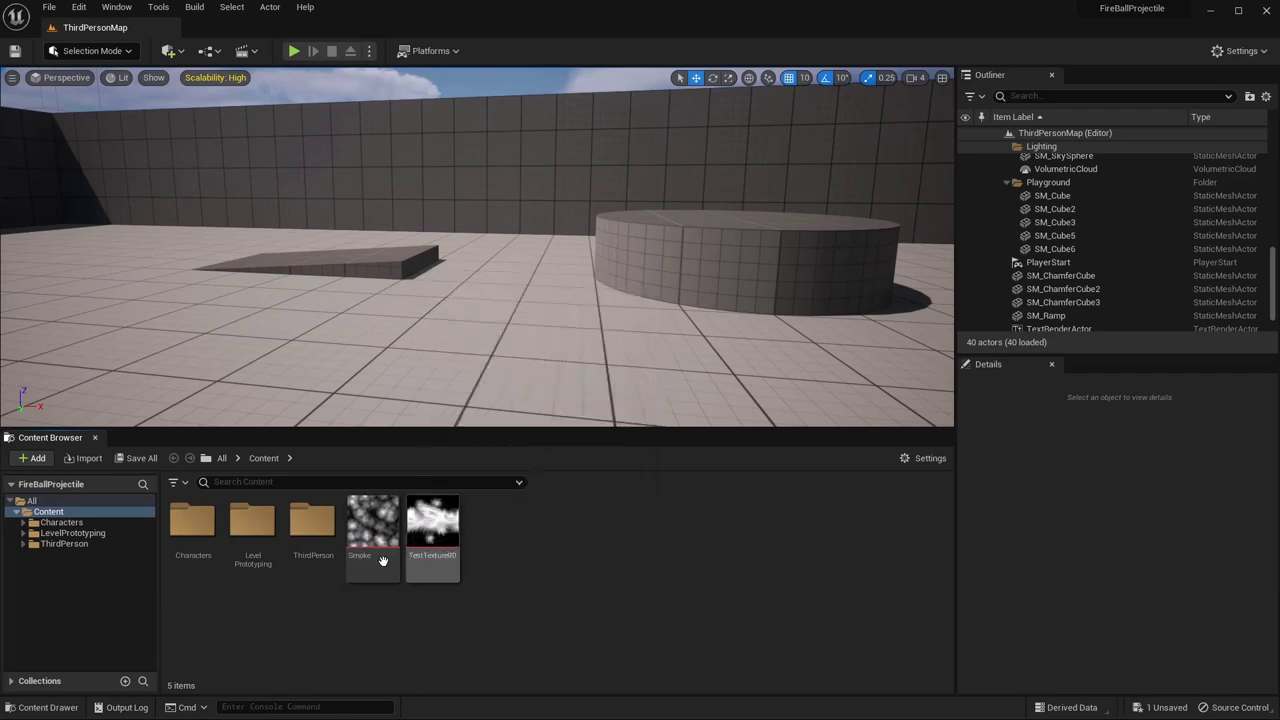
- Switch to GIMP and create a new 1024 × 1024 px image
mouse_move(443, 535)
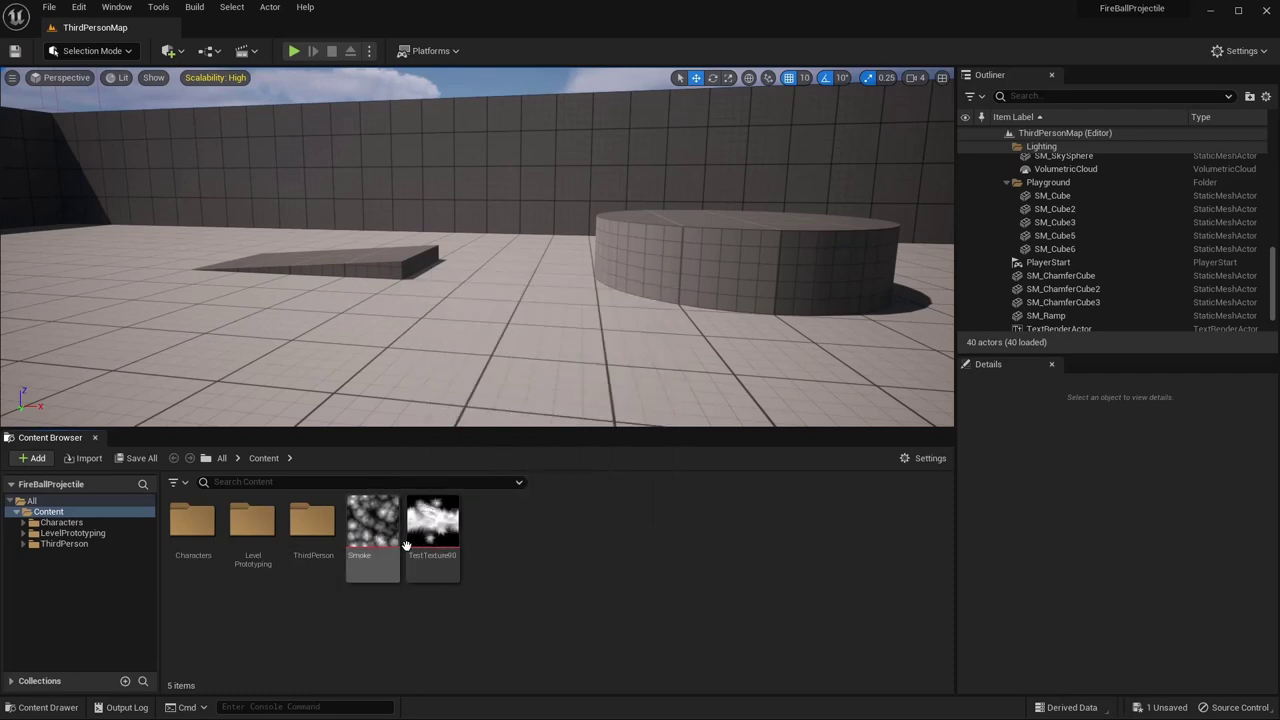
mouse_move(567, 708)
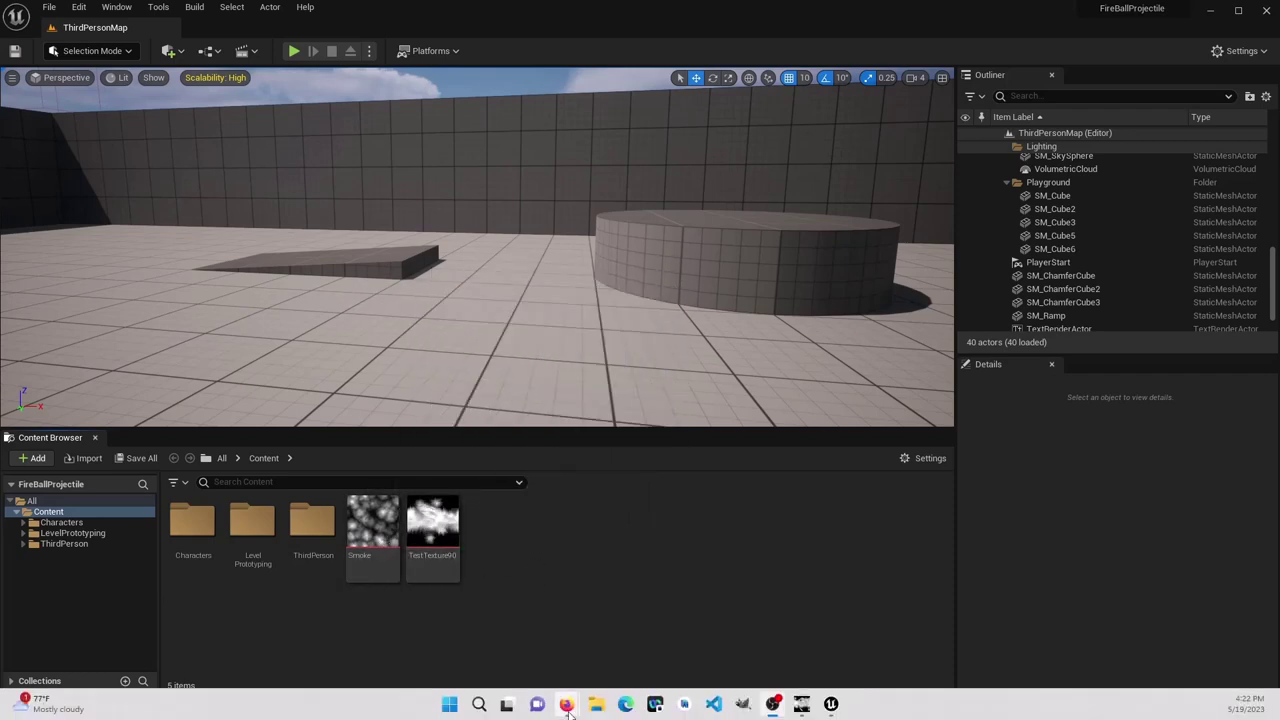
click(740, 708)
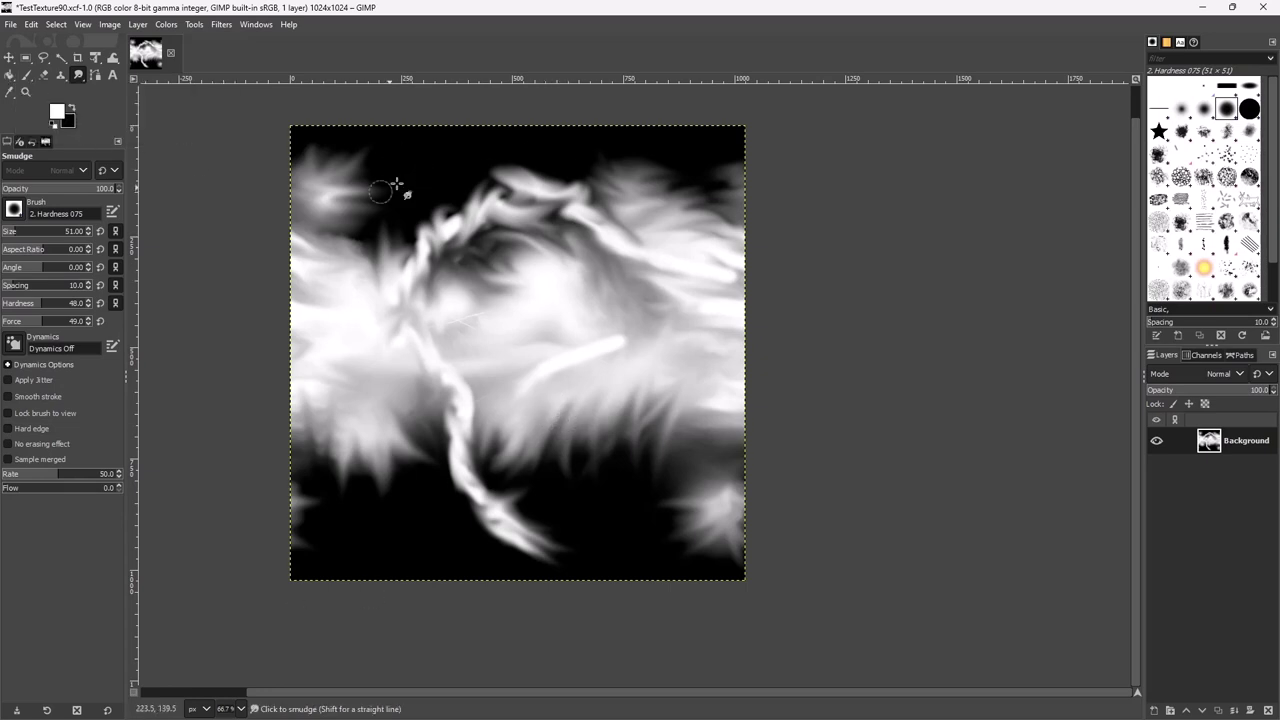
click(10, 25)
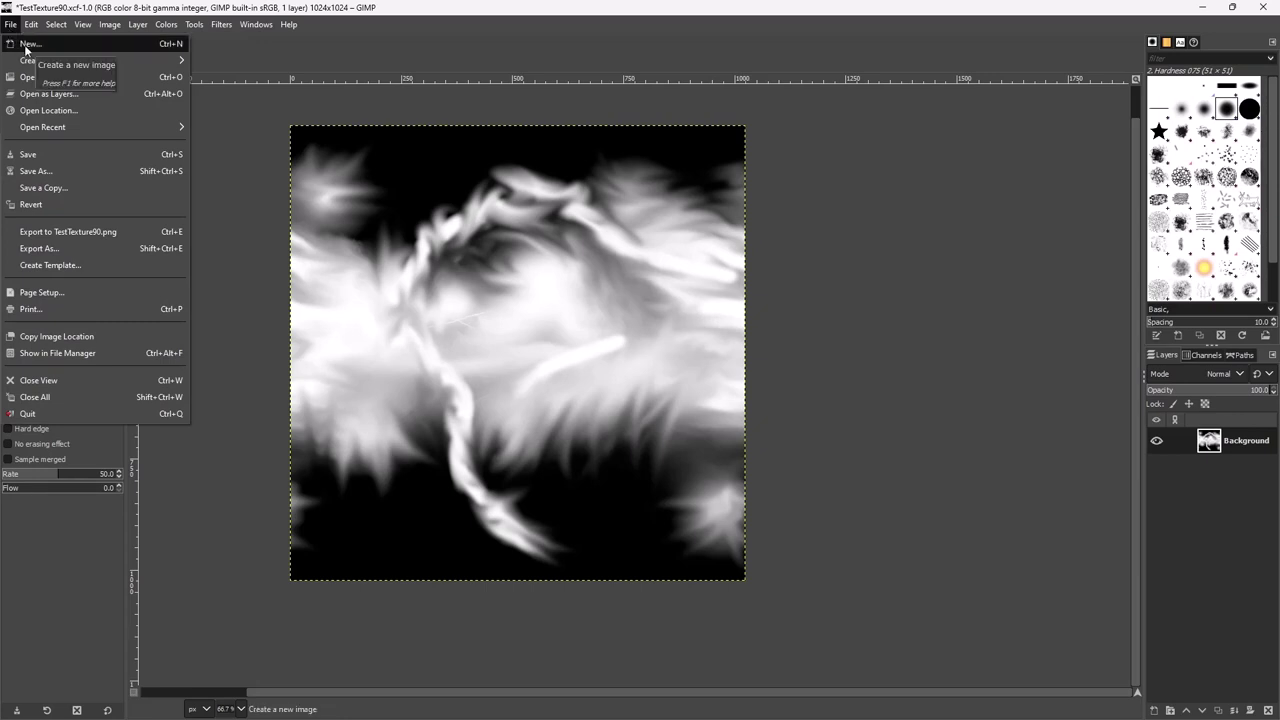
click(28, 44)
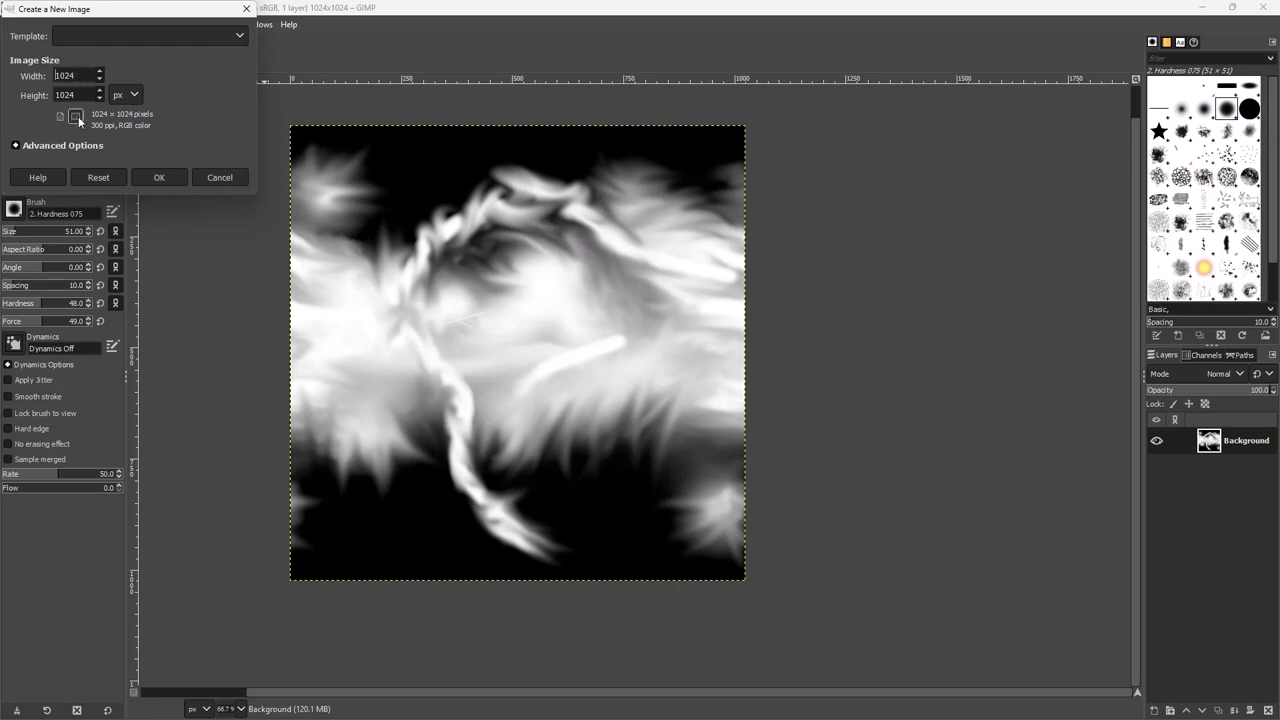
click(138, 180)
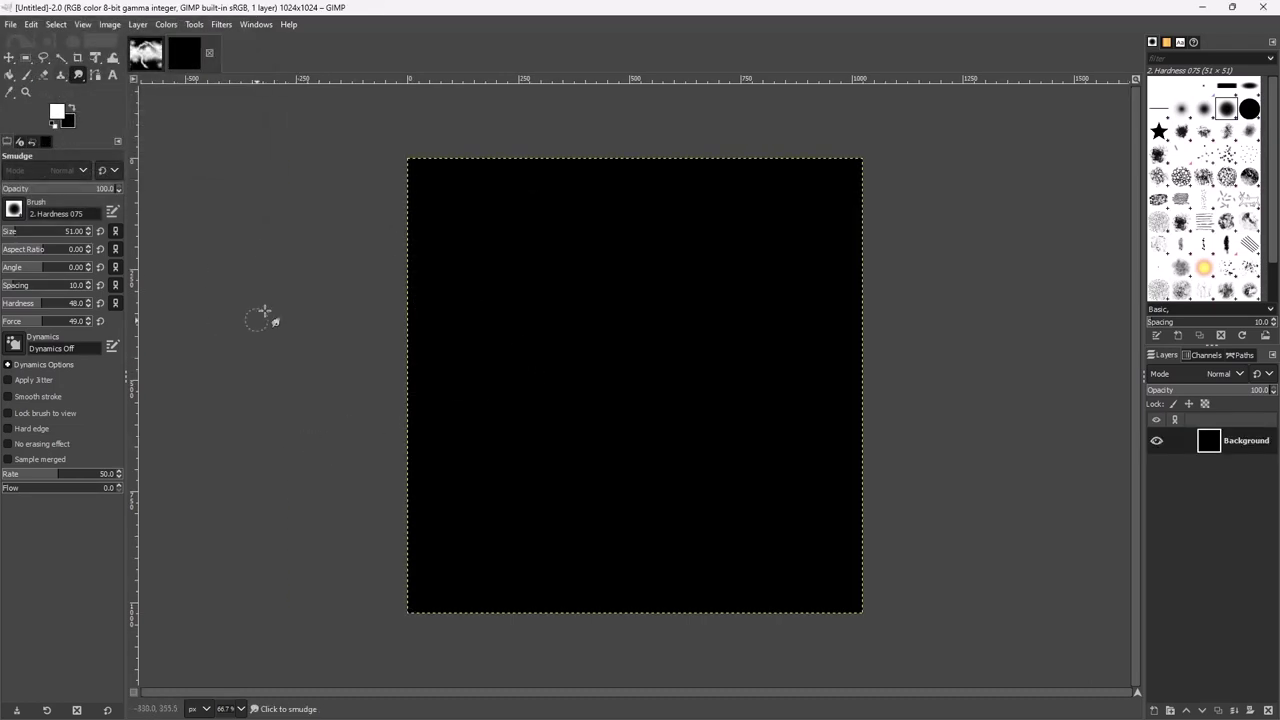
- Paint four thin, wavy white curves down and across the black canvas with the Paintbrush at size 6 and hardness 100
click(27, 76)
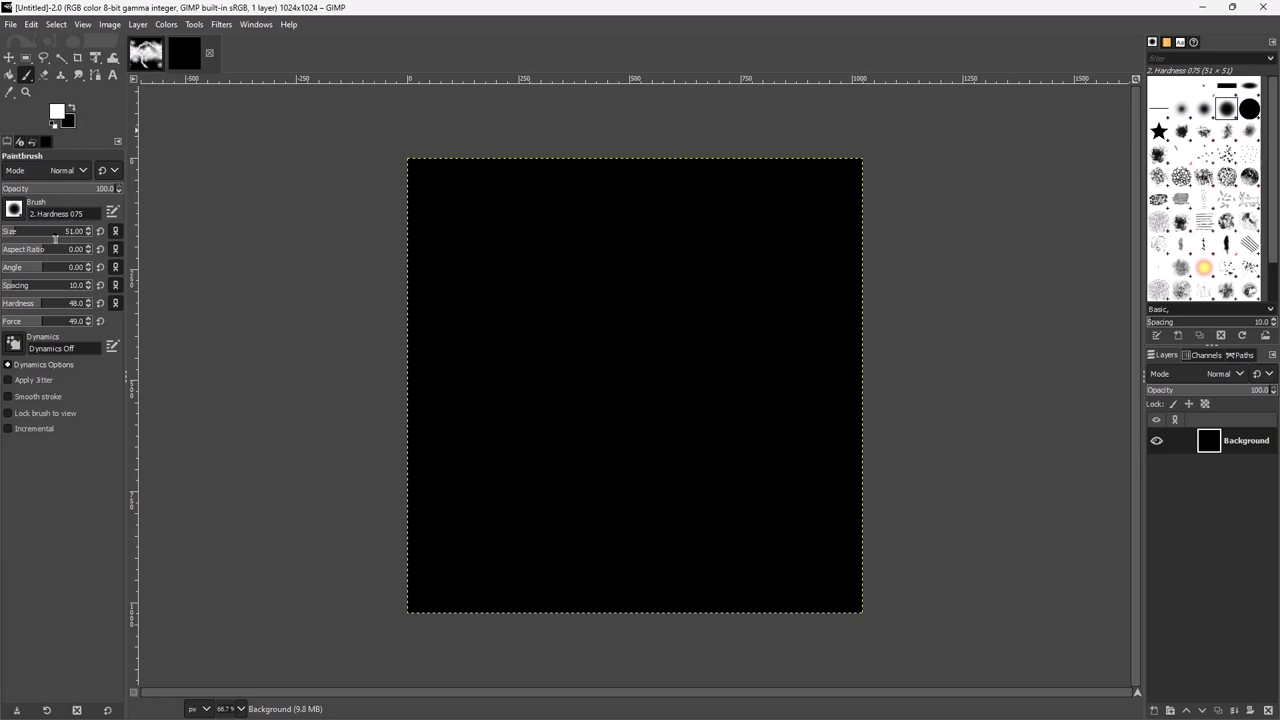
drag(55, 238, 20, 234)
drag(41, 303, 88, 306)
drag(30, 233, 8, 233)
mouse_move(623, 180)
mouse_down()
mouse_move(582, 230)
mouse_move(634, 350)
mouse_move(567, 497)
mouse_move(562, 614)
mouse_up()
mouse_move(548, 480)
mouse_down()
mouse_move(489, 391)
mouse_move(659, 312)
mouse_move(717, 229)
mouse_up()
mouse_move(740, 280)
mouse_down()
mouse_move(746, 482)
mouse_move(697, 614)
mouse_up()
mouse_move(764, 228)
mouse_down()
mouse_move(794, 516)
mouse_move(764, 550)
mouse_up()
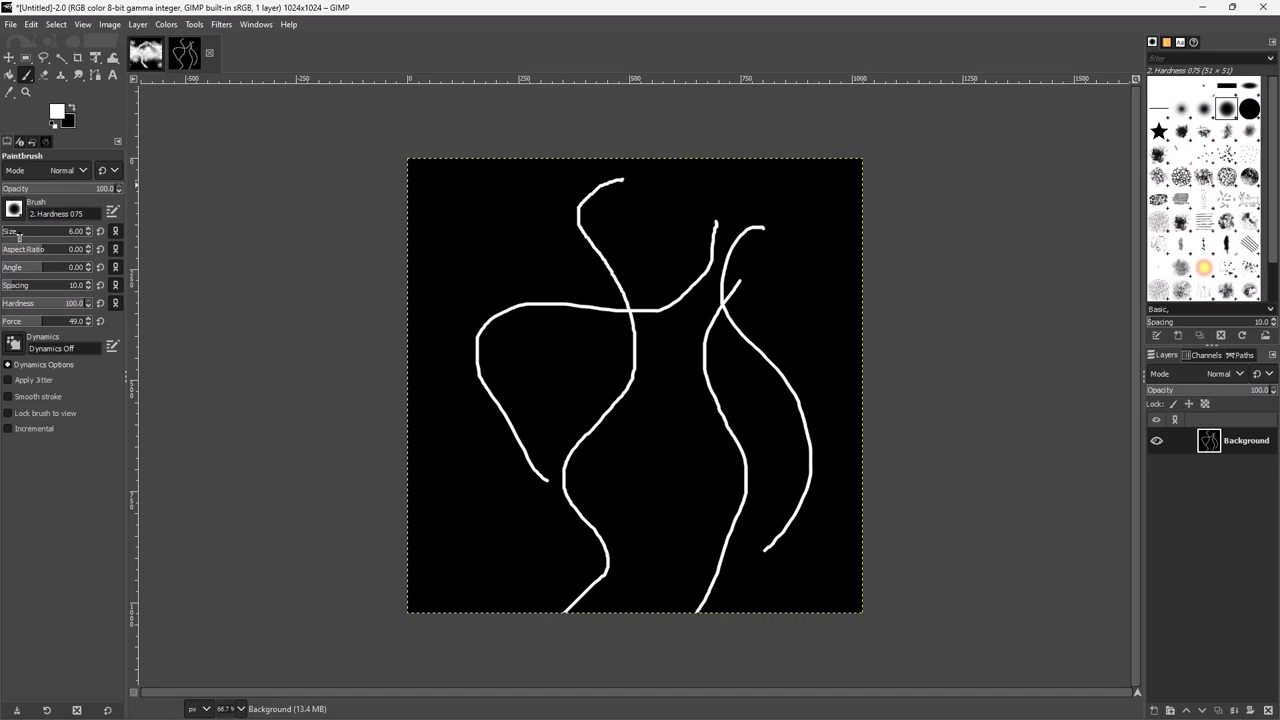
- Paint a broad, soft white glow over the curves with the brush at size 734, hardness 19 and force 9
drag(30, 234, 70, 237)
drag(51, 318, 68, 302)
mouse_move(611, 211)
mouse_down()
mouse_move(533, 361)
mouse_move(592, 511)
mouse_move(638, 552)
mouse_move(680, 326)
mouse_move(727, 240)
mouse_move(711, 361)
mouse_move(731, 586)
mouse_up()
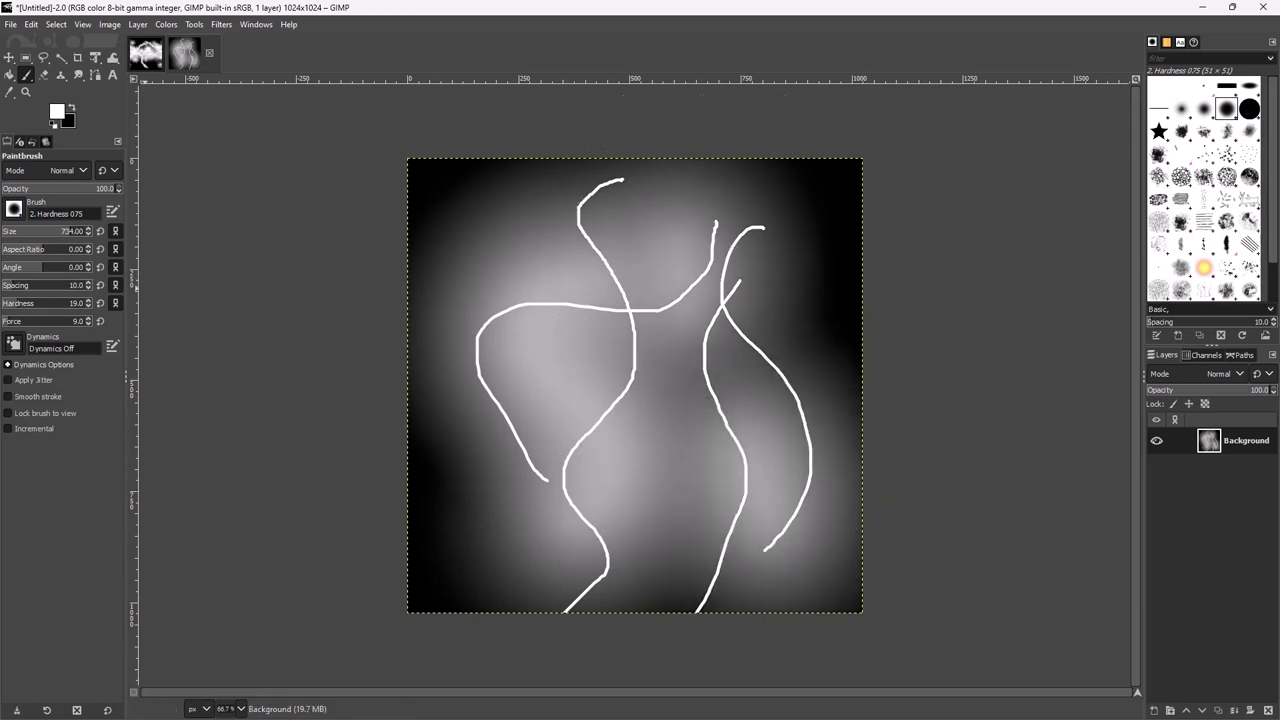
- Add brighter vertical soft strokes over the glow with the brush at size 209, hardness 17 and force 12
drag(24, 322, 25, 306)
drag(44, 232, 34, 238)
mouse_move(570, 265)
mouse_down()
mouse_move(604, 300)
mouse_move(576, 493)
mouse_move(633, 515)
mouse_move(635, 340)
mouse_move(681, 359)
mouse_move(638, 540)
mouse_move(690, 253)
mouse_move(721, 550)
mouse_move(739, 279)
mouse_move(771, 519)
mouse_move(678, 124)
mouse_move(654, 276)
mouse_move(567, 545)
mouse_move(560, 600)
mouse_up()
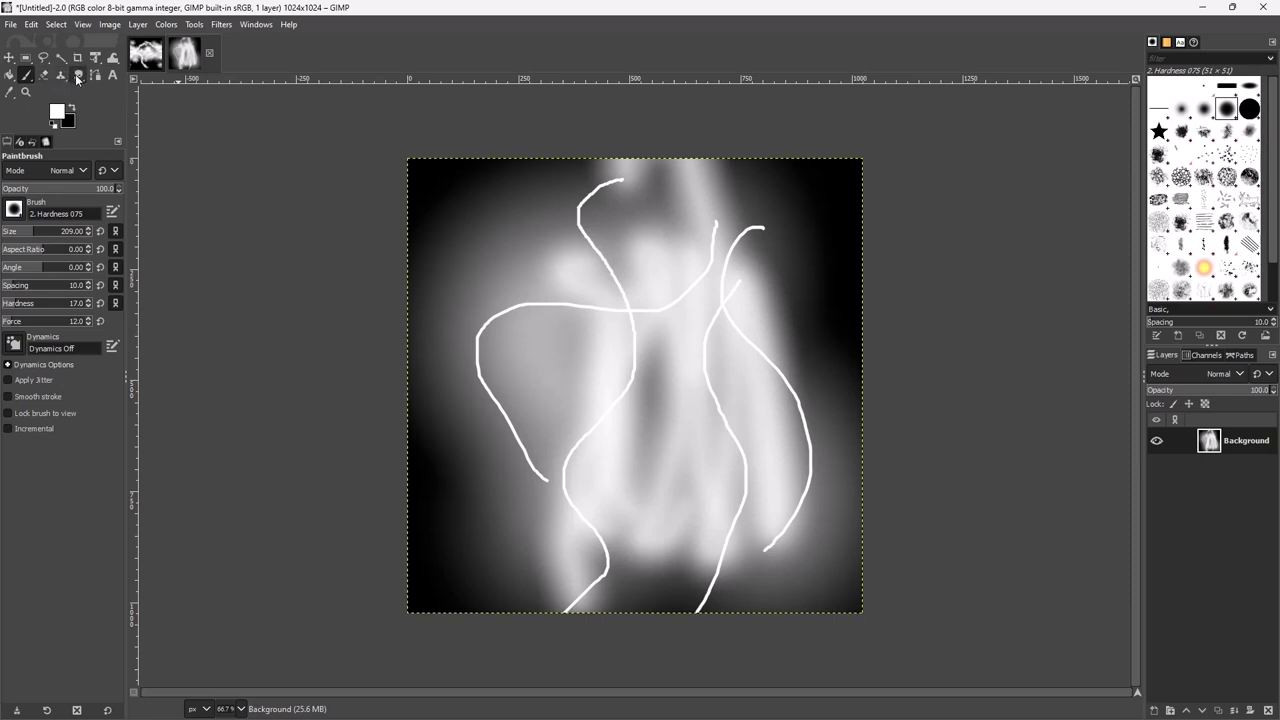
- Blend the curves into the glow with the Smudge tool at hardness 32 and force 57, enlarging its size from 21 to 201
click(77, 74)
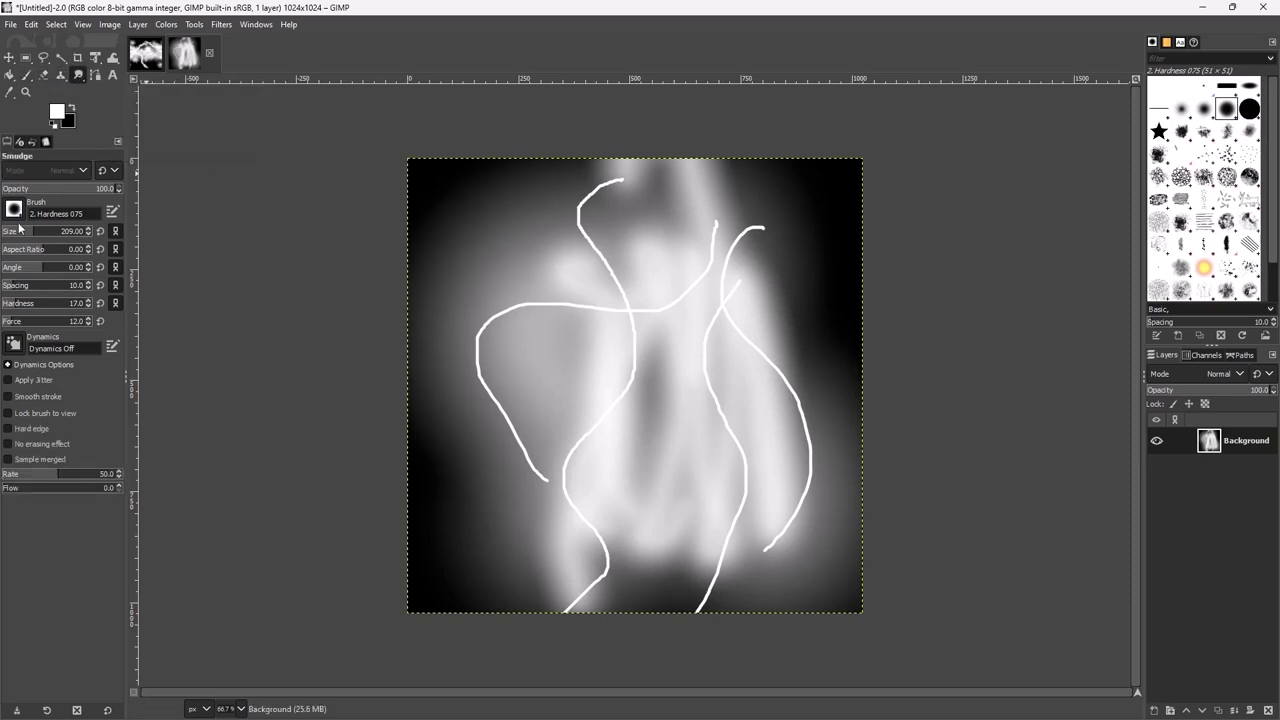
drag(33, 232, 11, 231)
mouse_move(15, 325)
mouse_down()
mouse_move(49, 330)
mouse_move(28, 309)
mouse_up()
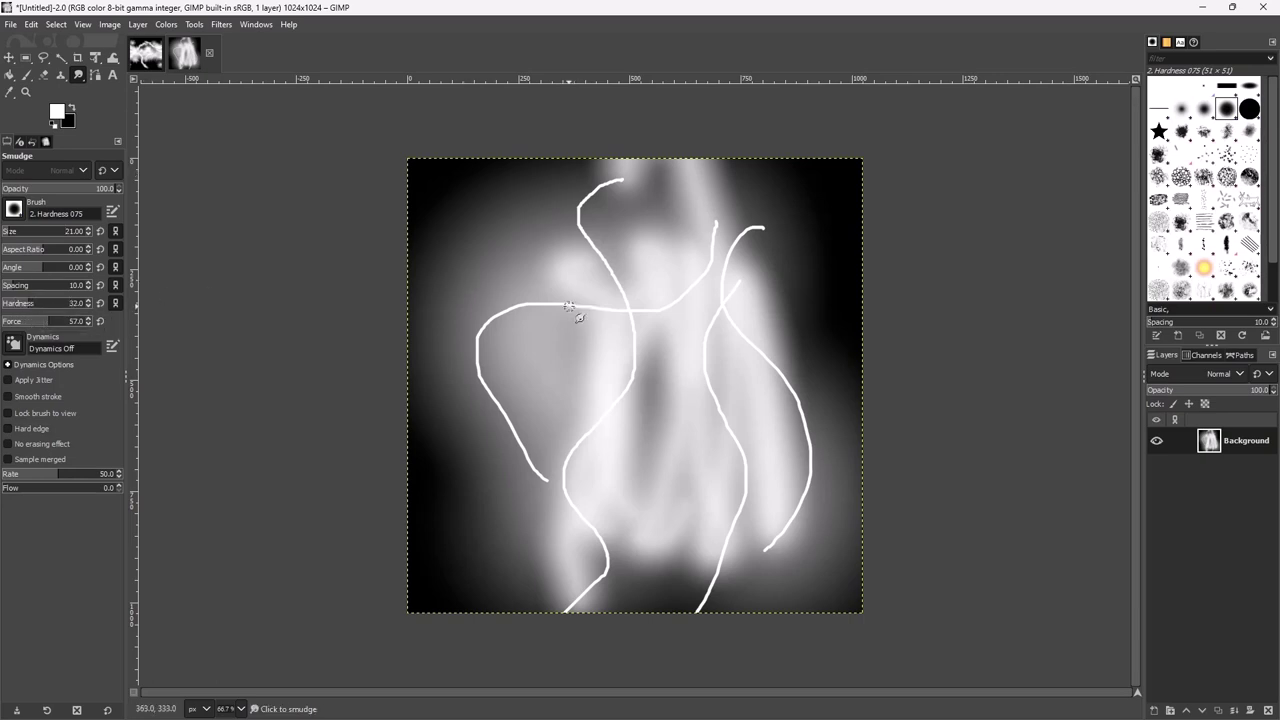
drag(568, 318, 571, 320)
click(21, 234)
drag(21, 234, 28, 234)
mouse_move(571, 314)
mouse_down()
mouse_move(489, 342)
mouse_move(522, 441)
mouse_move(498, 437)
mouse_move(542, 449)
mouse_move(482, 355)
mouse_move(559, 503)
mouse_move(591, 531)
mouse_move(580, 613)
mouse_move(578, 440)
mouse_move(642, 312)
mouse_move(631, 347)
mouse_move(607, 202)
mouse_move(589, 403)
mouse_move(732, 229)
mouse_move(651, 641)
mouse_move(703, 276)
mouse_move(730, 483)
mouse_move(750, 330)
mouse_move(732, 297)
mouse_move(766, 487)
mouse_move(770, 466)
mouse_move(783, 480)
mouse_move(812, 470)
mouse_move(755, 242)
mouse_move(751, 382)
mouse_move(700, 313)
mouse_move(699, 580)
mouse_move(588, 178)
mouse_move(580, 196)
mouse_move(602, 201)
mouse_move(608, 459)
mouse_move(413, 373)
mouse_move(651, 324)
mouse_move(629, 404)
mouse_move(525, 591)
mouse_move(562, 612)
mouse_move(696, 512)
mouse_move(726, 545)
mouse_move(768, 397)
mouse_move(787, 474)
mouse_move(799, 455)
mouse_move(712, 280)
mouse_move(573, 269)
mouse_move(594, 178)
mouse_move(636, 179)
mouse_move(659, 258)
mouse_move(782, 411)
mouse_move(602, 401)
mouse_move(549, 494)
mouse_move(528, 413)
mouse_move(541, 287)
mouse_up()
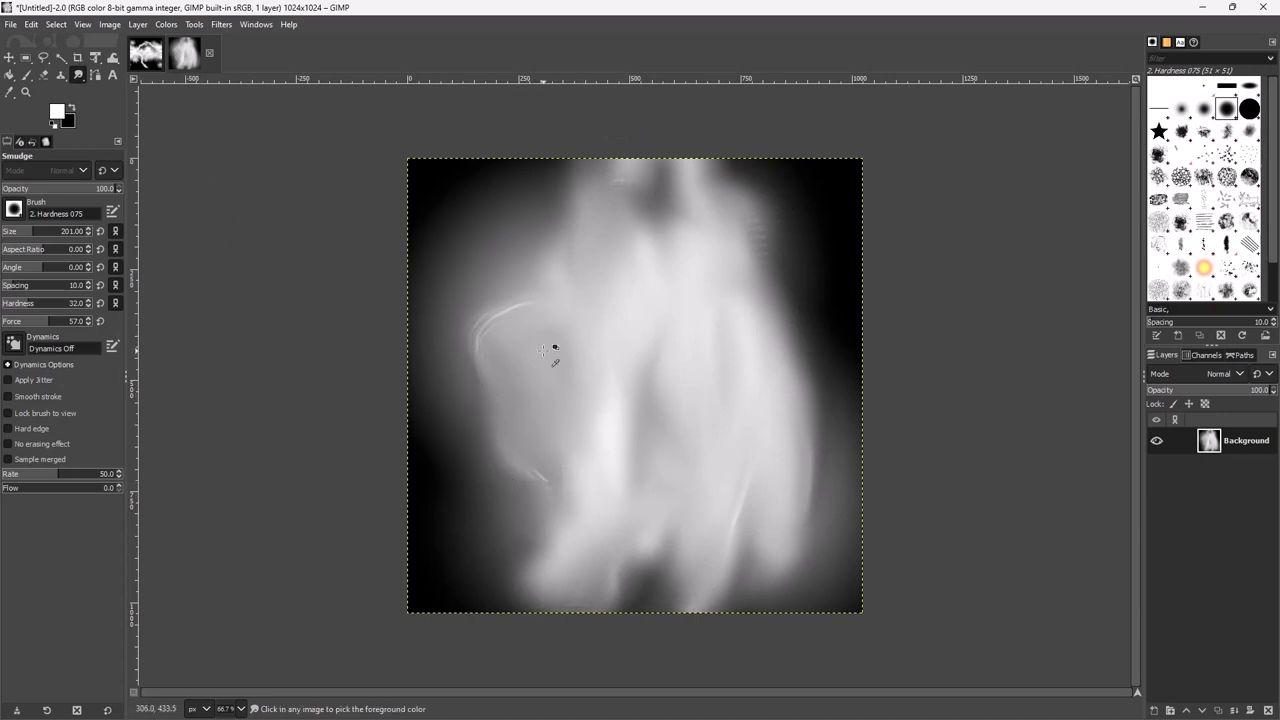
- Undo the smudging and the soft white strokes, back to the thin curves
key(ctrl+z)
key(ctrl+z)
key(ctrl+z)
key(ctrl+z)
key(ctrl+z)
key(ctrl+z)
key(ctrl+z)
key(ctrl+z)
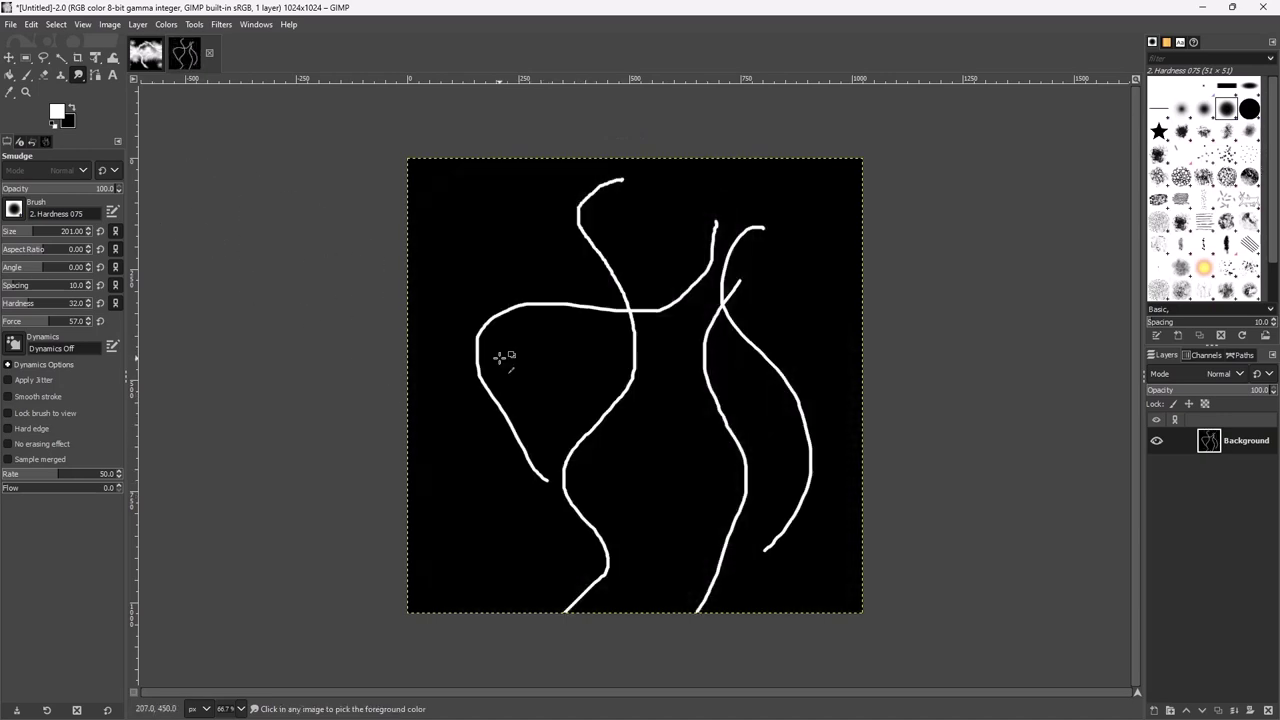
- Undo the last thin curve and paint soft white strokes along the remaining ones with the Paintbrush at size 120, hardness 17, force 14
key(ctrl+z)
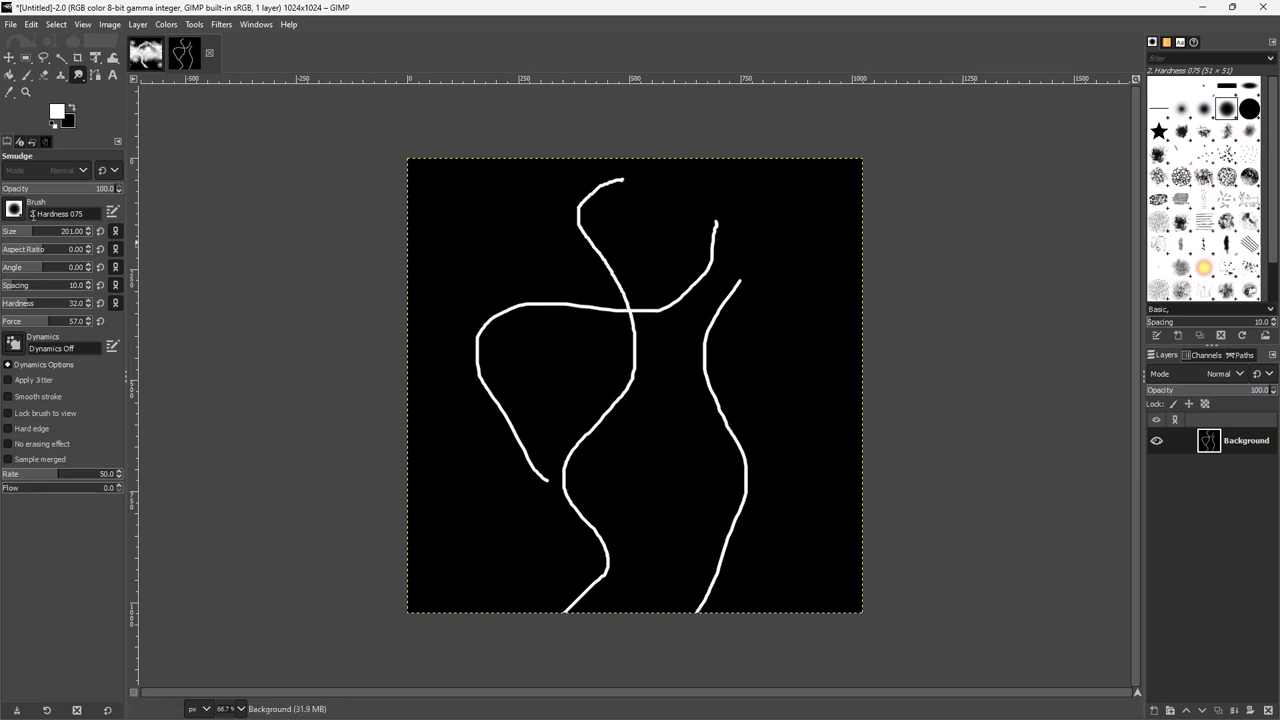
click(26, 77)
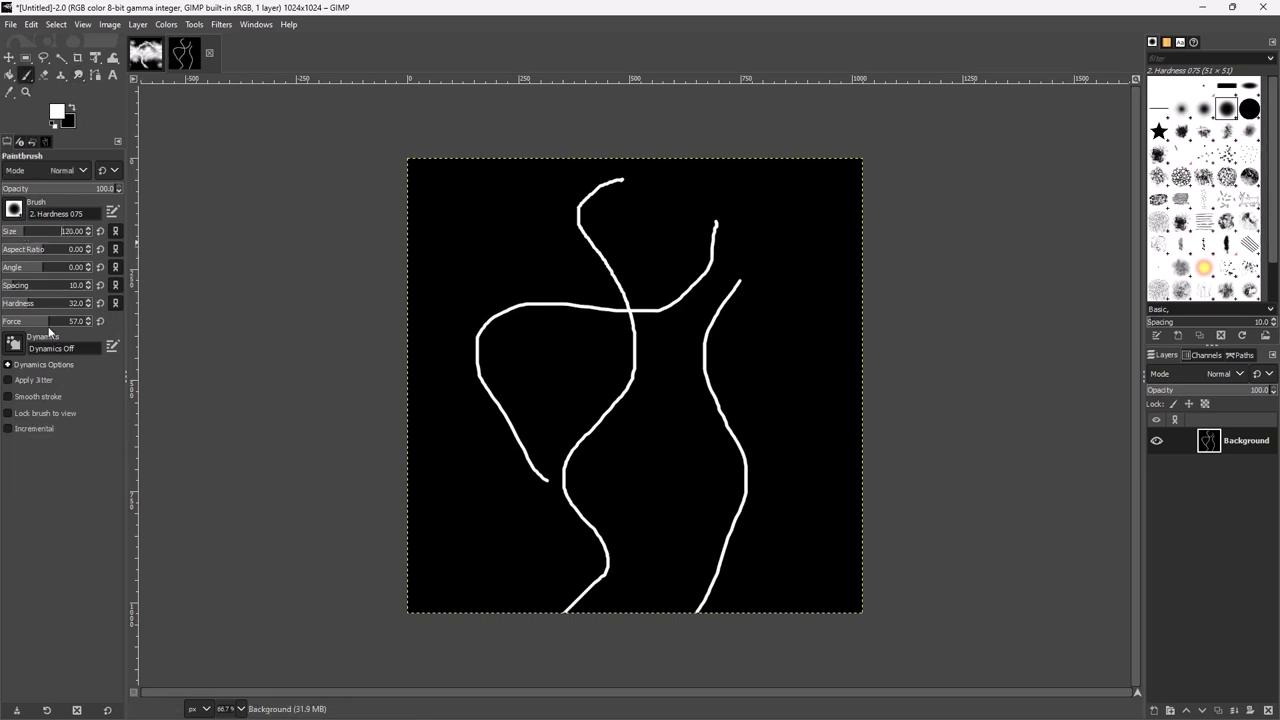
drag(20, 308, 17, 308)
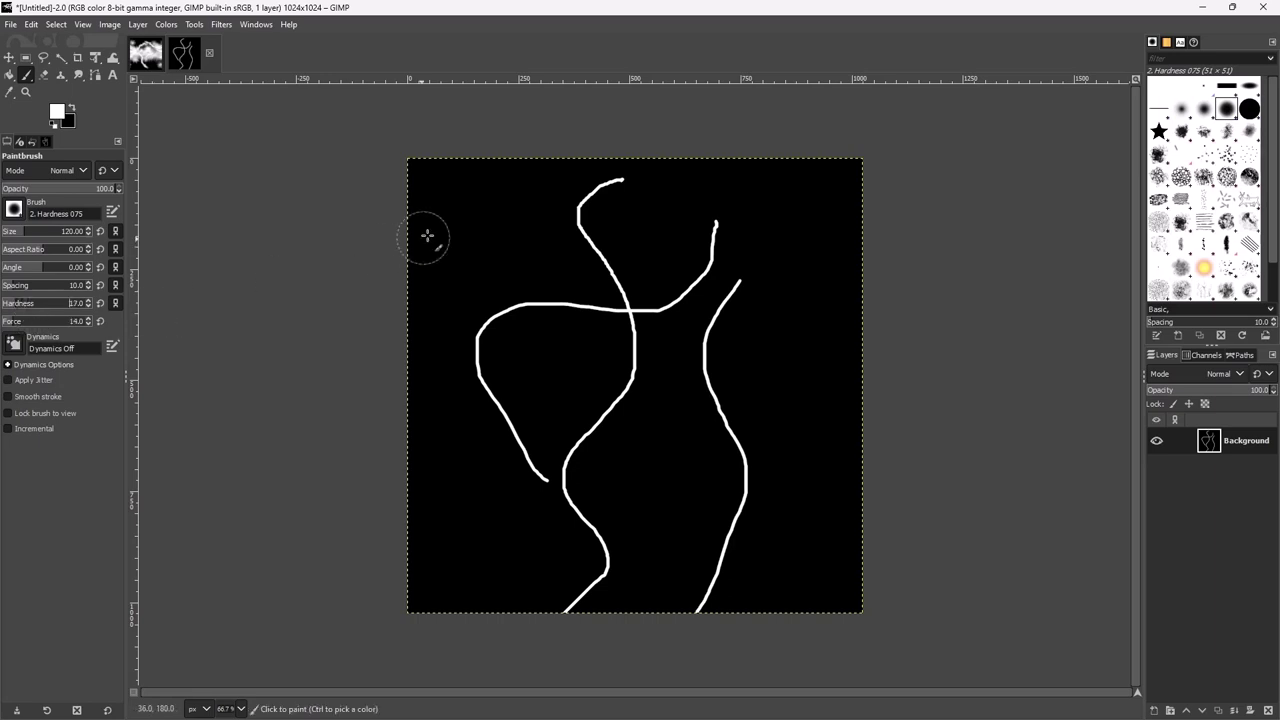
mouse_move(622, 181)
mouse_down()
mouse_move(608, 194)
mouse_move(580, 590)
mouse_move(548, 603)
mouse_up()
mouse_move(545, 475)
mouse_down()
mouse_move(520, 432)
mouse_move(528, 295)
mouse_move(655, 278)
mouse_move(700, 225)
mouse_up()
mouse_move(740, 310)
mouse_down()
mouse_move(699, 610)
mouse_move(698, 575)
mouse_move(638, 444)
mouse_move(670, 300)
mouse_up()
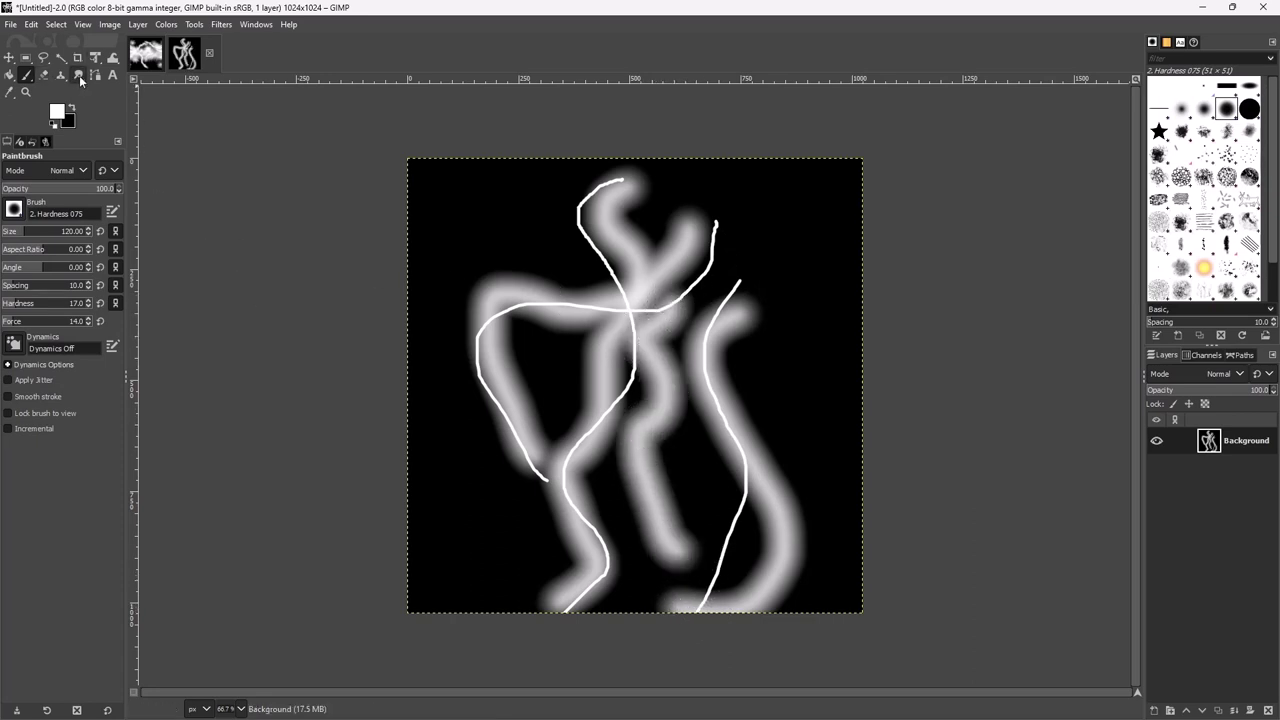
- Smudge the painted strokes into smoky wisps, setting the Smudge tool to size 168, hardness 28 and force 41
click(79, 75)
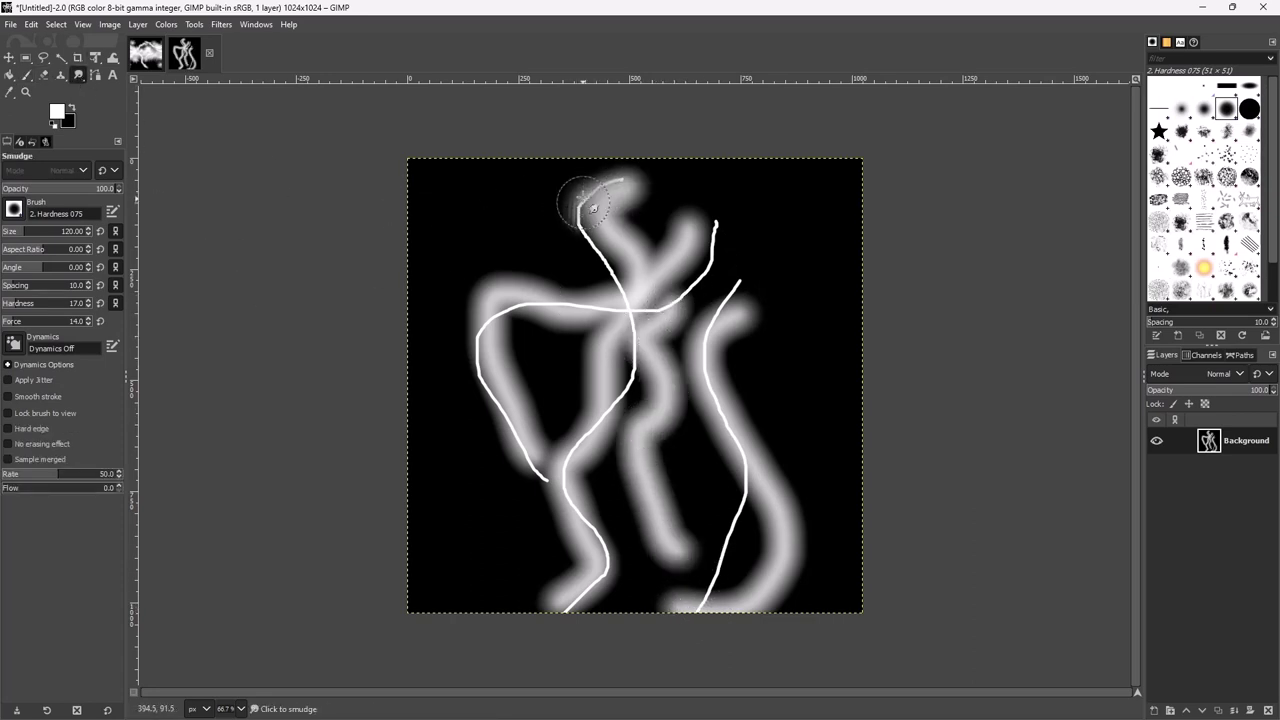
mouse_move(583, 199)
mouse_down()
mouse_move(620, 226)
mouse_move(588, 253)
mouse_move(623, 260)
mouse_up()
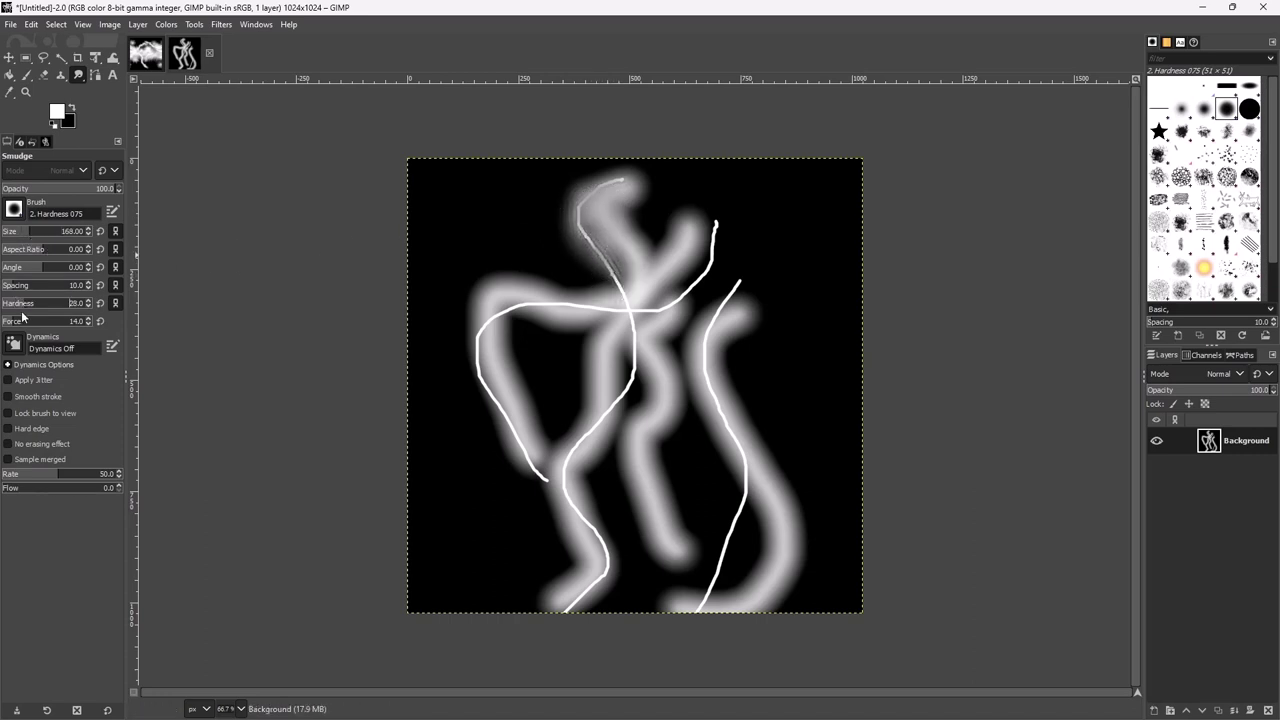
drag(25, 322, 38, 322)
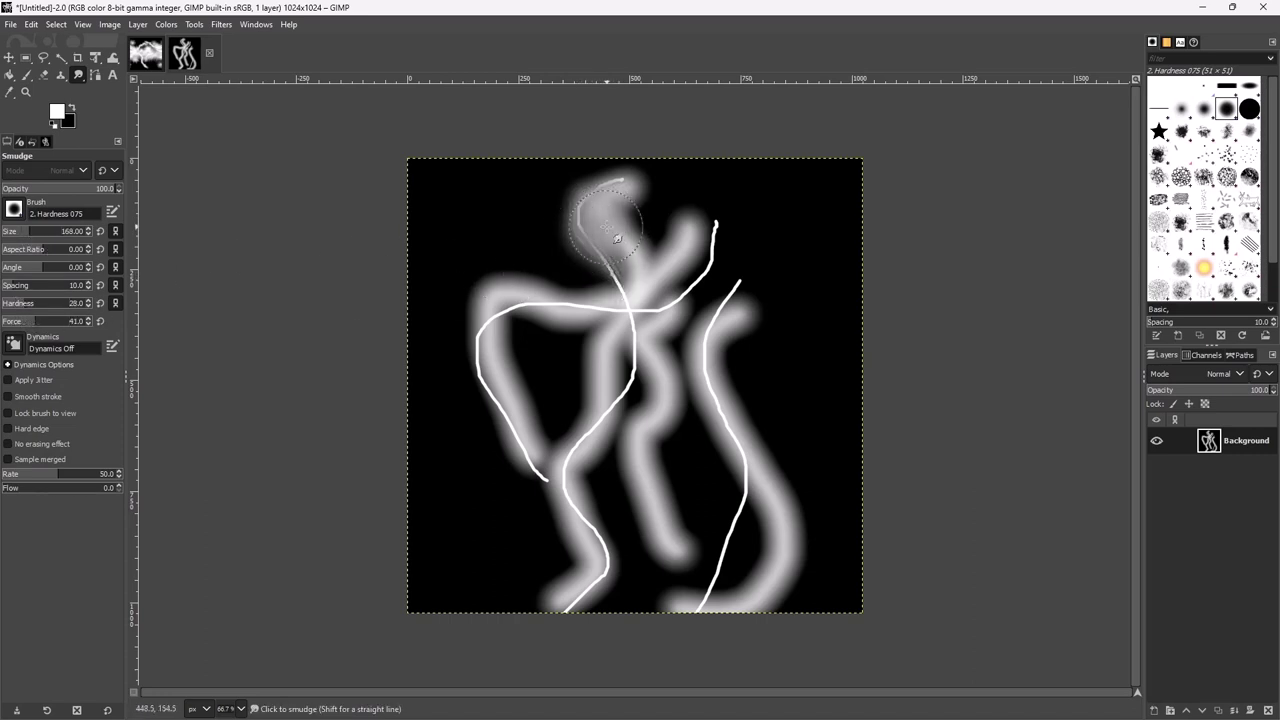
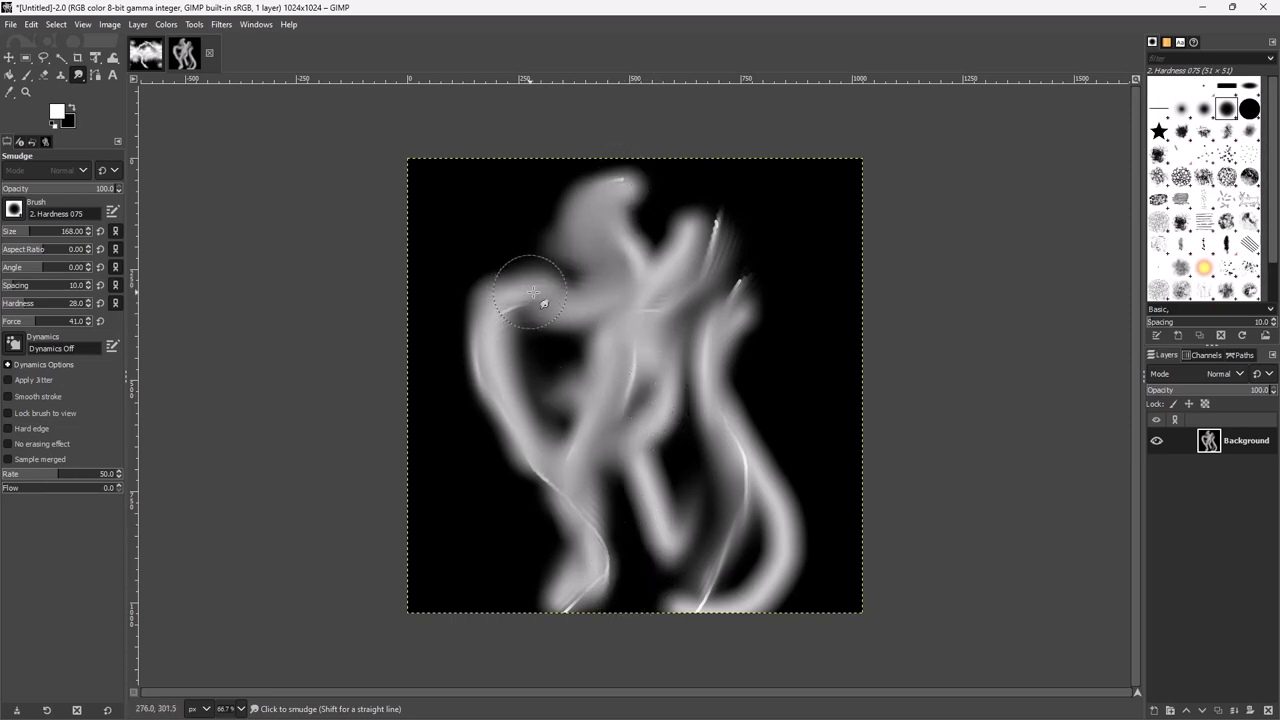
mouse_move(643, 200)
mouse_down()
mouse_move(666, 200)
mouse_move(651, 209)
mouse_move(703, 282)
mouse_move(678, 294)
mouse_up()
- Offset the layer by half its height with wrap-around edges
click(137, 24)
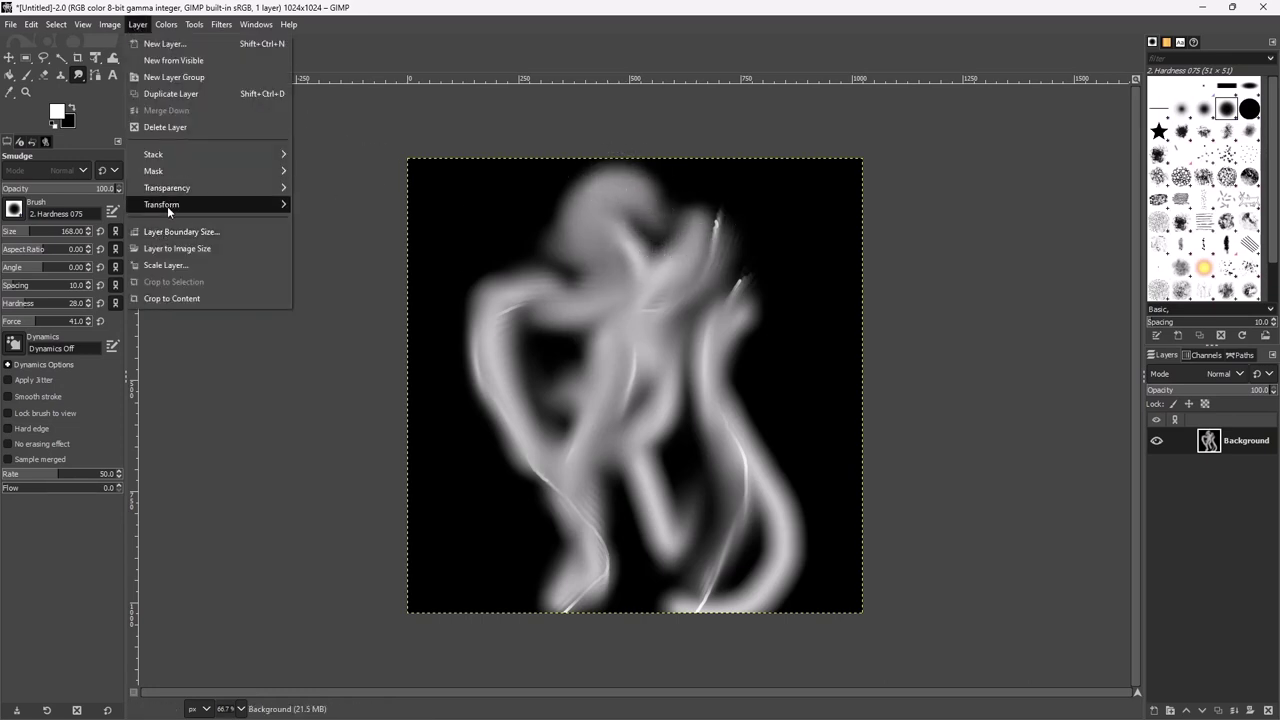
mouse_move(167, 206)
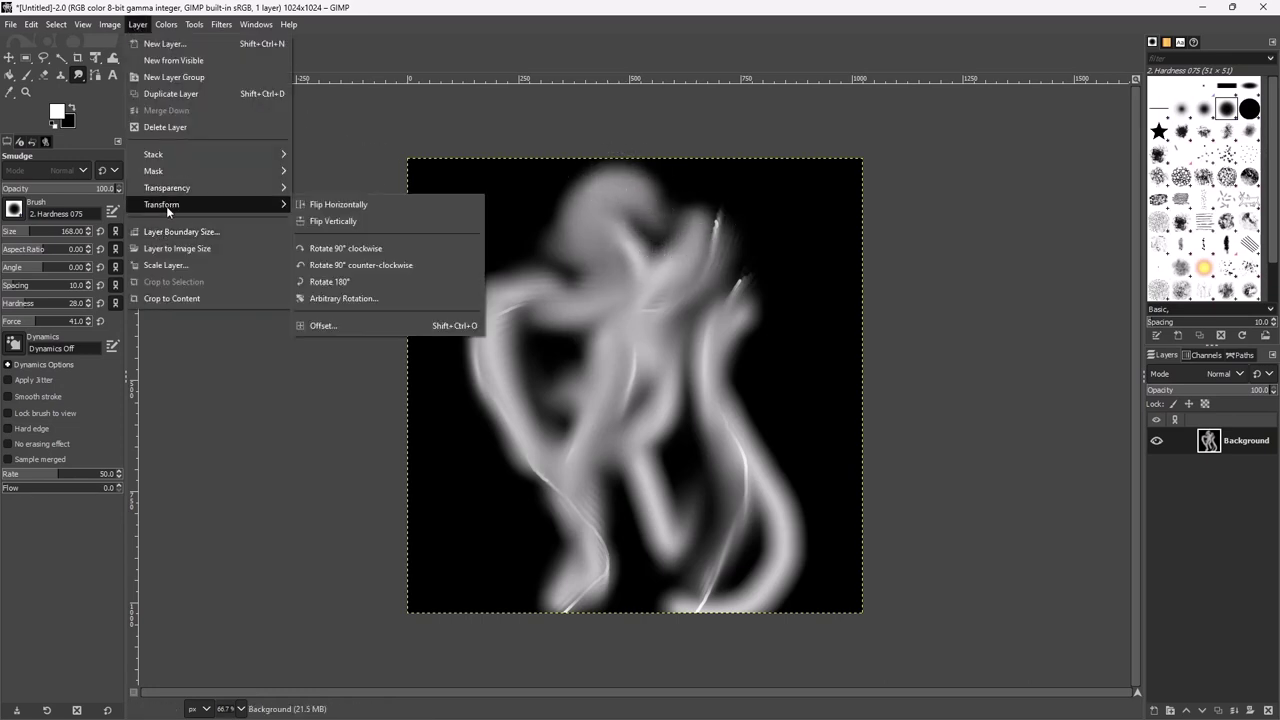
click(333, 326)
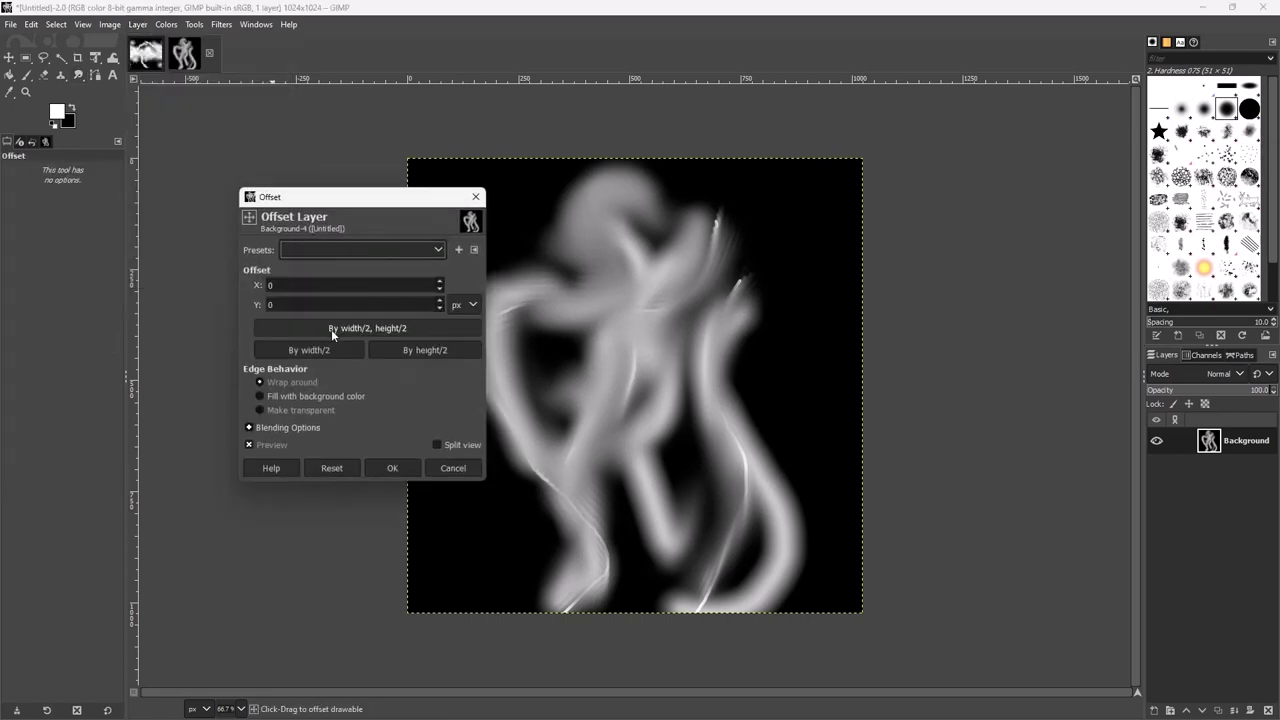
click(446, 349)
click(392, 468)
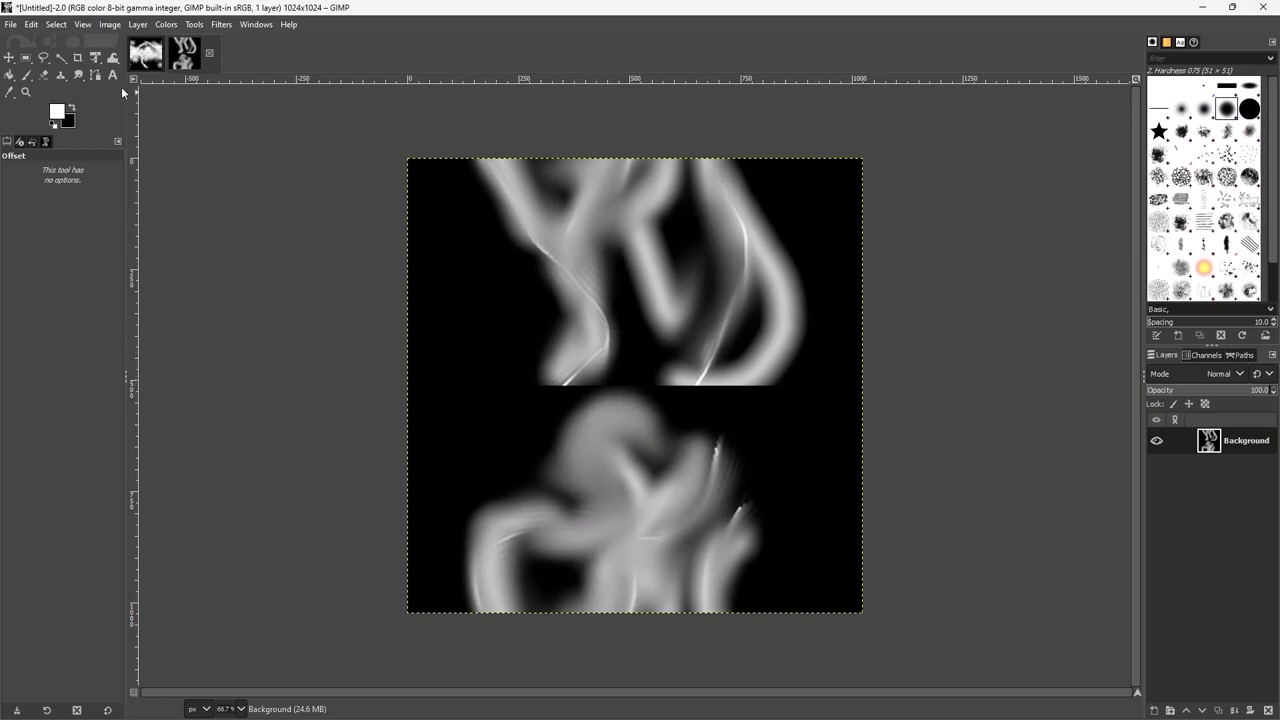
- Smudge the wisps across the horizontal seam at mid-canvas and soften the sharp bright lines in the upper half
click(80, 78)
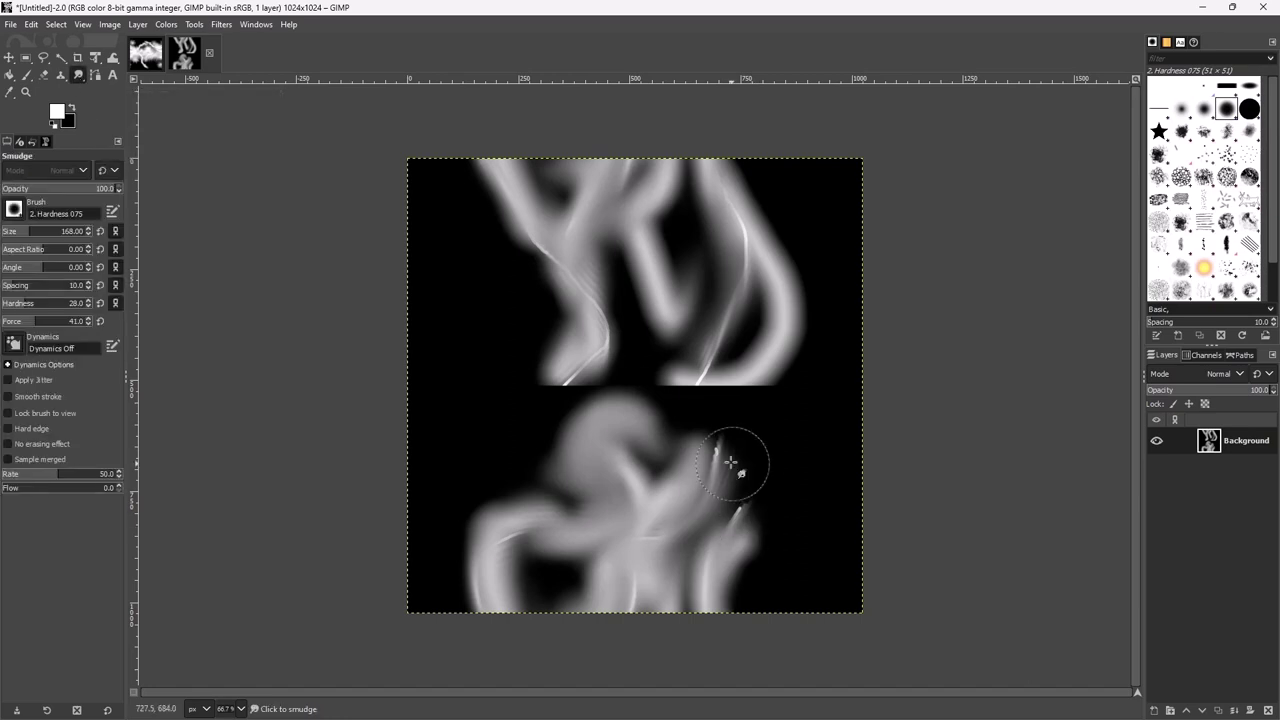
drag(567, 403, 578, 348)
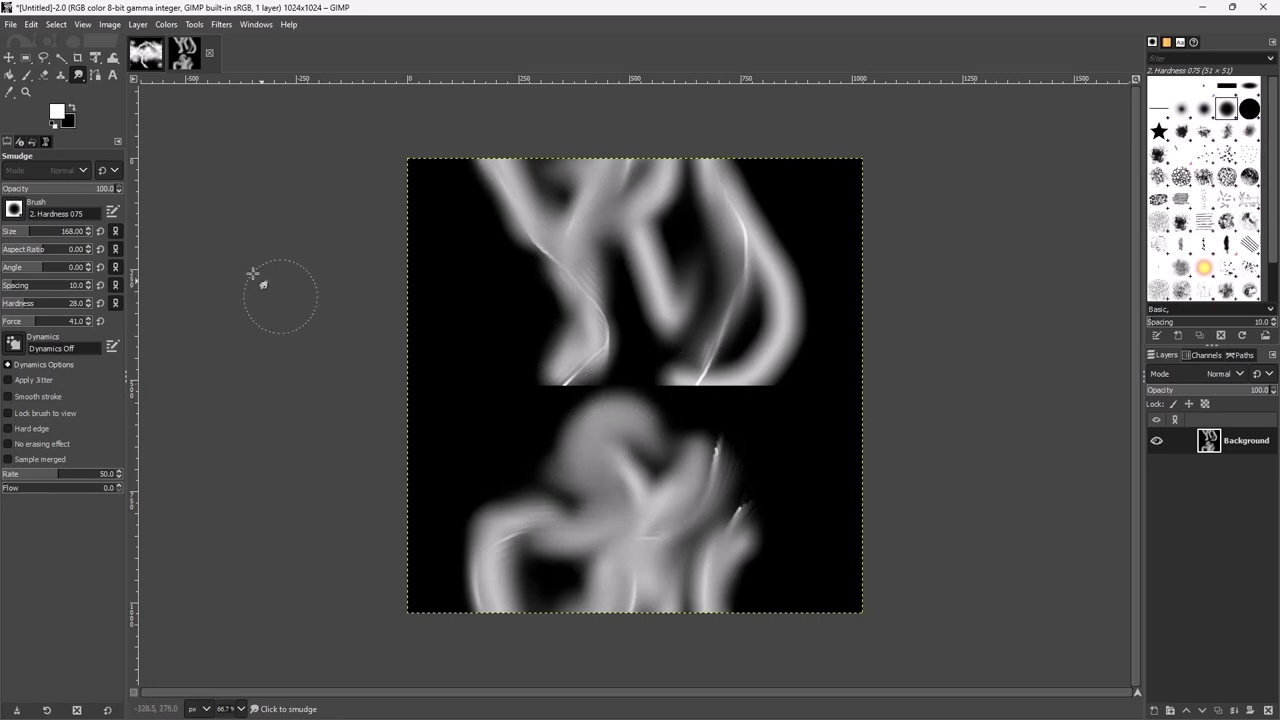
mouse_move(575, 364)
mouse_down()
mouse_move(554, 393)
mouse_move(588, 361)
mouse_move(551, 397)
mouse_move(591, 345)
mouse_move(542, 399)
mouse_move(579, 346)
mouse_move(543, 421)
mouse_move(560, 383)
mouse_move(547, 457)
mouse_move(563, 386)
mouse_move(567, 458)
mouse_move(595, 454)
mouse_move(568, 383)
mouse_move(575, 460)
mouse_move(523, 402)
mouse_move(592, 448)
mouse_move(475, 363)
mouse_move(559, 450)
mouse_move(497, 368)
mouse_move(609, 481)
mouse_move(618, 382)
mouse_move(637, 433)
mouse_move(672, 350)
mouse_move(696, 369)
mouse_move(681, 396)
mouse_move(700, 380)
mouse_move(639, 409)
mouse_move(761, 360)
mouse_move(758, 385)
mouse_move(701, 443)
mouse_move(739, 386)
mouse_move(674, 481)
mouse_move(720, 425)
mouse_up()
mouse_move(743, 362)
mouse_down()
mouse_move(720, 436)
mouse_move(704, 396)
mouse_move(663, 425)
mouse_move(681, 376)
mouse_move(658, 361)
mouse_move(618, 430)
mouse_move(458, 400)
mouse_move(420, 379)
mouse_move(497, 417)
mouse_move(438, 334)
mouse_move(504, 387)
mouse_move(487, 385)
mouse_move(422, 283)
mouse_move(583, 425)
mouse_move(453, 309)
mouse_move(589, 411)
mouse_move(480, 254)
mouse_move(538, 383)
mouse_move(567, 276)
mouse_move(623, 423)
mouse_move(680, 243)
mouse_move(717, 308)
mouse_move(719, 471)
mouse_move(735, 349)
mouse_move(756, 474)
mouse_move(762, 343)
mouse_move(766, 464)
mouse_move(773, 343)
mouse_move(767, 399)
mouse_move(732, 476)
mouse_move(745, 349)
mouse_move(702, 442)
mouse_move(676, 375)
mouse_move(683, 310)
mouse_move(635, 440)
mouse_move(625, 335)
mouse_move(607, 446)
mouse_move(602, 360)
mouse_move(648, 441)
mouse_move(598, 373)
mouse_move(635, 430)
mouse_move(592, 340)
mouse_move(647, 514)
mouse_up()
mouse_move(595, 293)
mouse_down()
mouse_move(602, 422)
mouse_move(653, 511)
mouse_up()
drag(594, 300, 690, 495)
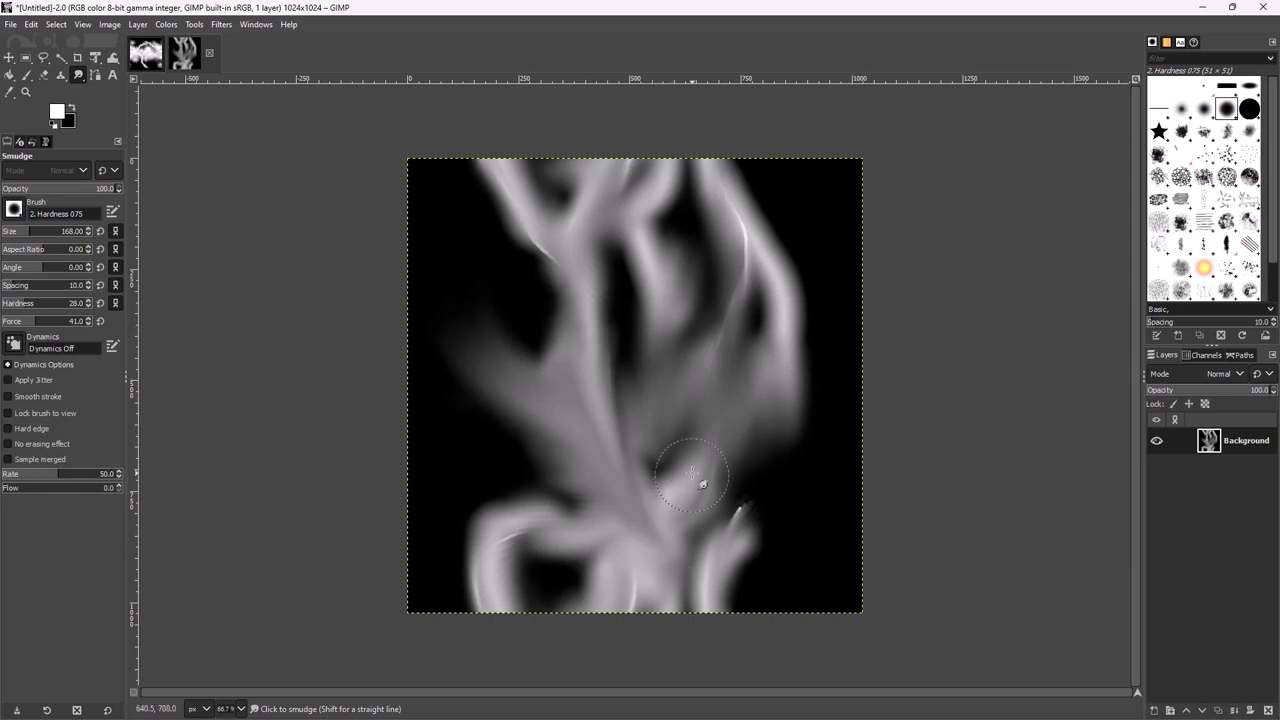
mouse_move(712, 387)
mouse_down()
mouse_move(667, 442)
mouse_move(591, 510)
mouse_move(720, 370)
mouse_move(566, 528)
mouse_move(718, 372)
mouse_move(580, 578)
mouse_up()
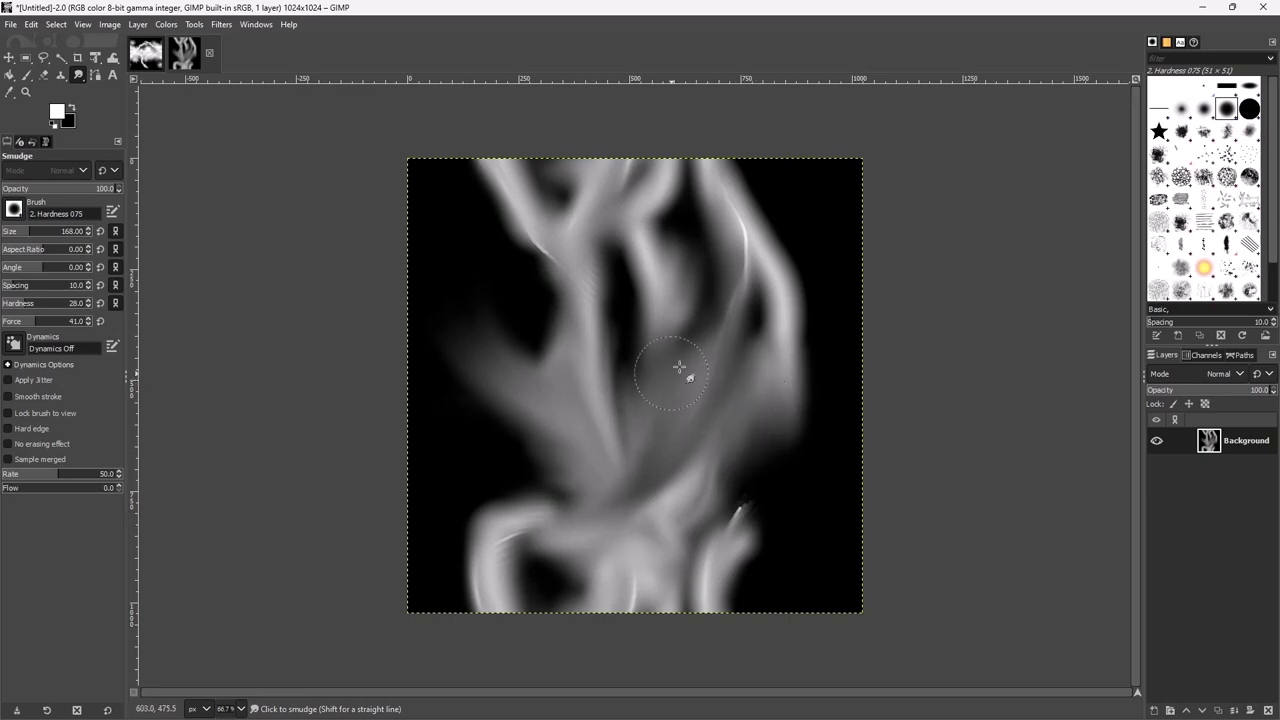
drag(736, 202, 726, 285)
mouse_move(567, 199)
mouse_down()
mouse_move(532, 215)
mouse_move(569, 273)
mouse_up()
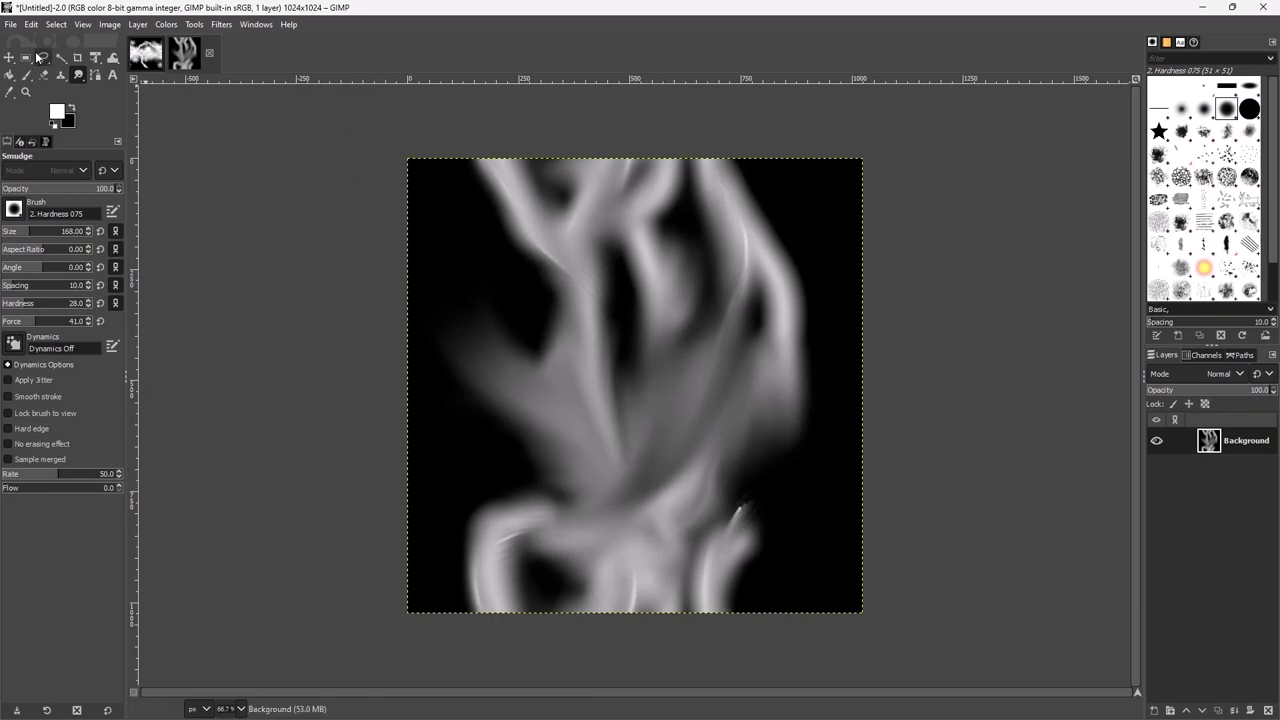
- Switch back to Unreal Editor, examine the TestTexture90 texture in its editor and close it again
click(11, 26)
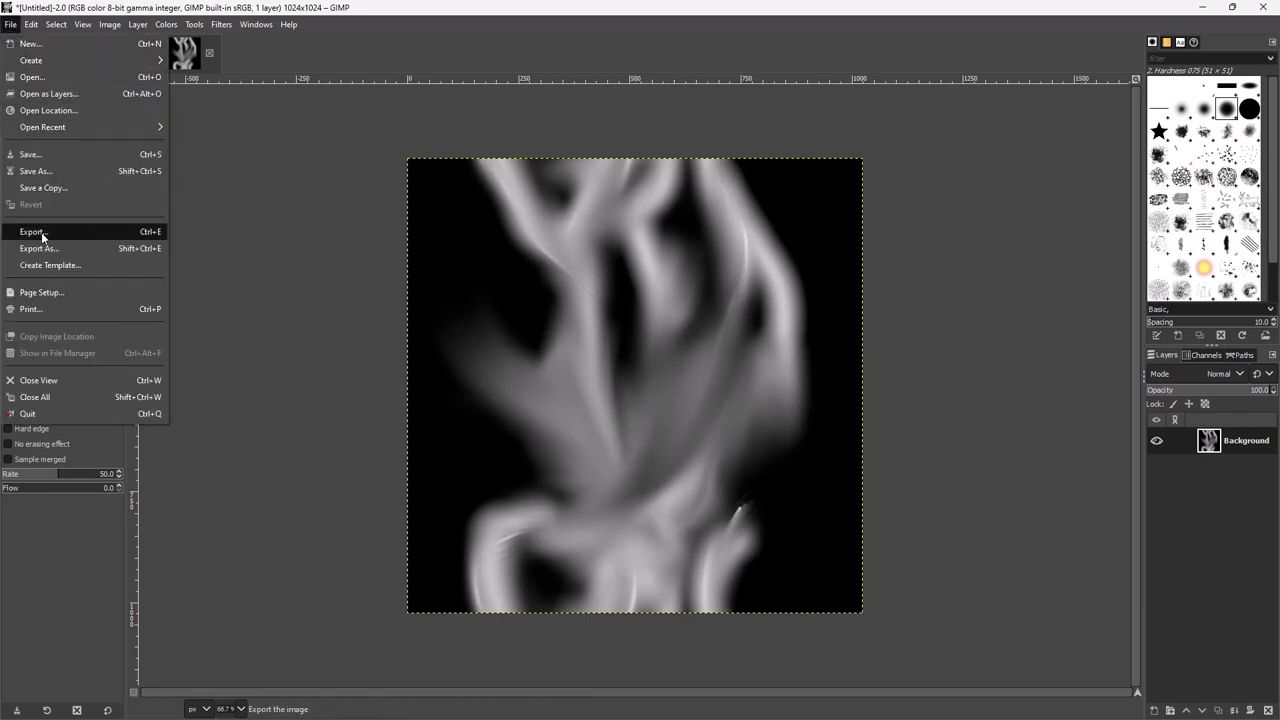
click(1229, 11)
click(1231, 9)
click(1203, 12)
double_click(423, 536)
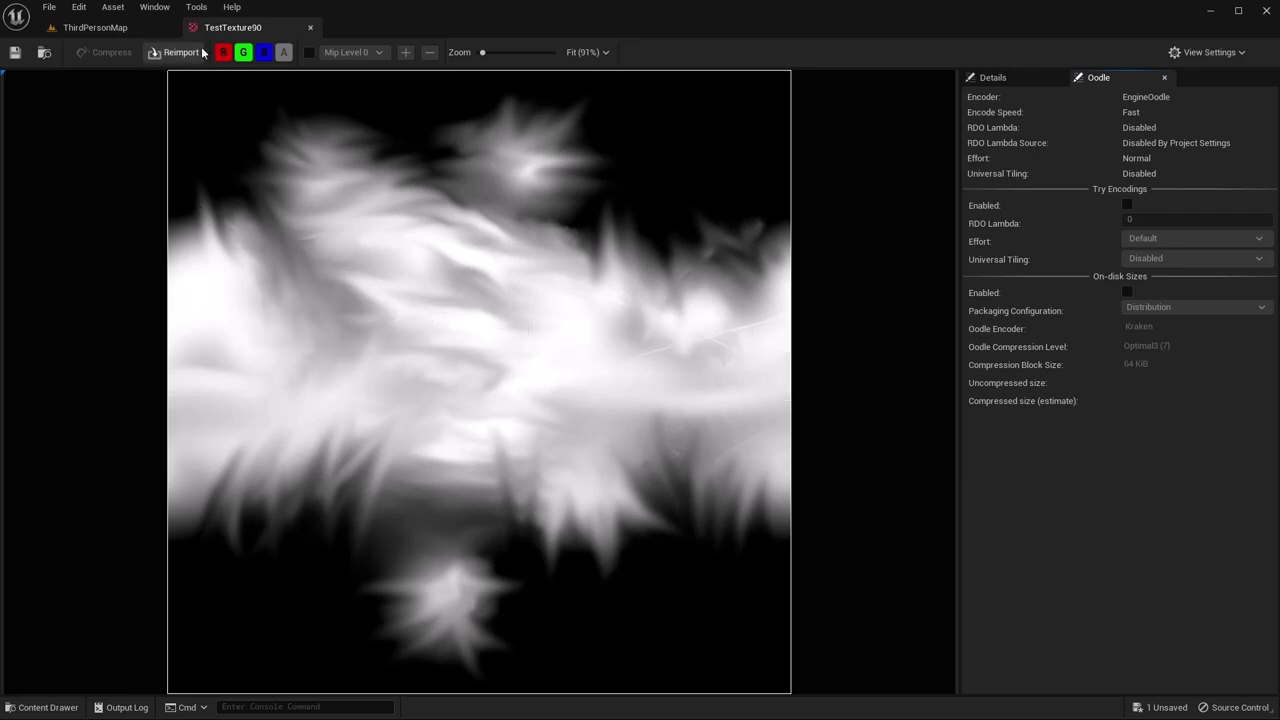
click(310, 28)
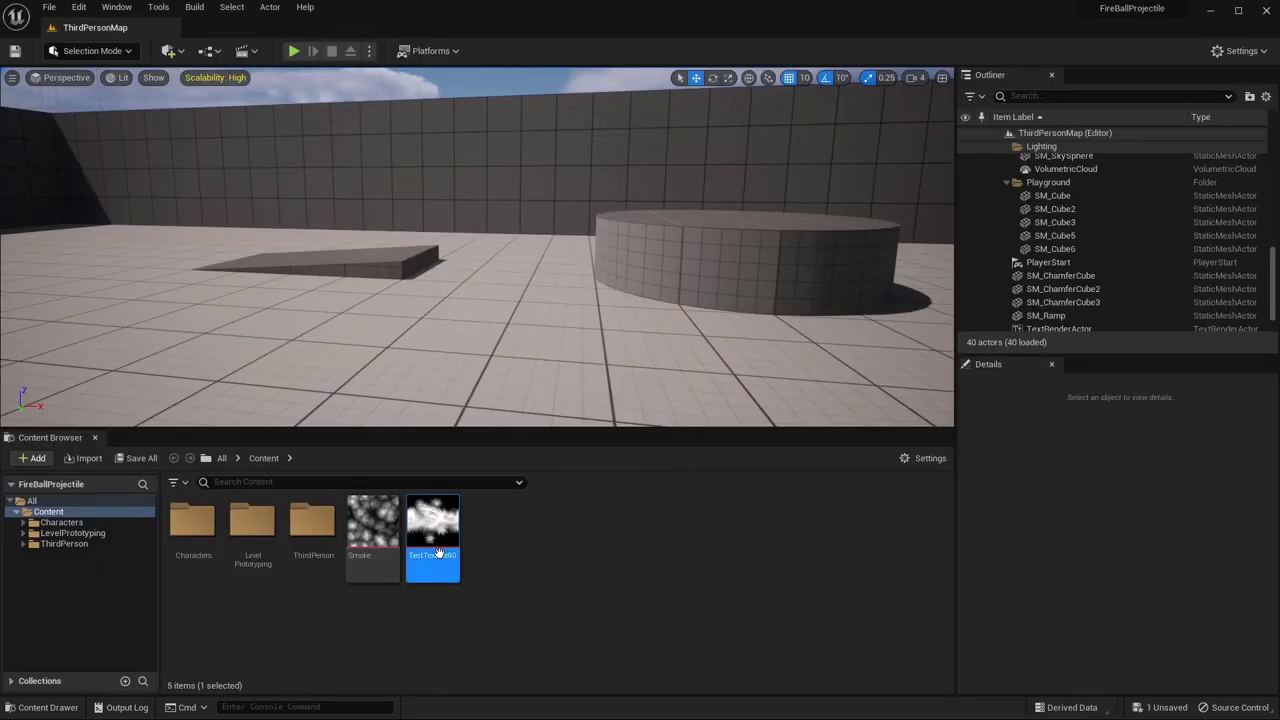
mouse_move(458, 550)
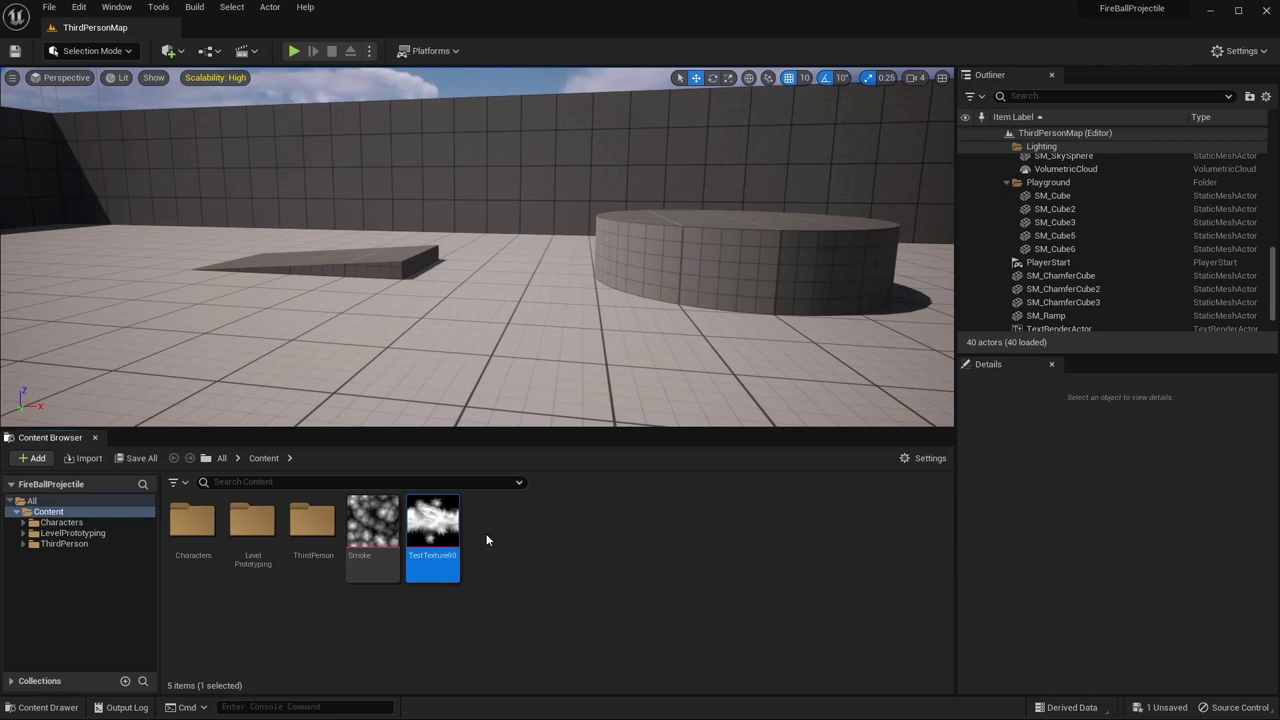
- Create a material named M_Trail in the Content folder, open it for editing and reposition its result node in the graph
right_click(486, 533)
click(548, 221)
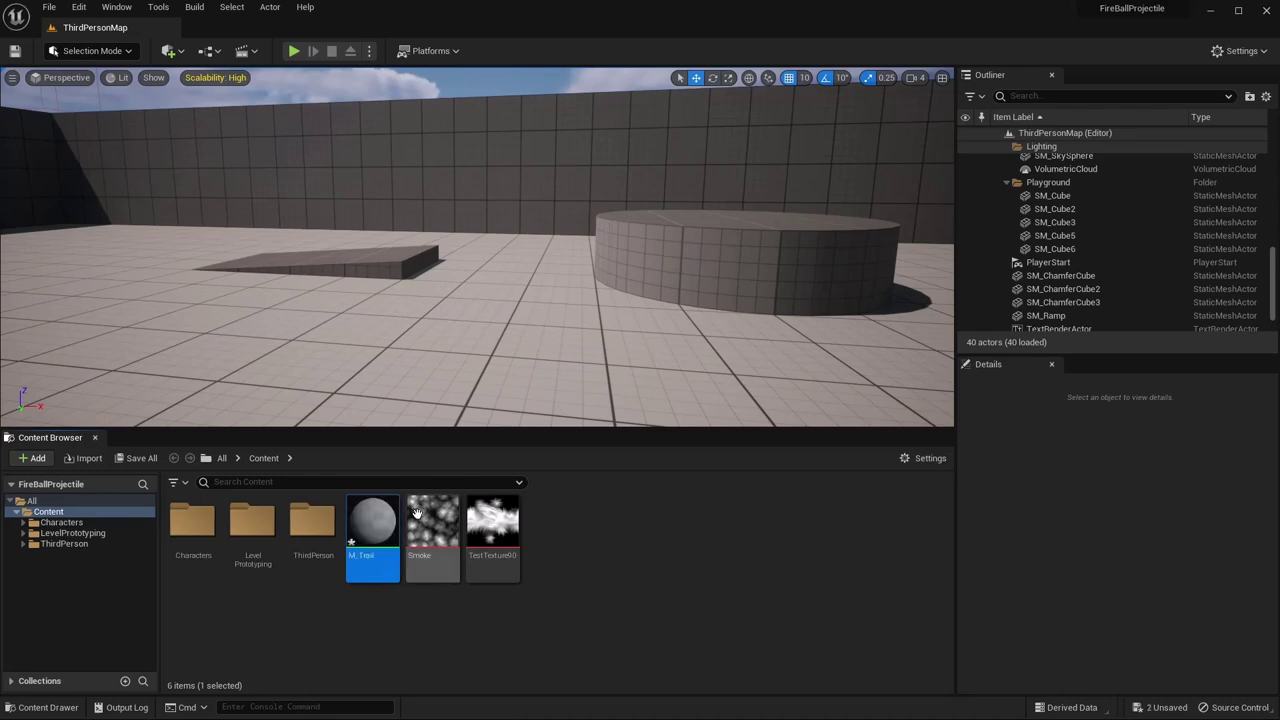
double_click(384, 536)
right_drag(466, 314, 669, 268)
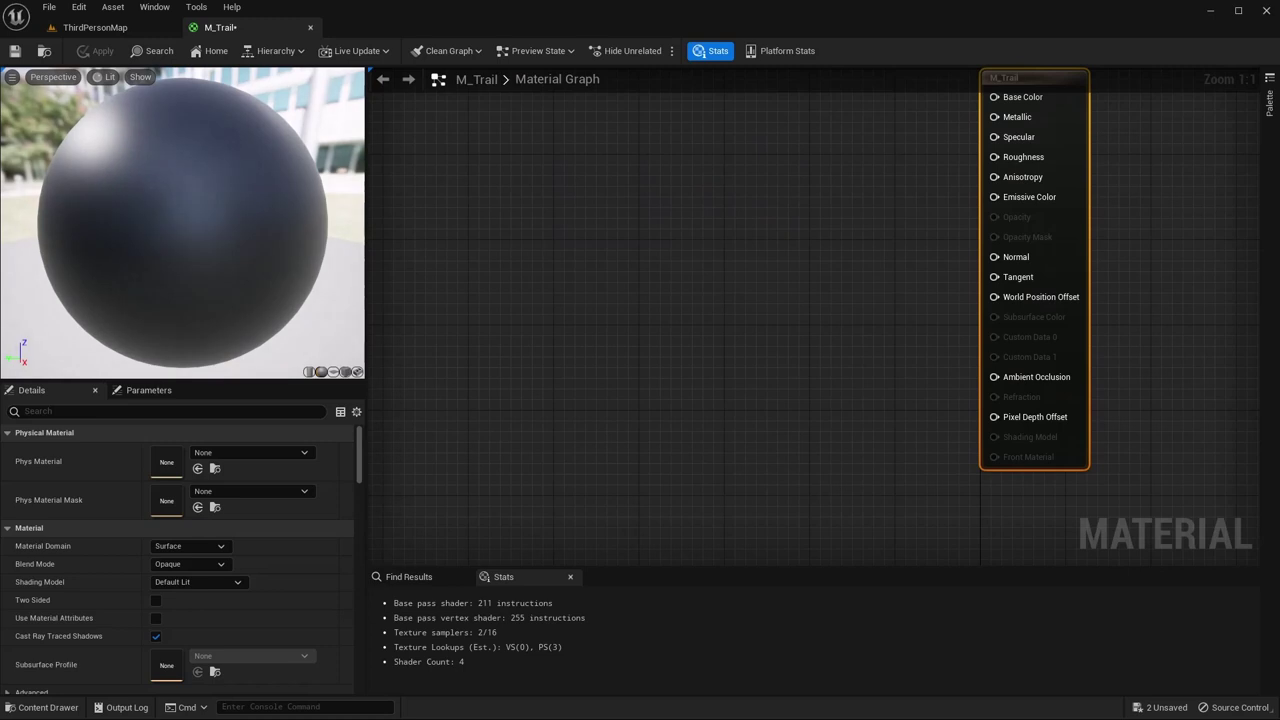
right_drag(694, 318, 751, 334)
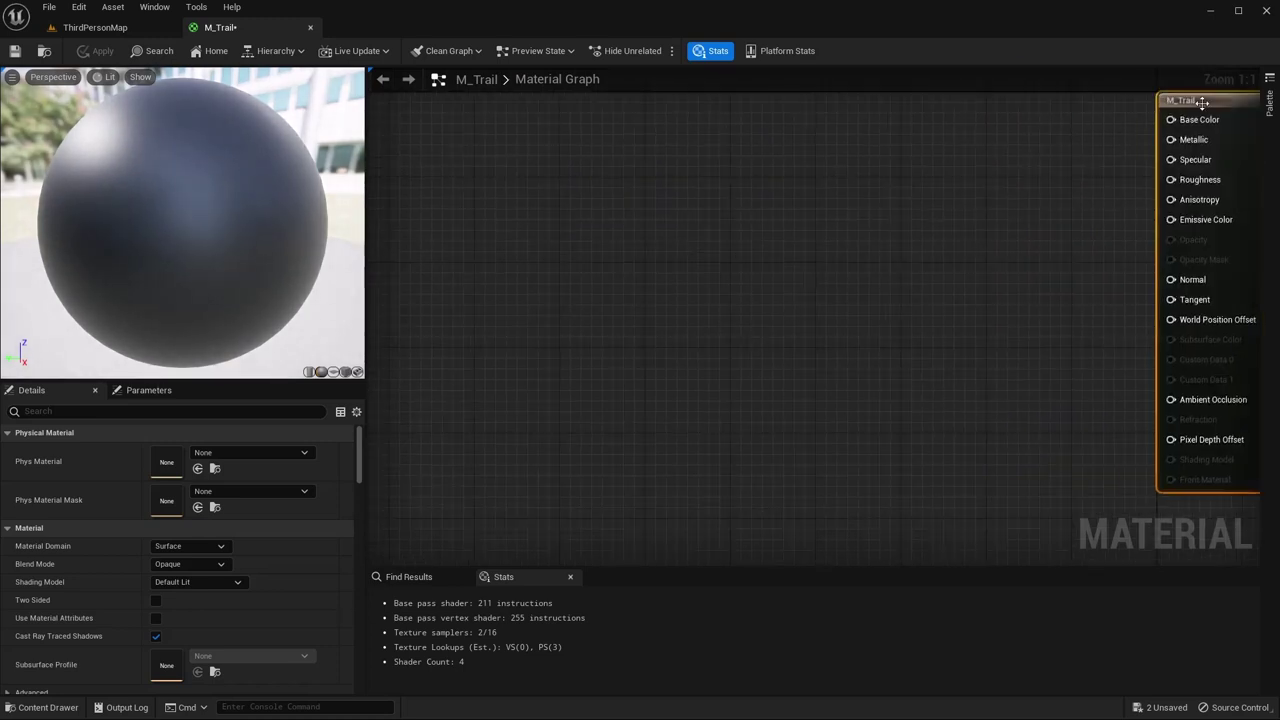
drag(1201, 103, 1090, 119)
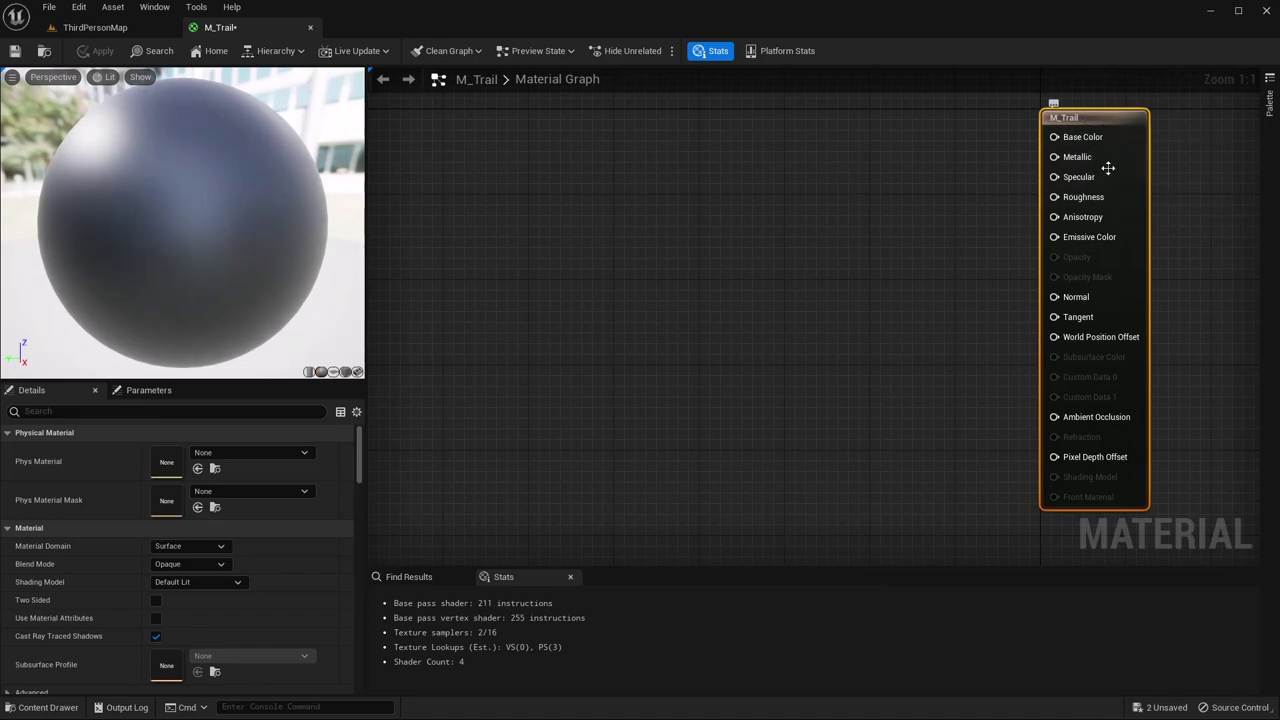
- Set the material's blend mode to Translucent and its shading model to Unlit
click(169, 566)
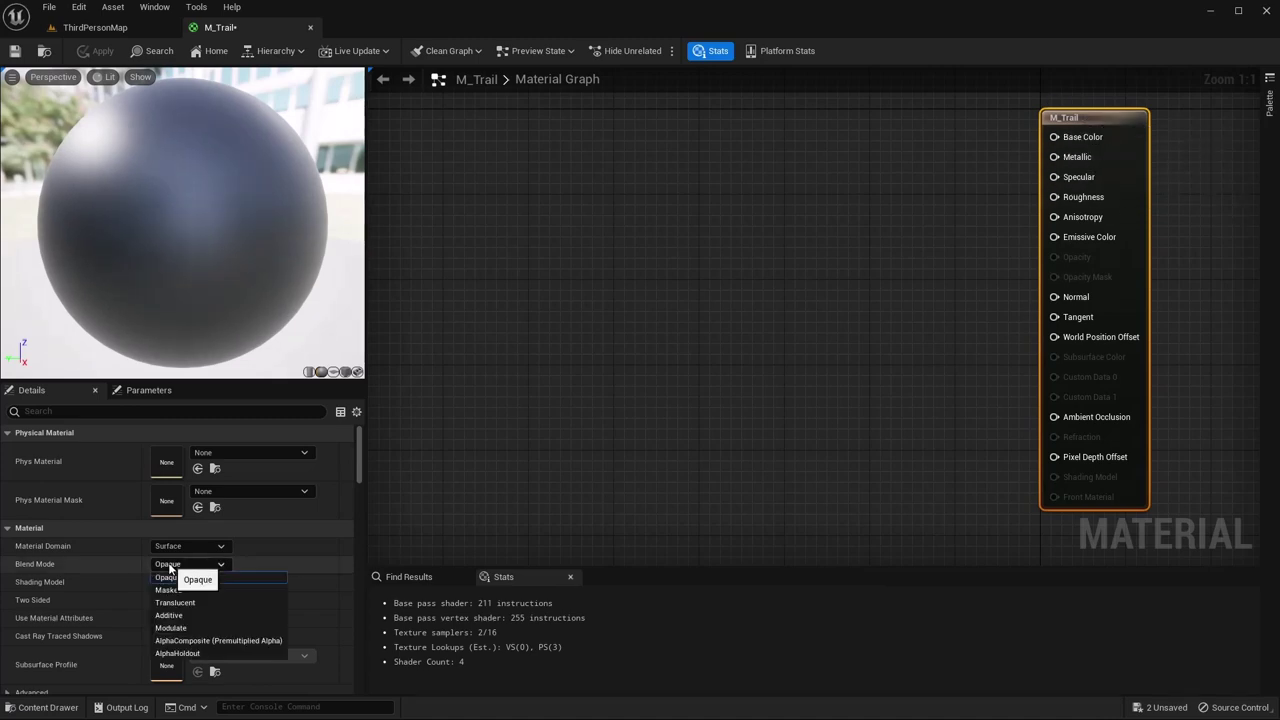
click(194, 602)
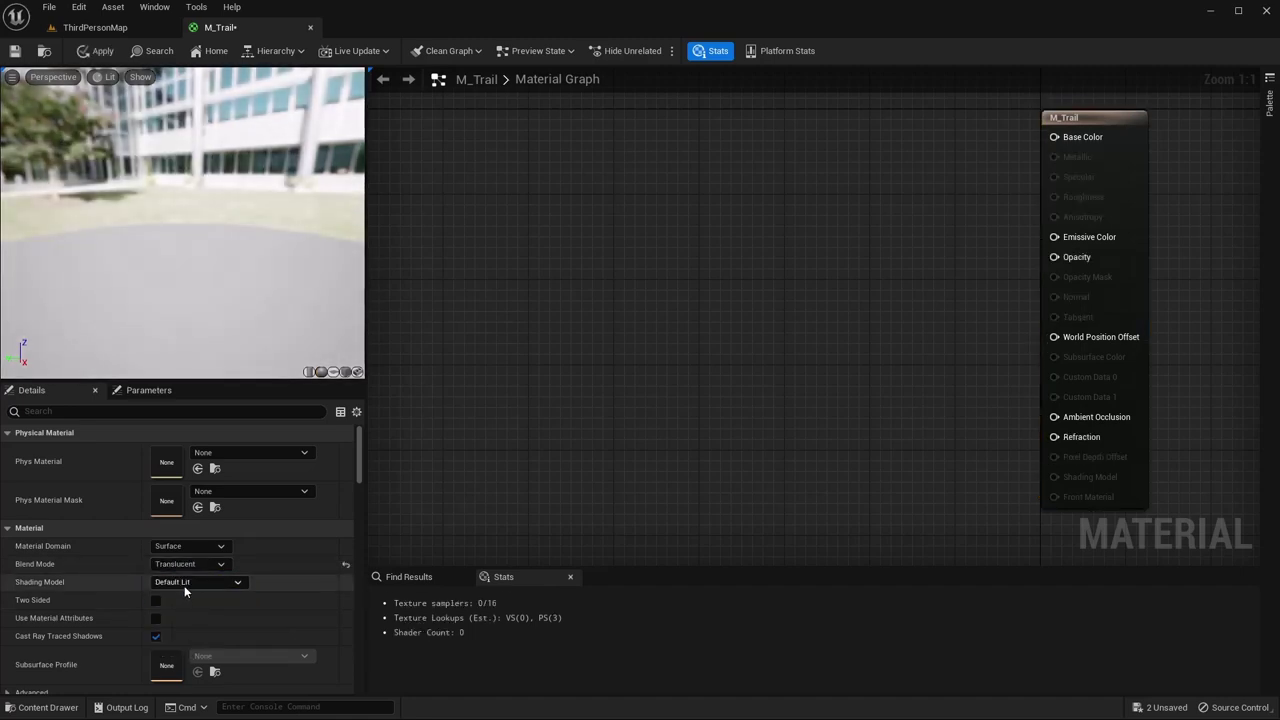
click(184, 586)
click(180, 419)
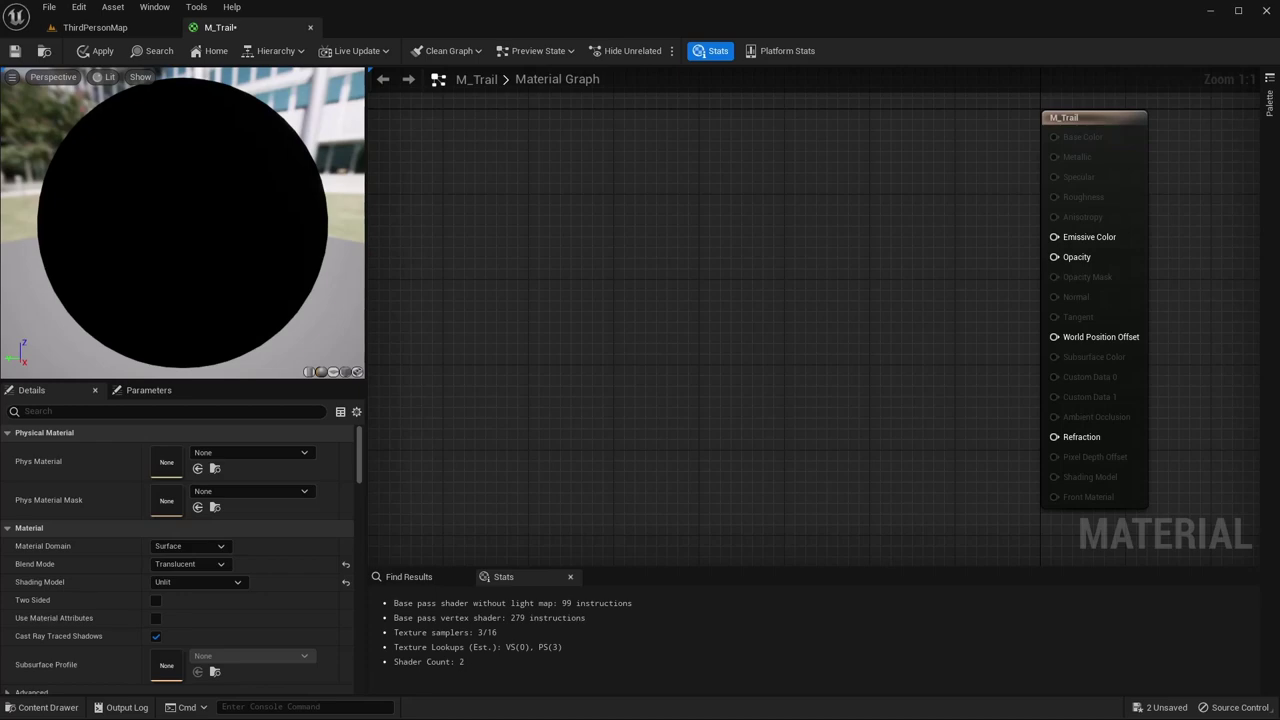
- Add a Particle Color node and connect its RGB output to the material's Emissive Color input
right_drag(952, 253, 1013, 307)
right_click(833, 153)
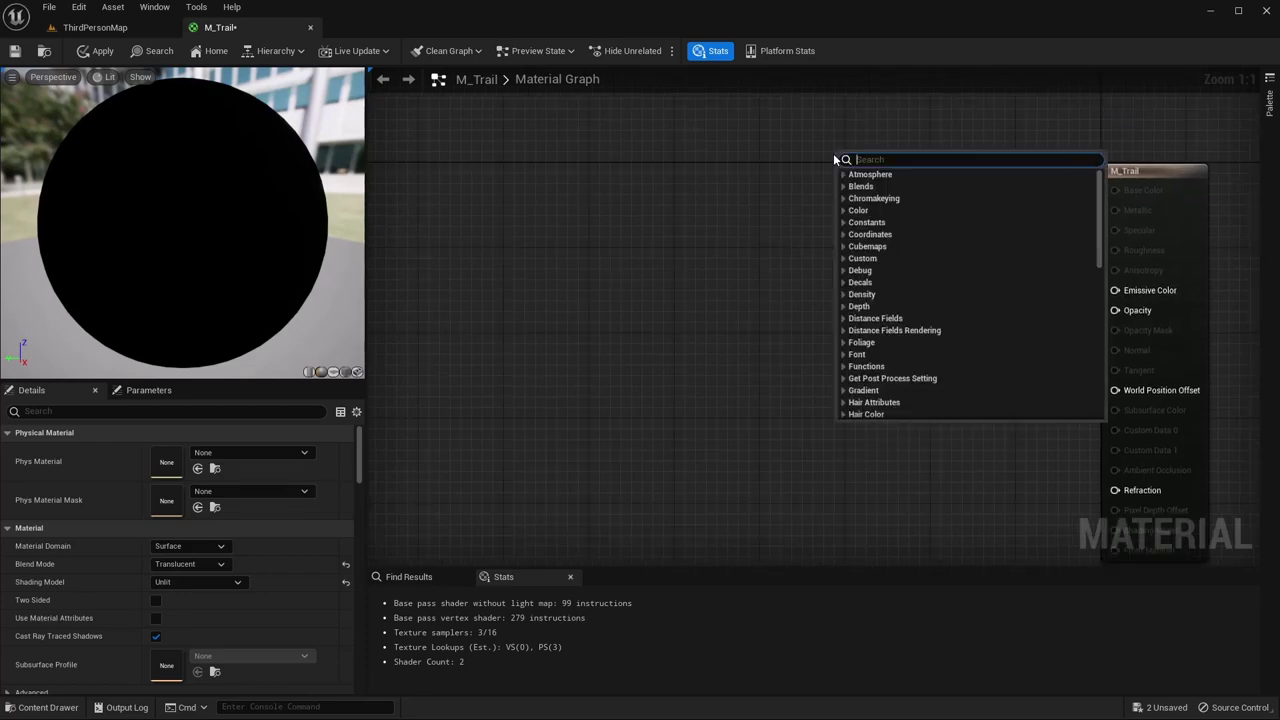
text(partic)
key(Return)
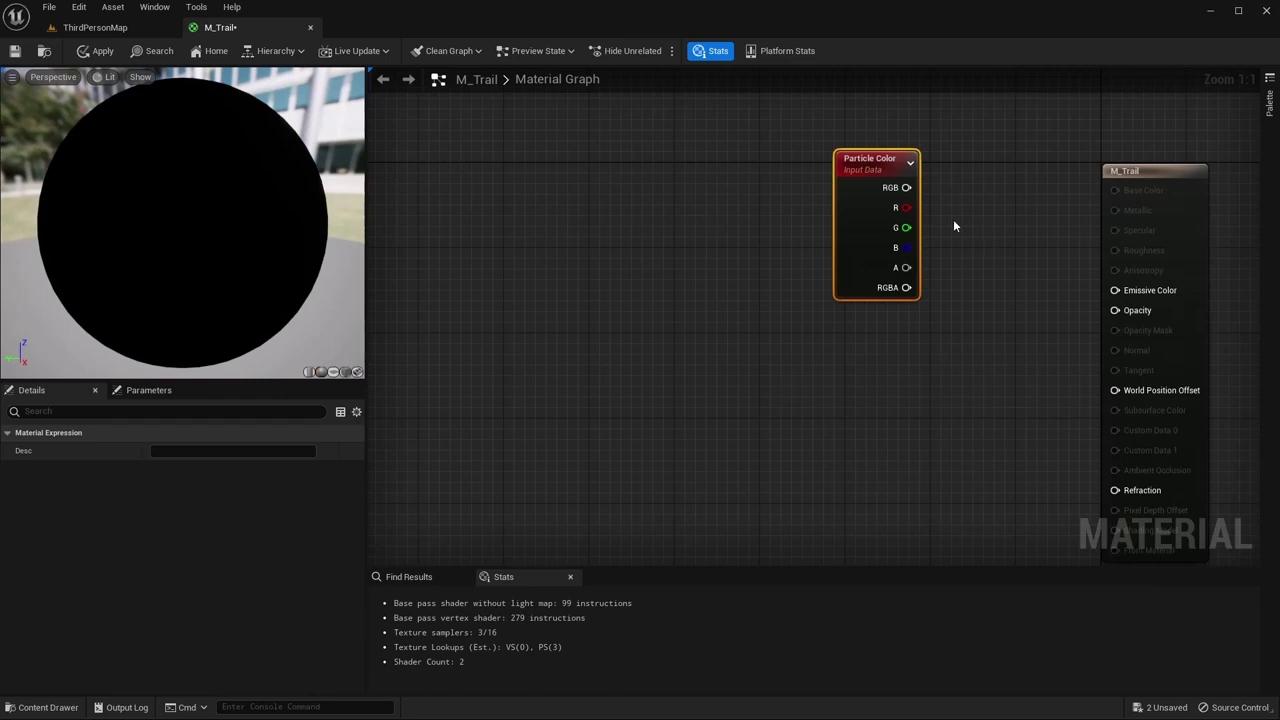
drag(906, 187, 1100, 290)
drag(860, 162, 668, 142)
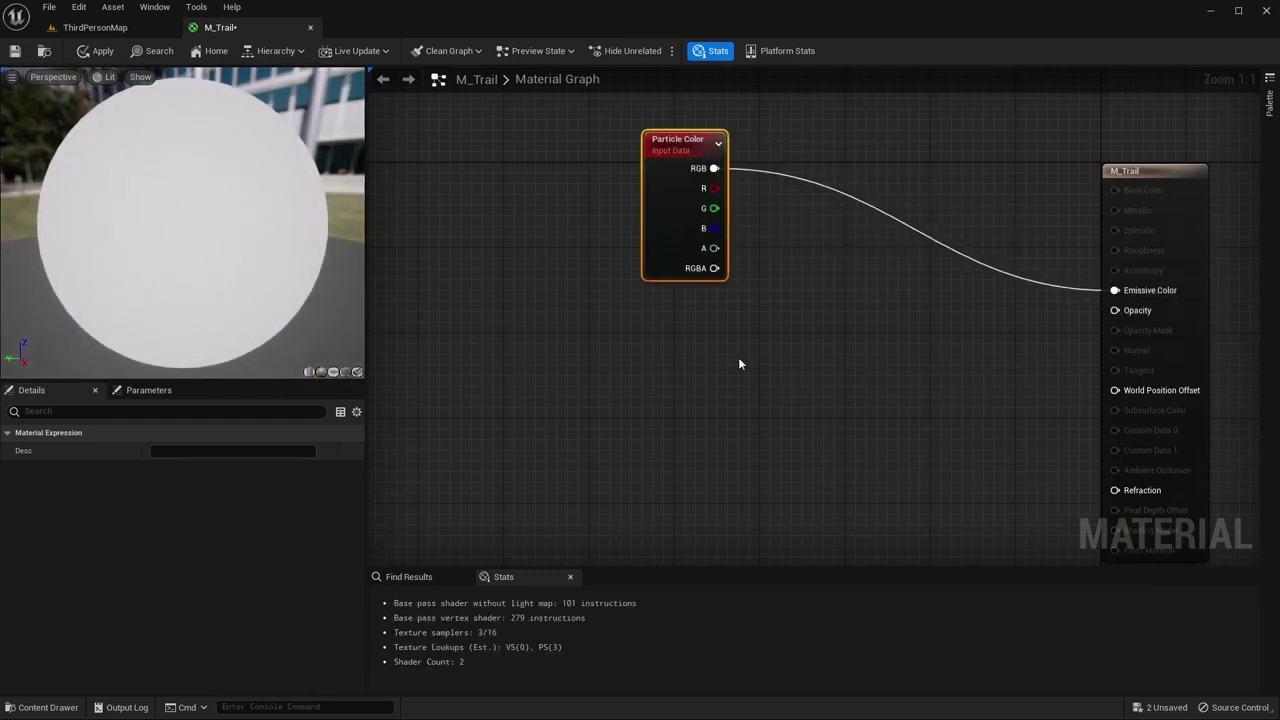
- Feed the Particle Color alpha into a new Multiply node and connect the product to the material's Opacity
right_drag(731, 356, 794, 274)
drag(764, 161, 885, 221)
text(mult)
key(Return)
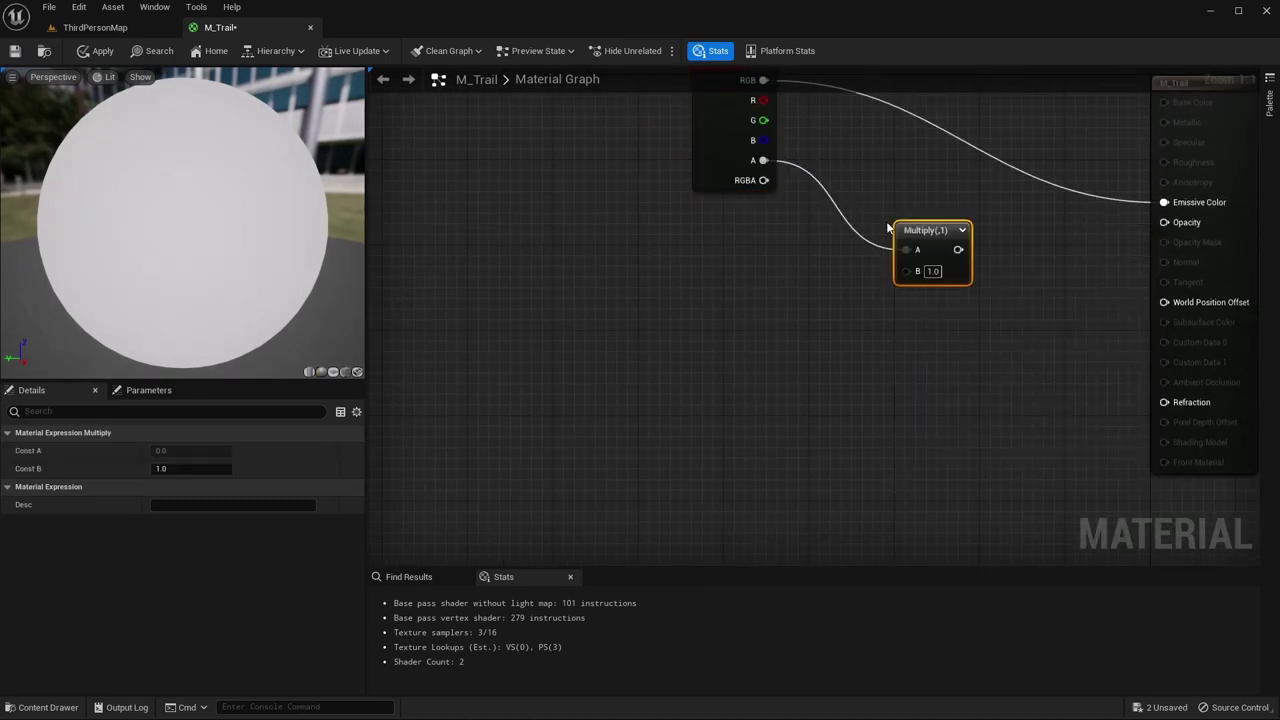
drag(966, 249, 1164, 222)
drag(923, 237, 923, 218)
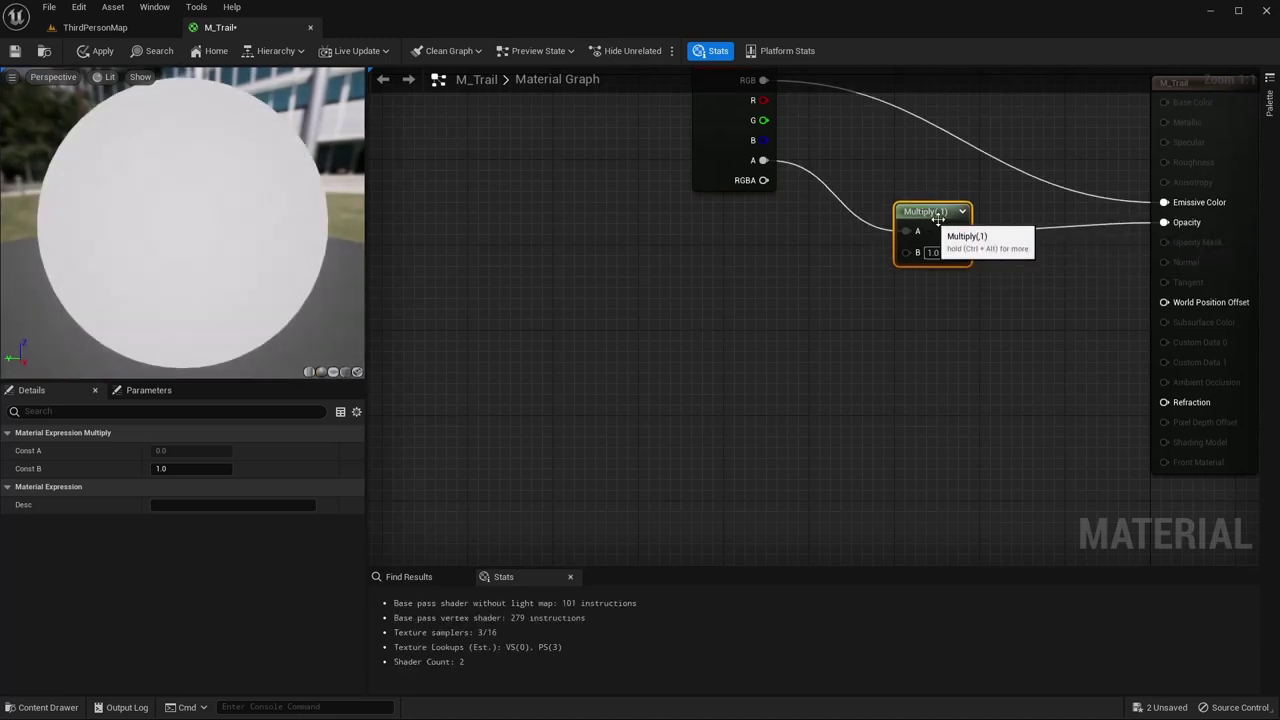
- Add a Texture Sample node to the empty area of the graph and assign it the TestTexture90 texture
right_drag(794, 376, 984, 356)
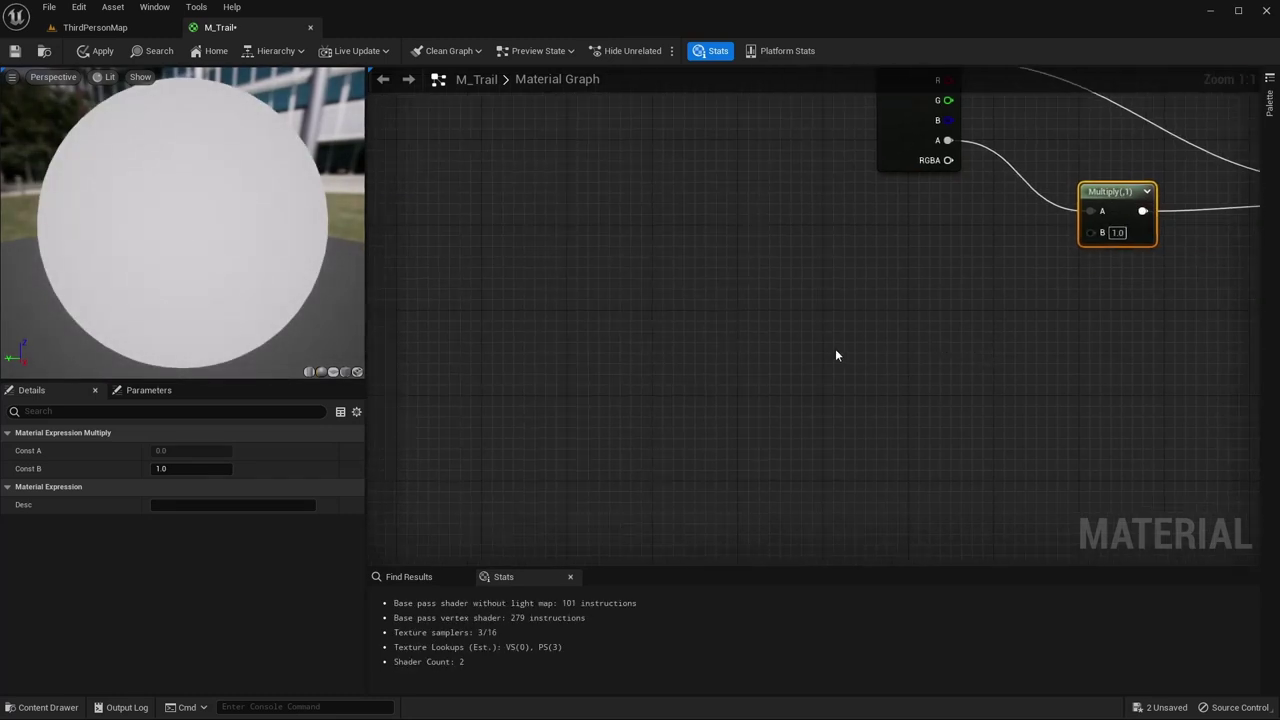
scroll(836, 355, down, 3)
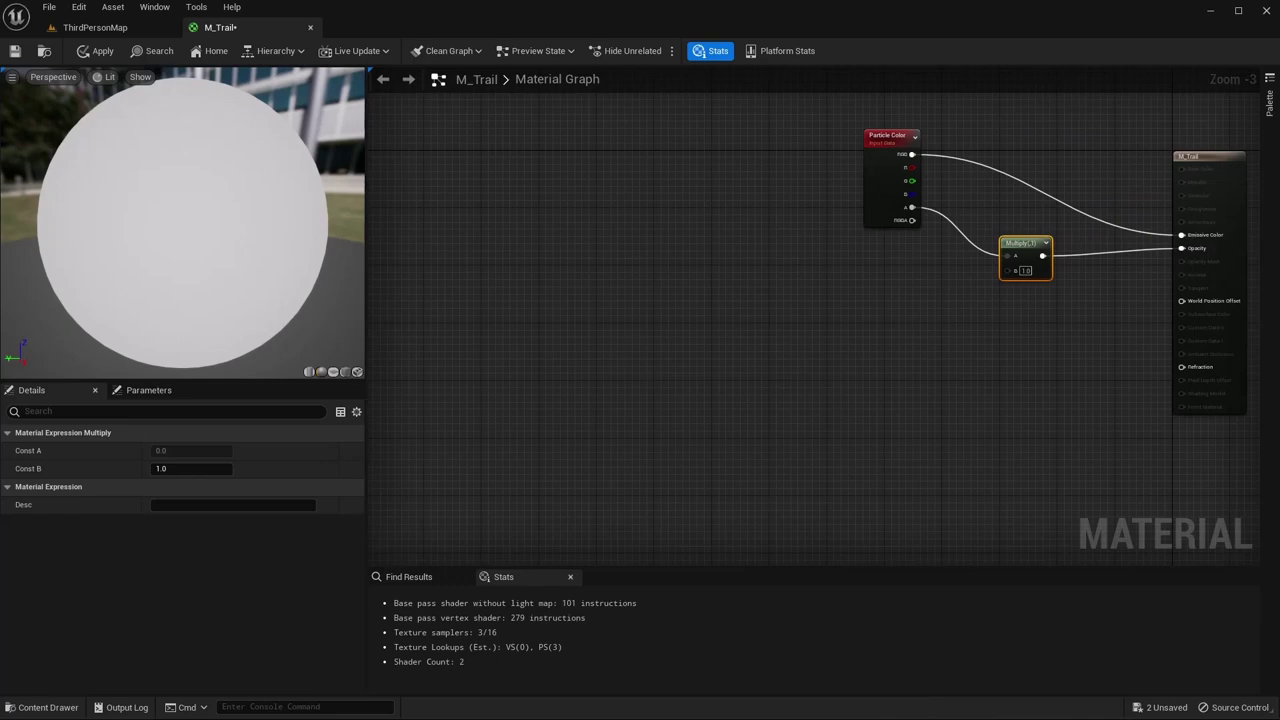
right_click(585, 331)
text(textu)
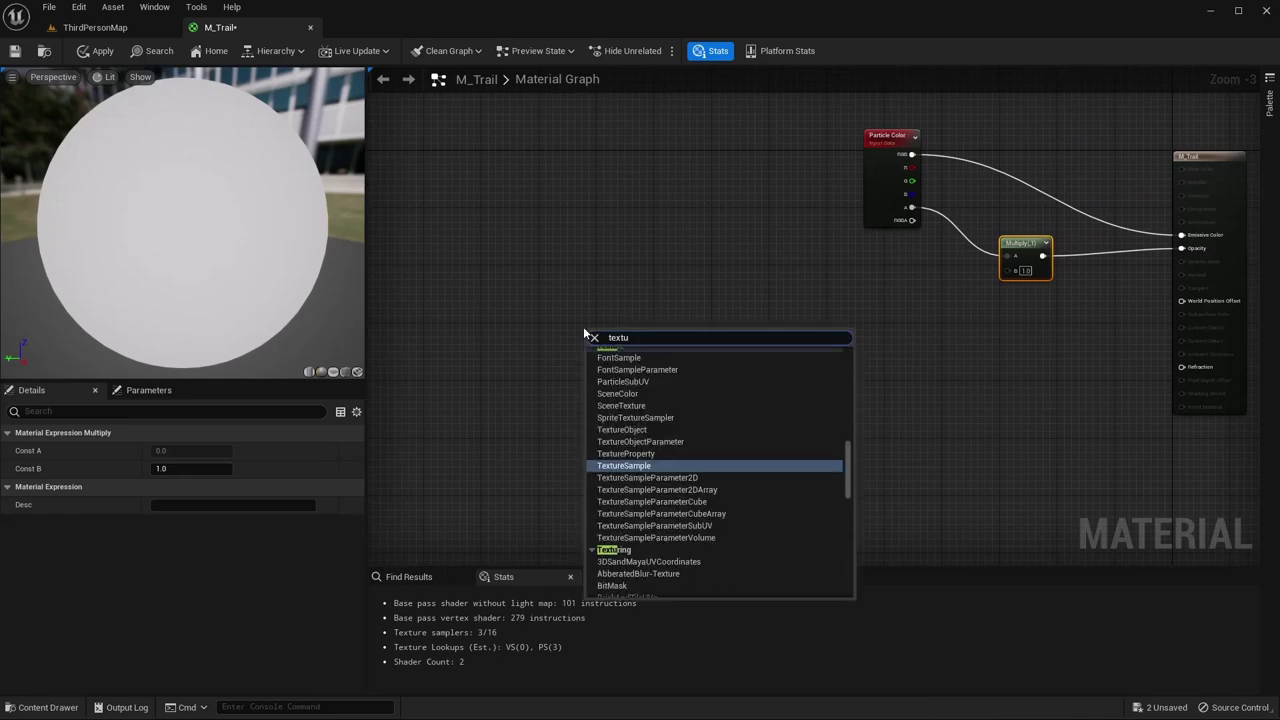
key(Return)
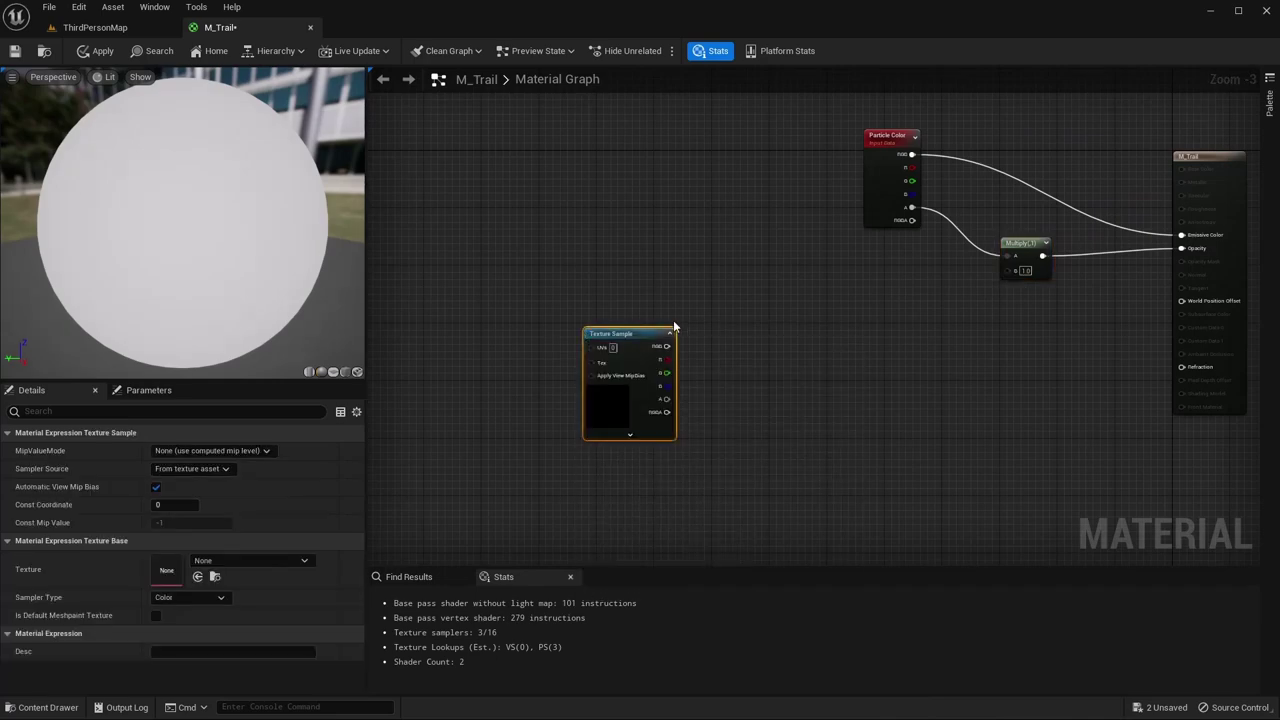
click(245, 560)
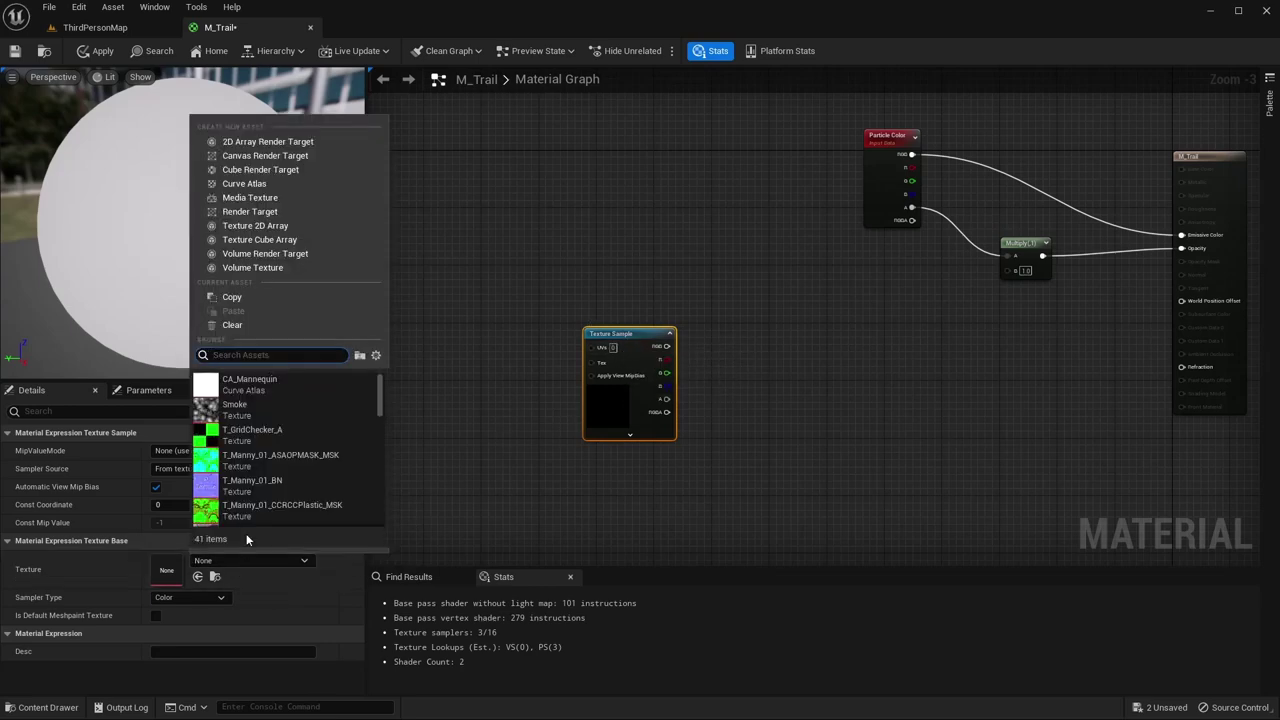
scroll(274, 445, down, 8)
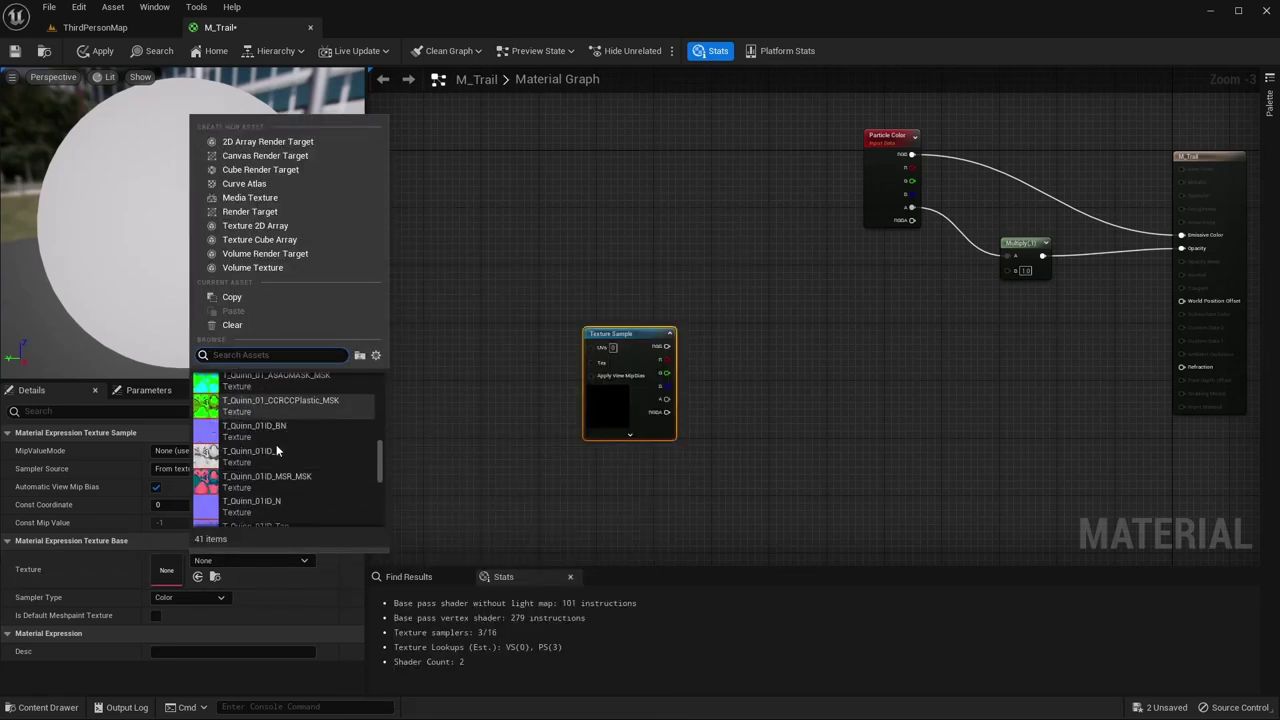
scroll(277, 455, down, 2)
click(262, 507)
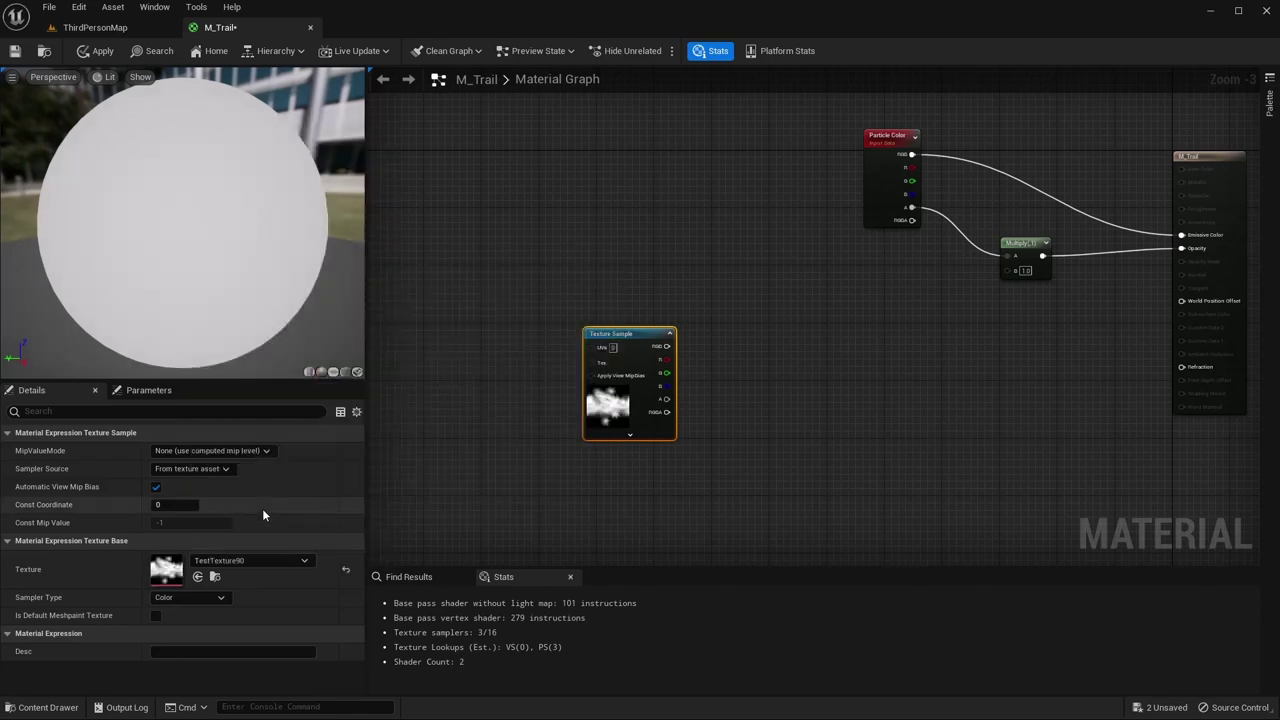
- Route the texture sample's red channel into a new Multiply node, followed by a Power node
right_drag(703, 382, 655, 360)
drag(627, 346, 717, 316)
text(mult)
key(Return)
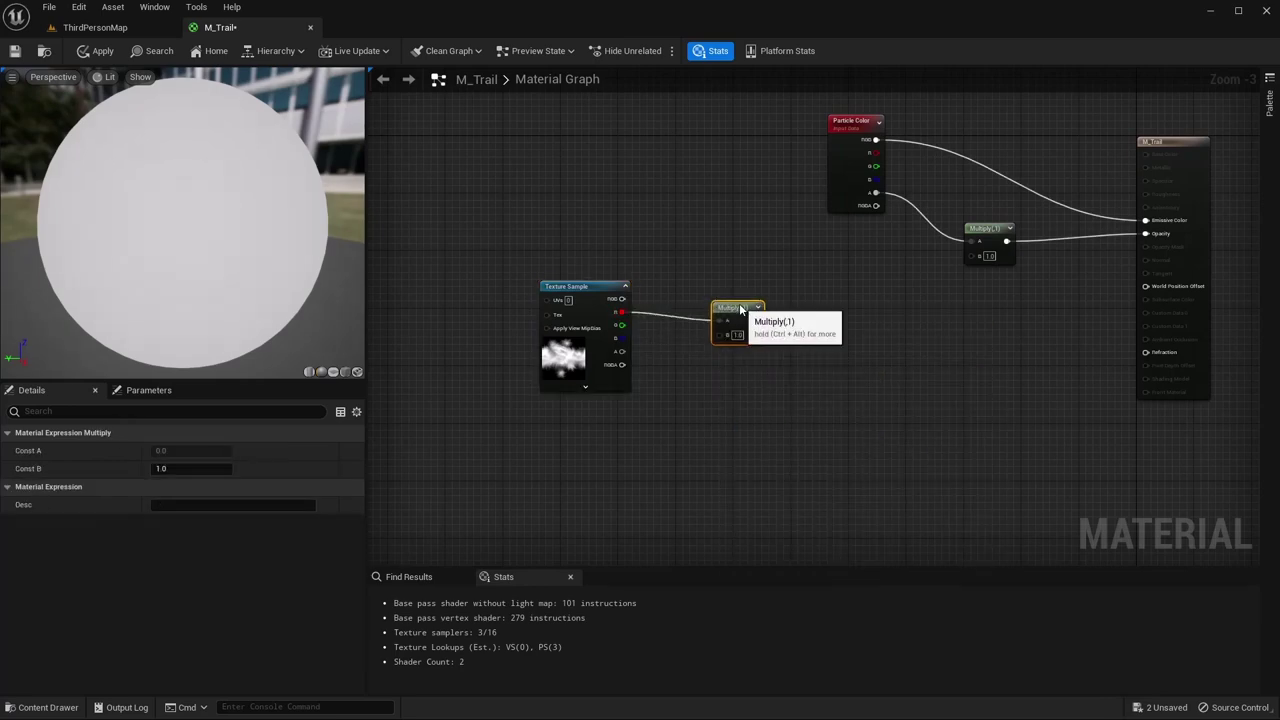
right_drag(738, 292, 656, 337)
drag(624, 326, 663, 336)
text(power)
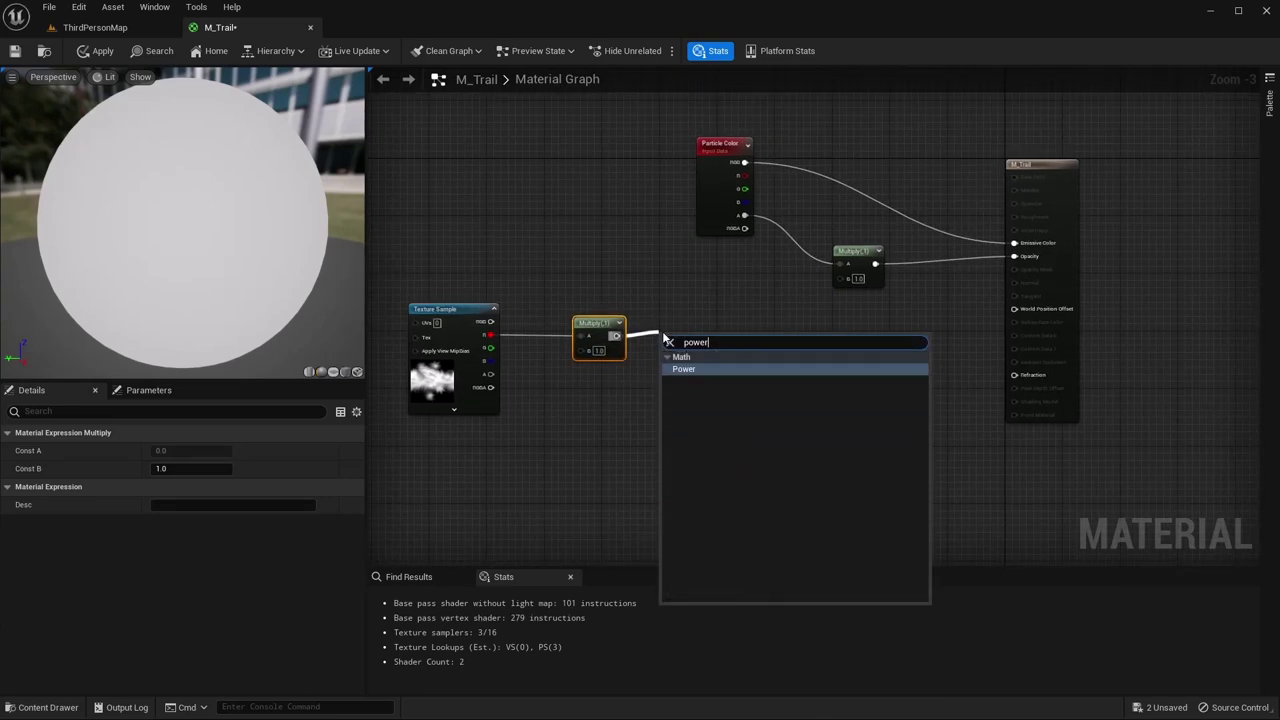
key(Return)
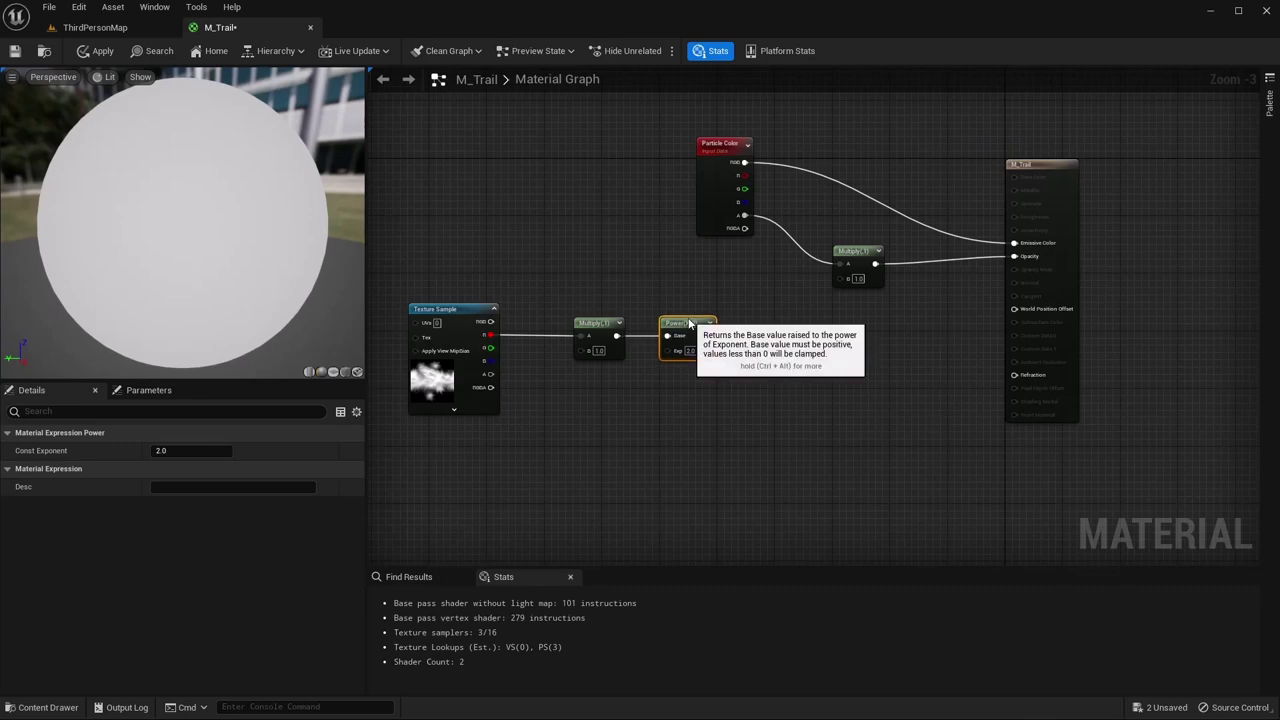
- Add a RadialGradientExponential node with its UVs input fed by the Power node's output
right_drag(790, 326, 628, 341)
drag(564, 345, 601, 339)
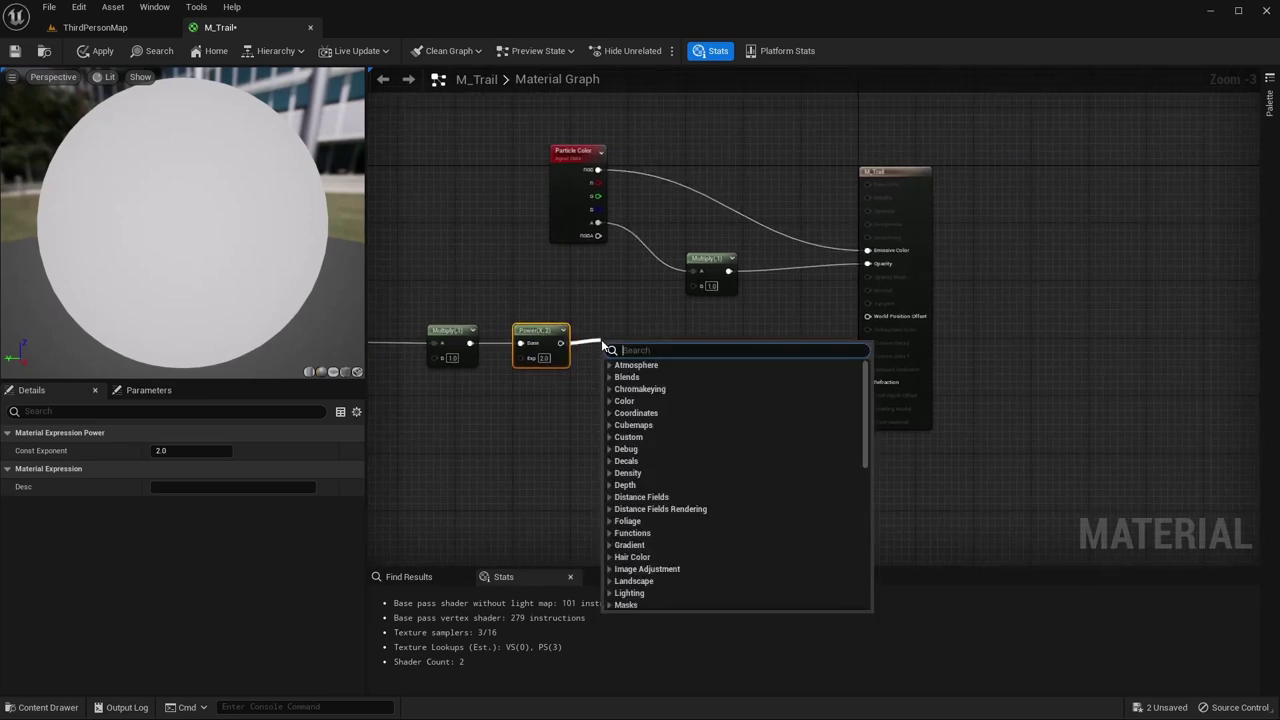
text(radia)
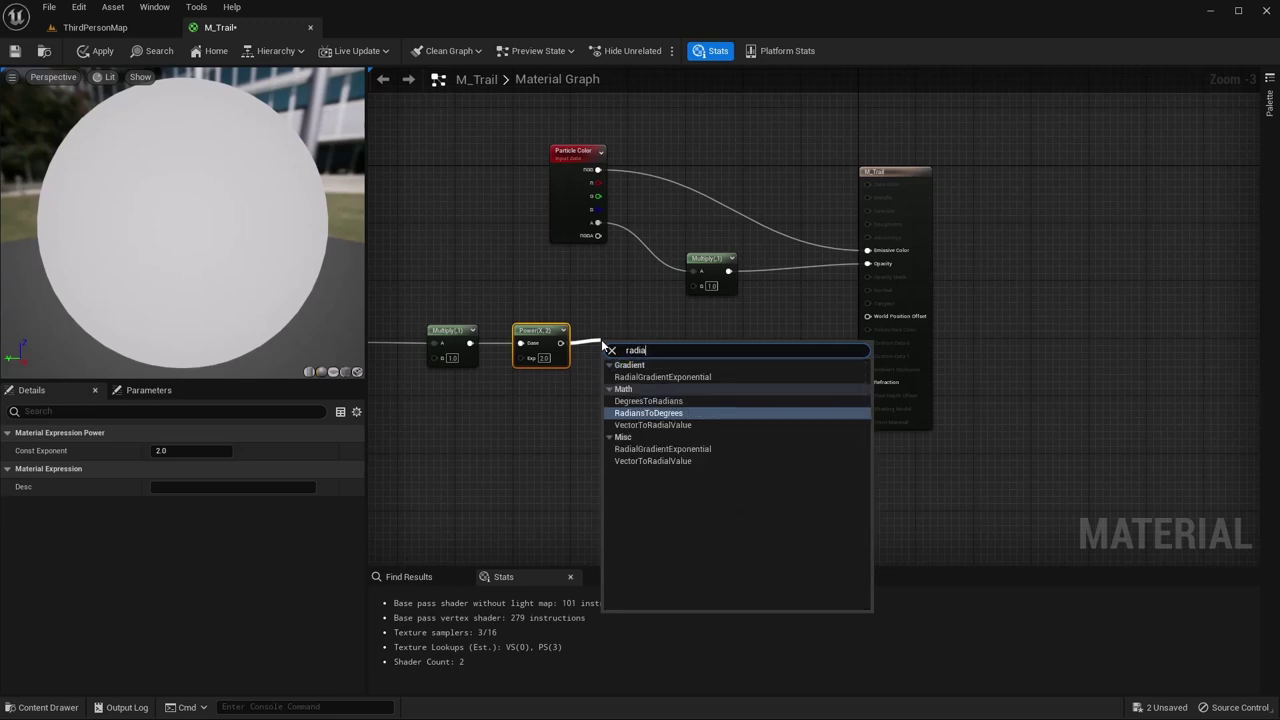
key(Up)
key(Up)
key(Return)
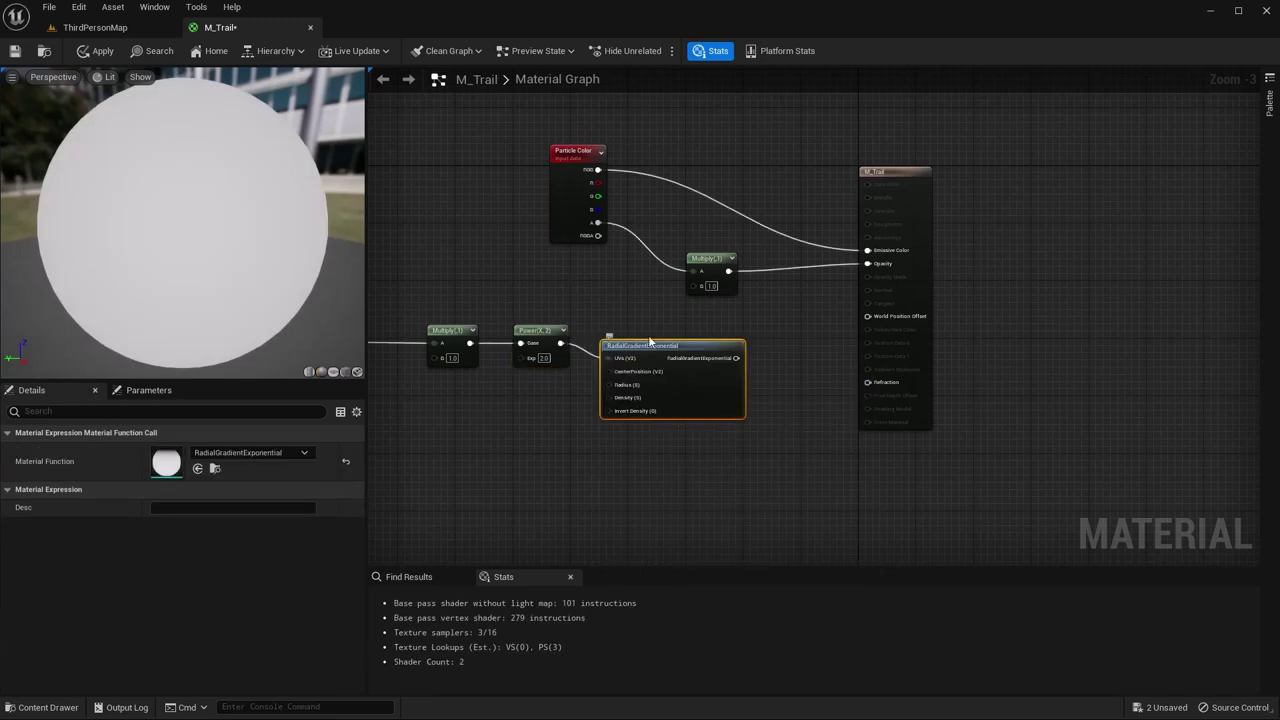
- Reposition the texture node chain and connect RadialGradientExponential's output to the B input of the Multiply node feeding Opacity
drag(651, 313, 230, 437)
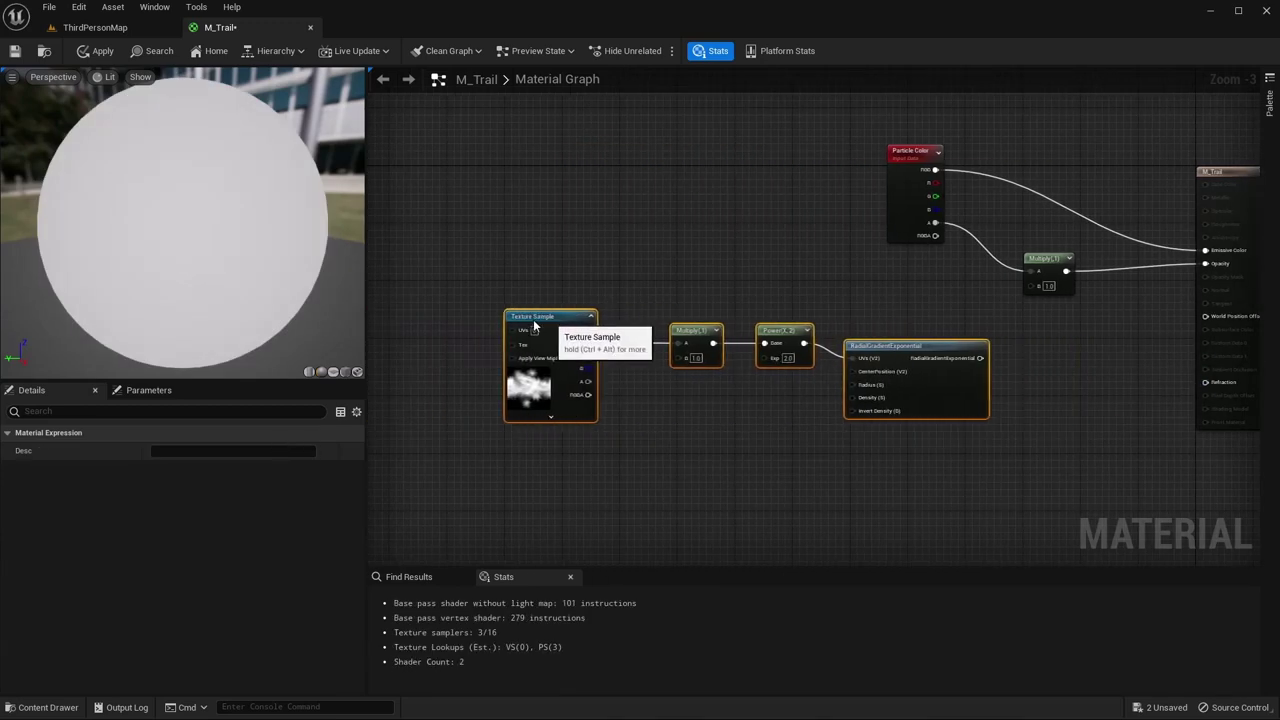
drag(558, 325, 369, 326)
drag(633, 346, 874, 285)
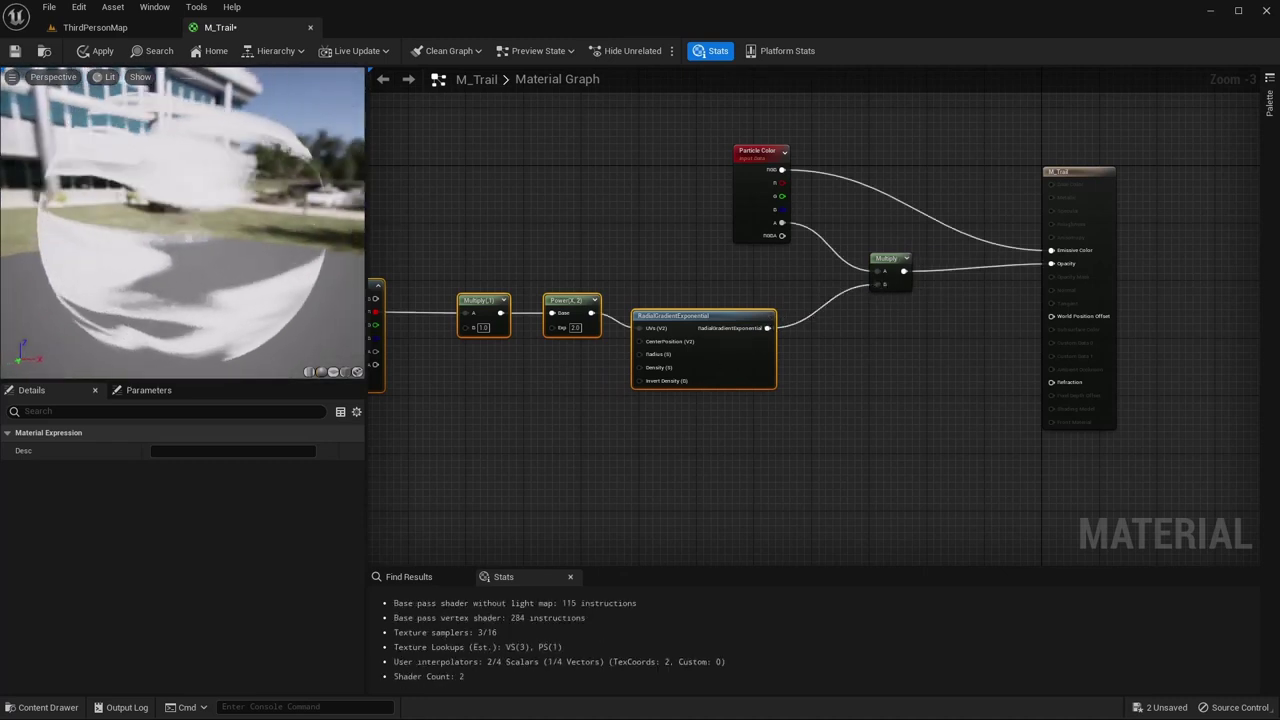
- Add a Dynamic Parameter node and place it below the Multiply and Power nodes of the texture chain
right_drag(490, 402, 671, 394)
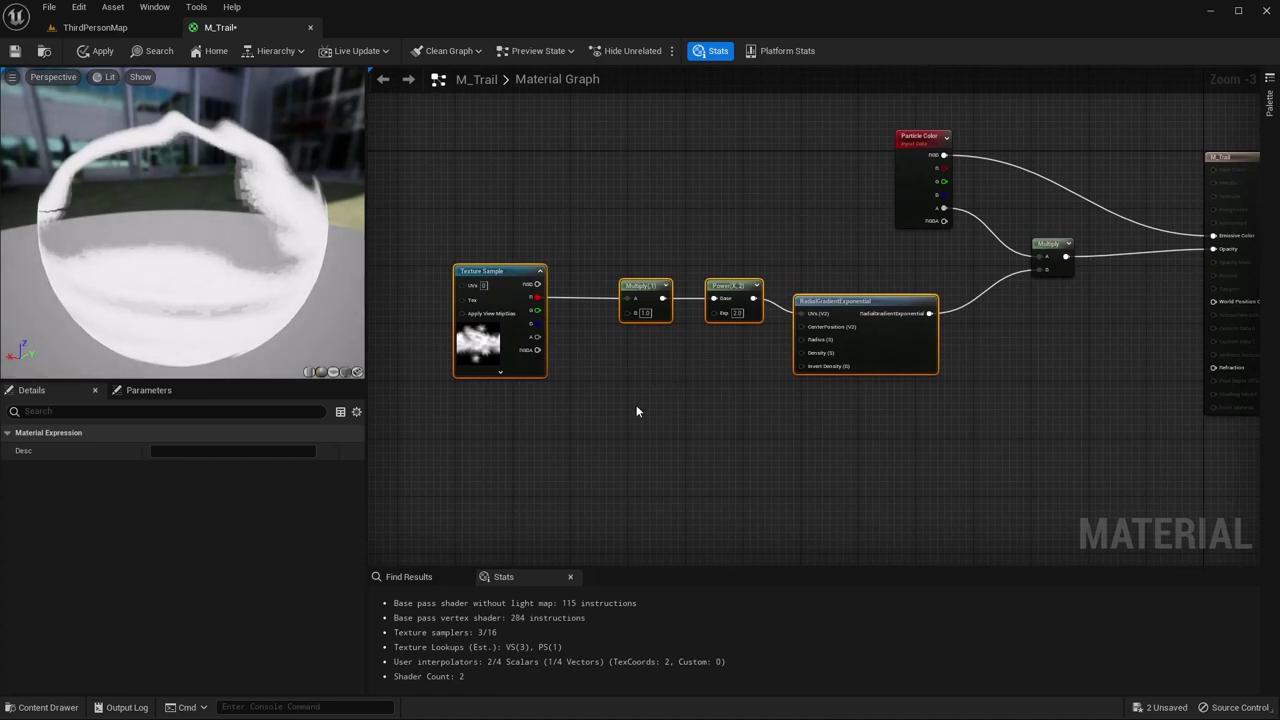
scroll(766, 363, up, 3)
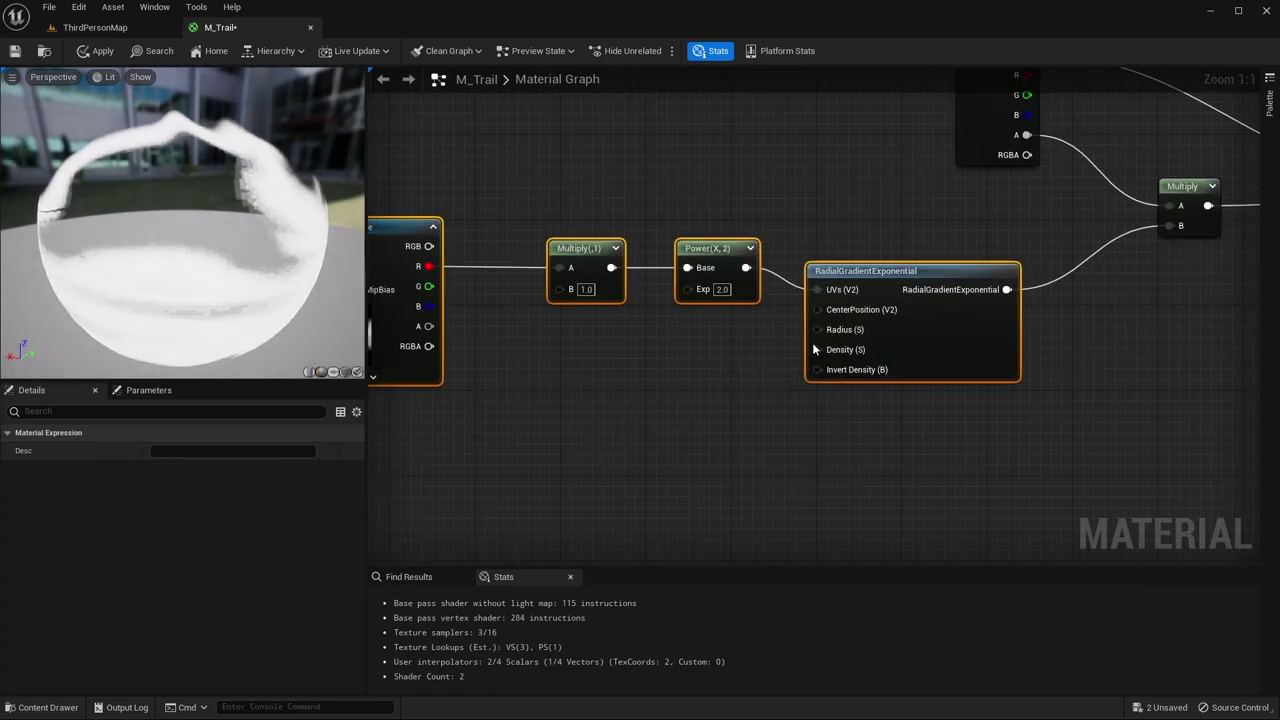
right_click(614, 412)
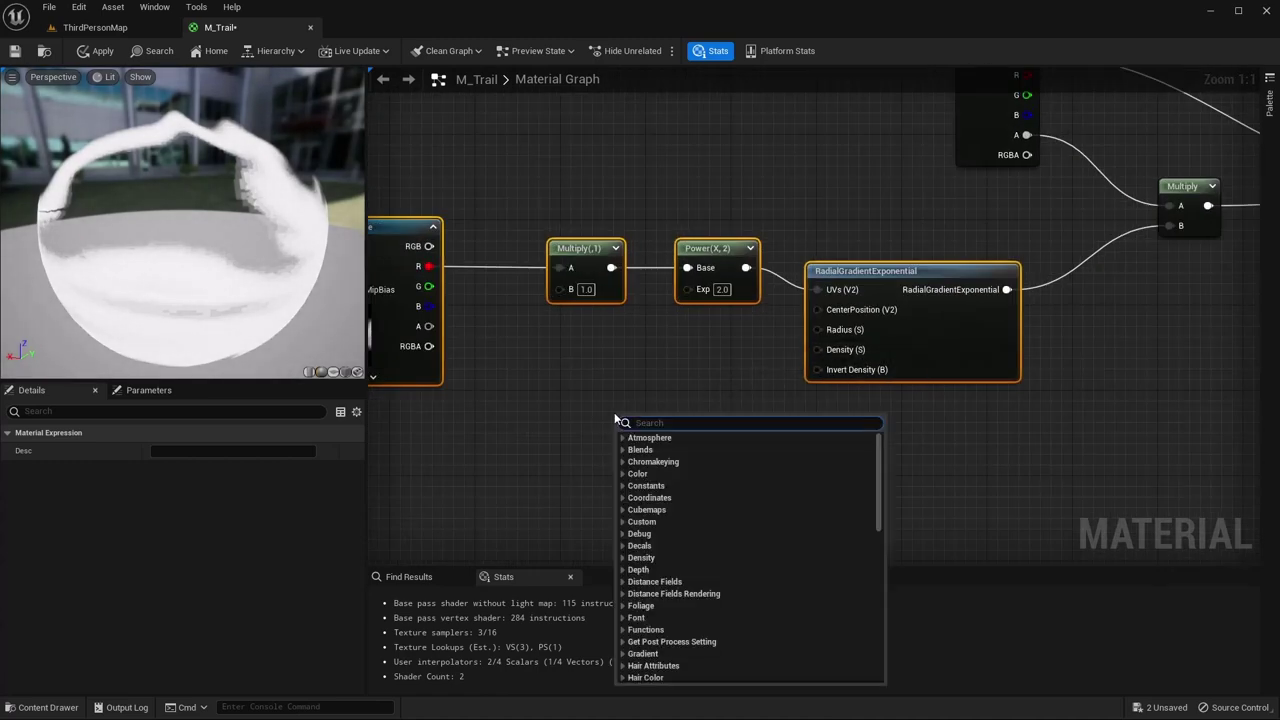
text(dynam)
key(Return)
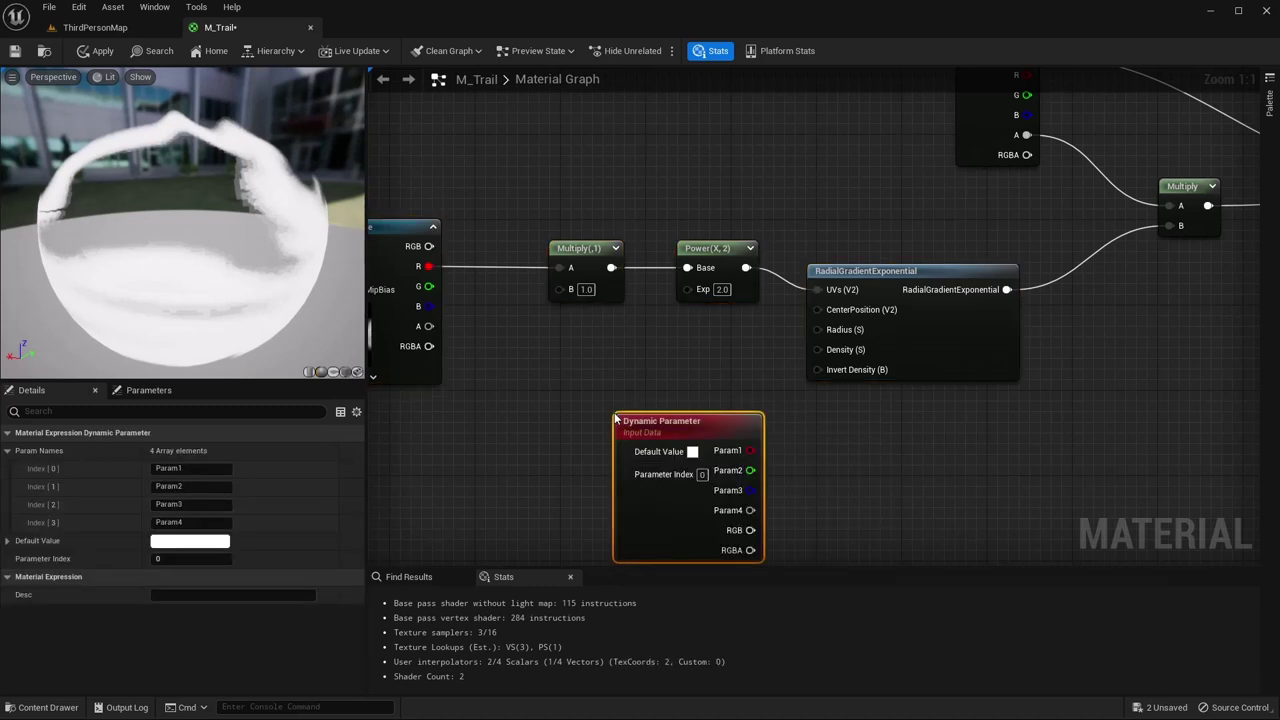
drag(615, 418, 562, 386)
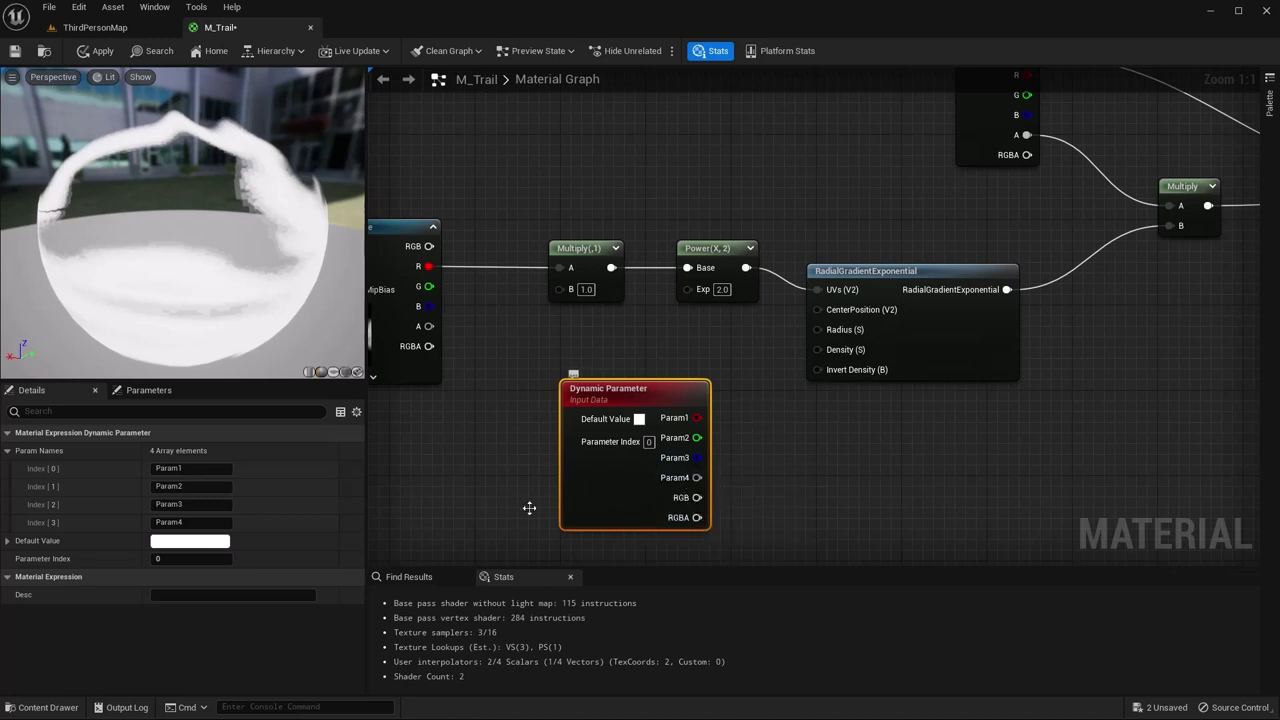
- Rename the Dynamic Parameter's fourth parameter to Density and connect it to RadialGradientExponential's Density input
click(195, 522)
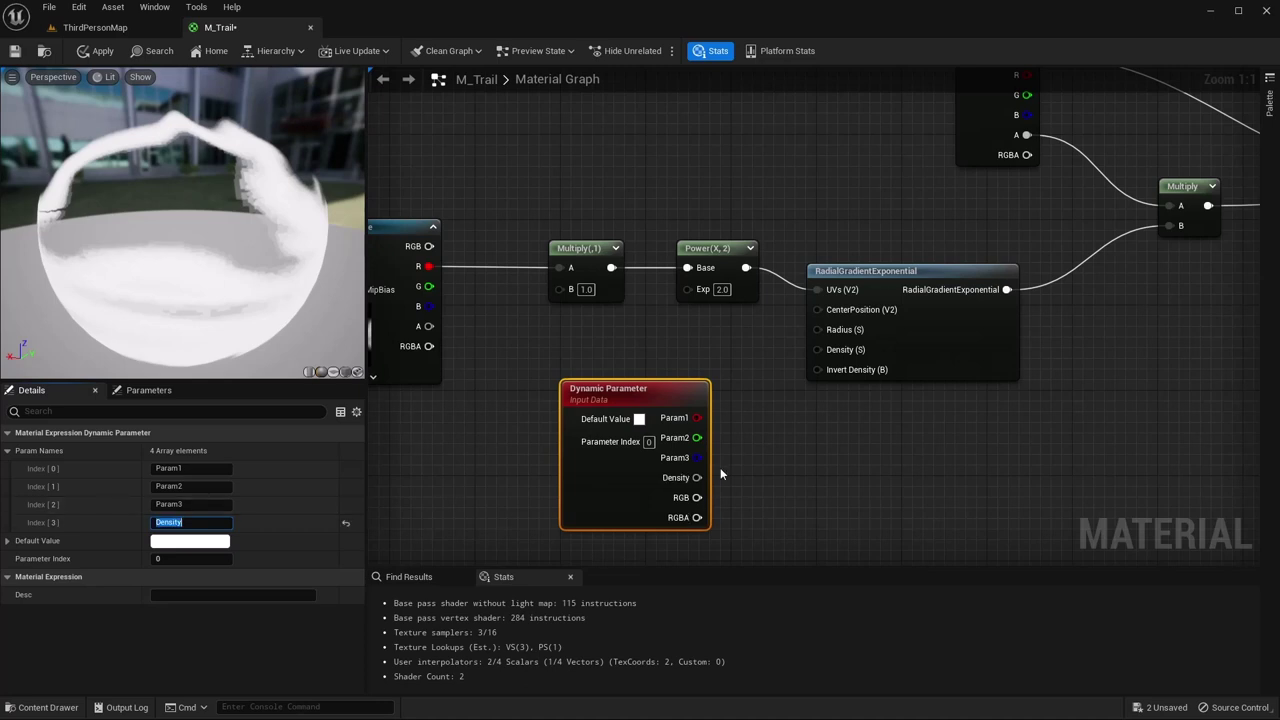
drag(697, 477, 813, 348)
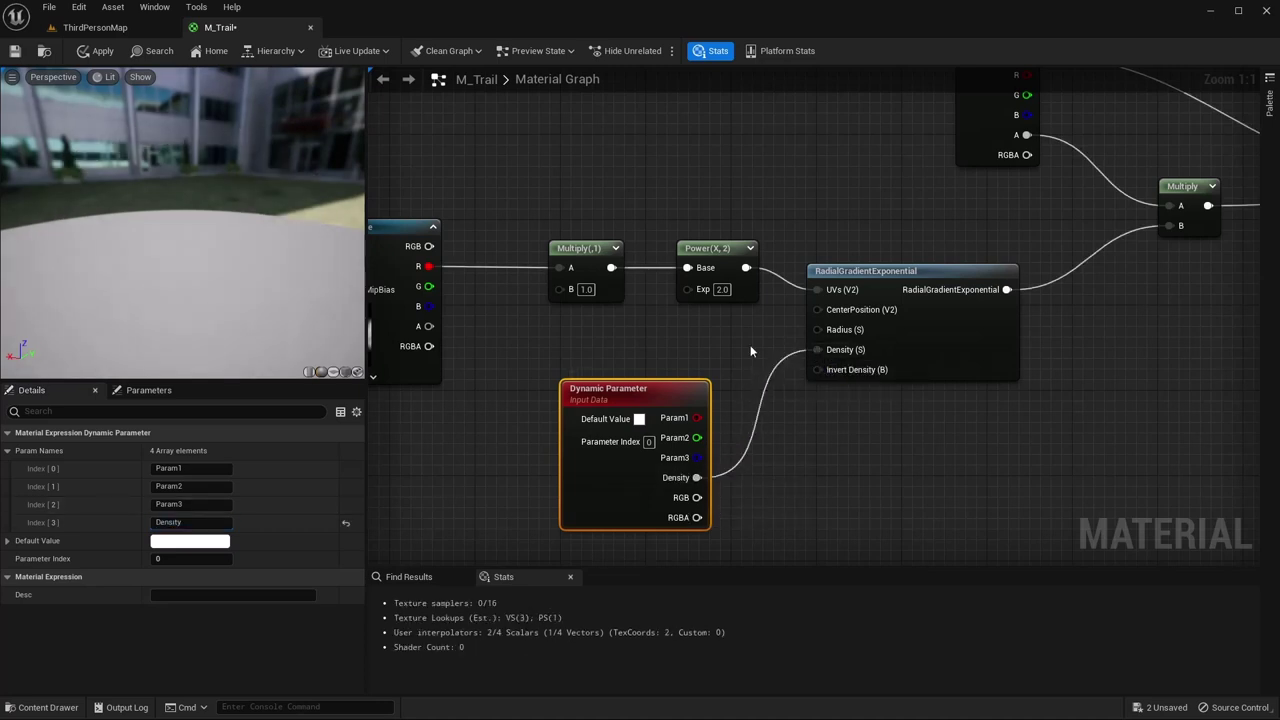
right_drag(646, 325, 919, 321)
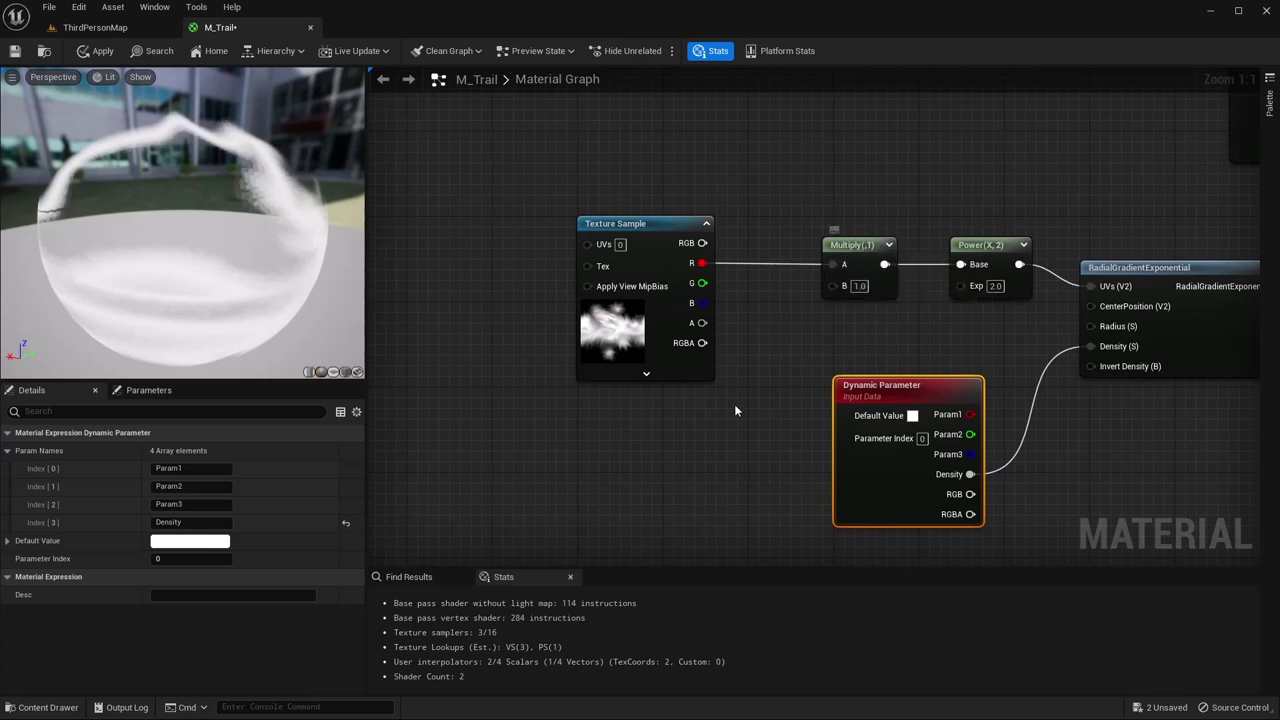
- Add a TextureCoordinate node to the empty area below the Texture Sample
right_click(558, 438)
text(te)
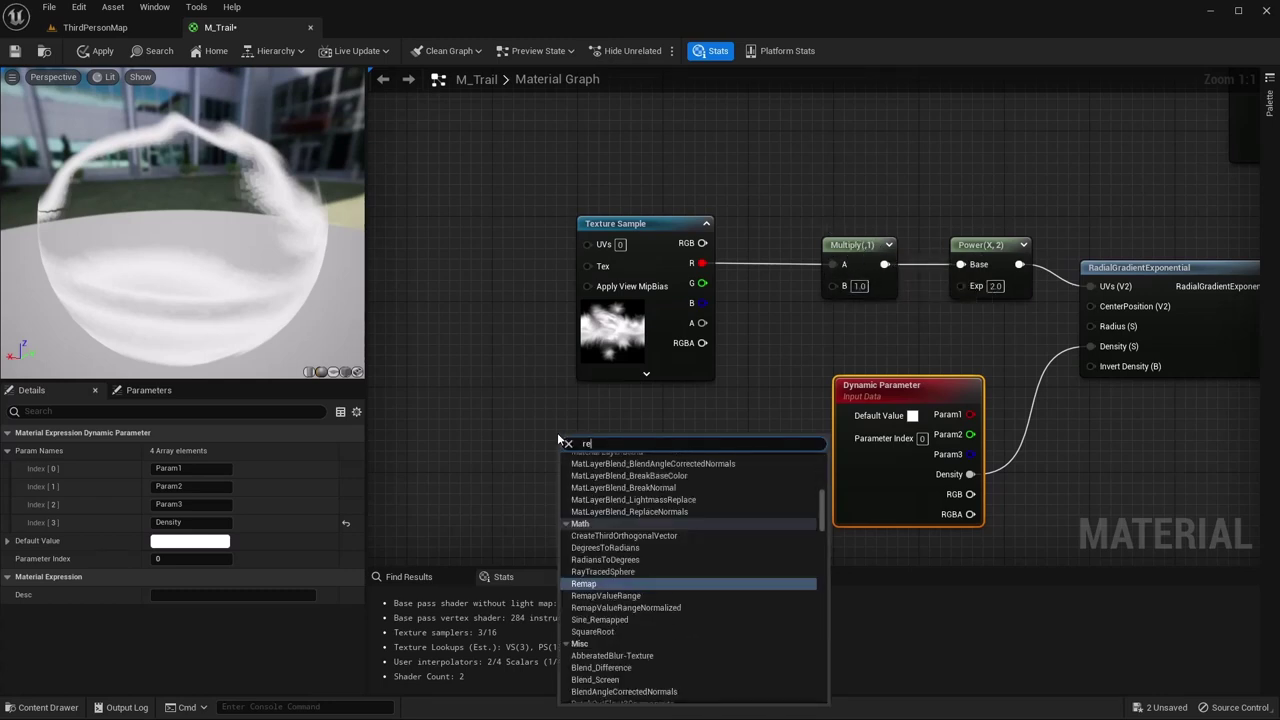
text(xc)
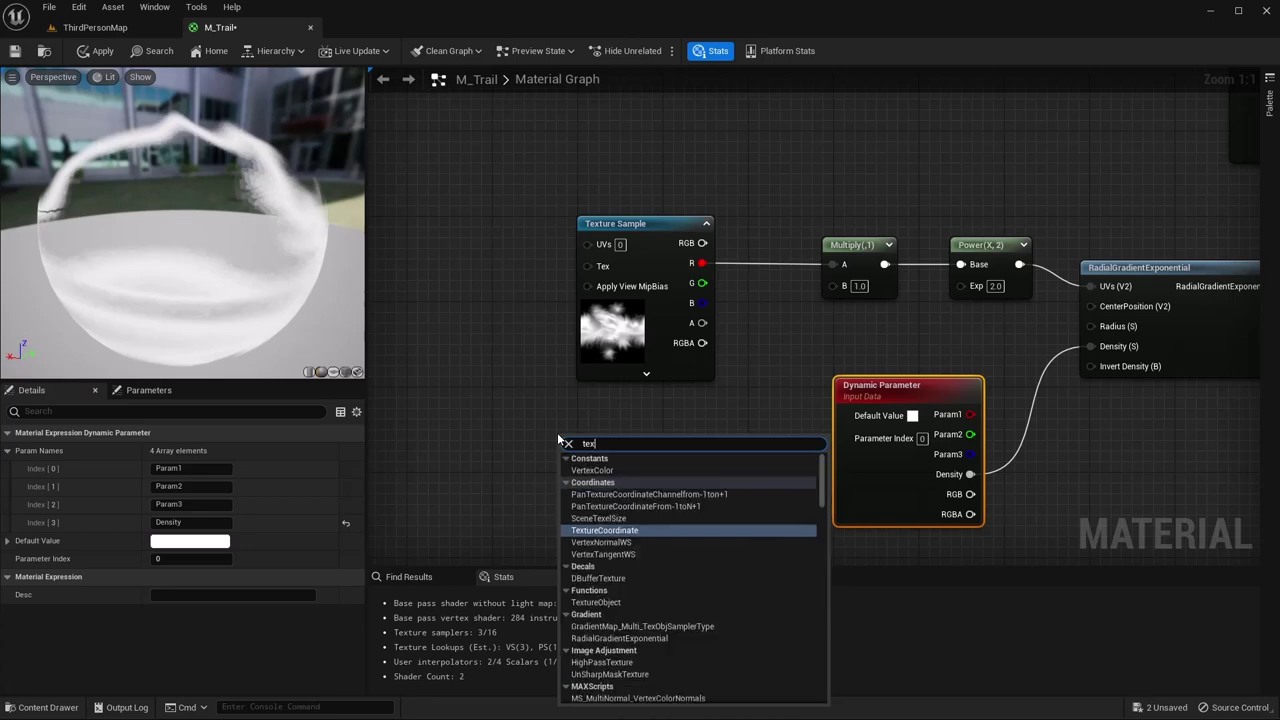
key(Return)
- Feed the TextureCoordinate node into a new ComponentMask node with only the G channel enabled
mouse_move(612, 441)
mouse_down()
mouse_move(505, 427)
mouse_move(585, 455)
mouse_move(620, 451)
mouse_up()
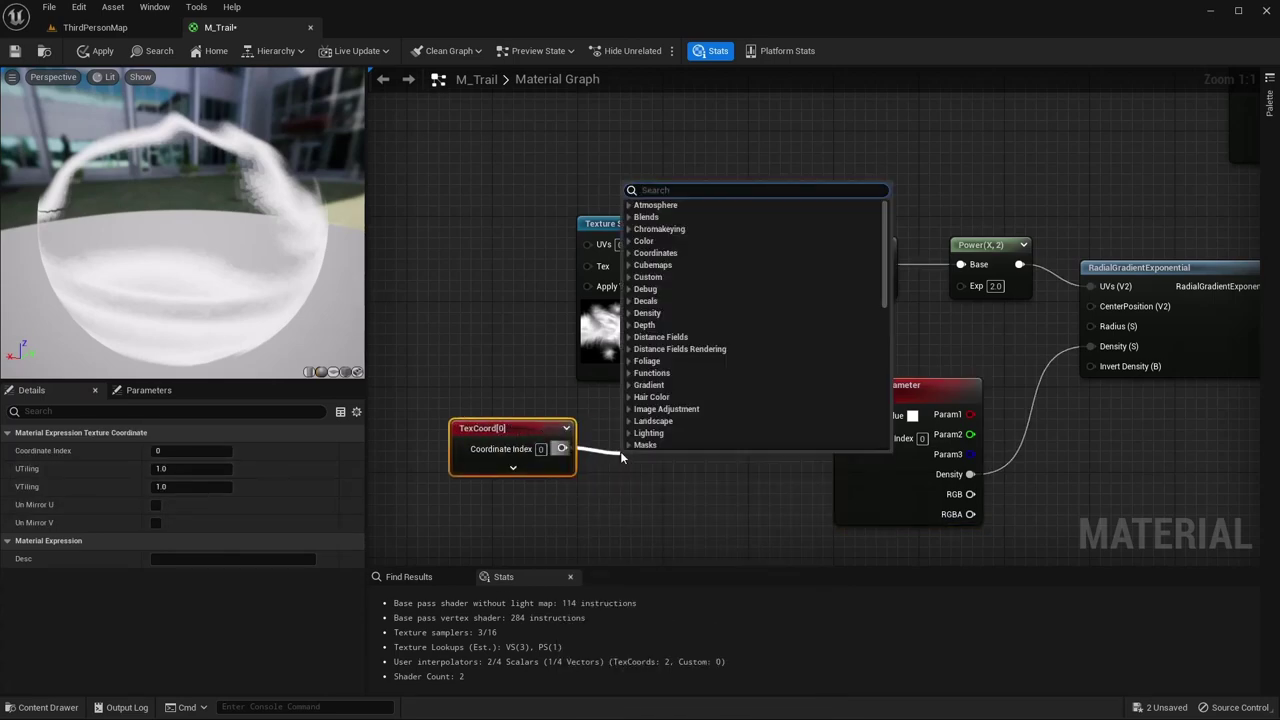
text(mask)
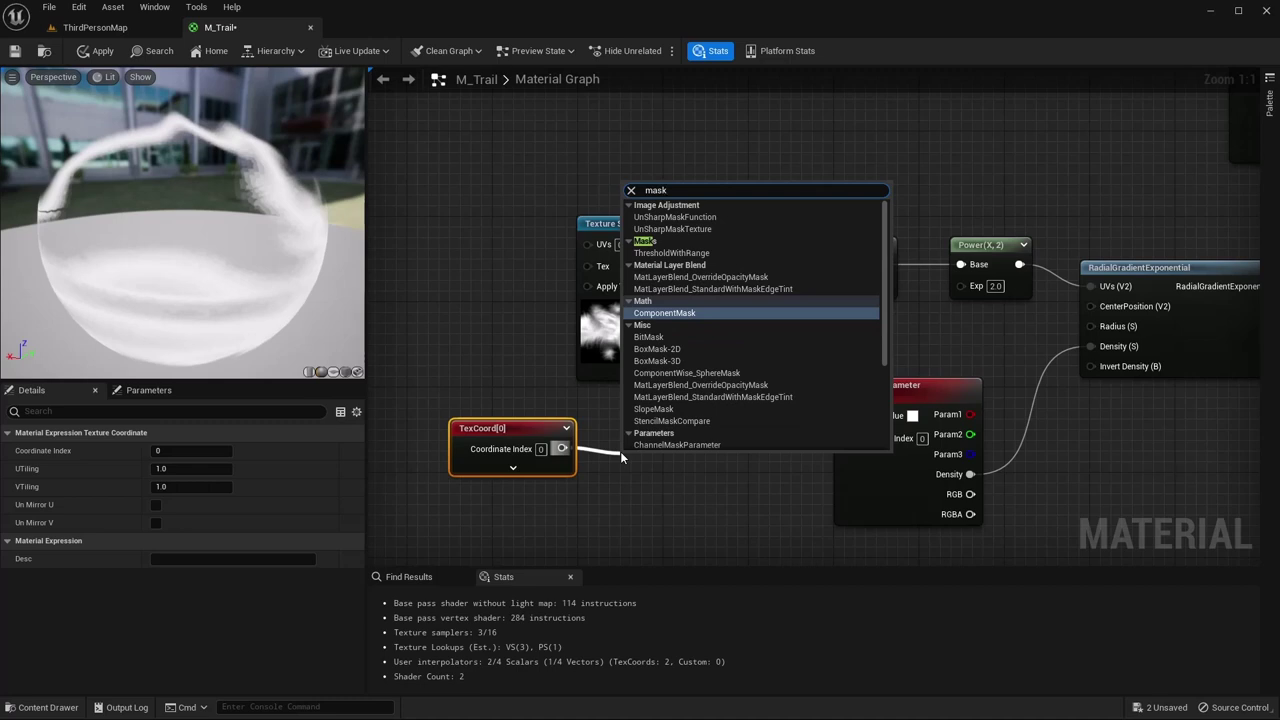
key(Return)
drag(648, 449, 637, 429)
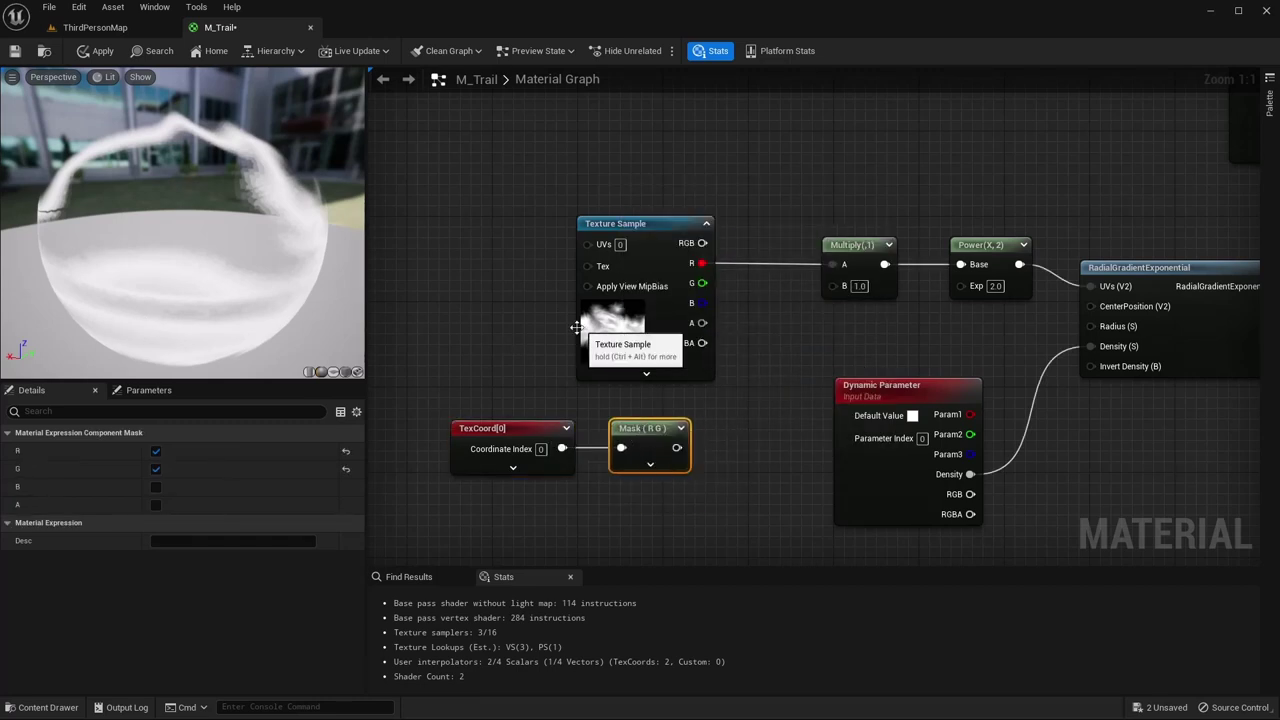
click(156, 451)
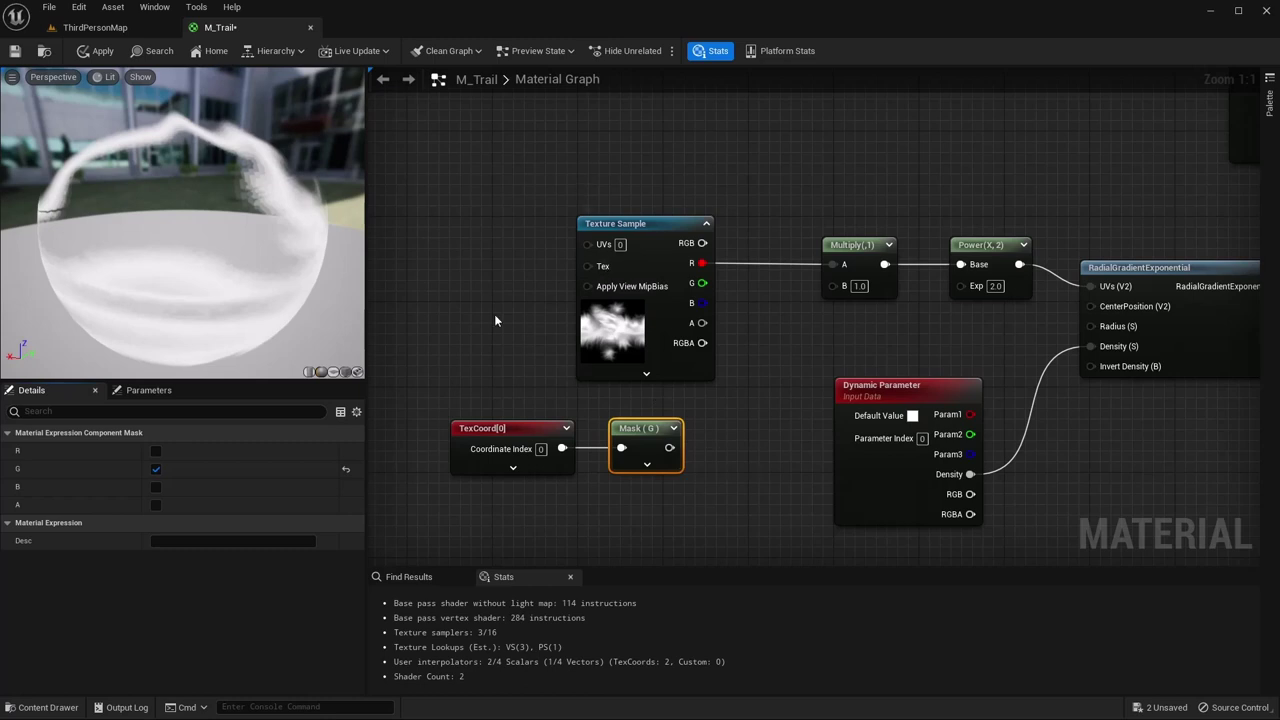
- Add a 1-x node after the G mask and connect its output to the B input of the Multiply feeding Power
right_drag(757, 461, 669, 459)
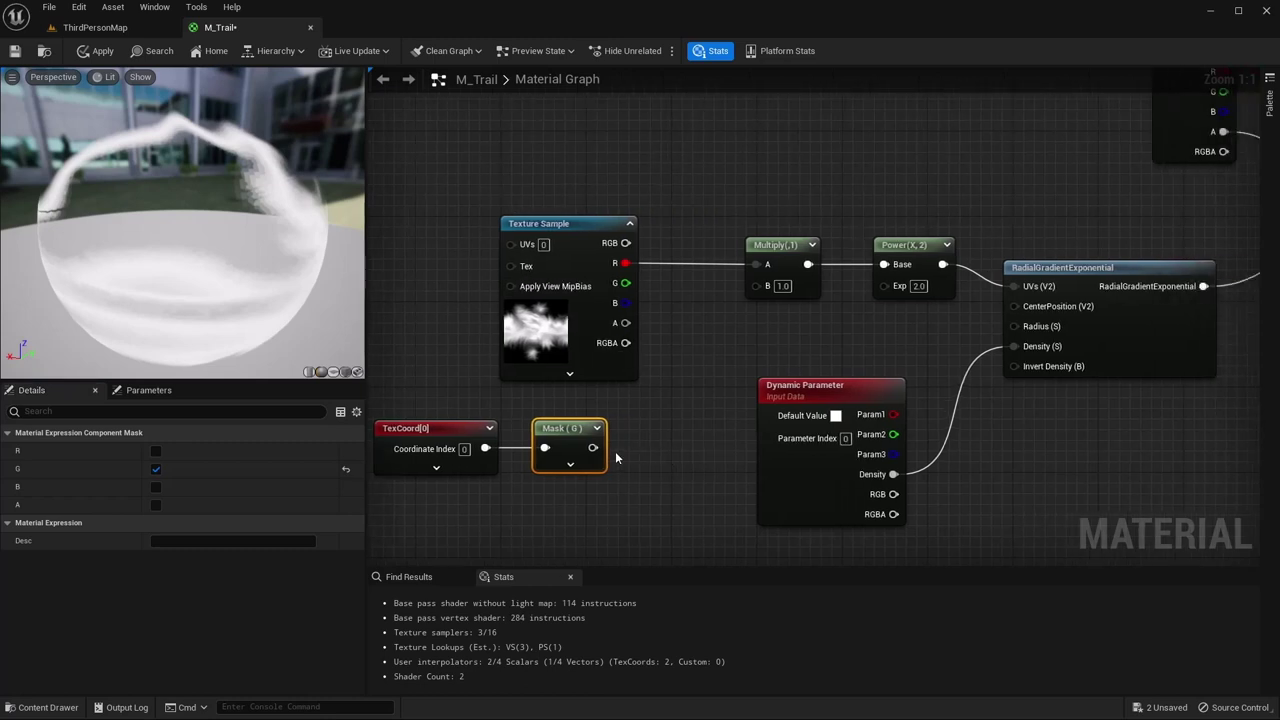
drag(593, 448, 641, 448)
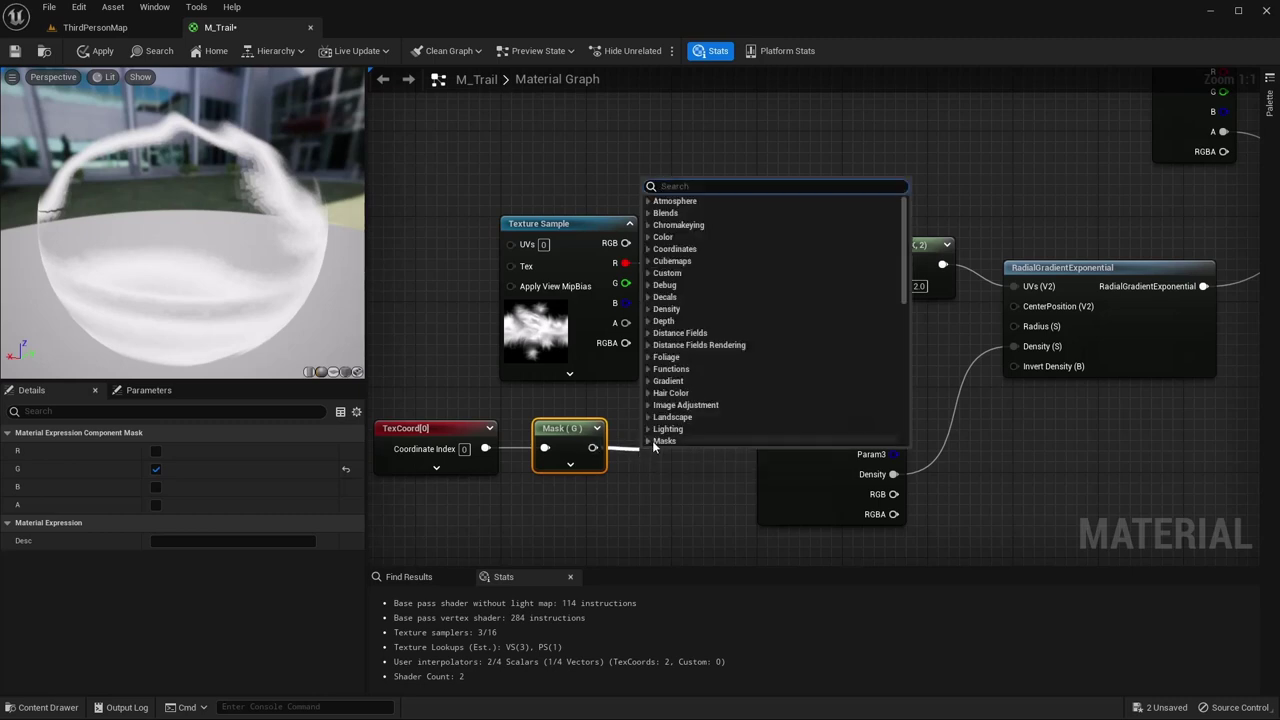
text(1-x)
key(Return)
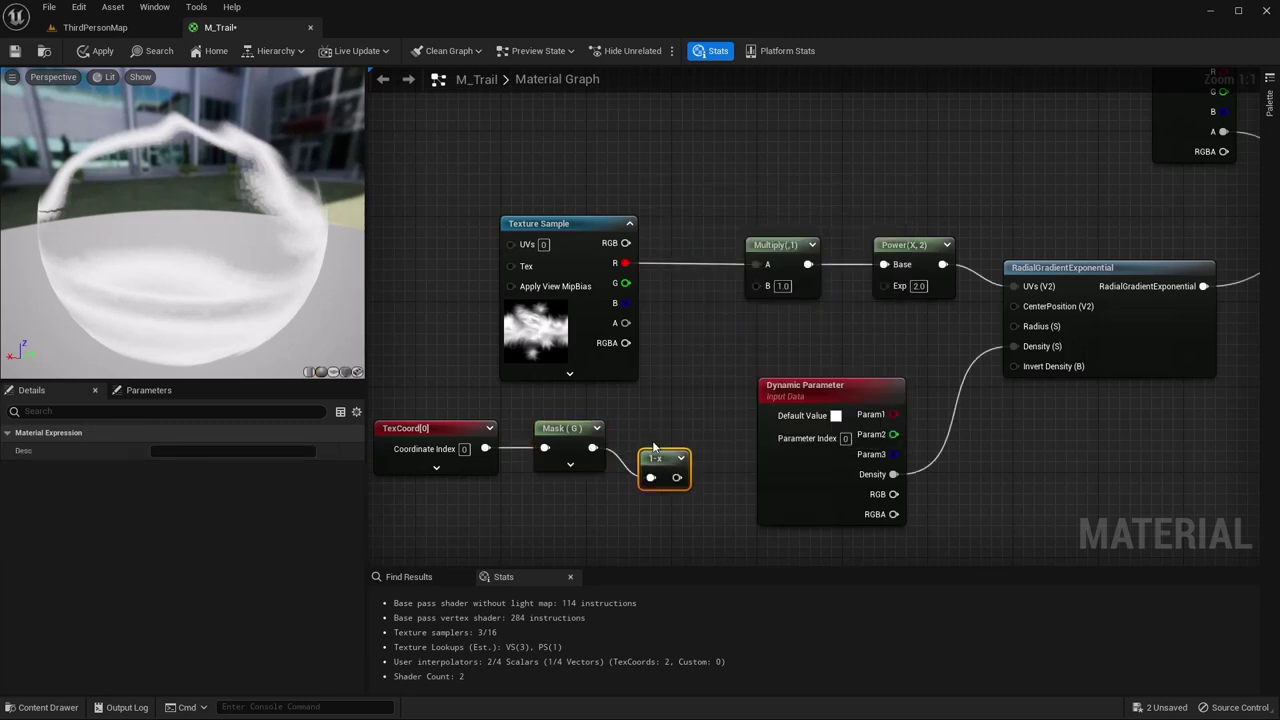
drag(666, 476, 756, 287)
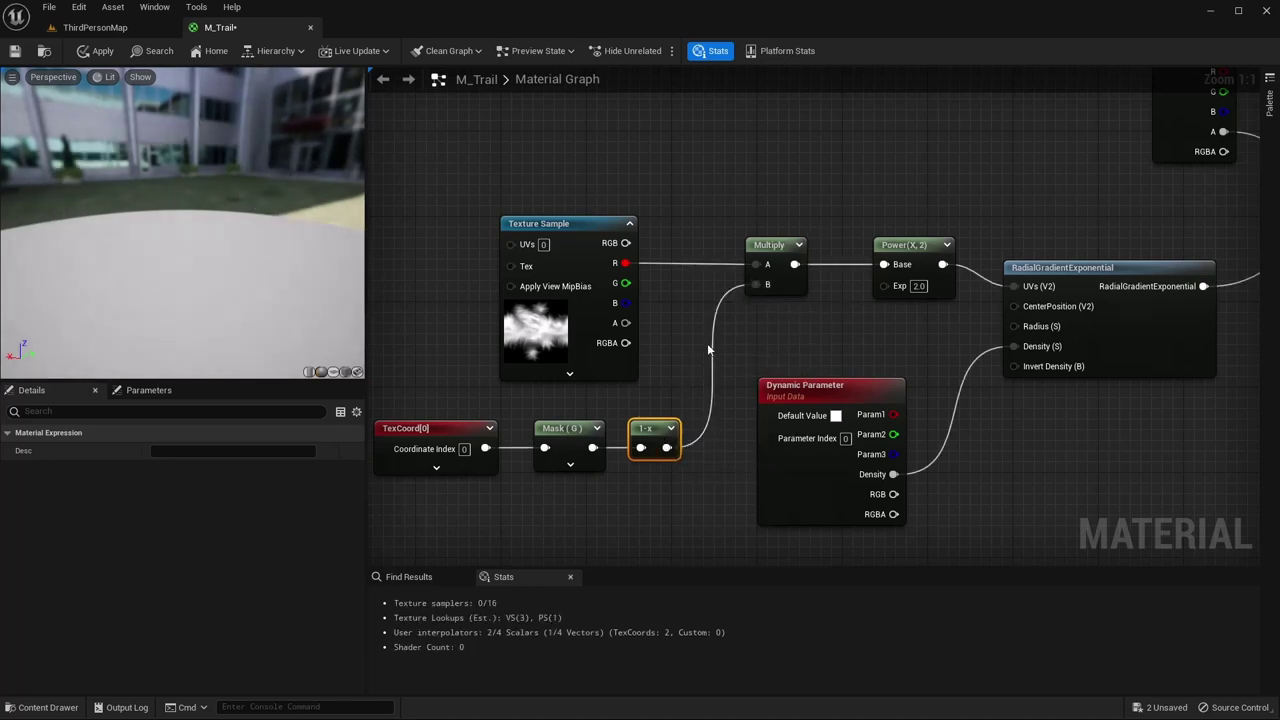
drag(272, 262, 293, 238)
- Add a Panner node feeding the Texture Sample's UVs input and position it beside the Texture Sample
right_drag(521, 406, 787, 394)
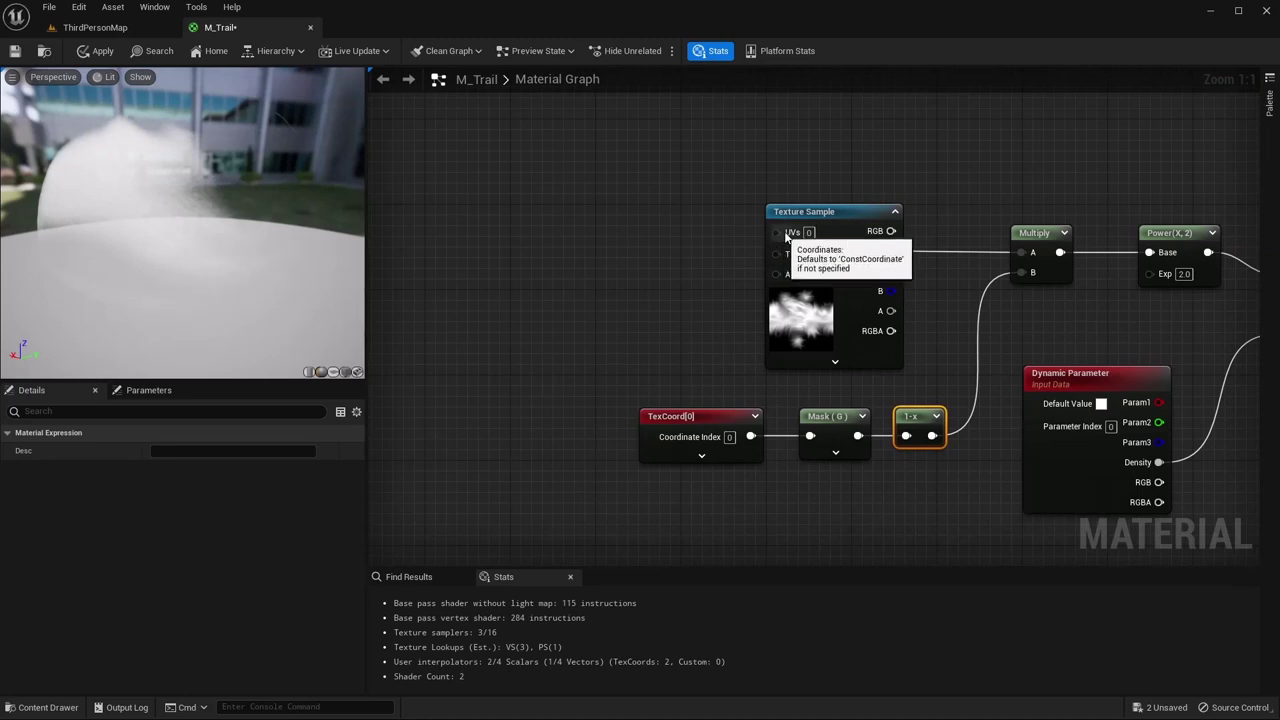
drag(776, 254, 681, 237)
text(panner)
key(Return)
drag(730, 240, 616, 214)
- Set the Panner's X speed to -1 and inspect the moving smoke in the material preview
click(628, 280)
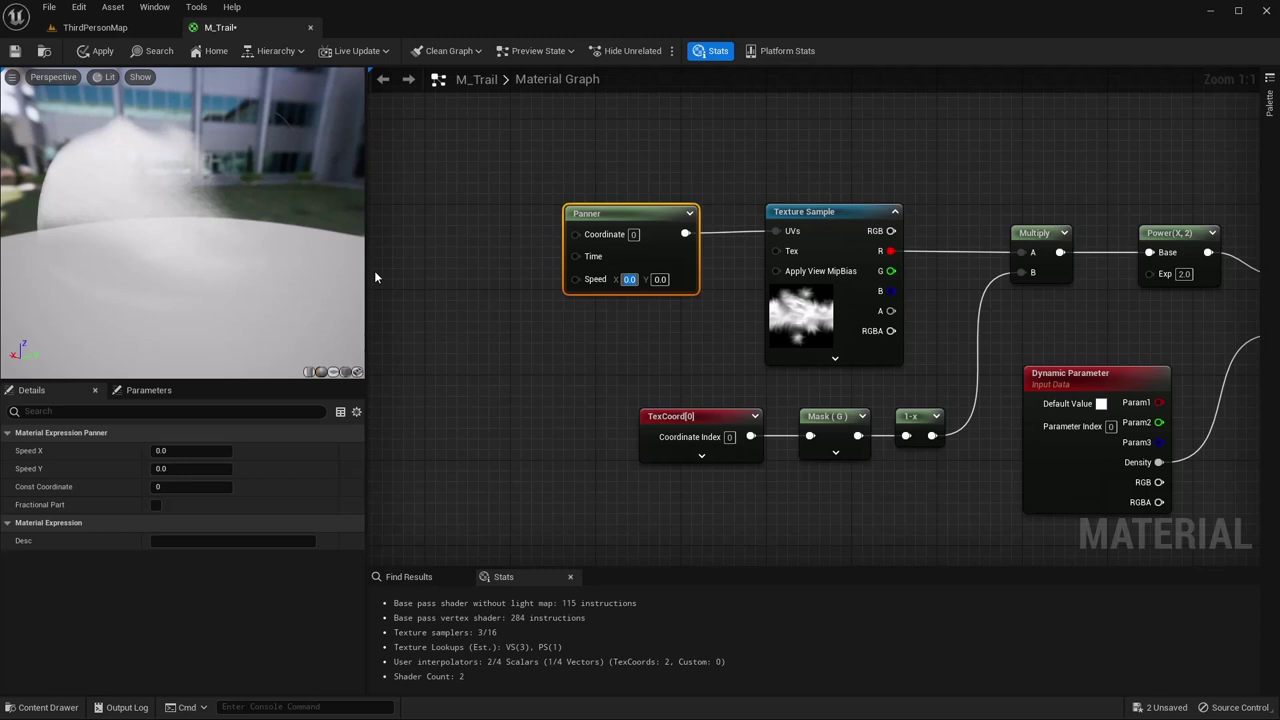
text(-1)
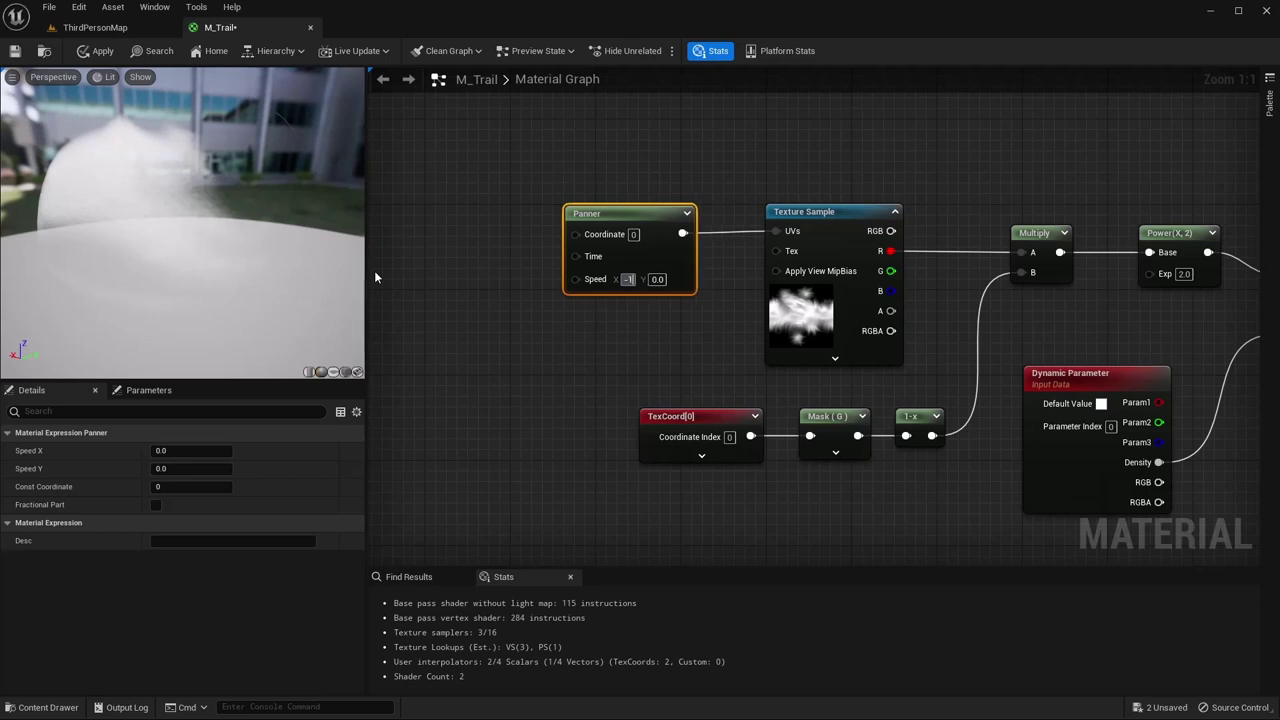
key(Return)
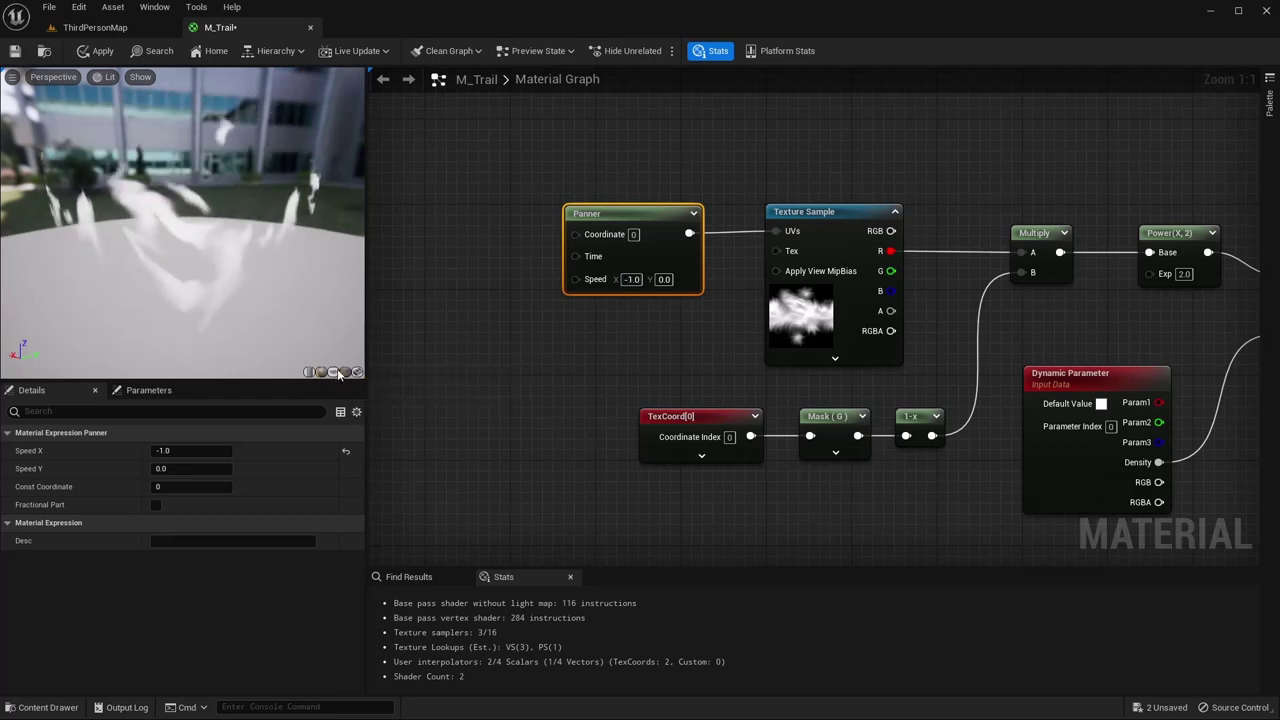
drag(286, 306, 215, 280)
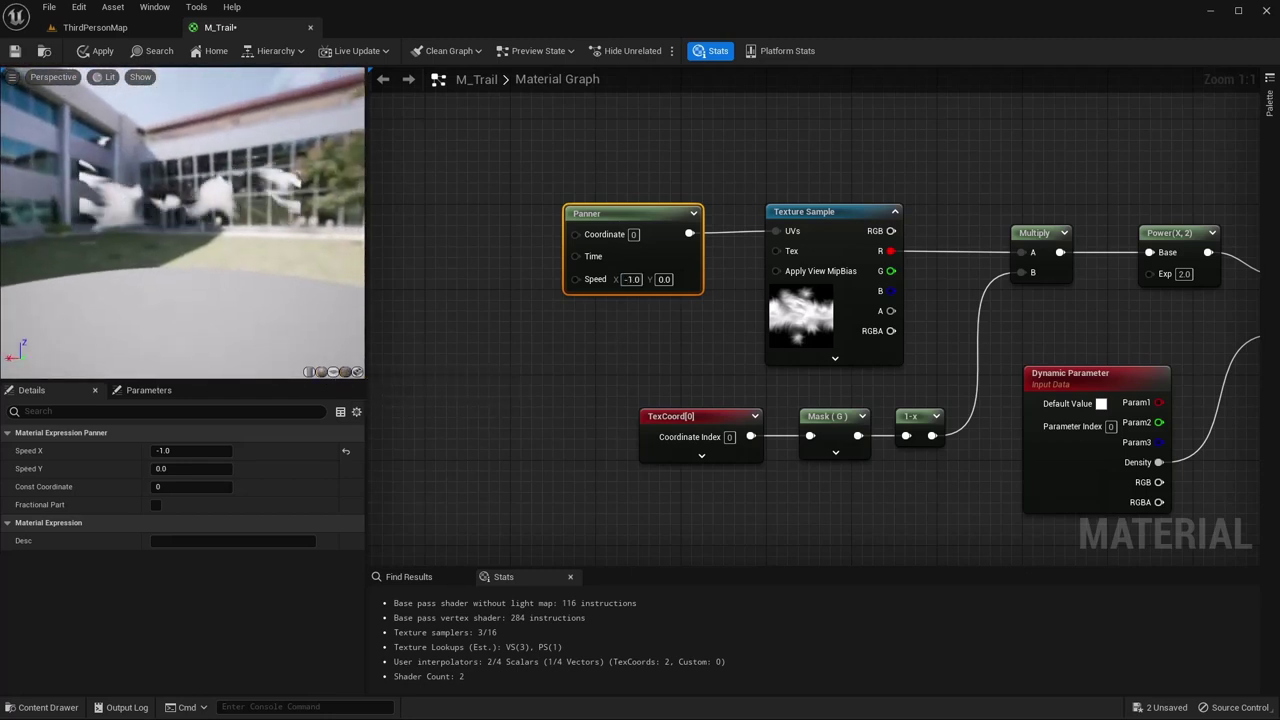
- Add another TextureCoordinate node ahead of the Panner and feed it into the A input of a new Multiply node
right_drag(523, 343, 503, 338)
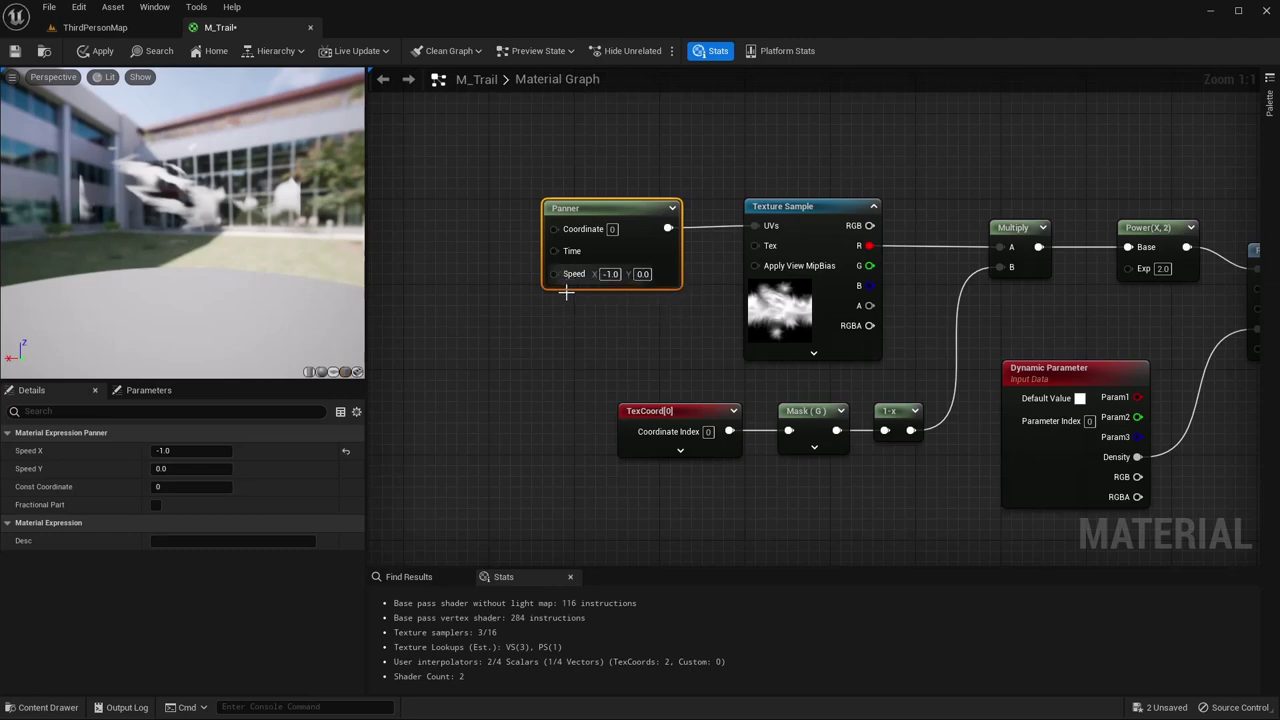
right_drag(562, 307, 680, 299)
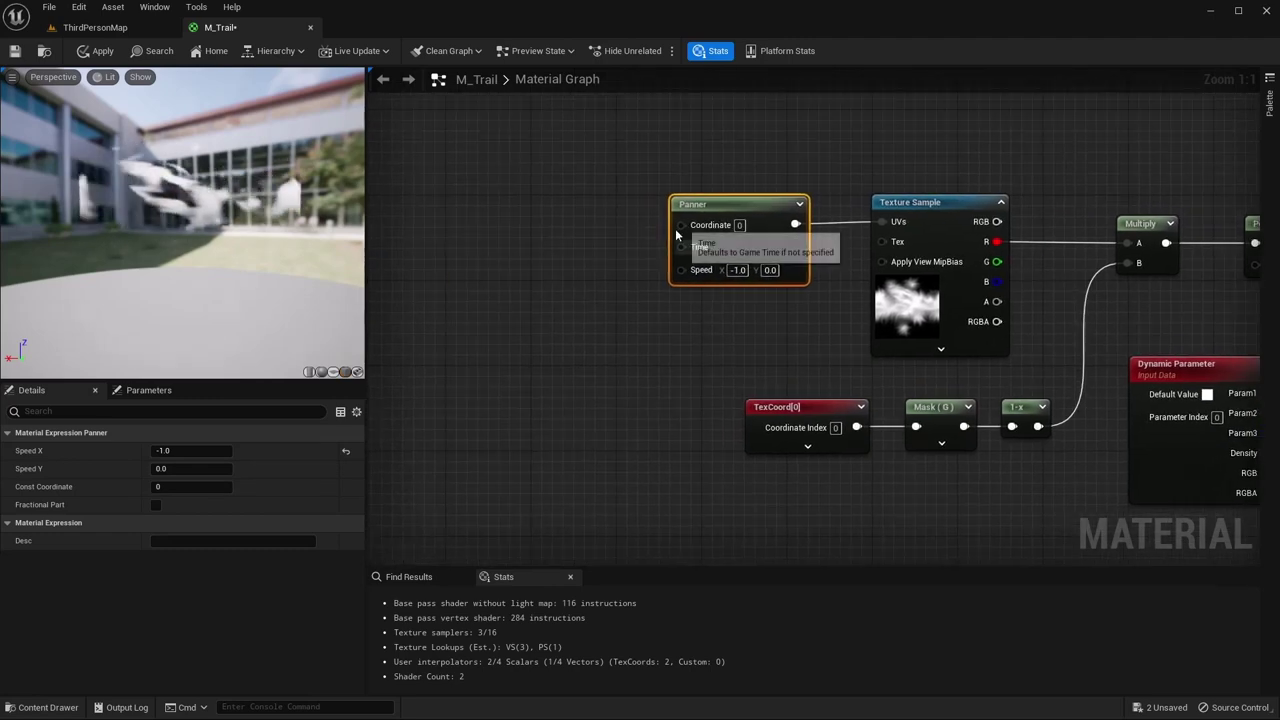
right_drag(707, 290, 845, 315)
right_click(435, 197)
text(texc)
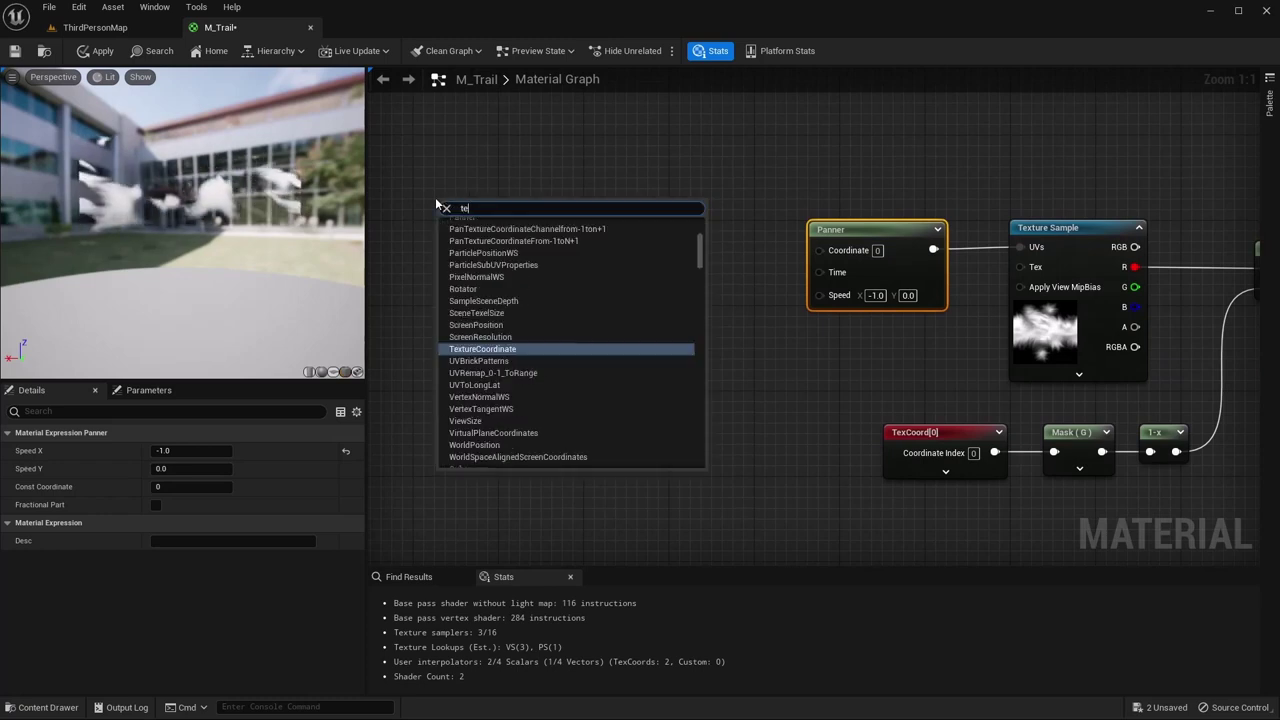
key(Return)
mouse_move(510, 210)
mouse_down()
mouse_move(414, 179)
mouse_move(496, 226)
mouse_up()
text(multi)
key(Return)
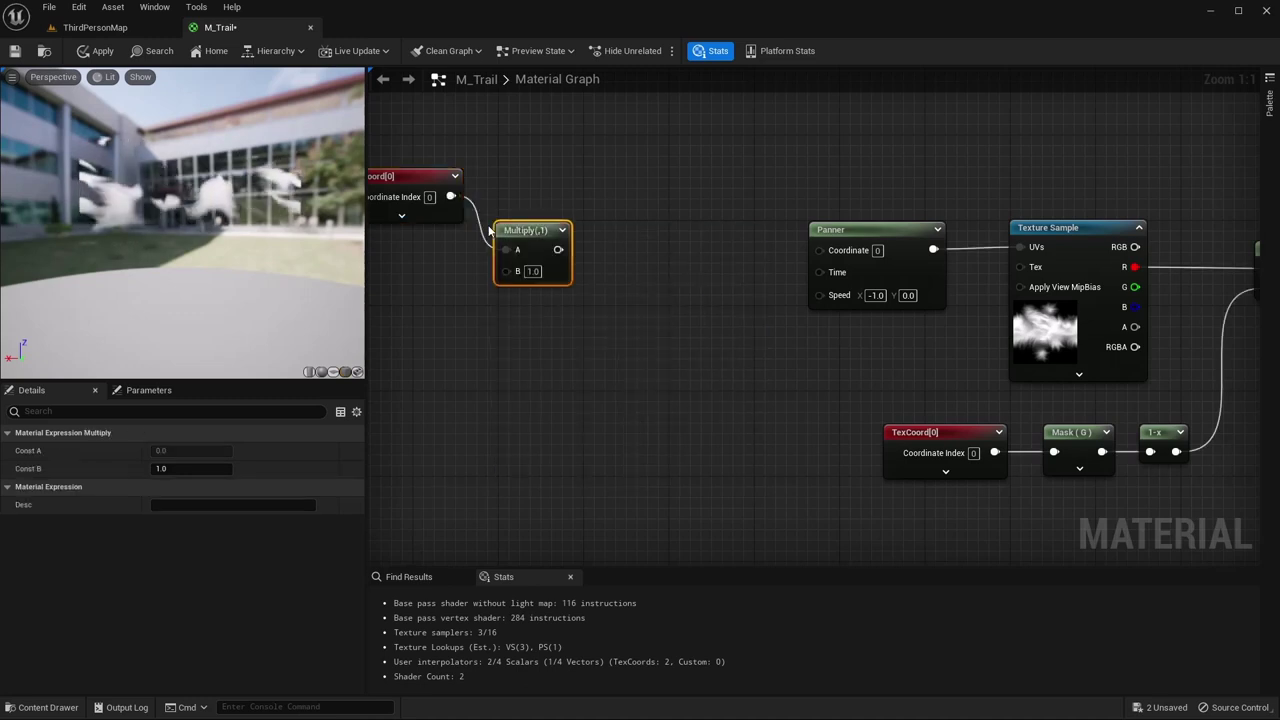
- Add a second Dynamic Parameter node and place it below and left of the new TextureCoordinate node
right_drag(593, 330, 760, 317)
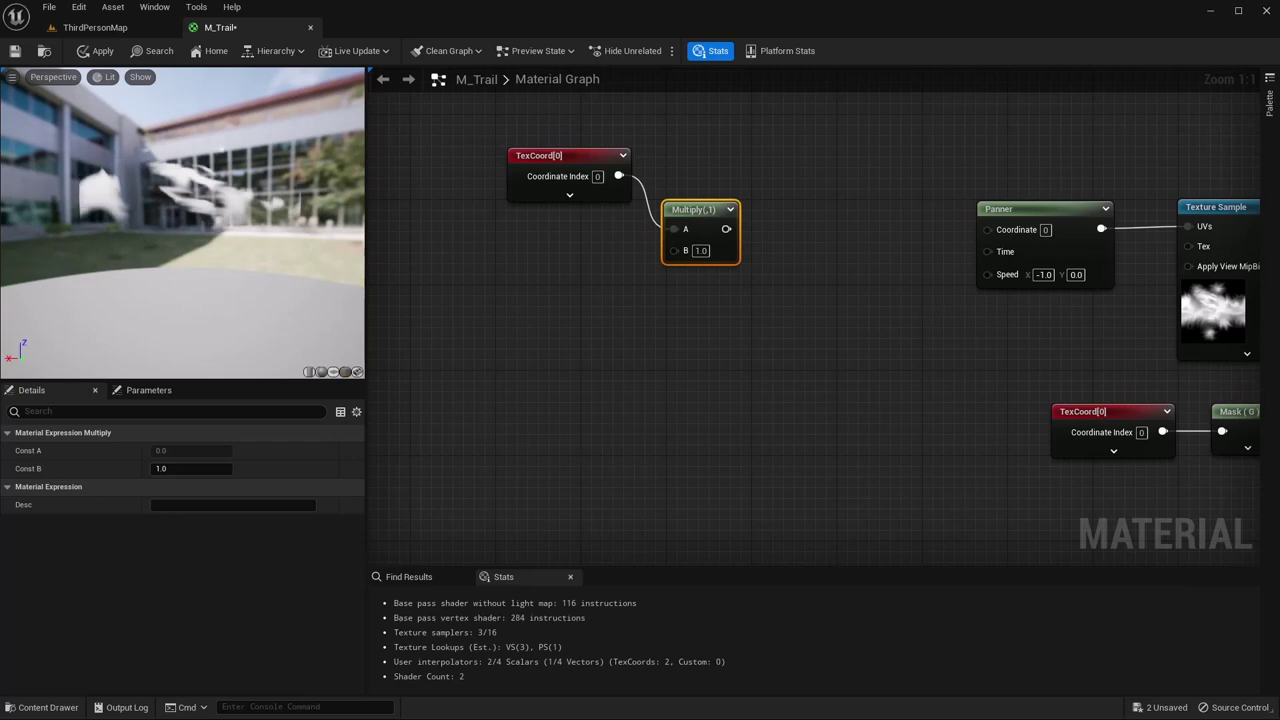
right_click(432, 303)
text(dyna)
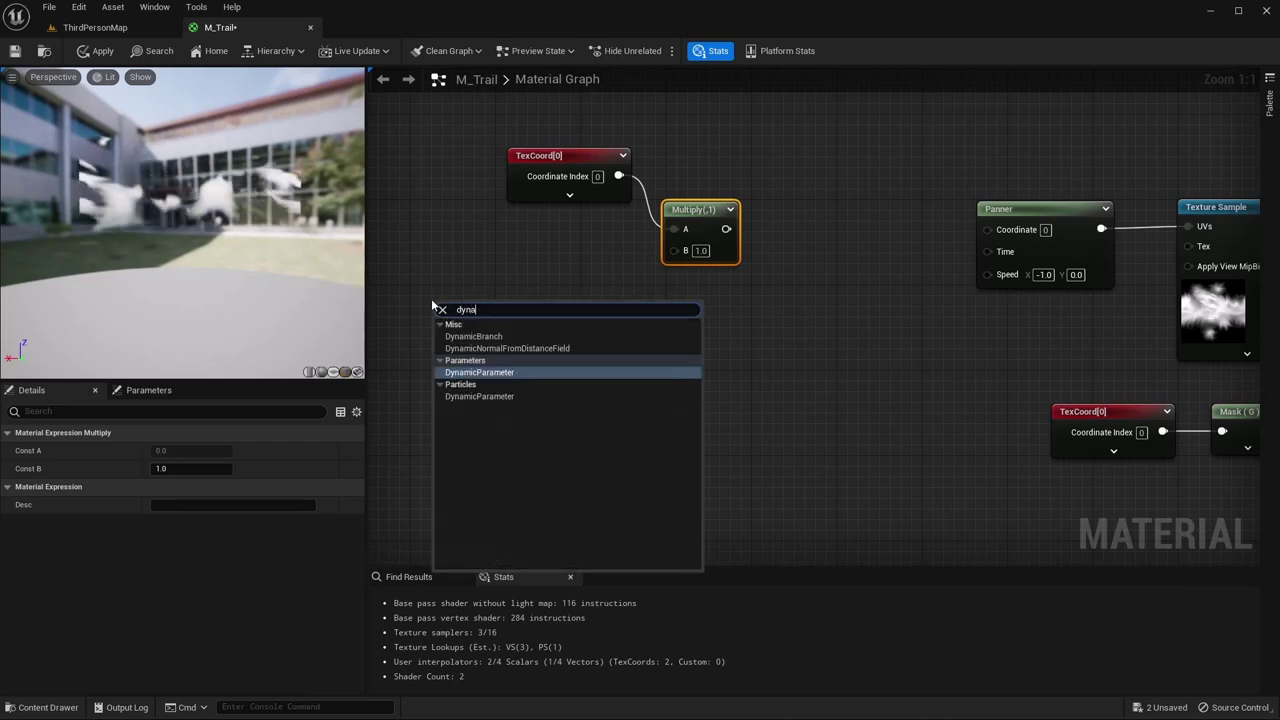
key(Return)
drag(494, 306, 398, 282)
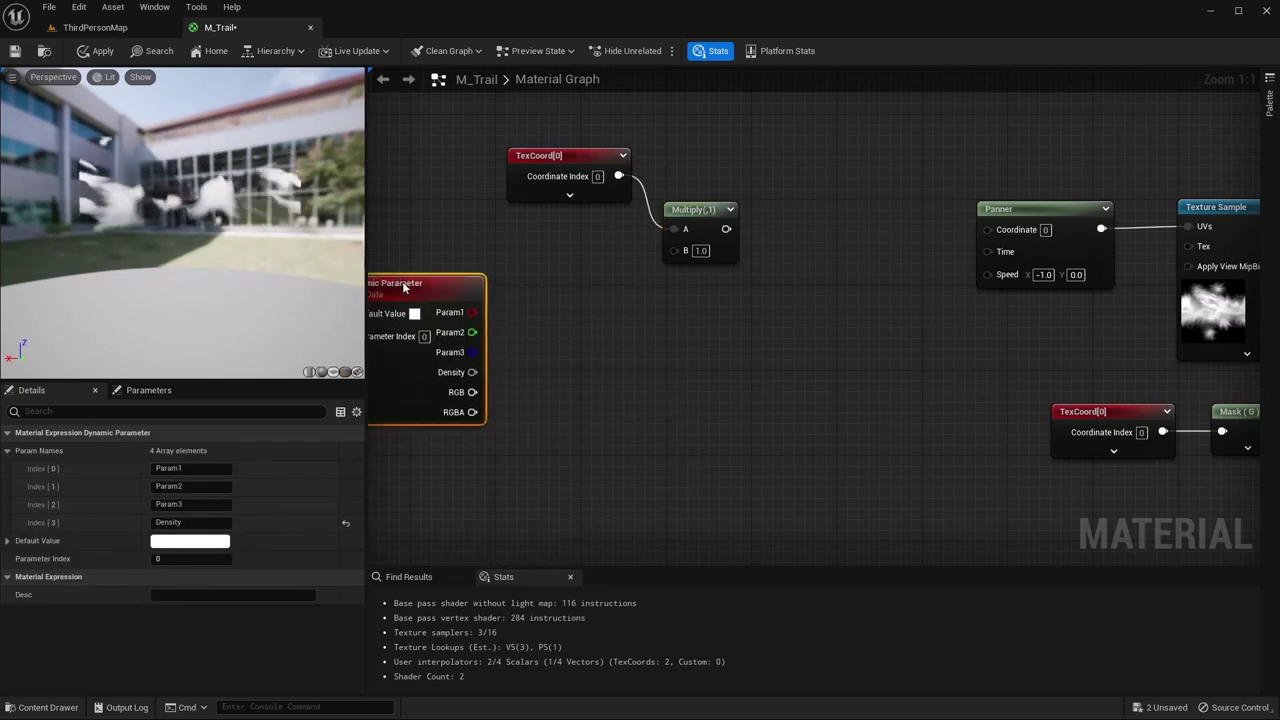
- Rename the Dynamic Parameter's first three parameters to U, V and Speed
click(170, 468)
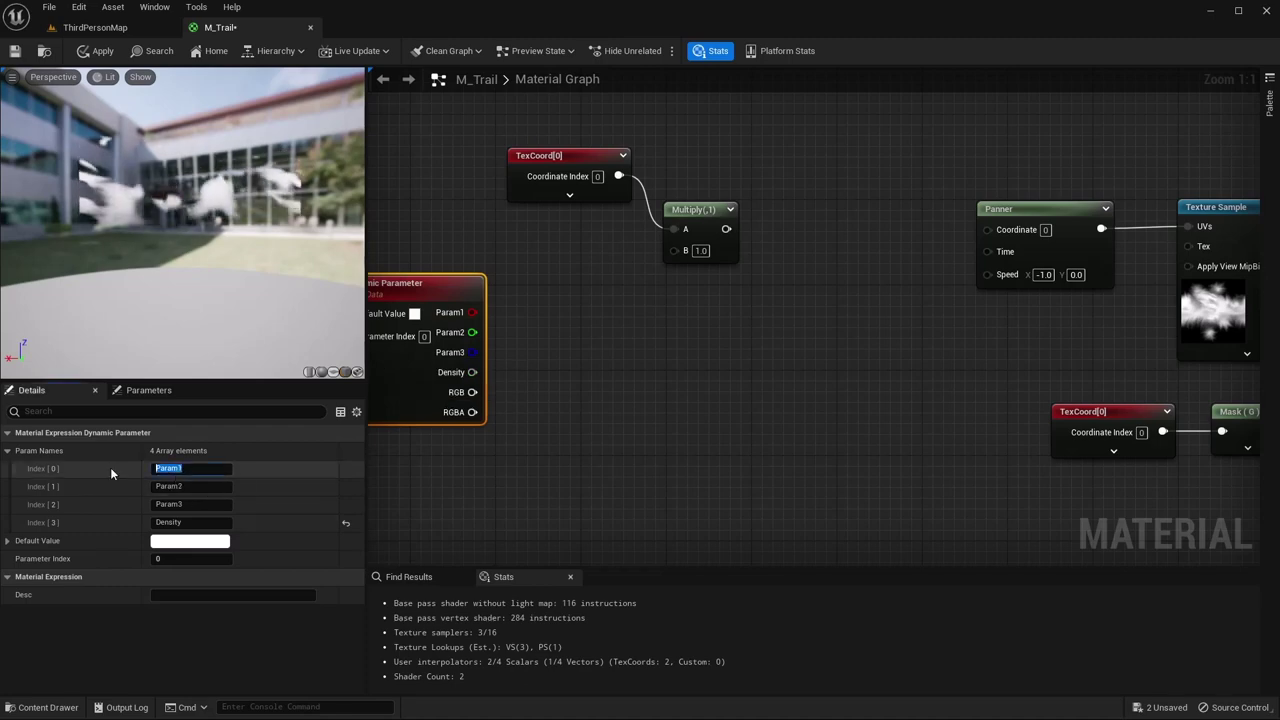
text(U)
key(Tab)
text(V)
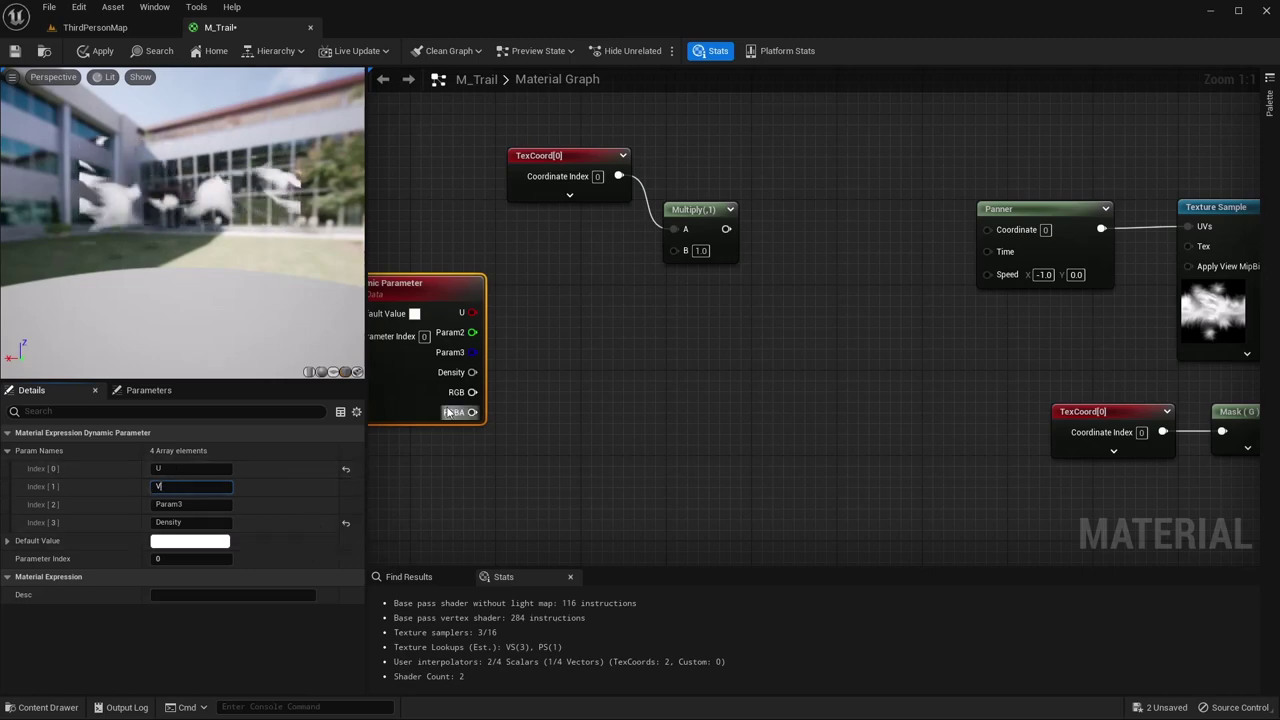
key(Tab)
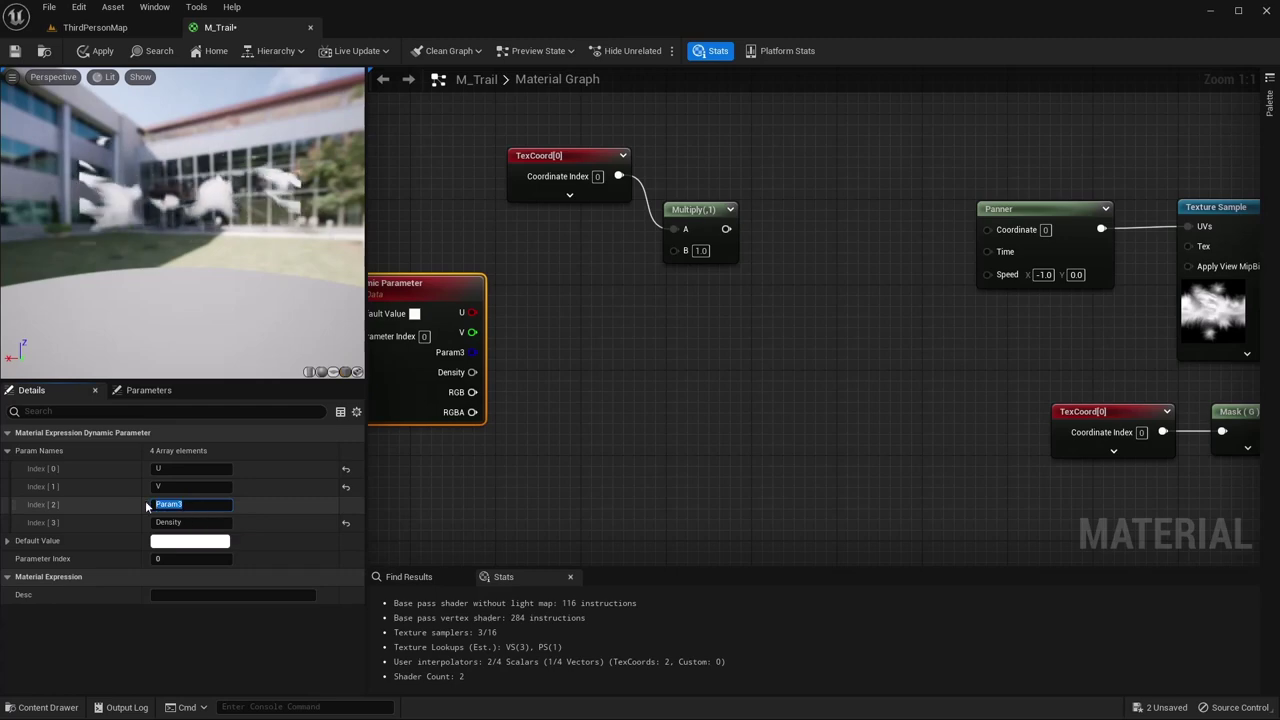
key(Return)
- Append suggested values to the Dynamic Parameter's names so they read U(1), V(1), Speed(1) and Density(0.8)
click(188, 468)
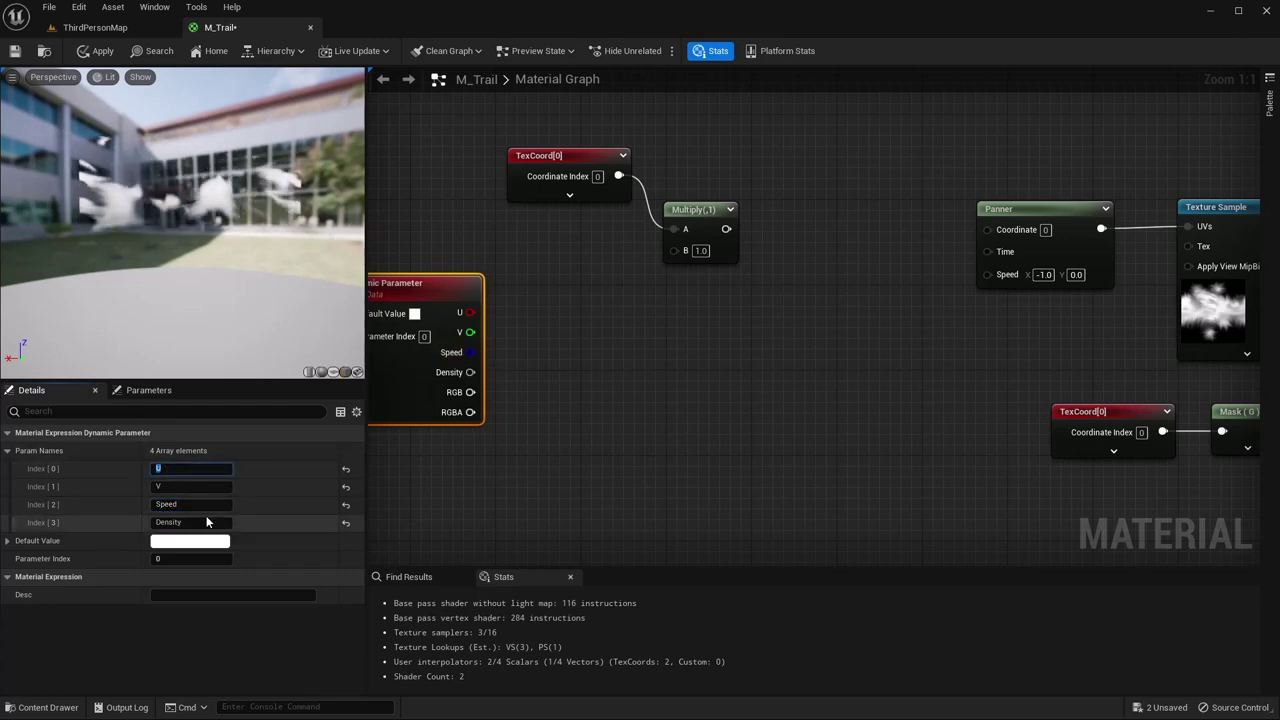
key(End)
text((1))
key(Tab)
key(End)
text((1)
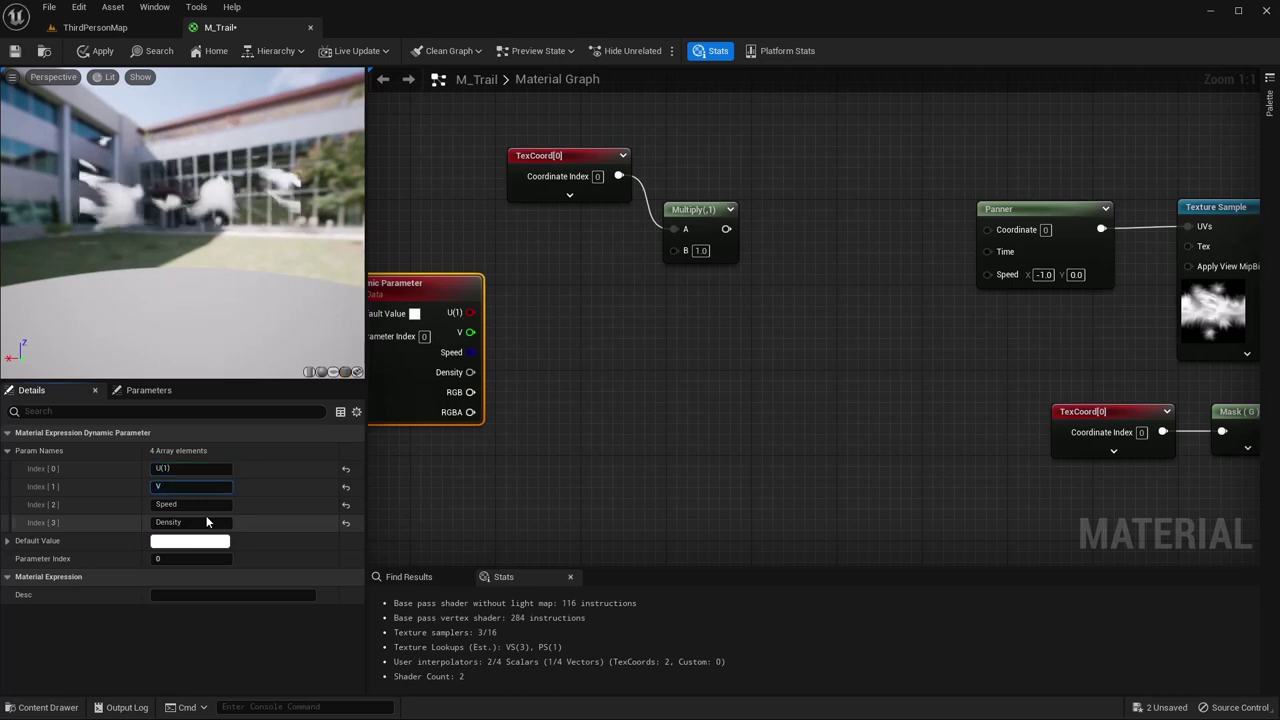
text())
key(Tab)
key(End)
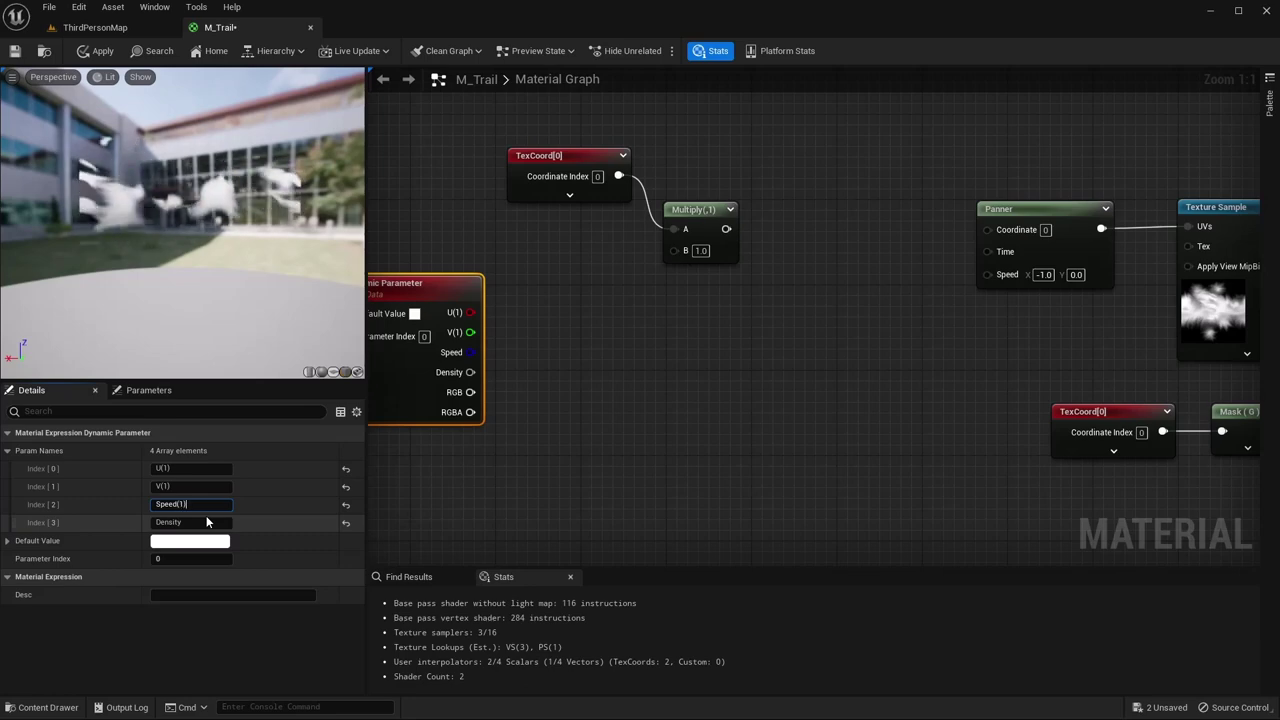
text((1))
key(Tab)
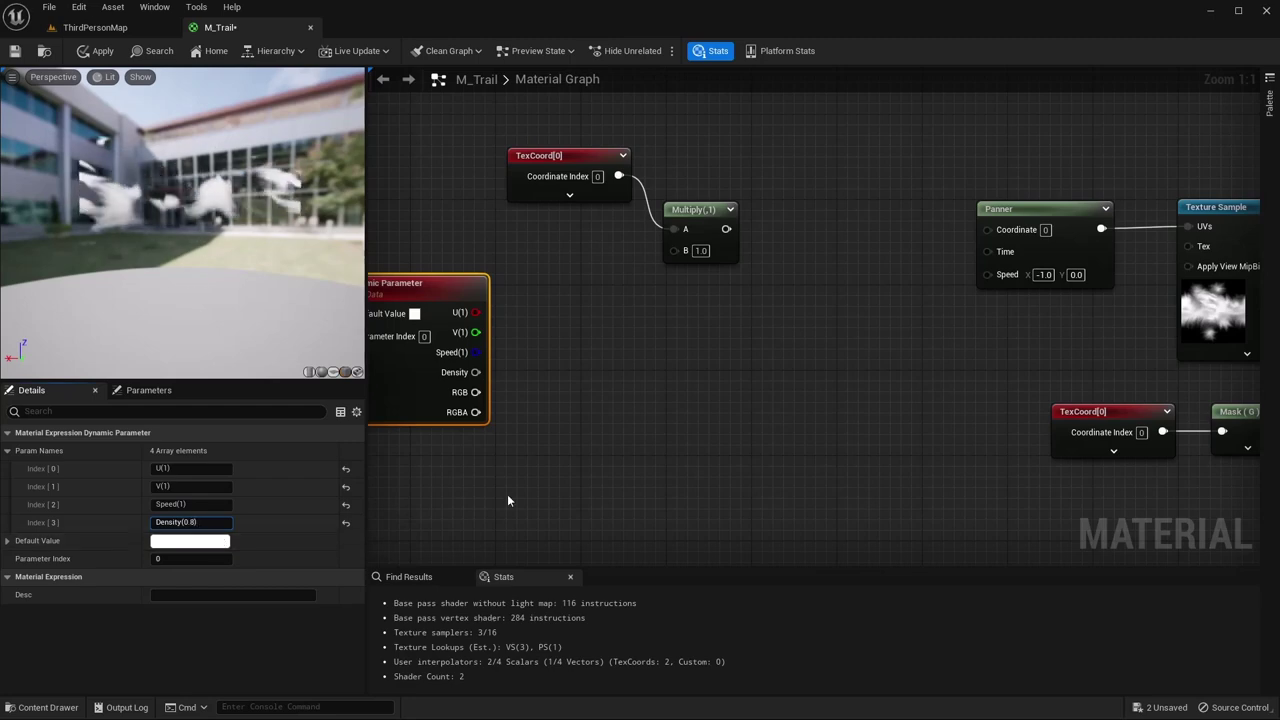
click(585, 392)
right_drag(594, 376, 711, 371)
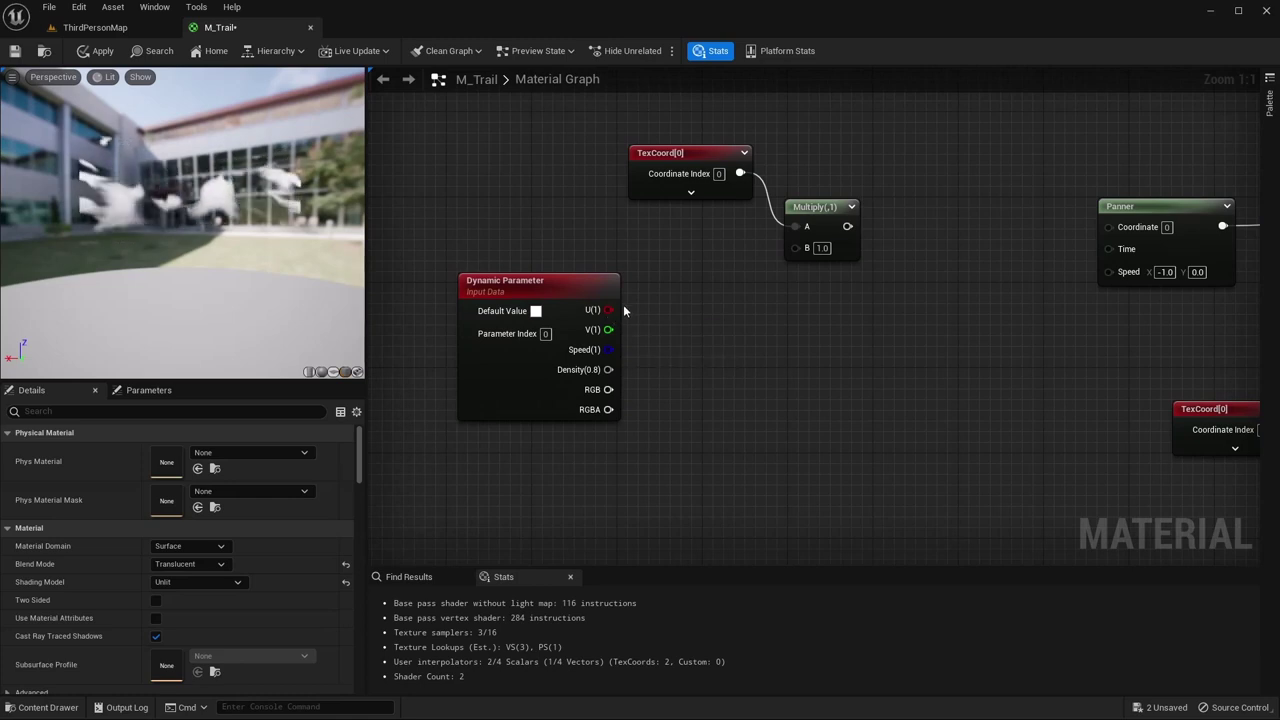
right_click(740, 276)
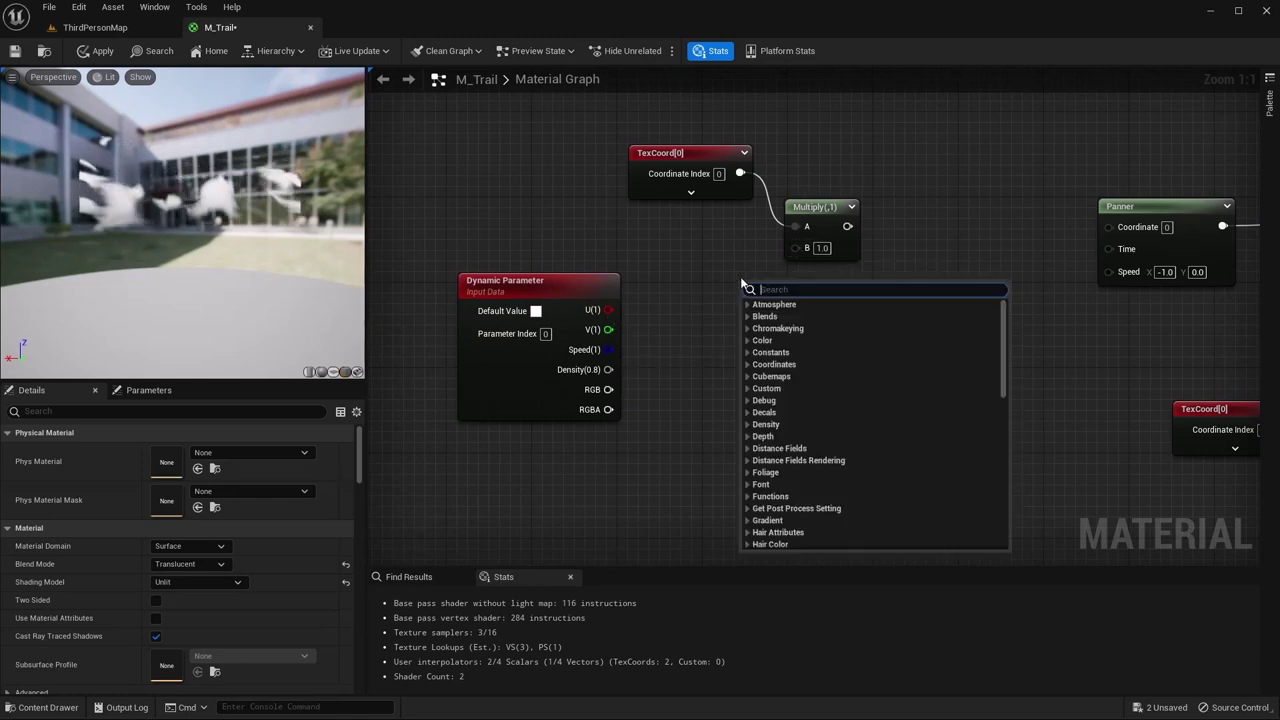
text(append)
key(Return)
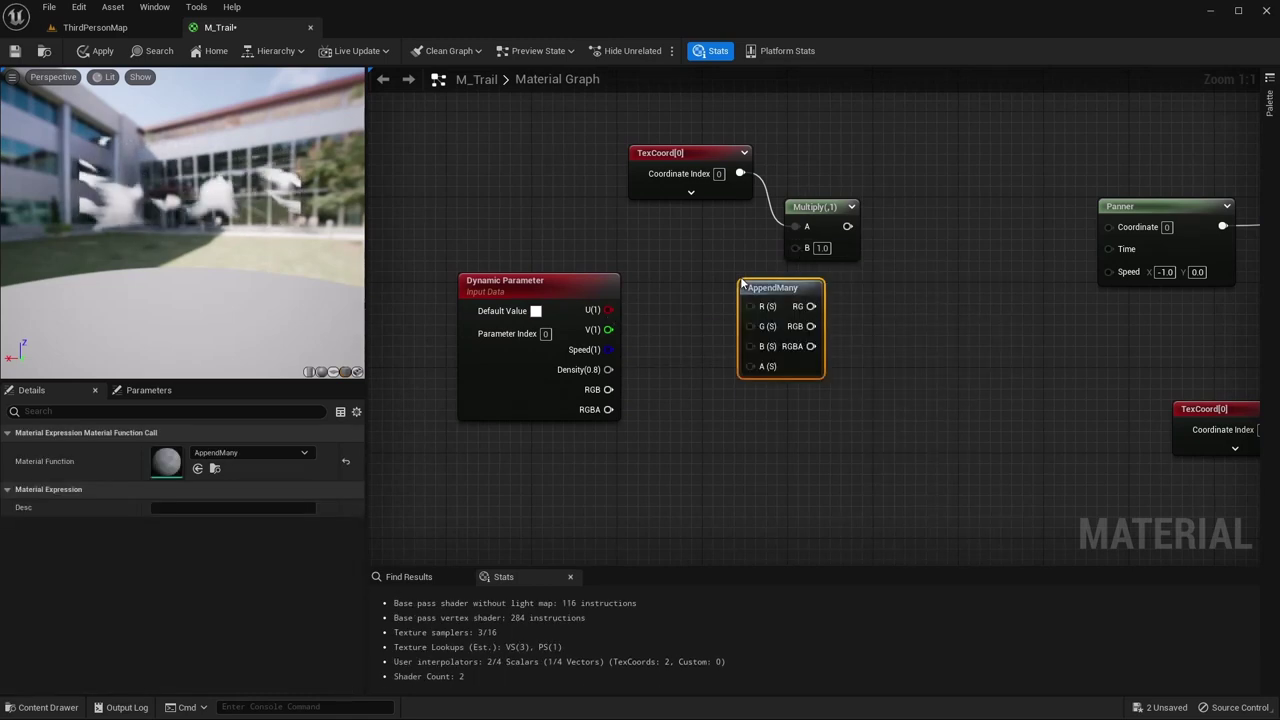
key(Delete)
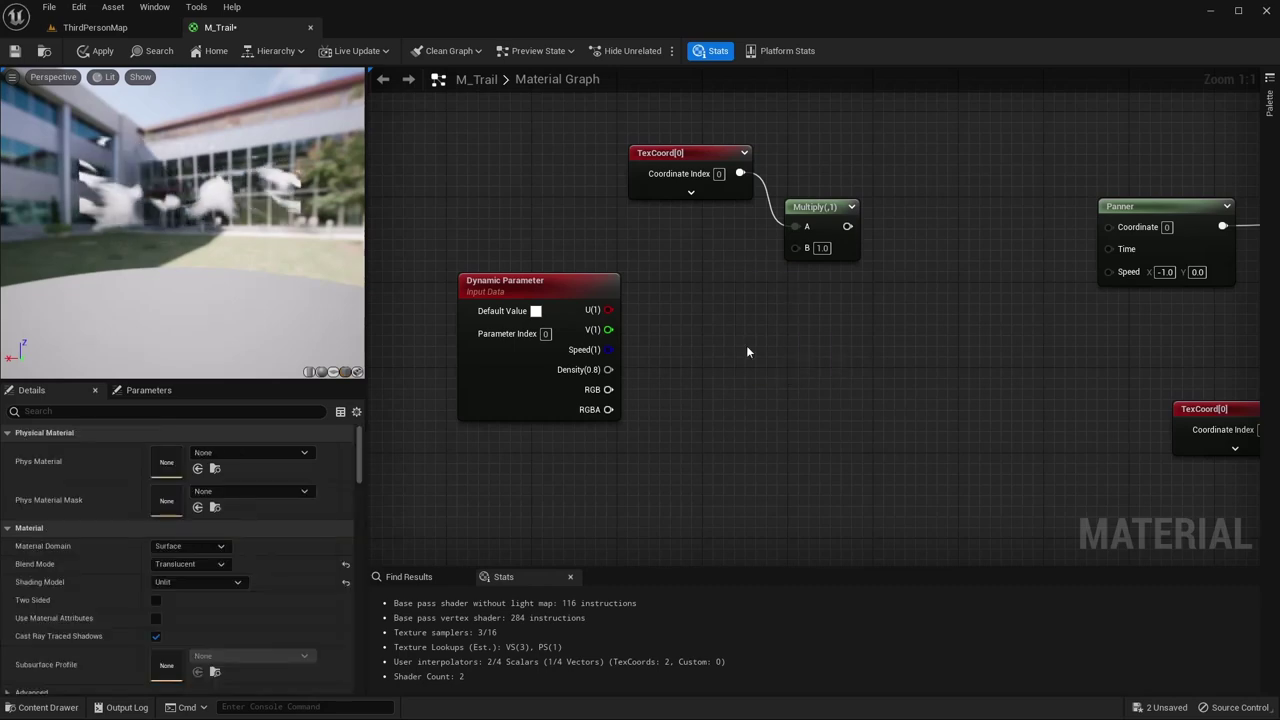
- Add an AppendVector node whose output feeds the B input of the Multiply after the new TextureCoordinate
drag(795, 248, 750, 284)
text(append)
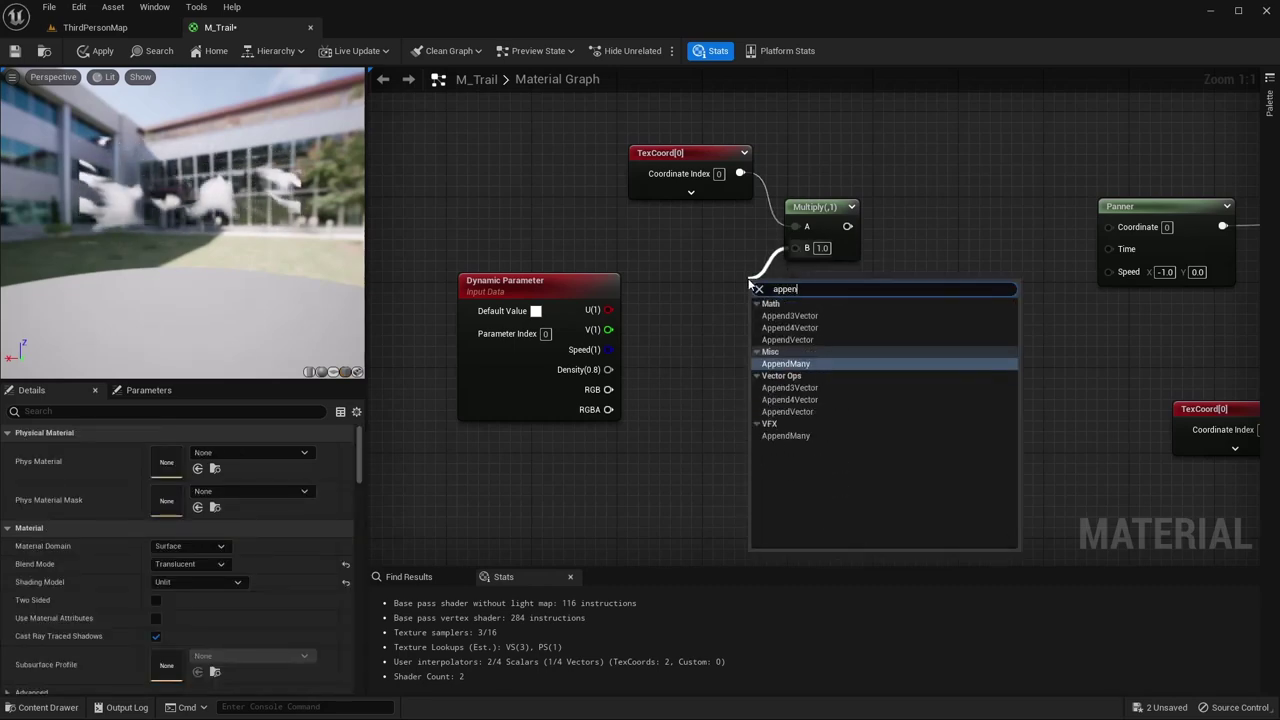
click(802, 413)
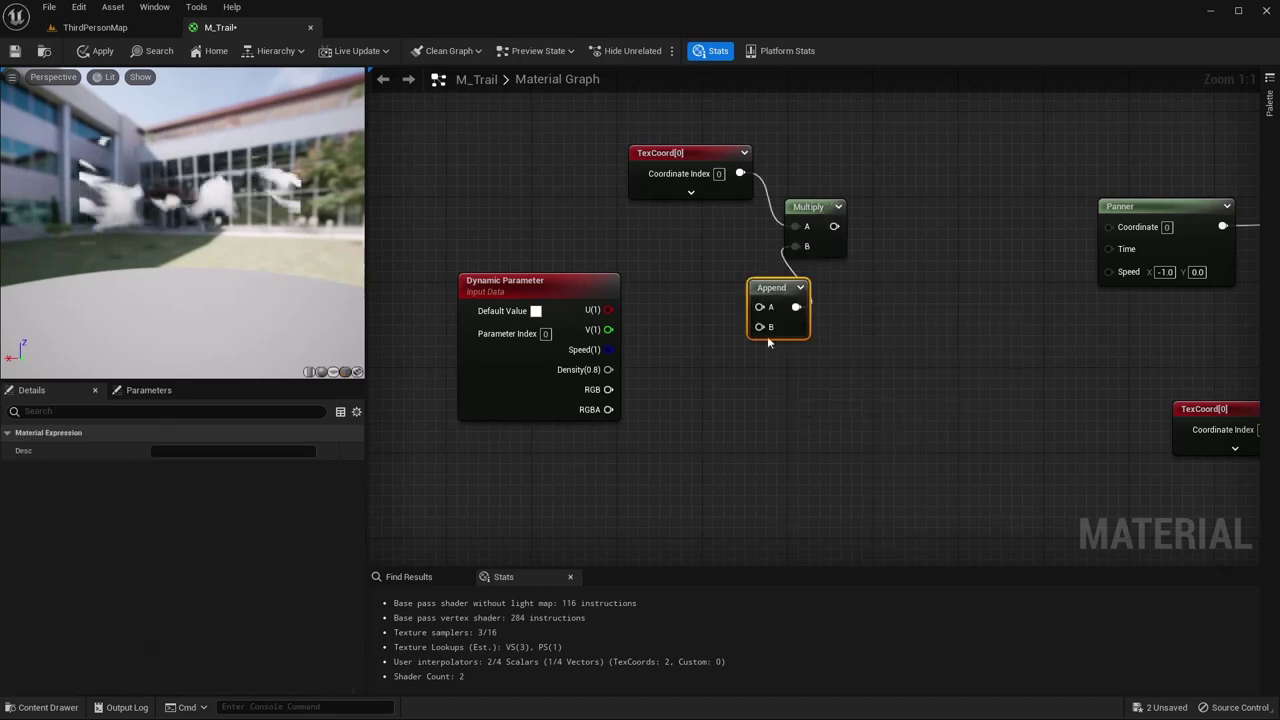
- Connect the Dynamic Parameter's U(1) and V(1) outputs to the Append's A and B inputs and move both nodes into line
drag(773, 296, 725, 280)
drag(608, 310, 714, 309)
drag(553, 282, 584, 262)
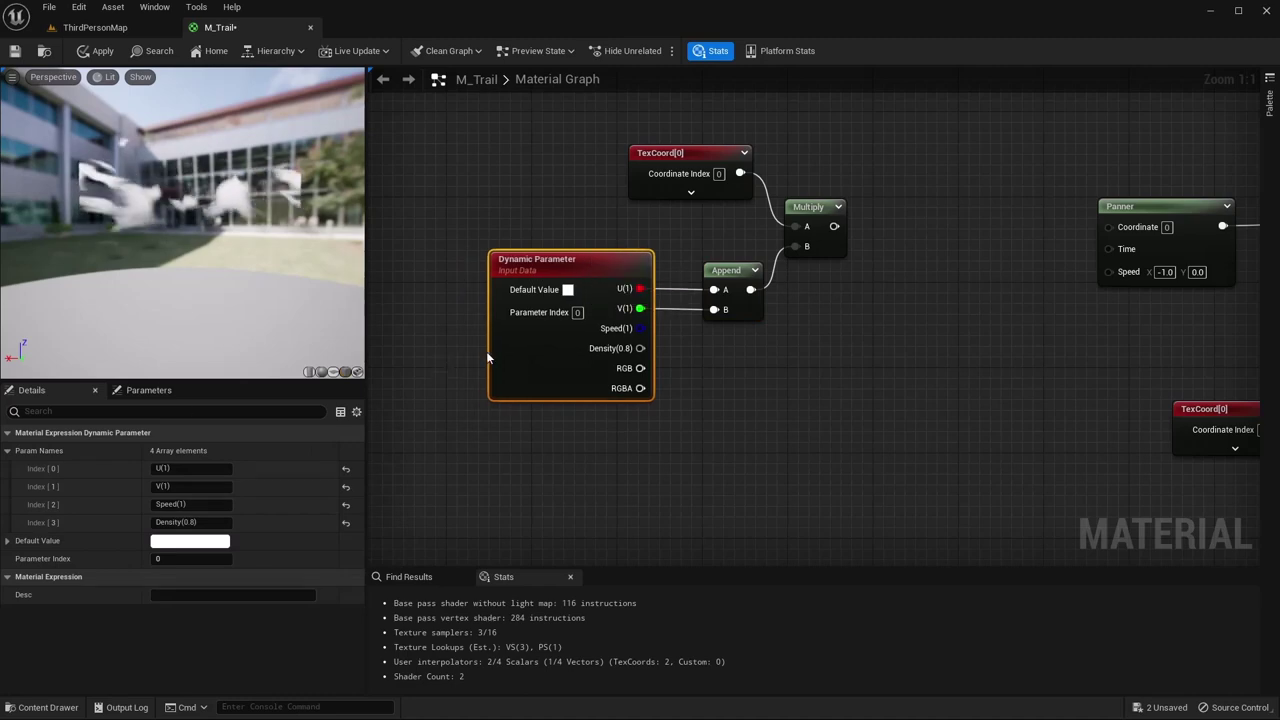
- Insert an Add node between the UV Multiply and the Panner, feeding the Panner's Coordinate input
right_drag(849, 287, 806, 248)
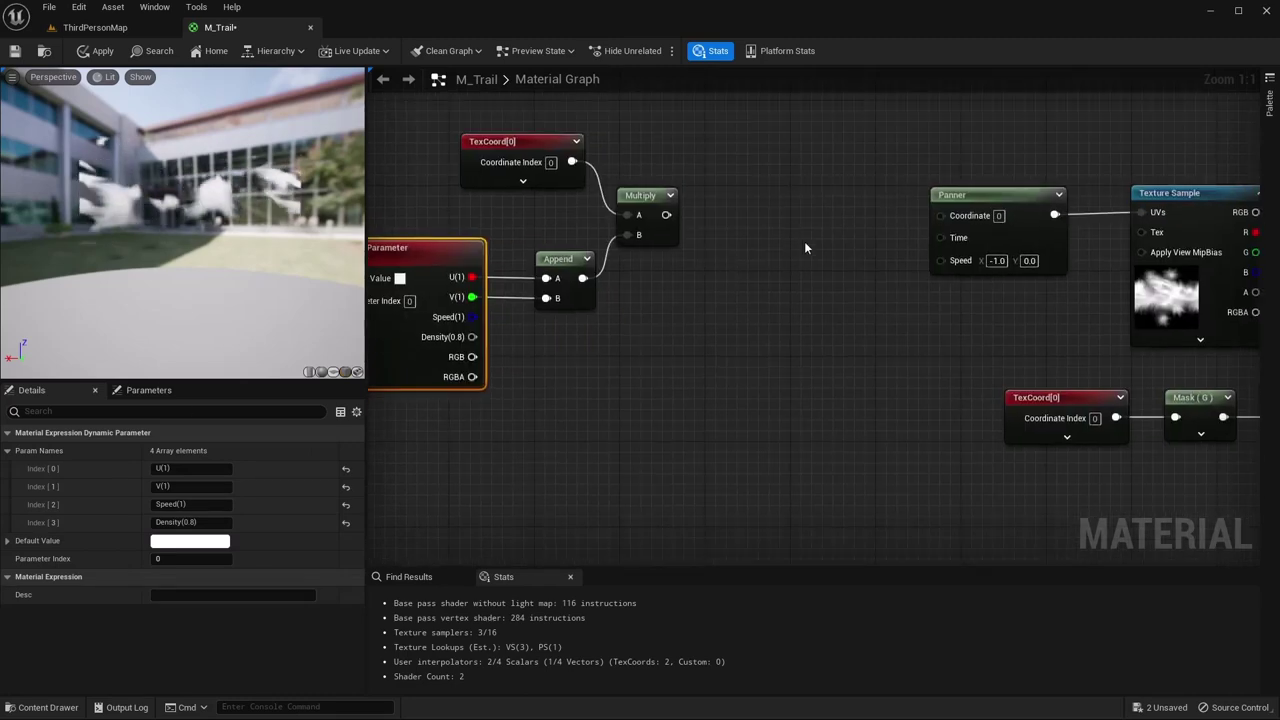
drag(666, 214, 748, 216)
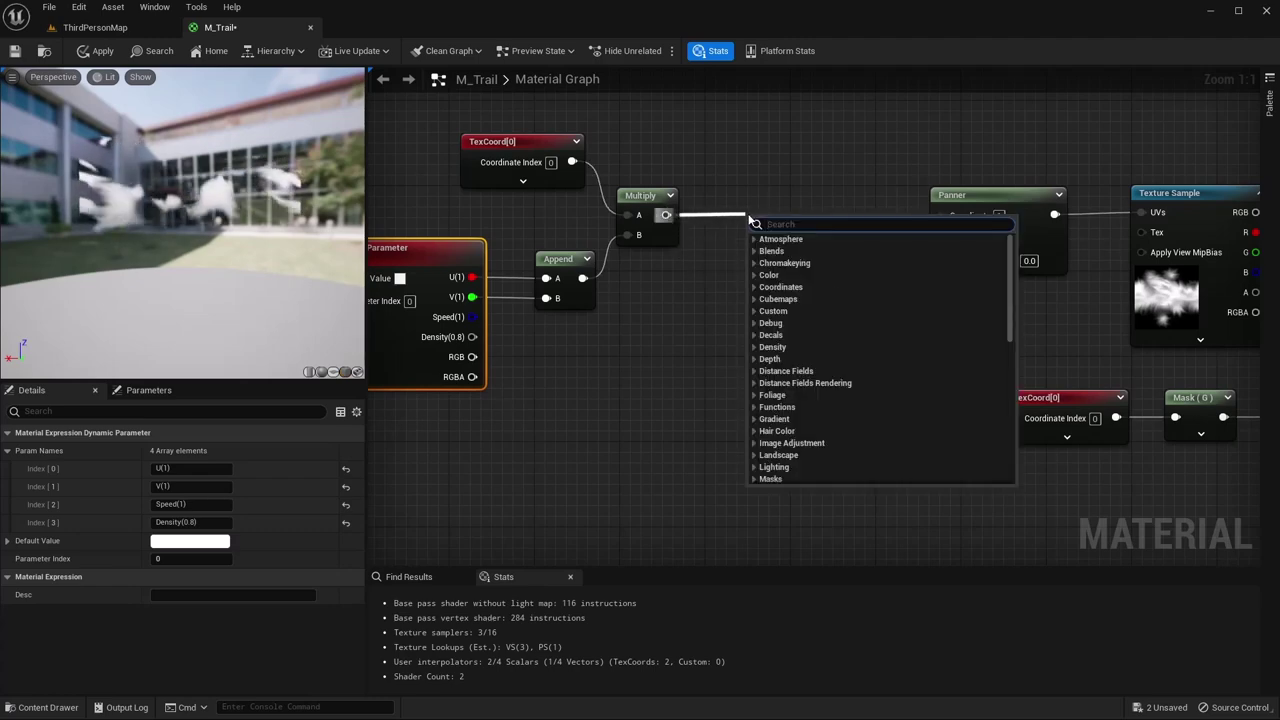
text(add)
key(Return)
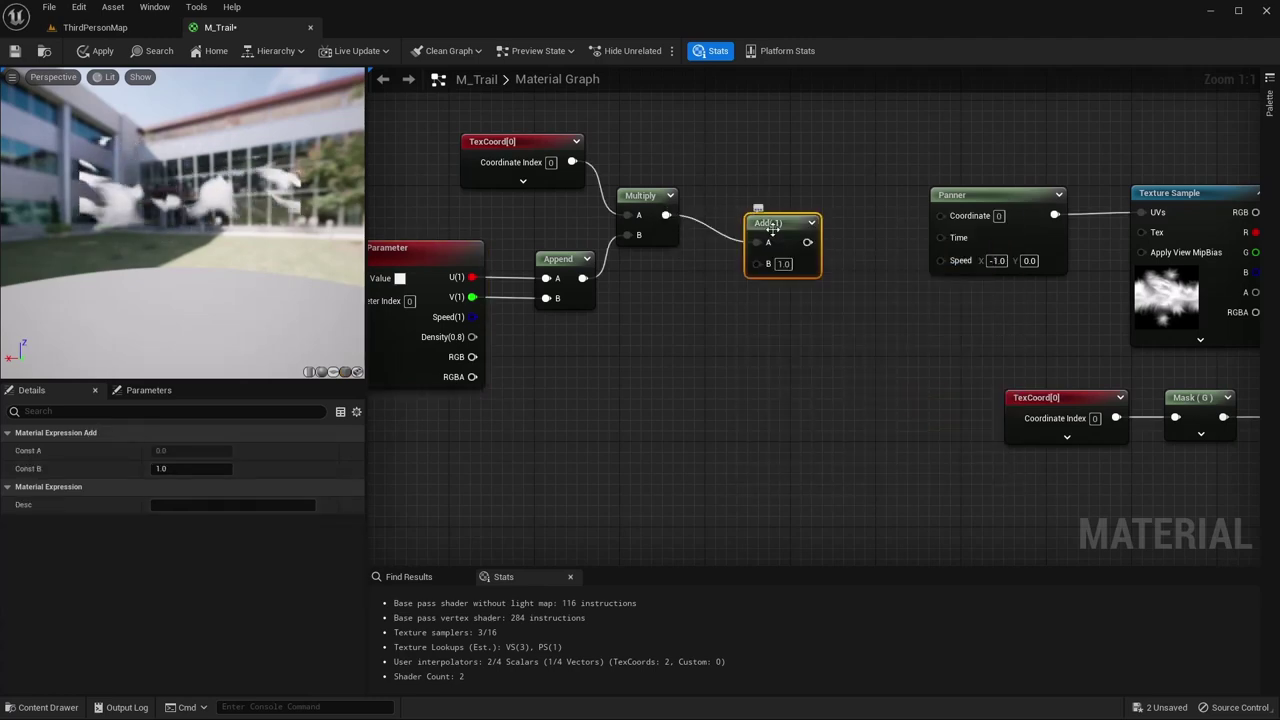
drag(770, 224, 937, 215)
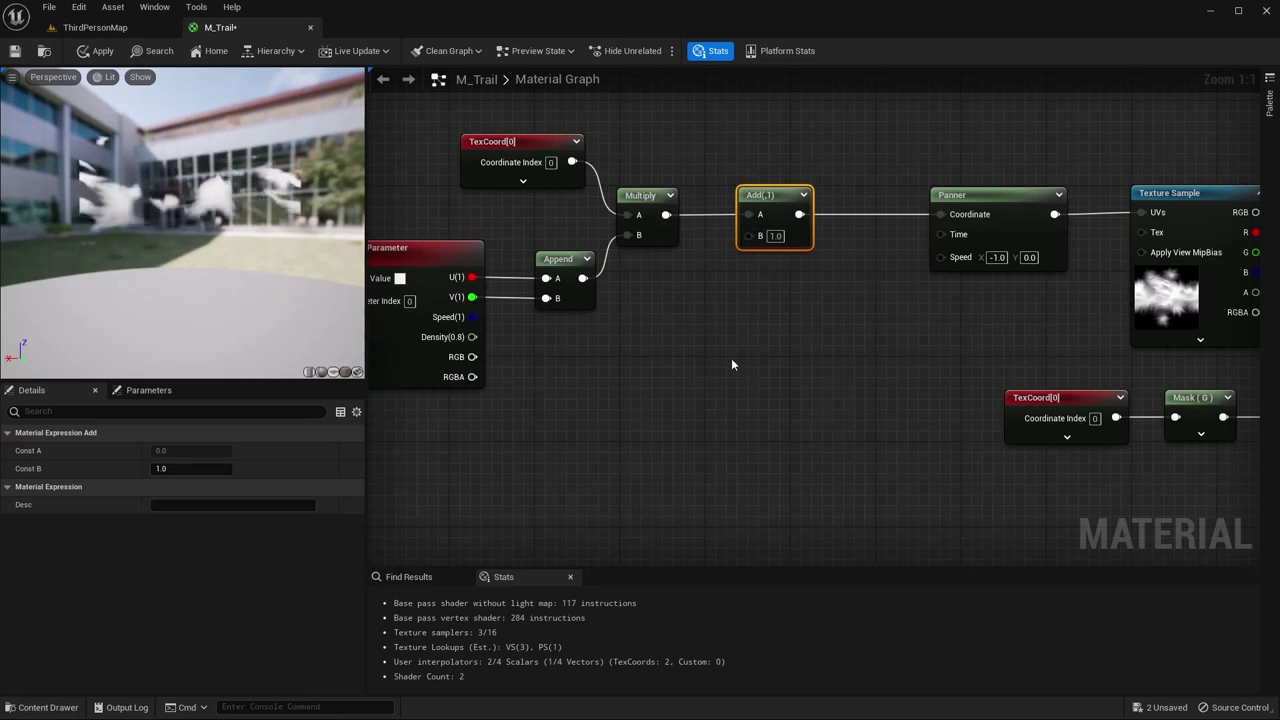
- Add a Texture Sample node below the Dynamic Parameter and assign the Smoke texture to it
right_drag(740, 354, 868, 244)
right_click(589, 388)
text(texture)
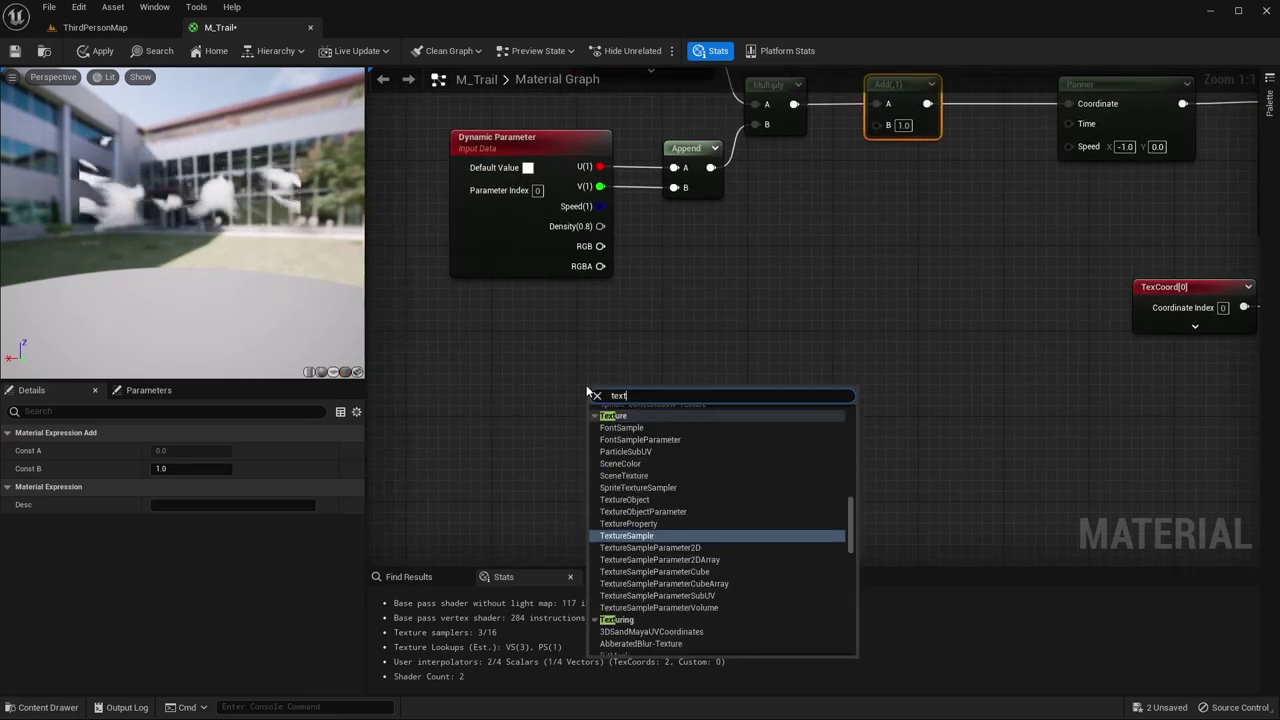
click(645, 536)
drag(646, 393, 605, 371)
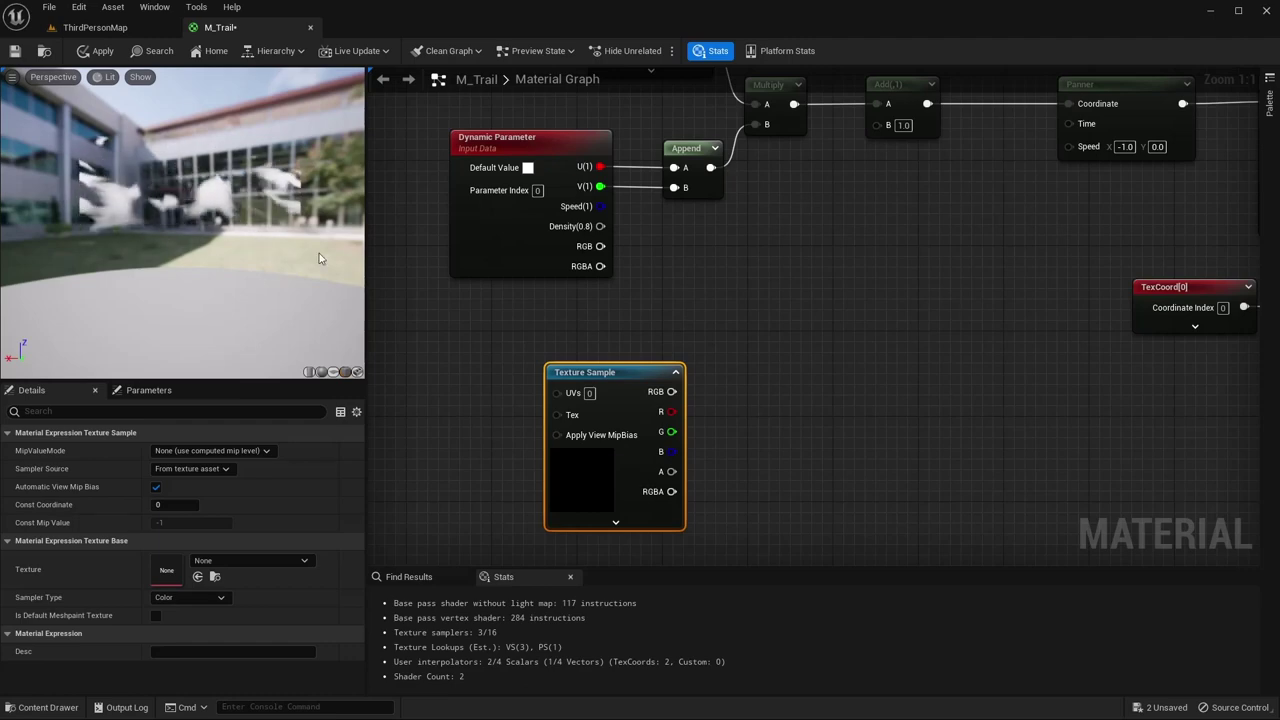
right_drag(750, 309, 598, 293)
scroll(697, 302, up, 1)
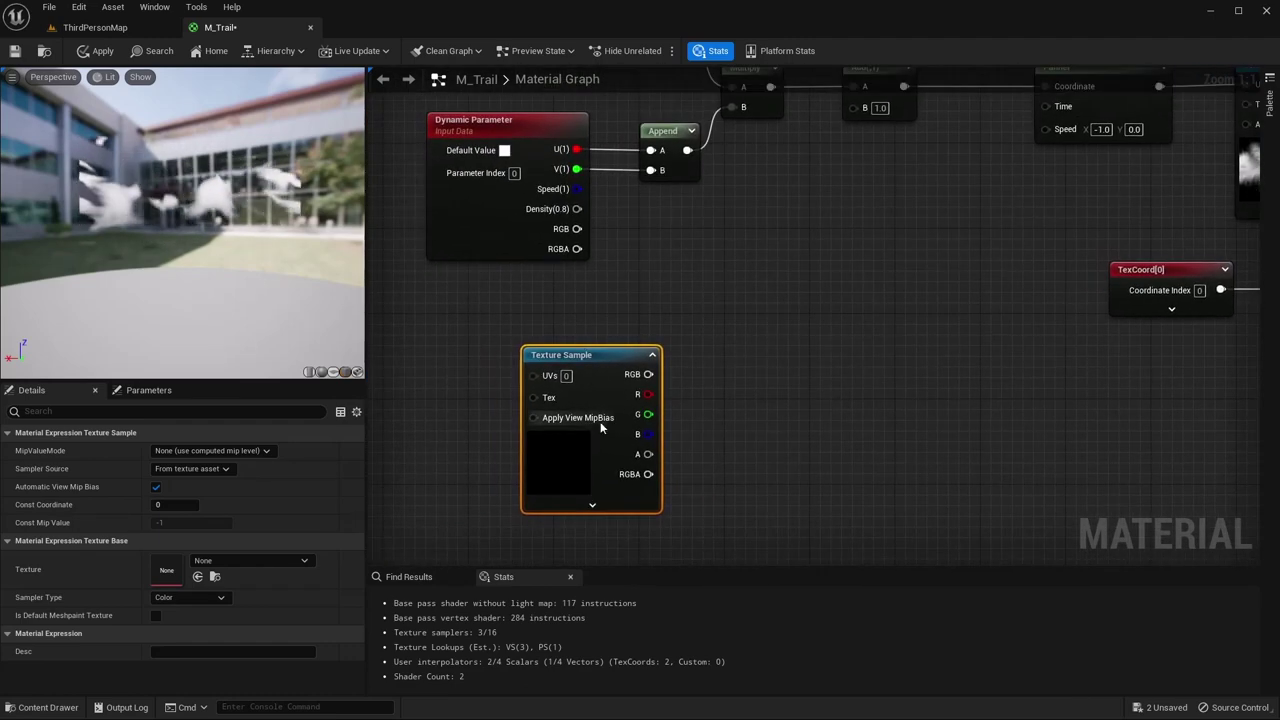
click(250, 560)
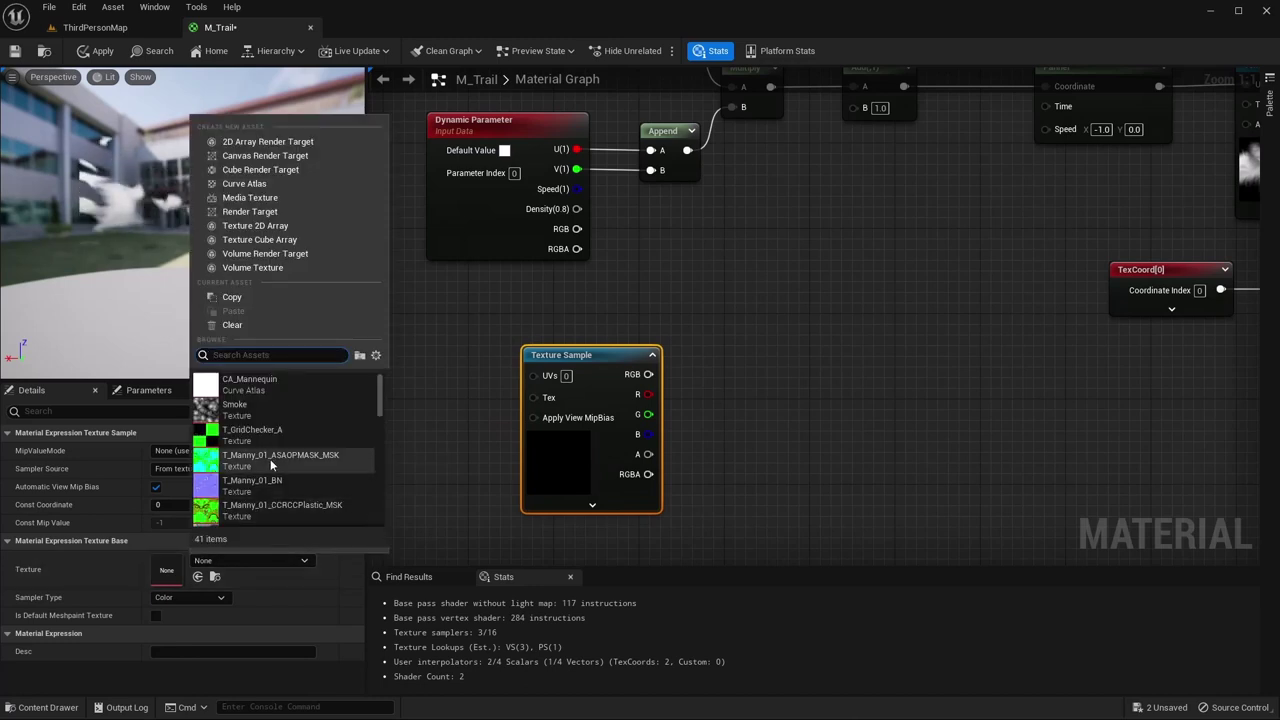
click(262, 410)
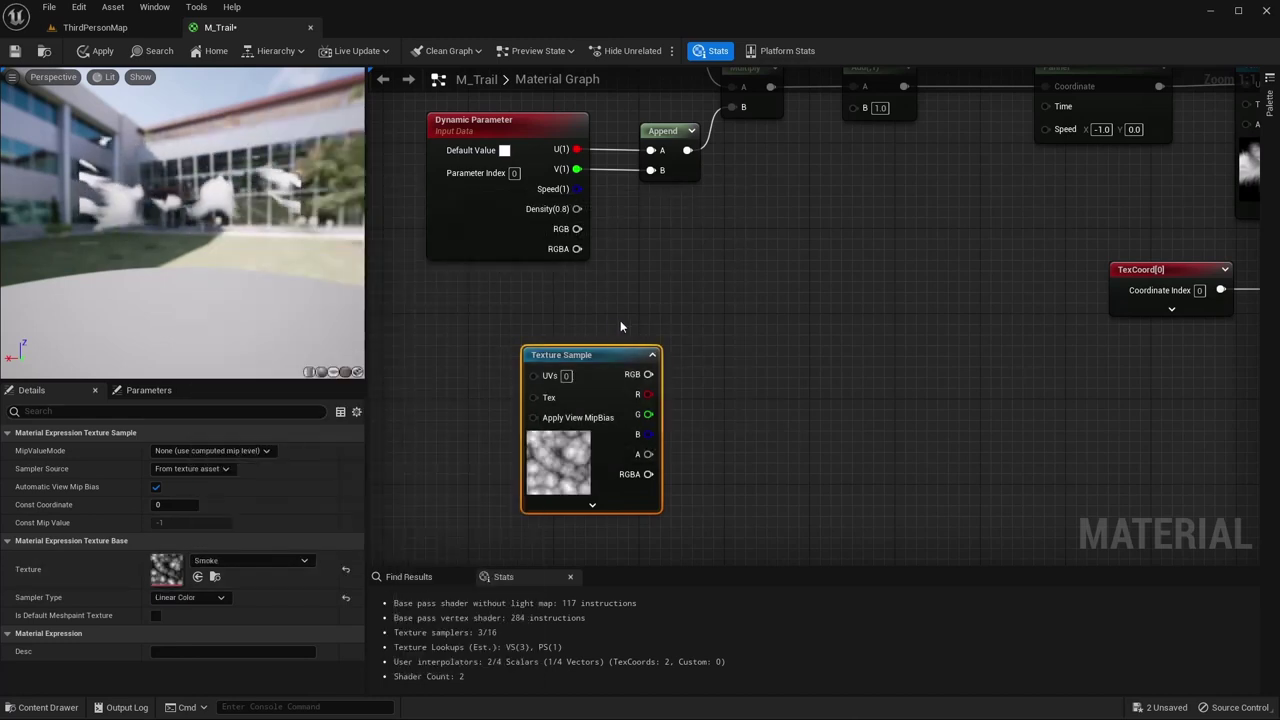
- Multiply the Smoke sample's red output by 0.2 and feed the result into the Add node's B input
right_drag(757, 320, 641, 318)
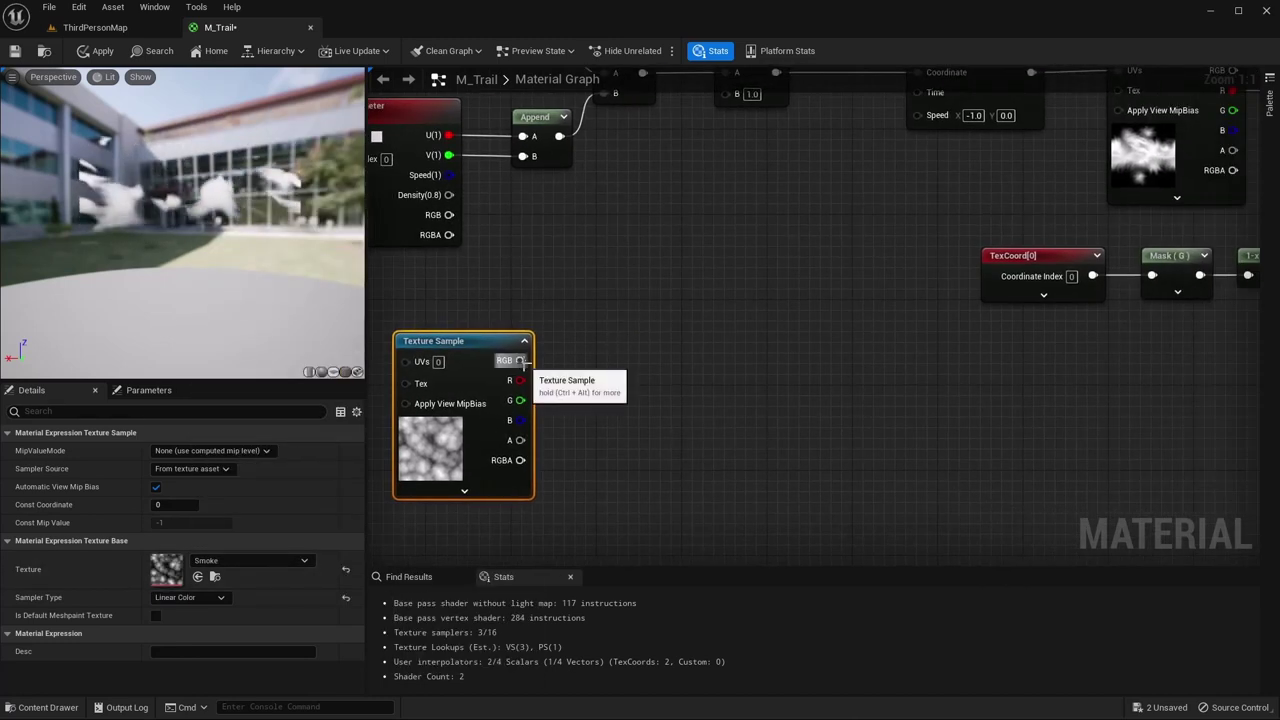
drag(561, 381, 591, 371)
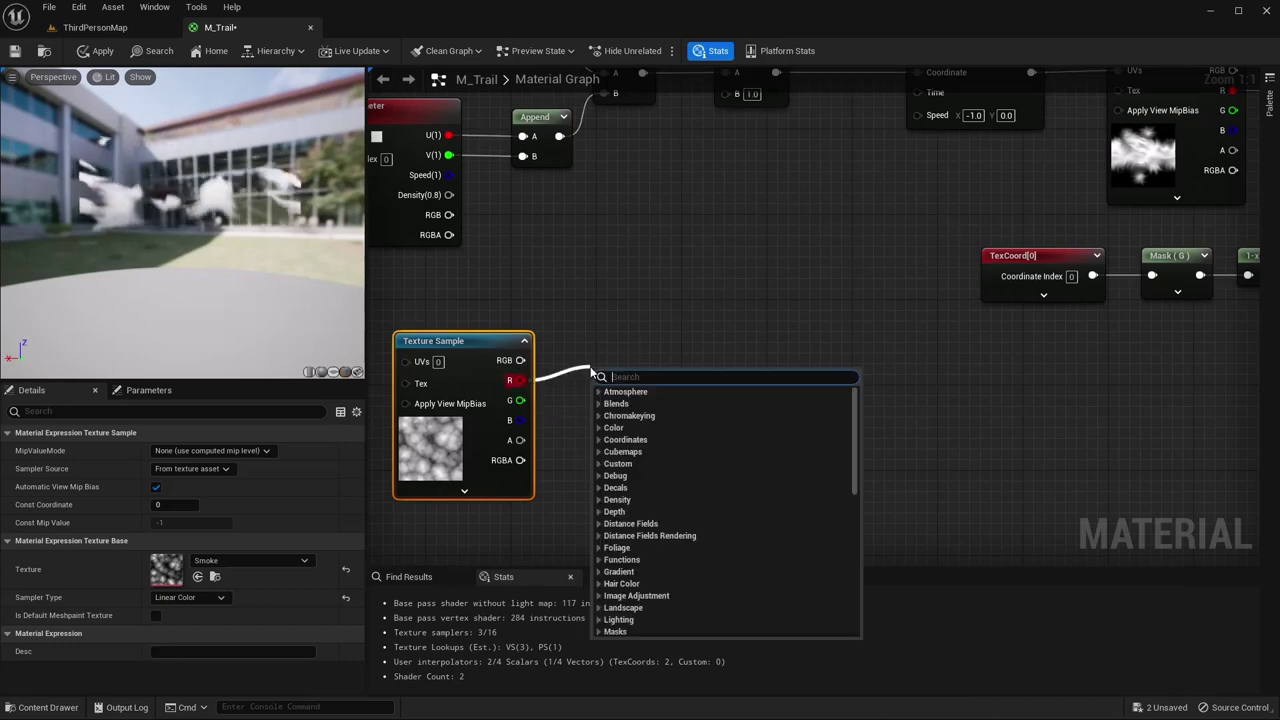
text(multi)
key(Return)
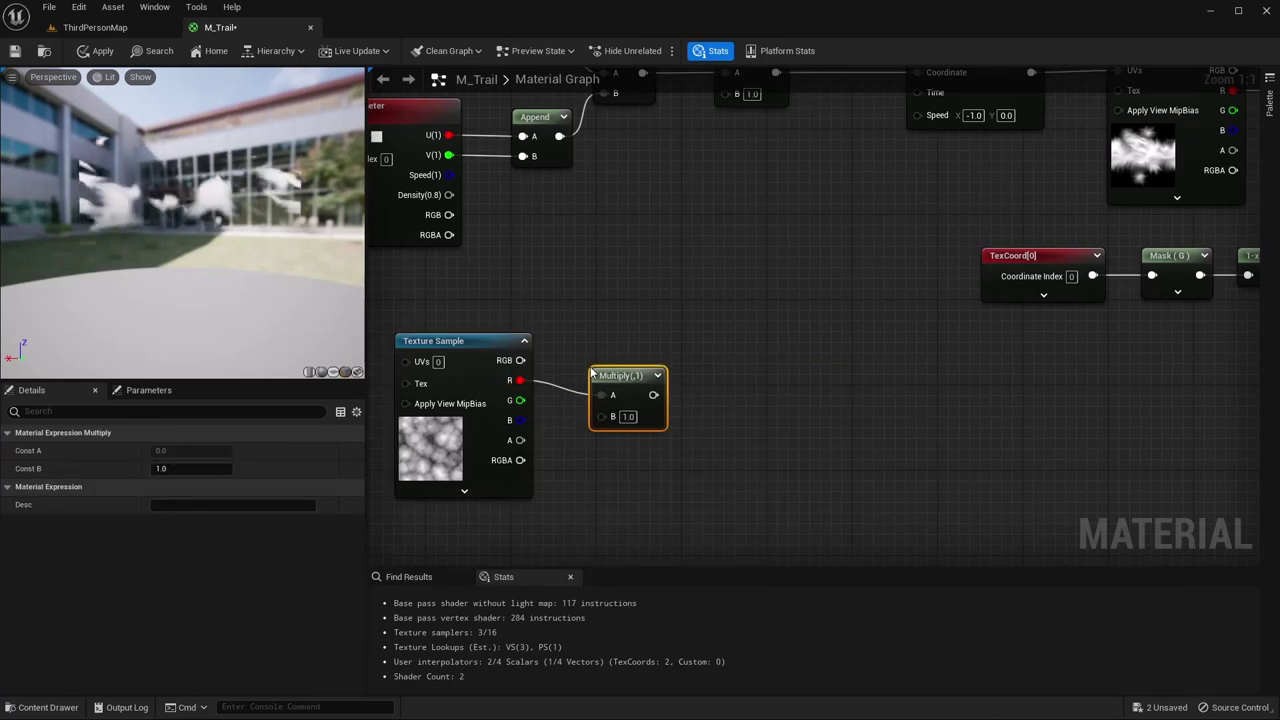
click(627, 416)
text(0.2)
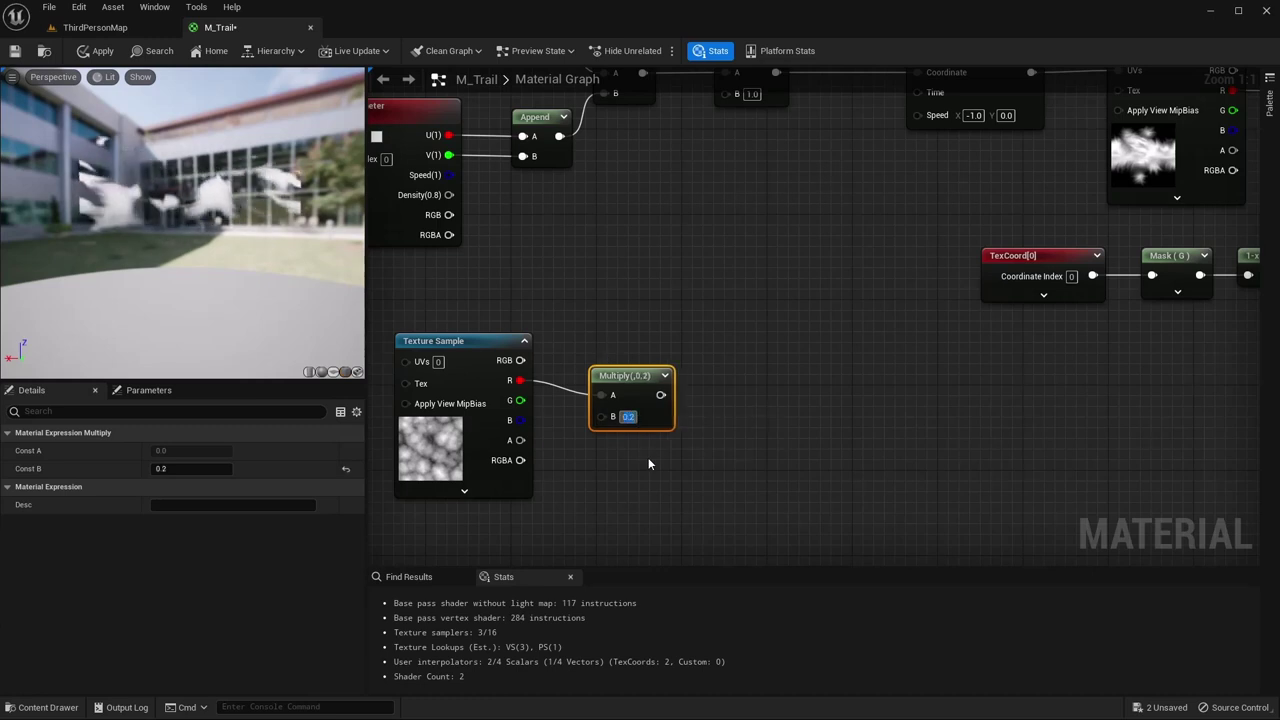
key(Return)
drag(634, 377, 640, 364)
right_drag(763, 314, 669, 339)
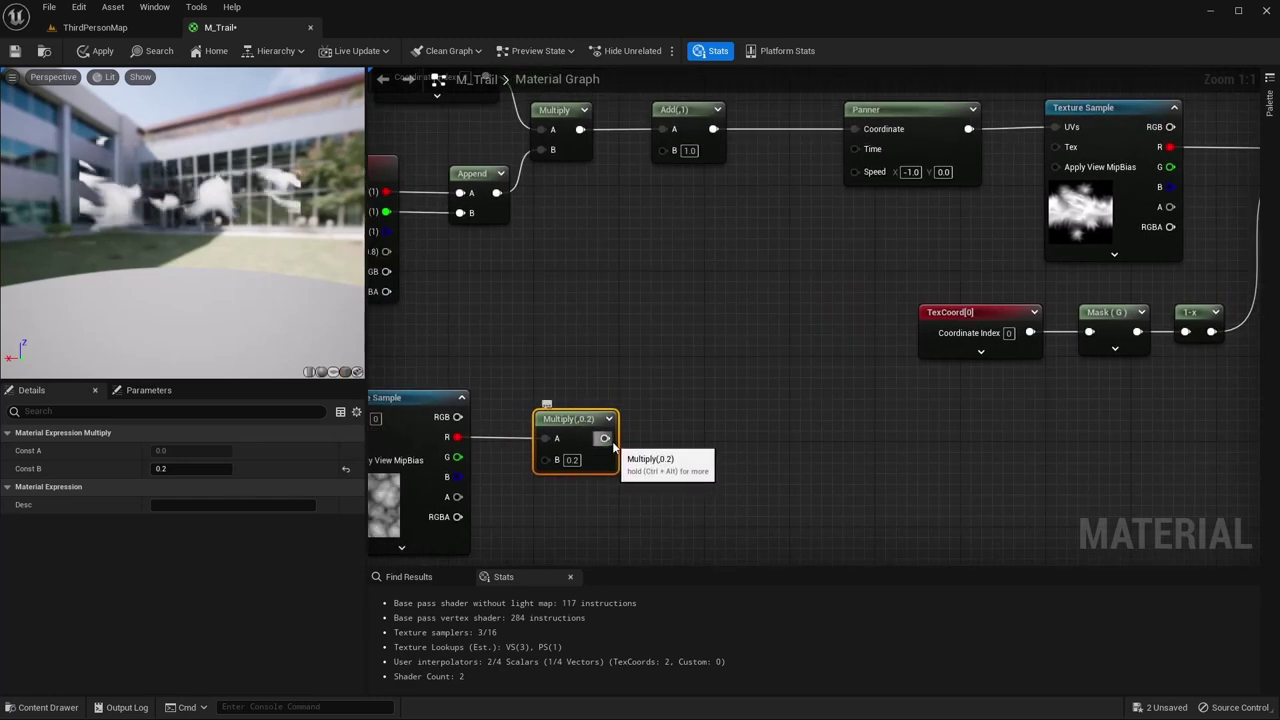
drag(605, 439, 663, 149)
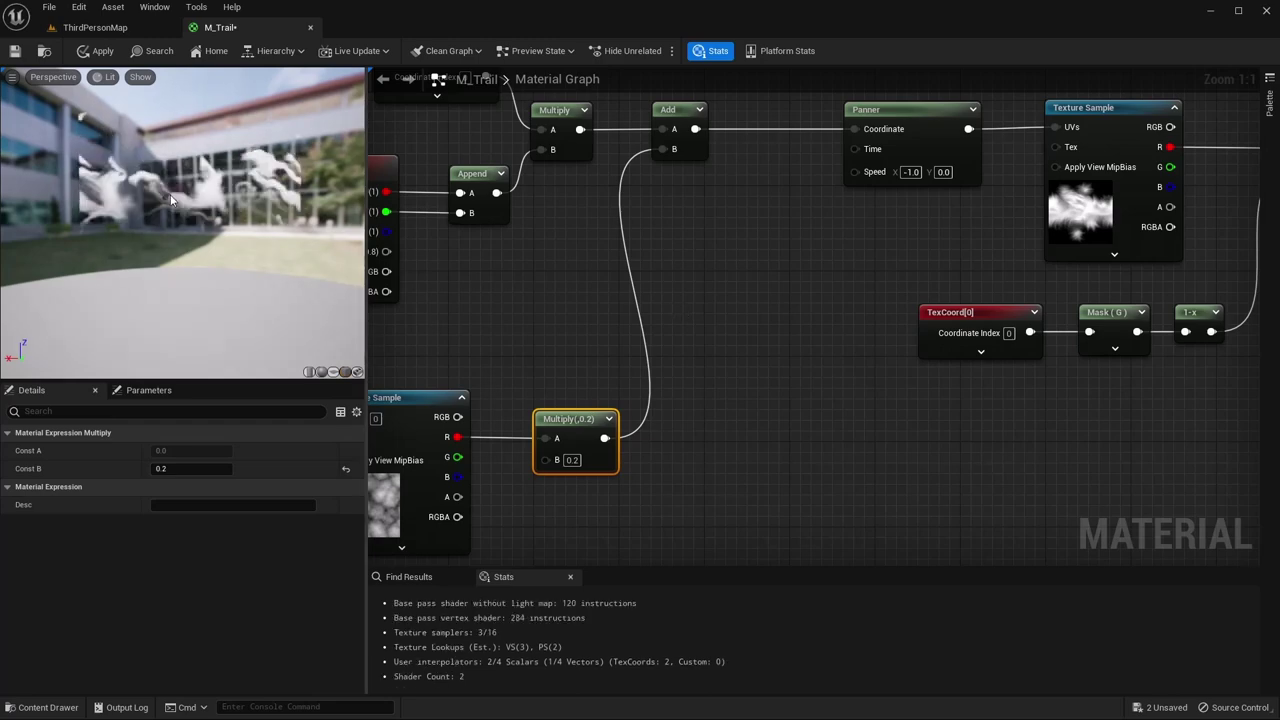
- Try 0.5, 1 and 500 as the B value of the Multiply after the Smoke texture, and restore 0.2
right_drag(370, 507, 549, 519)
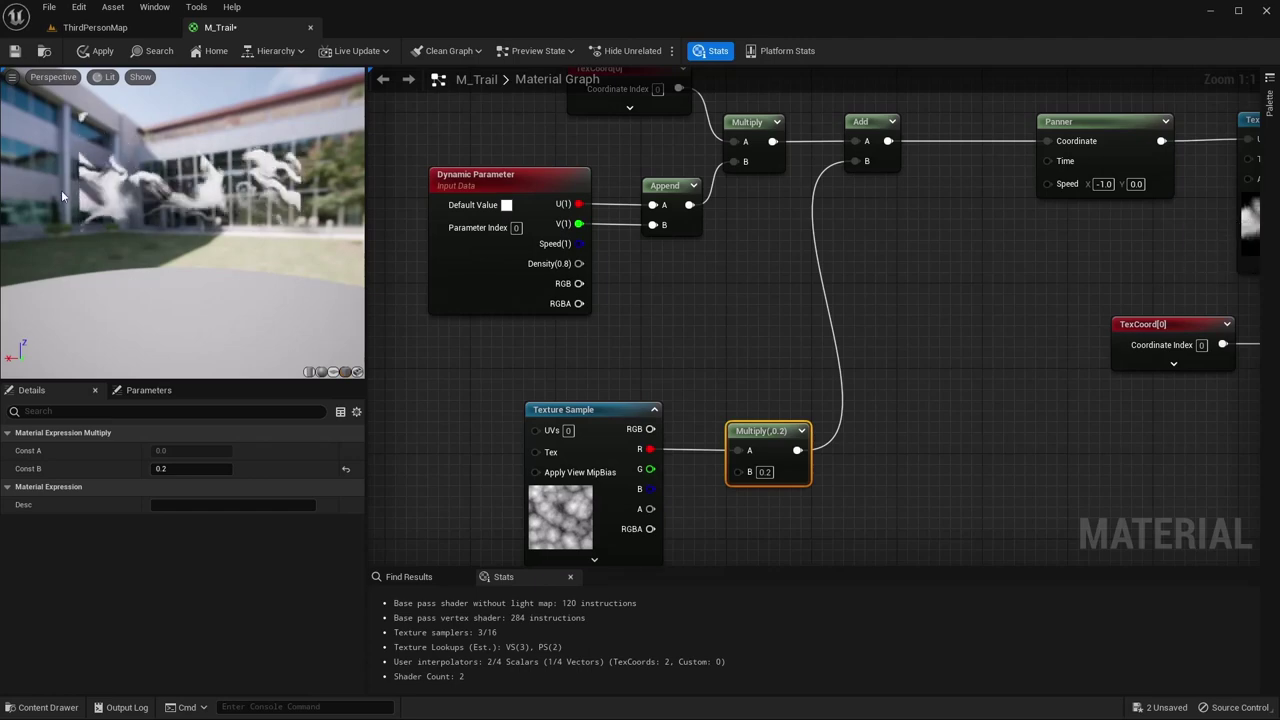
right_drag(865, 458, 894, 368)
click(765, 370)
text(0.5)
key(Return)
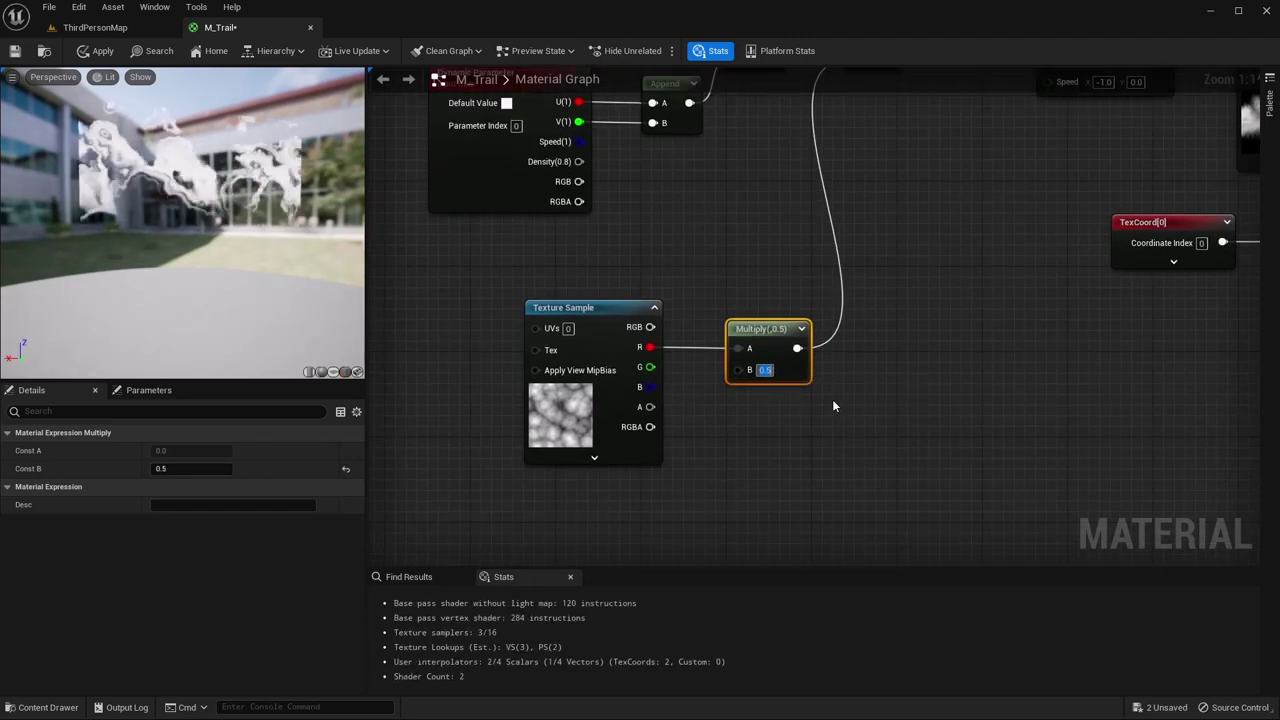
text(0.1)
key(Return)
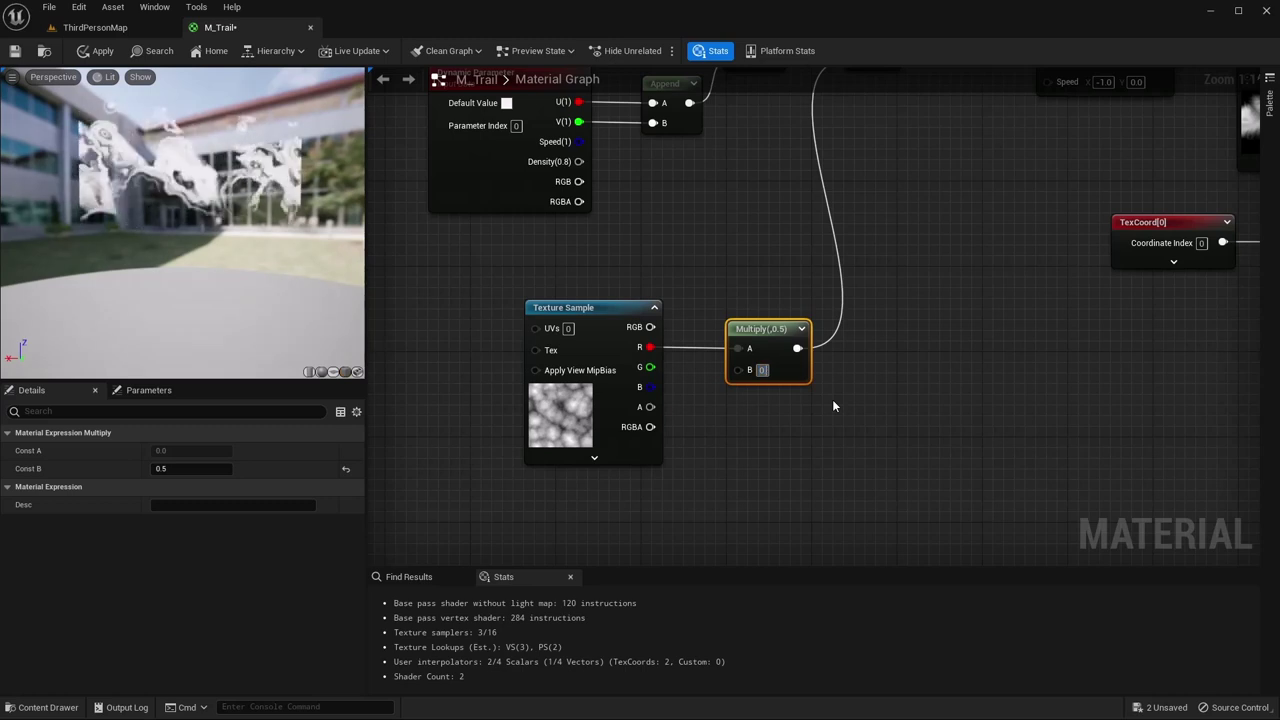
text(1)
key(Return)
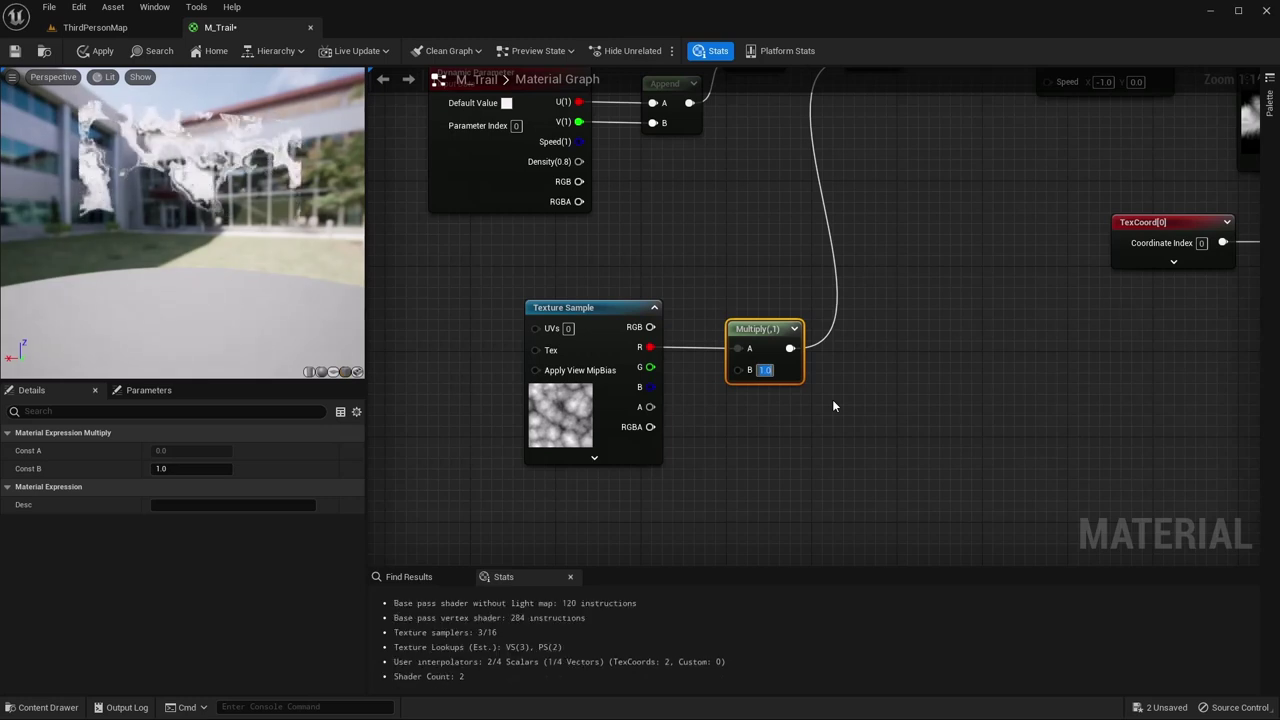
text(500)
key(Return)
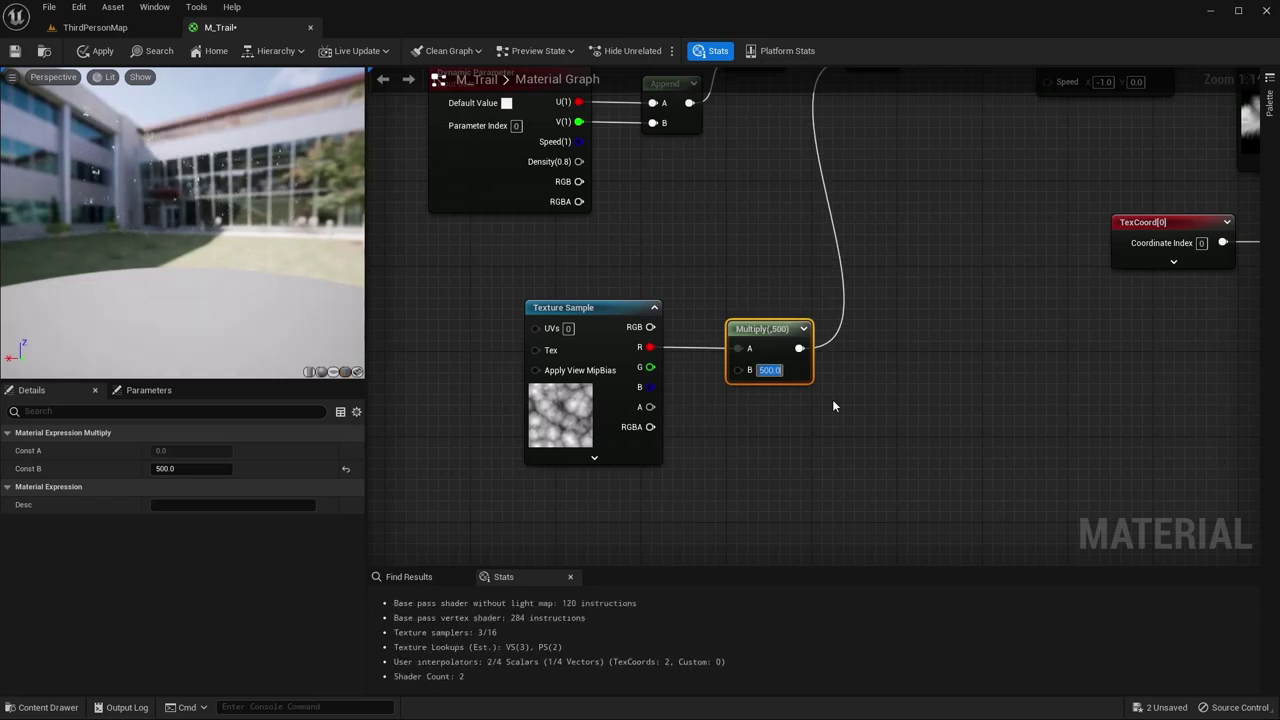
text(0.)
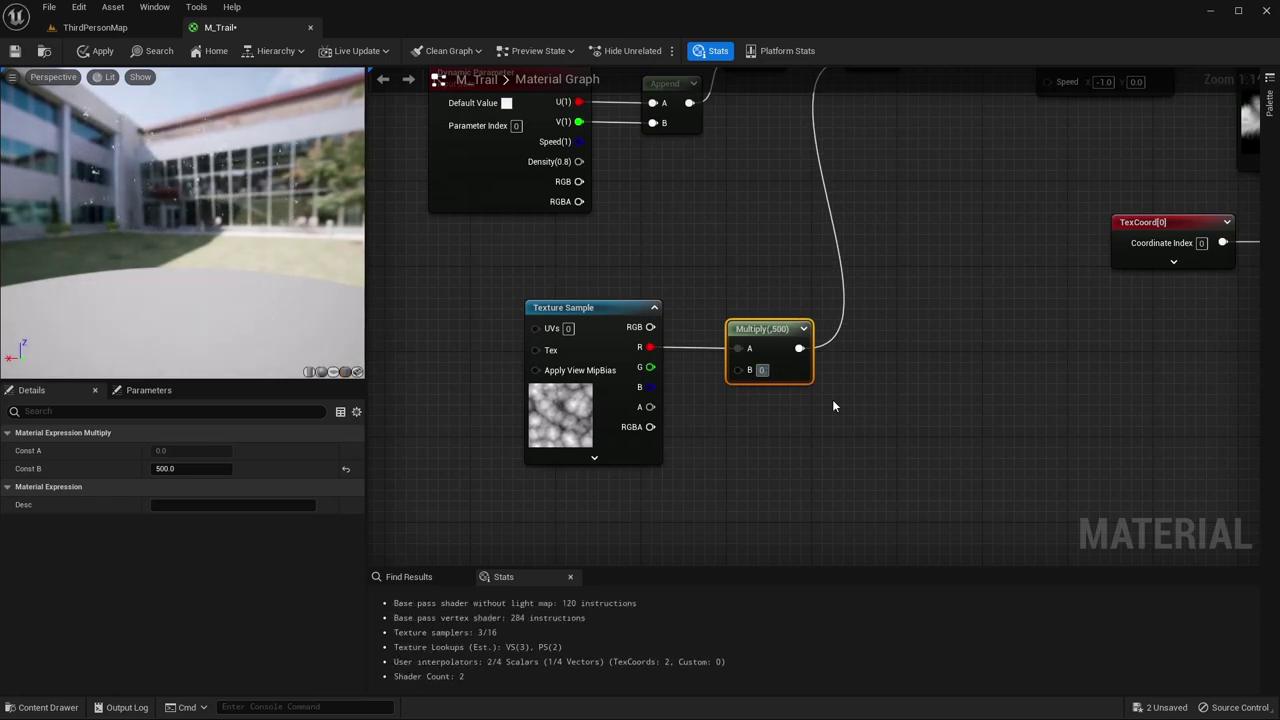
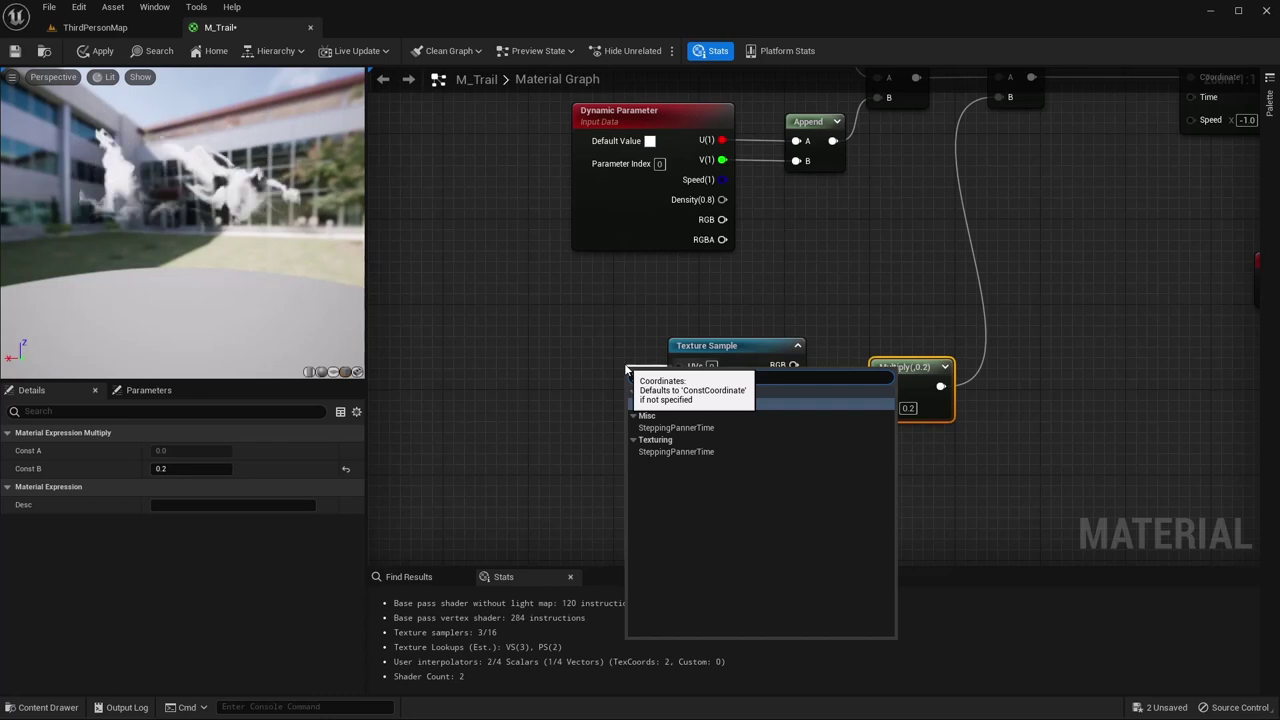
- Add a Panner feeding the Smoke Texture Sample's UVs and set its Speed X to -0.5
key(Return)
drag(463, 372, 495, 351)
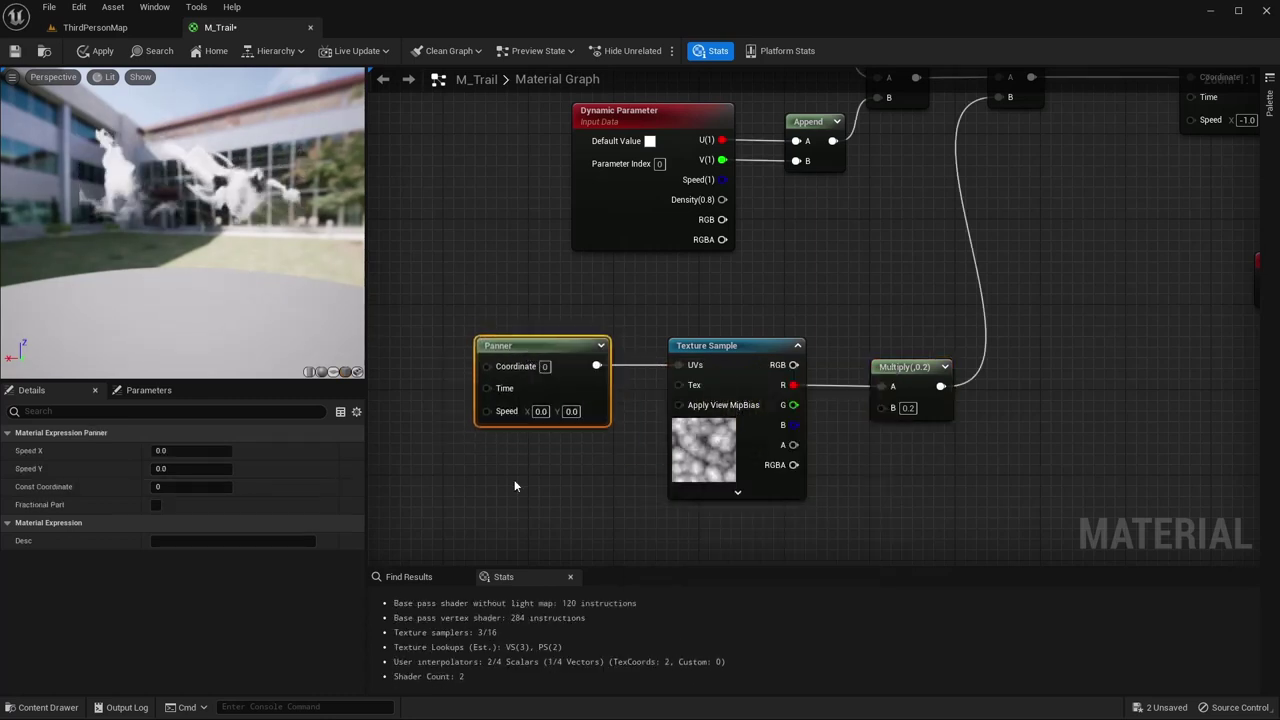
right_drag(514, 479, 625, 431)
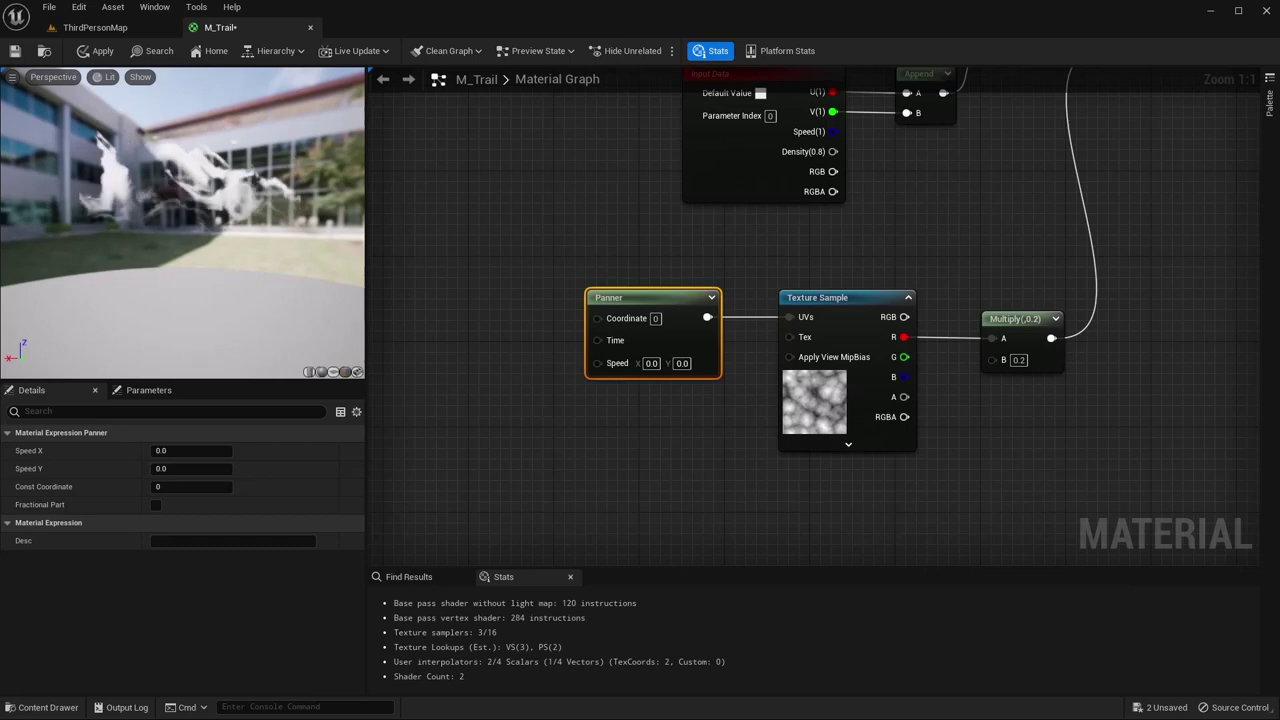
click(651, 363)
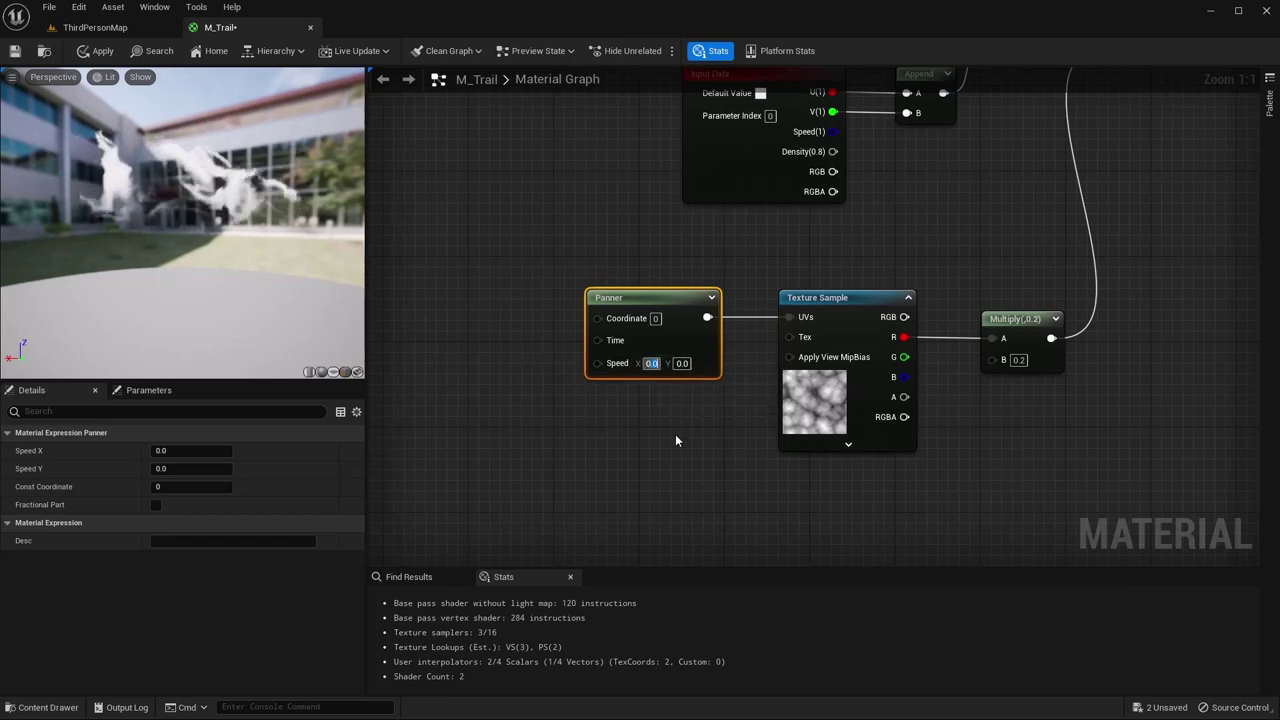
key(BackSpace)
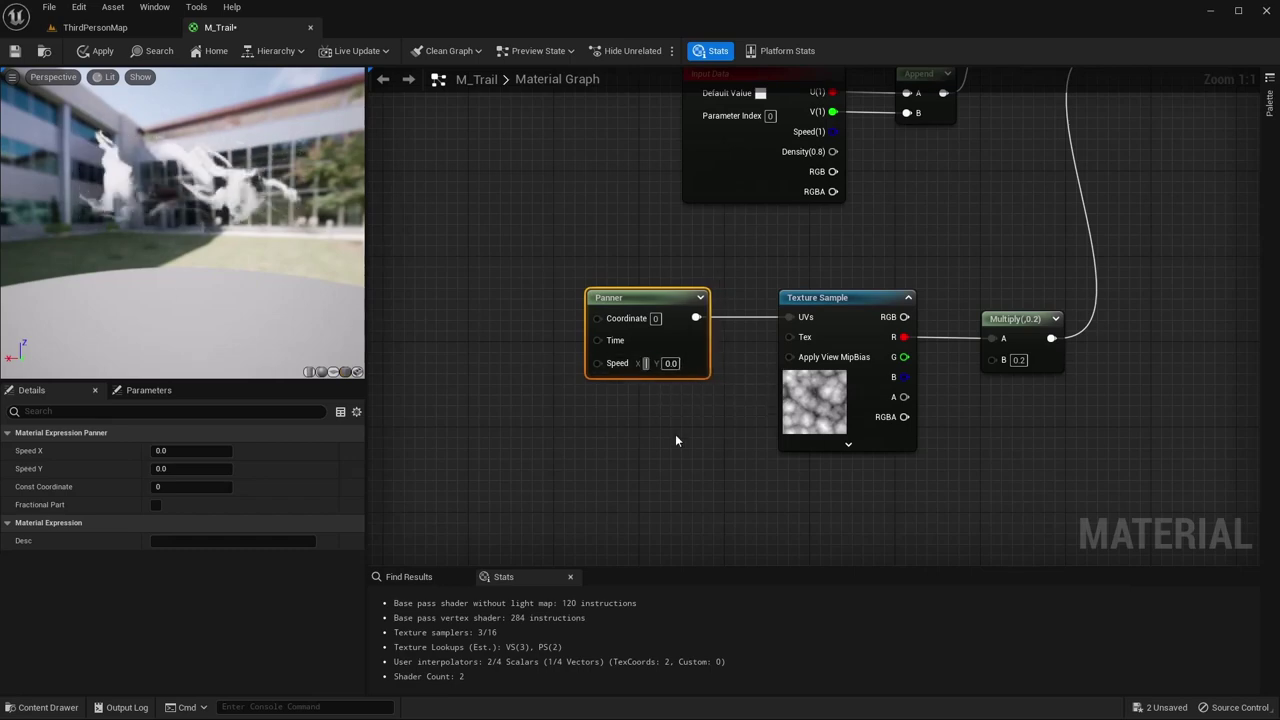
text(-0.5)
key(Return)
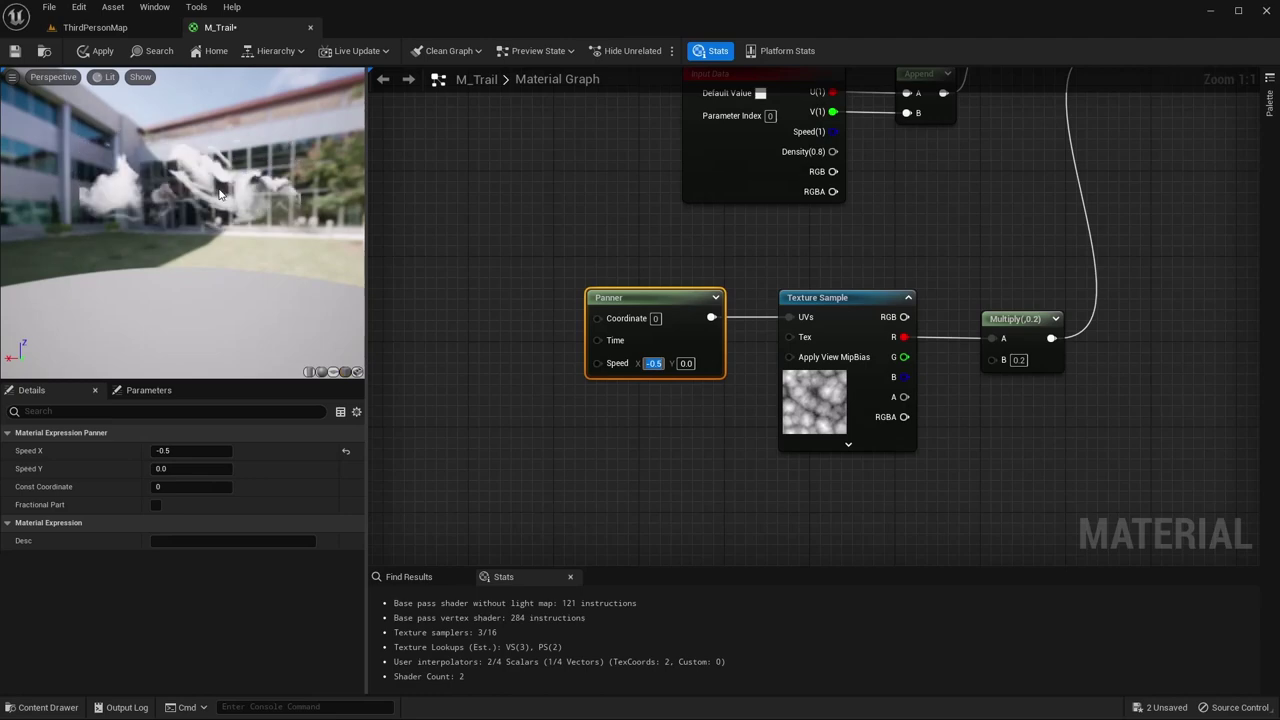
- Move the Dynamic Parameter farther left to make room and add a Constant node of -0.5 below and left of the Smoke texture's Panner
right_drag(679, 484, 780, 588)
drag(871, 180, 496, 180)
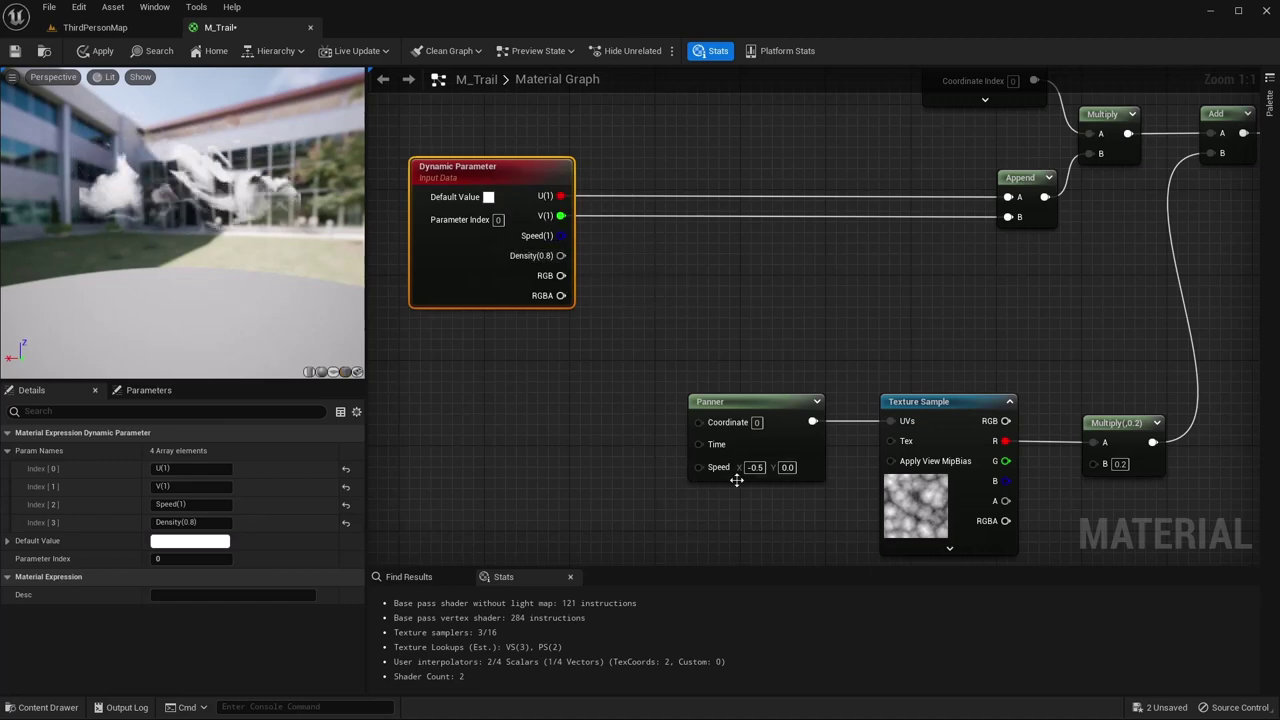
right_drag(750, 506, 784, 415)
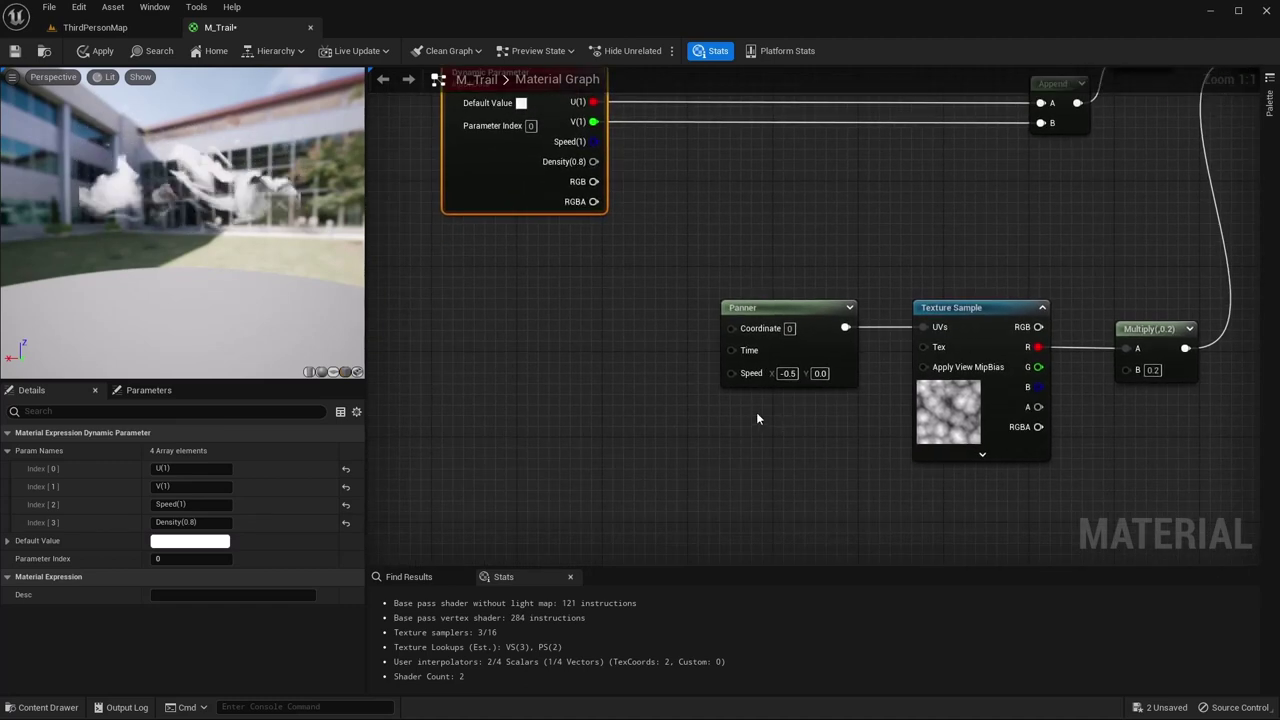
click(676, 410)
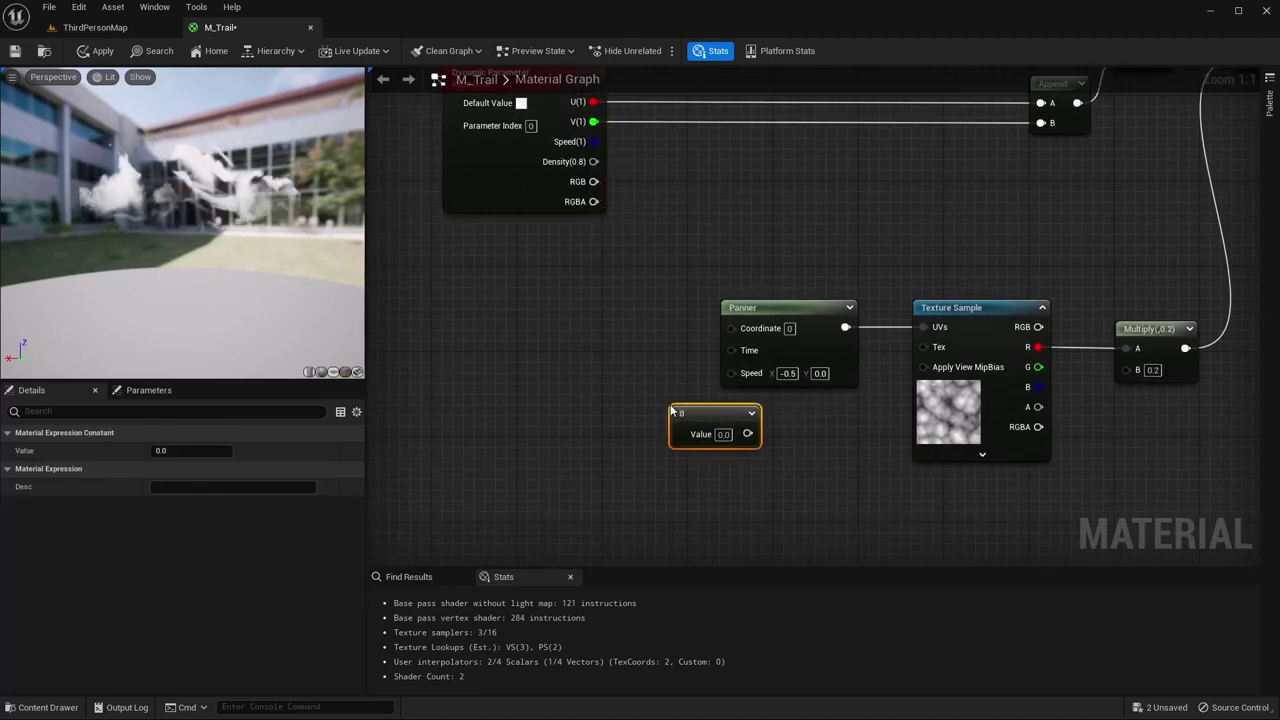
drag(728, 440, 653, 418)
click(650, 415)
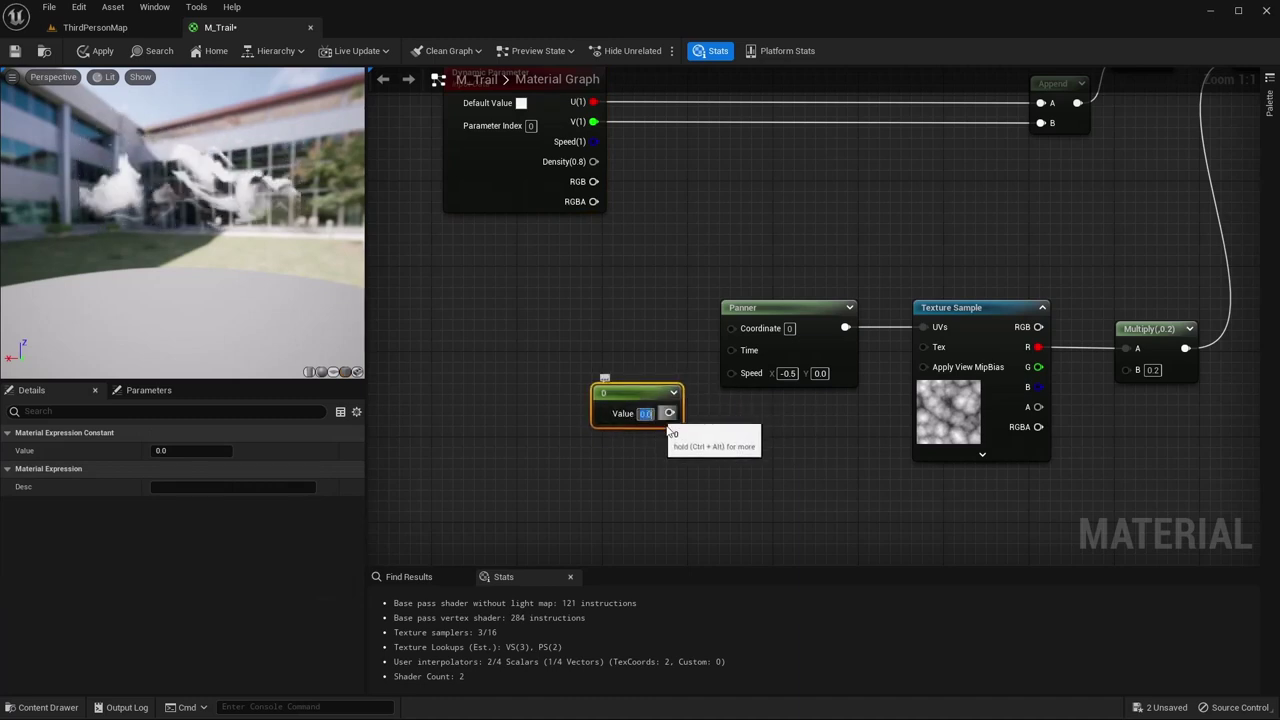
text(-)
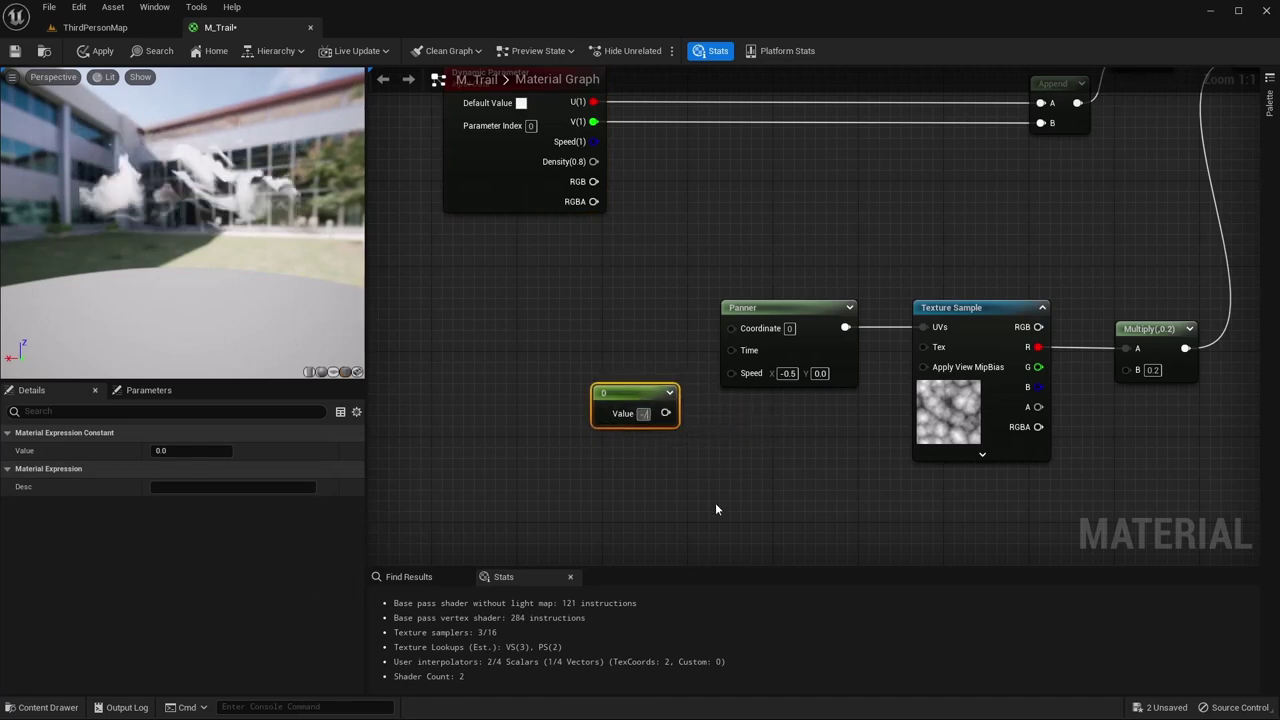
text(0.5)
key(Return)
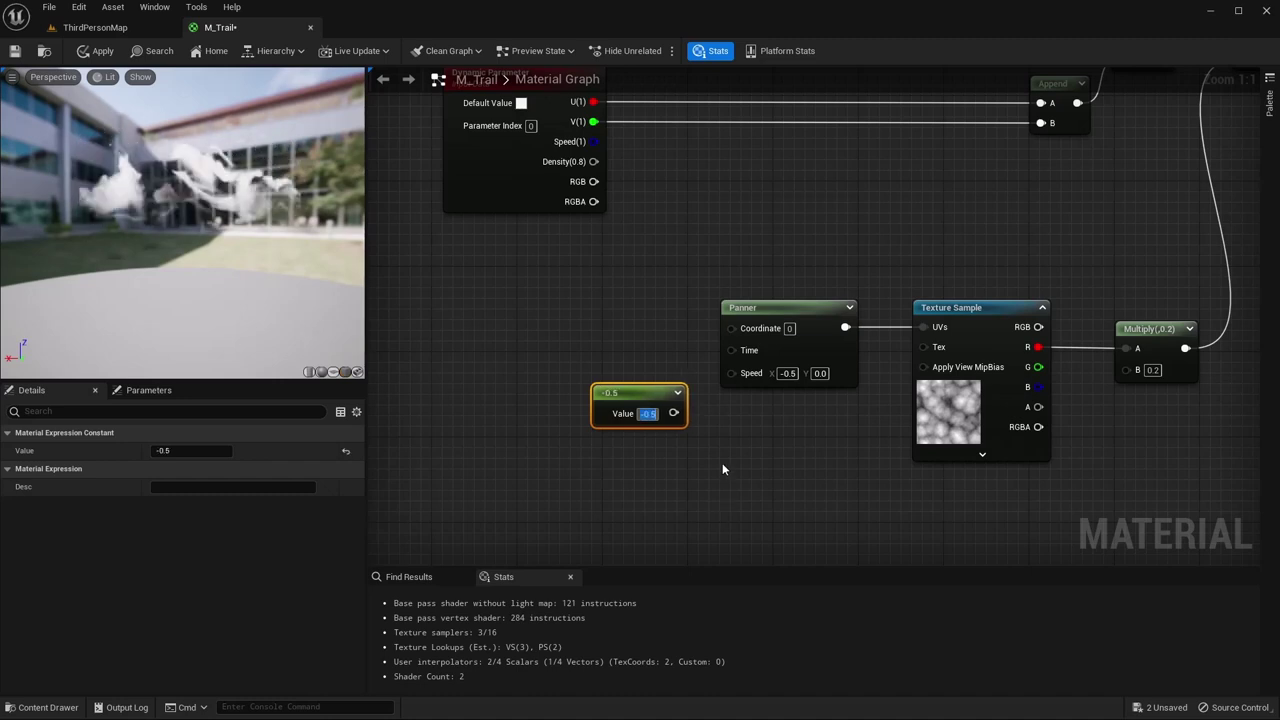
- Multiply the -0.5 constant by the Dynamic Parameter's Speed output using a new Multiply node
drag(688, 450, 688, 476)
text(multi)
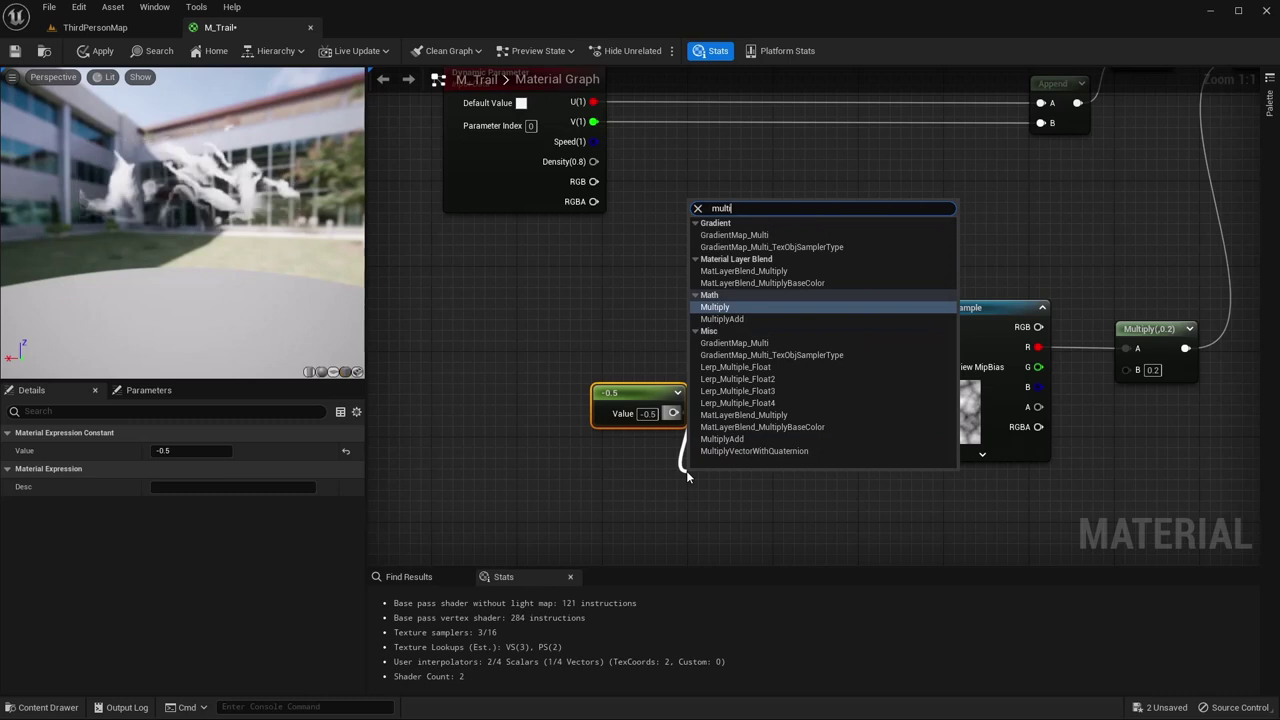
key(Return)
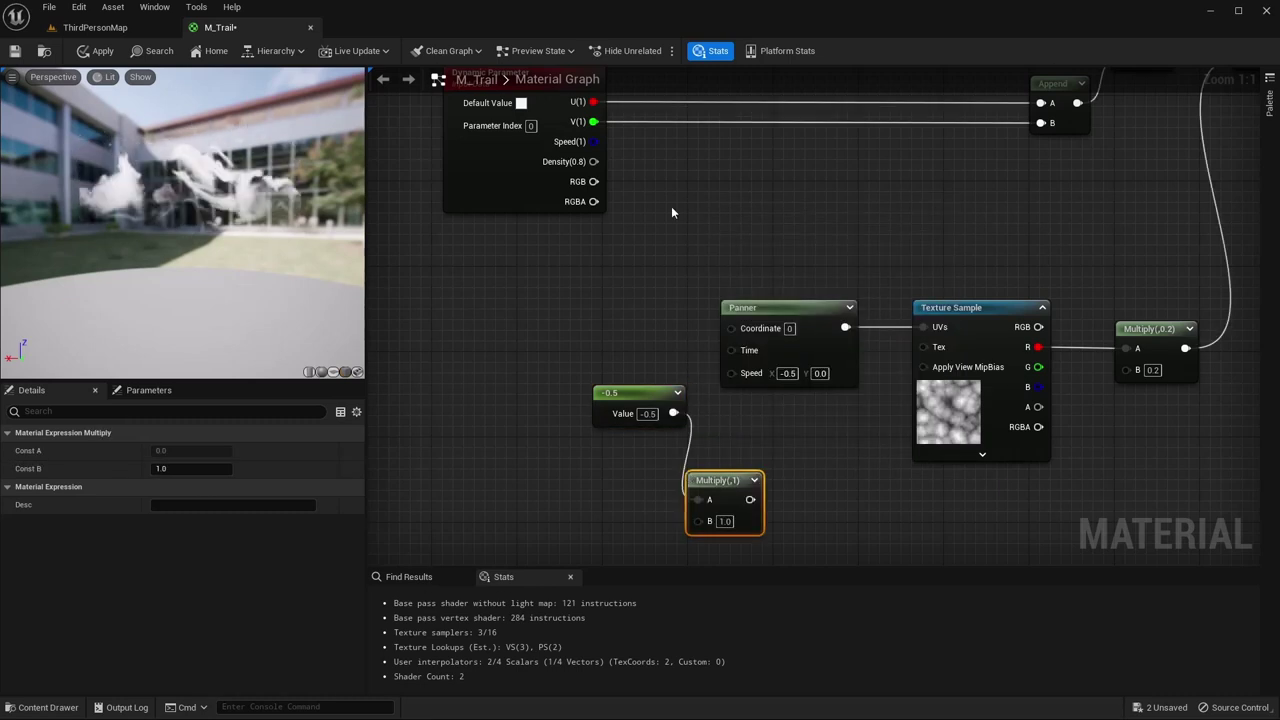
drag(594, 147, 641, 513)
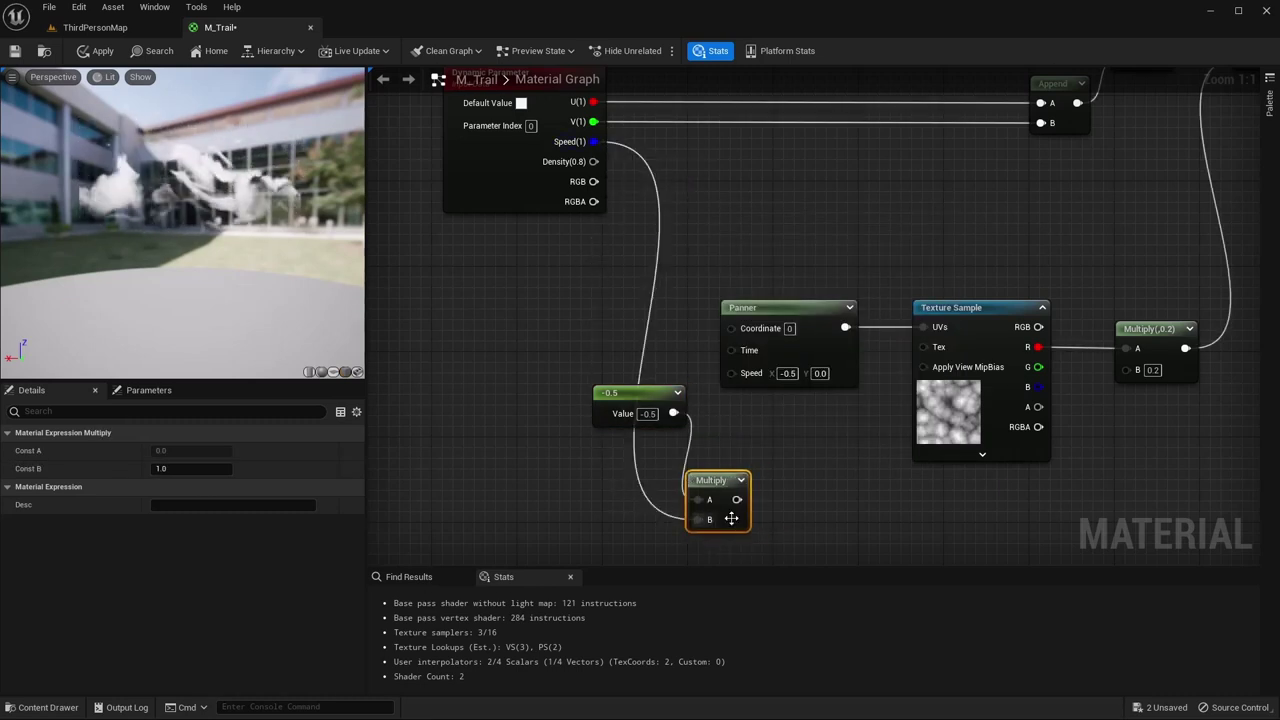
- Feed the speed Multiply into input A of a new AppendVector node and line up the constant, Multiply and Append below the Smoke Panner
drag(737, 498, 765, 443)
text(append)
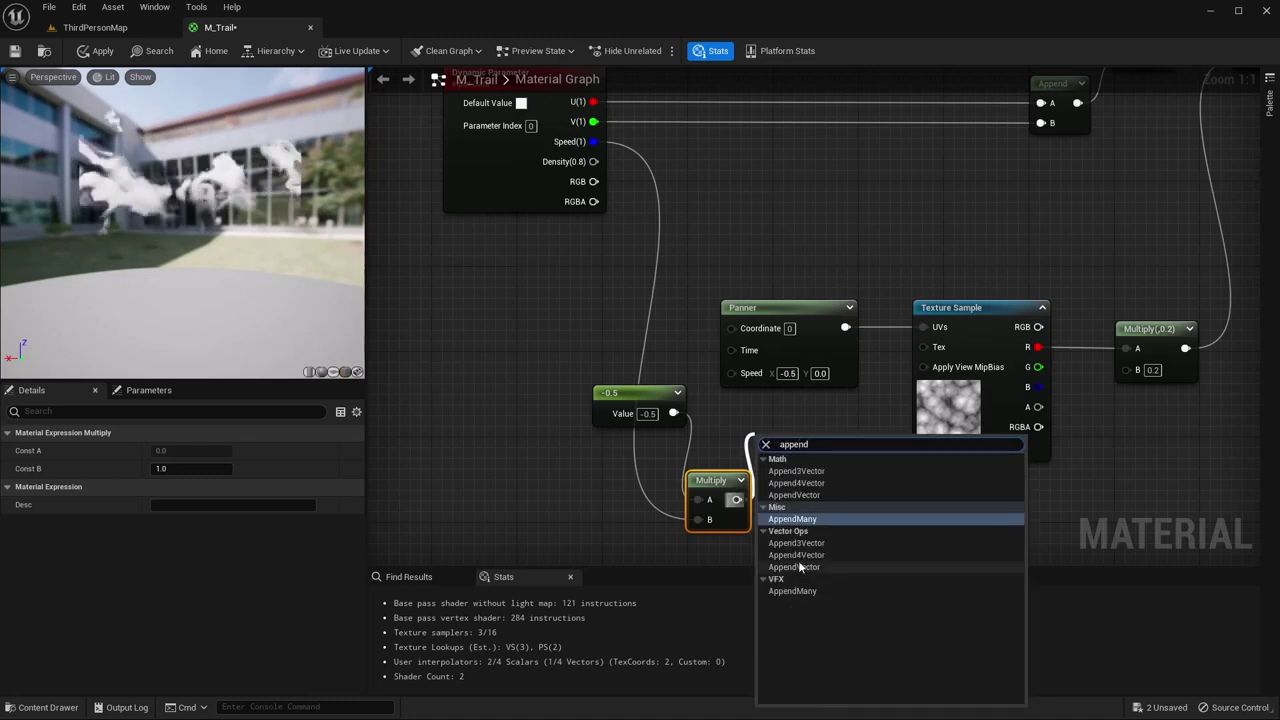
click(798, 567)
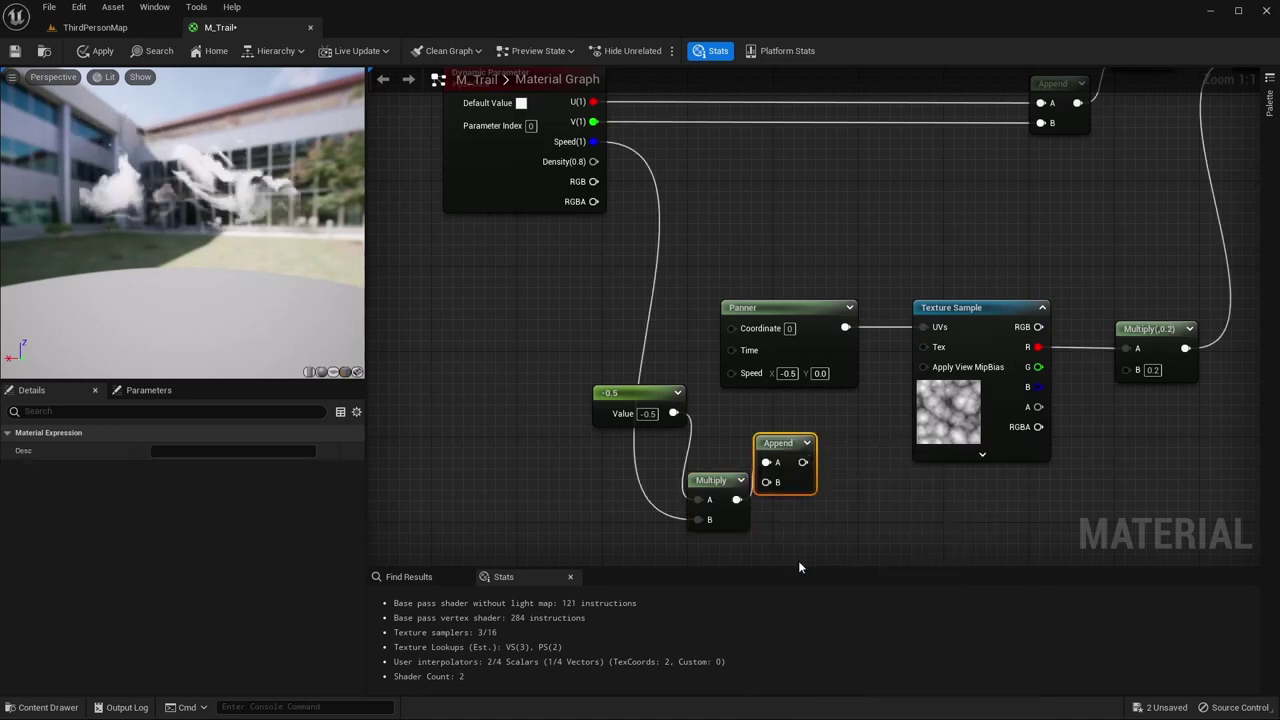
drag(711, 481, 611, 457)
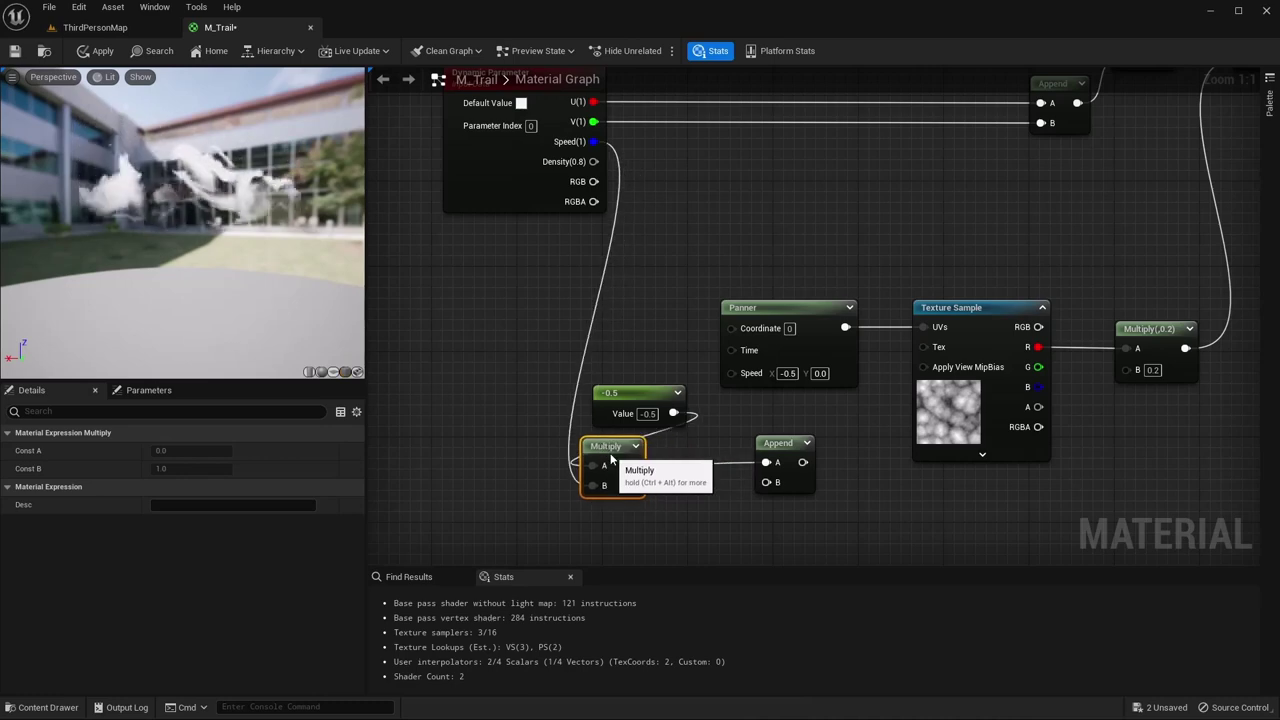
drag(610, 389, 477, 425)
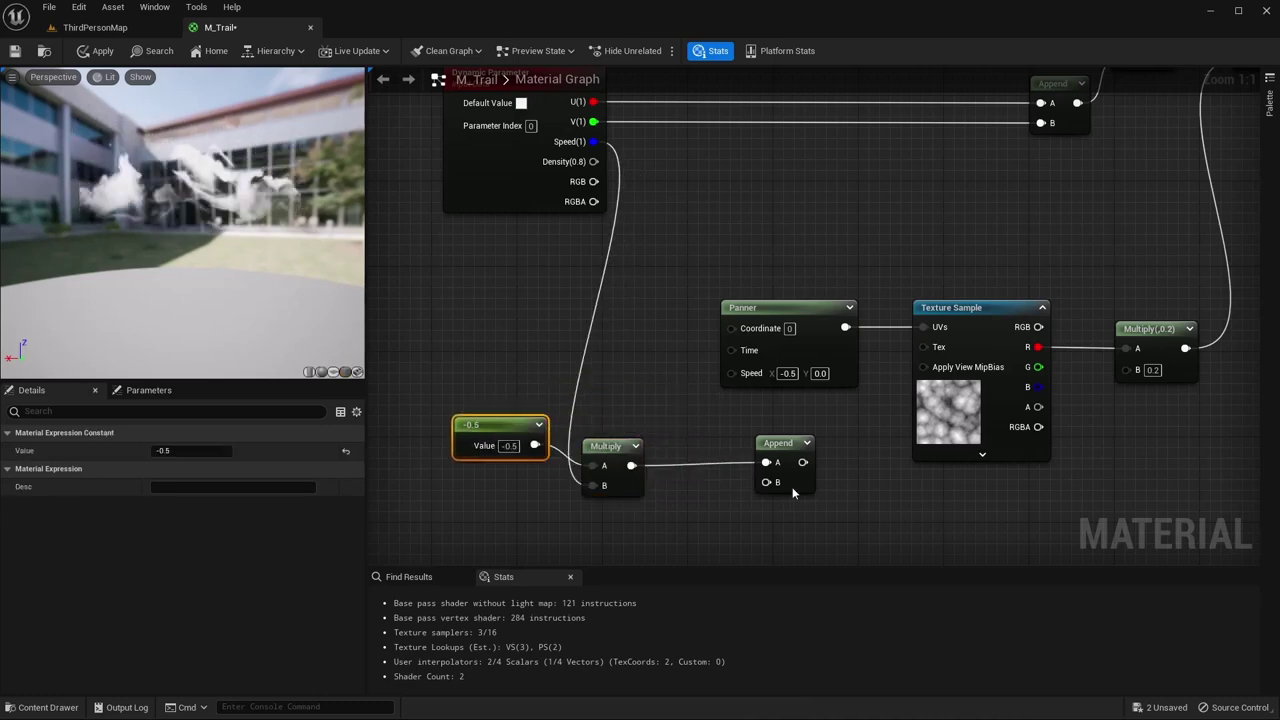
drag(791, 443, 708, 448)
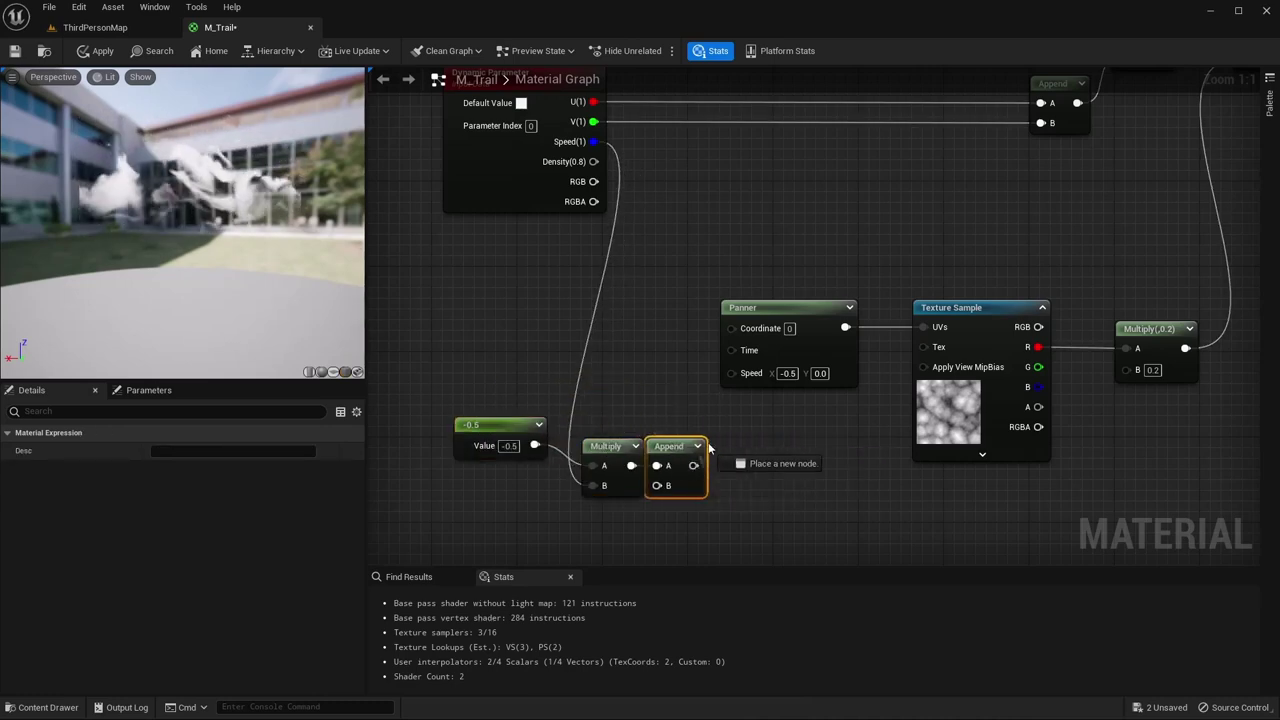
- Connect the Append to the Smoke Panner's Speed input and feed a new Constant of 0 into the Append's B input
drag(729, 376, 729, 376)
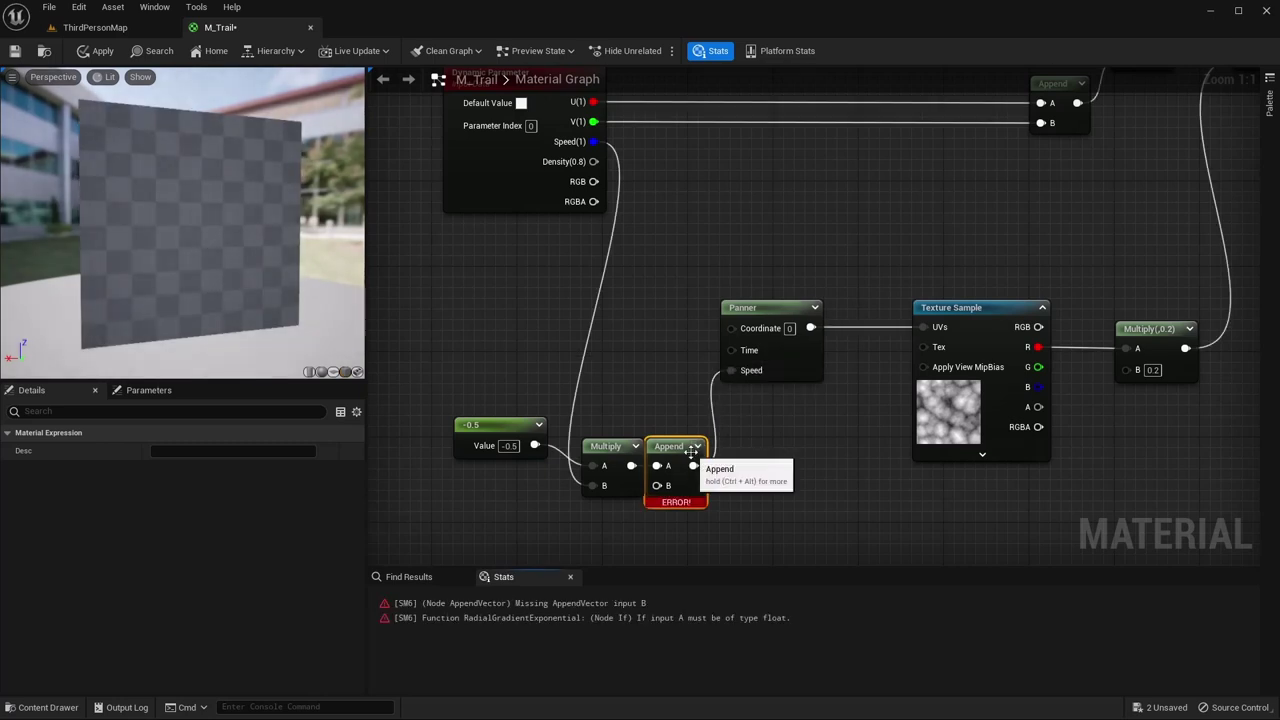
drag(695, 447, 716, 446)
click(648, 521)
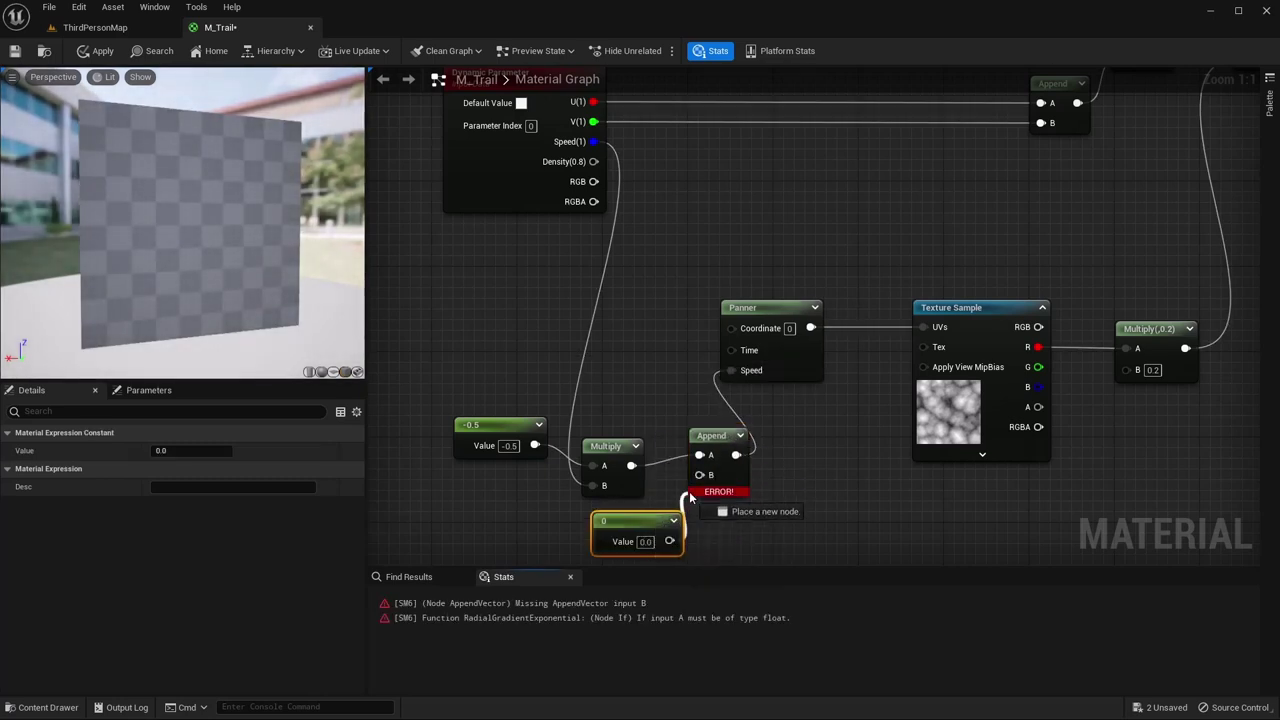
drag(704, 483, 702, 477)
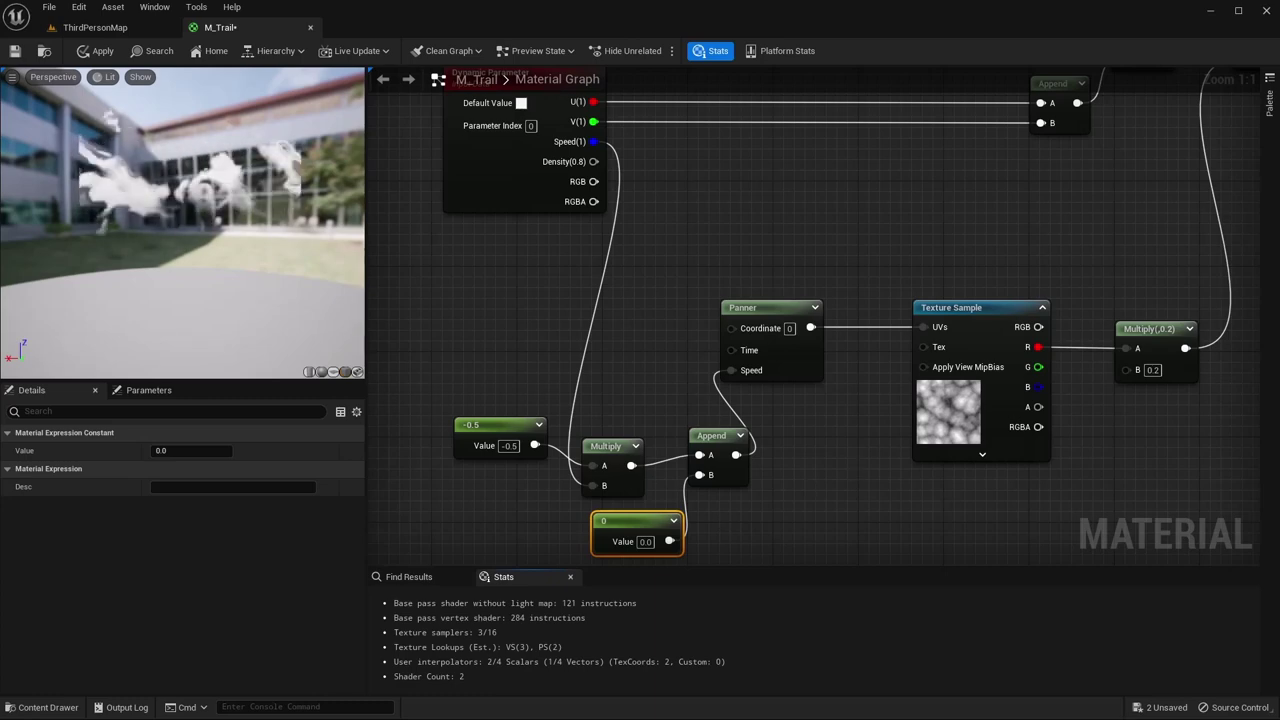
- Switch the Component Mask after the TexCoord from the G to the R channel, and apply and save the material
right_drag(885, 480, 429, 494)
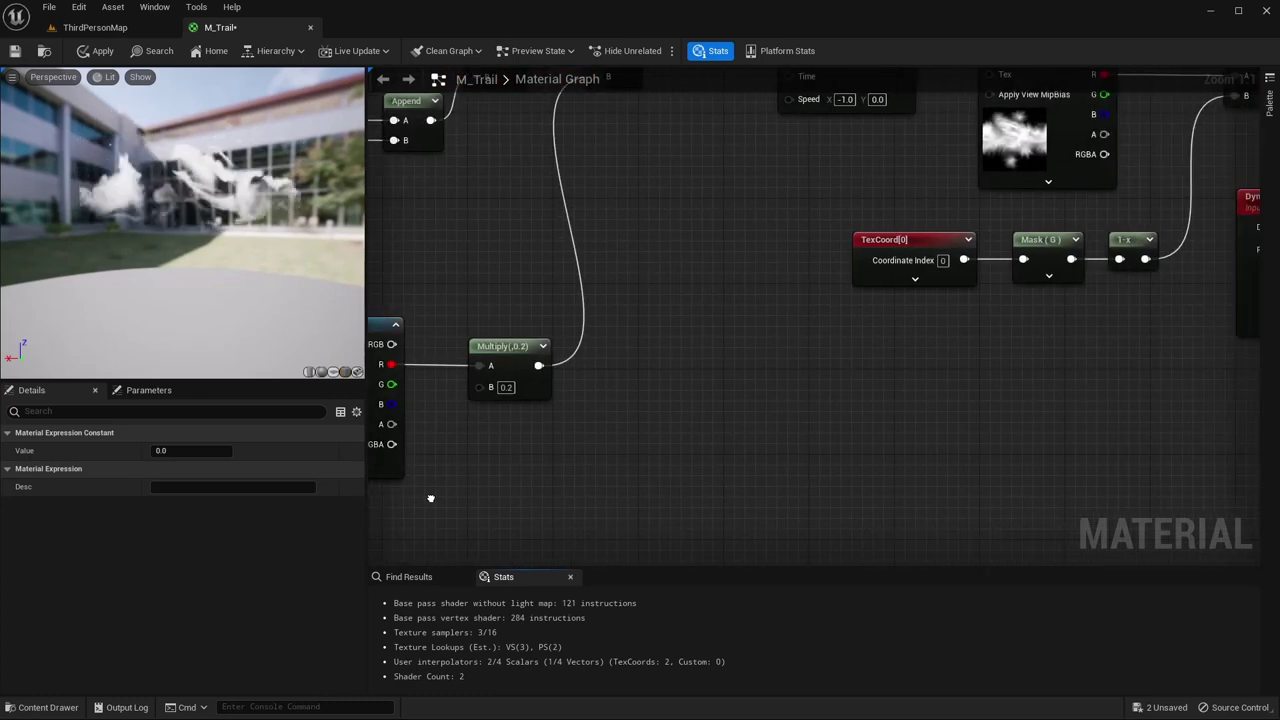
right_drag(1098, 266, 987, 380)
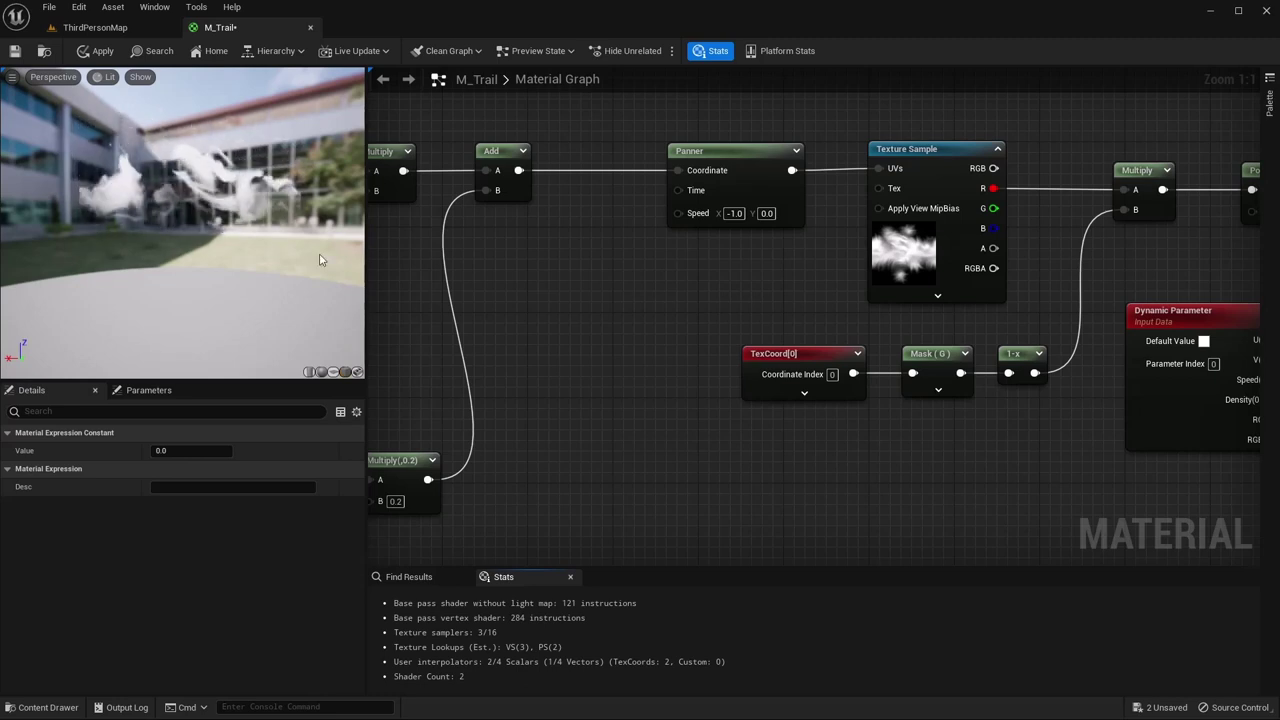
click(938, 368)
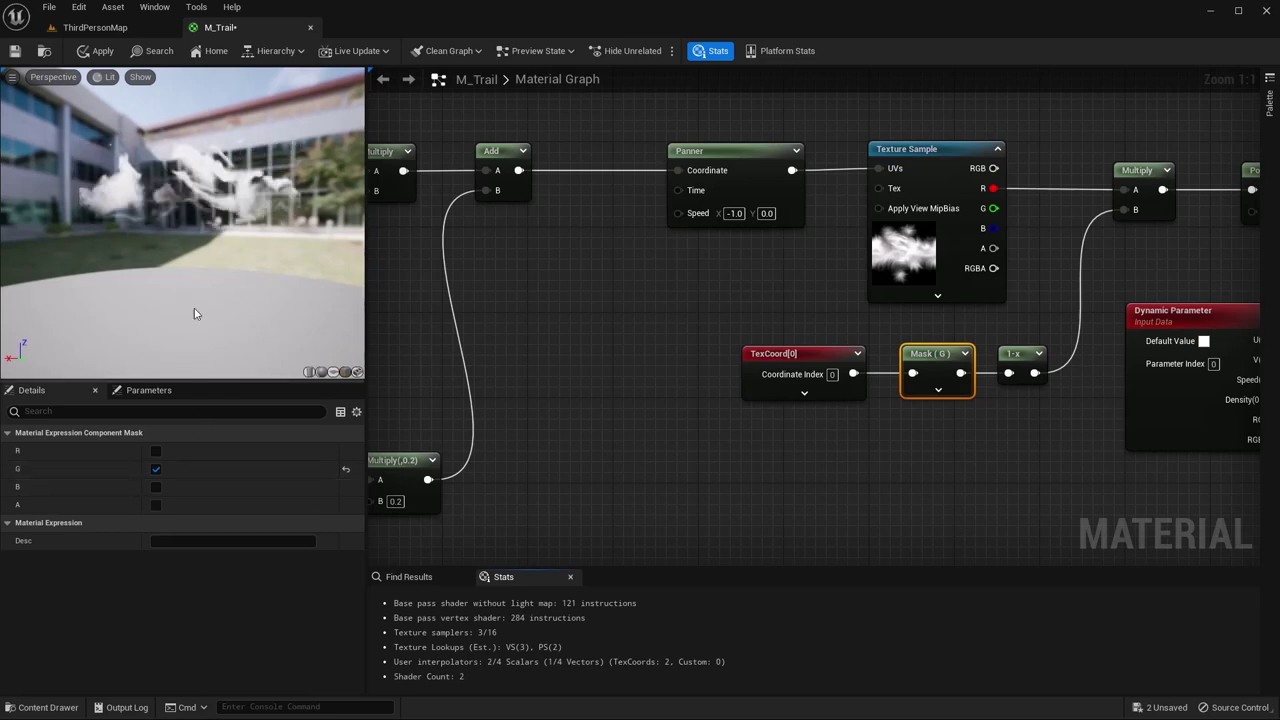
click(155, 469)
click(156, 451)
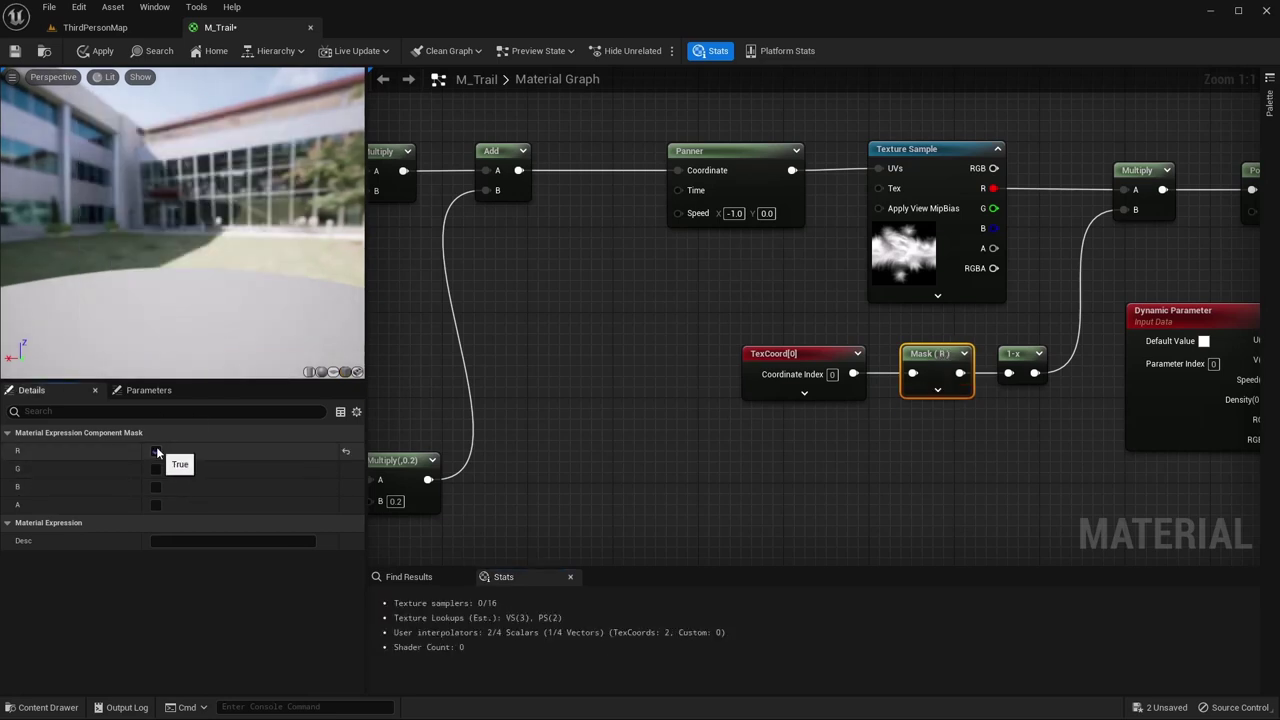
click(96, 51)
click(14, 53)
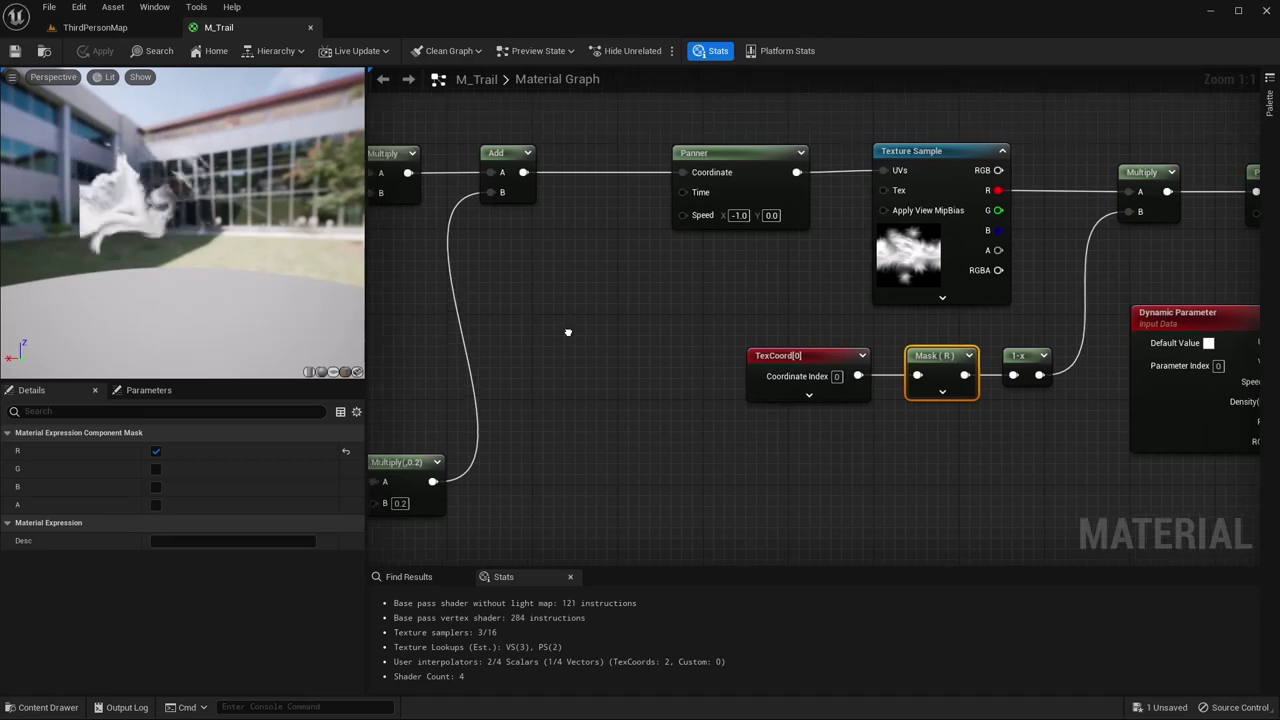
- Copy the speed Multiply, Append and 0 constant beneath the main texture's Panner and connect the copied Append to its Speed input
scroll(566, 331, down, 2)
right_drag(646, 366, 714, 327)
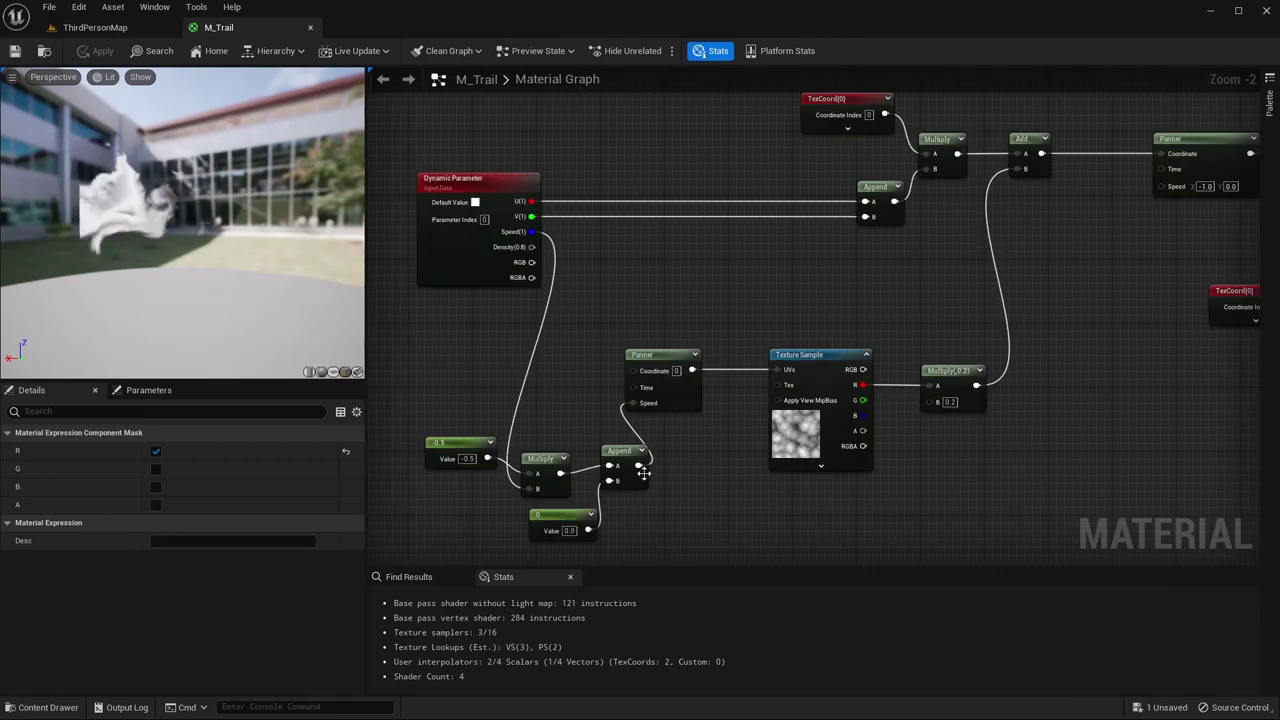
drag(669, 457, 567, 514)
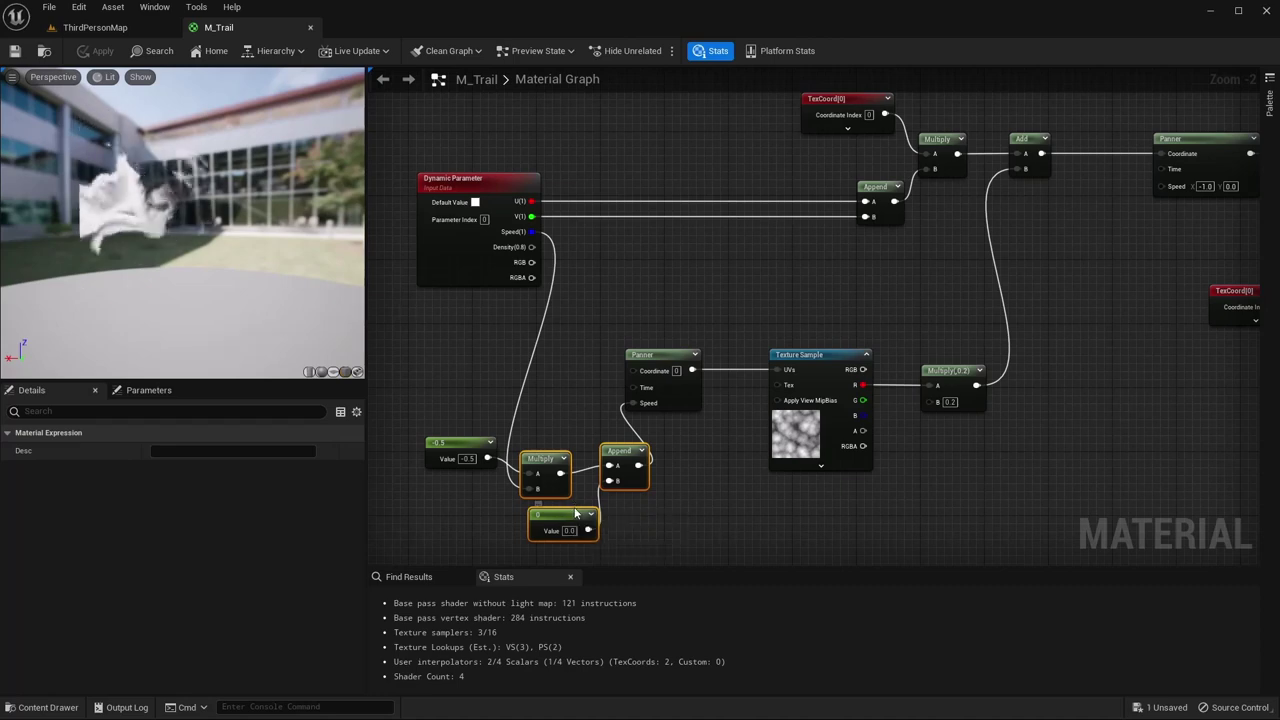
right_drag(1110, 216, 763, 258)
key(ctrl+v)
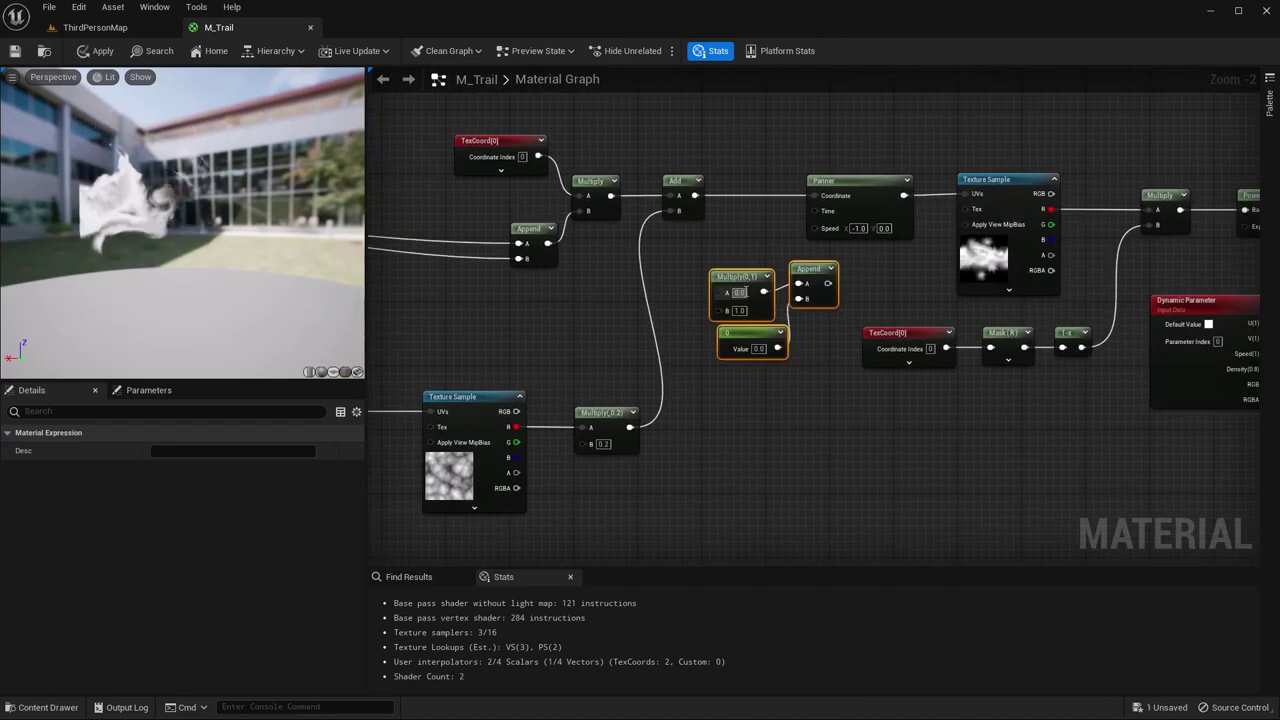
drag(829, 284, 815, 228)
right_drag(777, 406, 823, 400)
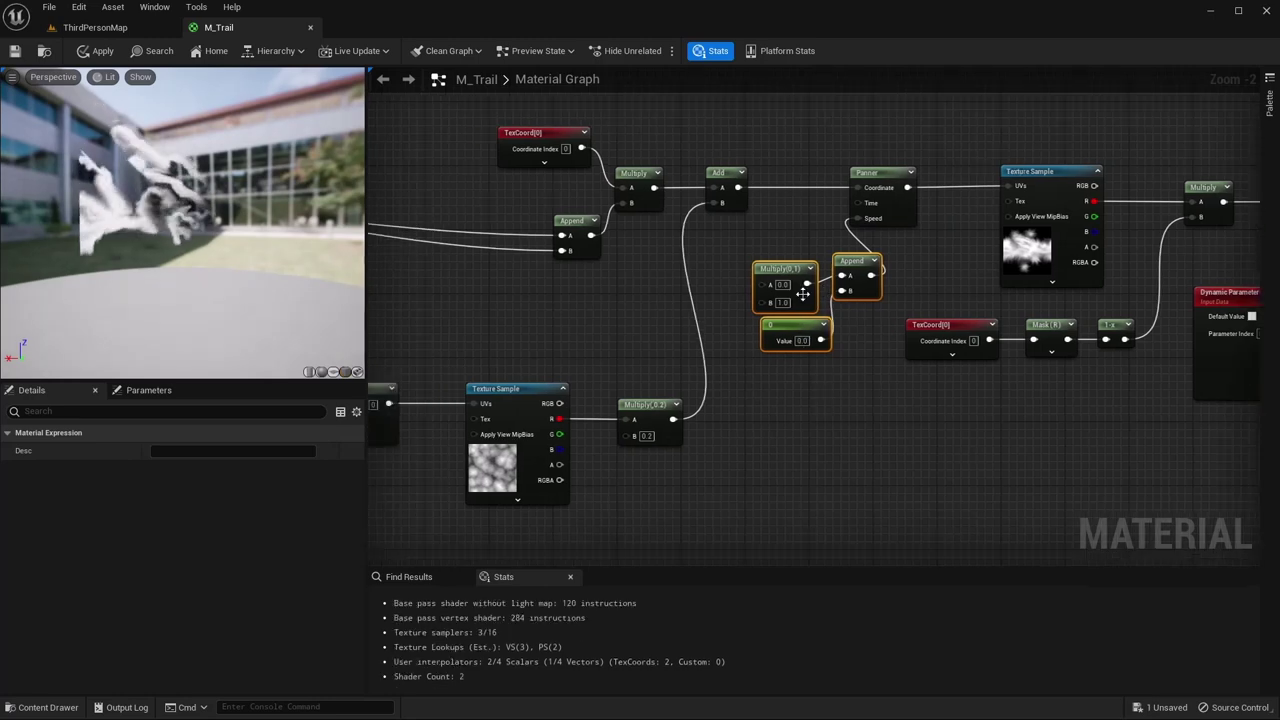
- Set the copied Multiply's B value to -1 and connect the Dynamic Parameter's Speed output to its A input
scroll(823, 400, up, 2)
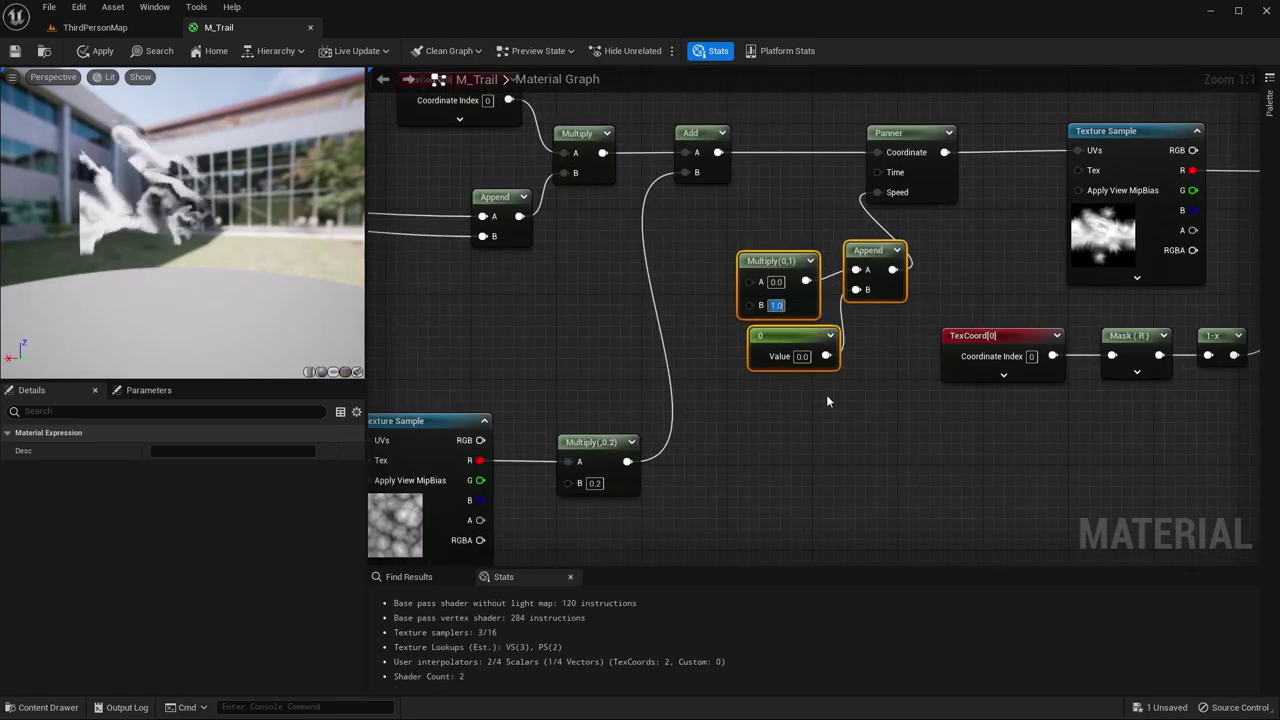
text(-1)
key(Return)
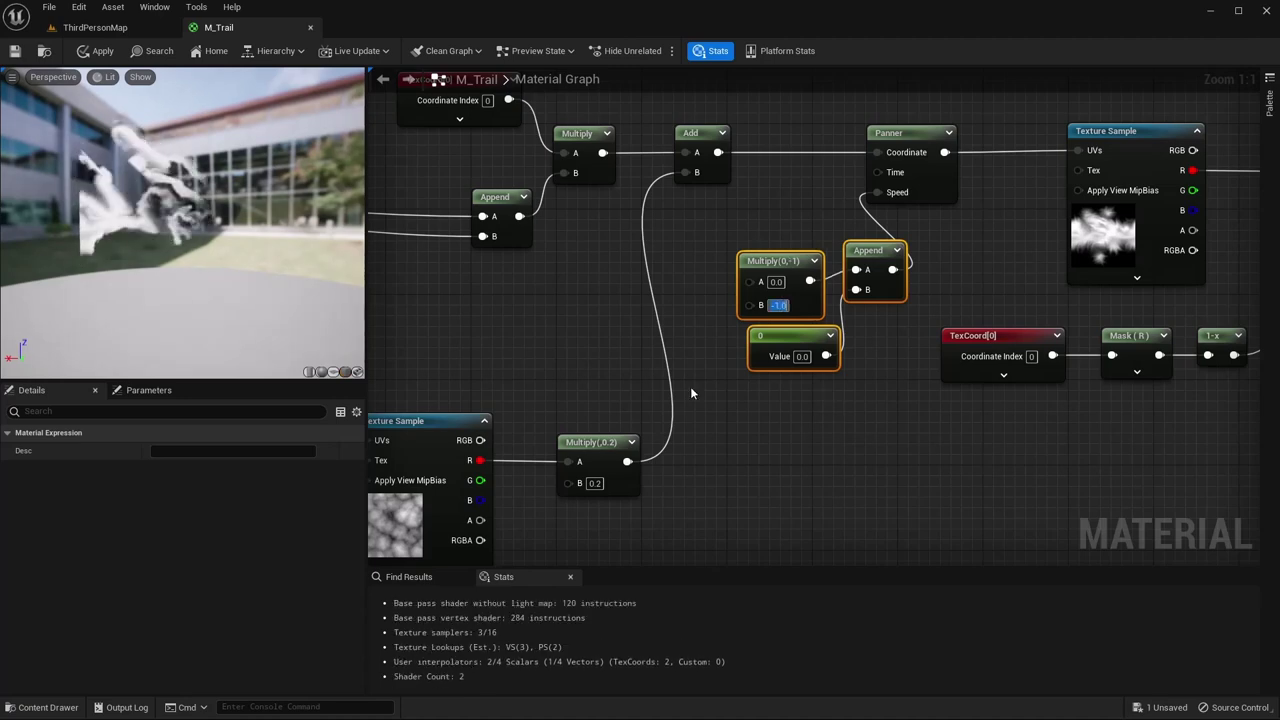
right_drag(690, 386, 890, 395)
scroll(720, 342, down, 4)
right_drag(720, 342, 837, 340)
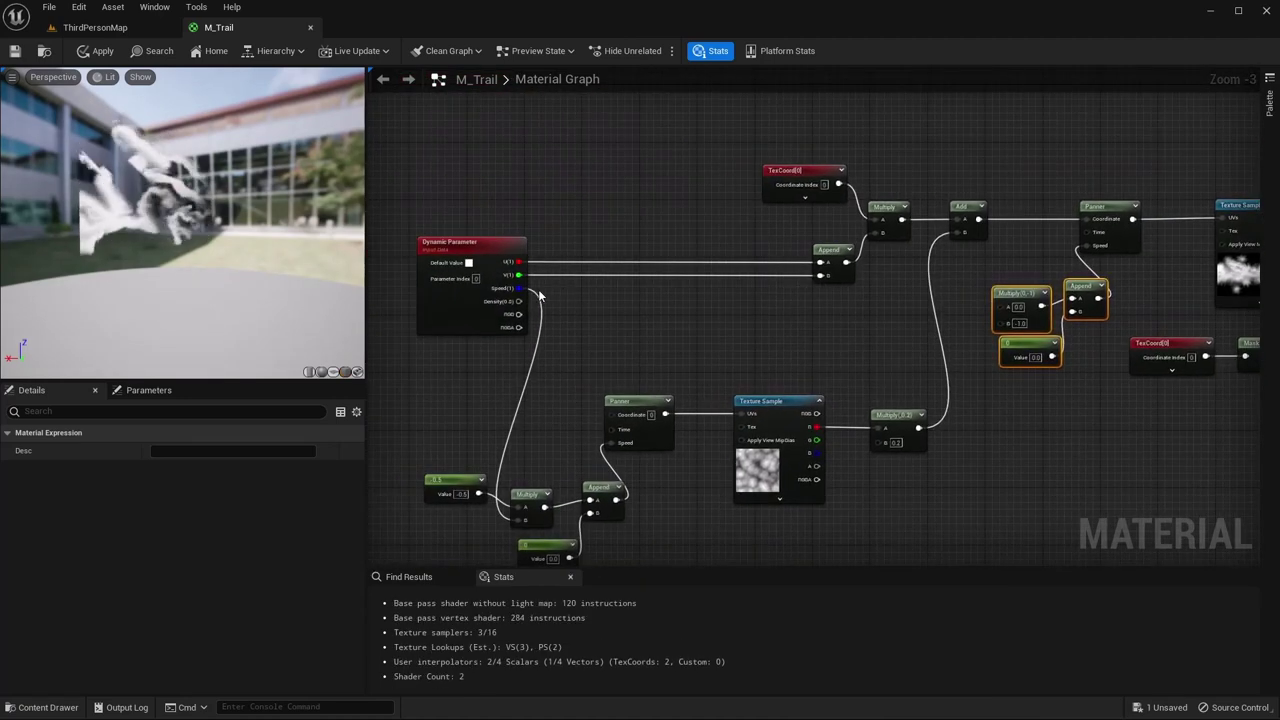
drag(519, 288, 999, 306)
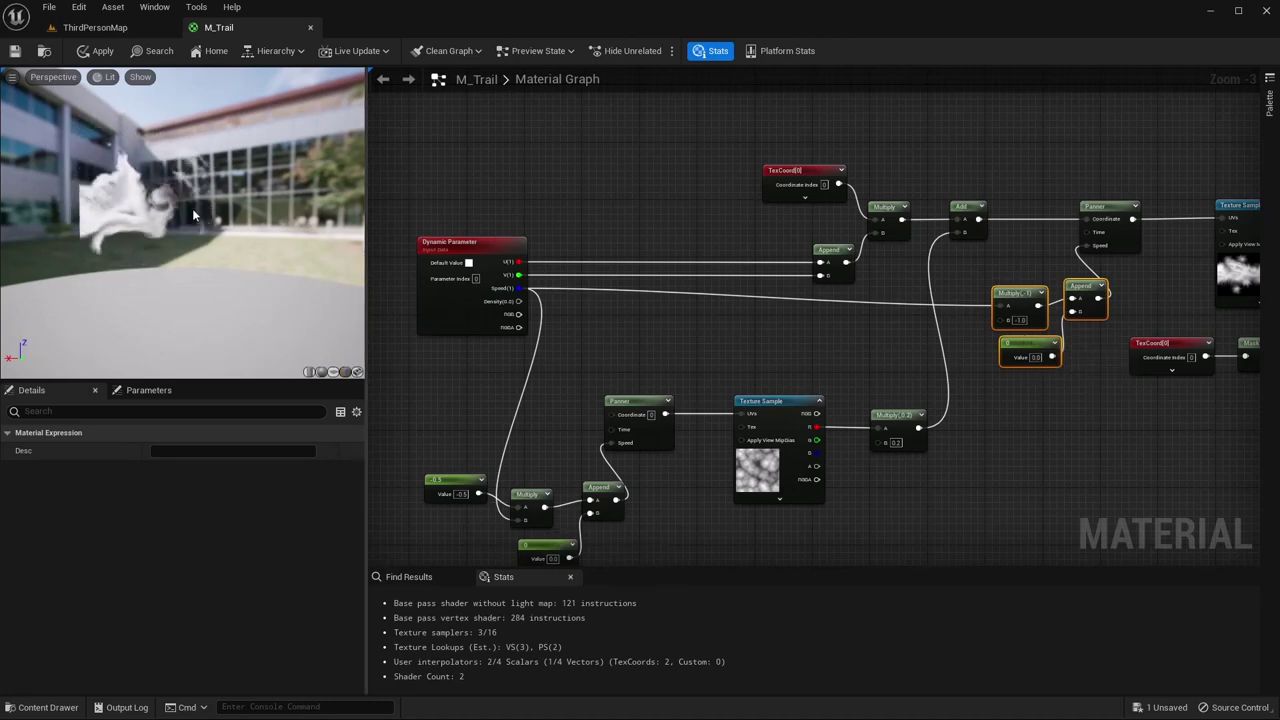
- Save the M_Trail material and close its editor
scroll(728, 340, down, 1)
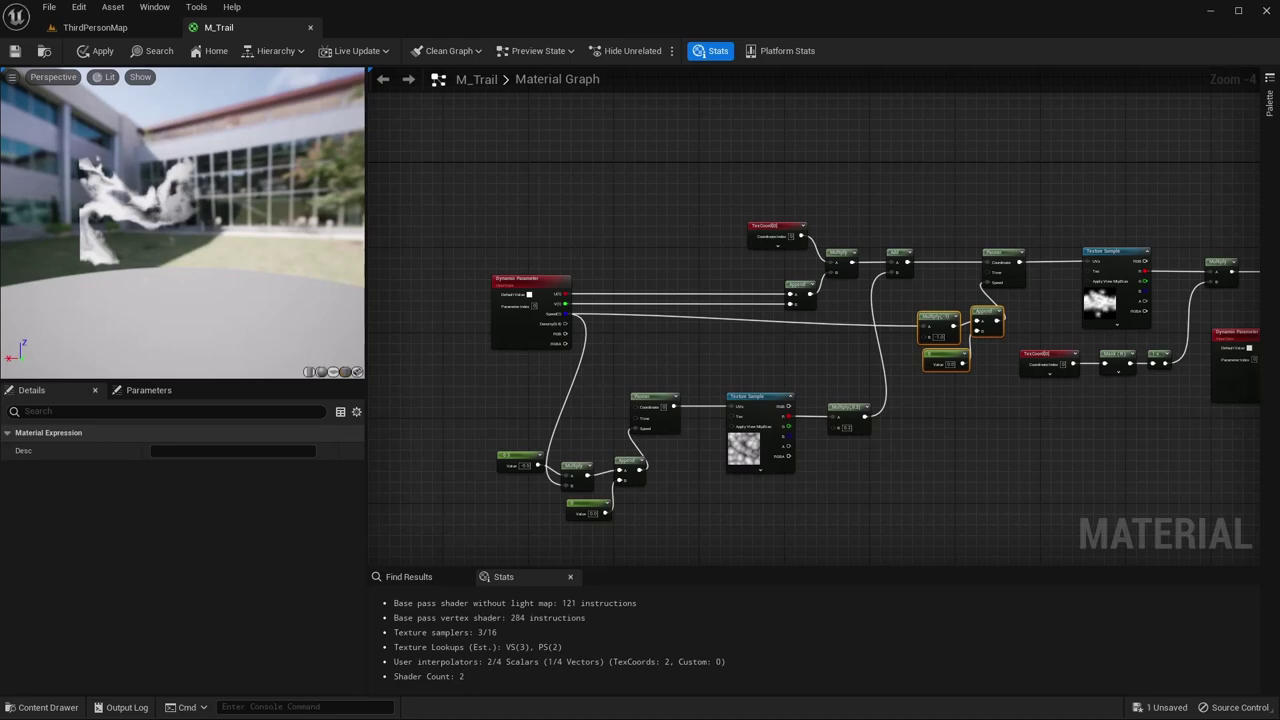
right_drag(1190, 460, 683, 370)
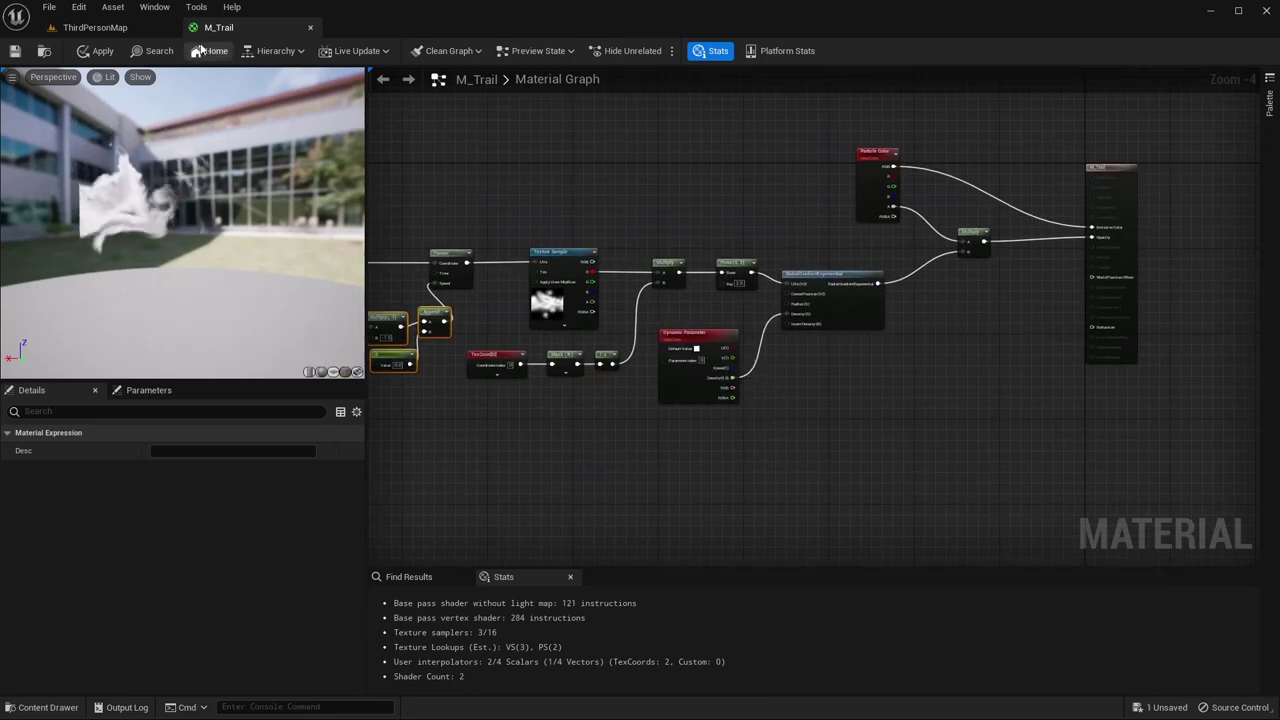
click(16, 56)
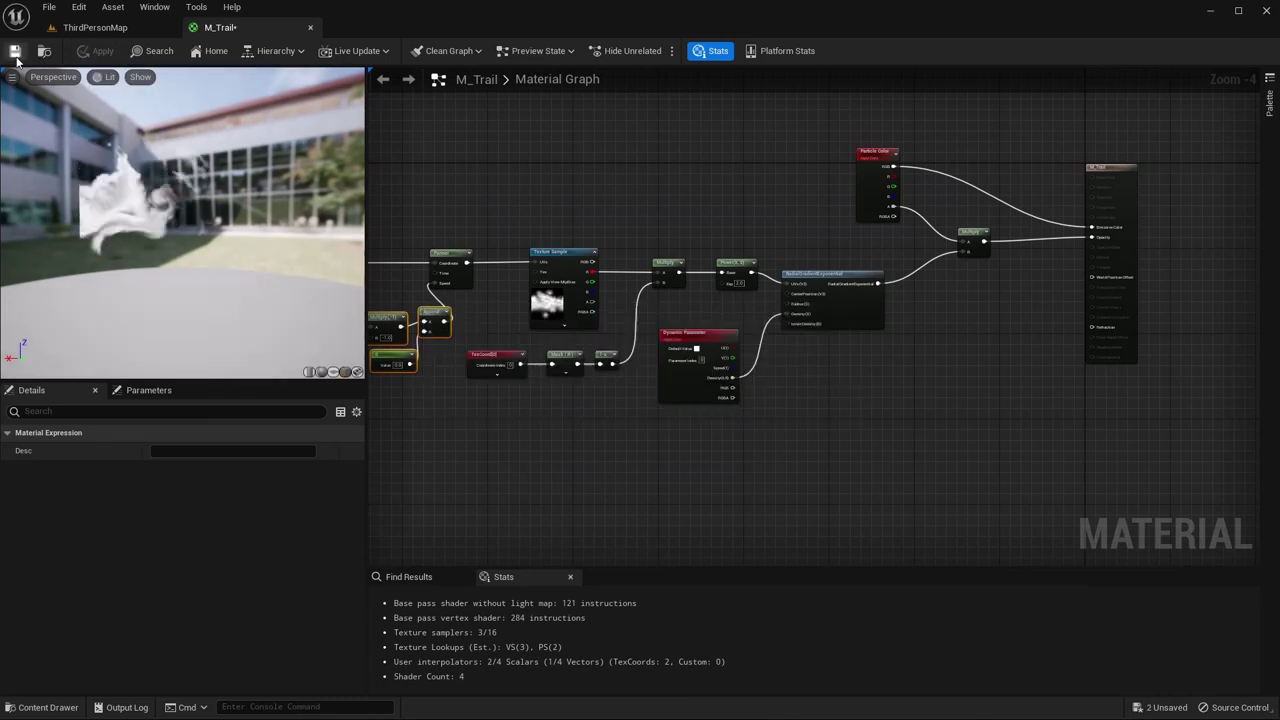
click(310, 27)
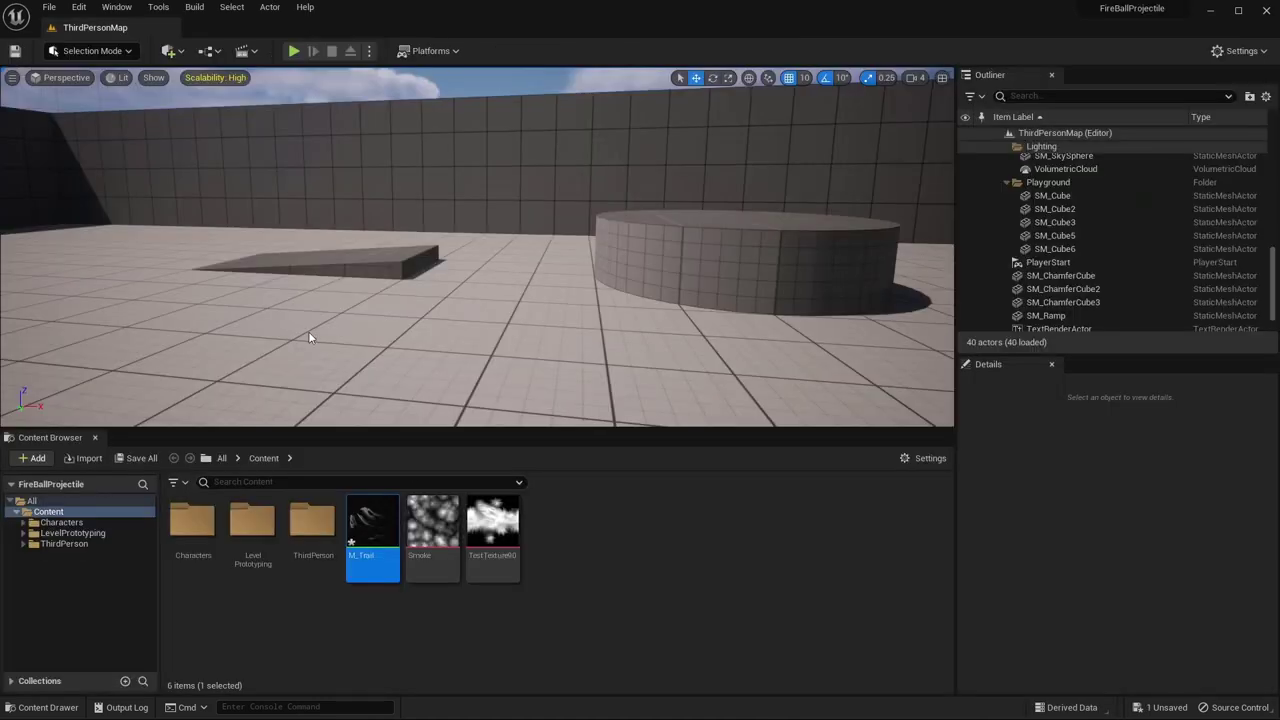
- Create a material named M_Smoke in the Content folder and open it for editing
right_click(542, 538)
click(590, 232)
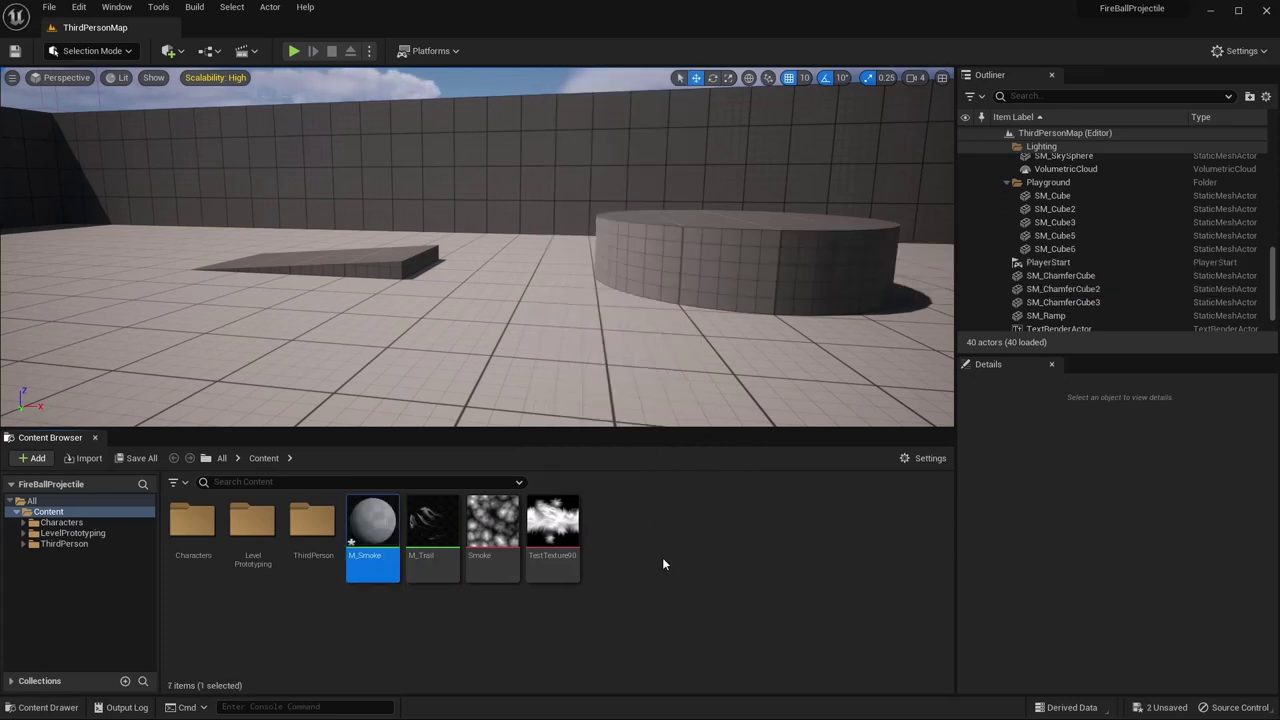
double_click(368, 532)
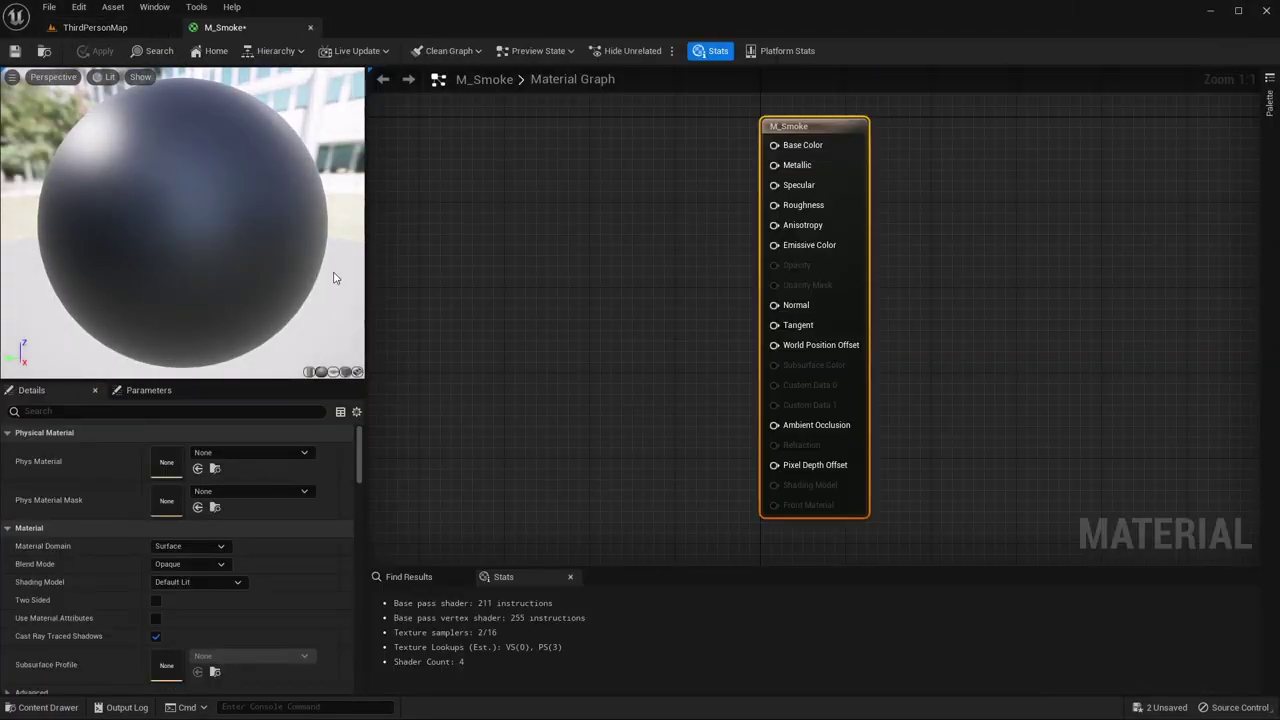
- Add a Particle Color node beside the M_Smoke output node and an empty Texture Sample node below it
right_click(501, 184)
text(particle)
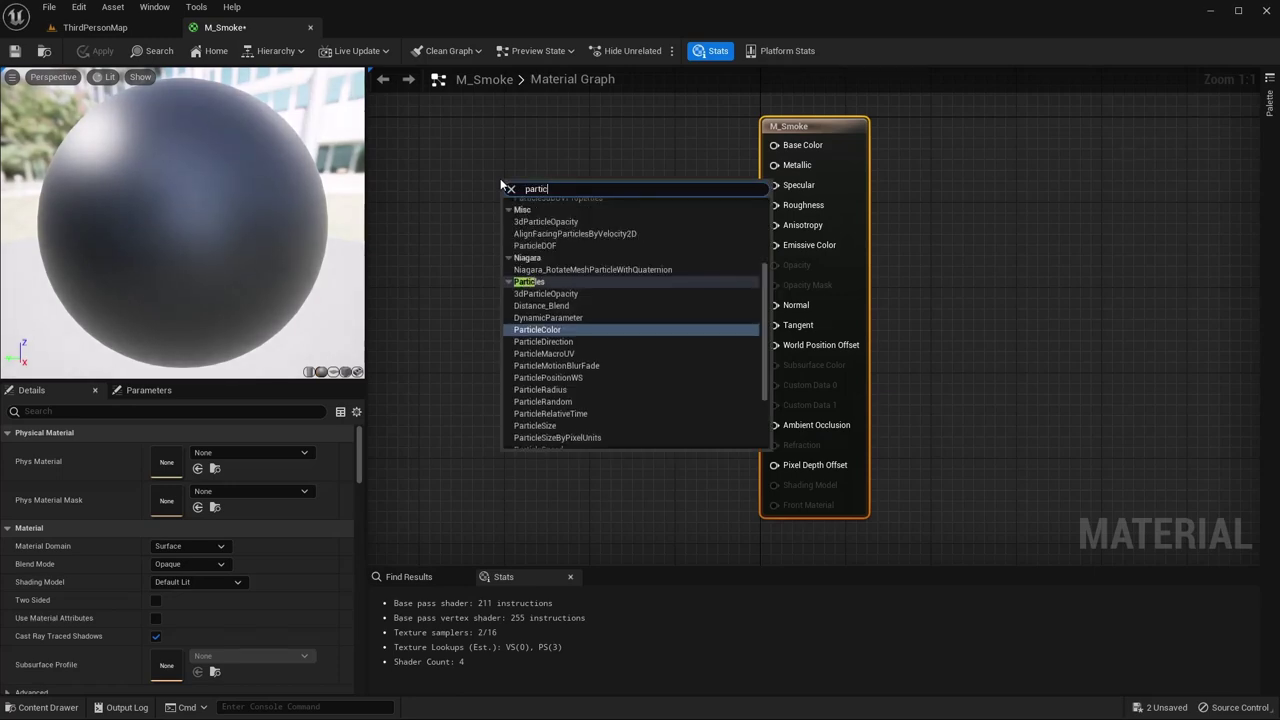
key(Return)
drag(508, 186, 439, 117)
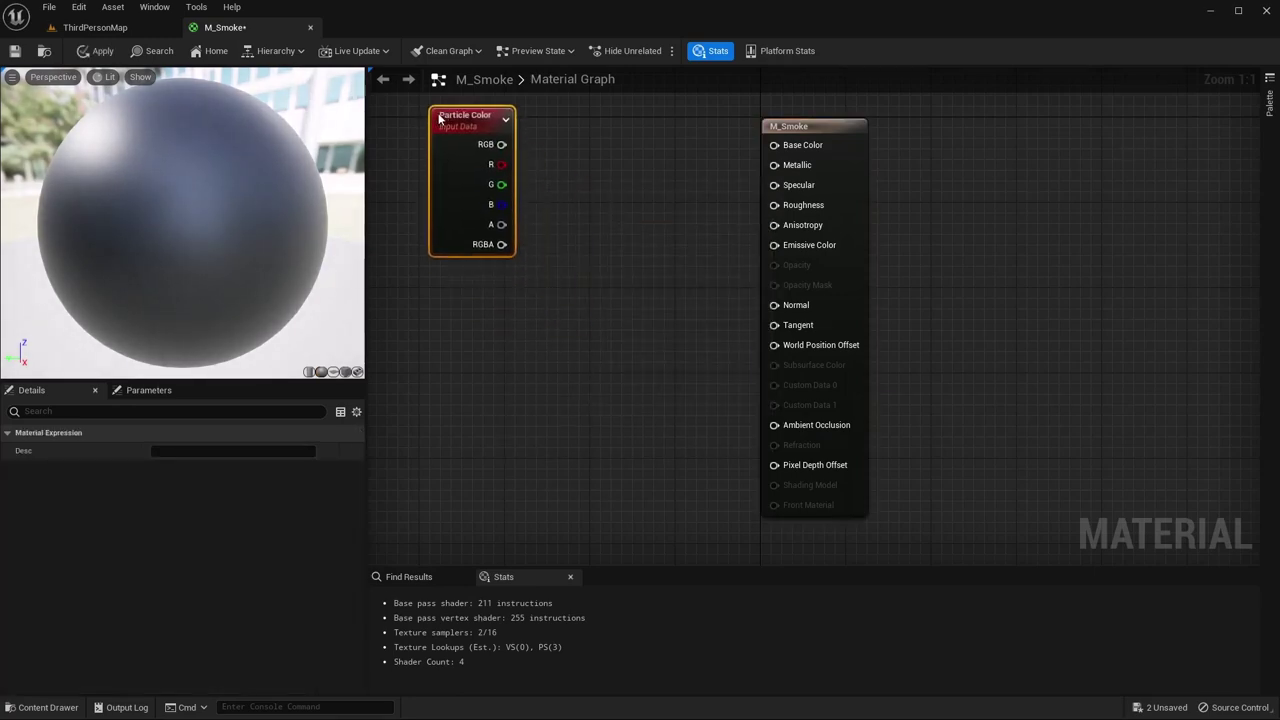
right_drag(549, 403, 726, 341)
right_click(477, 298)
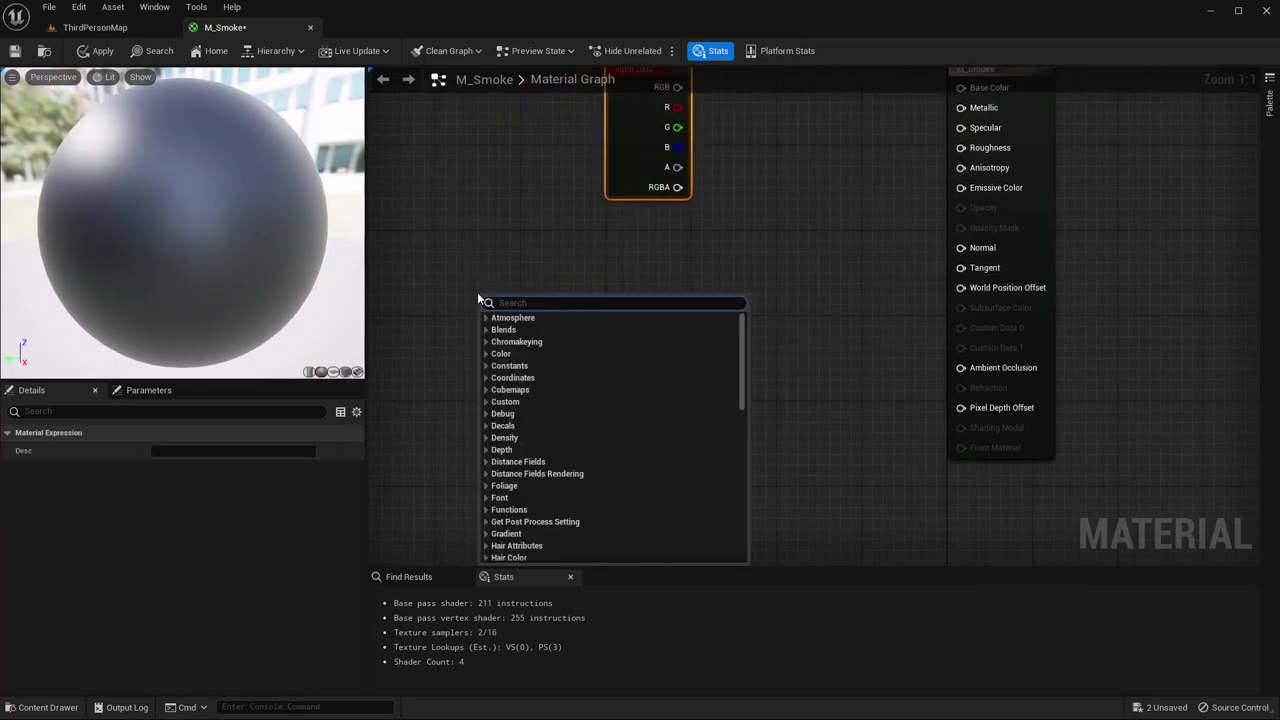
text(text)
click(527, 438)
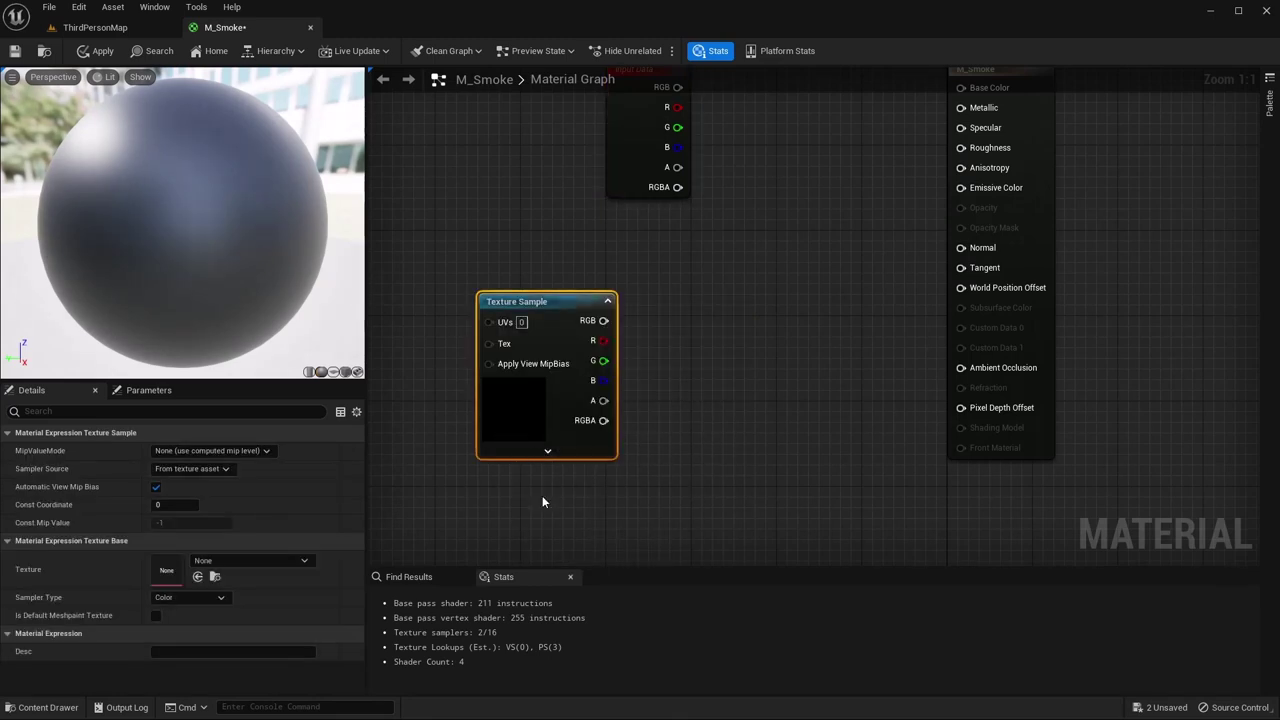
- Add a RadialGradientExponential node to the M_Smoke graph and place it below the Texture Sample node
right_drag(542, 502, 520, 369)
right_click(496, 380)
text(rad)
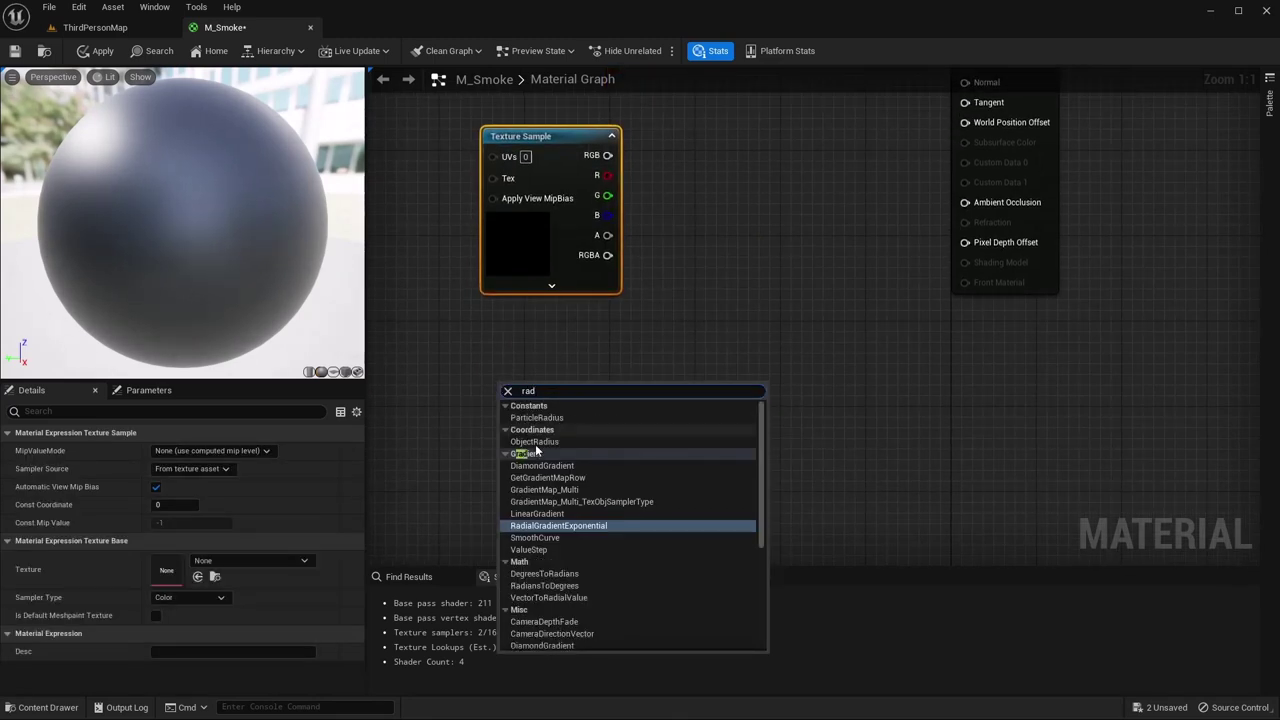
click(548, 525)
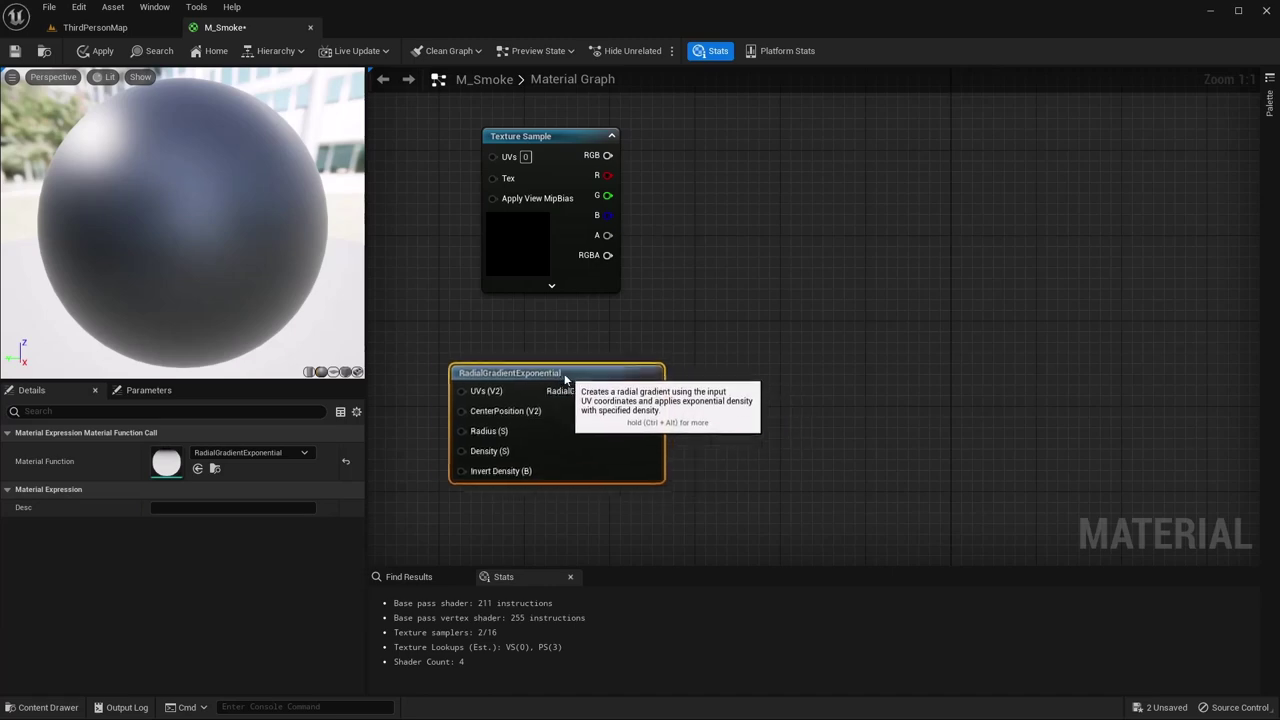
drag(590, 392, 525, 367)
- Assign the Smoke texture to the Texture Sample node
click(550, 137)
click(251, 563)
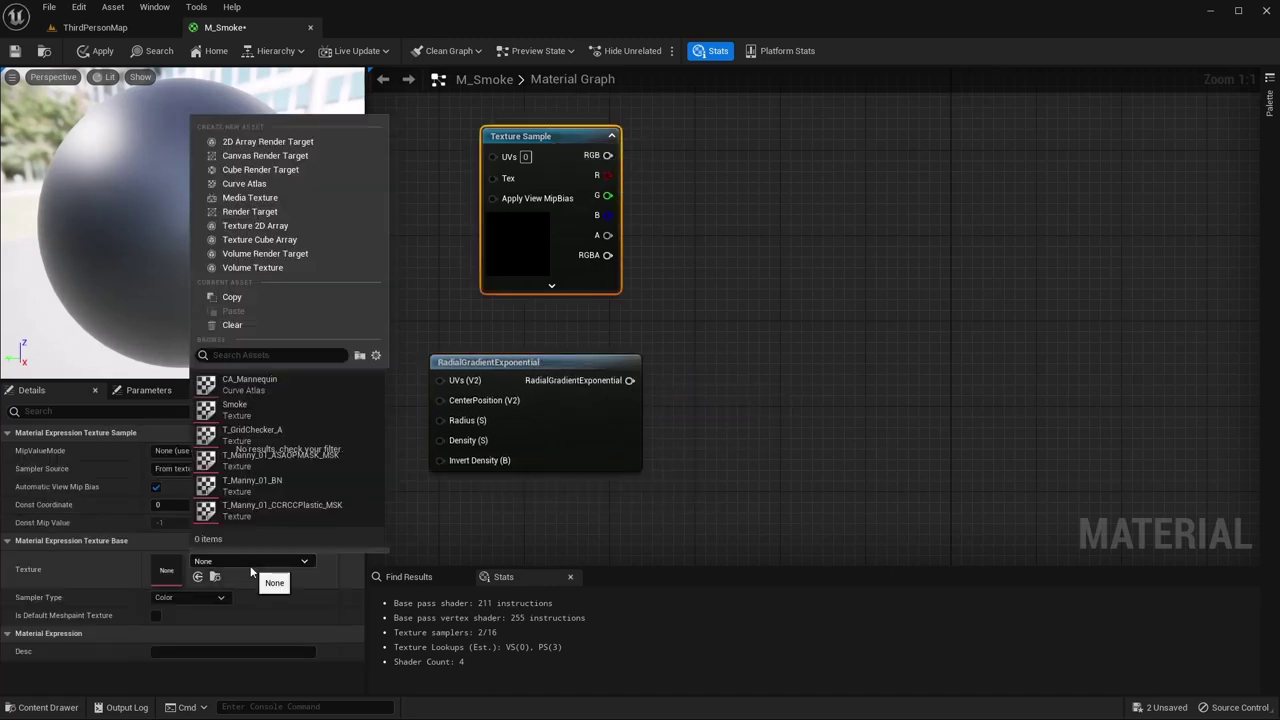
click(253, 414)
- Multiply the Texture Sample's R output by the RadialGradientExponential output using a new Multiply node
right_drag(736, 361, 702, 374)
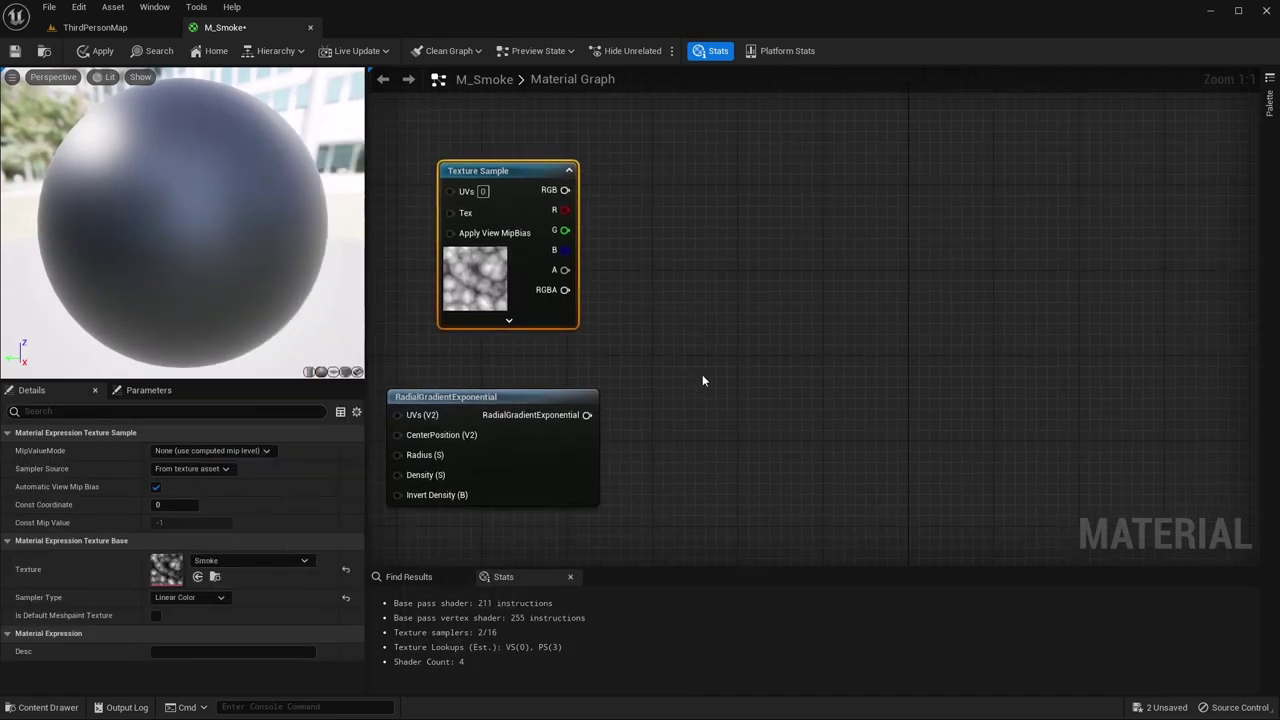
drag(564, 210, 660, 289)
text(mult)
key(Return)
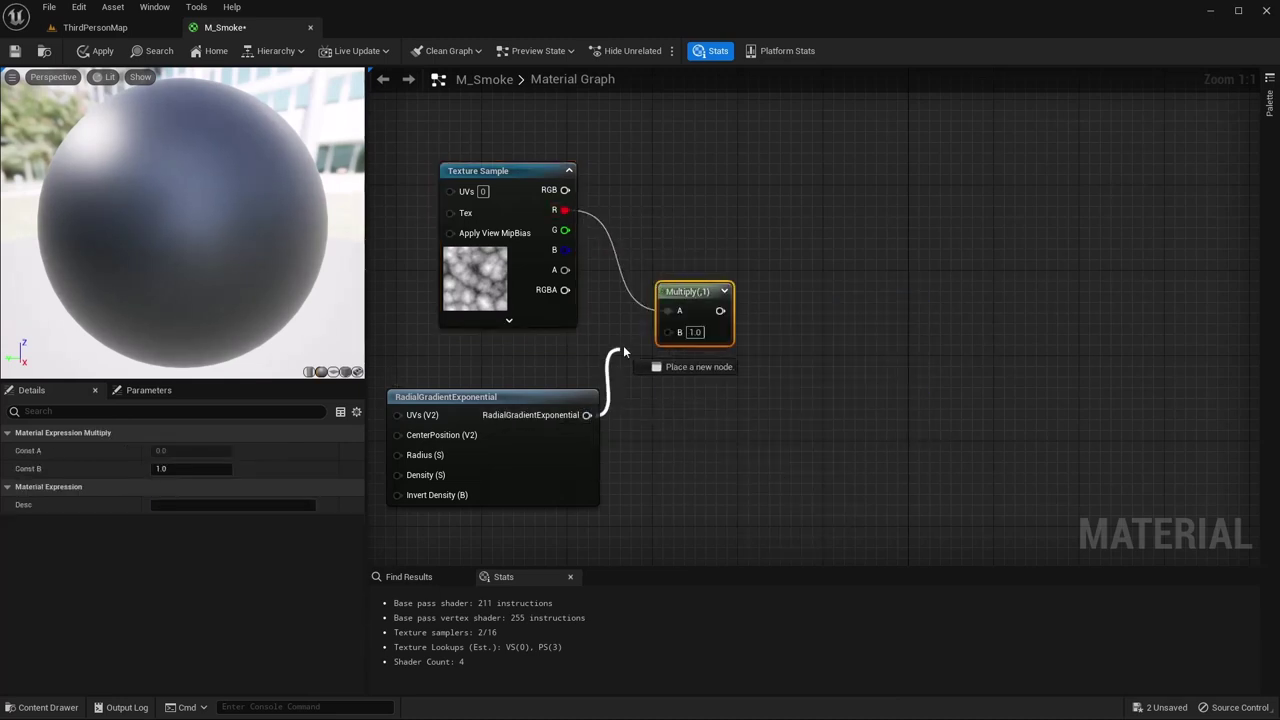
- Multiply the Particle Color's RGB by the smoke-gradient Multiply result and connect the product to Emissive Color
scroll(680, 310, down, 2)
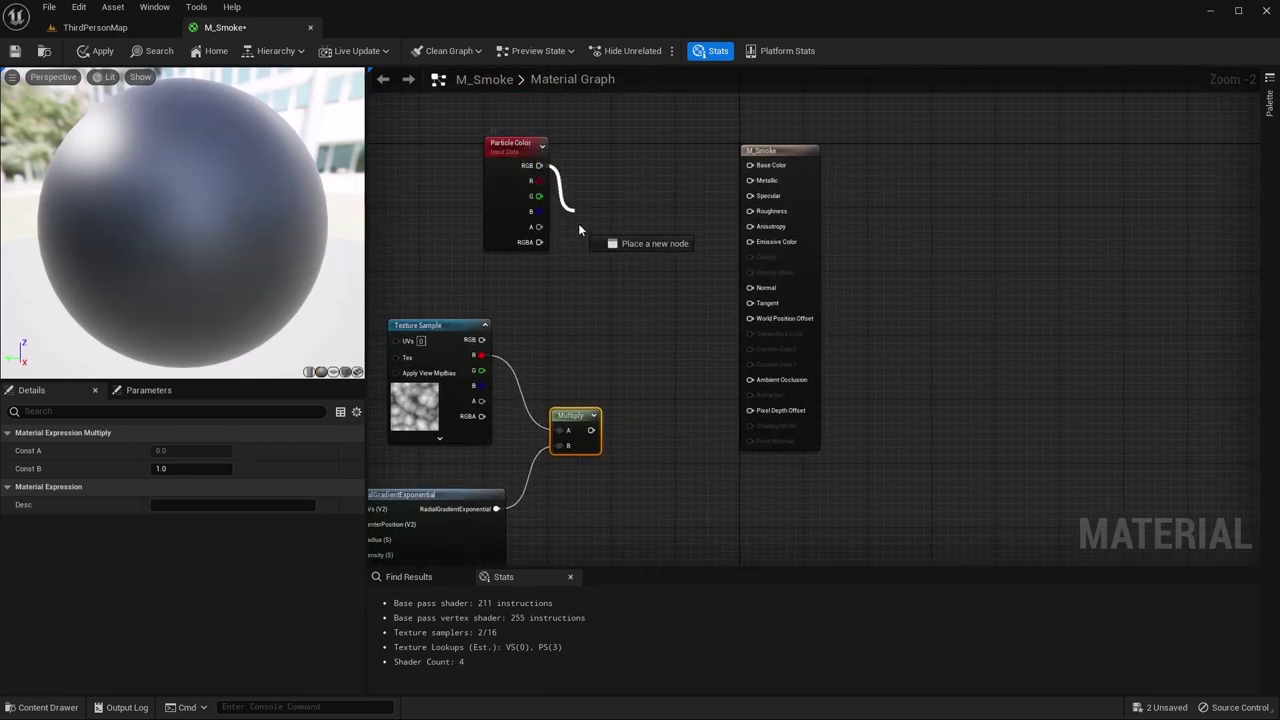
drag(628, 257, 630, 222)
text(mult)
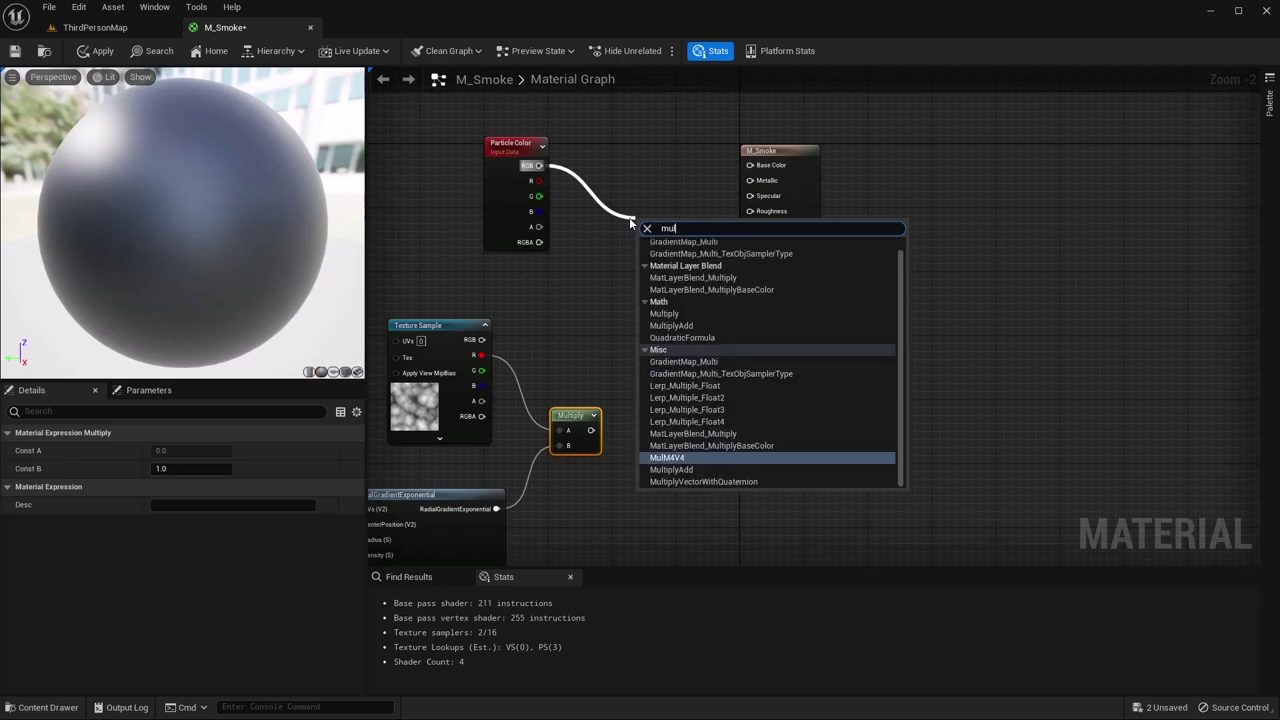
key(Return)
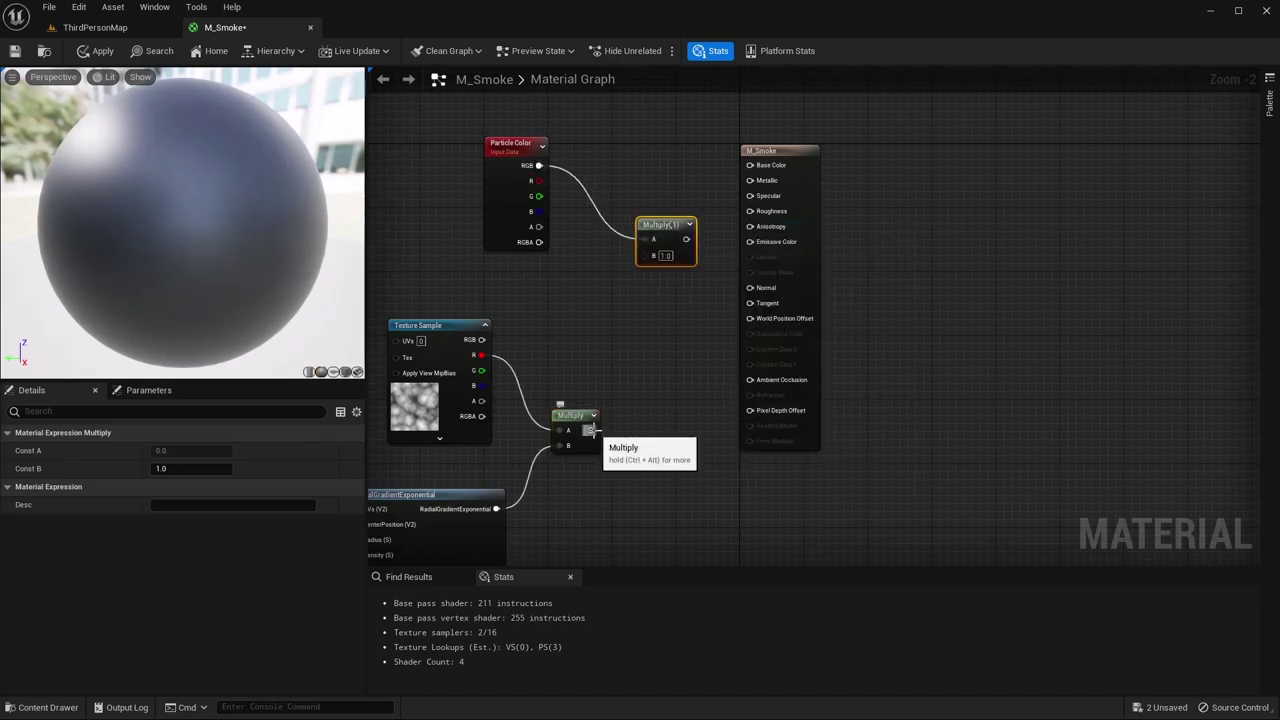
drag(637, 285, 644, 257)
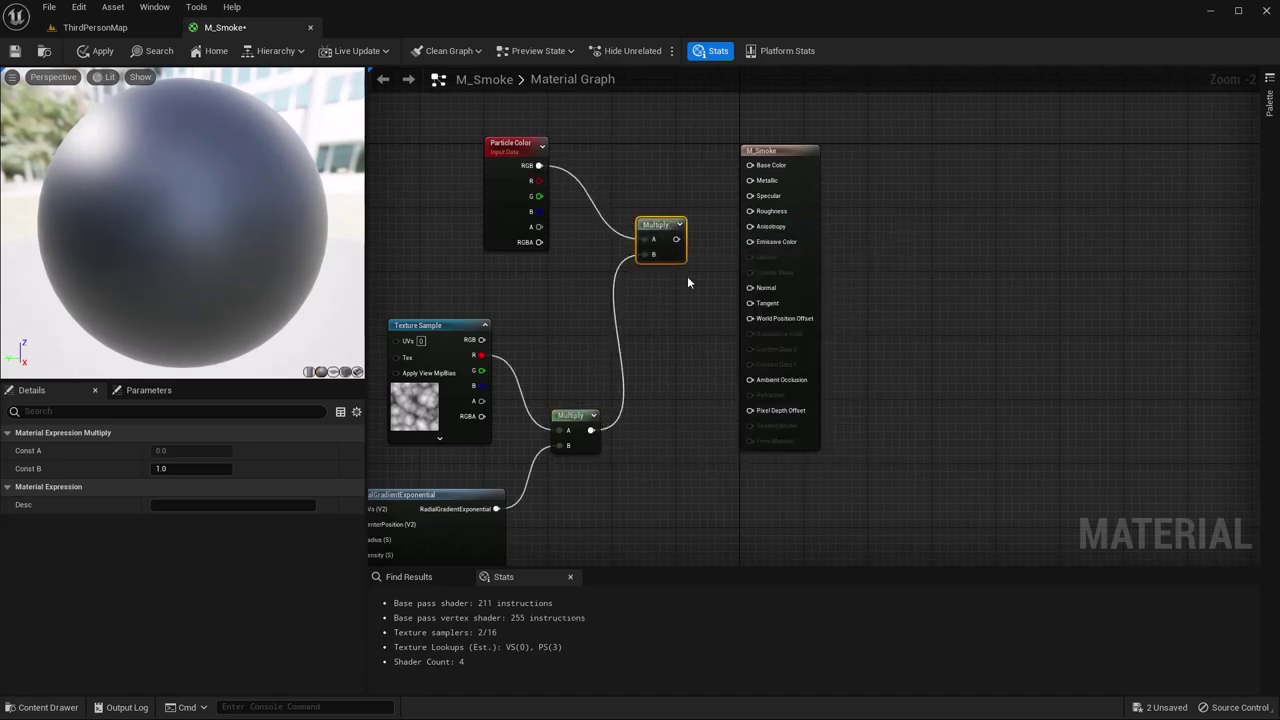
drag(750, 242, 752, 242)
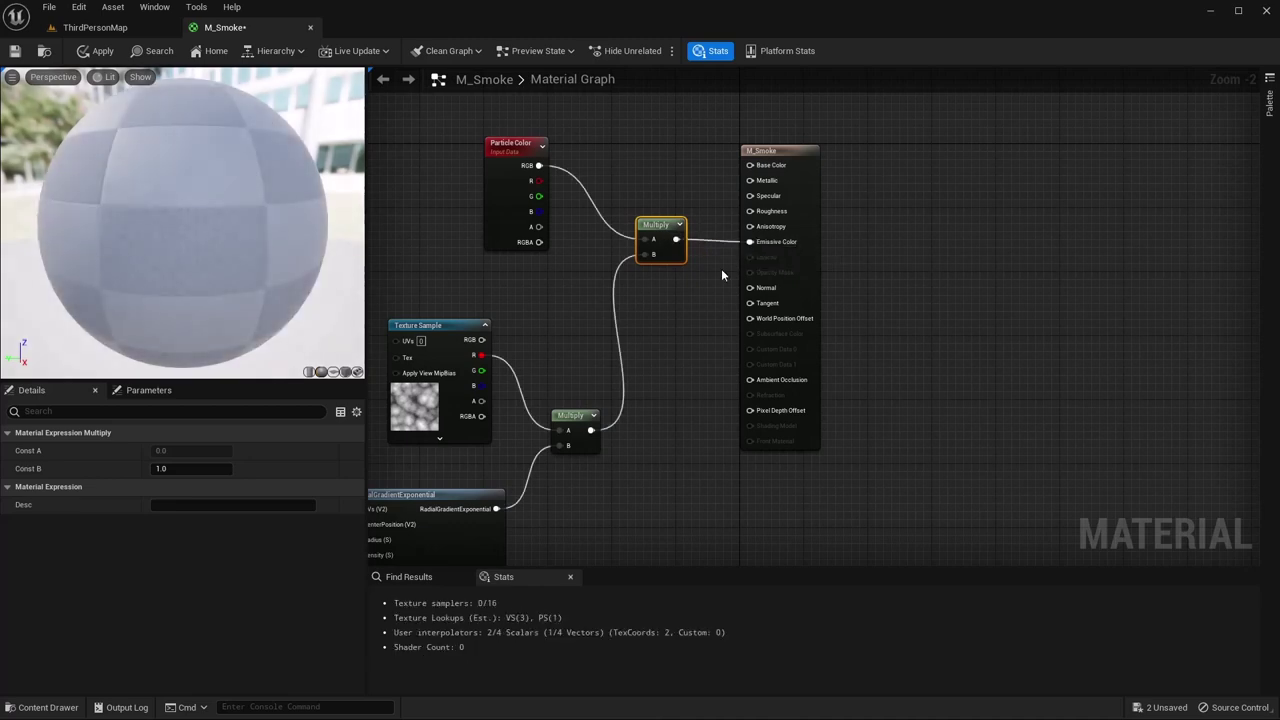
- Set the M_Smoke material's Blend Mode to Translucent and its Shading Model to Unlit
click(795, 152)
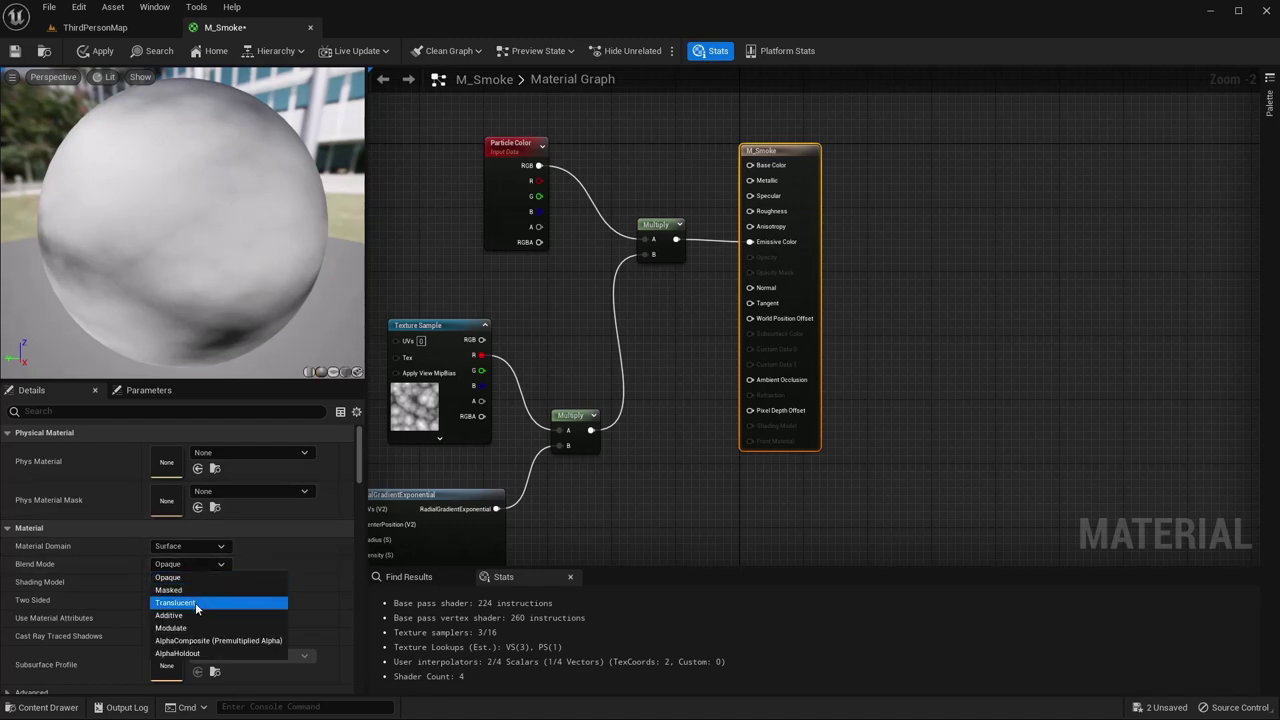
click(195, 602)
click(193, 583)
click(182, 421)
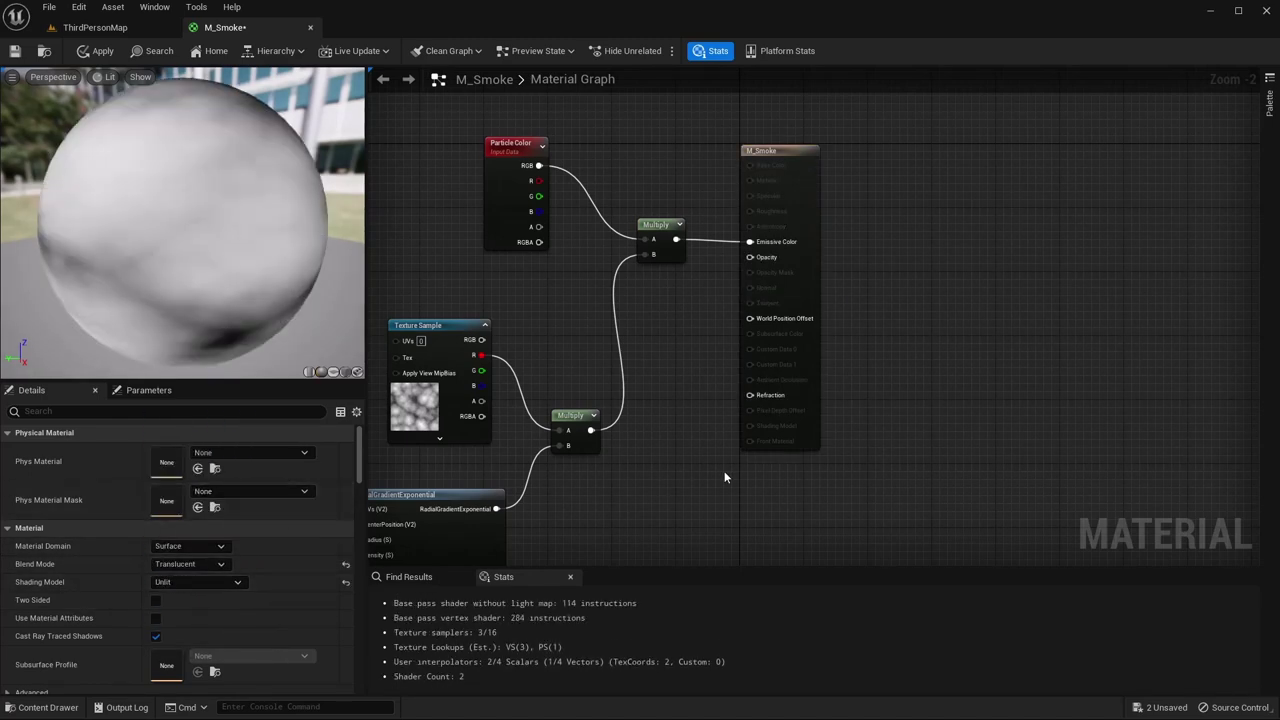
- Multiply the Particle Color's alpha by the smoke-gradient result, feed it into Opacity, and place the node under the emissive Multiply
right_drag(692, 480, 792, 432)
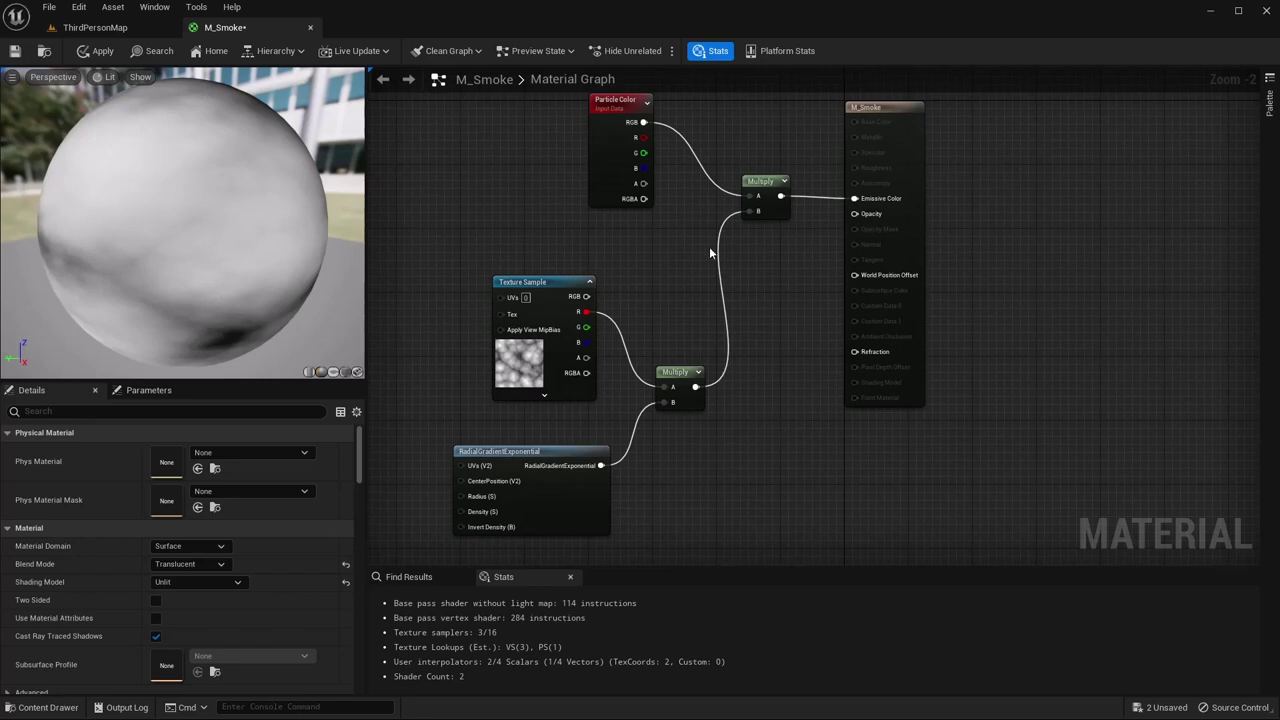
drag(683, 270, 688, 272)
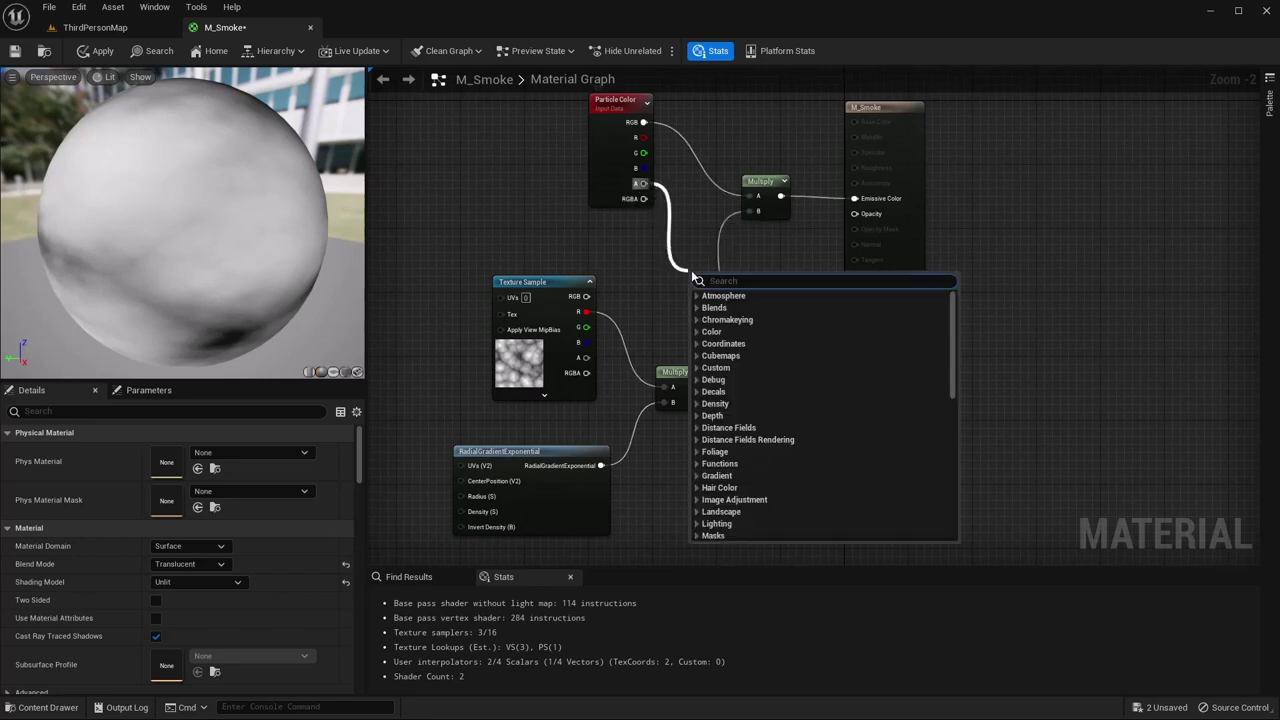
text(multiply)
key(Return)
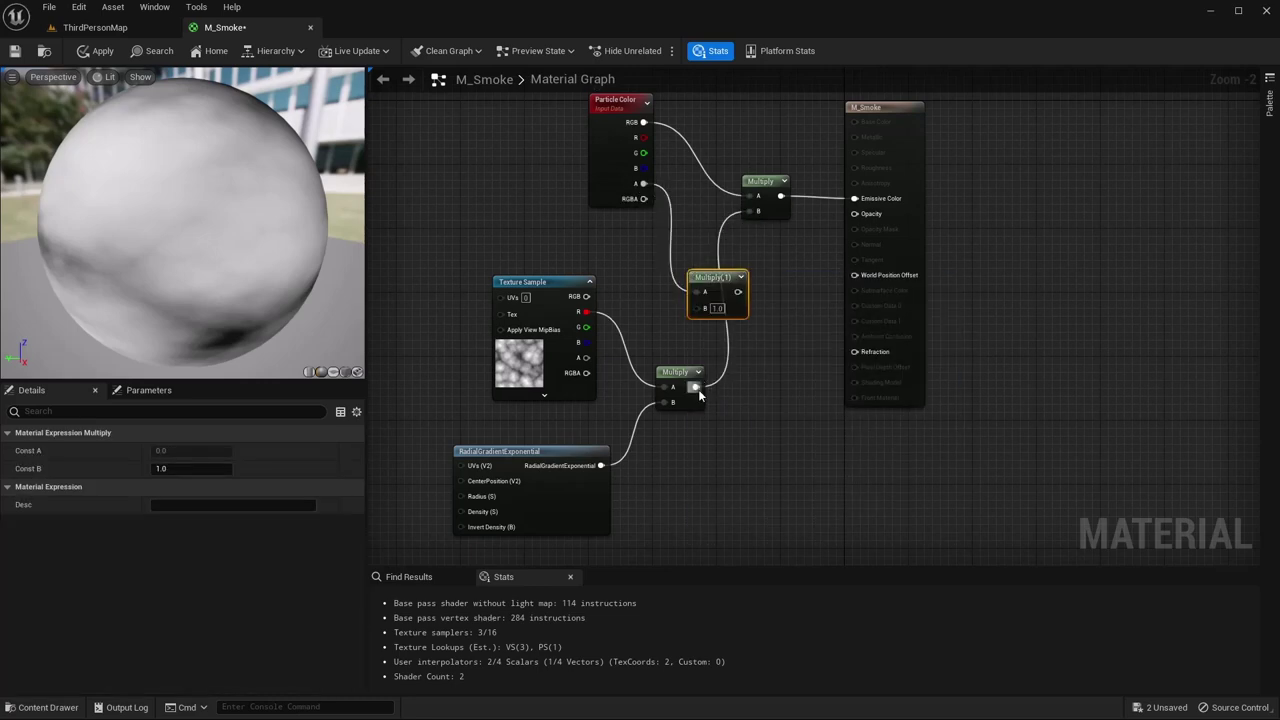
drag(693, 316, 697, 308)
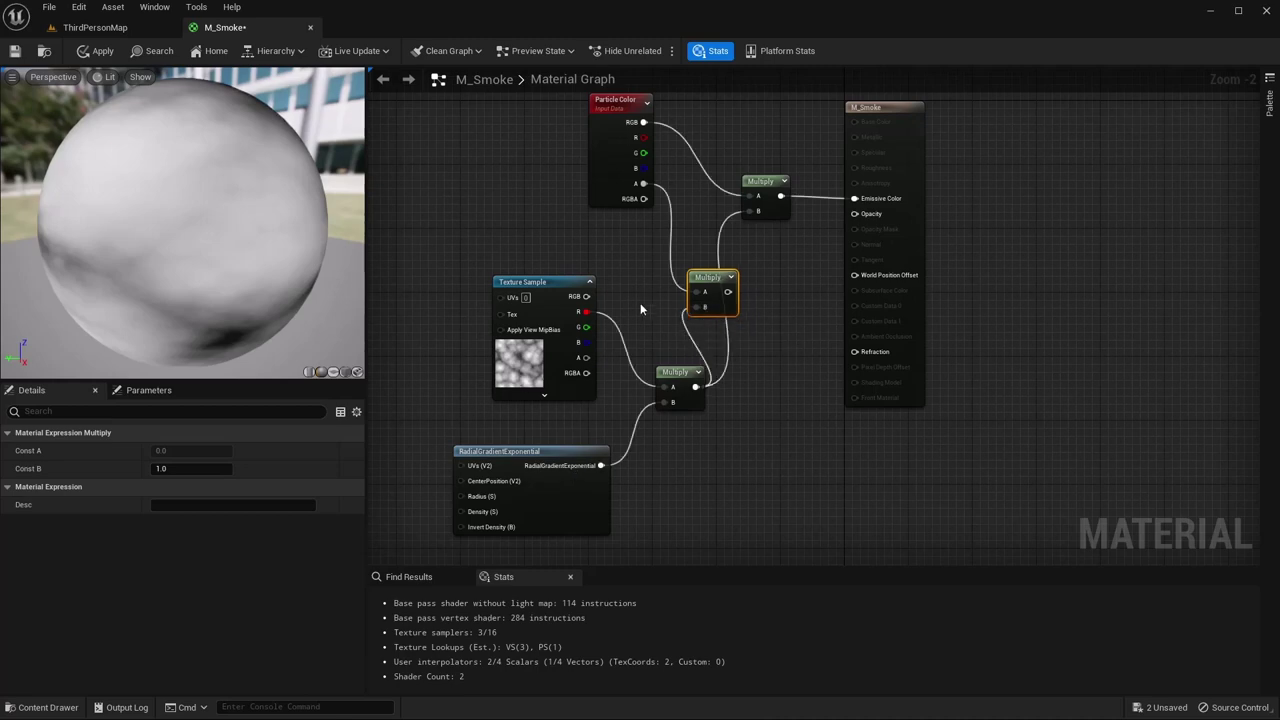
drag(858, 222, 856, 215)
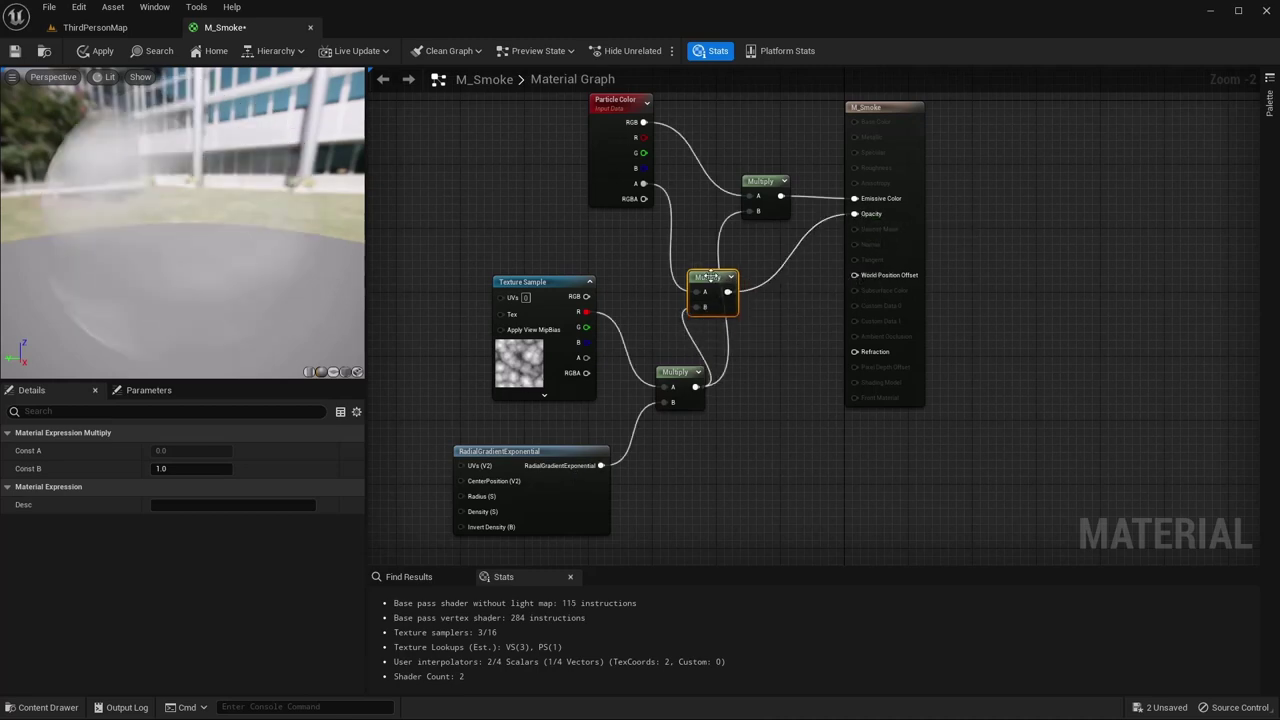
drag(705, 281, 757, 256)
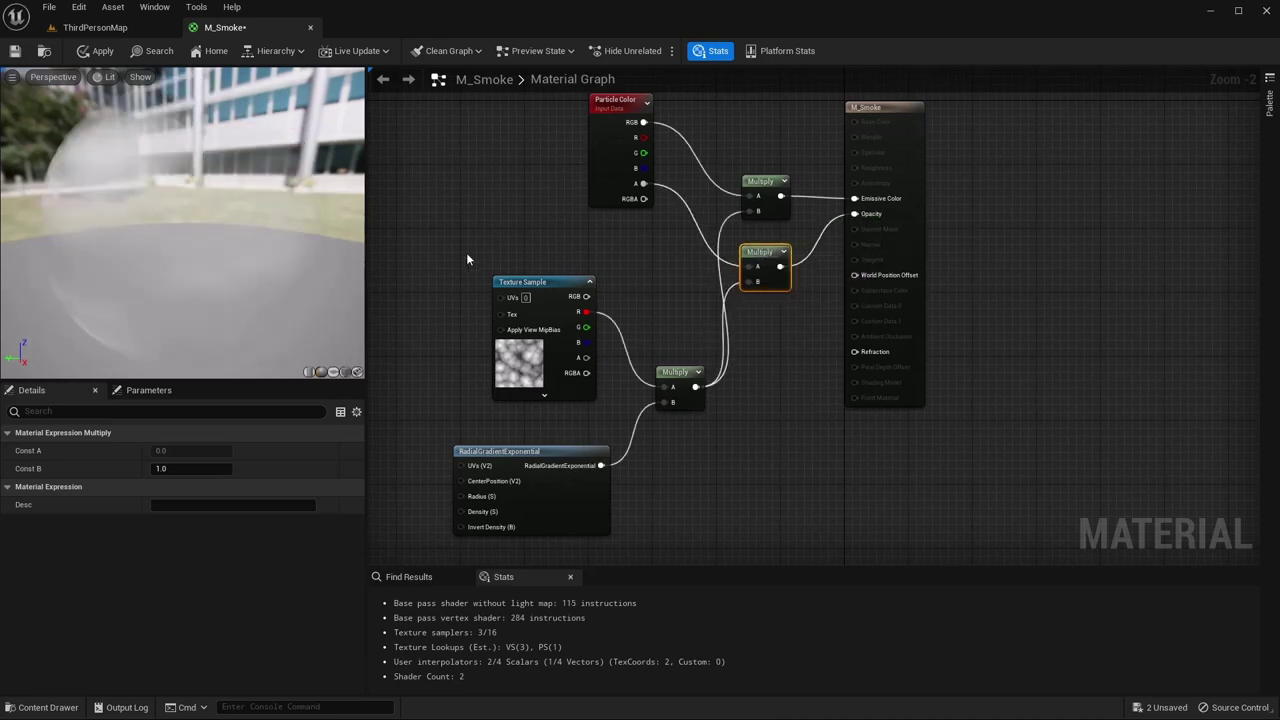
- Add a TextureCoordinate node feeding a new Multiply's A input, and connect that Multiply to the Texture Sample's UVs
drag(290, 252, 333, 250)
right_drag(407, 242, 485, 243)
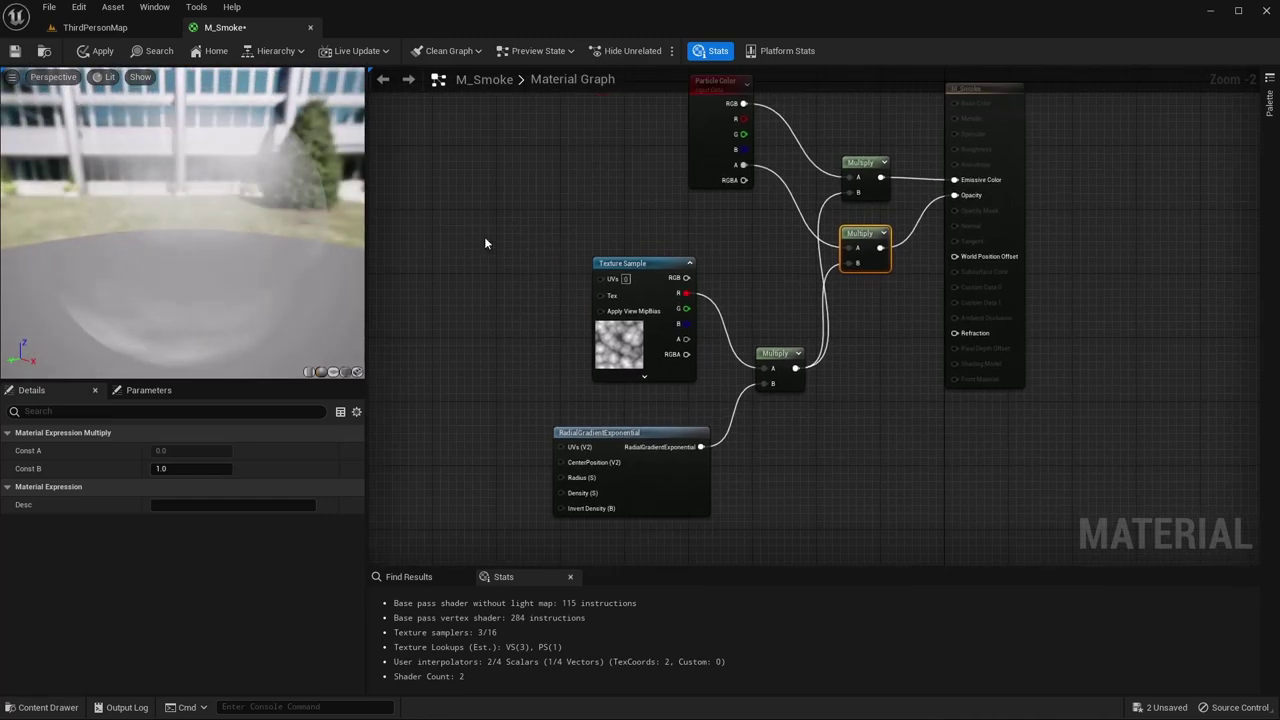
right_drag(510, 356, 692, 371)
right_click(507, 267)
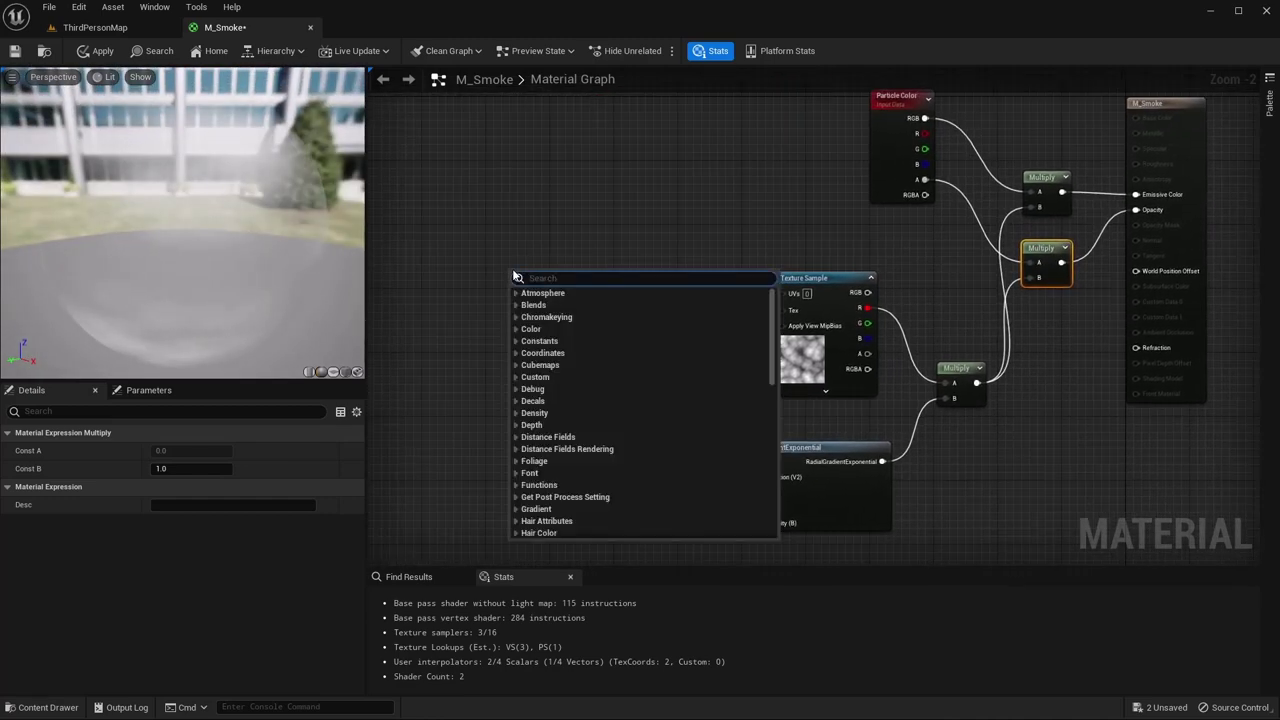
text(textc)
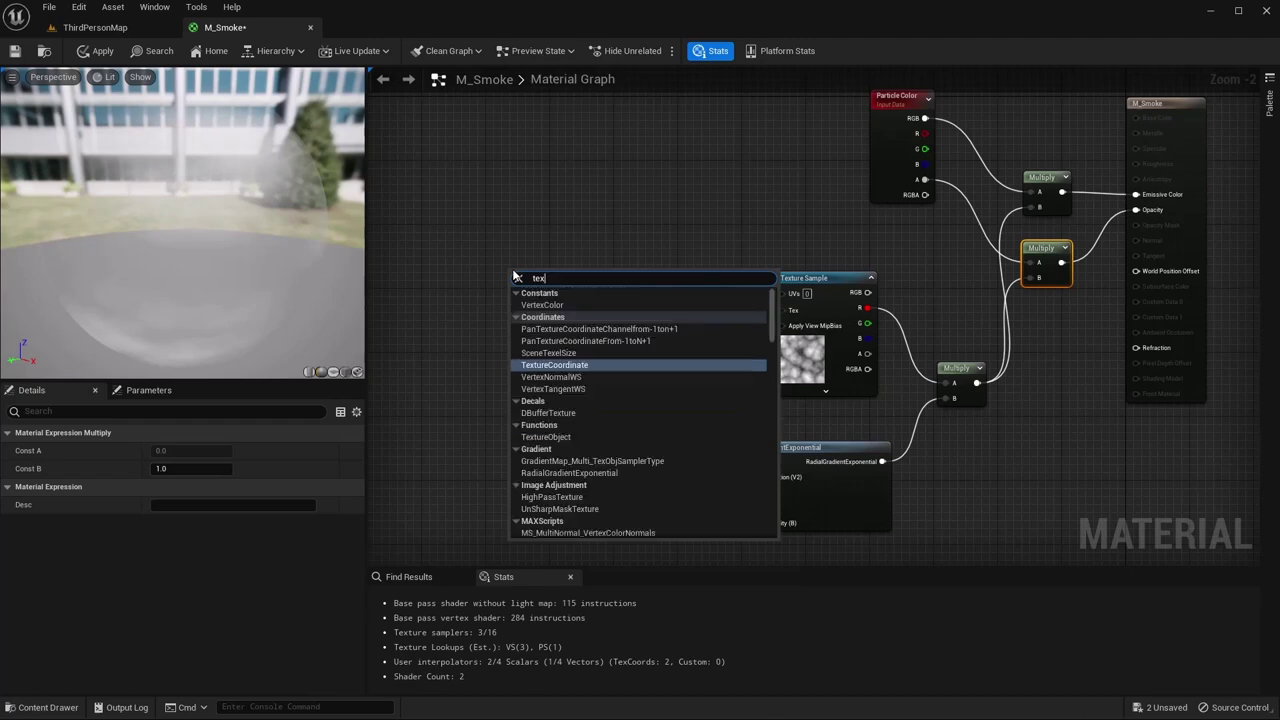
key(Return)
drag(555, 282, 605, 289)
text(mul)
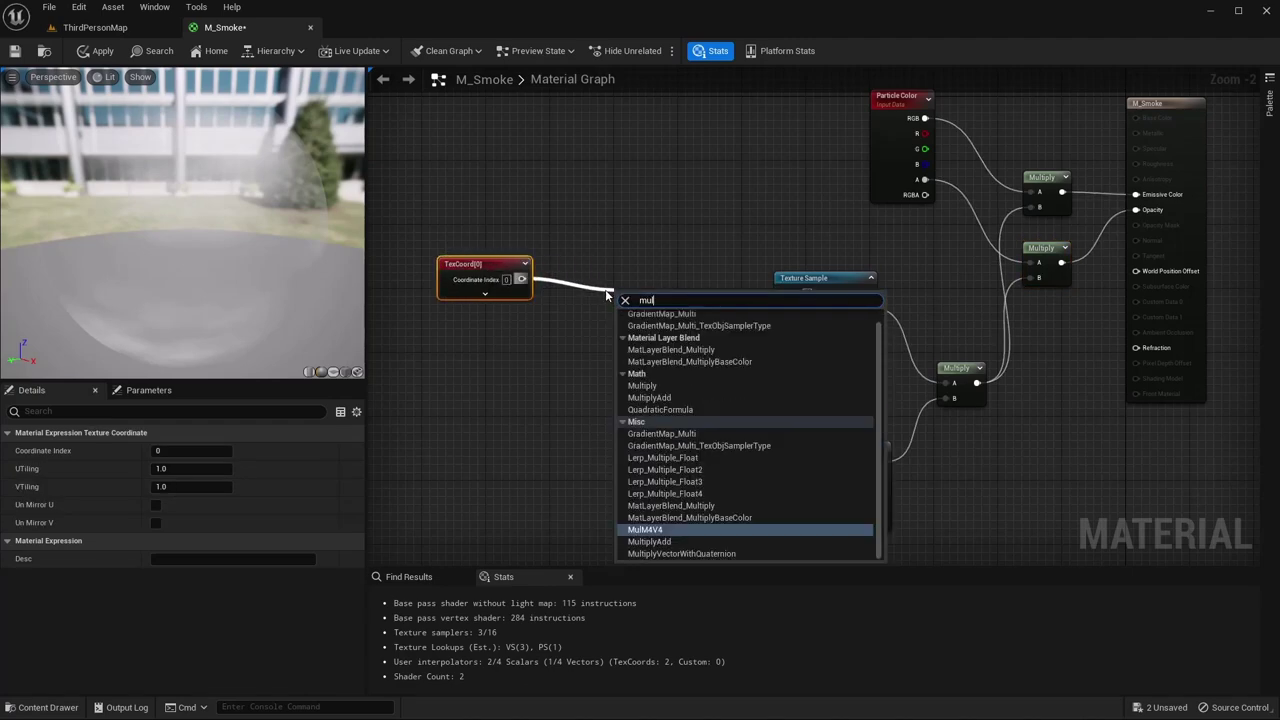
key(Return)
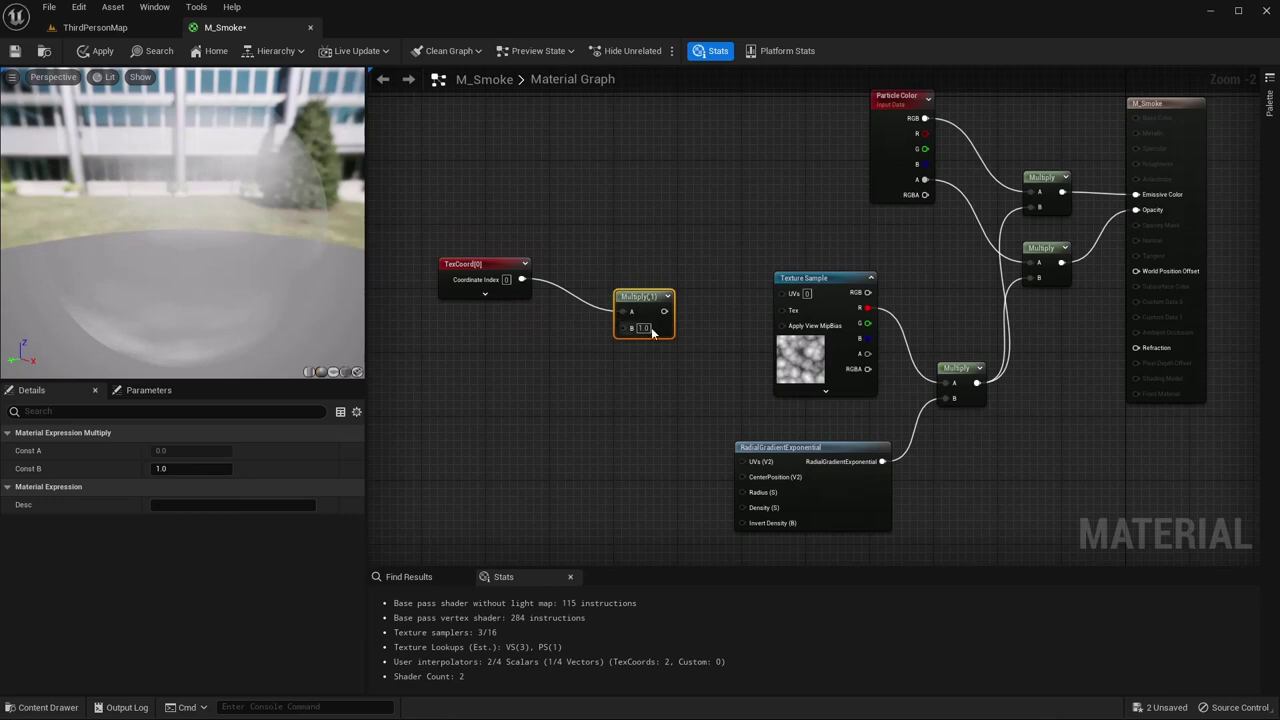
drag(664, 311, 672, 280)
drag(495, 275, 541, 275)
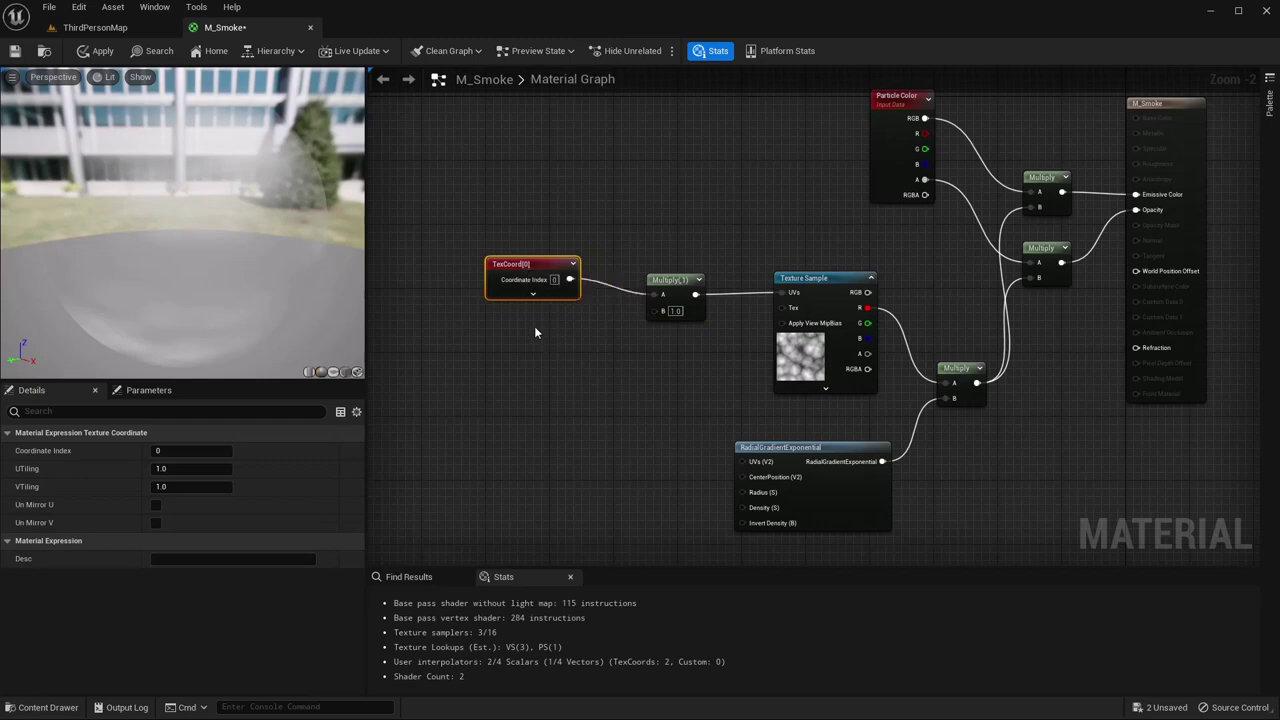
- Add a Dynamic Parameter node below the TexCoord node and name its first two parameters UVs and Density
right_click(494, 339)
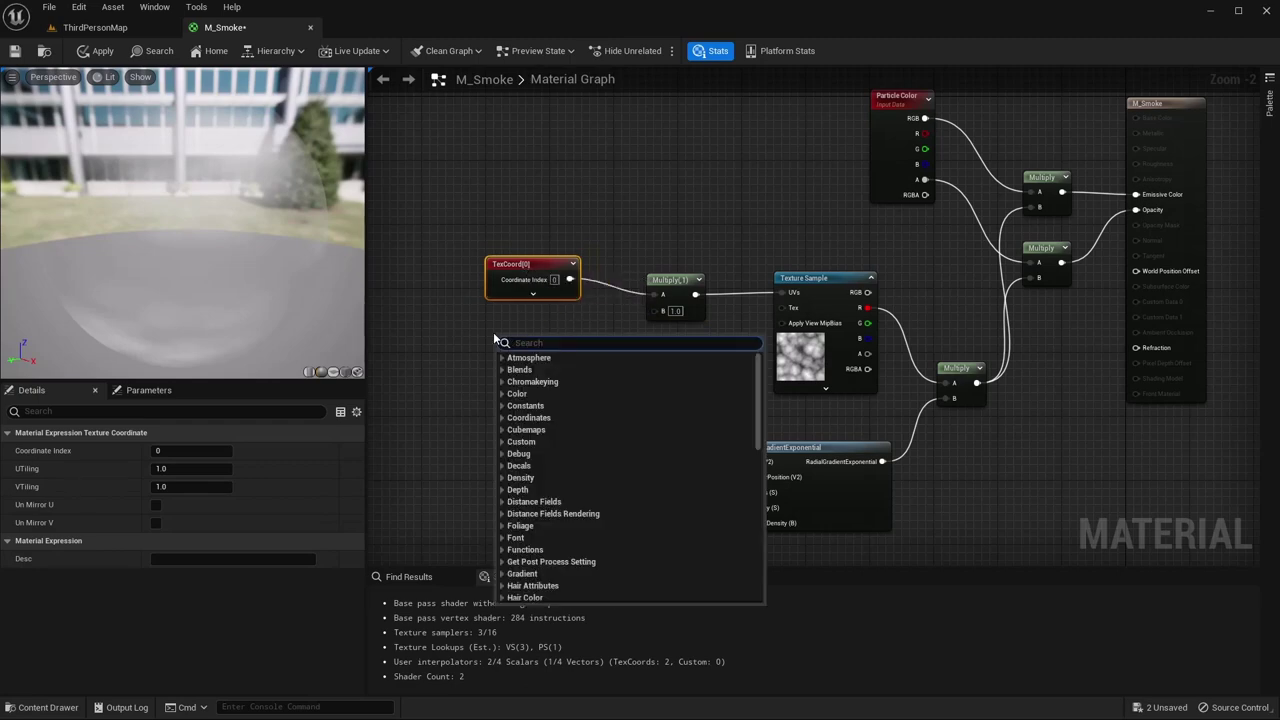
text(dynam)
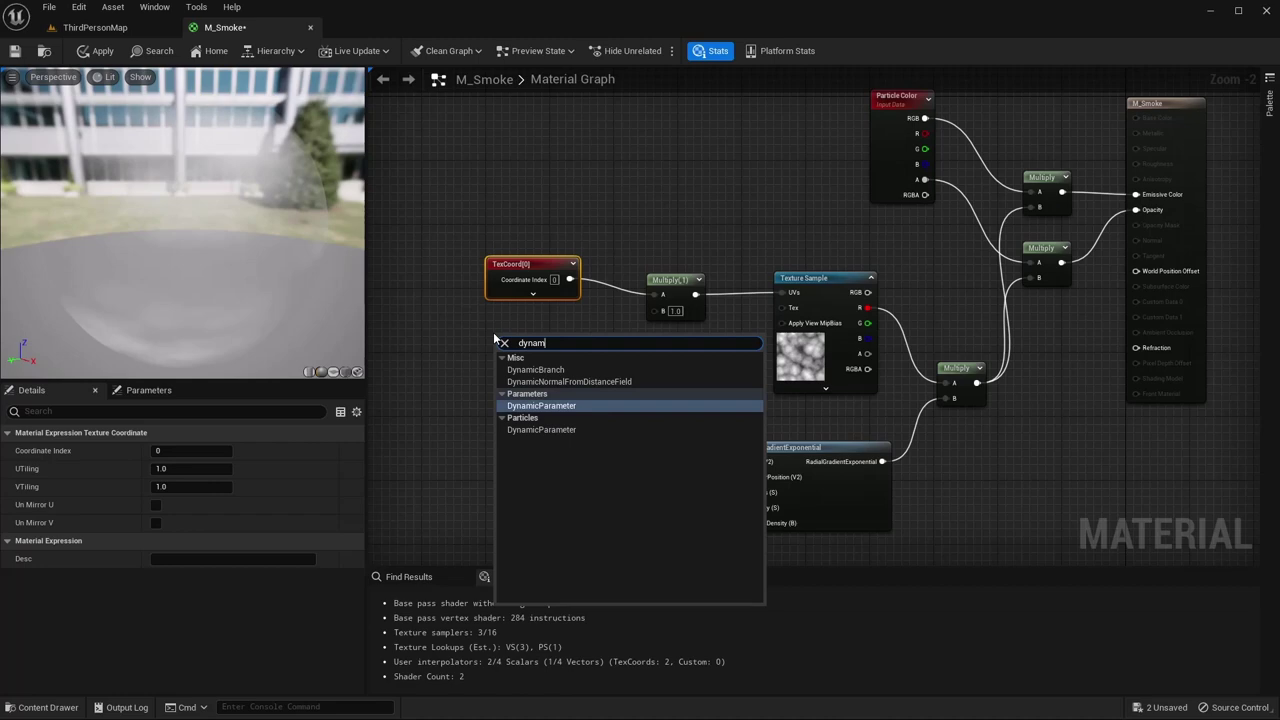
key(Return)
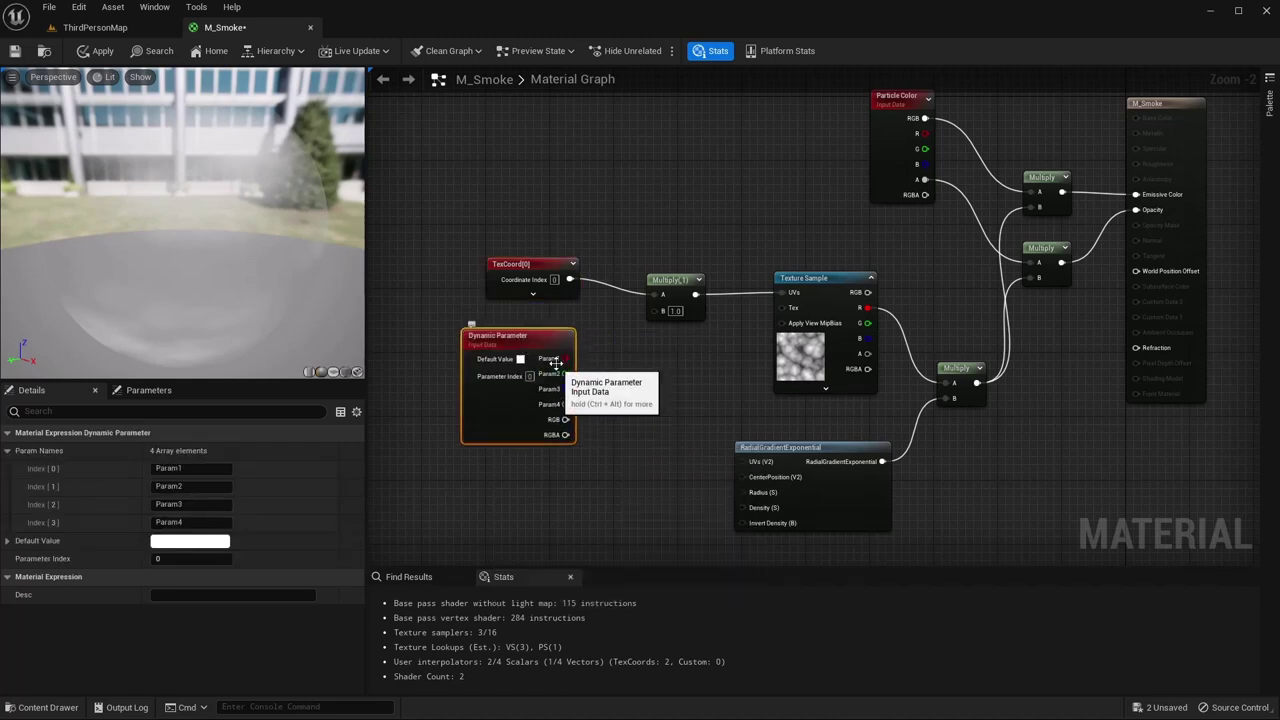
click(185, 470)
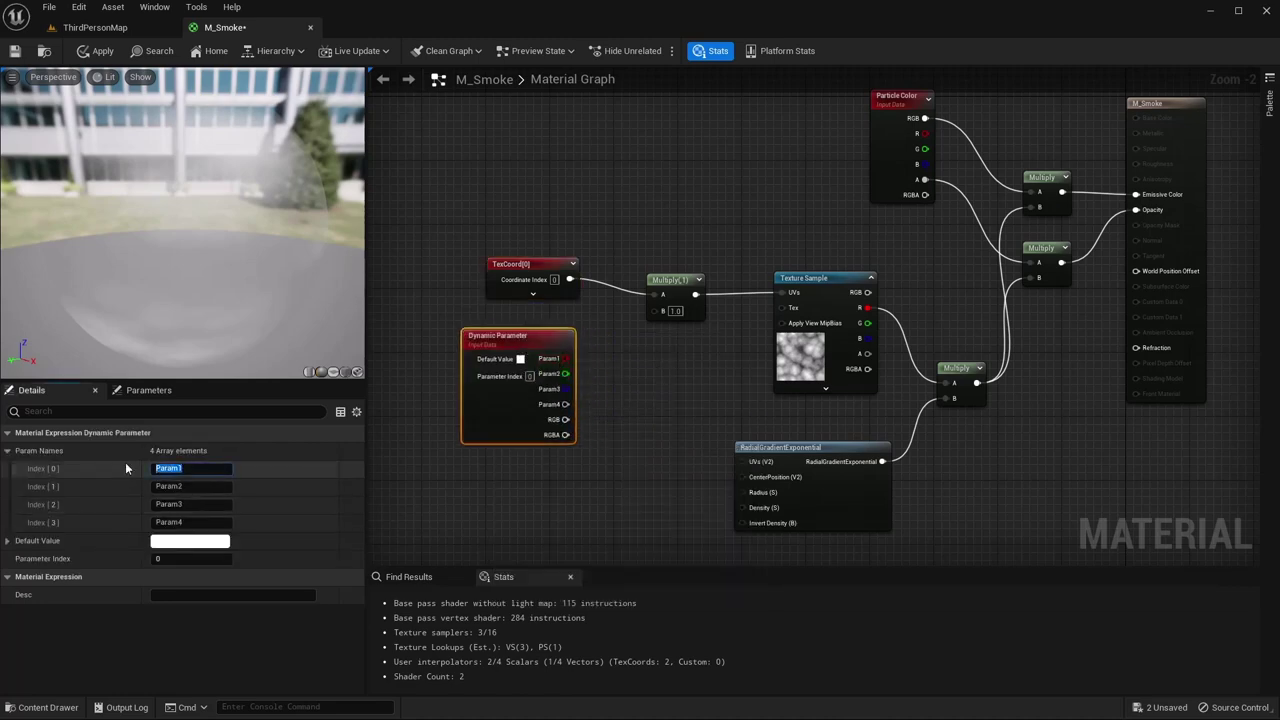
text(UVs)
key(Tab)
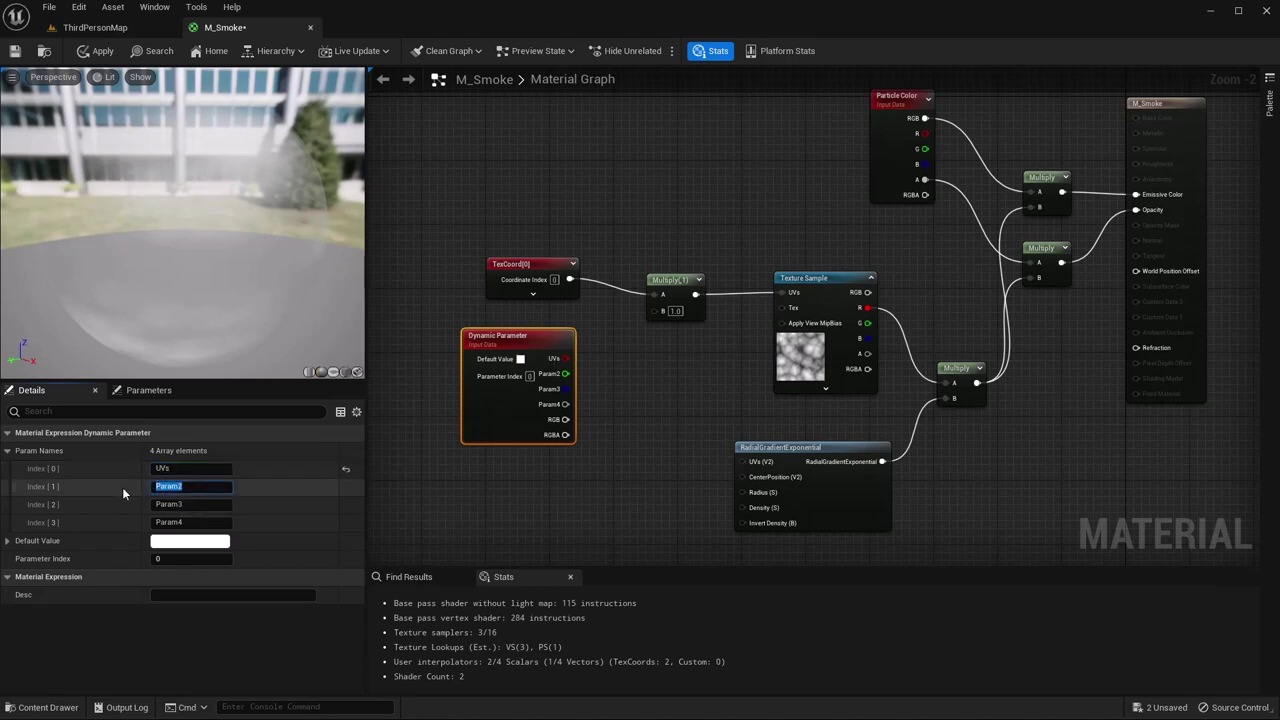
text(Density)
key(Return)
- Connect the Dynamic Parameter's UVs output to the TexCoord Multiply's B and its Density output to the RadialGradientExponential's Density
drag(566, 358, 659, 318)
drag(565, 373, 744, 507)
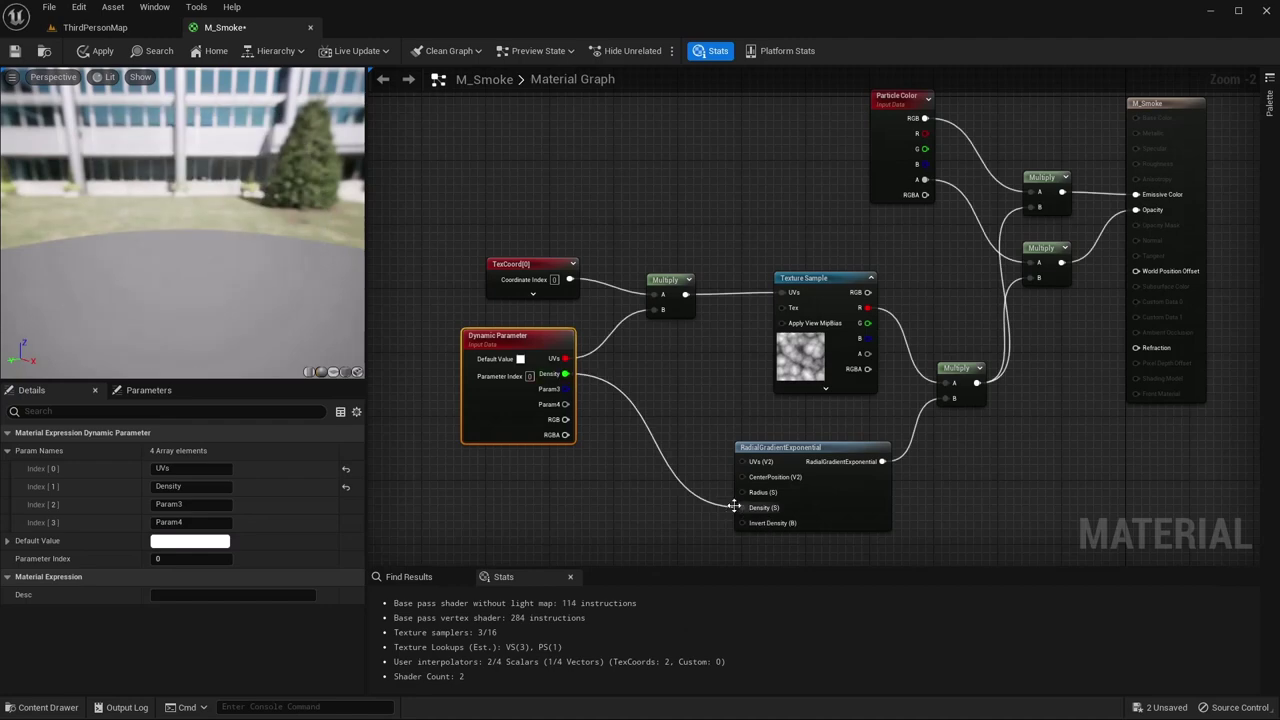
- Apply the changes to the M_Smoke material and save it
click(97, 50)
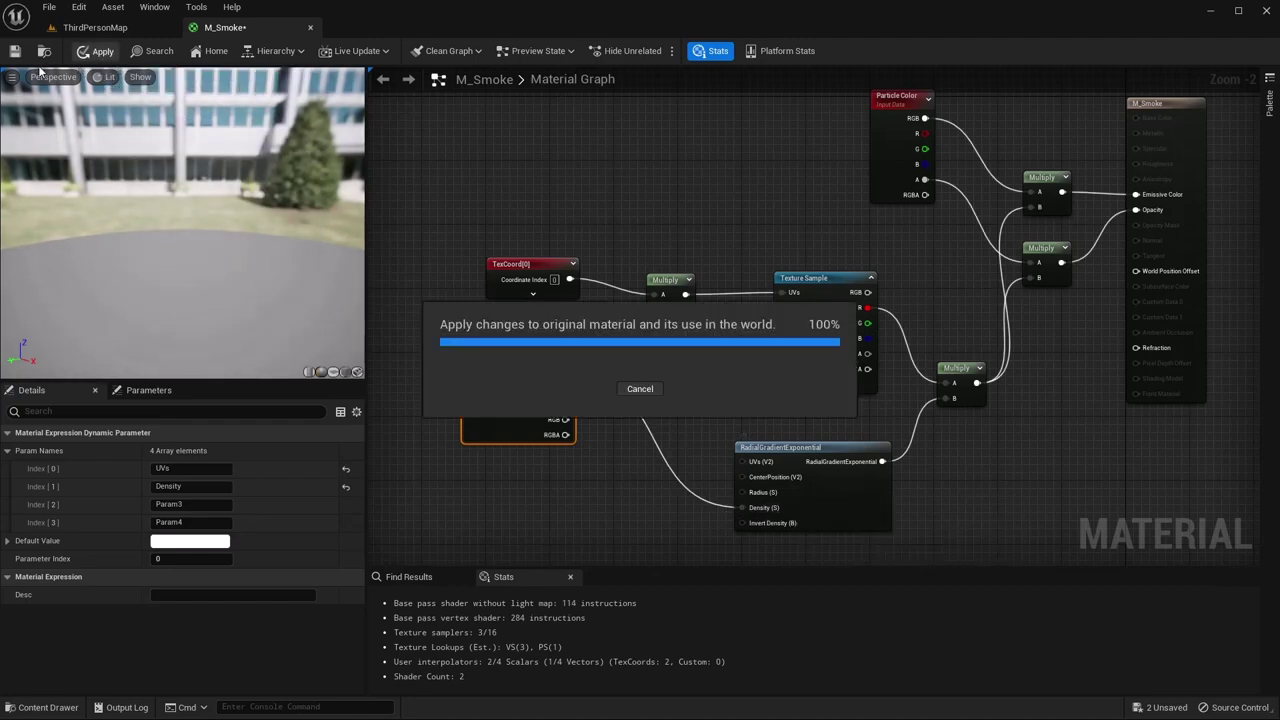
right_drag(974, 277, 938, 283)
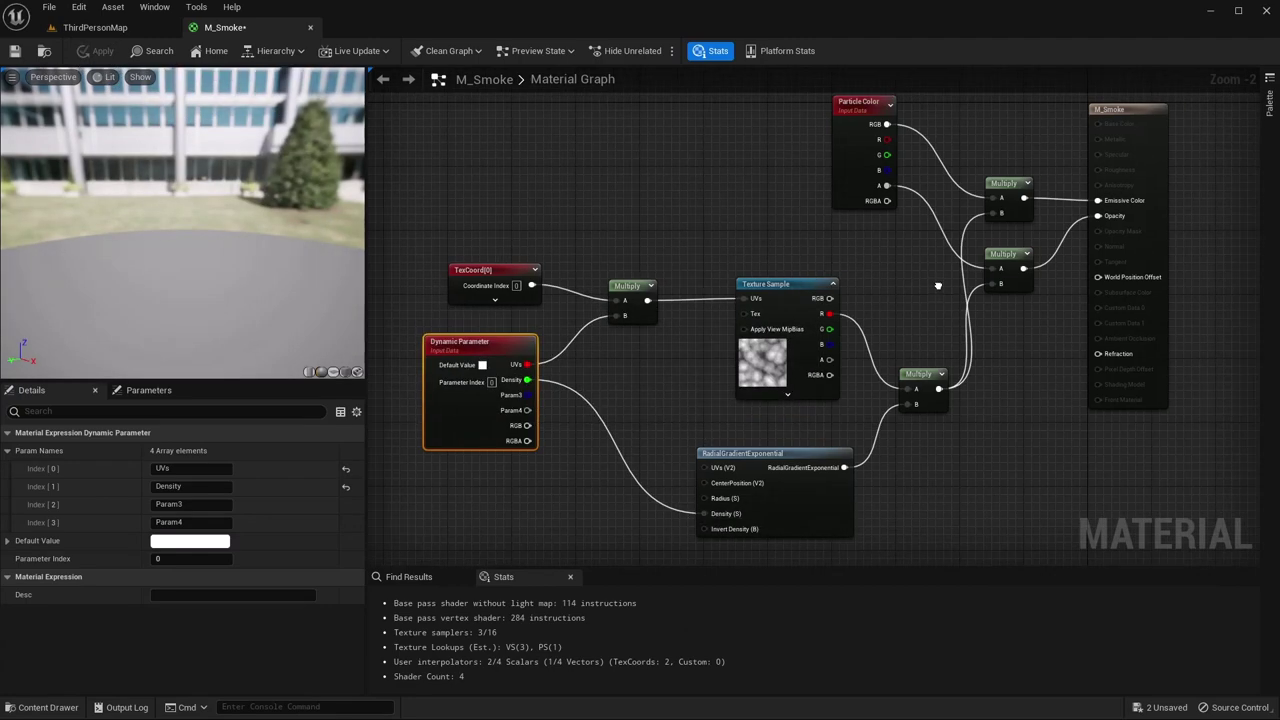
click(16, 53)
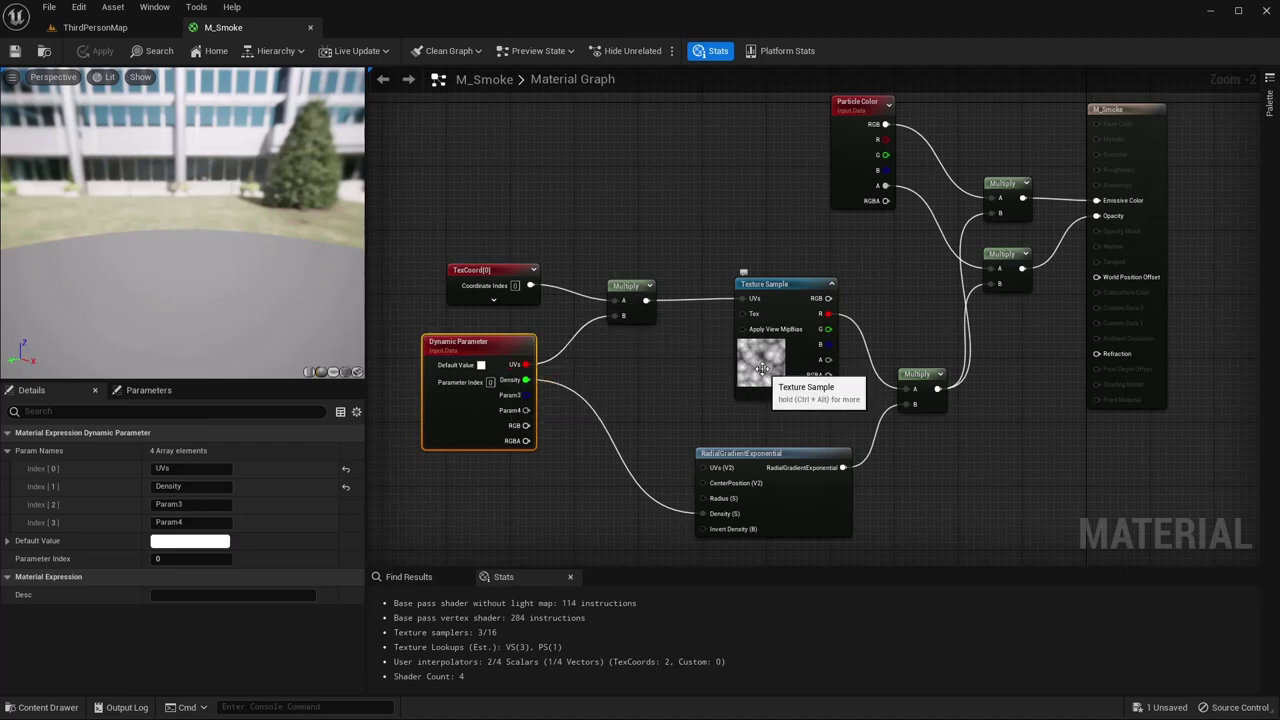
- Create a Niagara system in the Content folder from the Empty emitter template, name it NS_Fireball, and open it
click(95, 28)
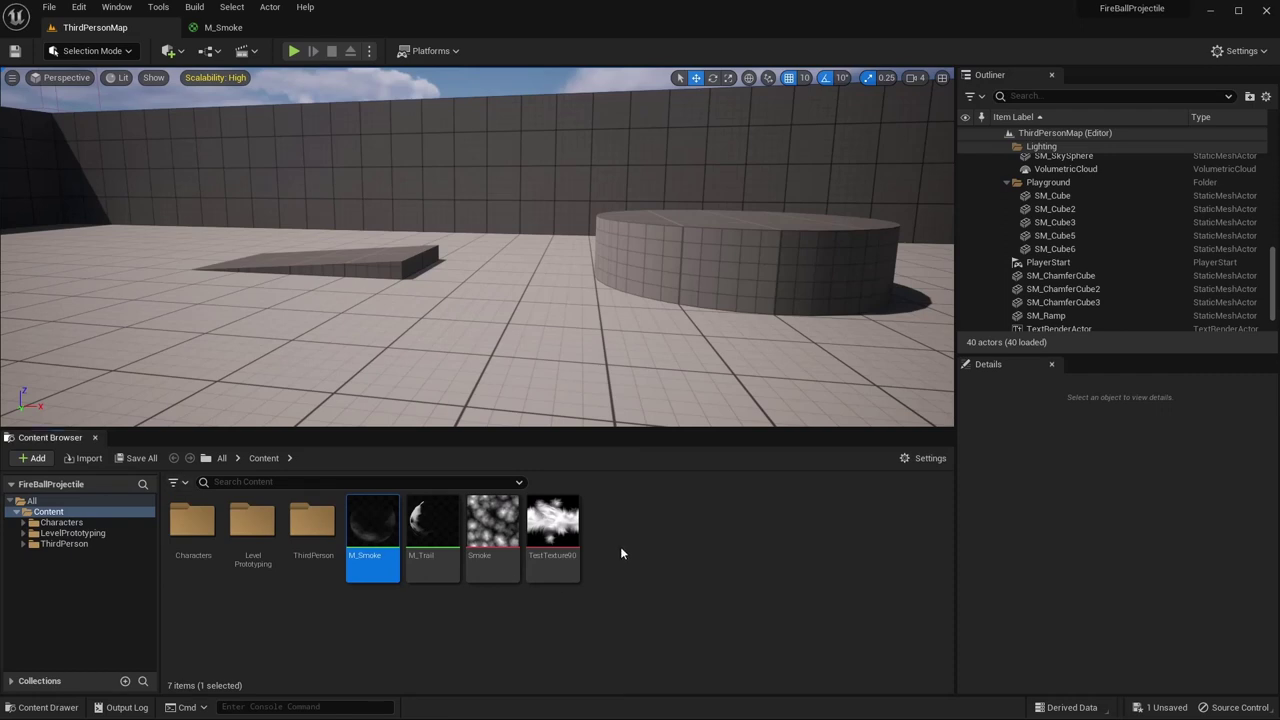
right_click(620, 546)
click(690, 263)
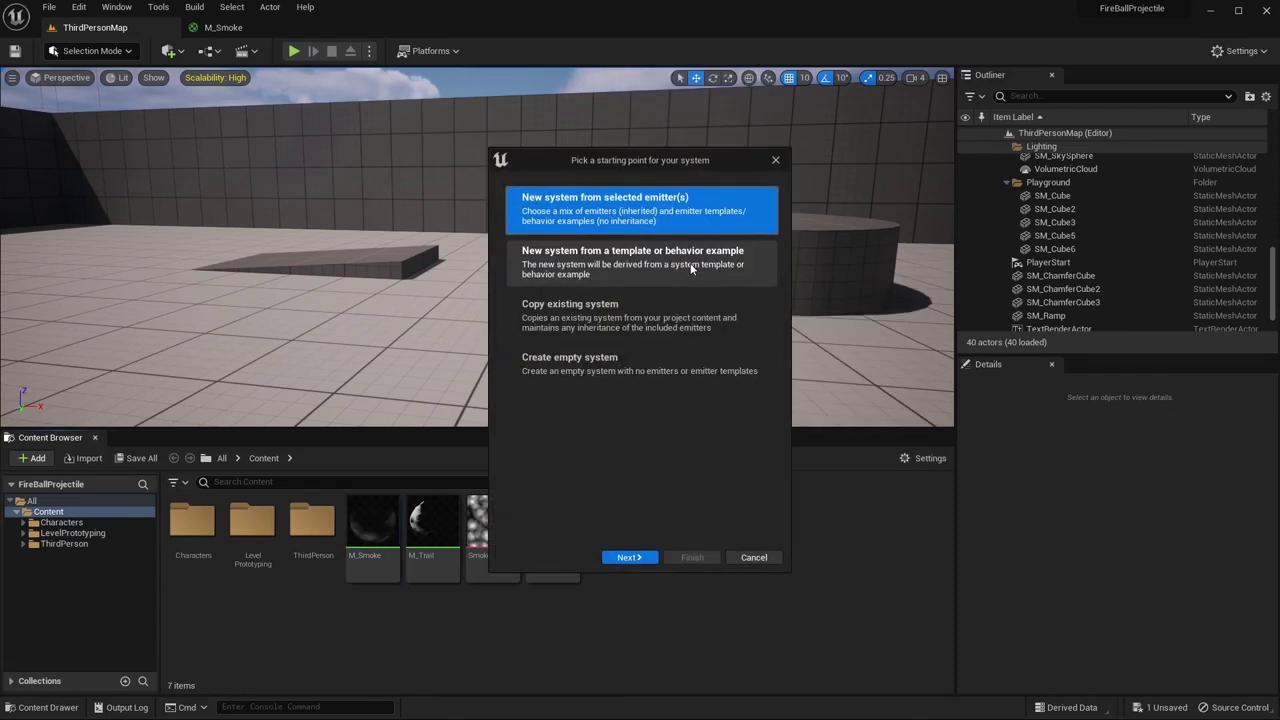
click(623, 557)
scroll(622, 421, down, 3)
click(628, 472)
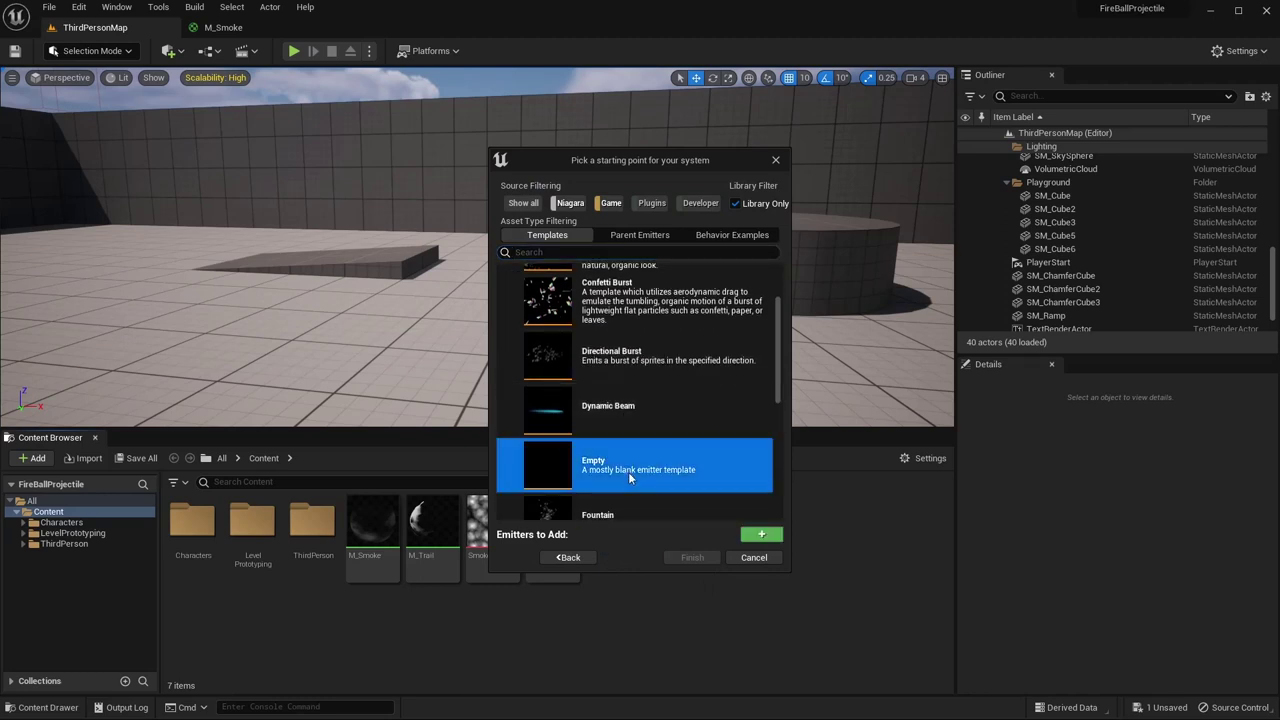
click(761, 534)
click(692, 557)
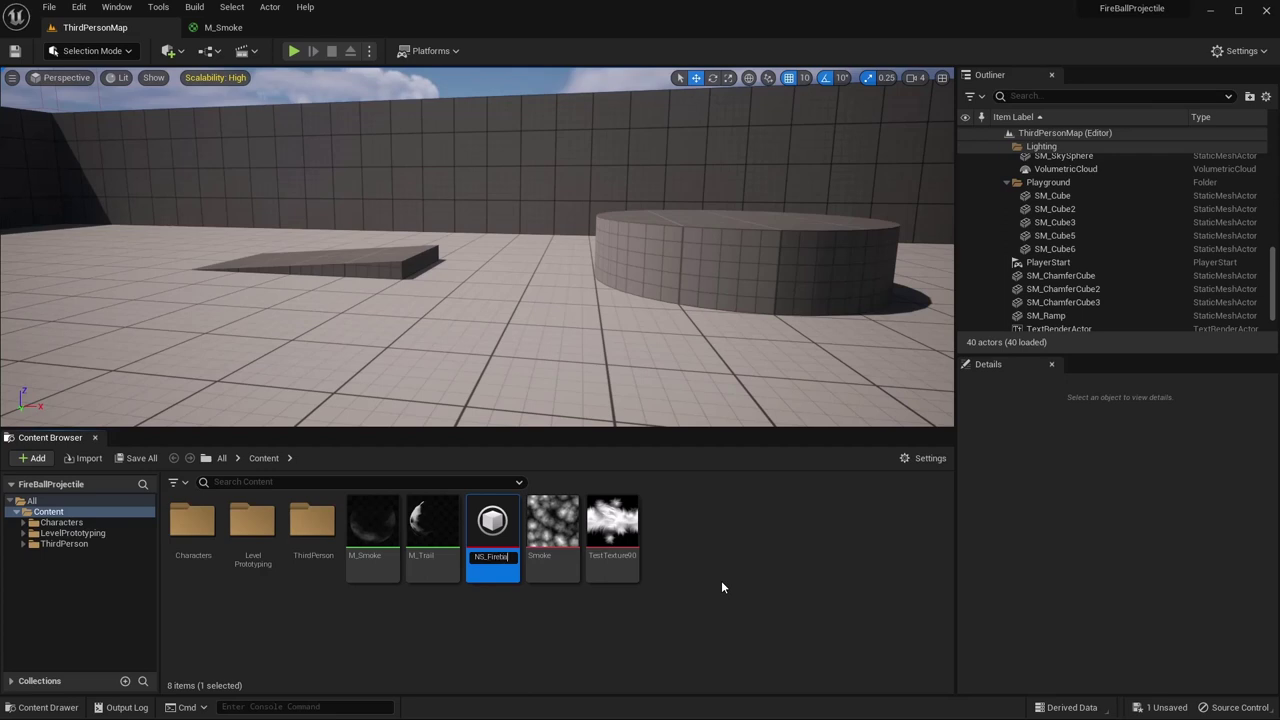
double_click(490, 524)
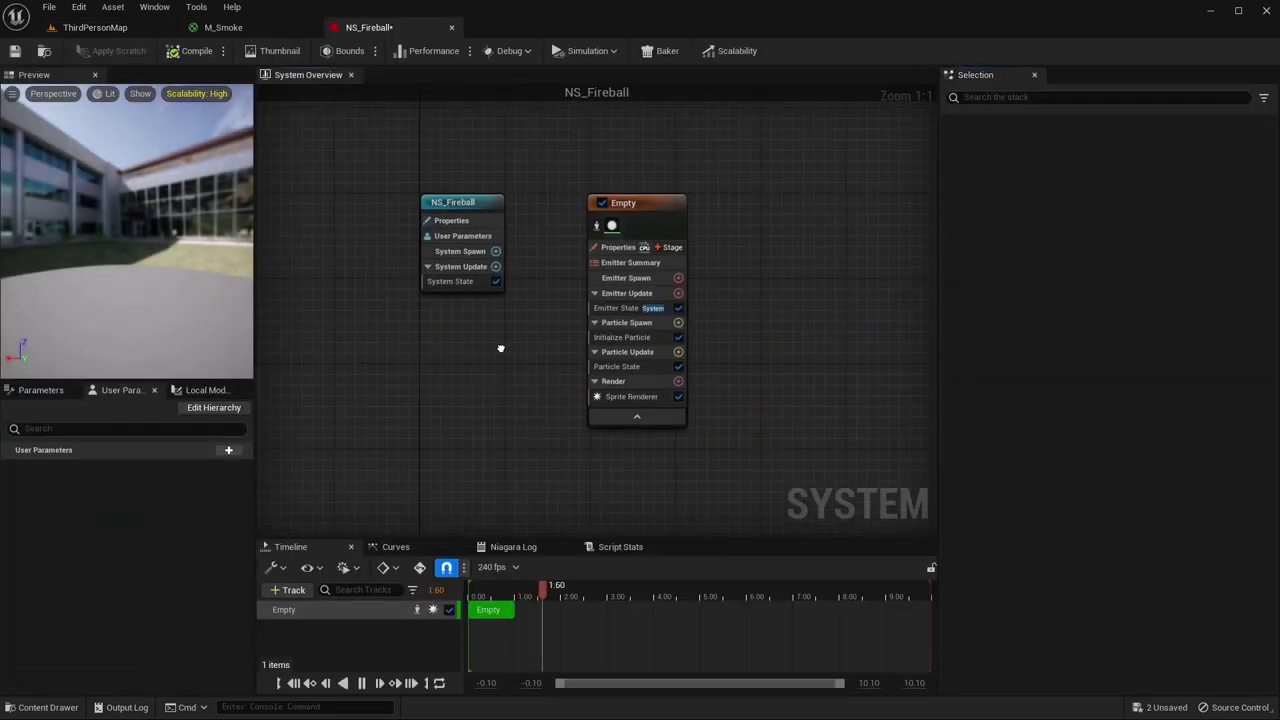
- Rename the Empty emitter in the NS_Fireball system to FireRibbons
right_click(516, 187)
click(627, 262)
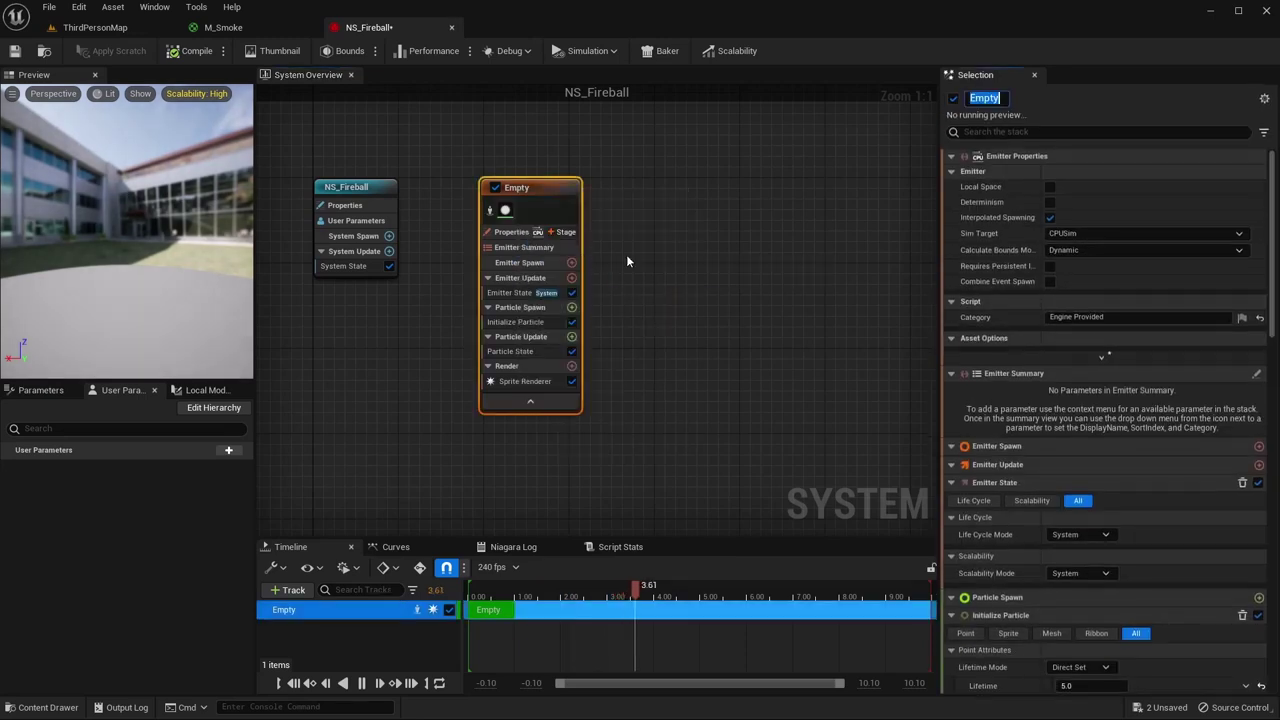
text(f)
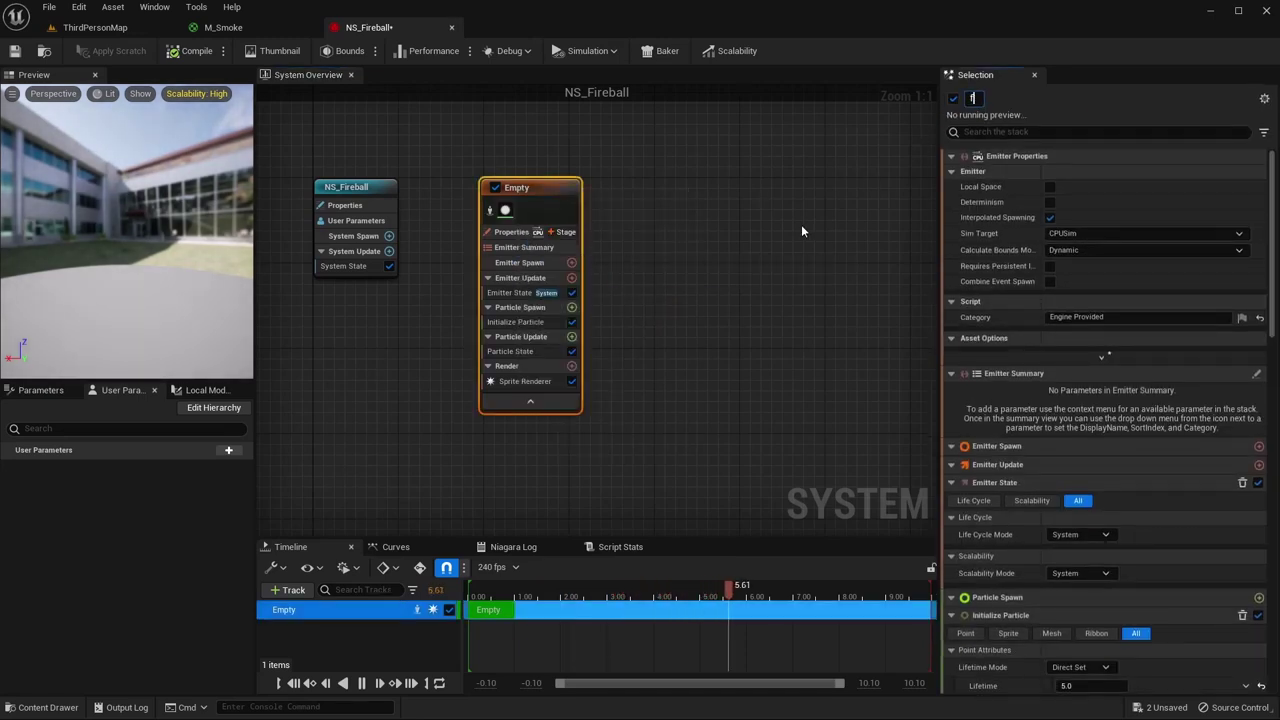
text(ir)
key(BackSpace)
key(BackSpace)
key(BackSpace)
text(Fire)
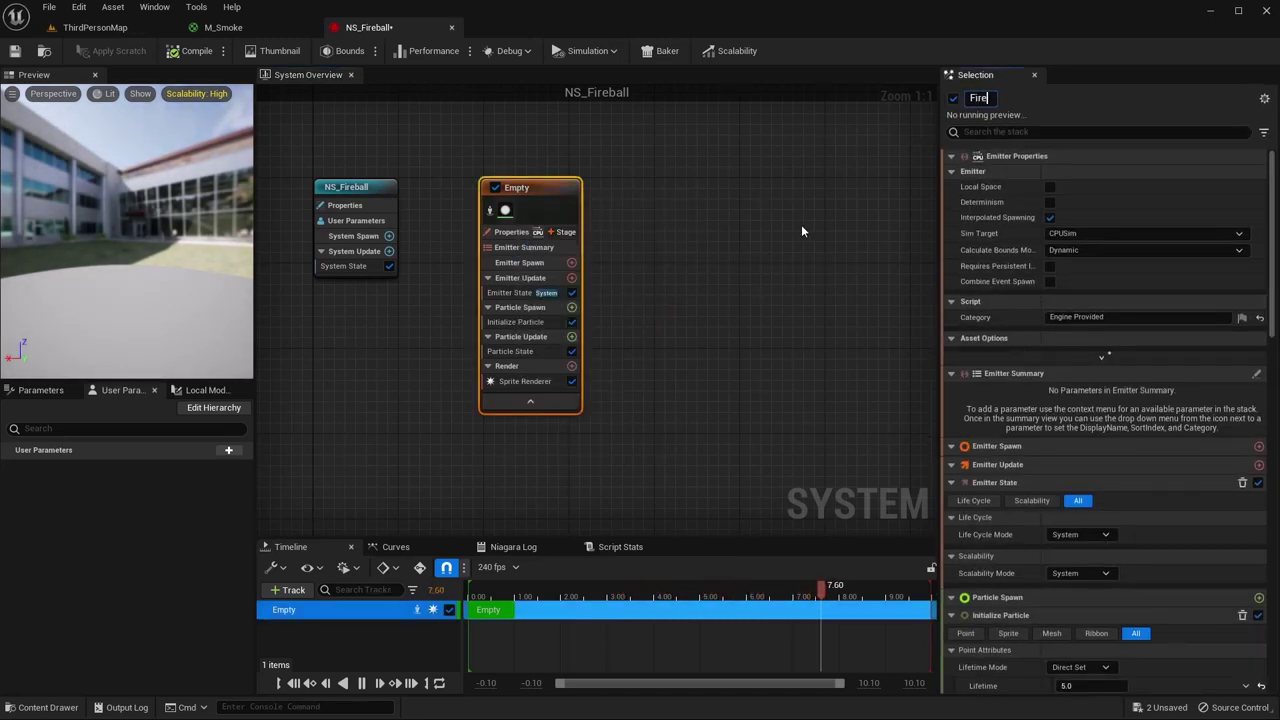
text(Ribbons)
key(Return)
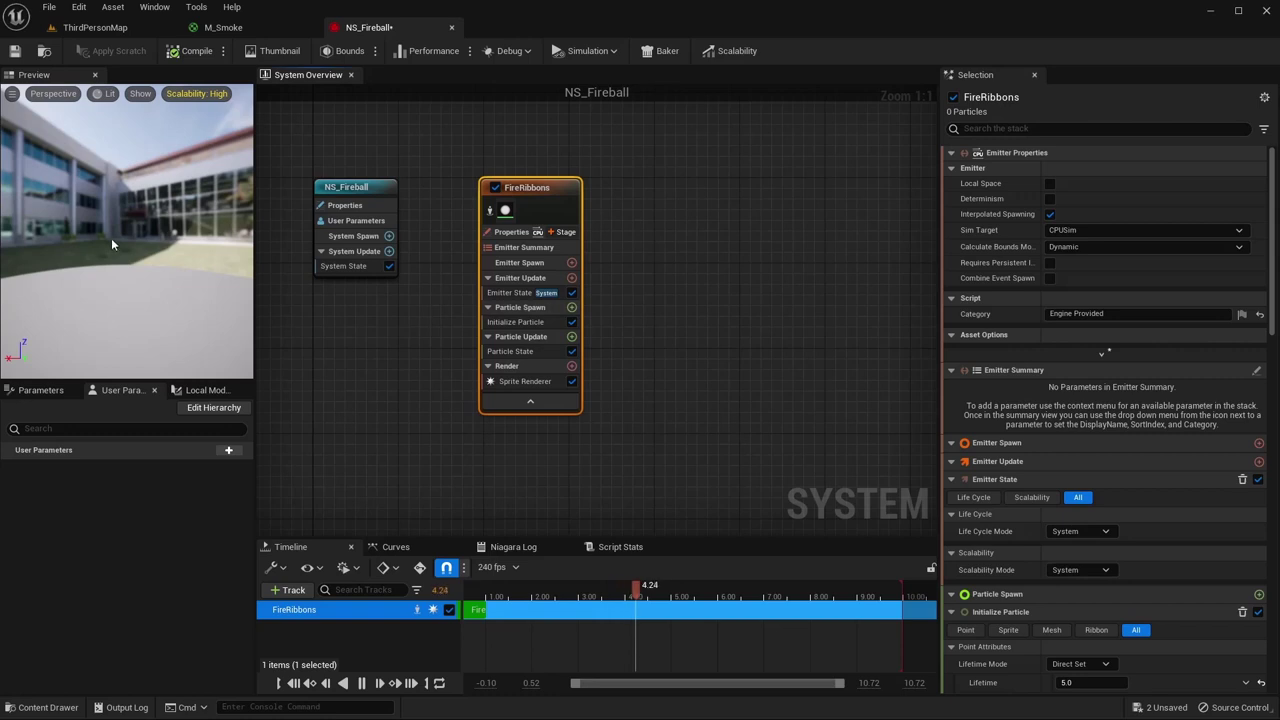
- Replace the FireRibbons emitter's Sprite Renderer with a Ribbon Renderer
right_drag(652, 420, 569, 414)
click(452, 379)
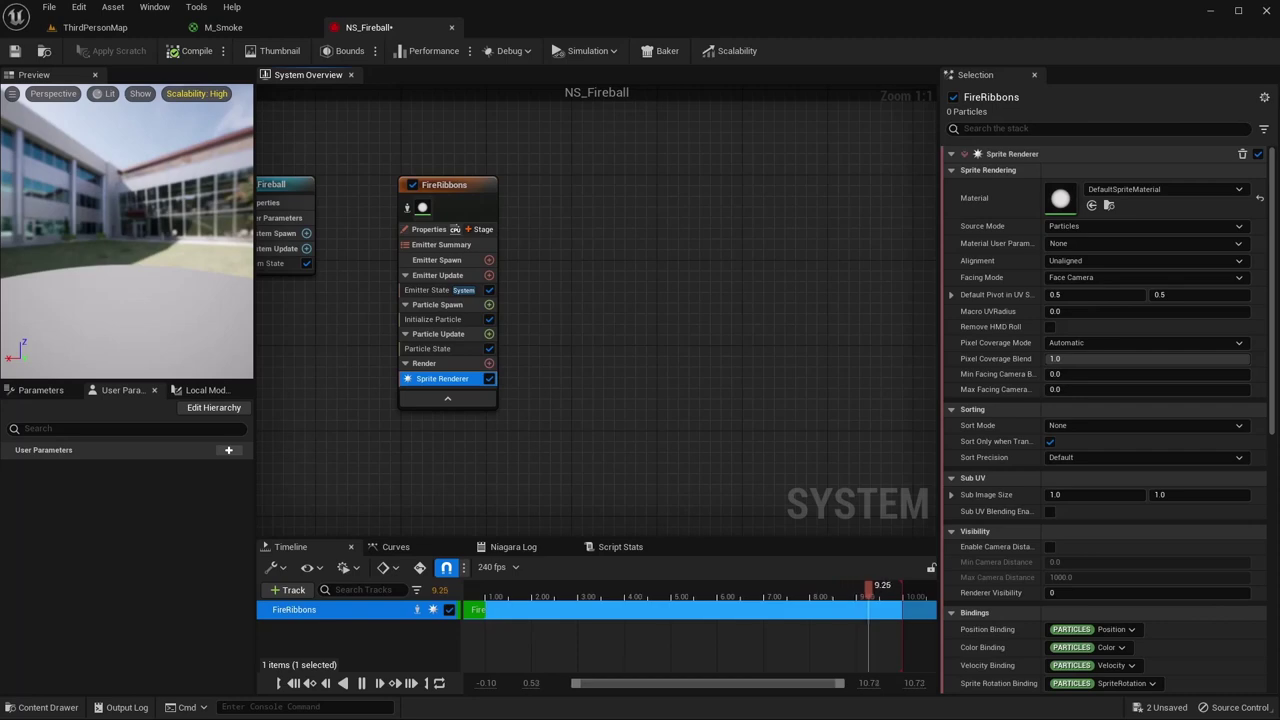
right_click(441, 378)
click(503, 481)
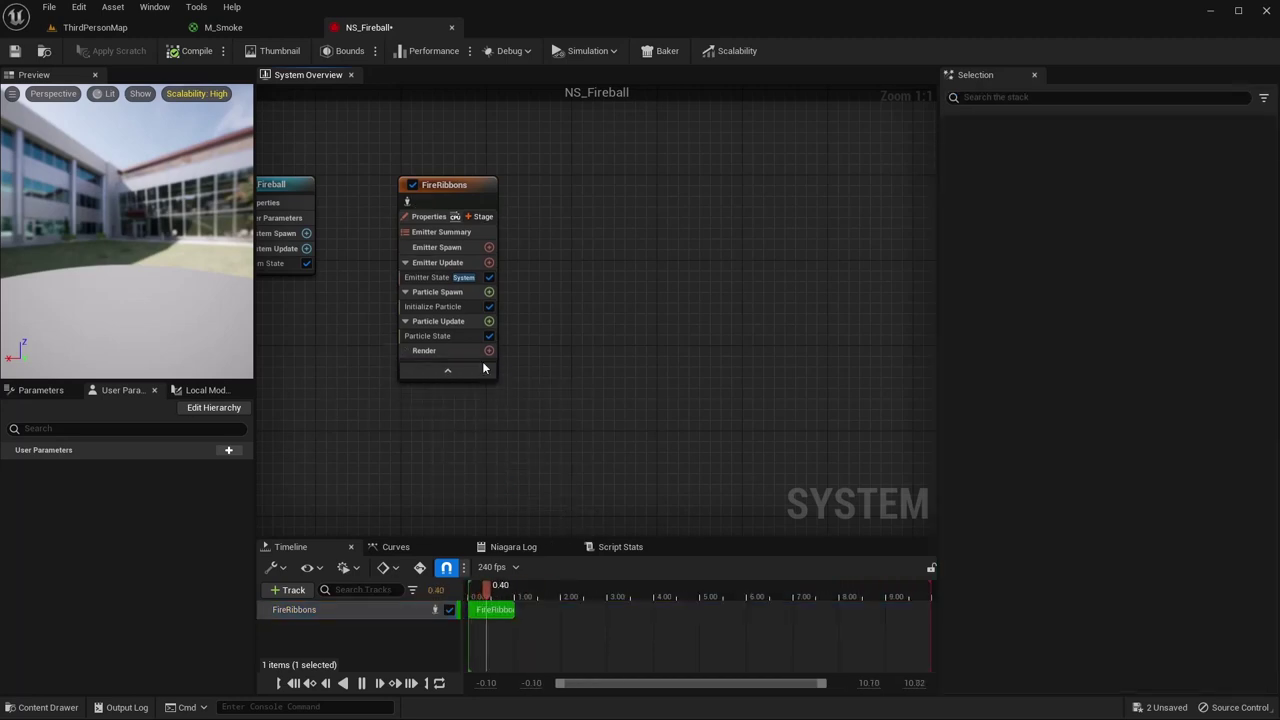
click(489, 351)
text(rib)
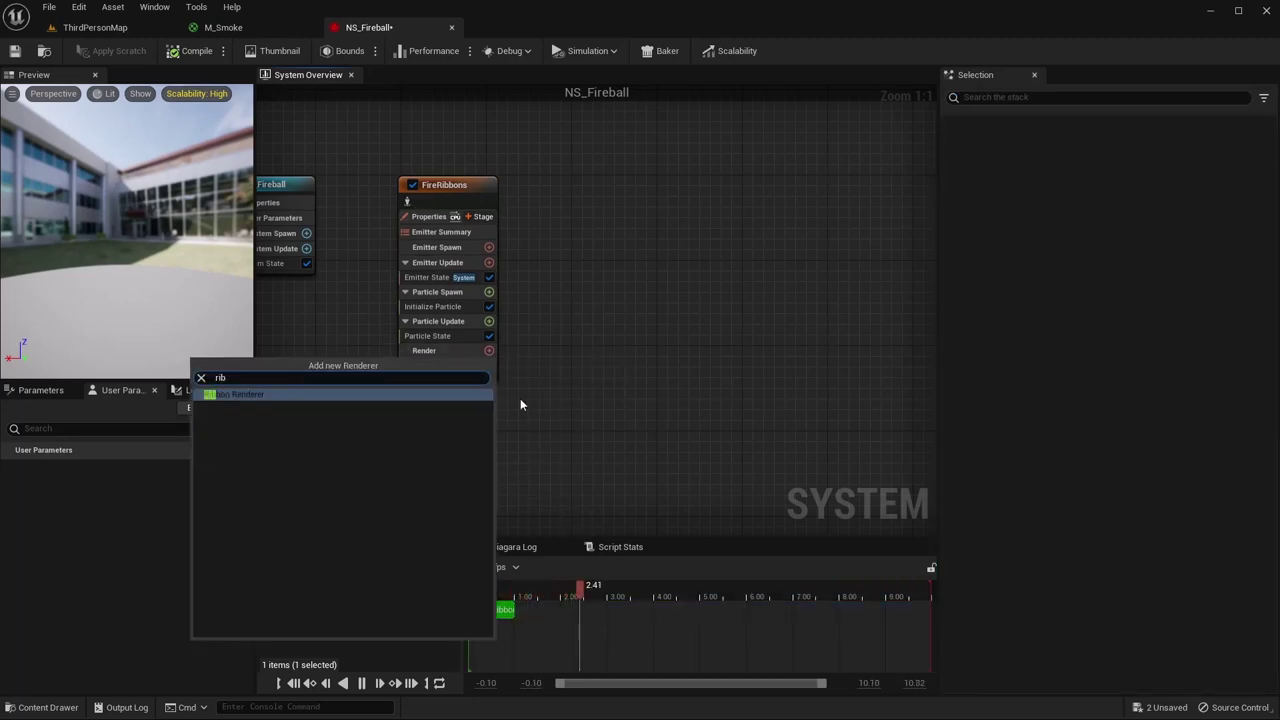
key(Return)
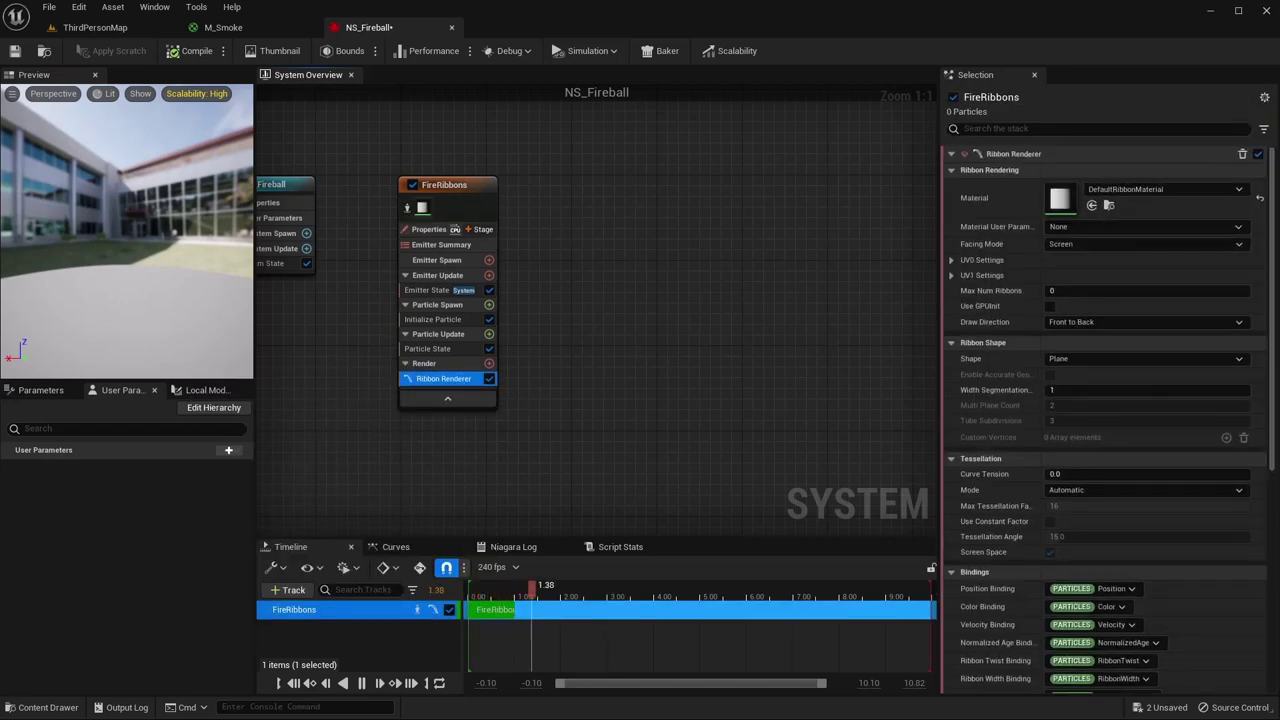
- Assign the M_Trail material to the Ribbon Renderer and save the NS_Fireball system
click(1159, 193)
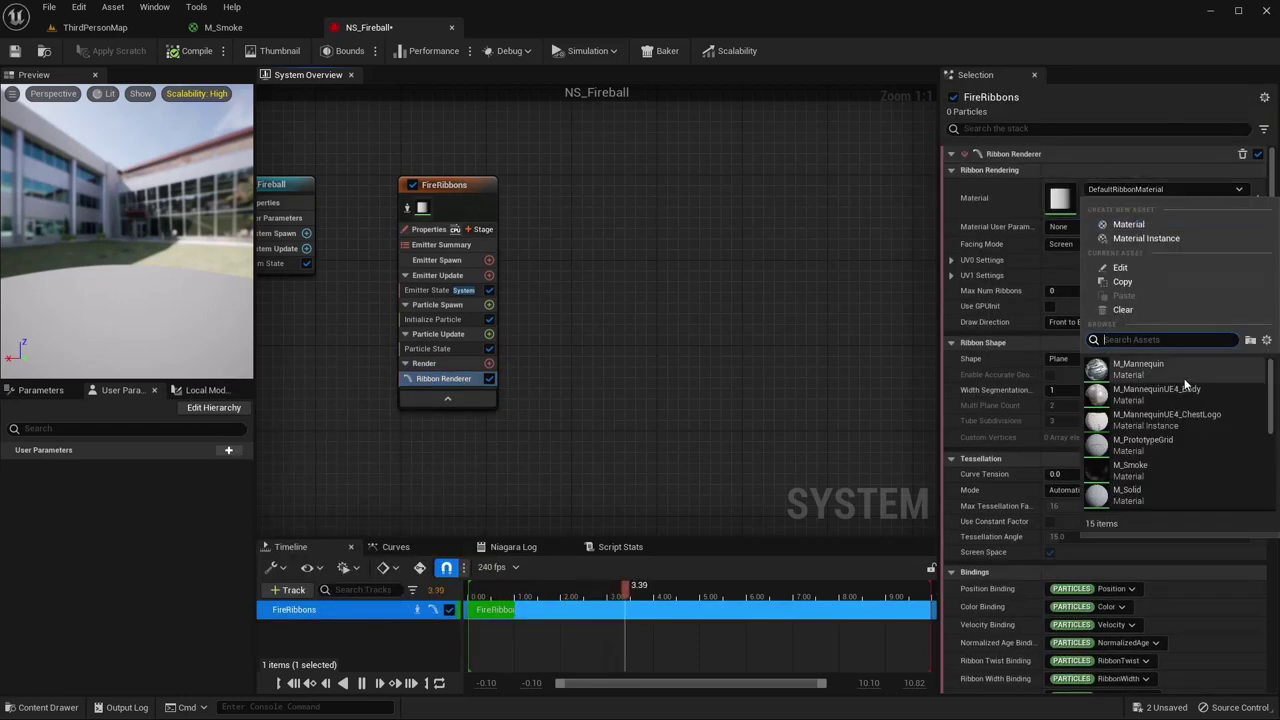
scroll(1185, 395, down, 5)
scroll(1179, 460, up, 3)
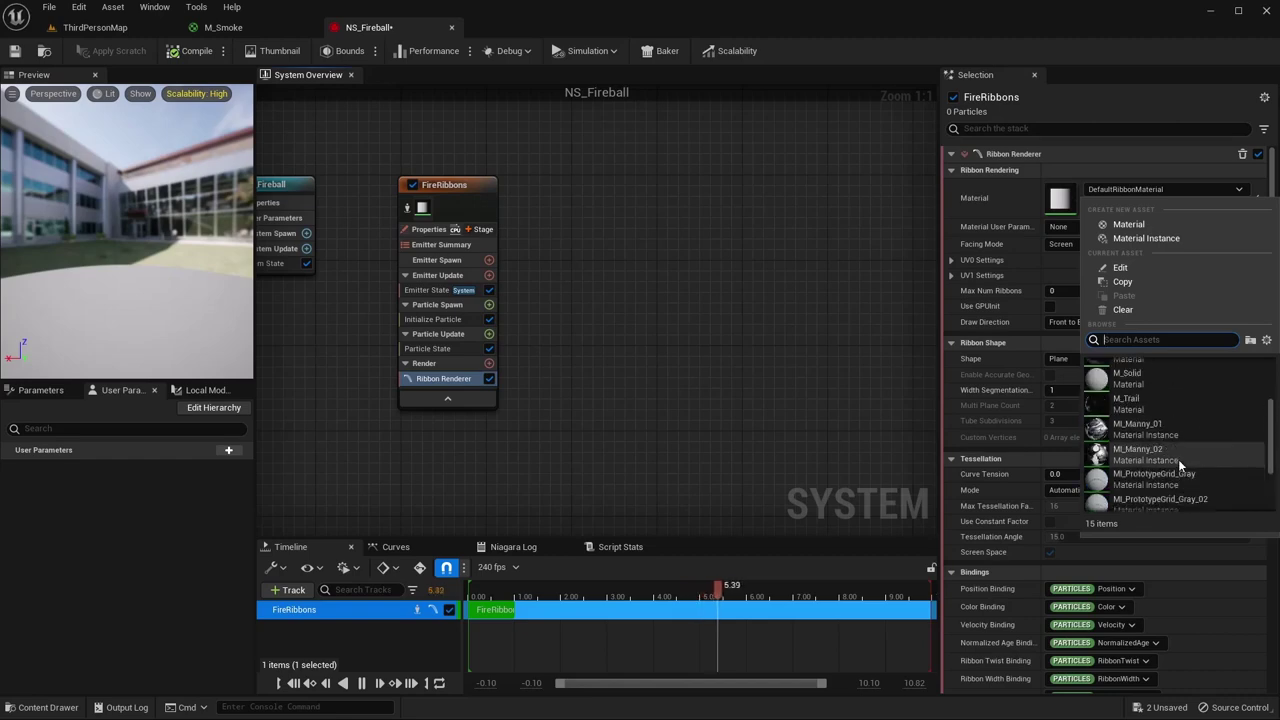
click(1146, 405)
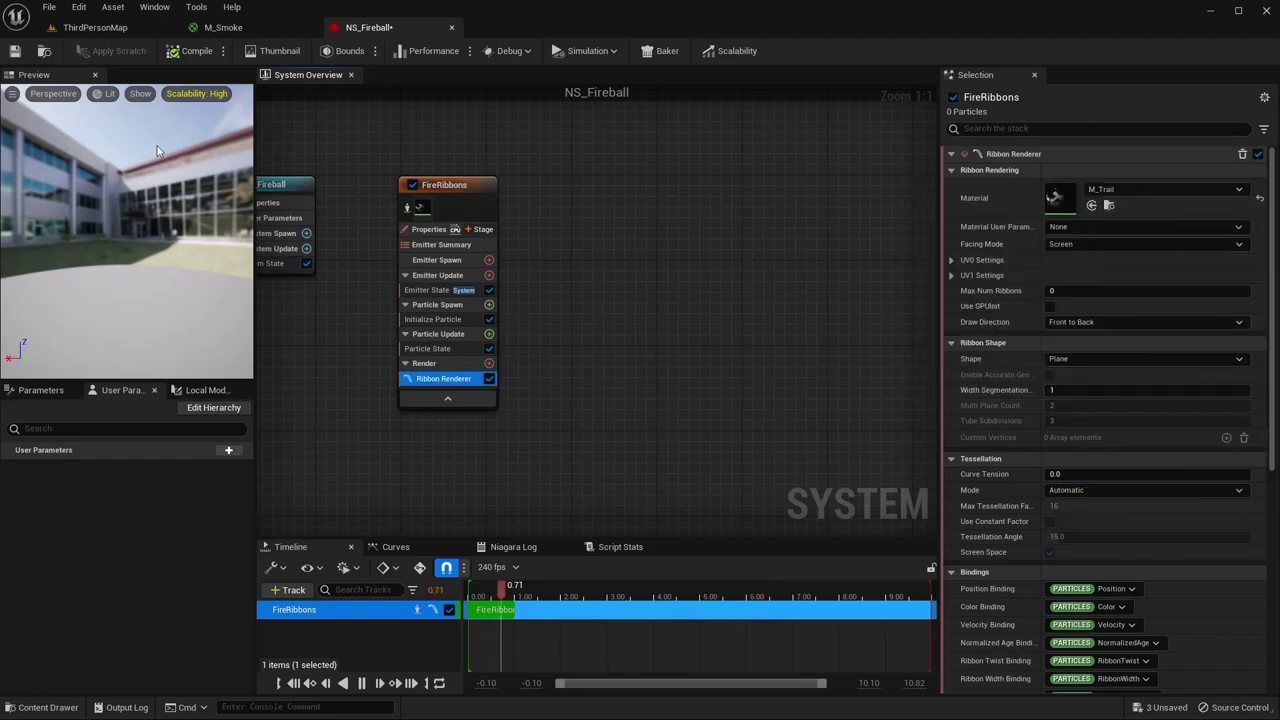
click(15, 51)
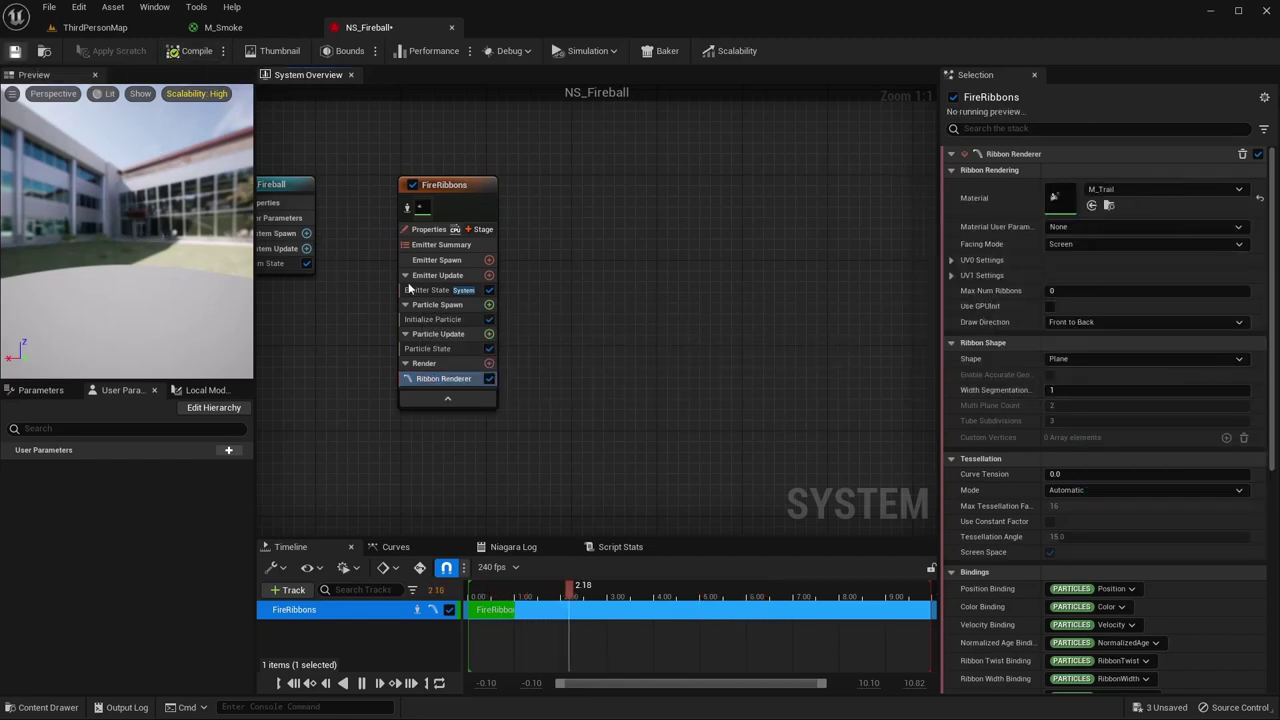
- Set the Life Cycle Mode in the FireRibbons Emitter State to Self
click(428, 229)
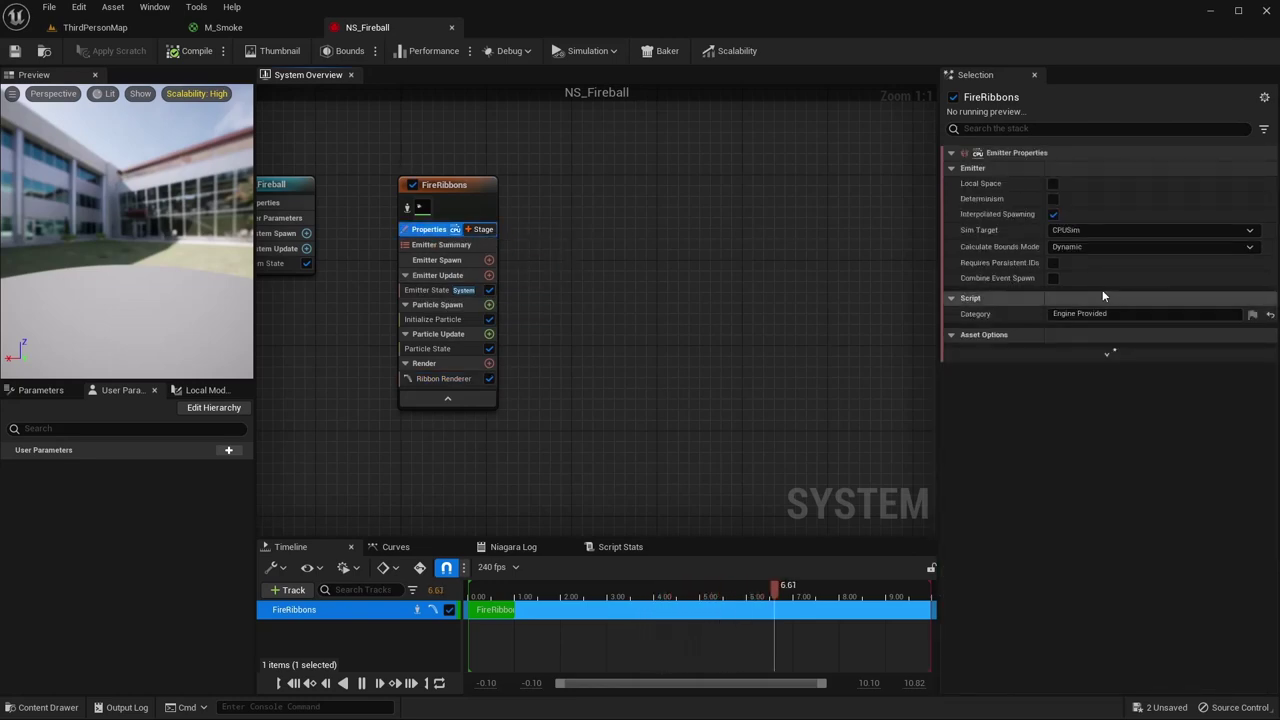
click(428, 290)
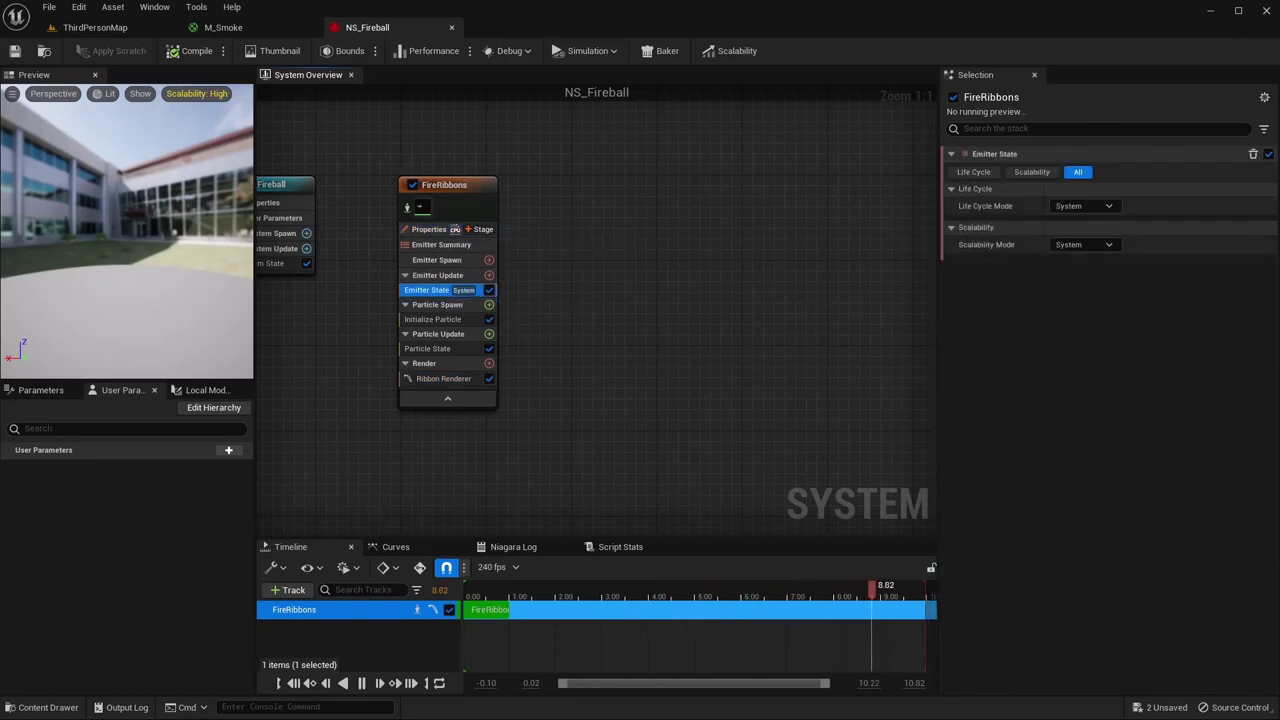
click(1089, 206)
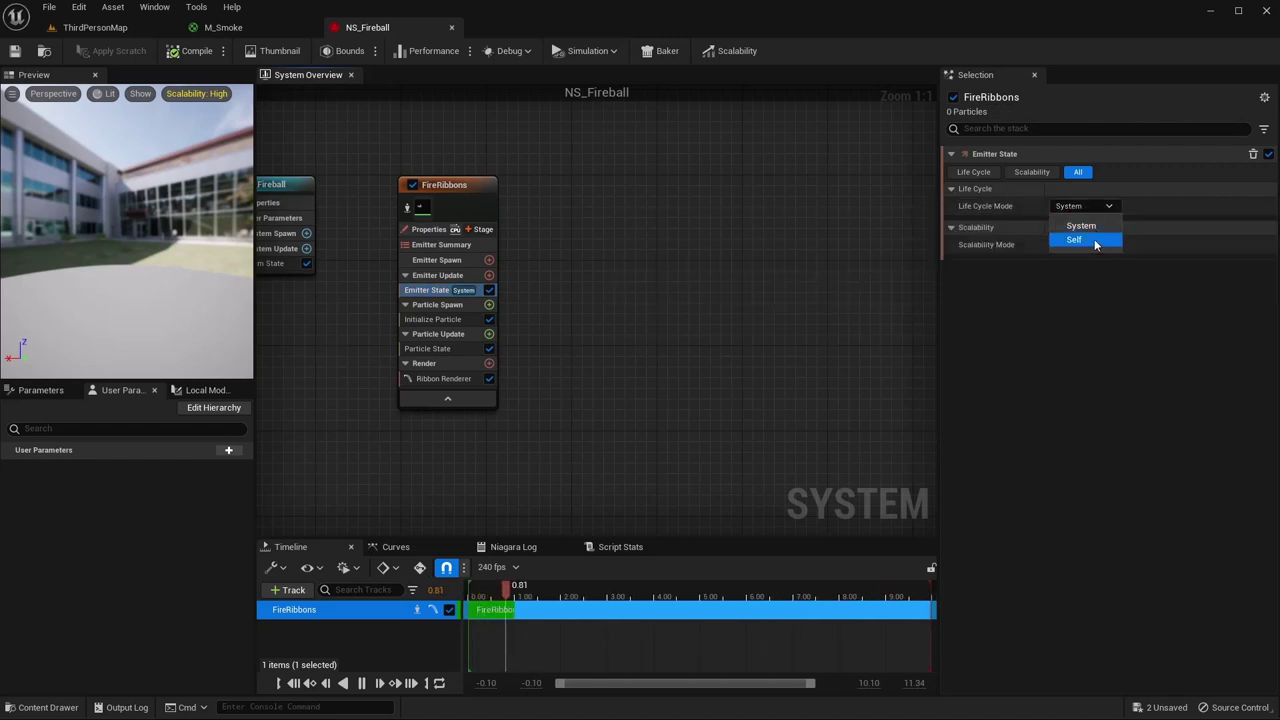
click(1090, 241)
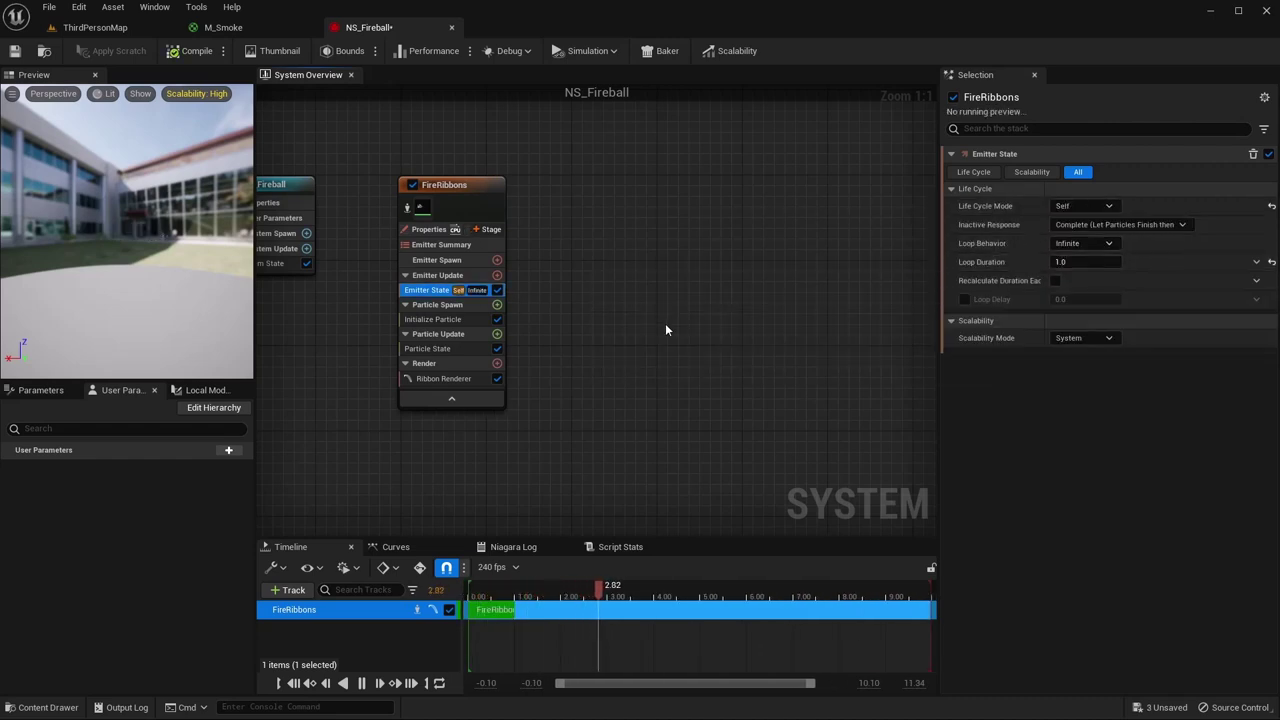
- Add a Spawn Rate module to FireRibbons' Emitter Update and set SpawnRate to 200
click(497, 275)
text(spawn)
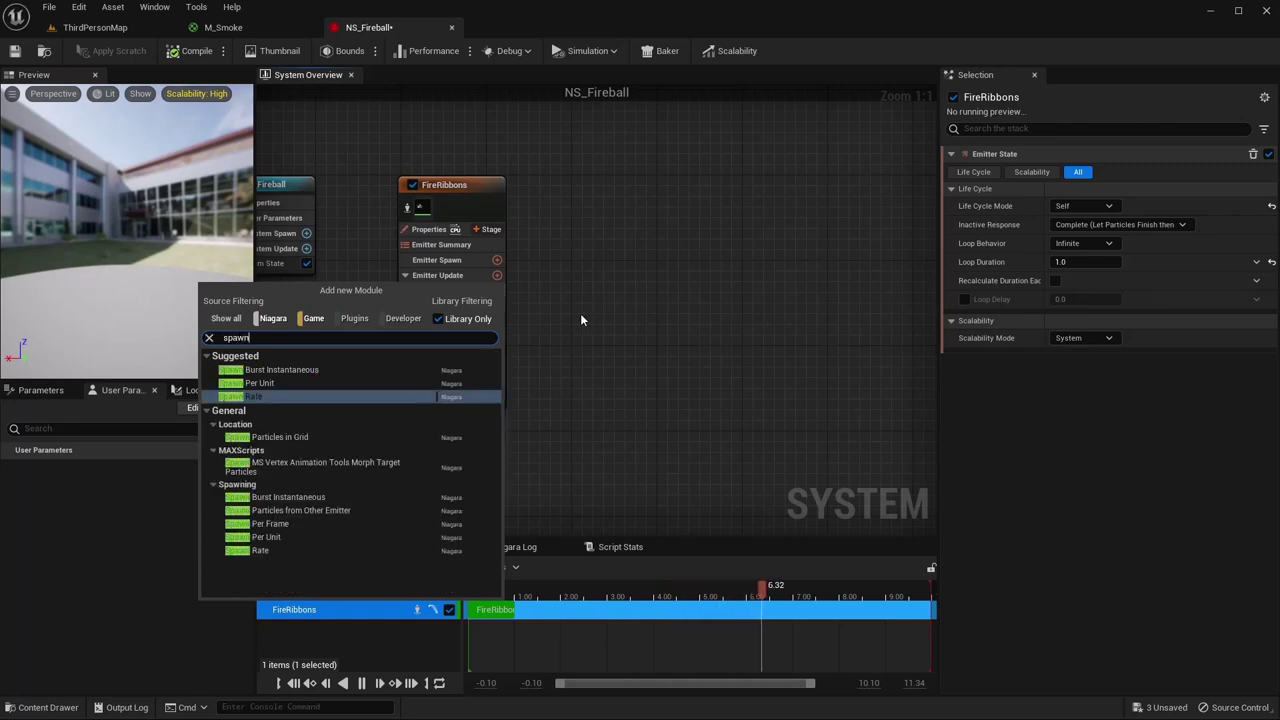
key(Return)
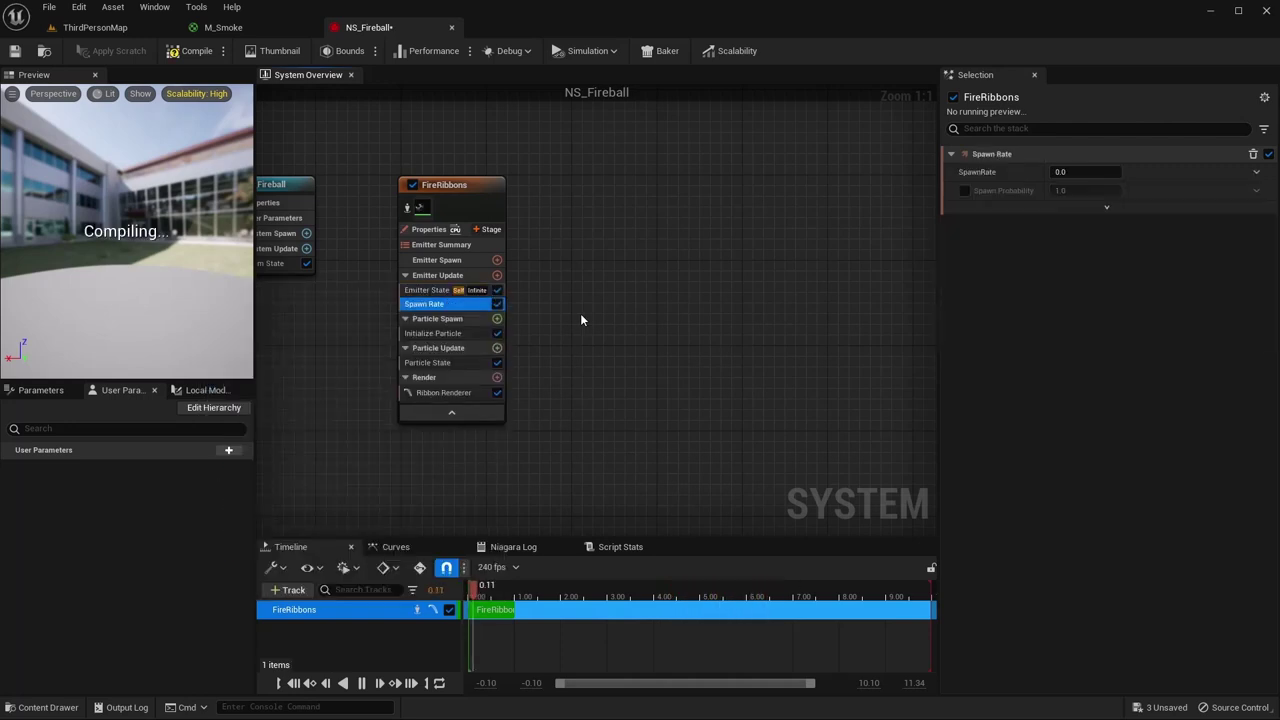
click(1088, 172)
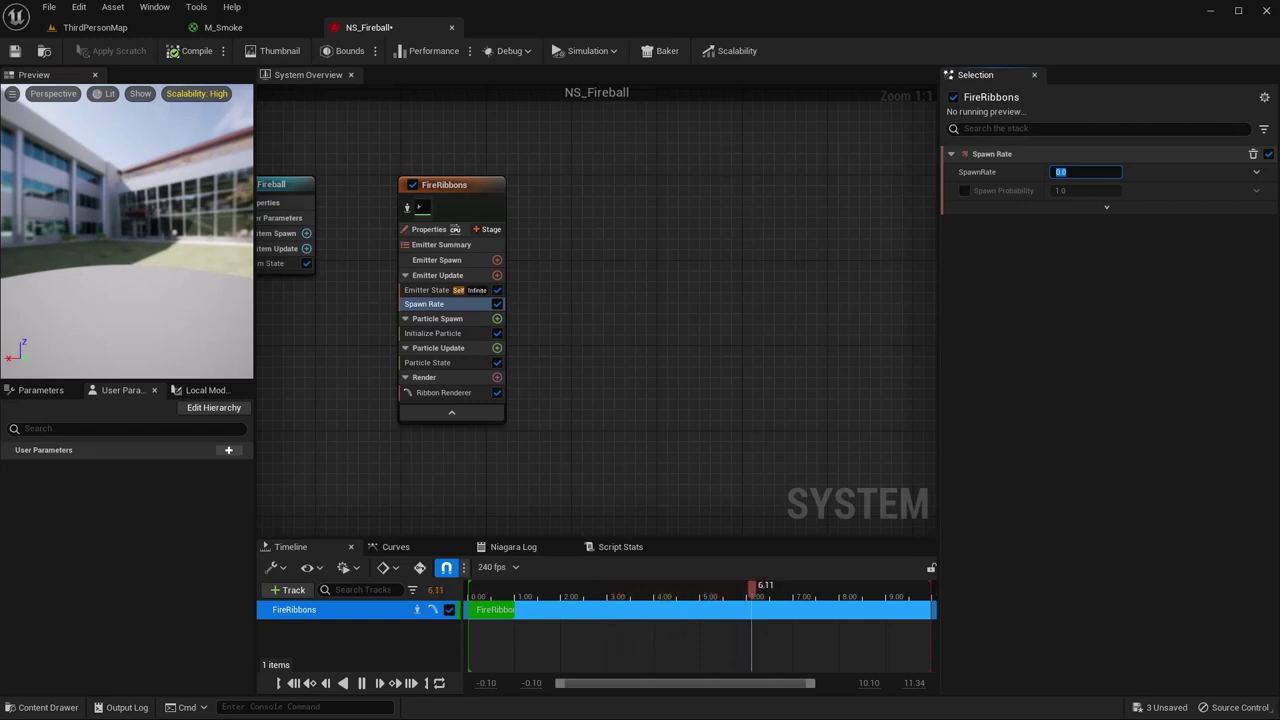
mouse_move(1019, 180)
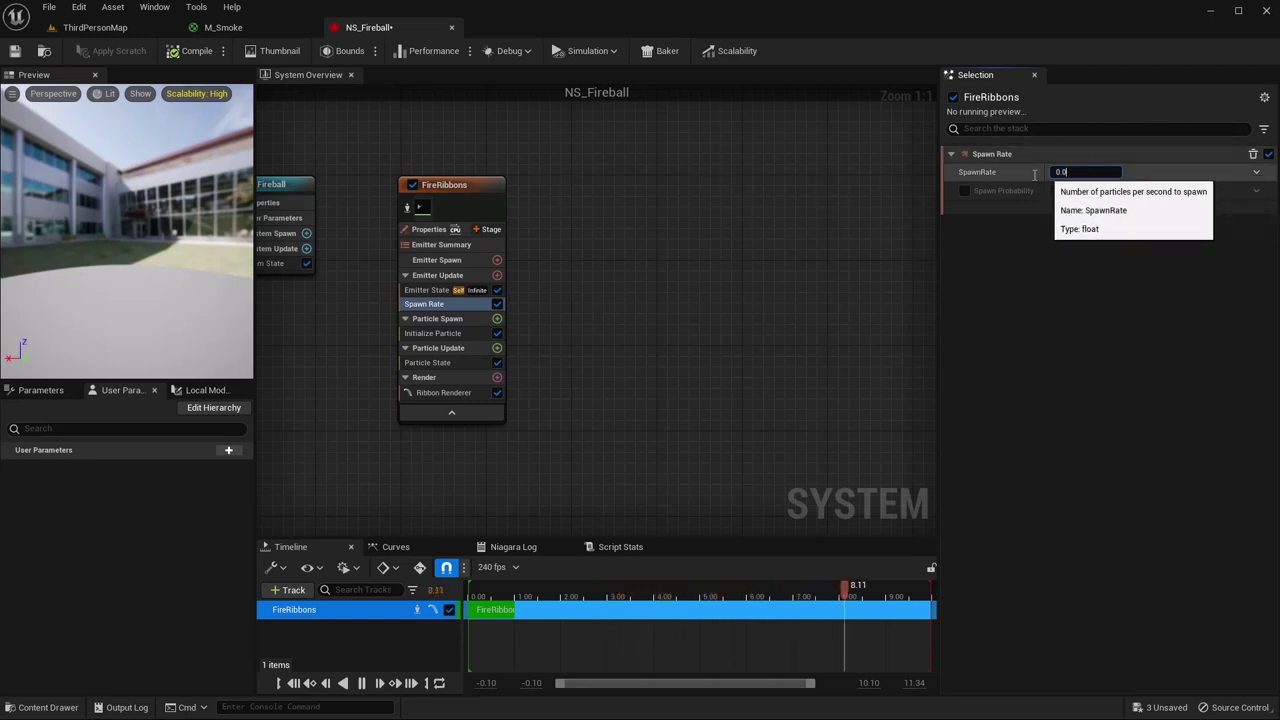
click(839, 290)
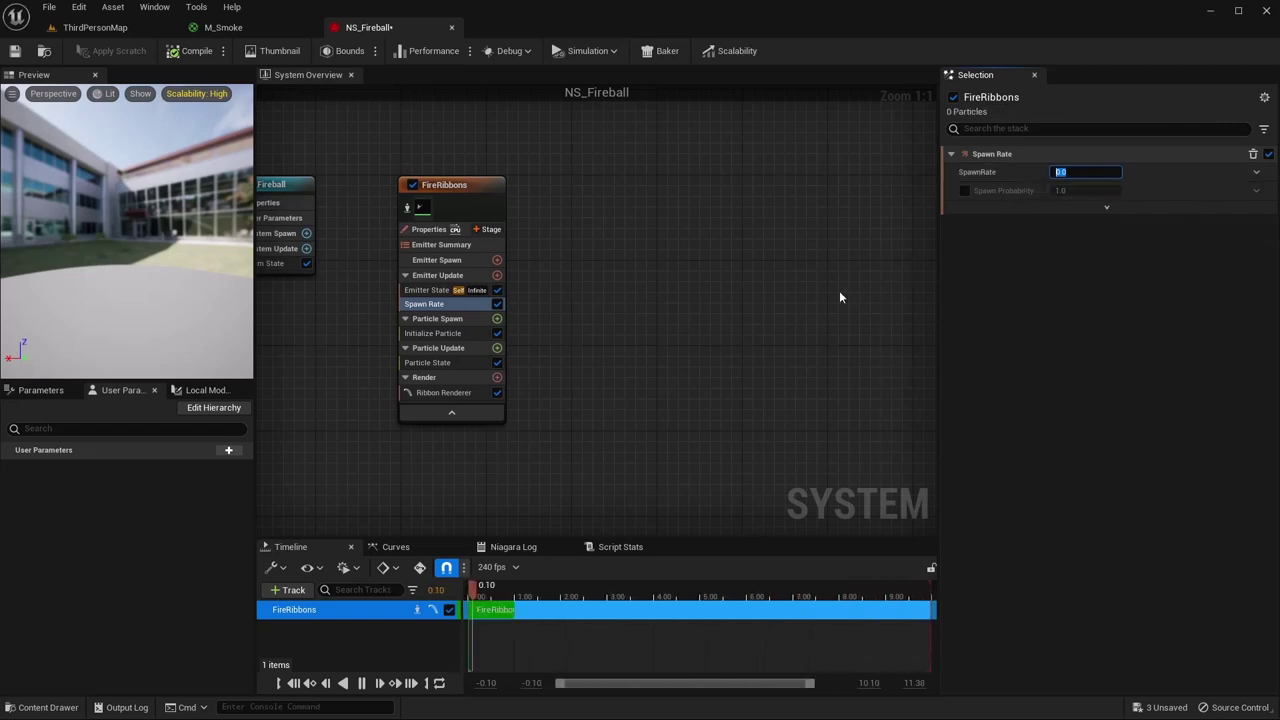
click(1080, 171)
- Add Dynamic Material Parameters to Particle Spawn and set U, V and Speed to 1 and Density to 0.8
click(497, 318)
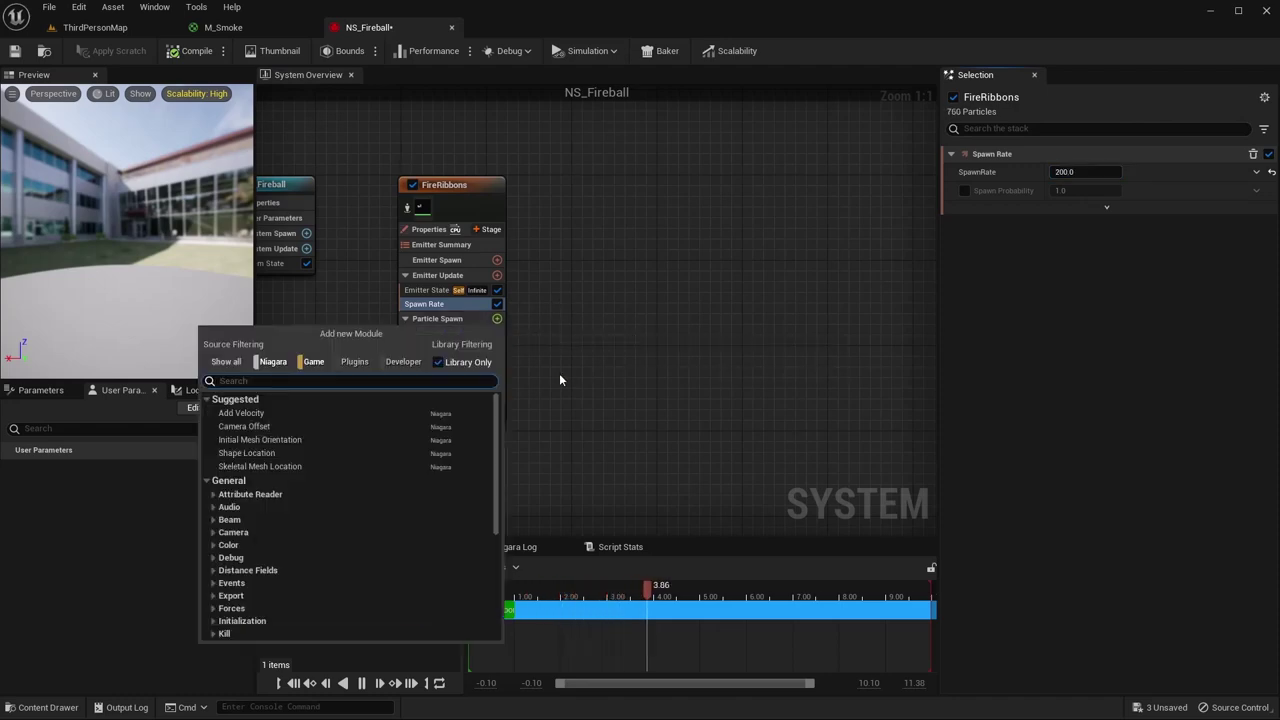
text(dyn)
key(Return)
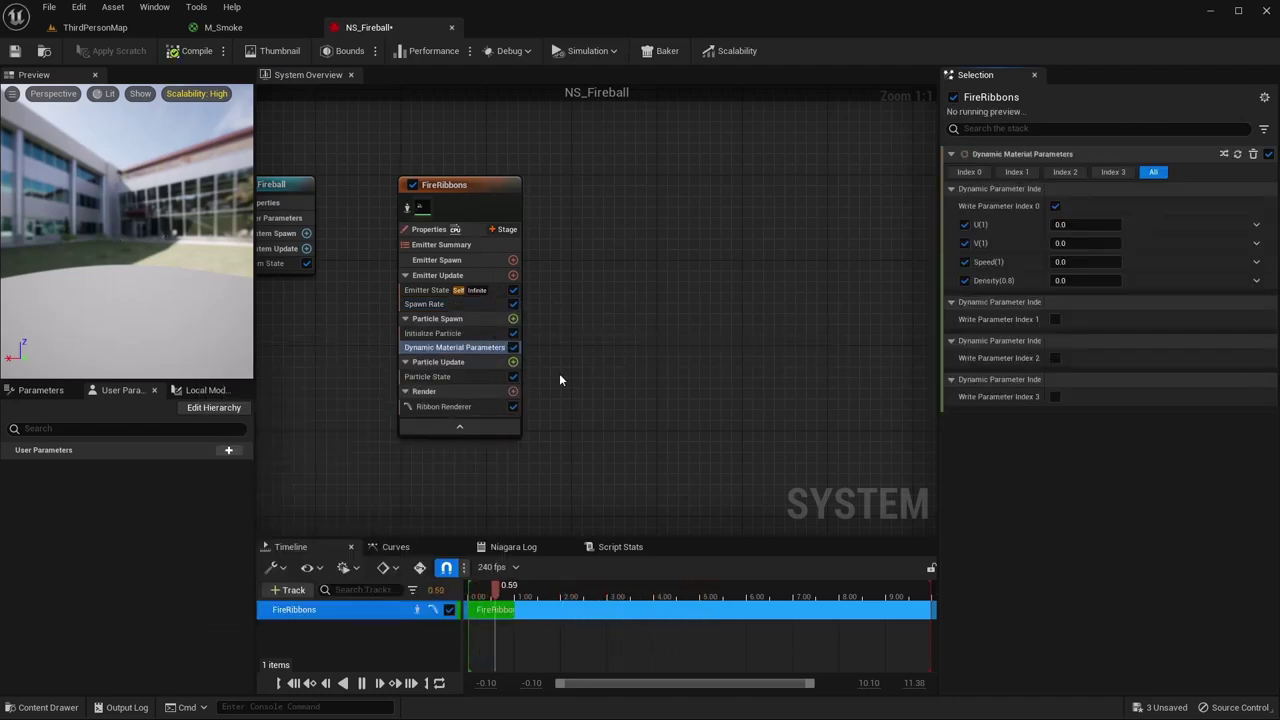
click(1075, 224)
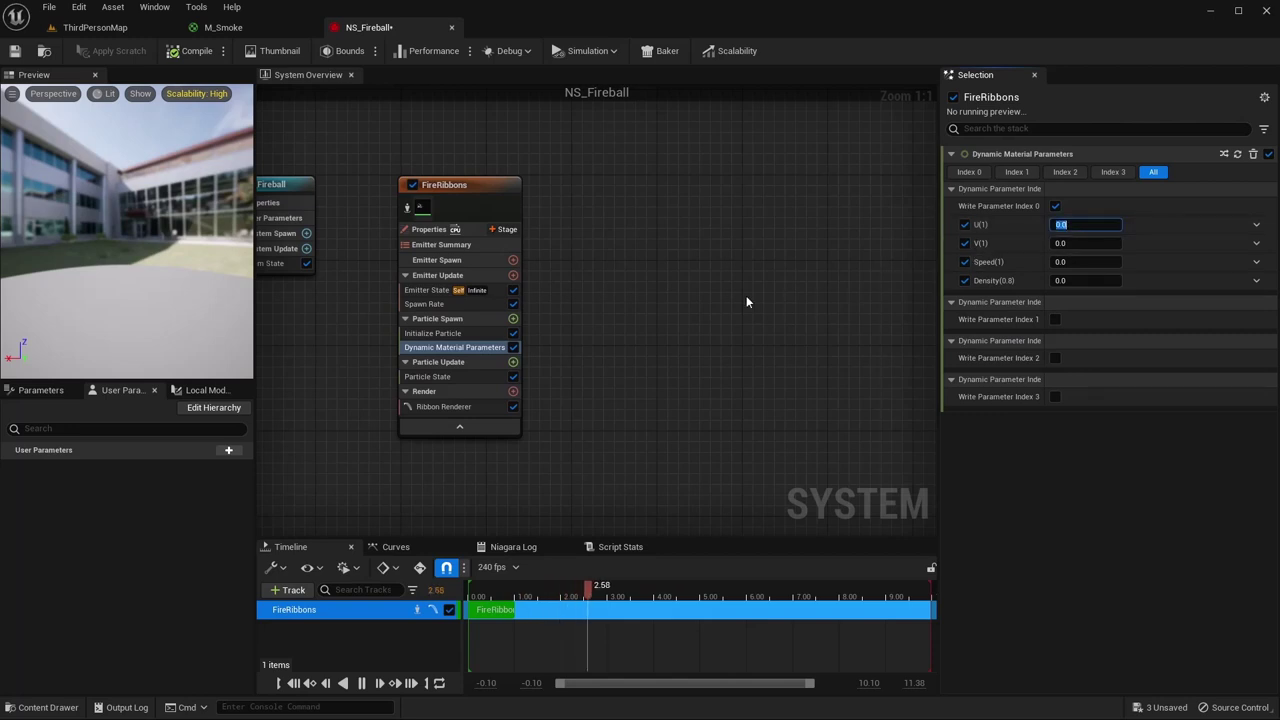
key(Tab)
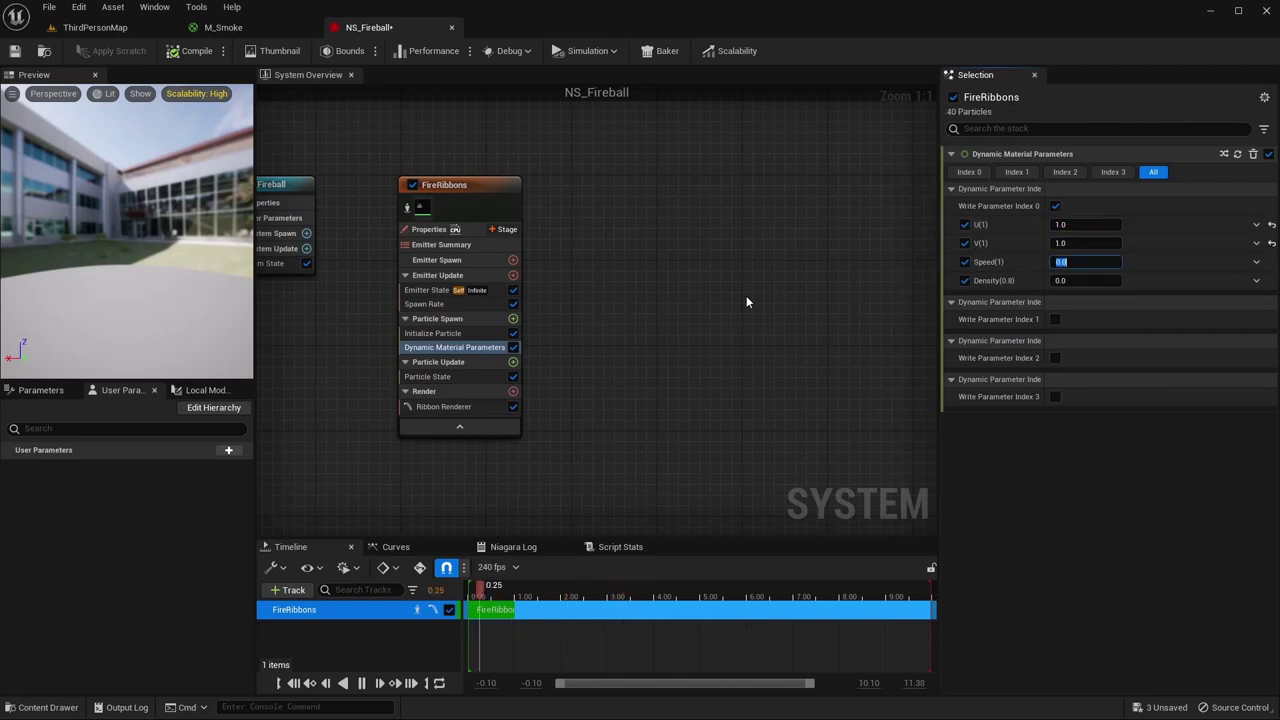
text(.8)
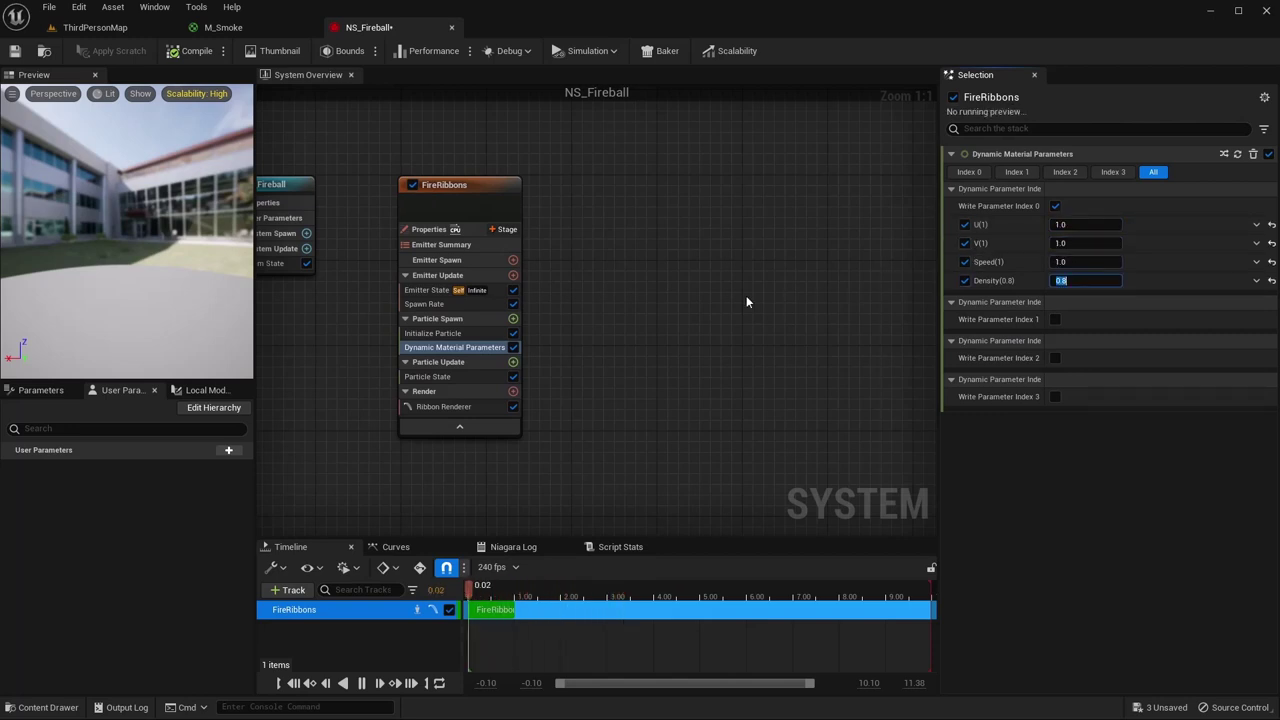
key(Return)
- Set the particle Lifetime to 0.5 in FireRibbons' Initialize Particle module
click(450, 334)
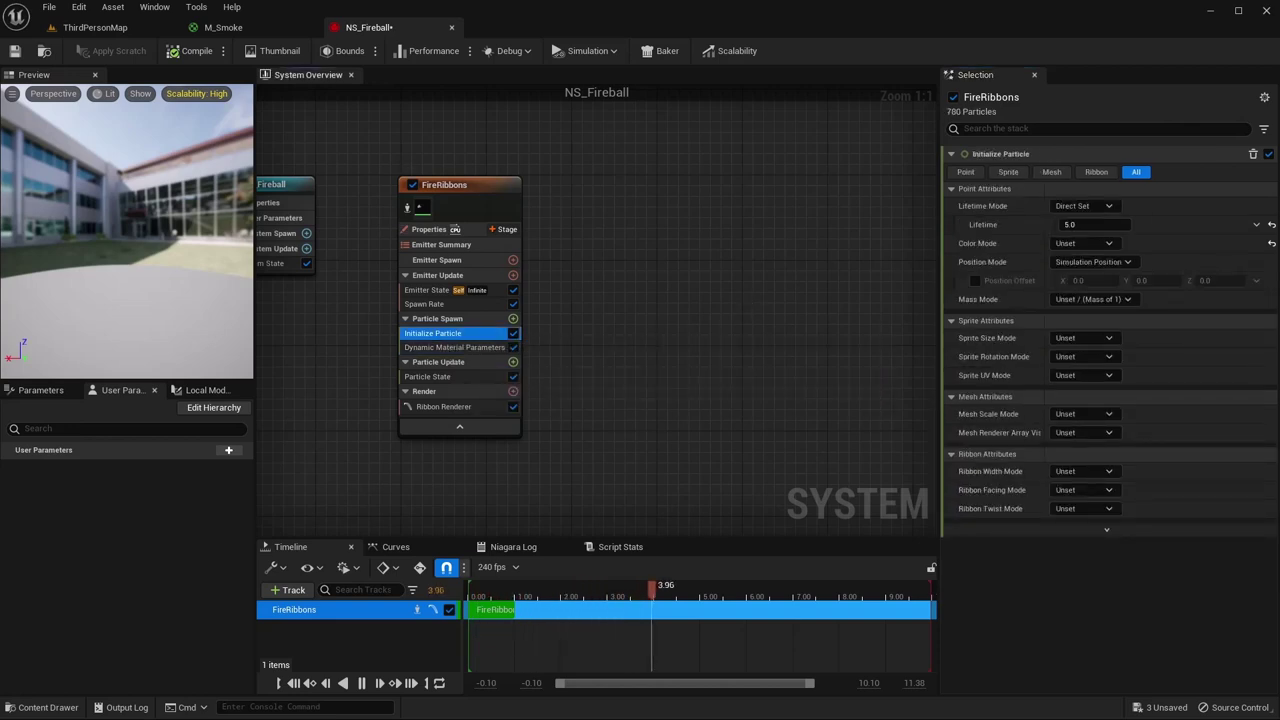
click(1080, 226)
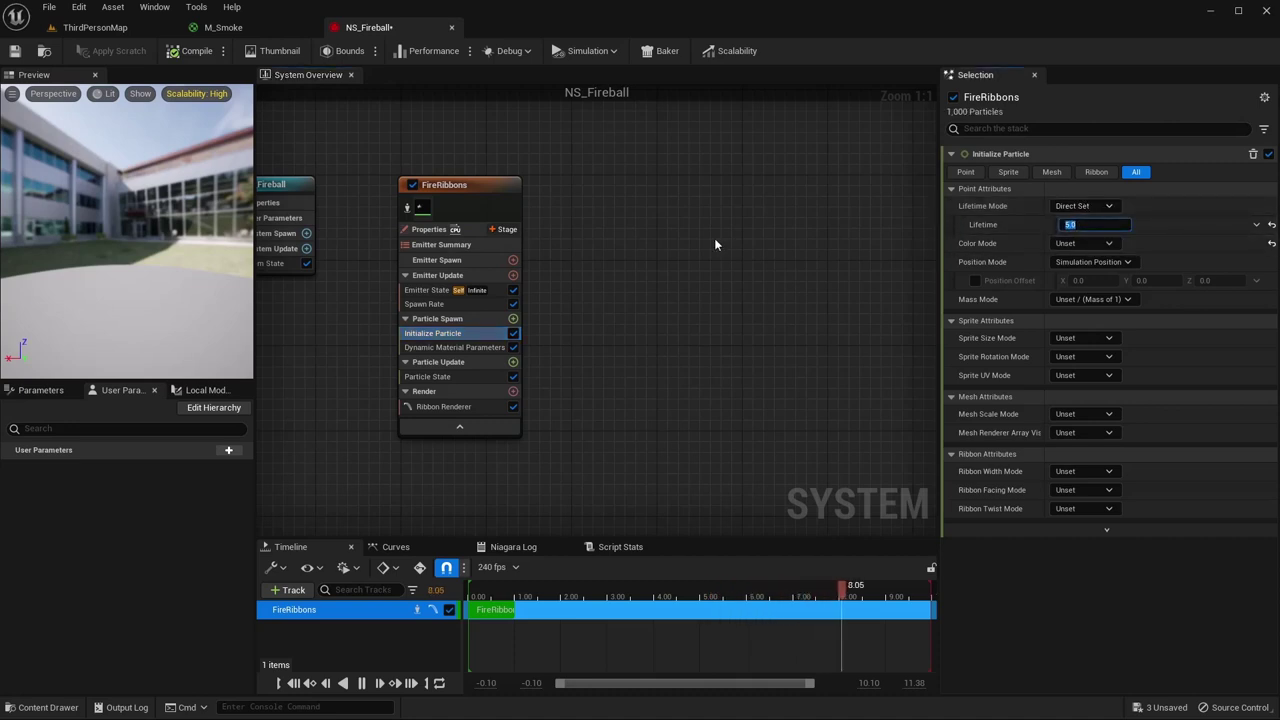
text(0.5)
key(Return)
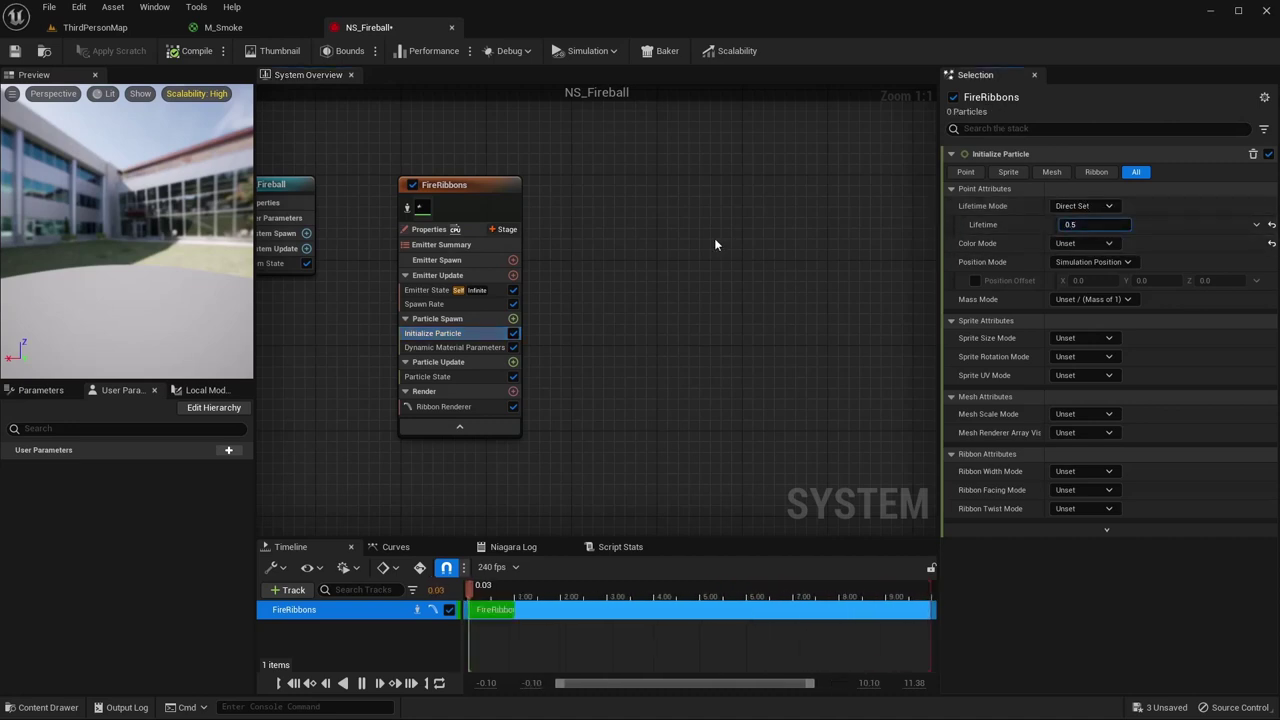
- Set the Initialize Particle Color Mode to Direct Set with R 500, G 50 and B 0
click(1084, 244)
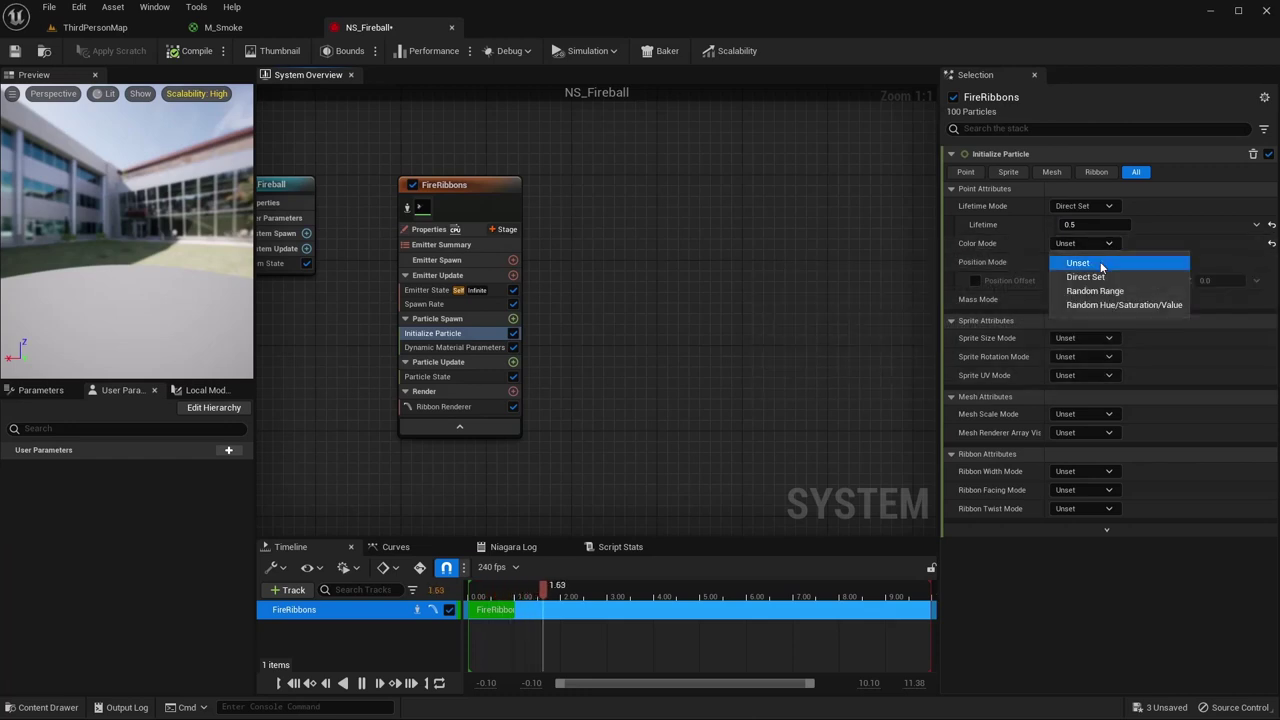
click(1099, 278)
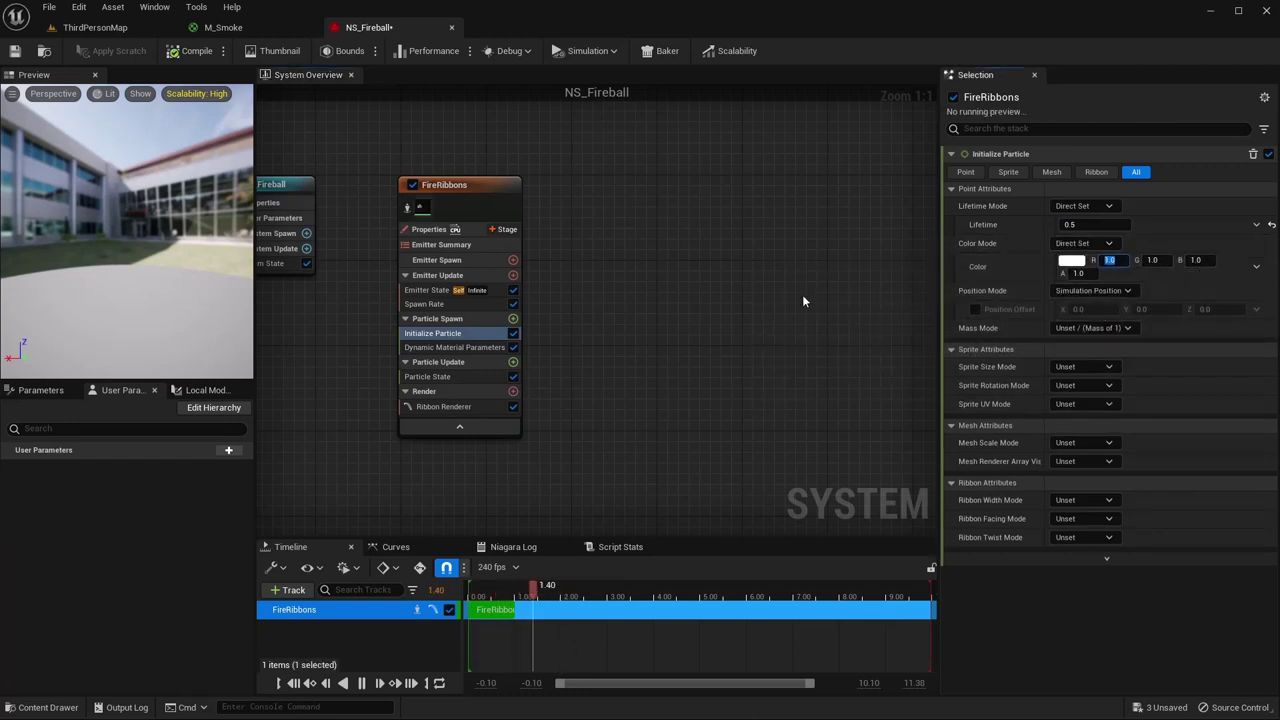
text(500)
key(Tab)
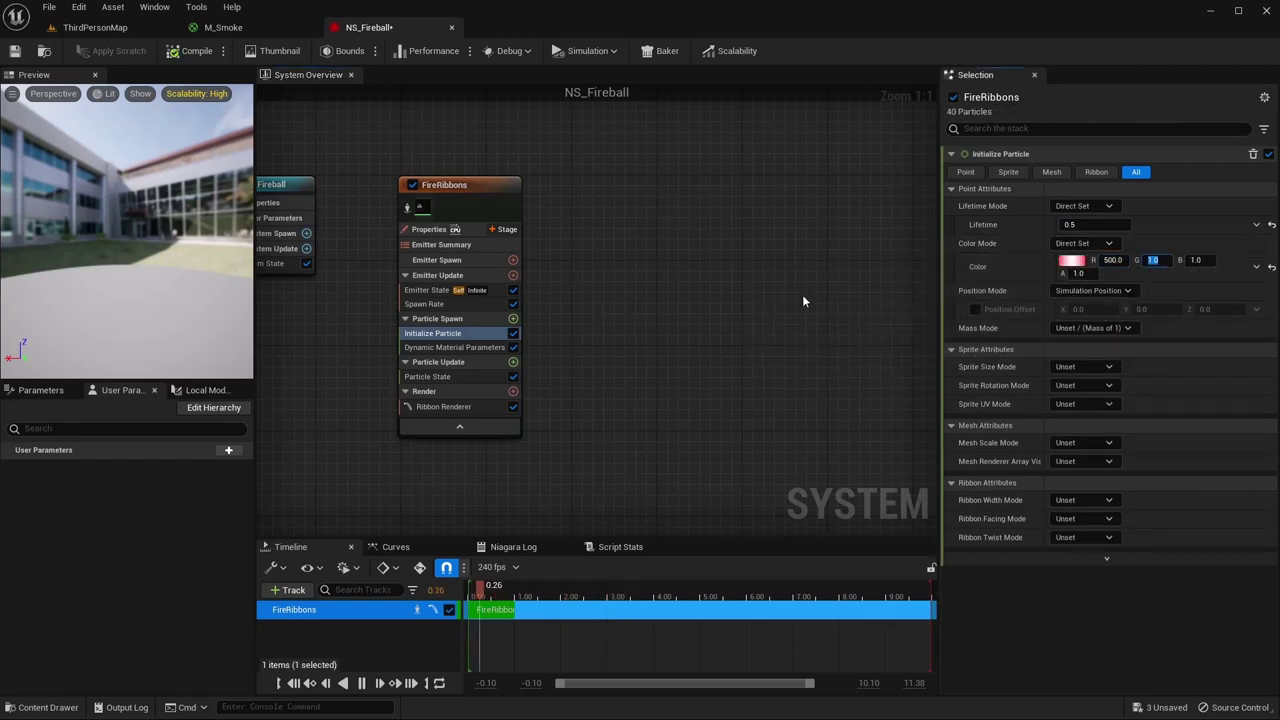
key(Tab)
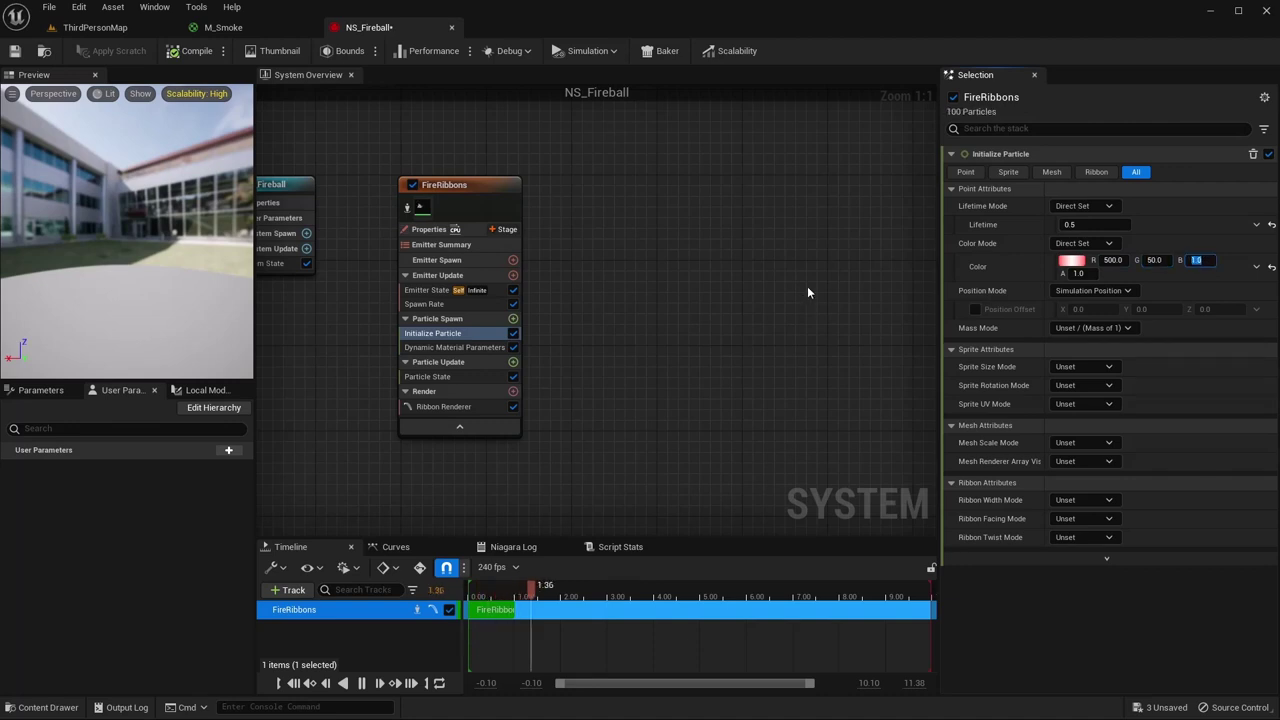
text(0)
key(Tab)
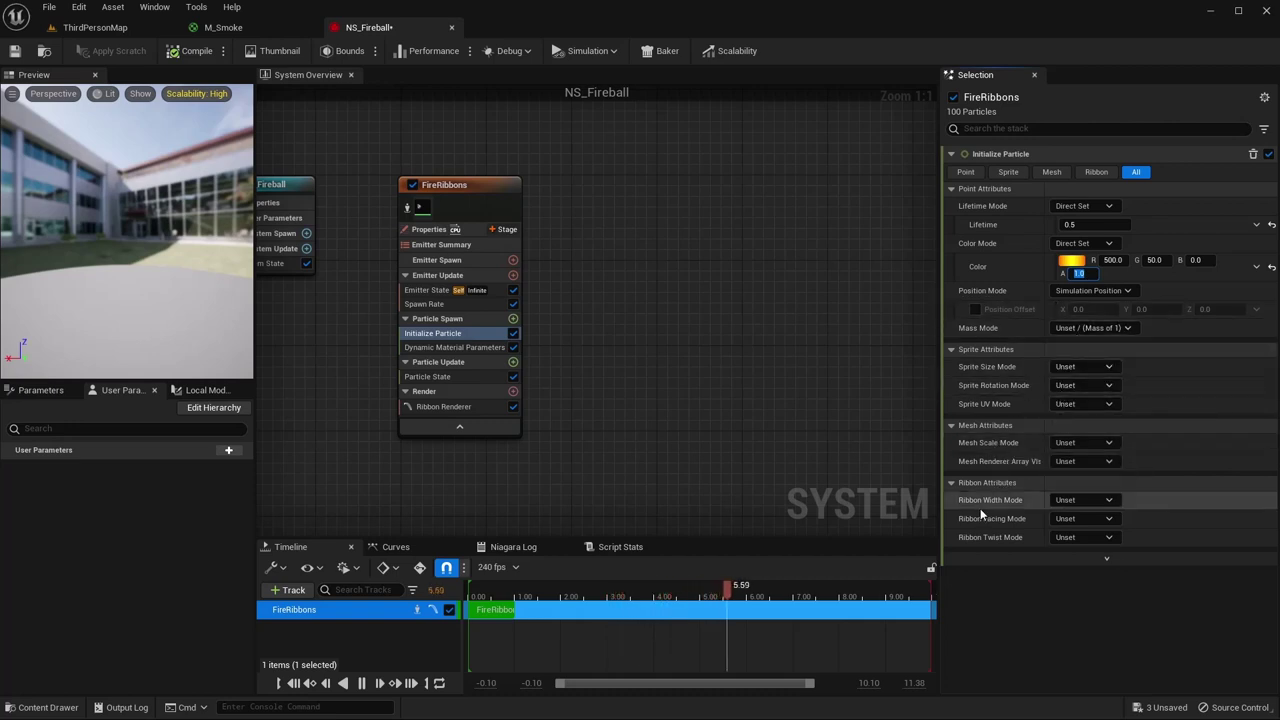
- Set the Ribbon Width Mode to Direct Set with a Ribbon Width of 50, then compile and save the system
click(1100, 500)
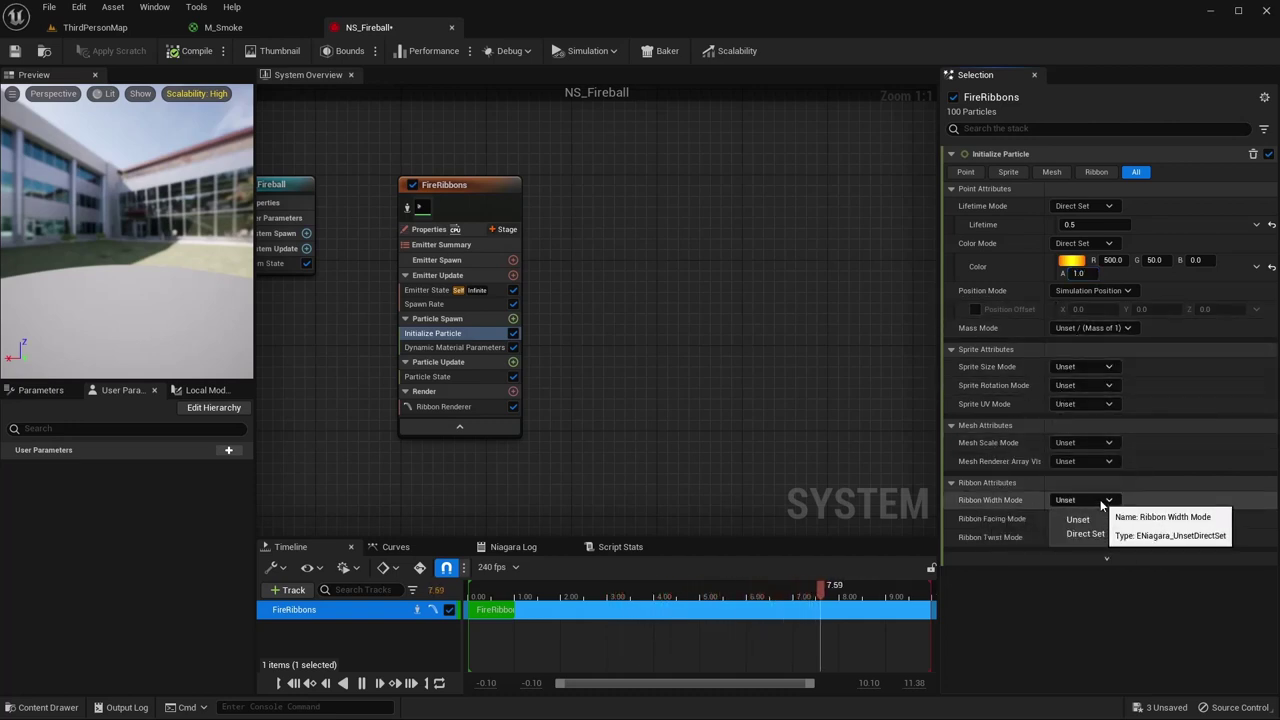
click(1085, 533)
click(1090, 518)
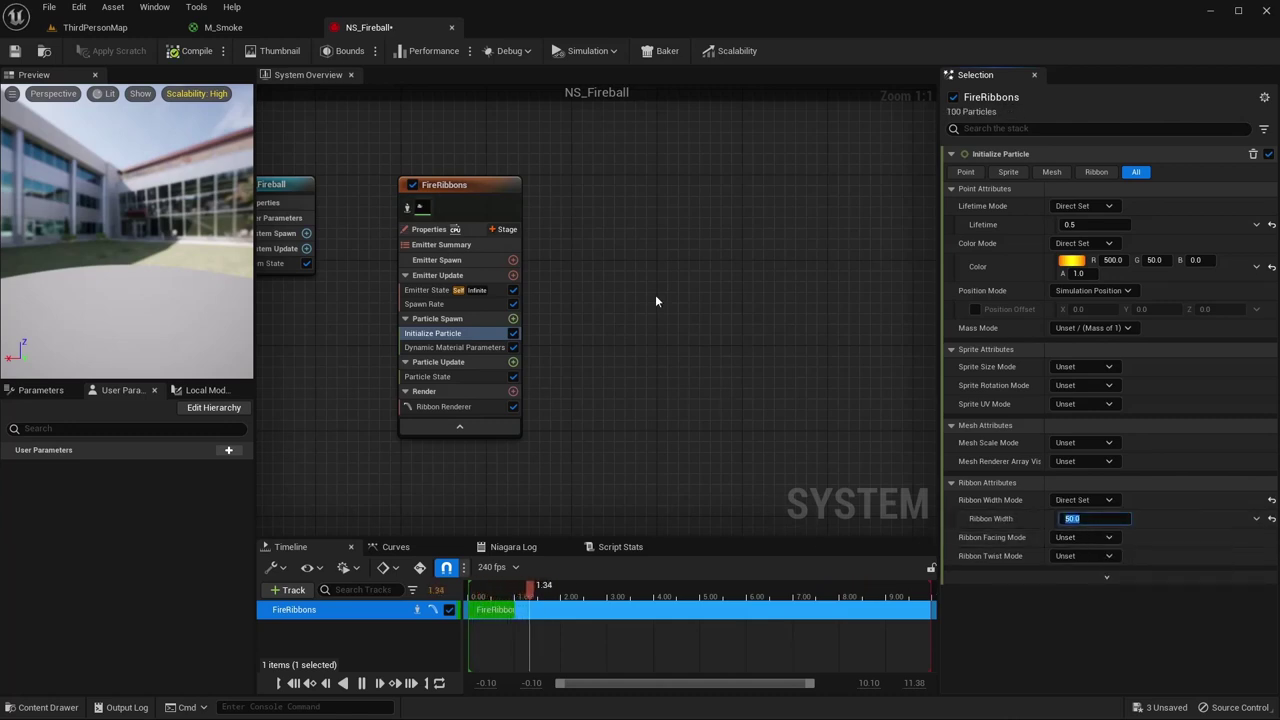
click(186, 52)
key(ctrl+s)
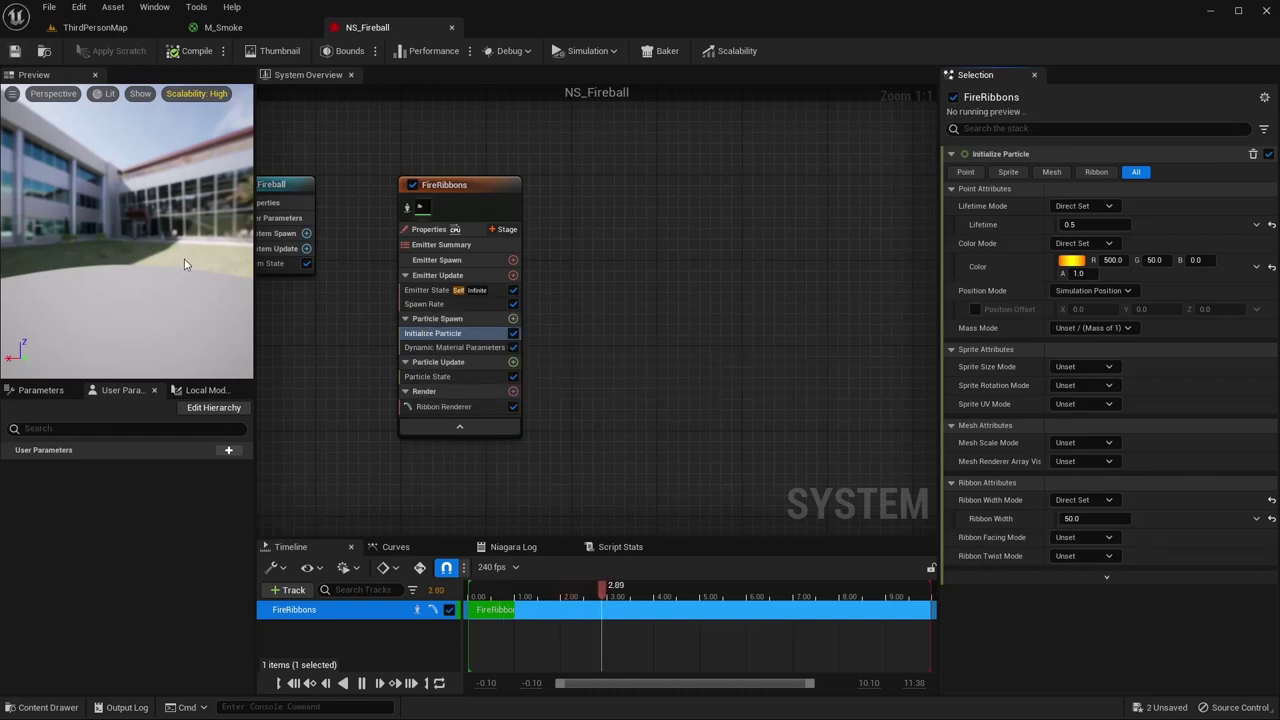
- Add an Add Velocity module to FireRibbons' Particle Spawn and fix its missing Solve Forces and Velocity dependency
click(513, 318)
text(ad)
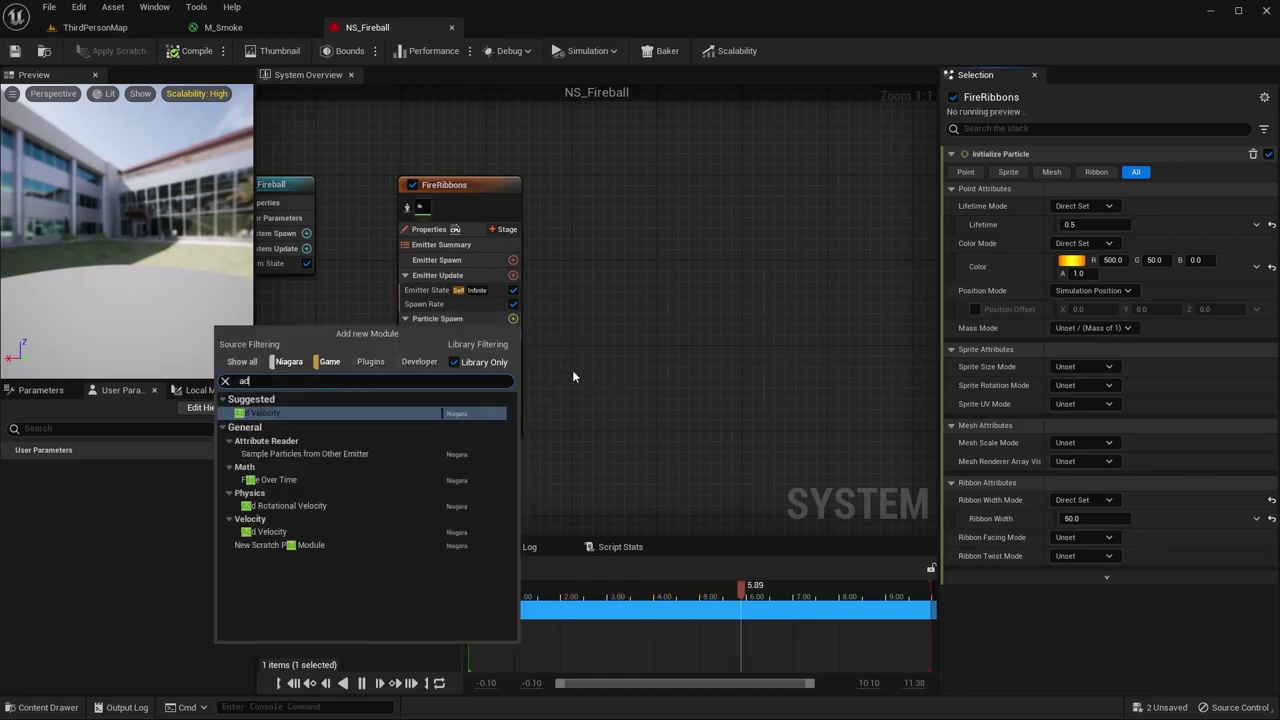
click(290, 414)
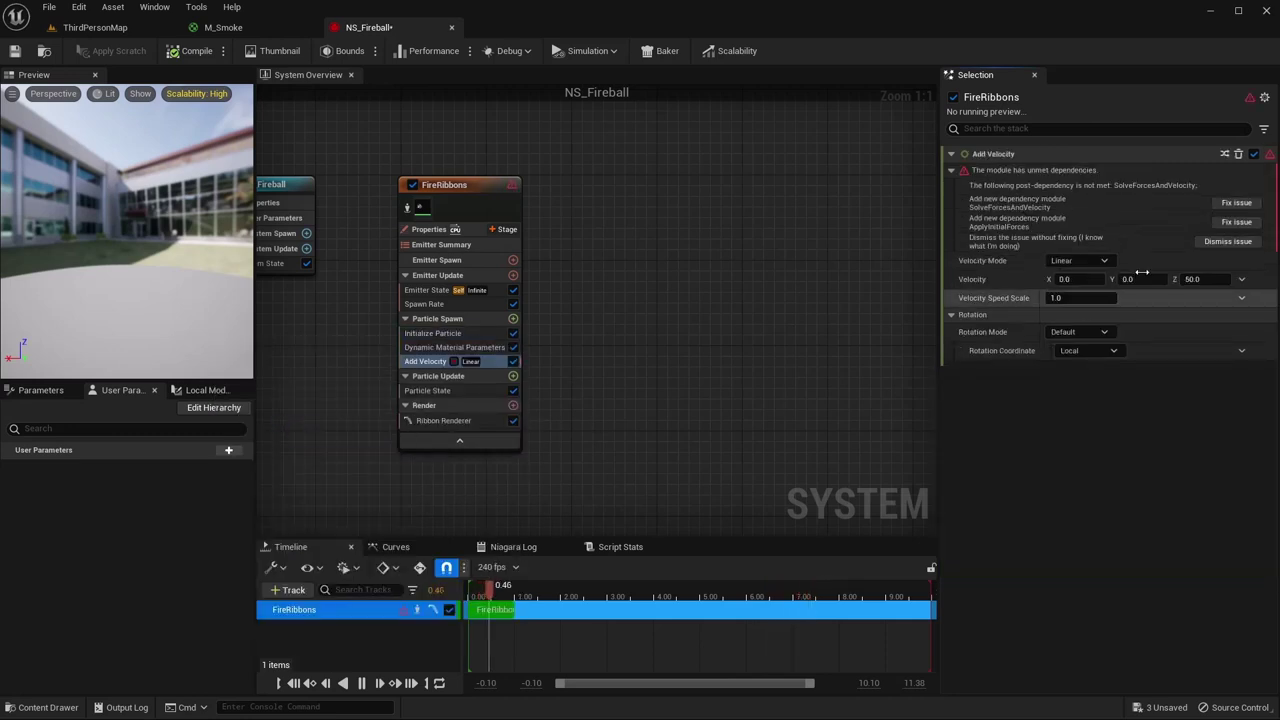
click(1252, 207)
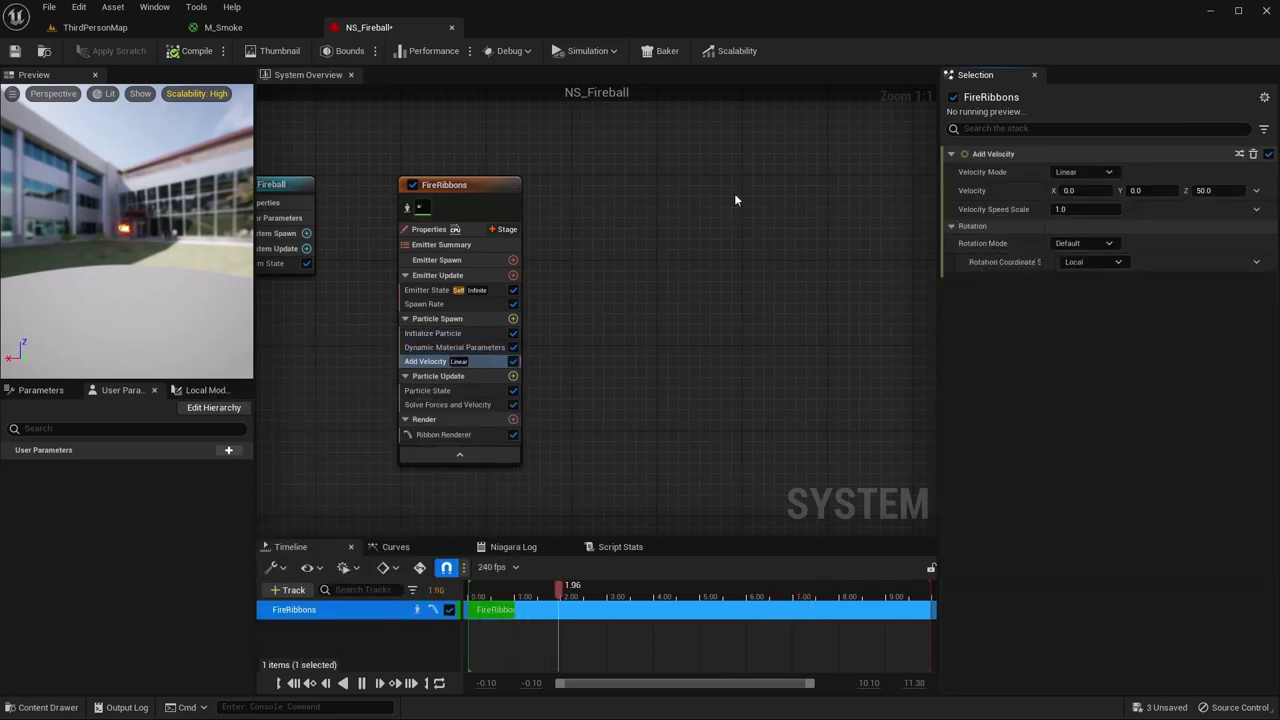
- Set the Add Velocity vector to X 500, Y 0 and Z 0, and turn off Orbit Mode in the preview viewport
click(1205, 190)
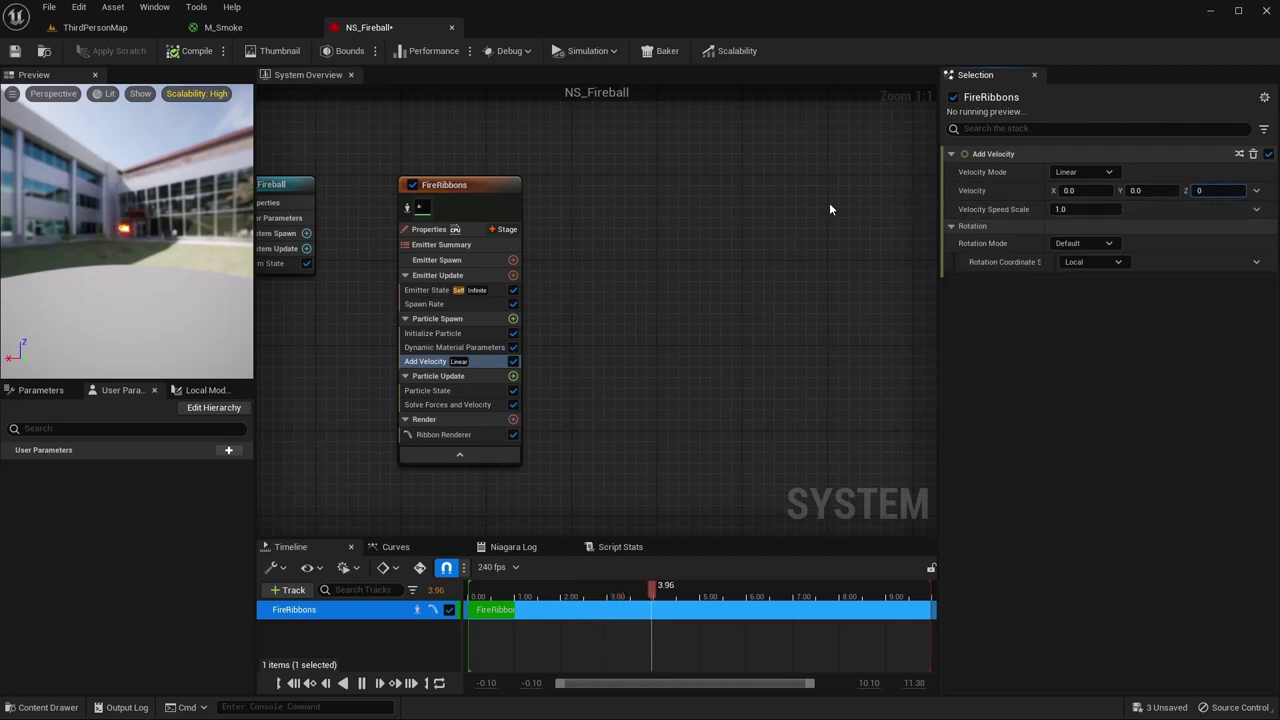
key(Tab)
text(5)
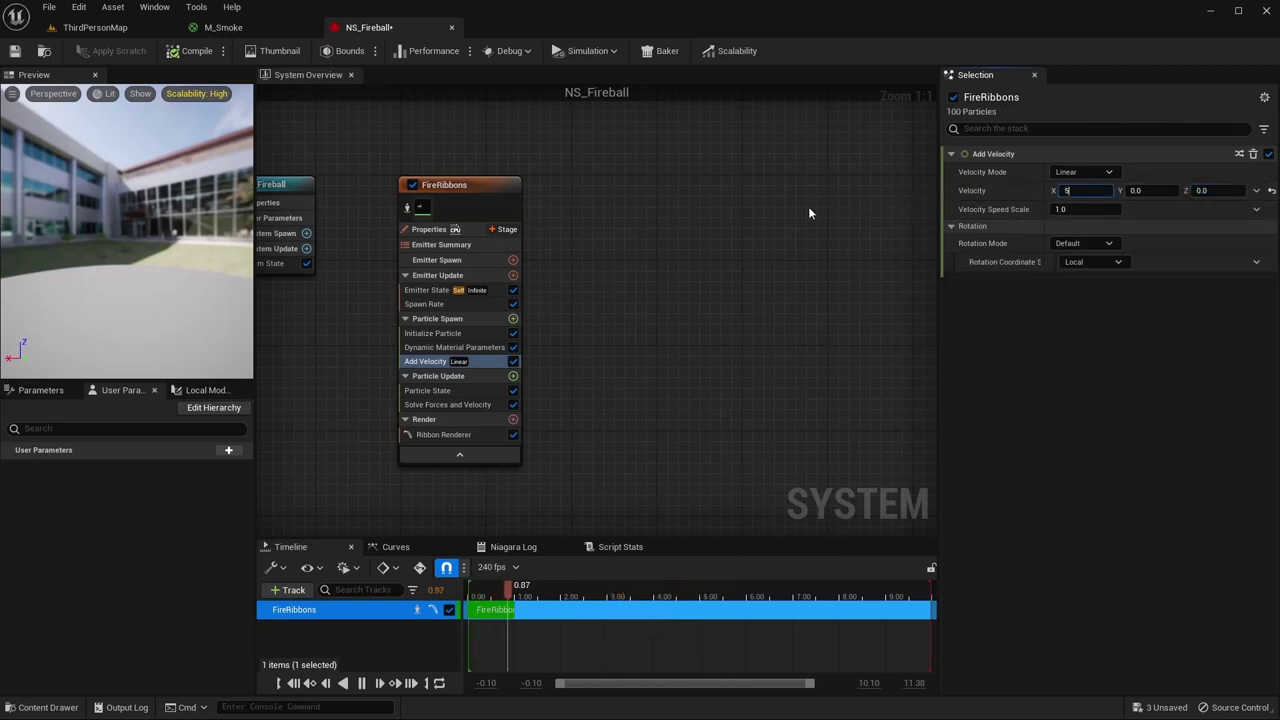
text(00)
key(Return)
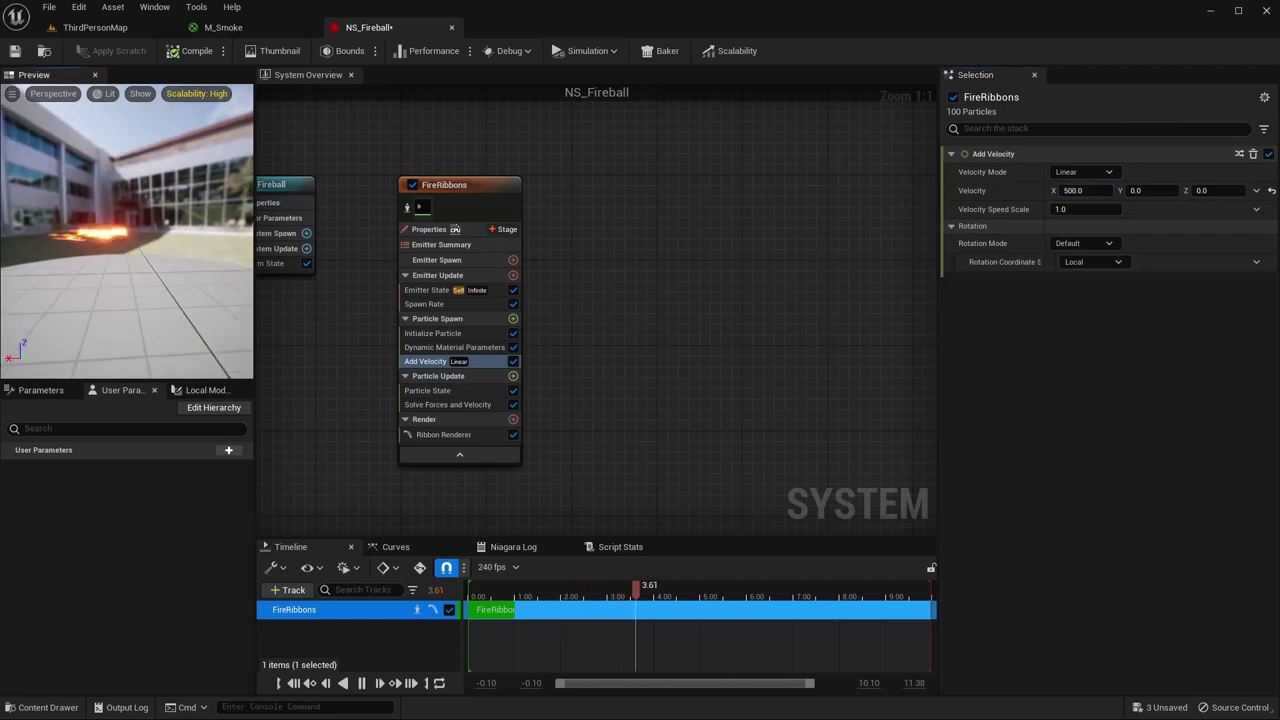
click(11, 93)
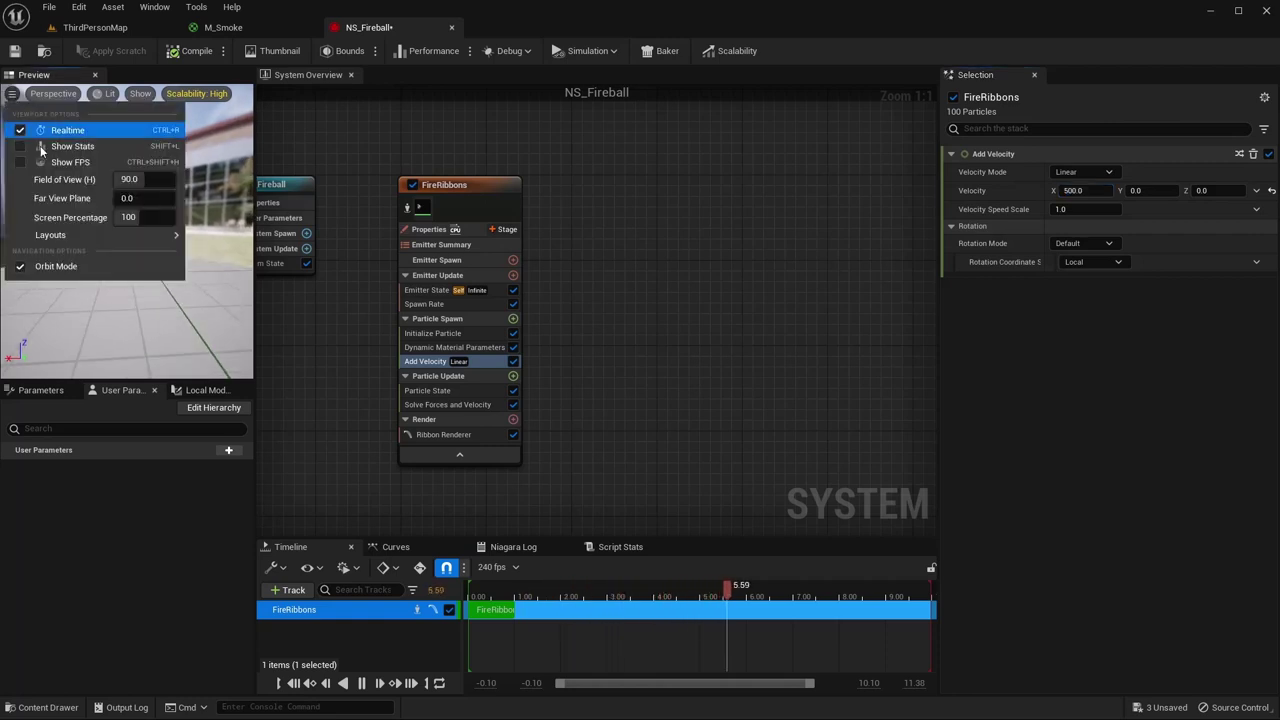
click(30, 268)
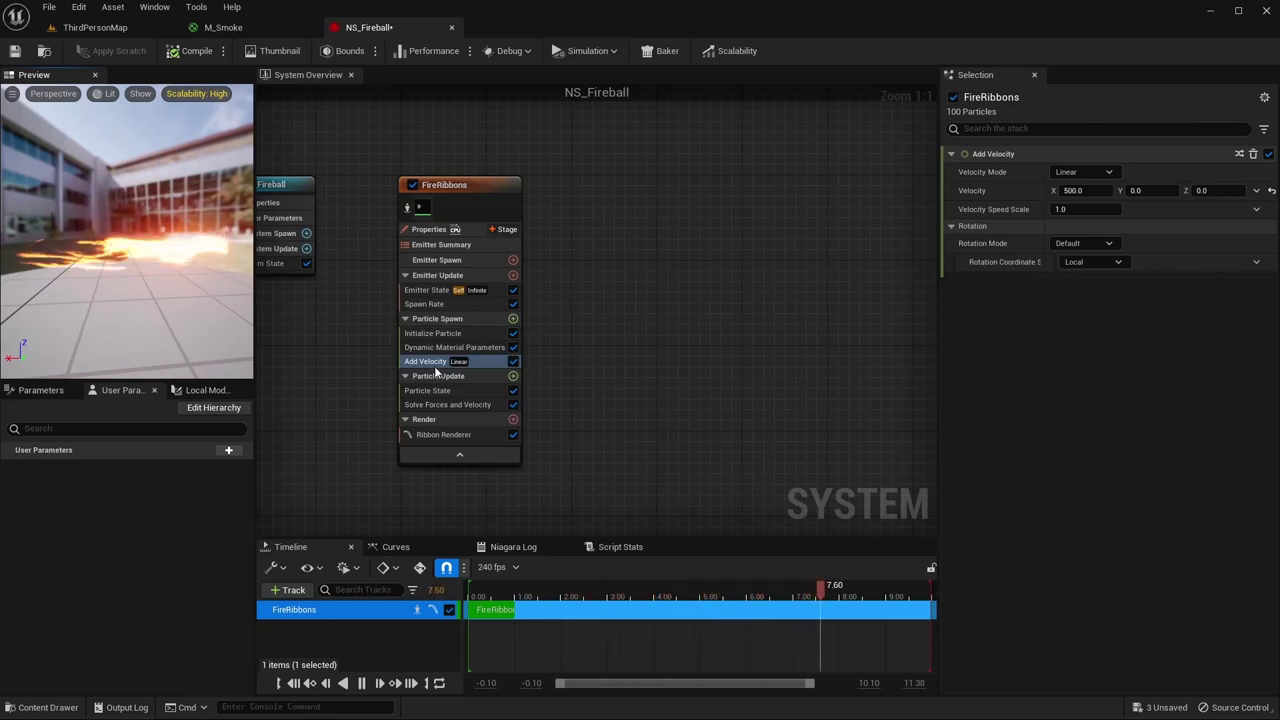
- Add a Scale Ribbon Width module to FireRibbons' Particle Update
click(513, 375)
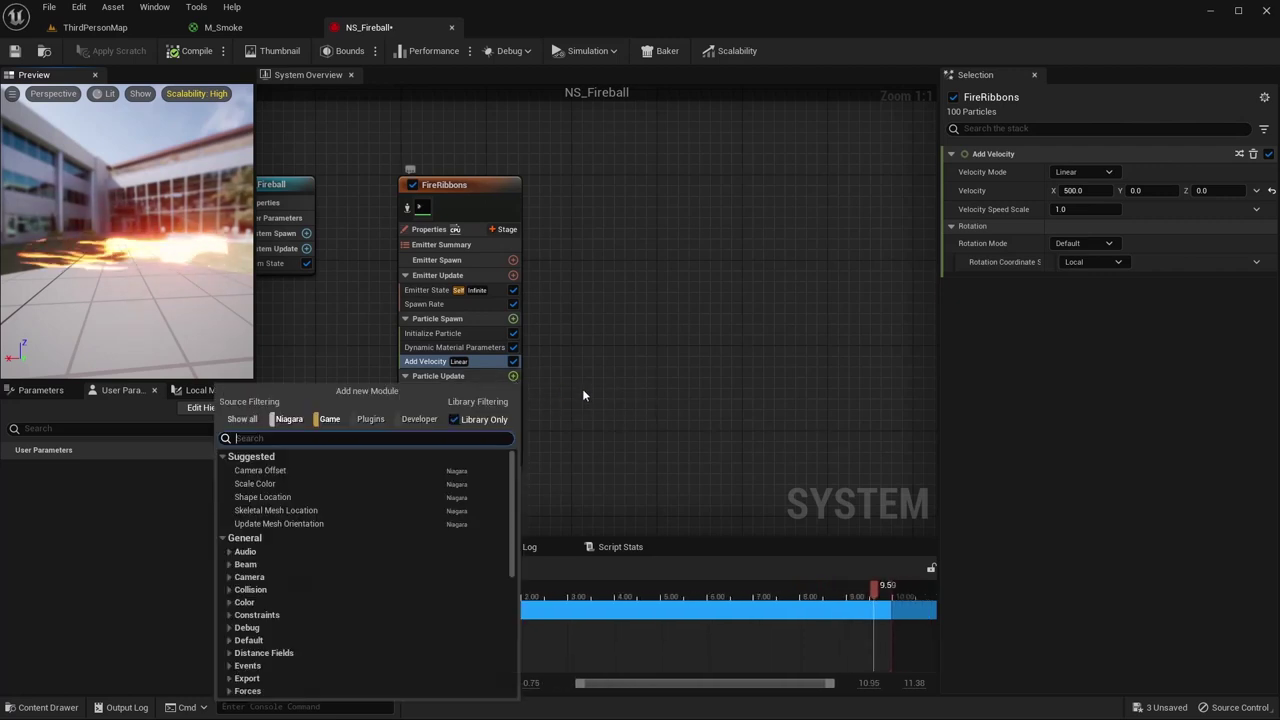
text(r)
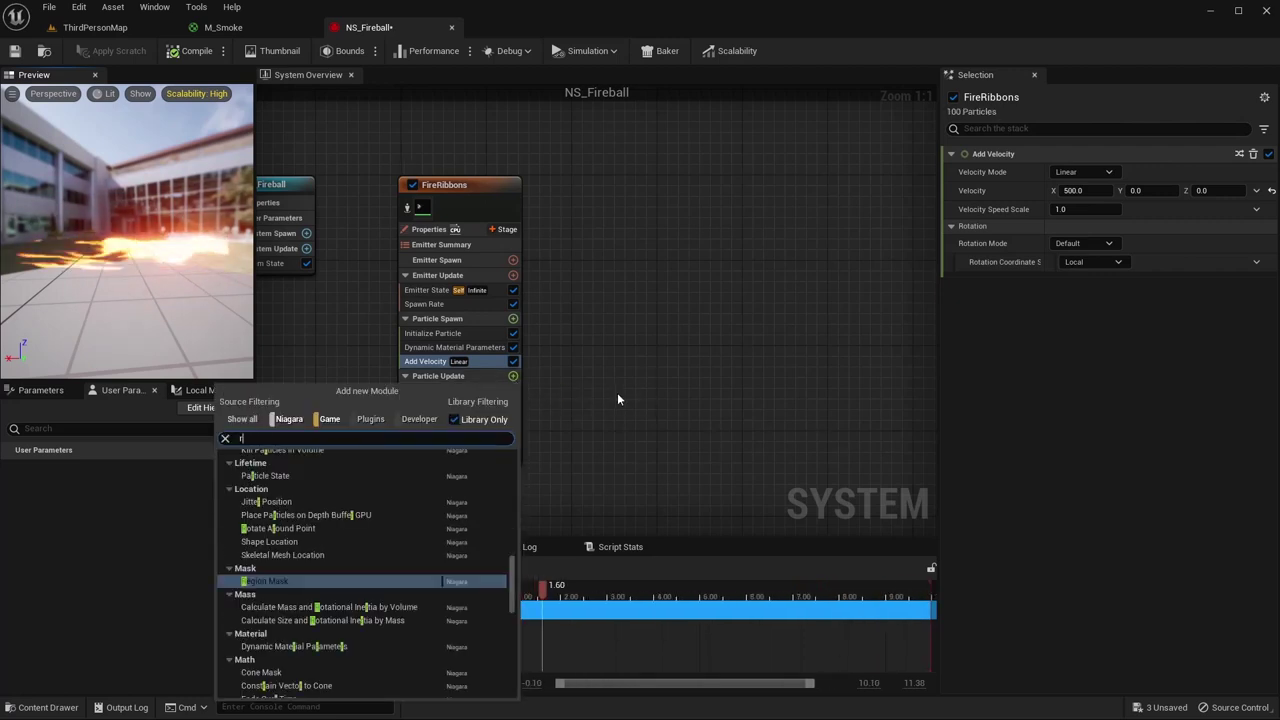
key(BackSpace)
text(scale rib)
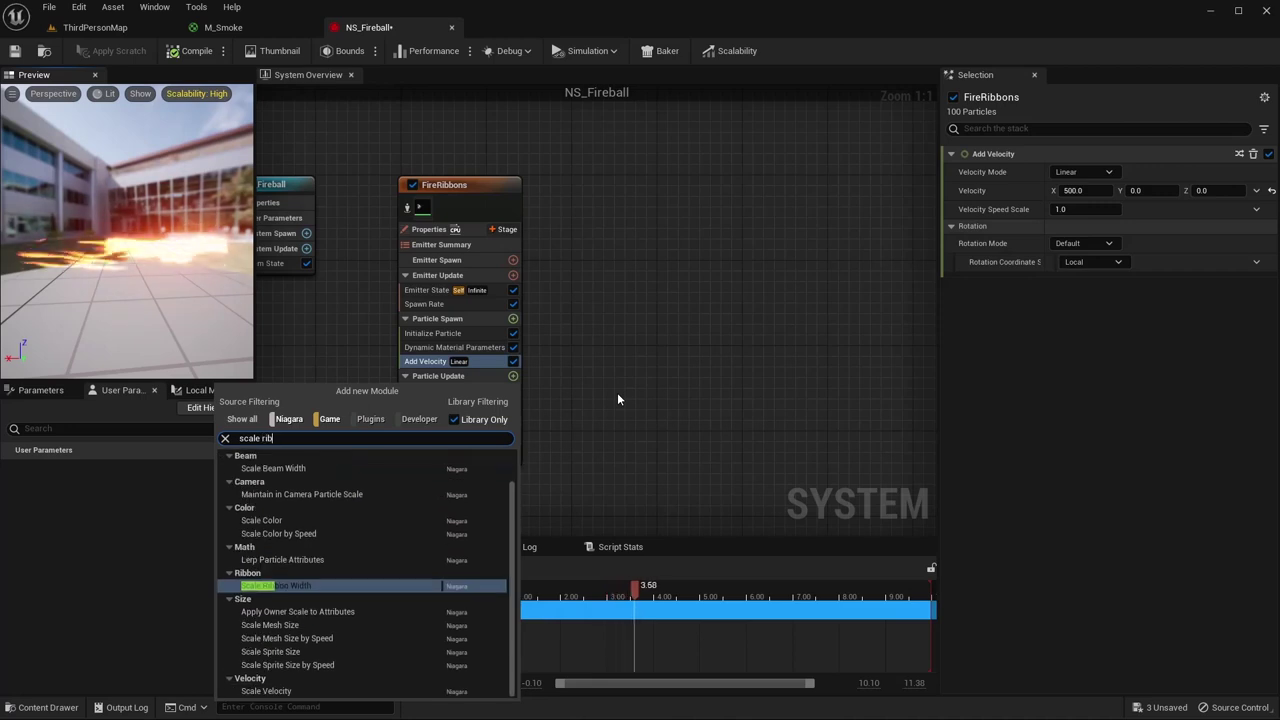
key(Return)
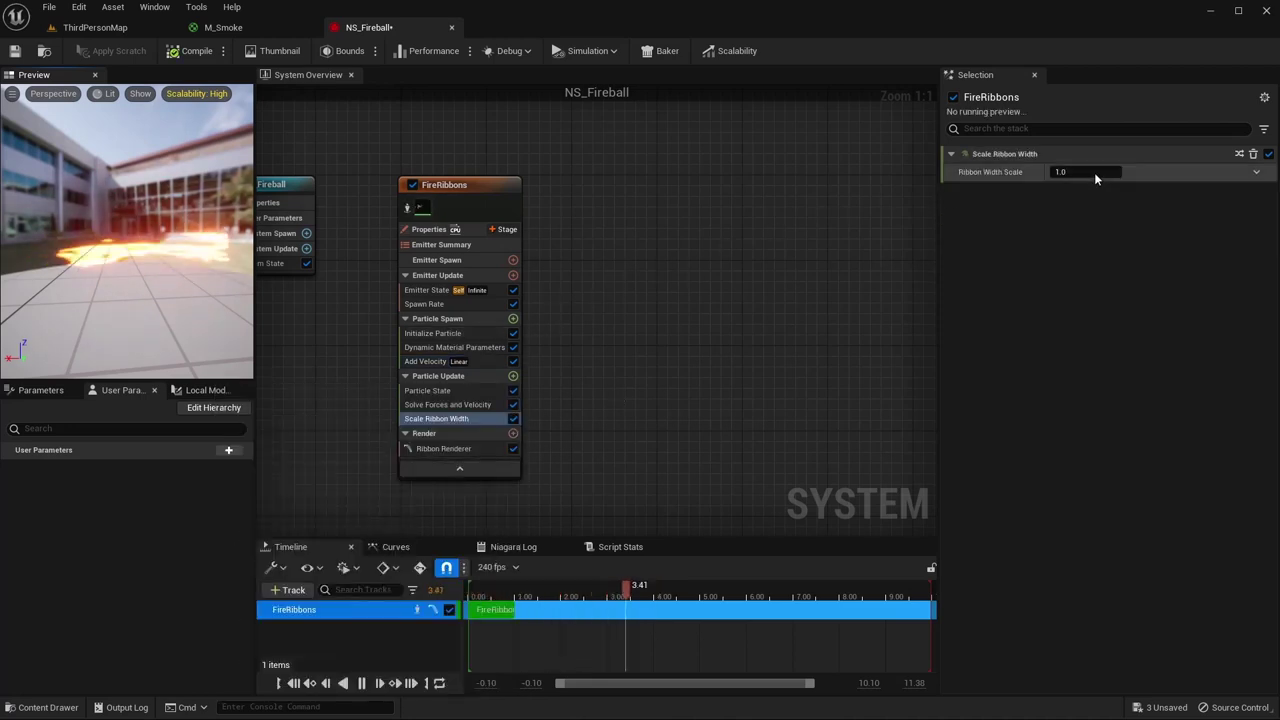
- Drive Ribbon Width Scale with Float from Curve using the rising ease-out template, set its middle key's value to 0.8, and save
click(1258, 174)
click(1053, 270)
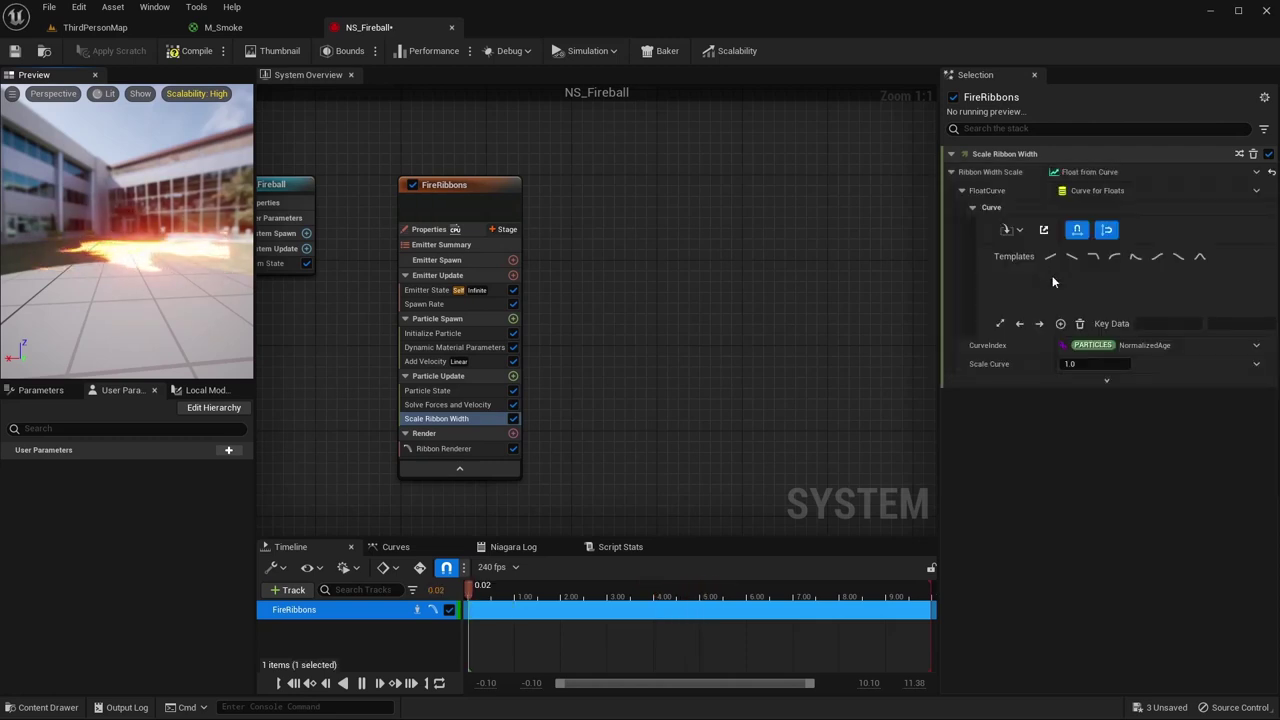
click(1115, 258)
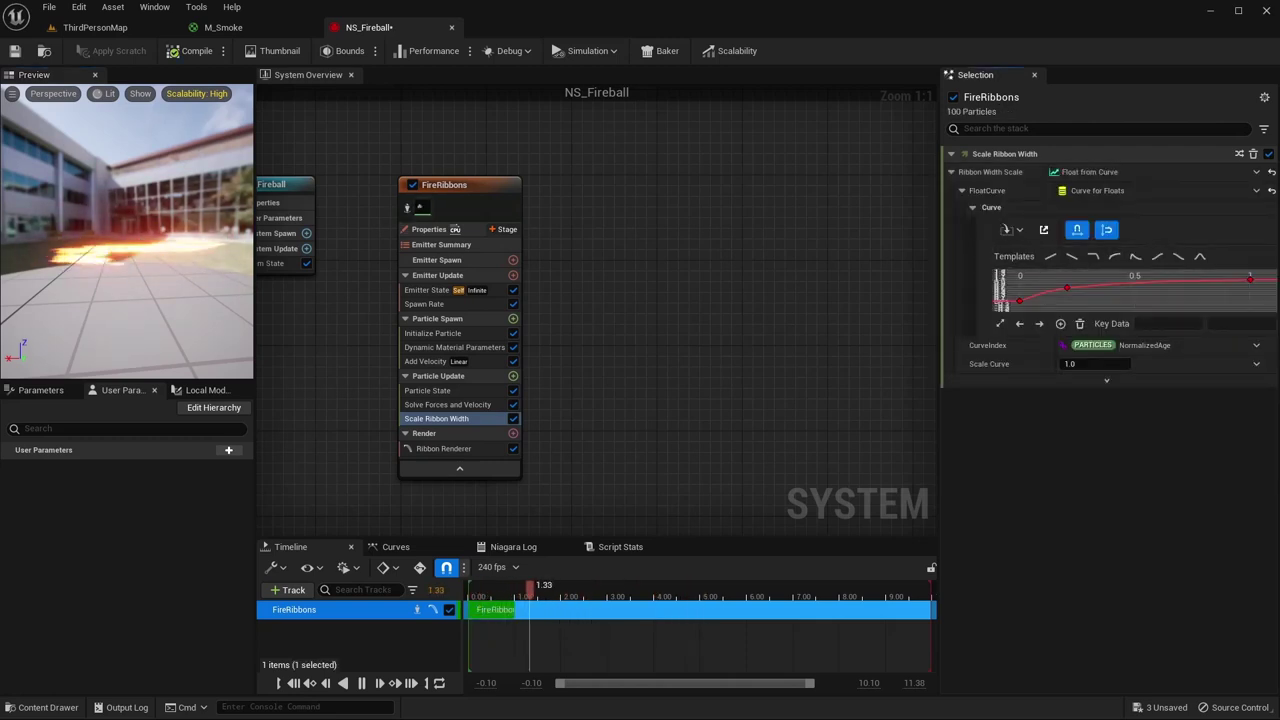
click(1066, 289)
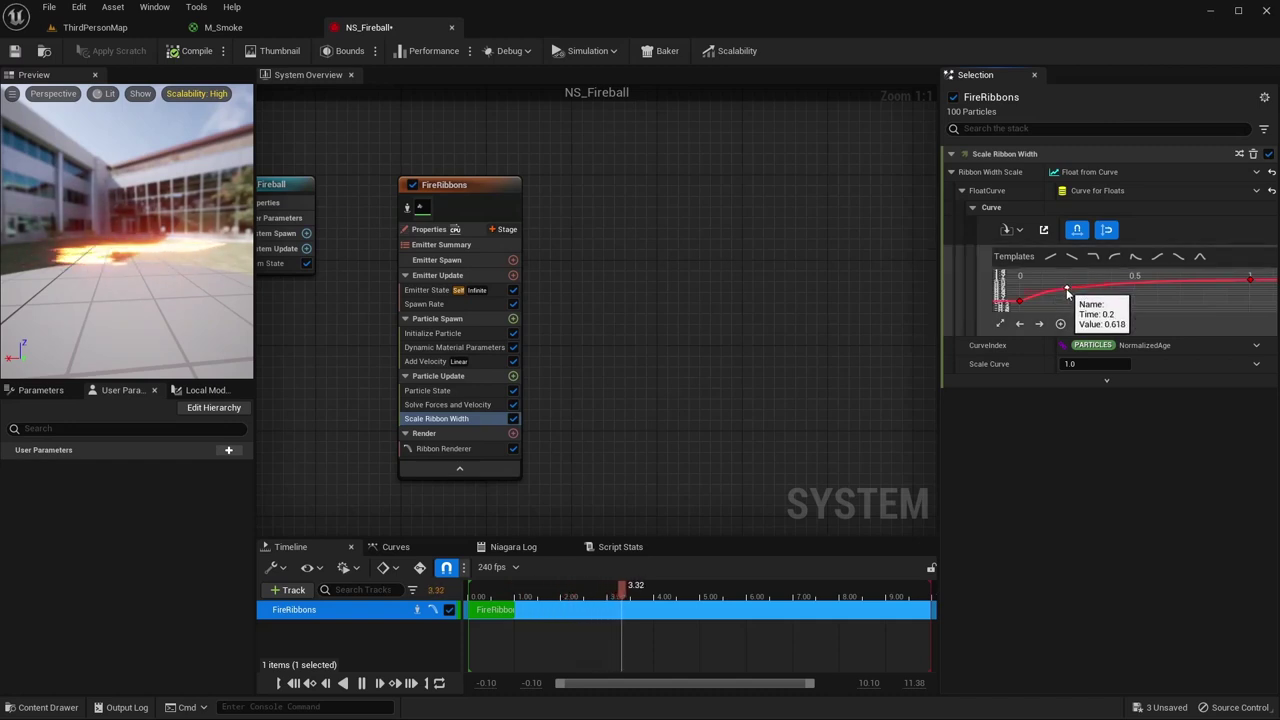
click(1228, 323)
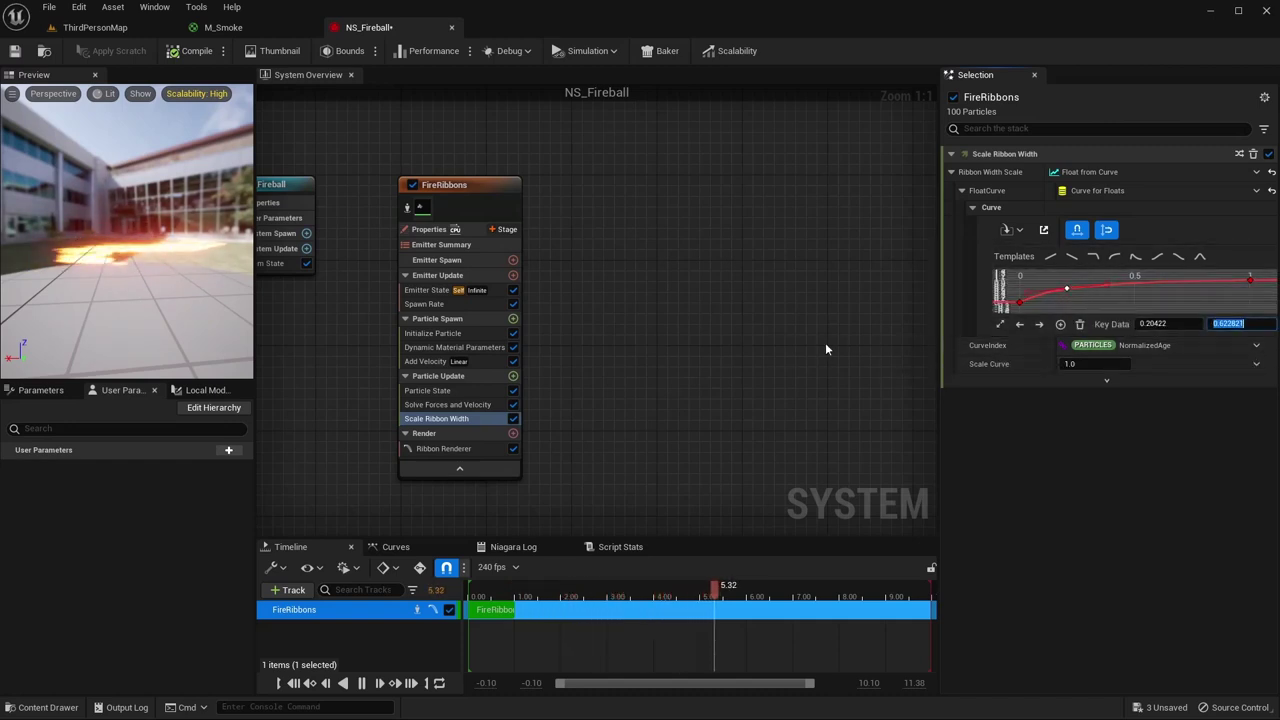
text(0.8)
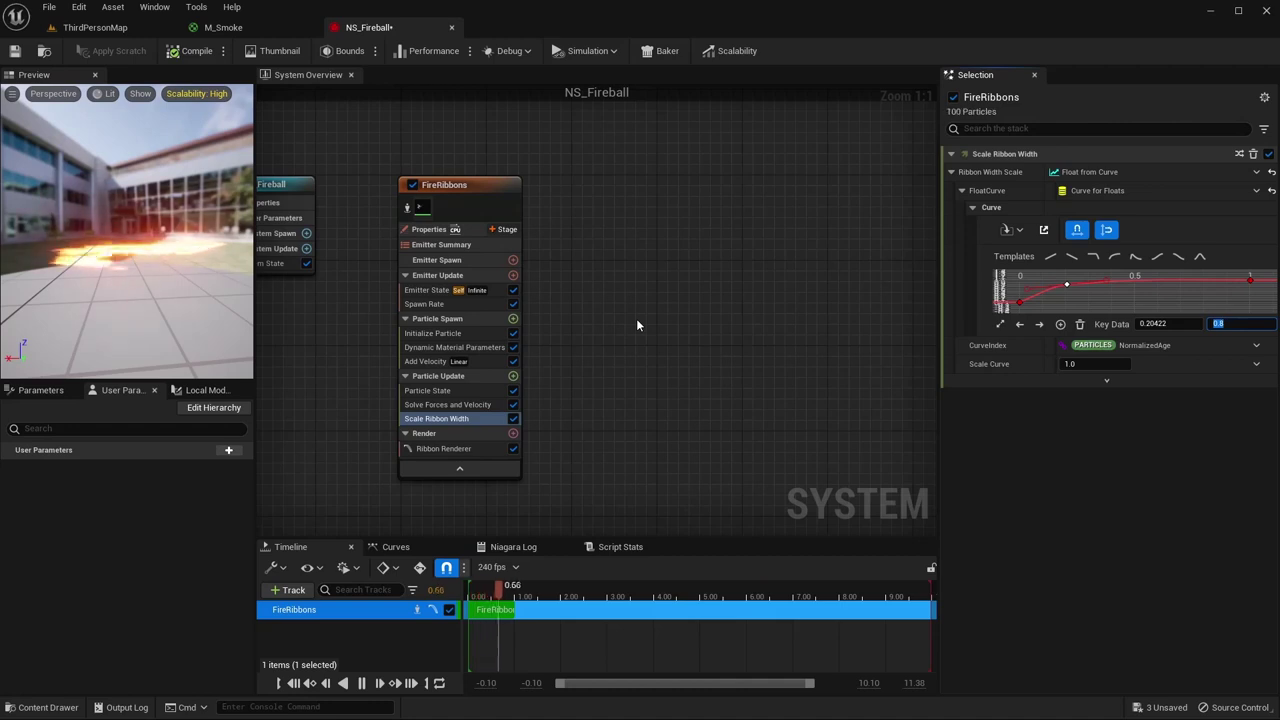
drag(70, 125, 130, 130)
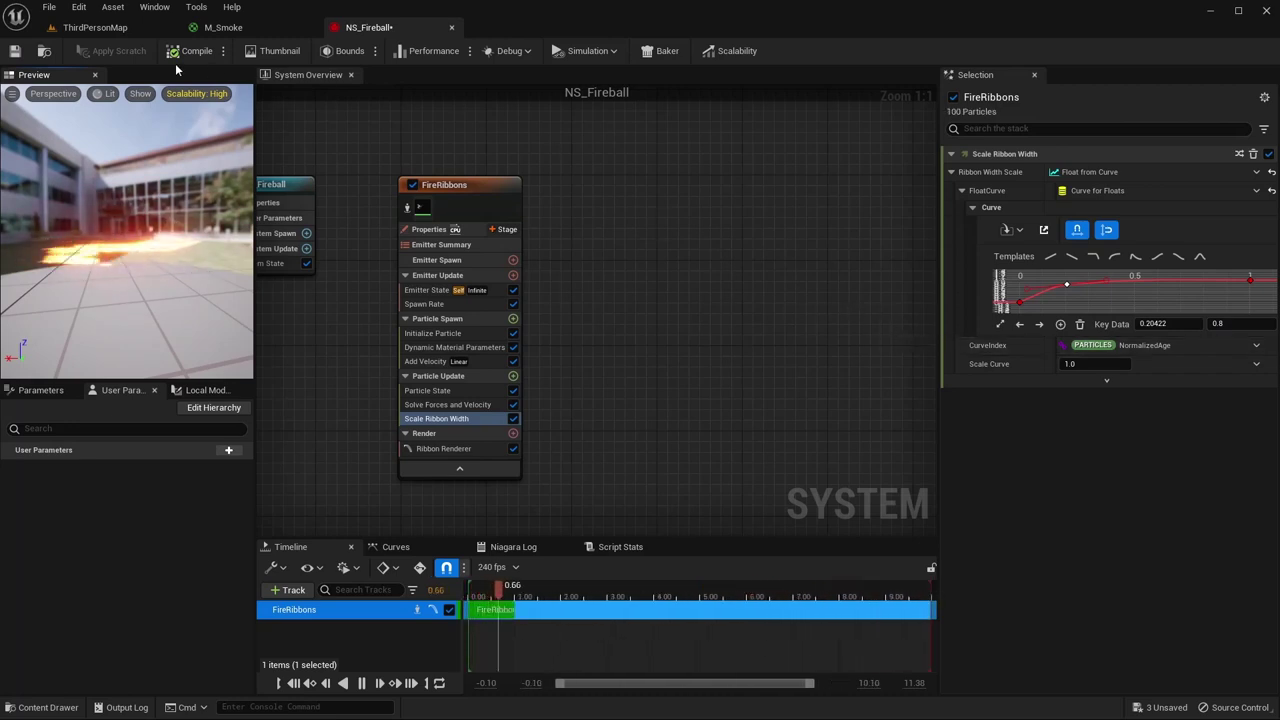
click(17, 52)
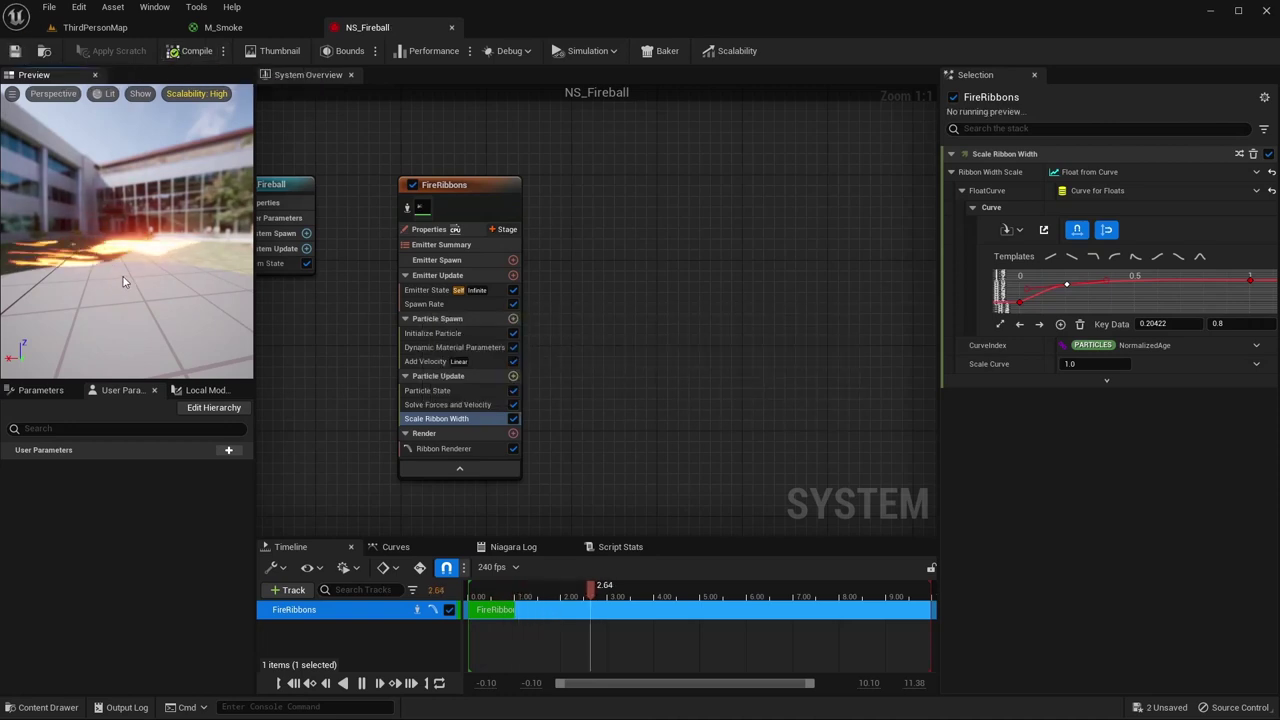
- Try different Speed values, including 1.5, in FireRibbons' Dynamic Material Parameters and settle on 2
click(454, 347)
click(1086, 261)
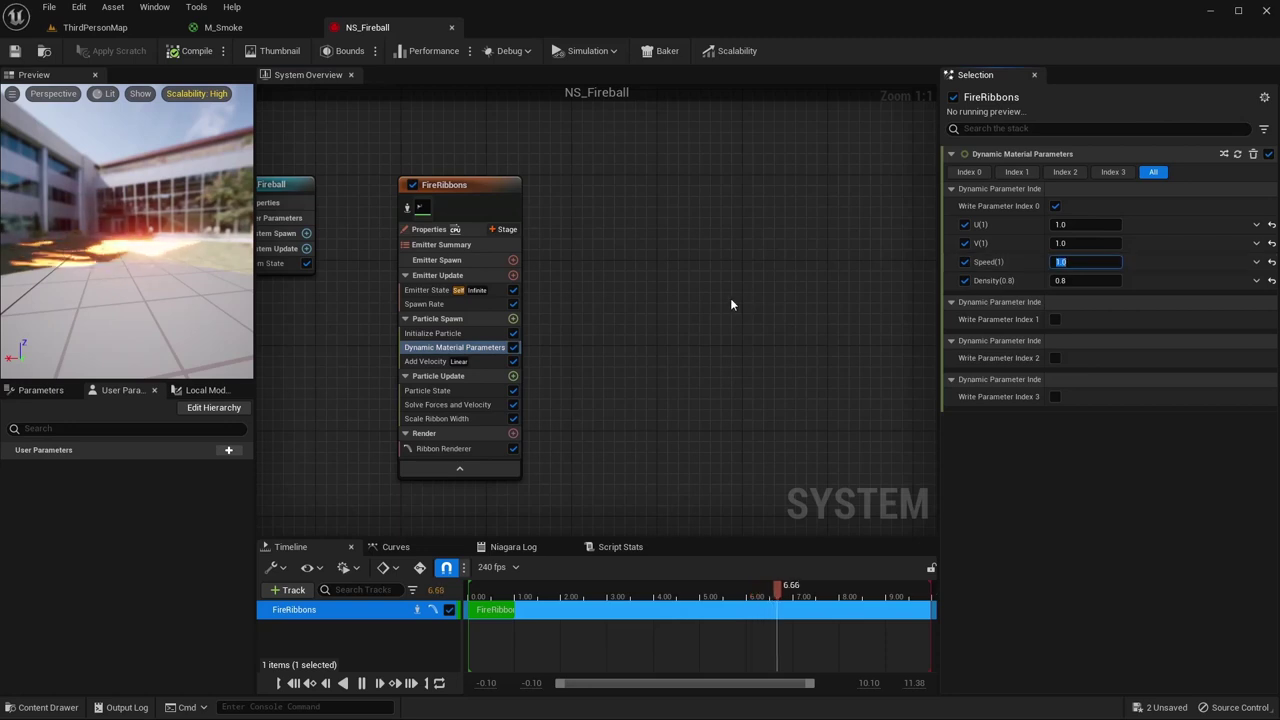
text(2)
key(Return)
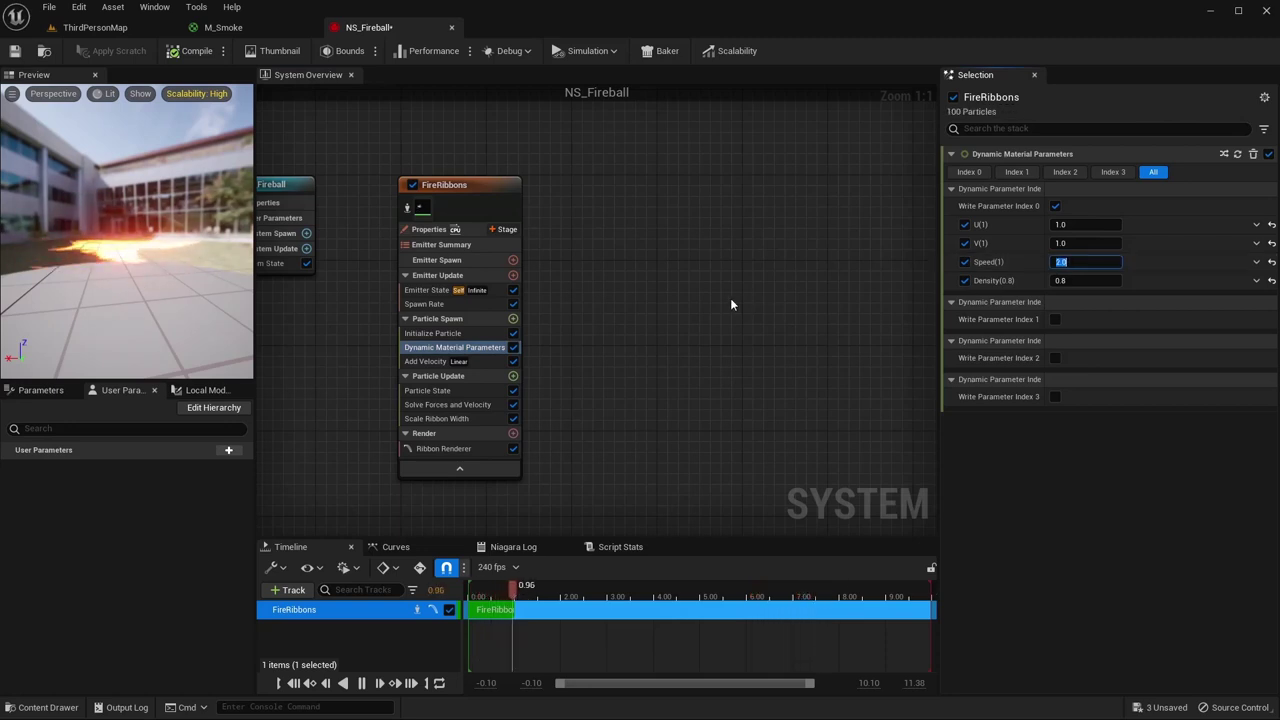
text(1.5)
key(Return)
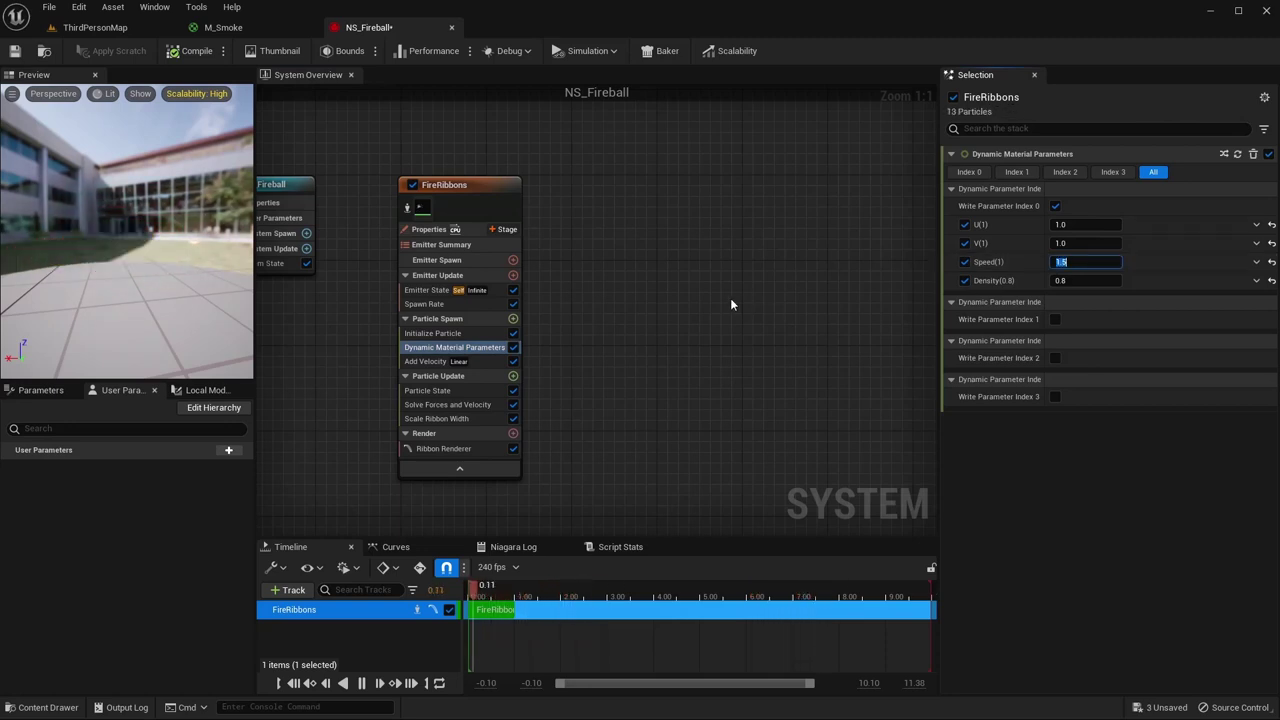
text(0.2)
key(Return)
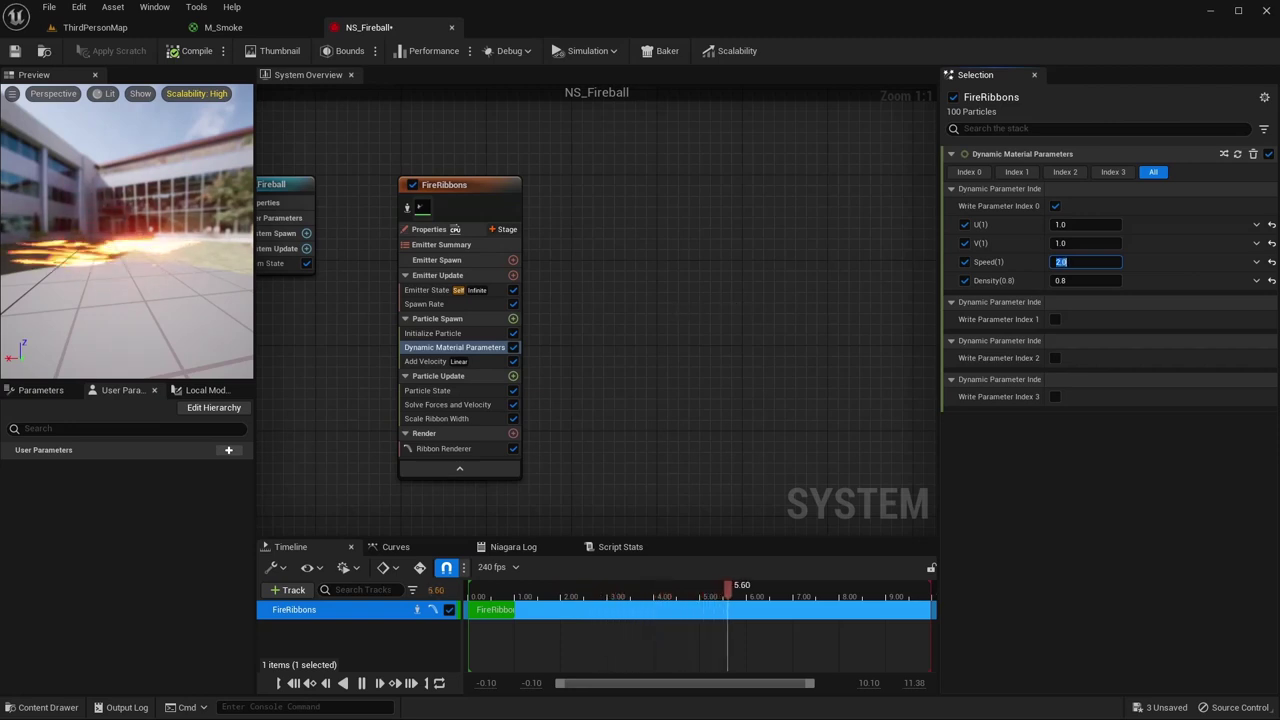
key(Tab)
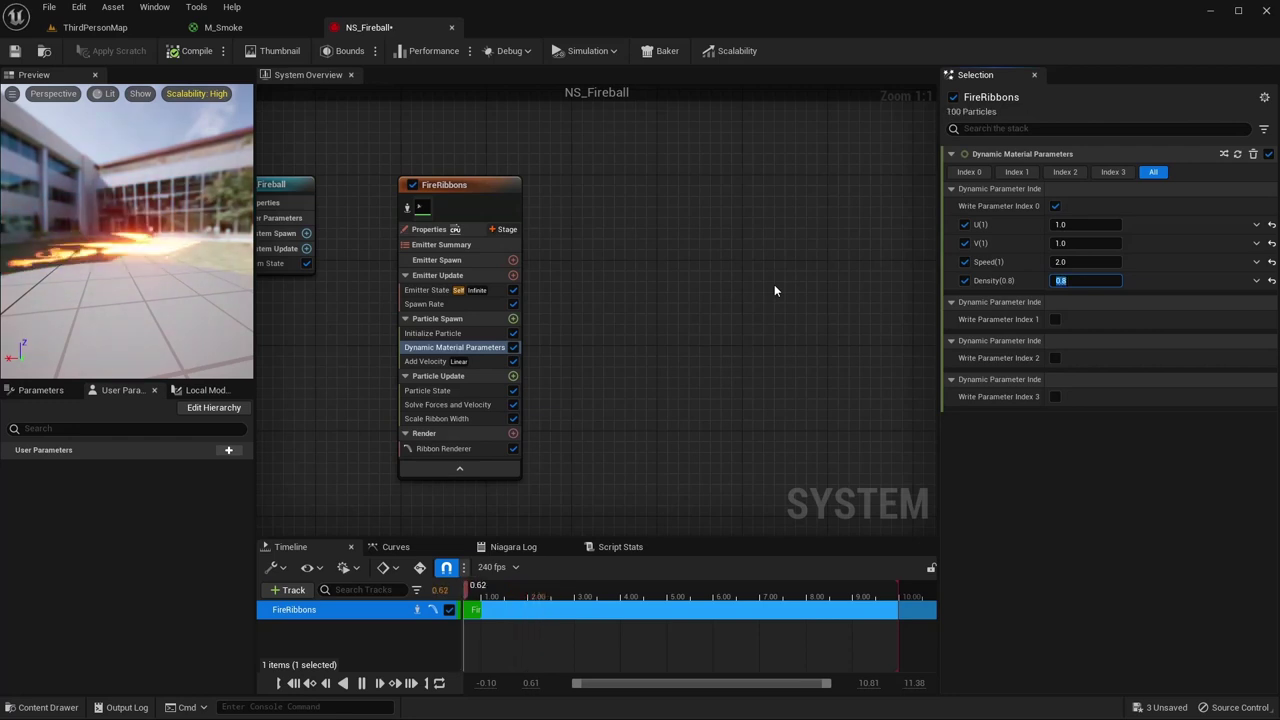
- Try U values of 0.8 and 0.1 in FireRibbons' Dynamic Material Parameters and return U to 1
key(shift+Tab)
key(shift+Tab)
key(shift+Tab)
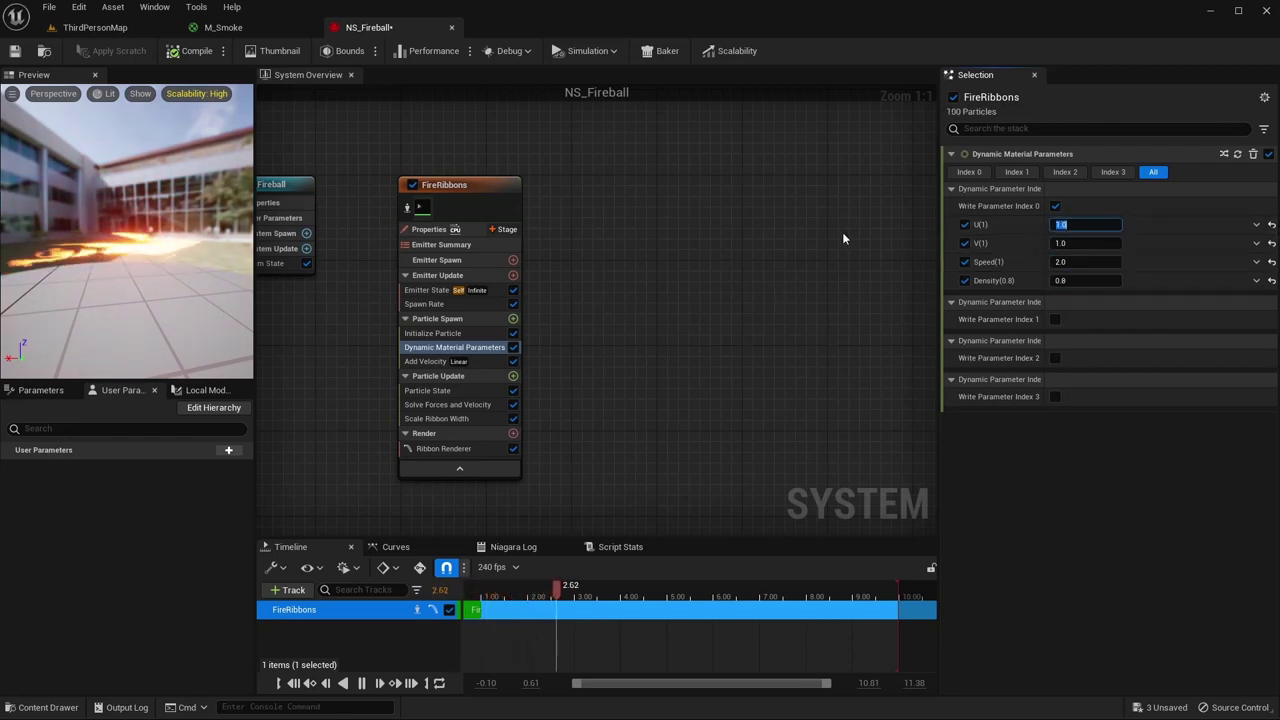
text(0.8)
key(Return)
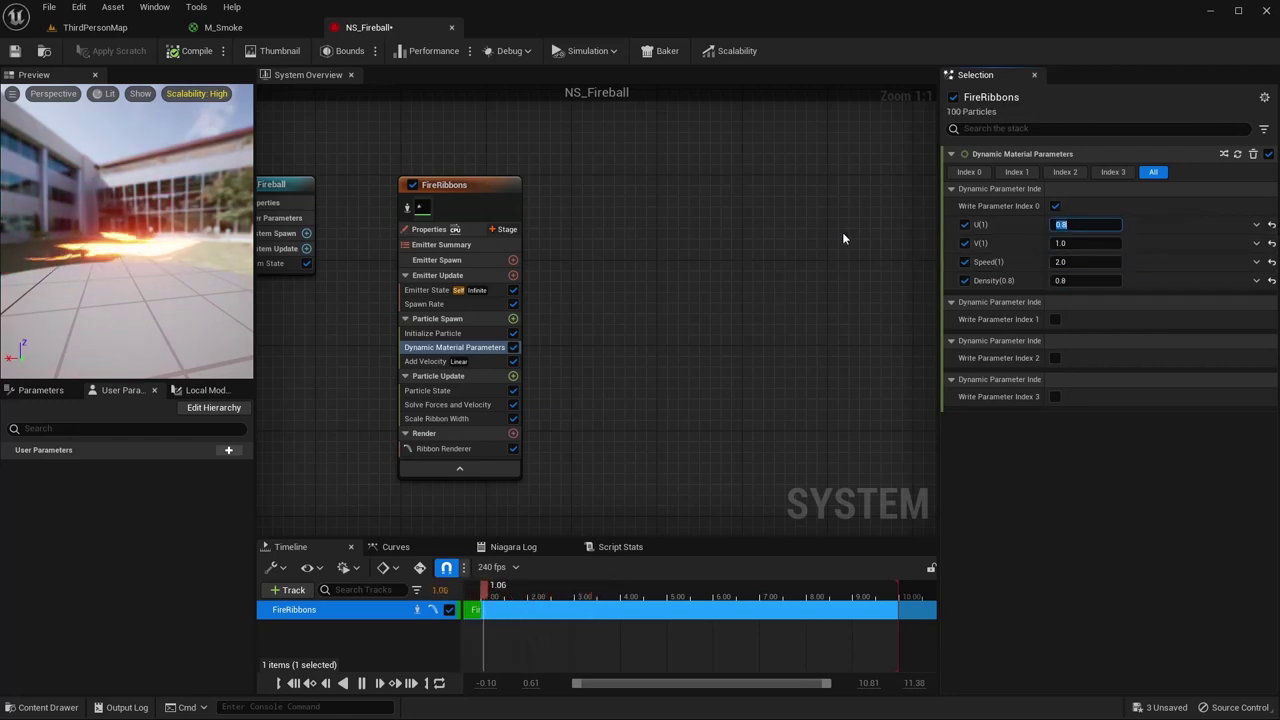
text(0.1)
key(Return)
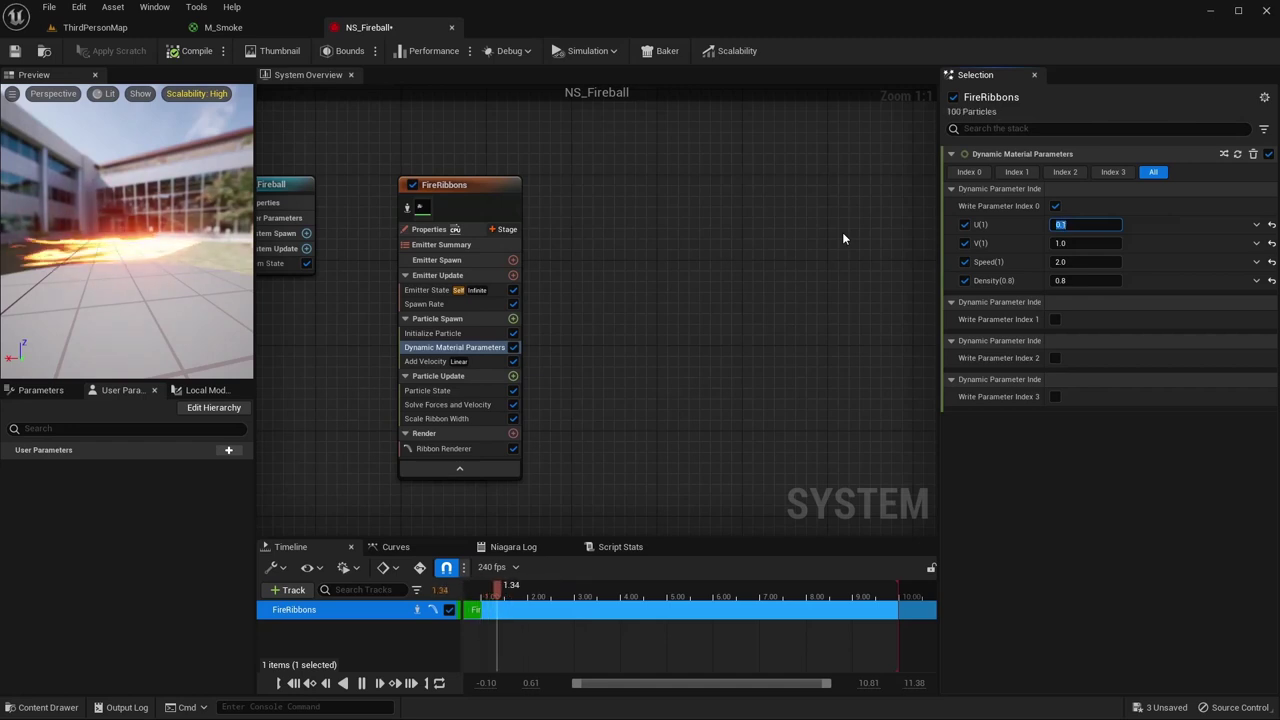
text(0)
key(BackSpace)
text(1)
key(Return)
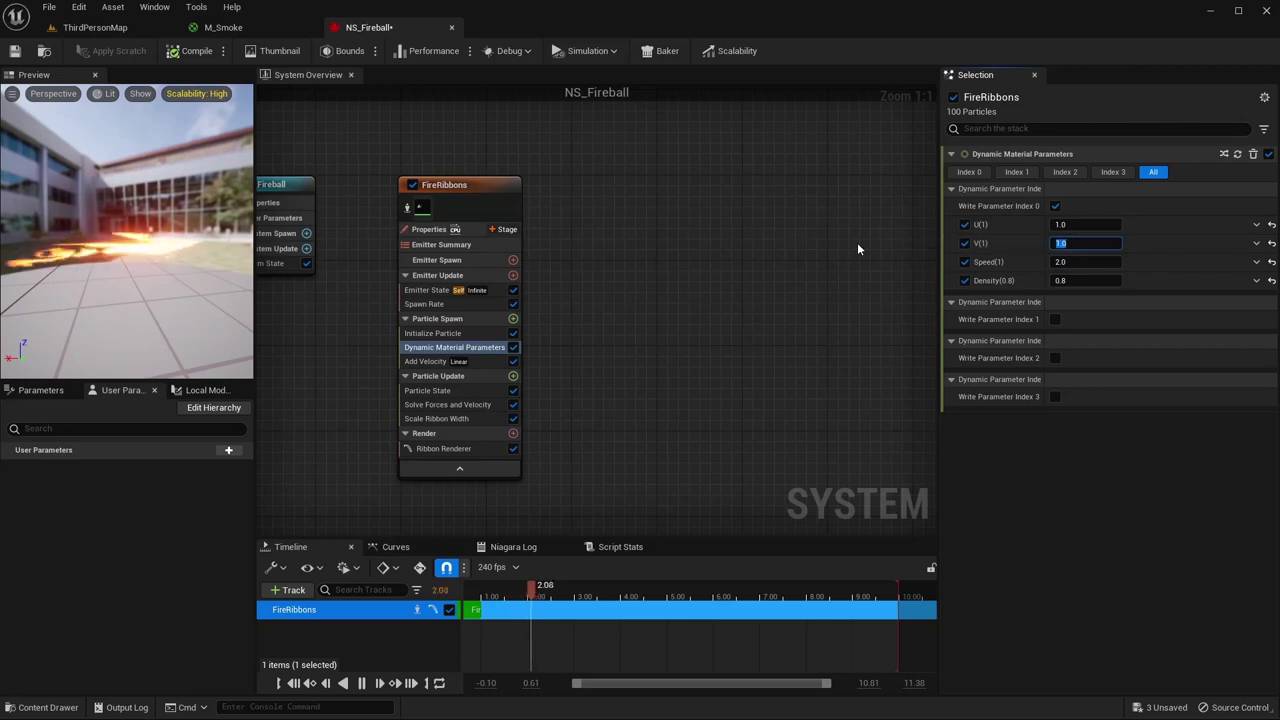
- Try V values of 0.8, 5, 8 and 1 in FireRibbons' Dynamic Material Parameters and settle on -1
text(0.8)
key(Return)
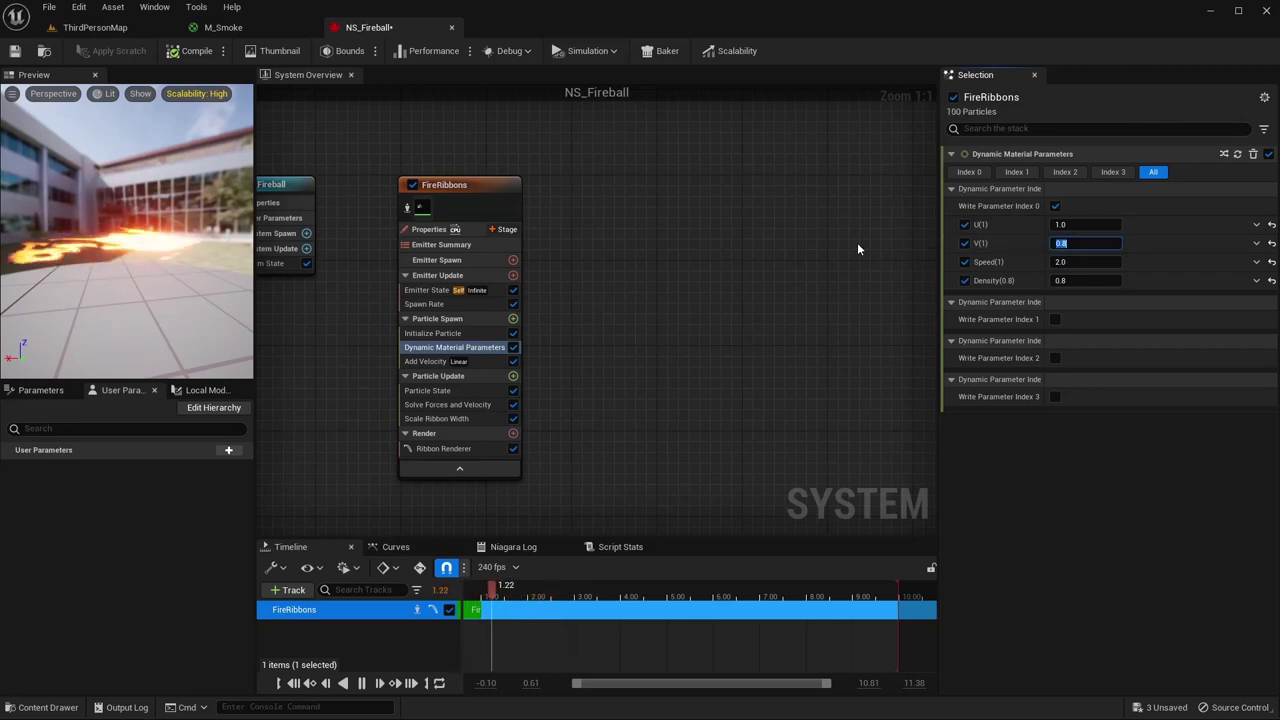
text(5)
key(Return)
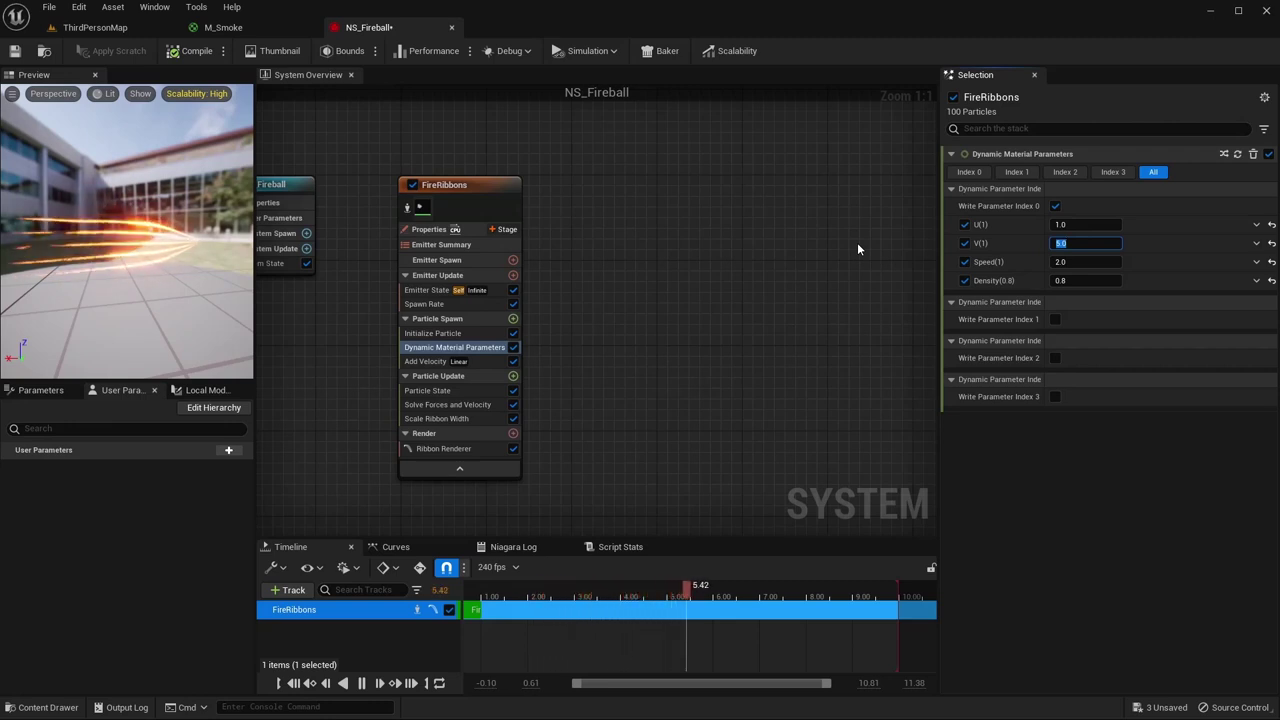
text(8)
key(Return)
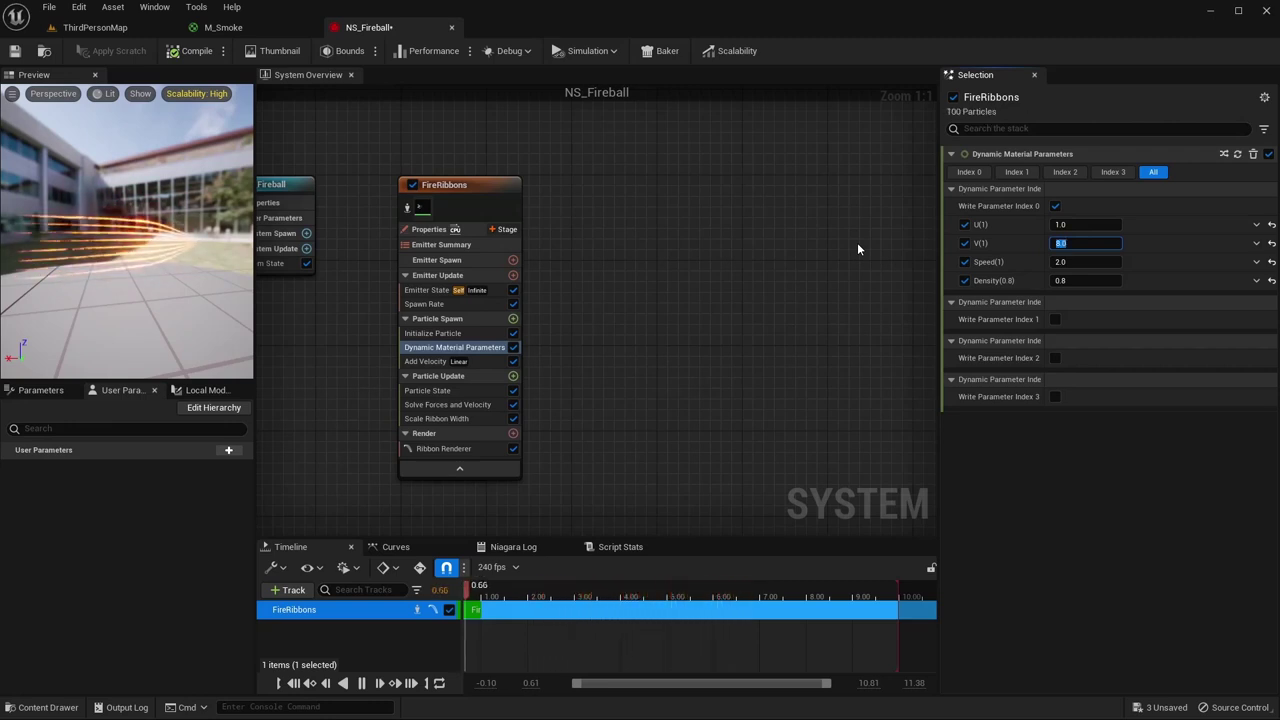
text(1)
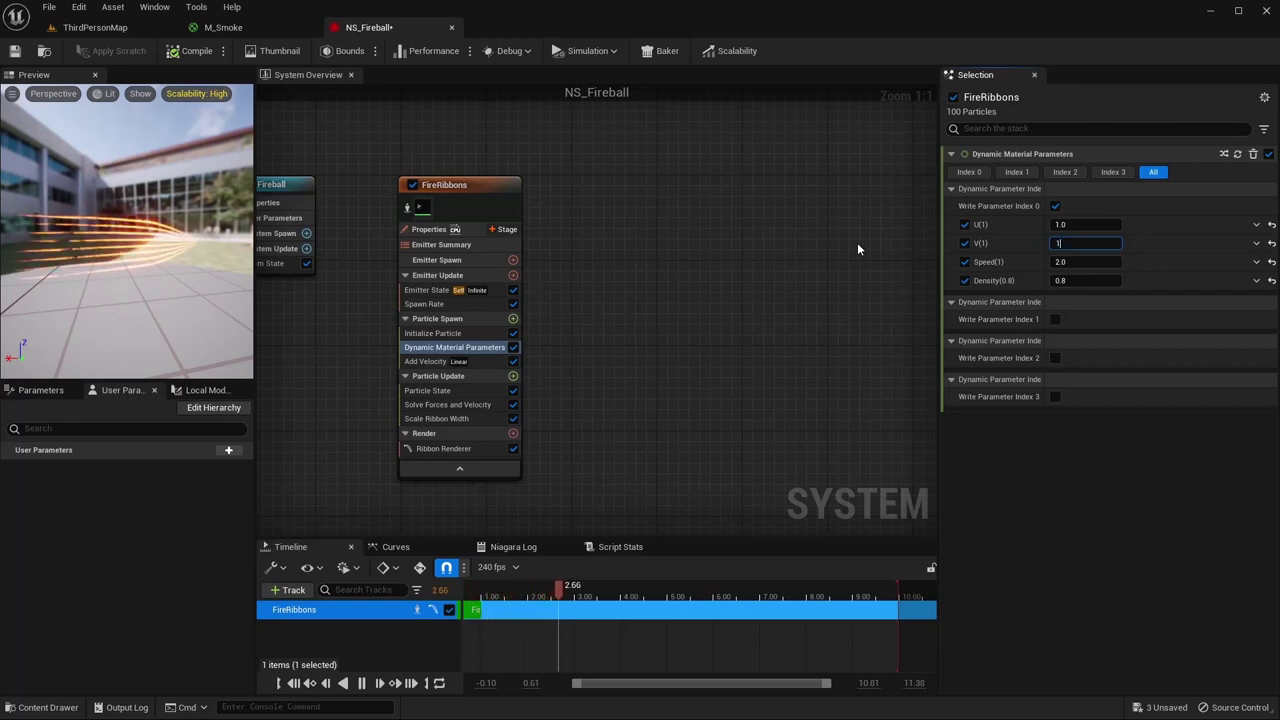
key(Return)
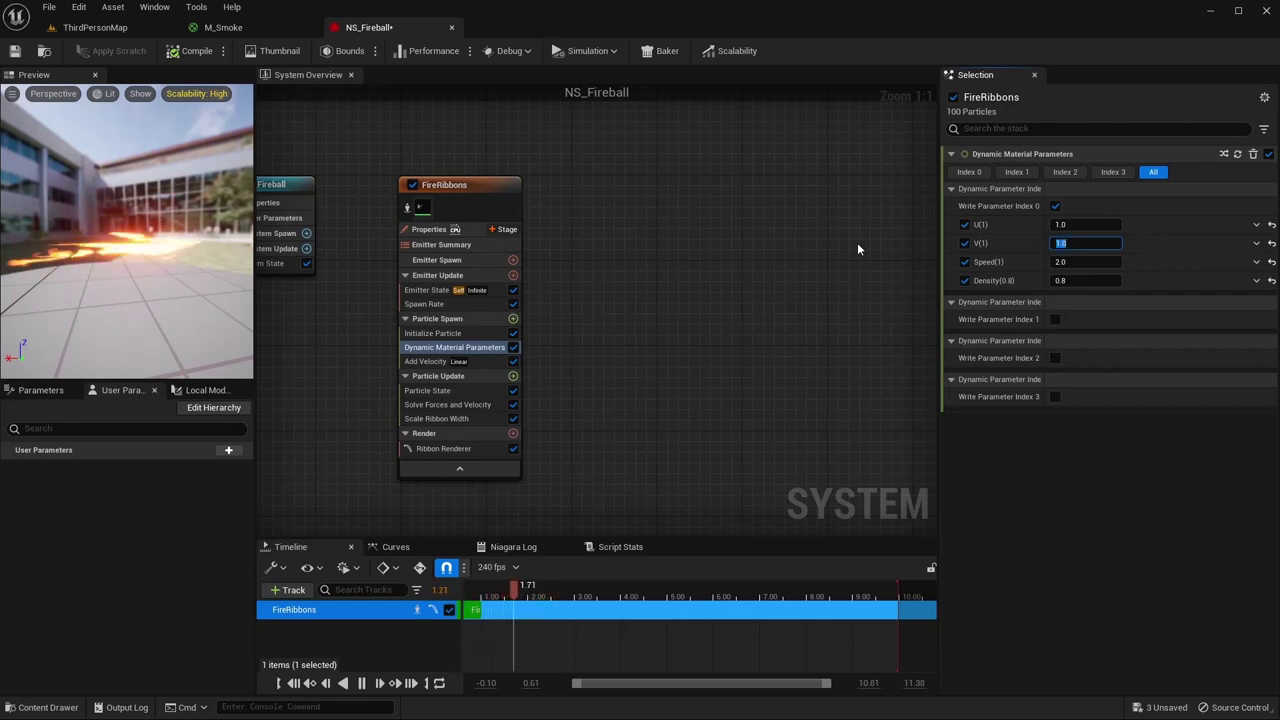
text(-)
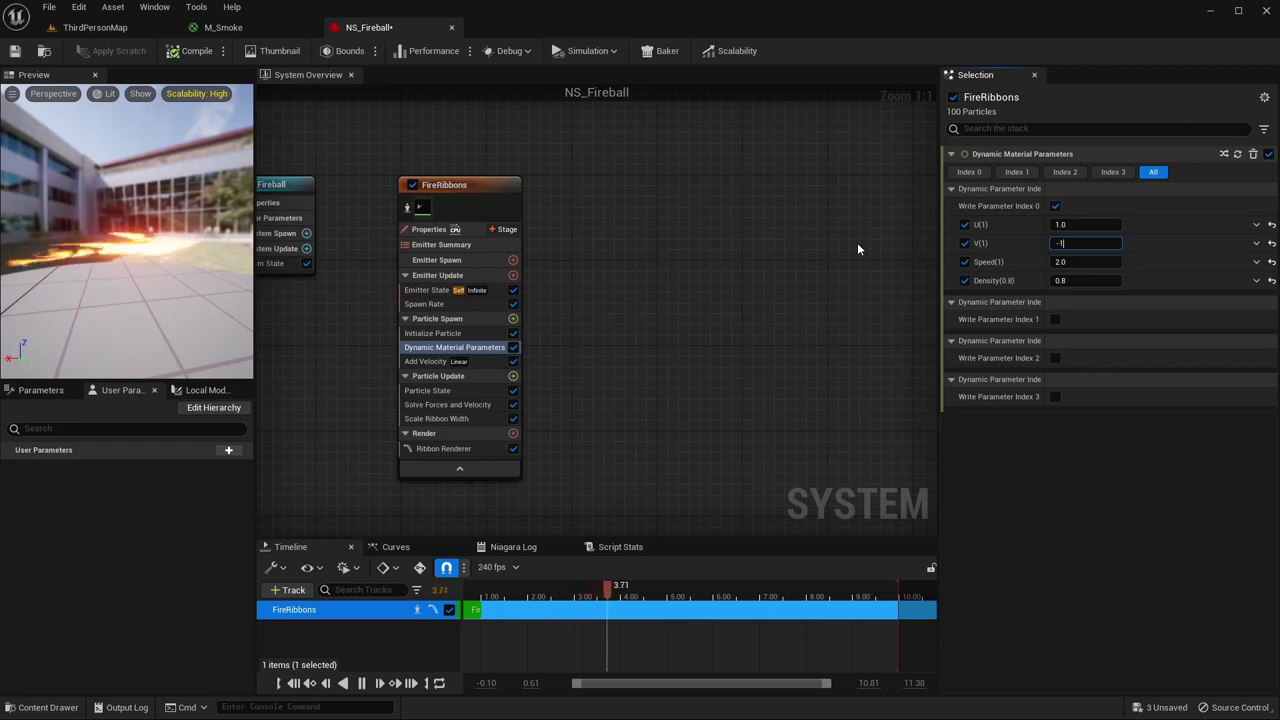
text(1)
key(Return)
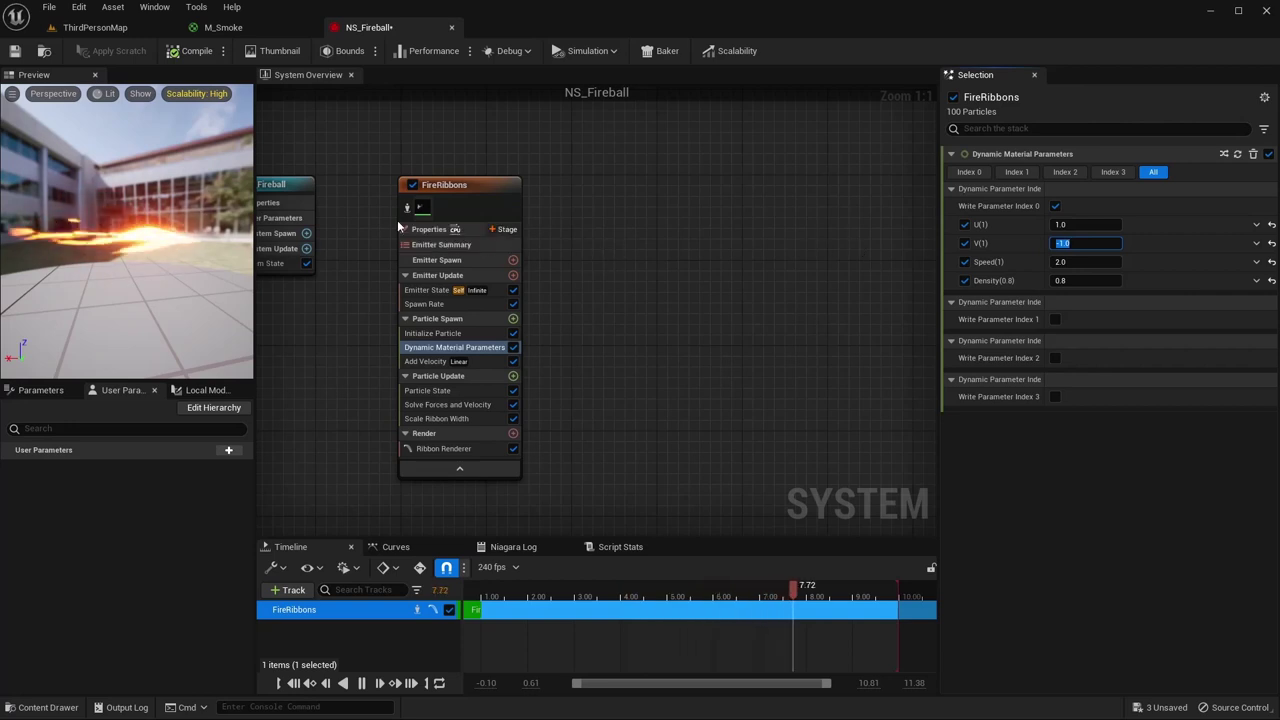
- Duplicate the FireRibbons emitter, place the copy beside the original, and open the copy's Dynamic Material Parameters
click(445, 184)
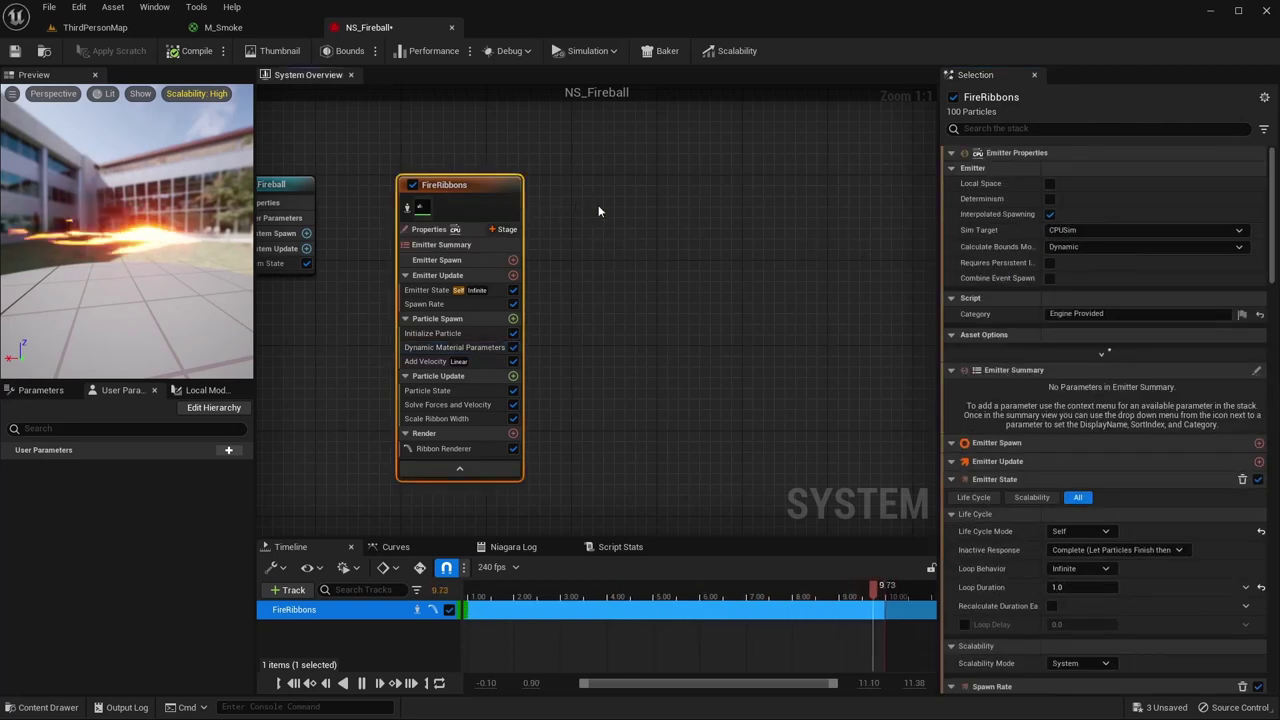
key(ctrl+d)
drag(634, 207, 579, 186)
click(597, 347)
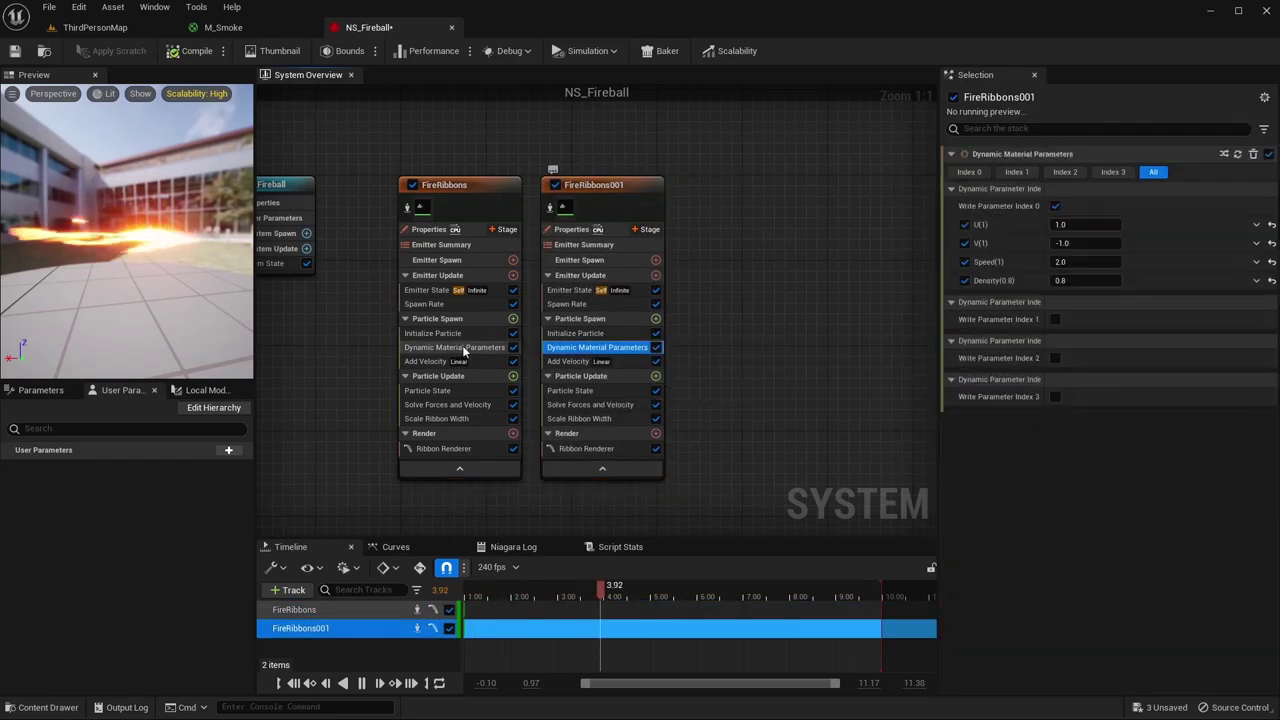
- Set the V value to 1 in the FireRibbons emitter's Dynamic Material Parameters
click(455, 347)
click(1085, 243)
text(1)
key(Return)
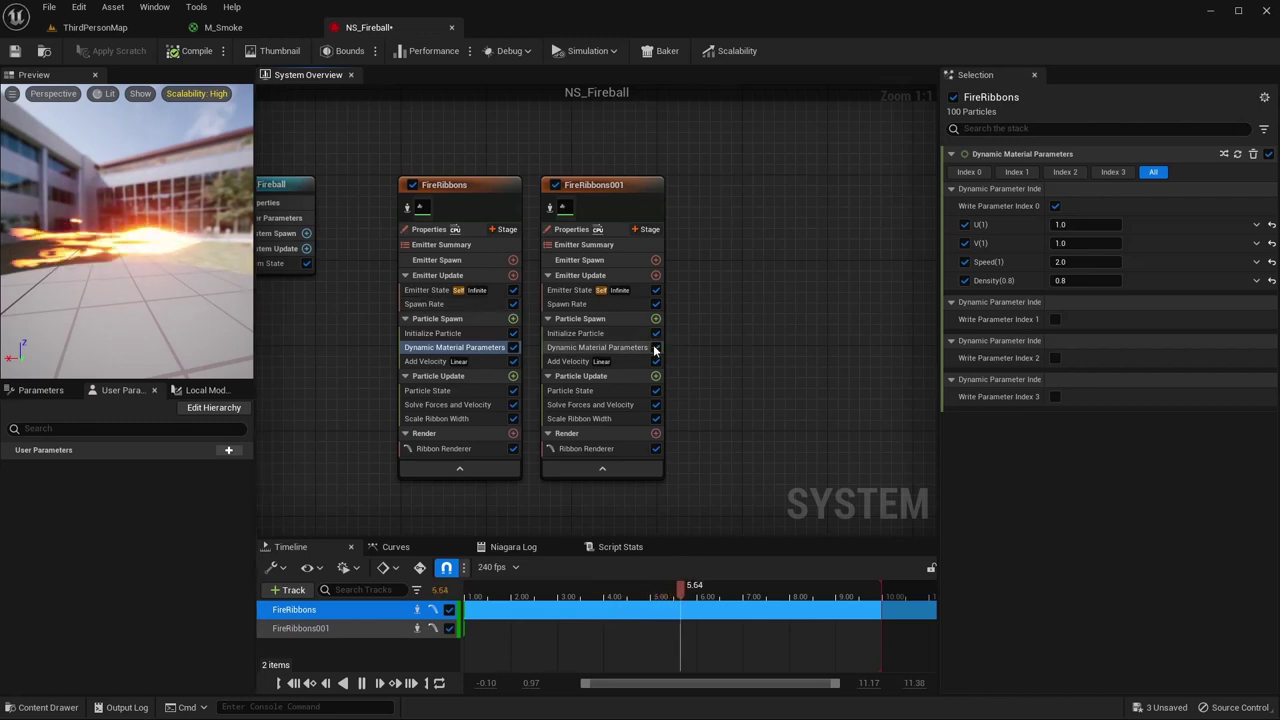
- Set Speed to 2.5 in the FireRibbons001 emitter's Dynamic Material Parameters
click(590, 347)
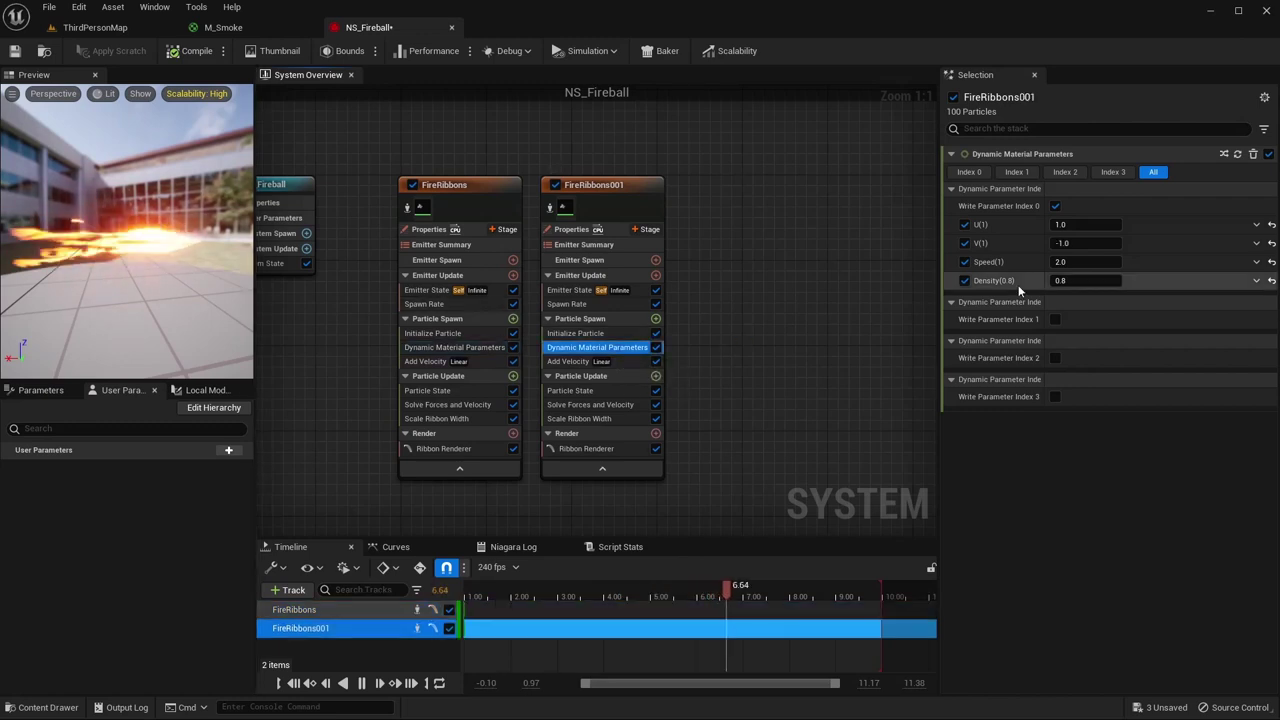
click(1085, 261)
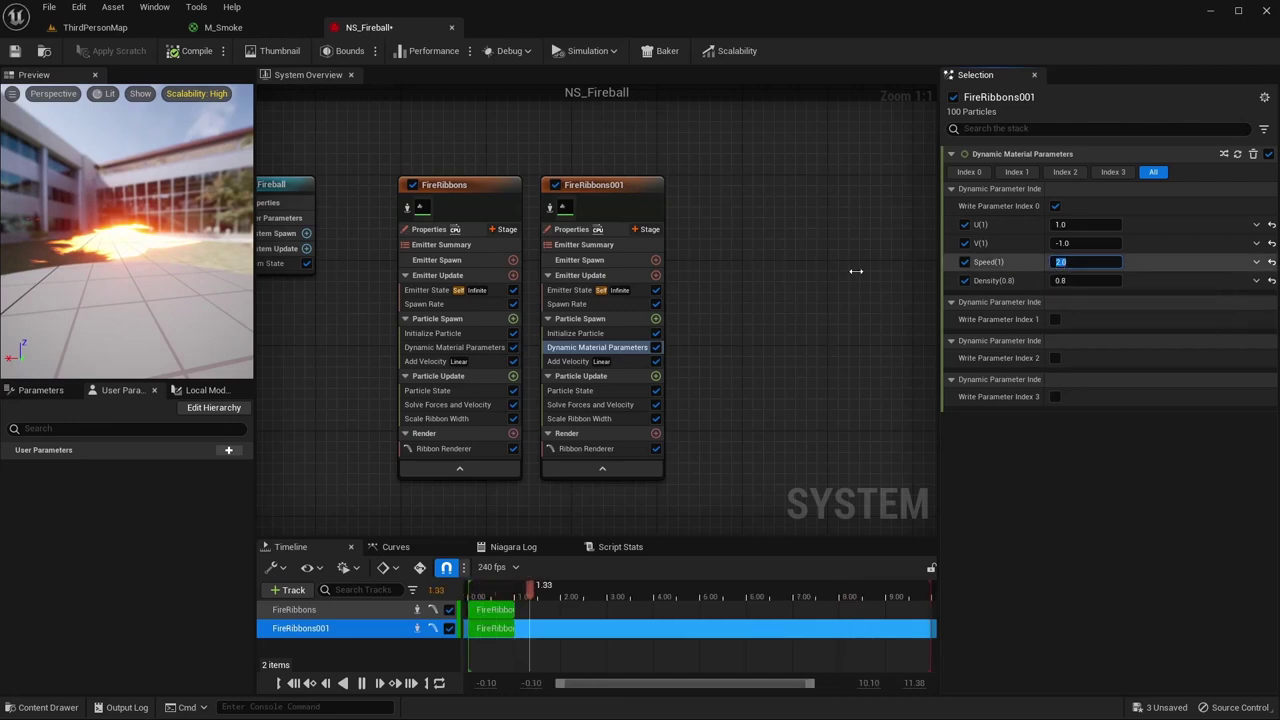
click(1094, 263)
key(BackSpace)
text(5)
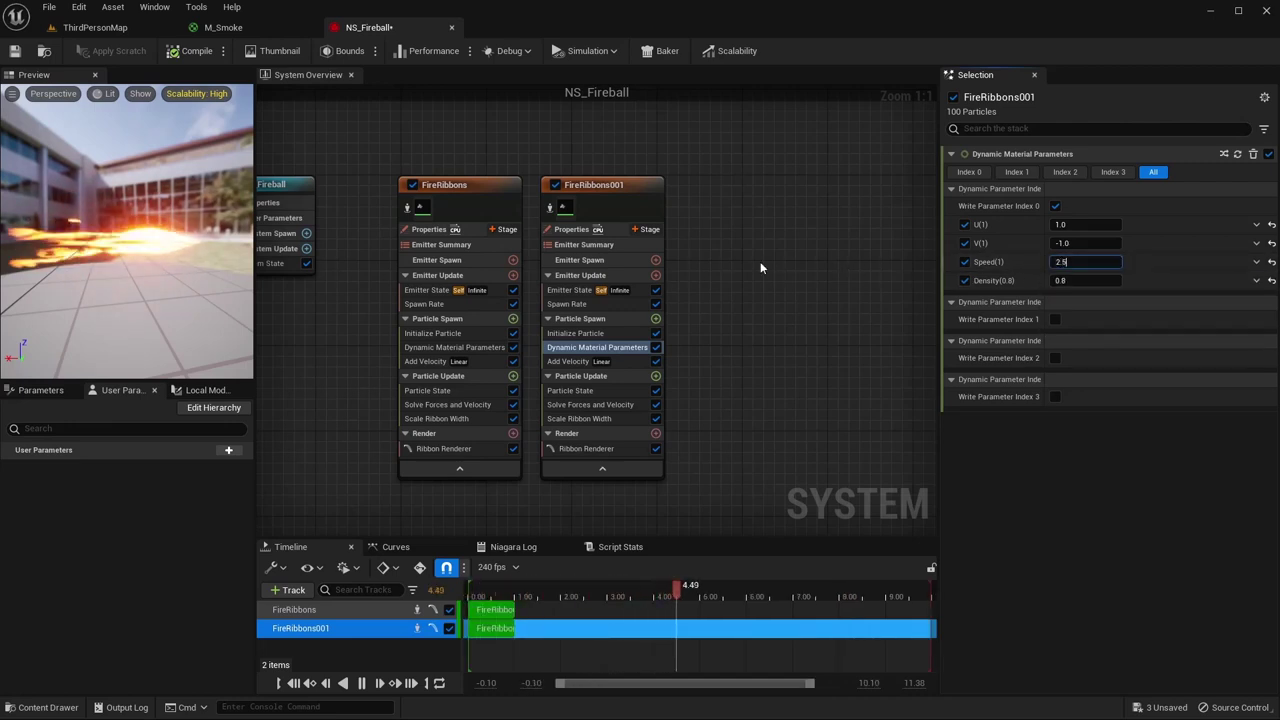
key(Return)
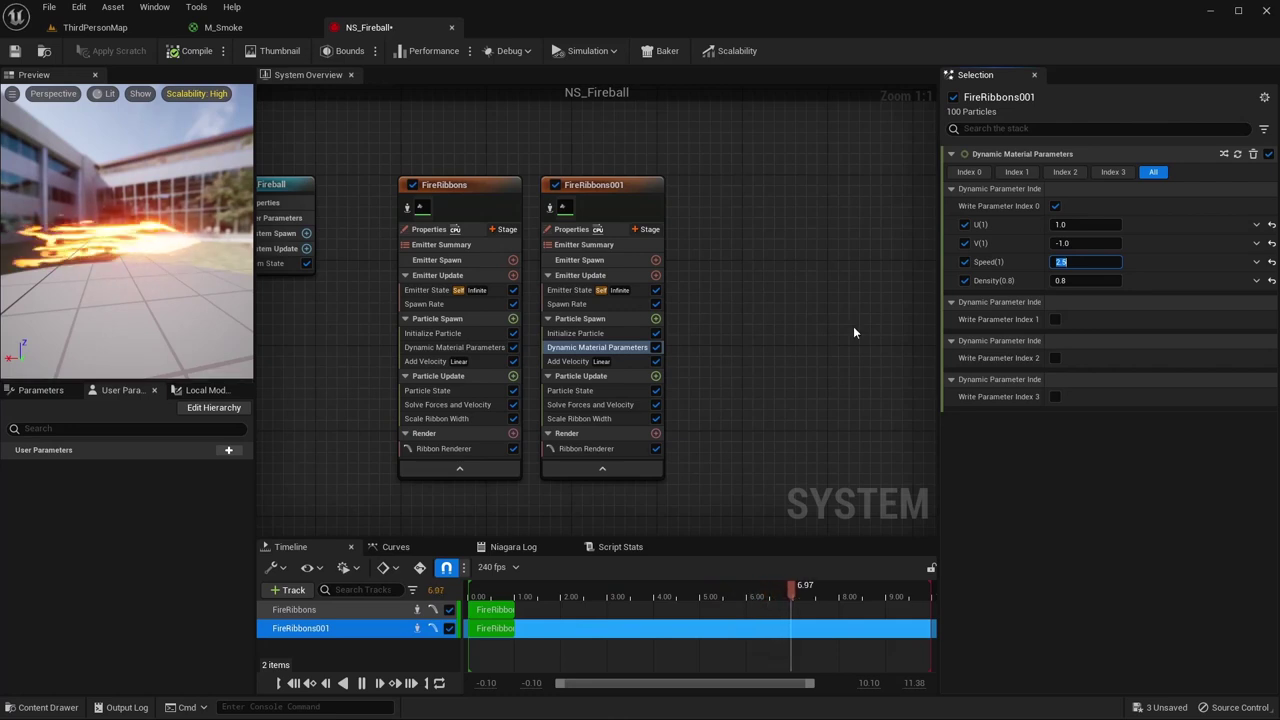
- Try a Speed of 1 in the FireRibbons emitter's Dynamic Material Parameters and restore it to 2
click(448, 345)
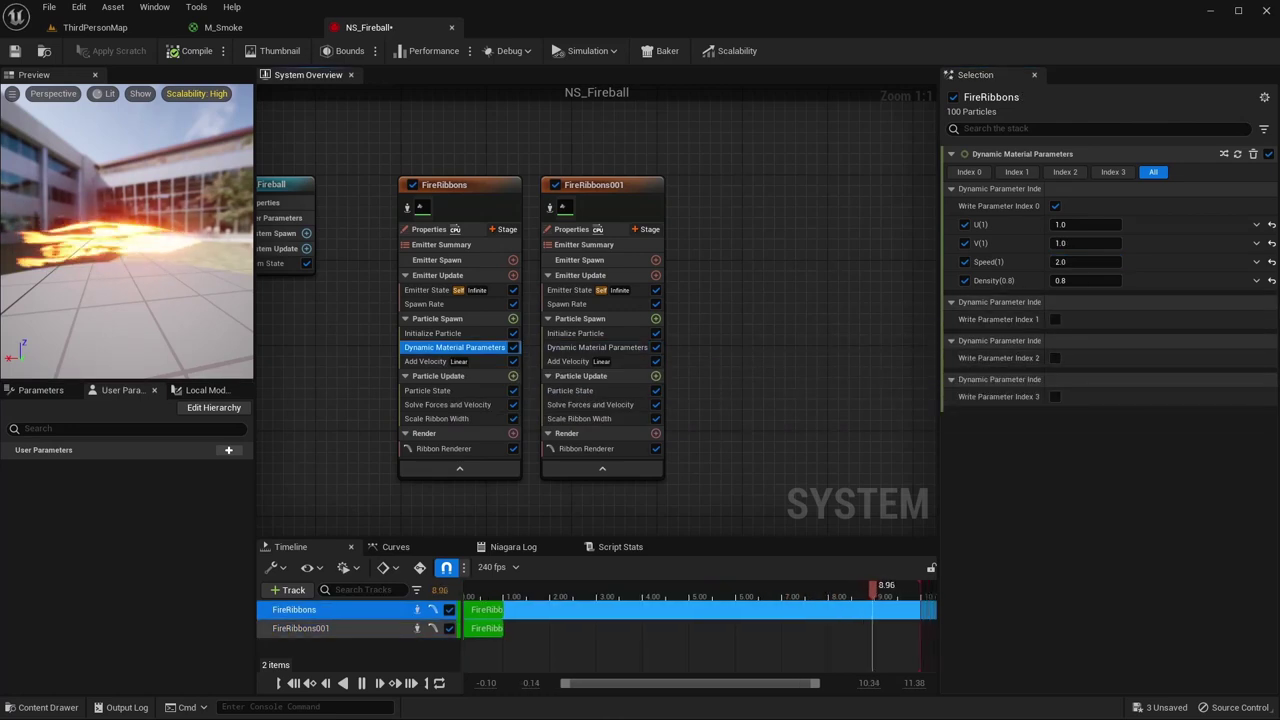
click(1070, 261)
text(1)
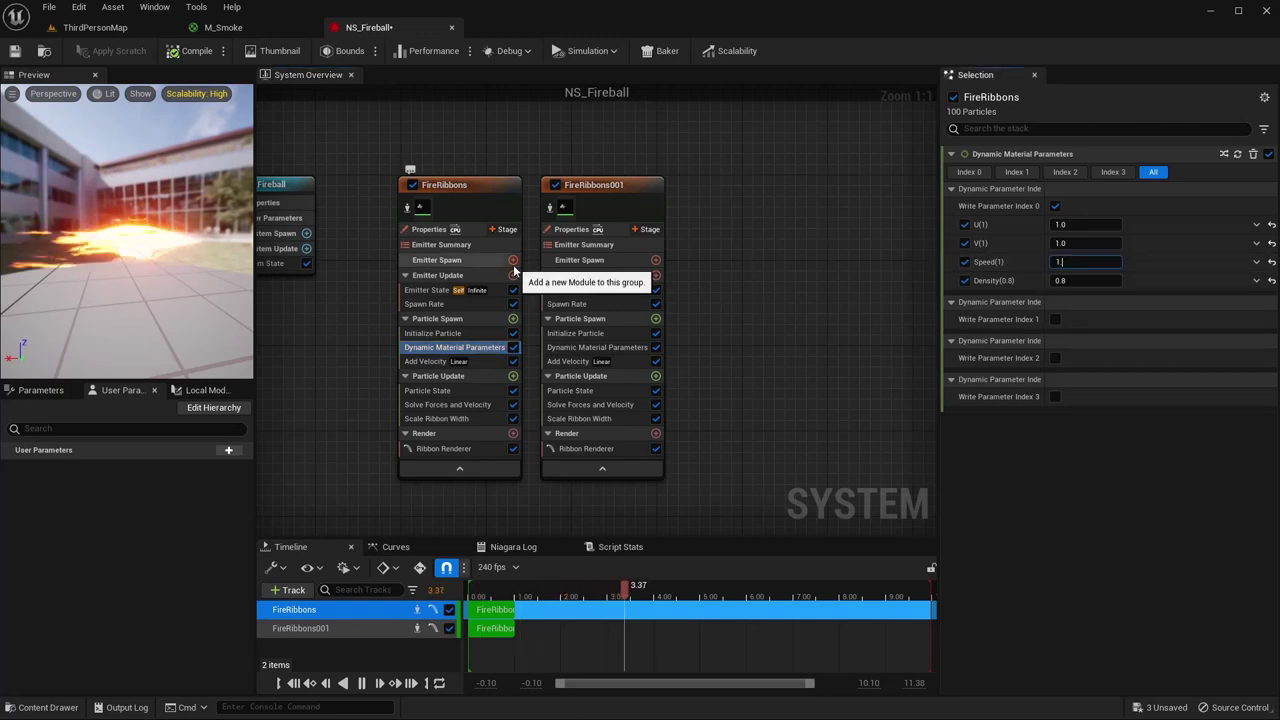
key(Return)
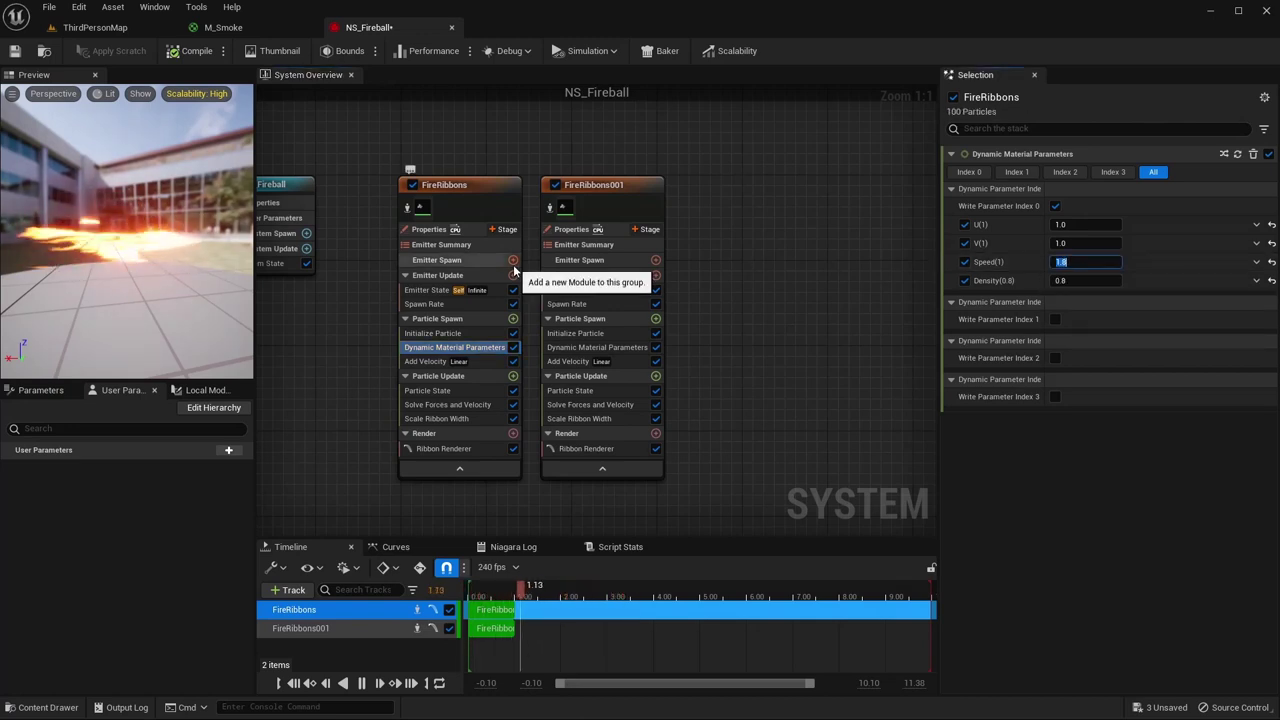
text(2)
key(Return)
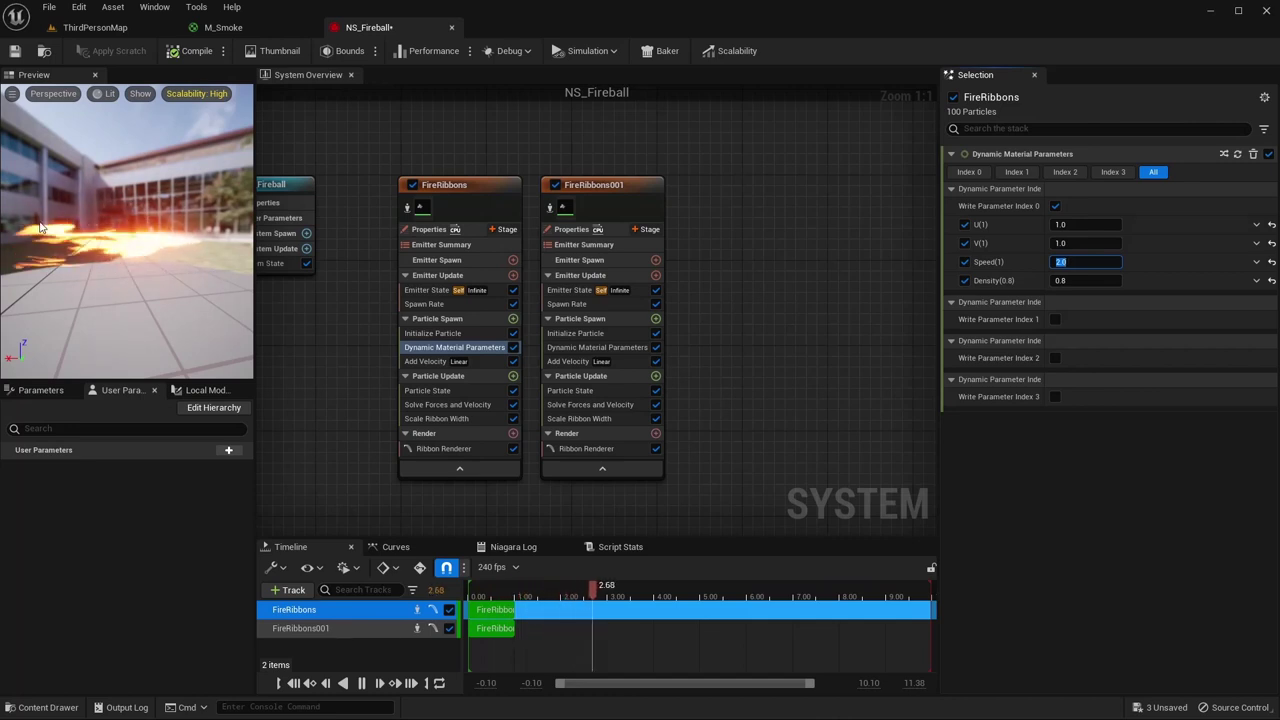
- Add an Empty emitter to the system and place it beside the FireRibbons001 emitter
right_drag(695, 263, 643, 252)
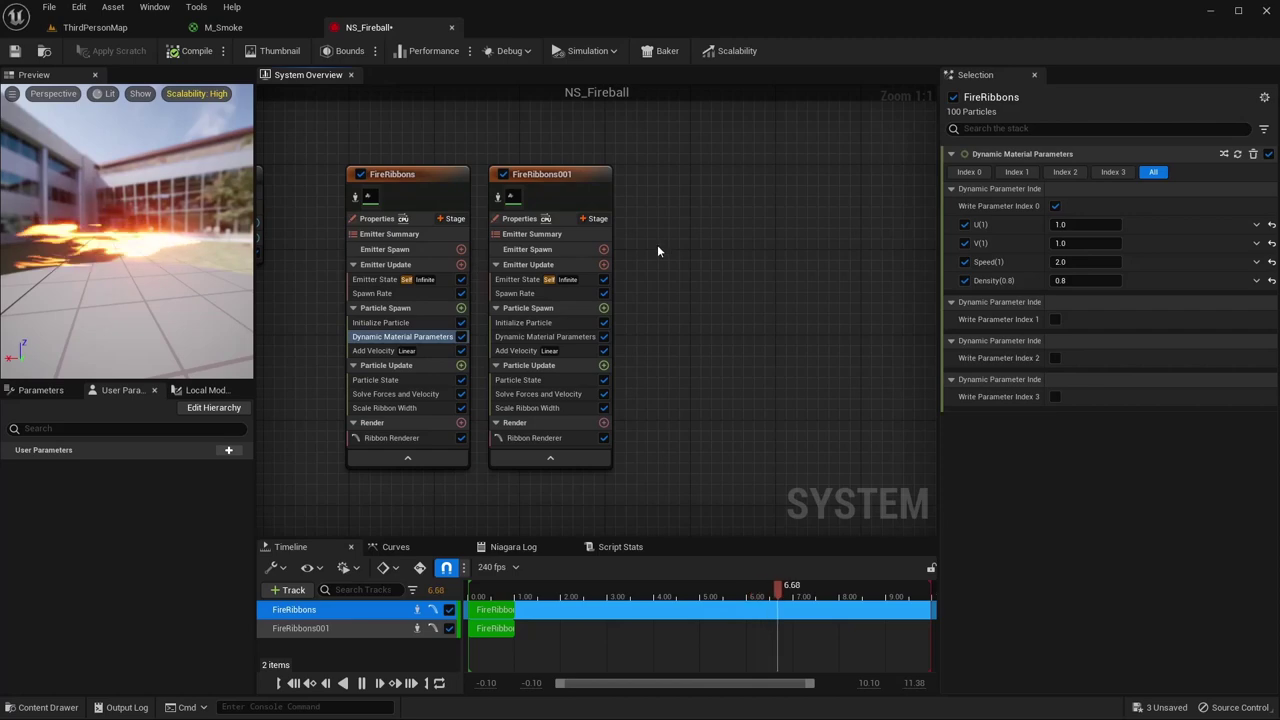
right_click(645, 177)
click(678, 202)
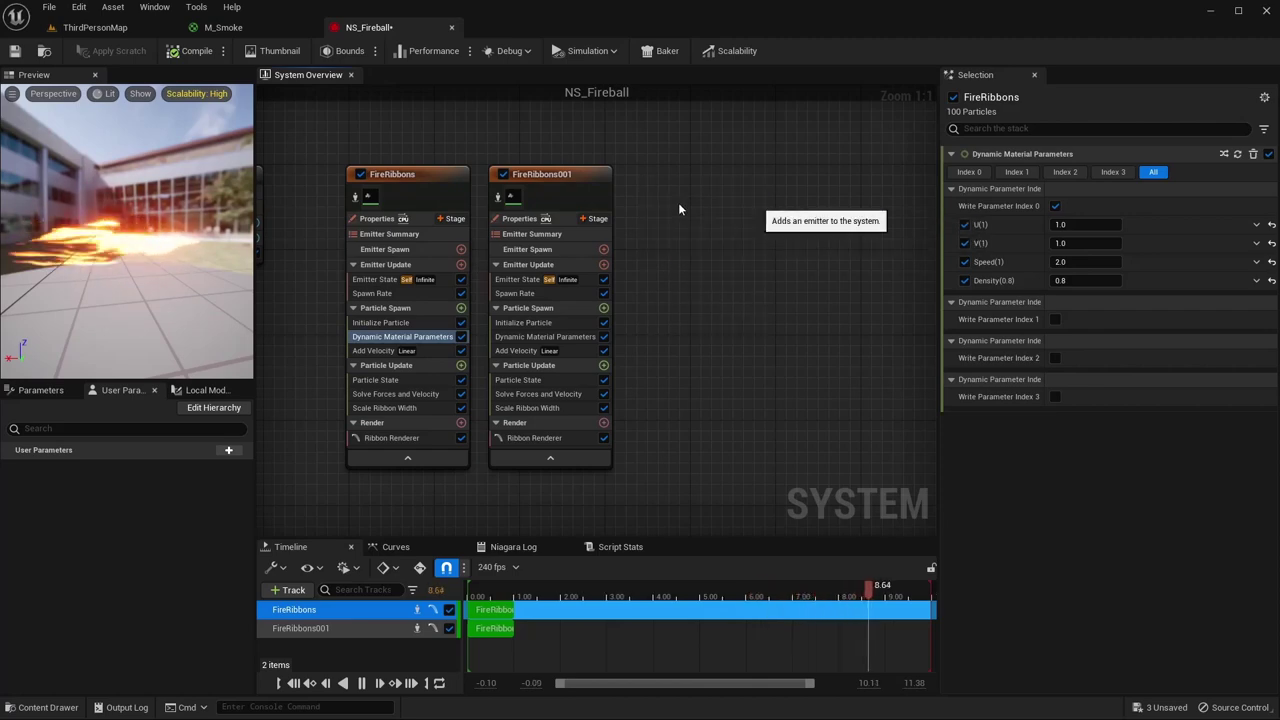
click(742, 435)
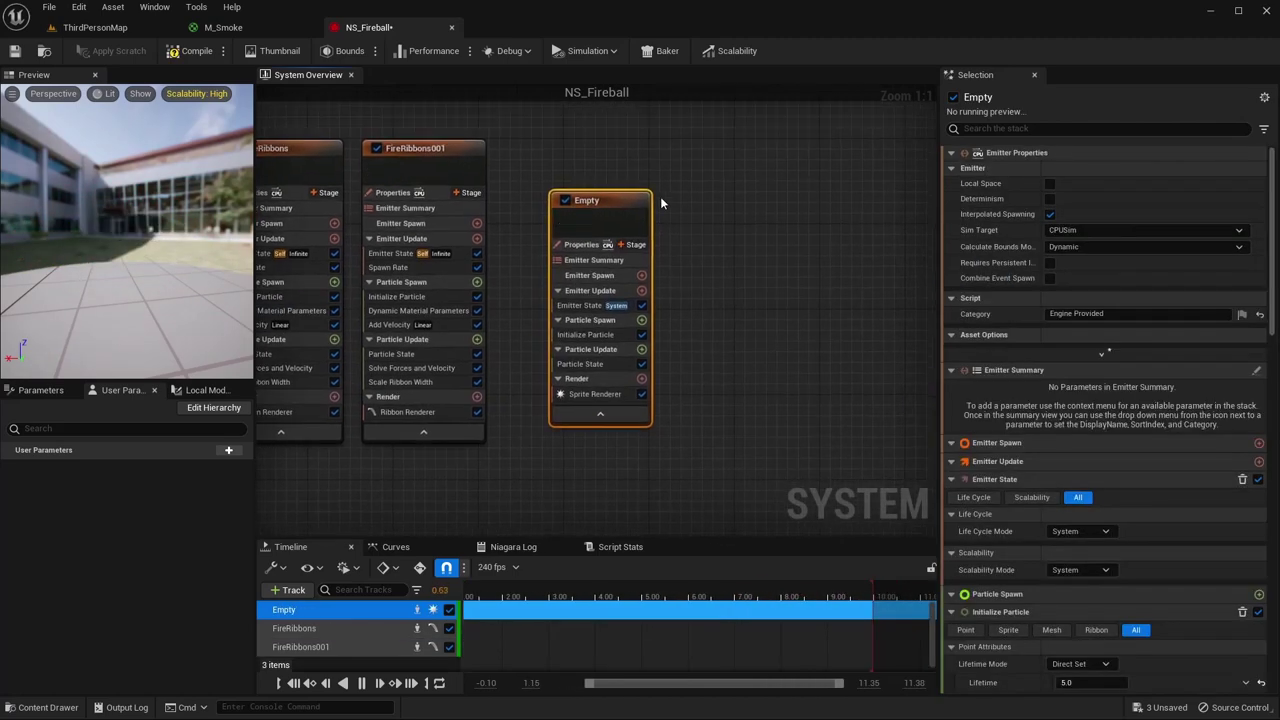
drag(604, 200, 563, 151)
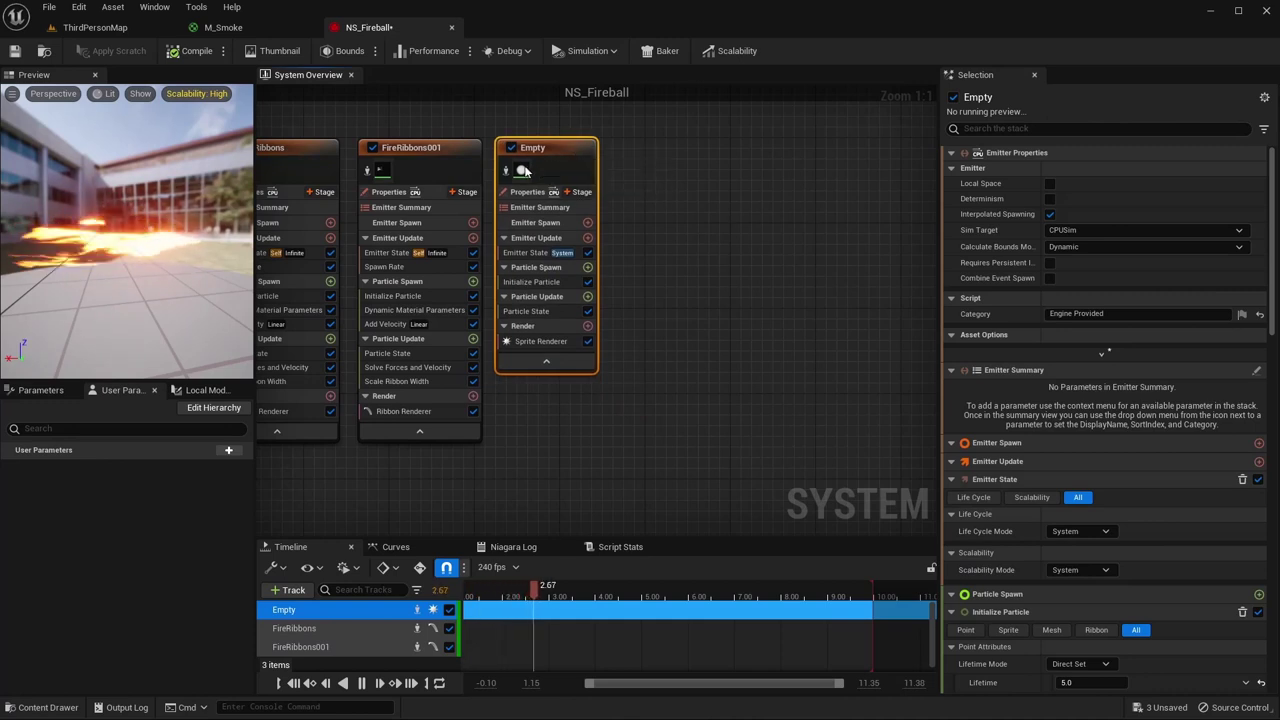
- Rename the Empty emitter to Fireball
right_click(536, 152)
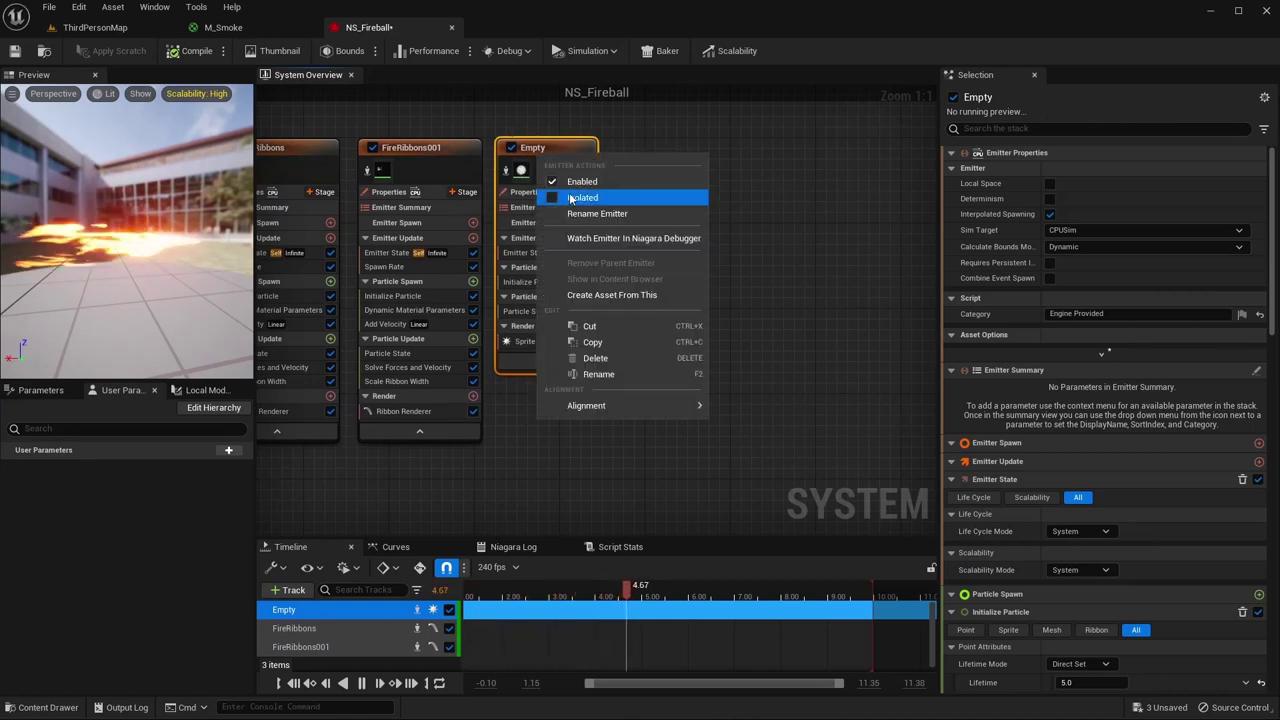
click(610, 211)
text(Fireball)
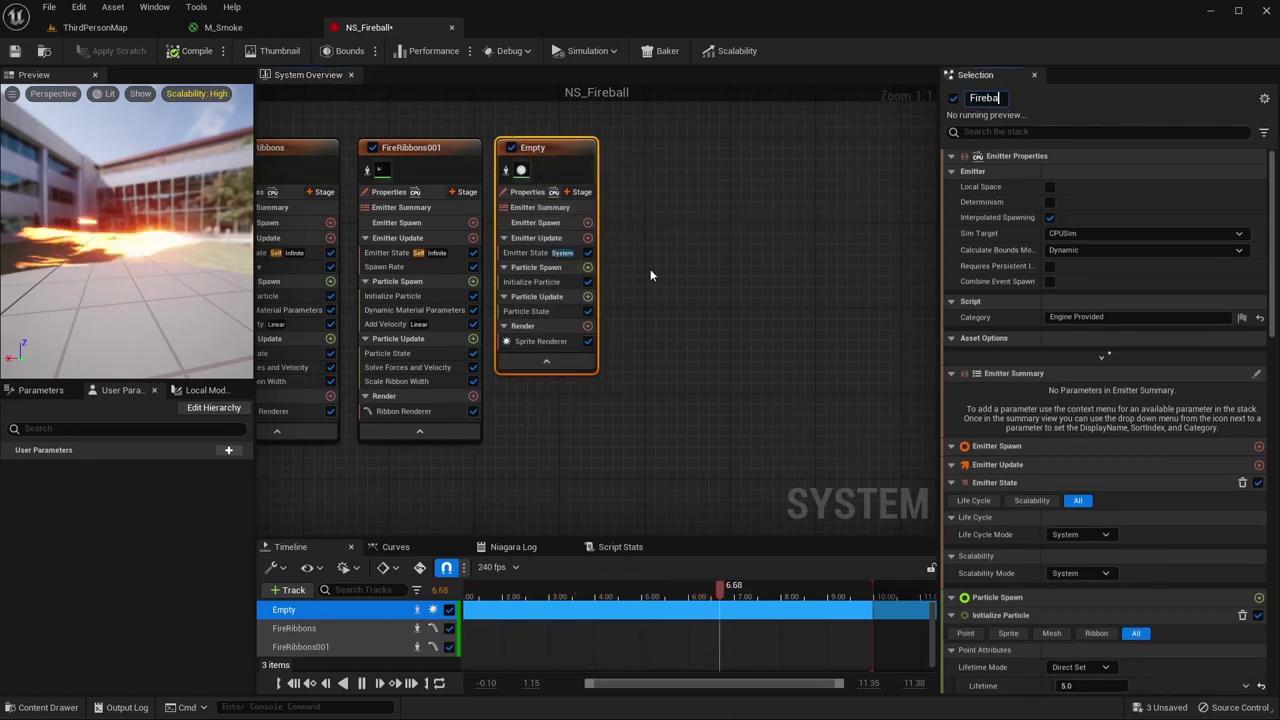
key(Return)
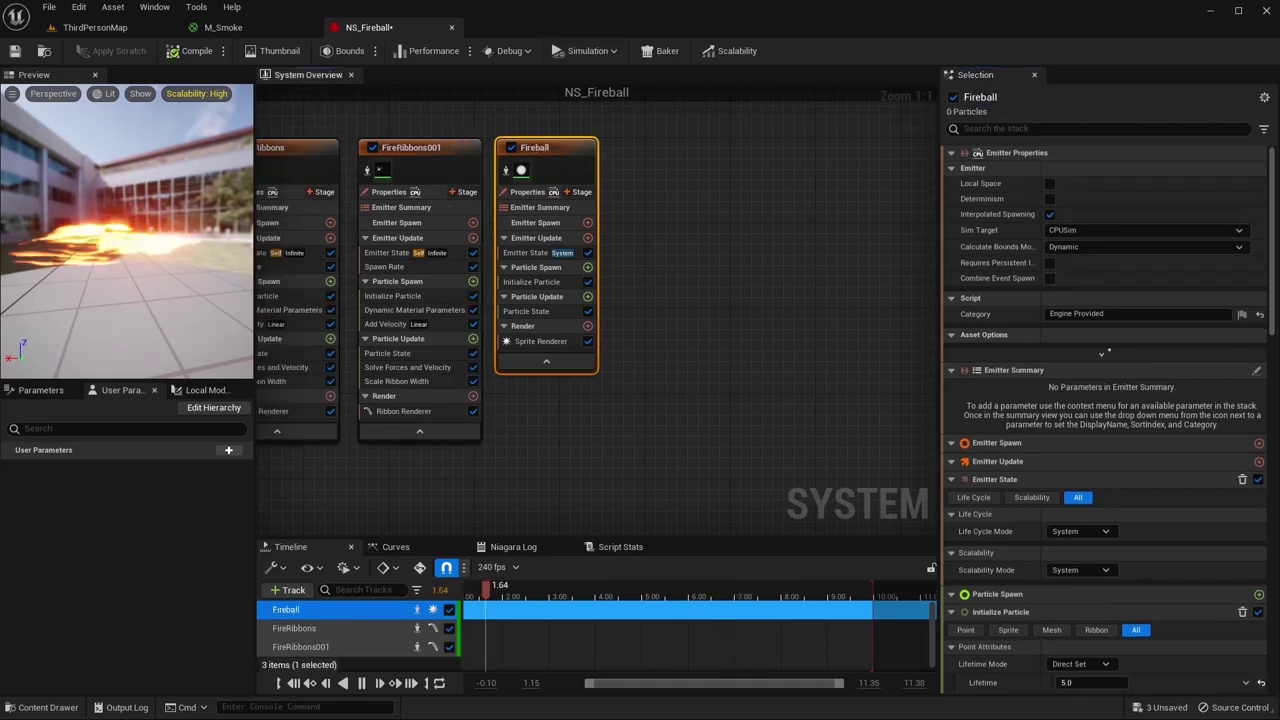
- Set the Life Cycle Mode of the Fireball emitter's Emitter State to Self
click(534, 252)
click(1083, 205)
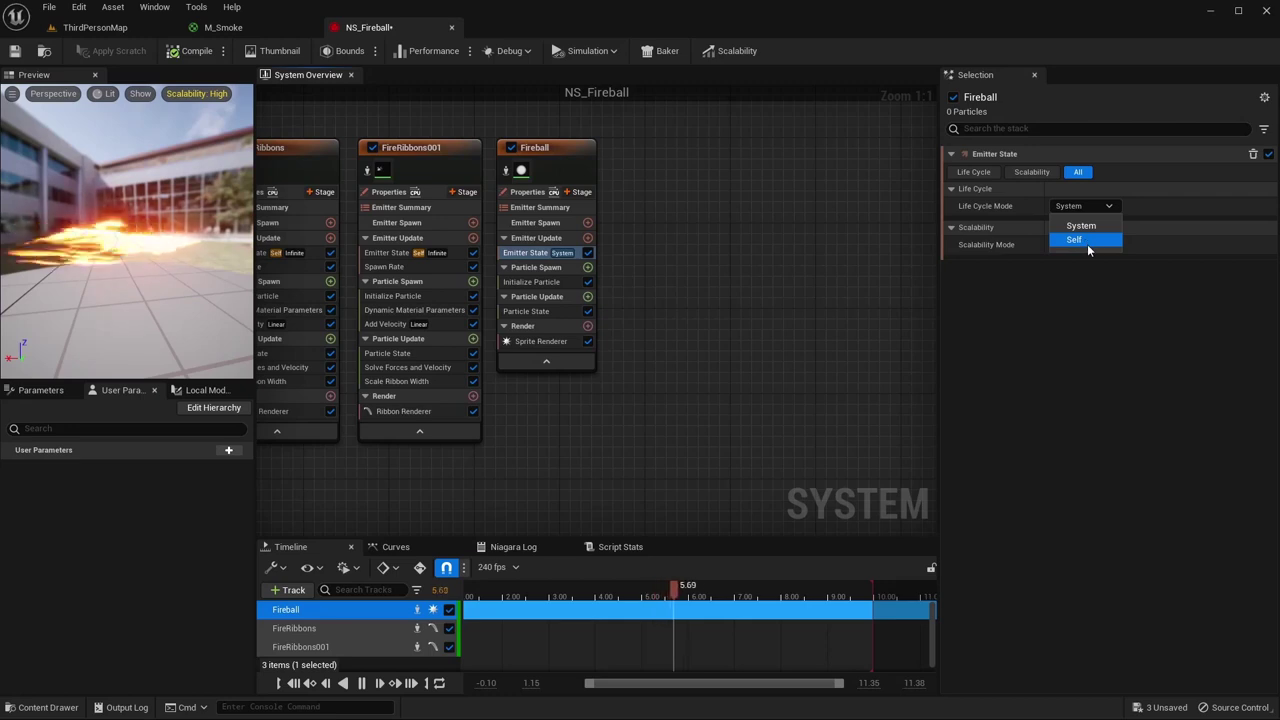
click(1086, 241)
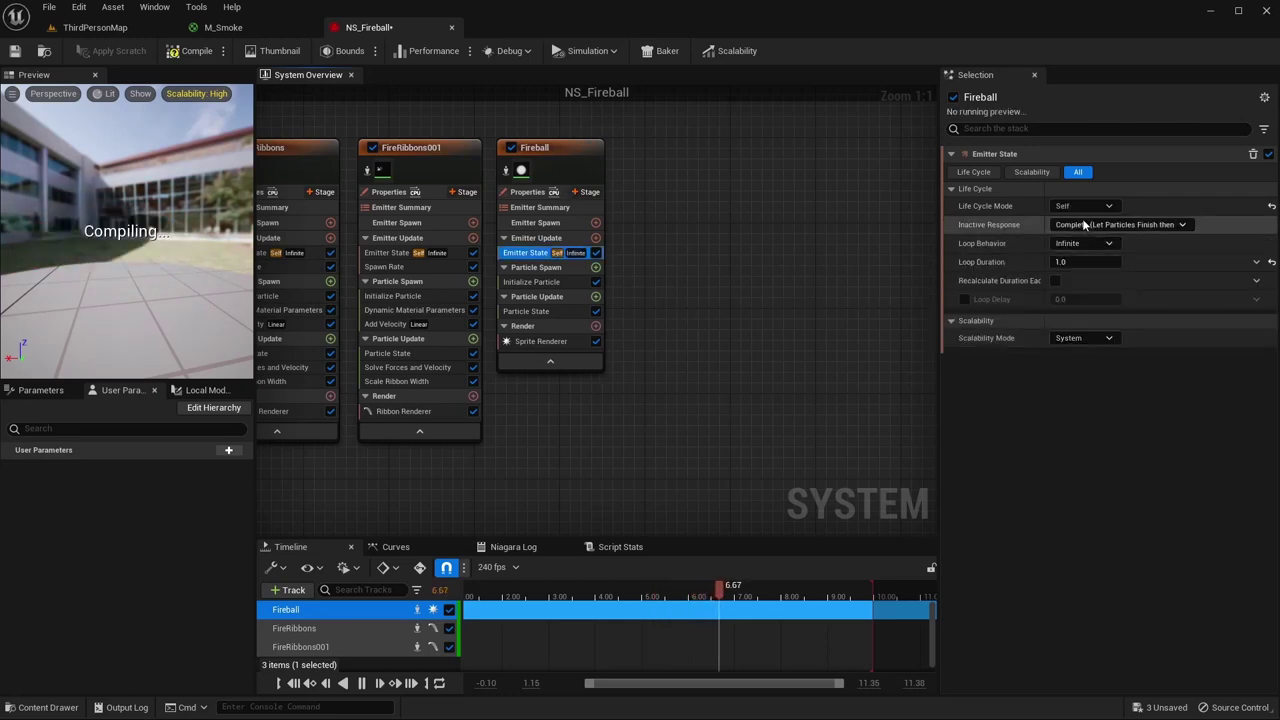
- In Fireball's Initialize Particle module, use a Random lifetime from 0.1 to 0.2 and set Color Mode to Direct Set
click(538, 283)
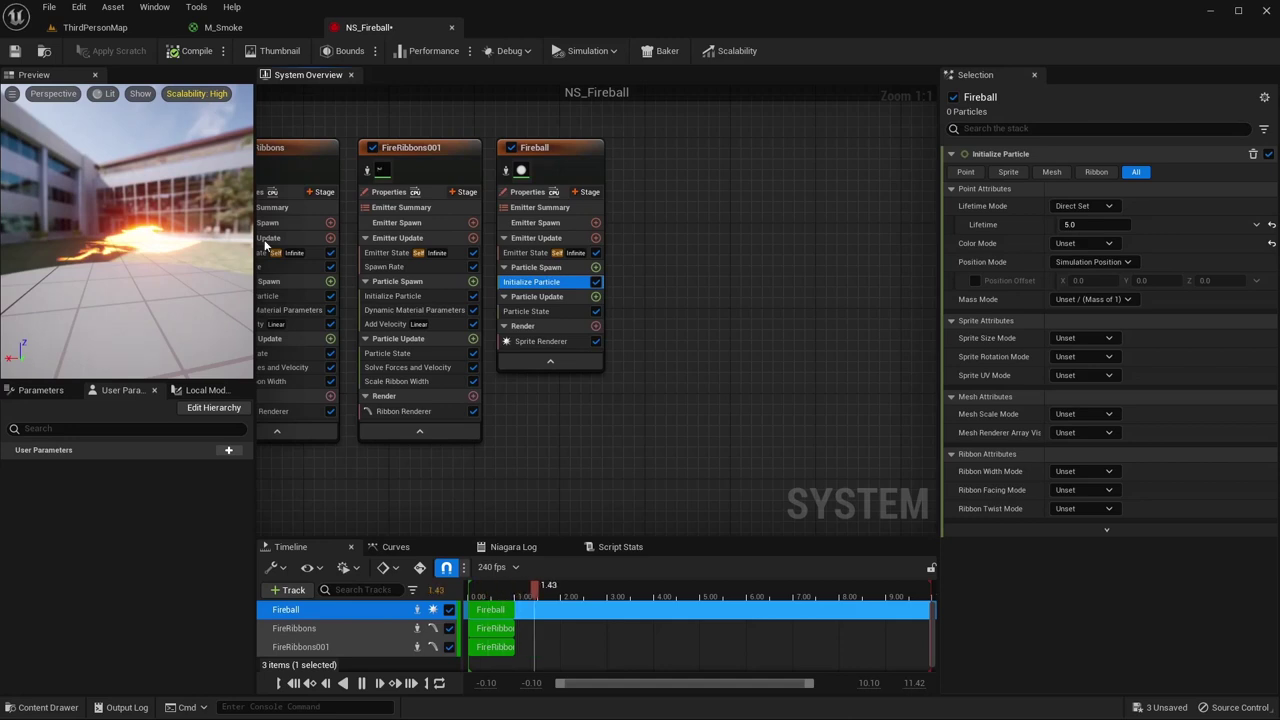
click(1082, 240)
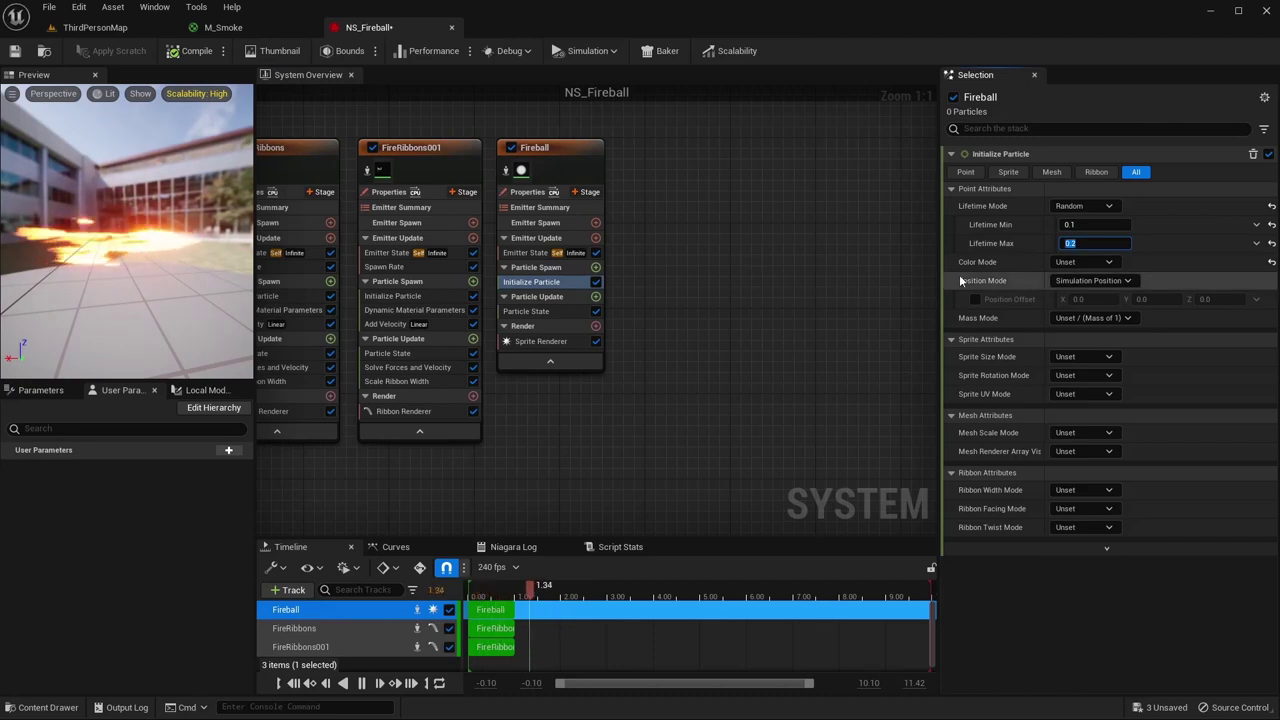
click(1083, 261)
click(1086, 297)
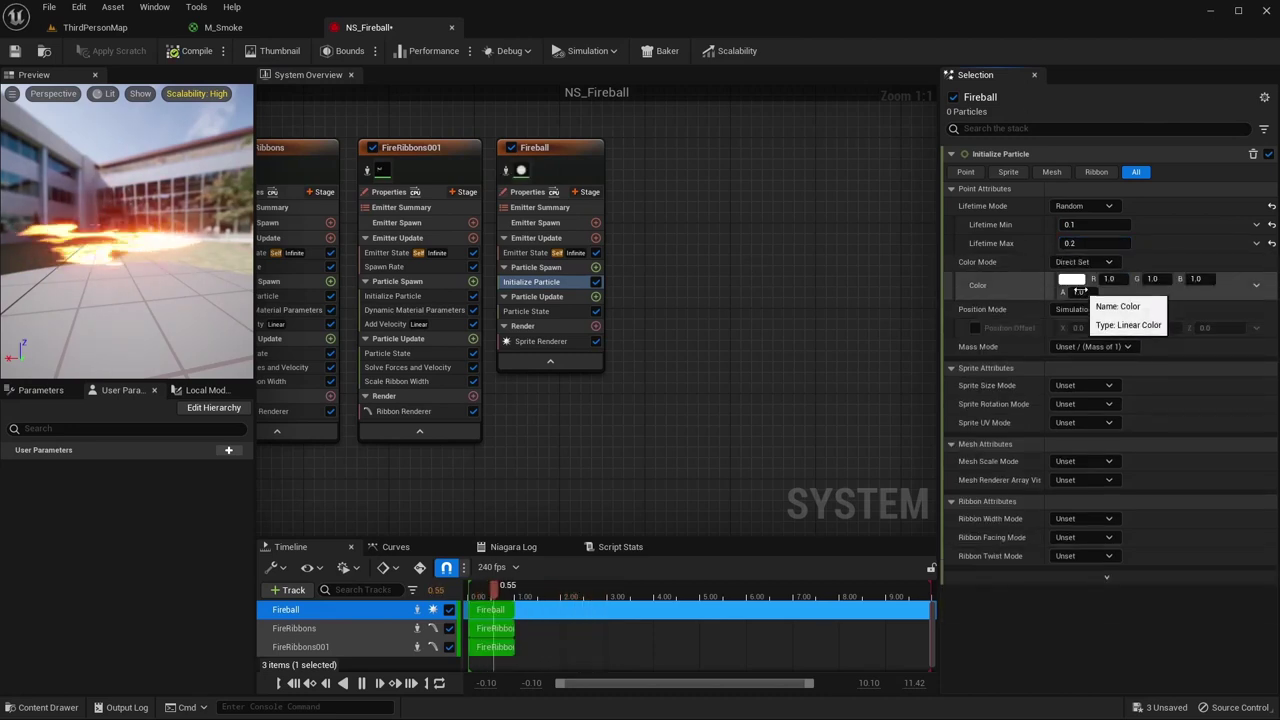
- Set the Fireball particle color to R 1000, G 0, B 0 and the Sprite Size Mode to Uniform
click(1109, 278)
text(1)
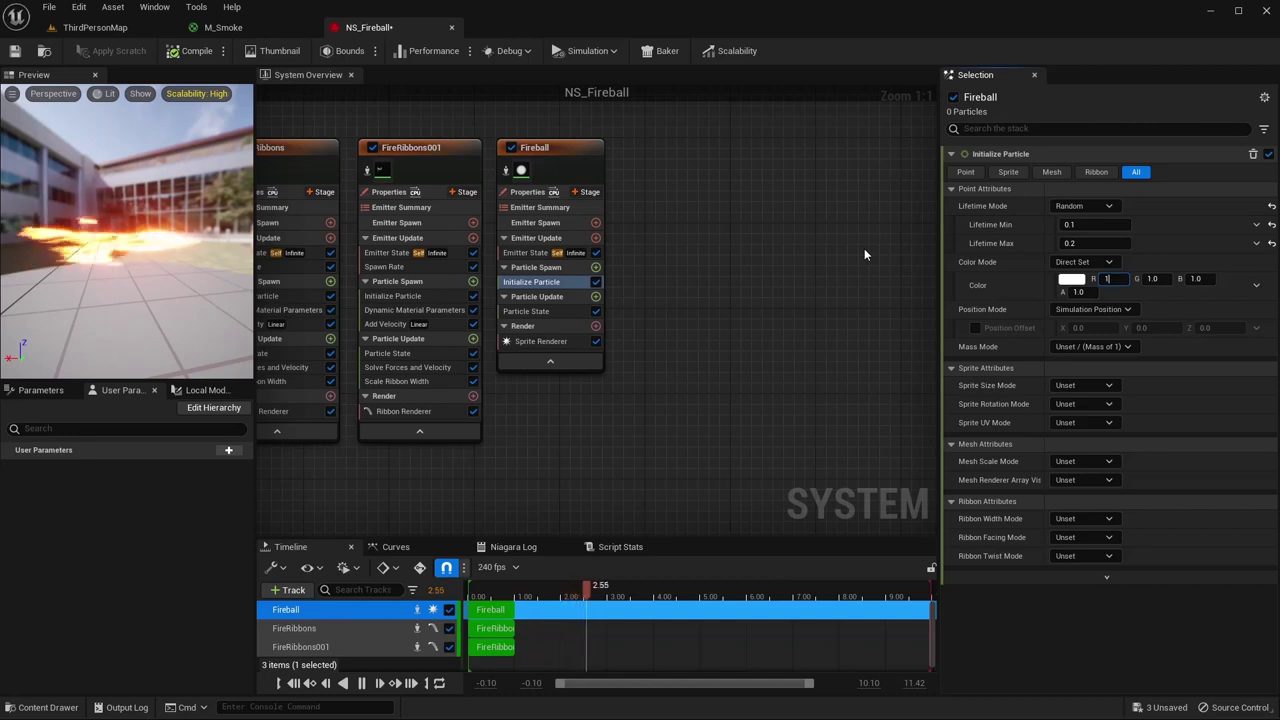
text(000)
key(Return)
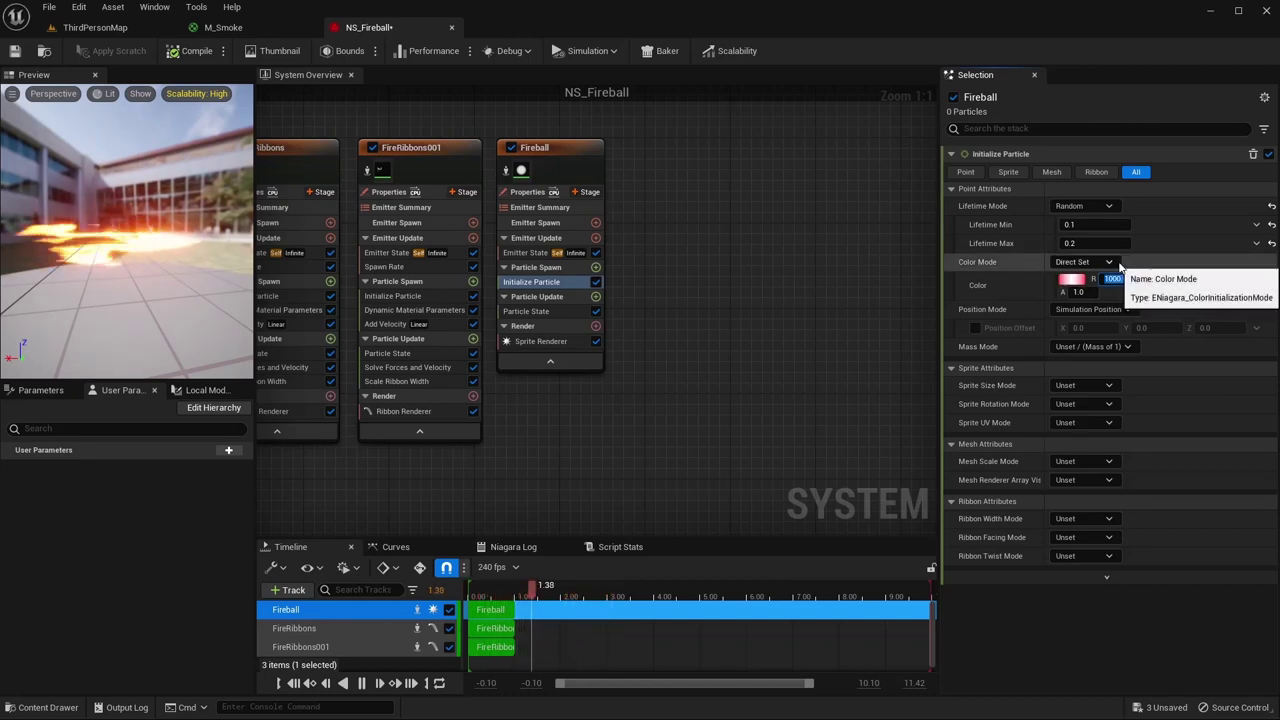
key(Tab)
text(0)
key(Tab)
text(0)
key(Tab)
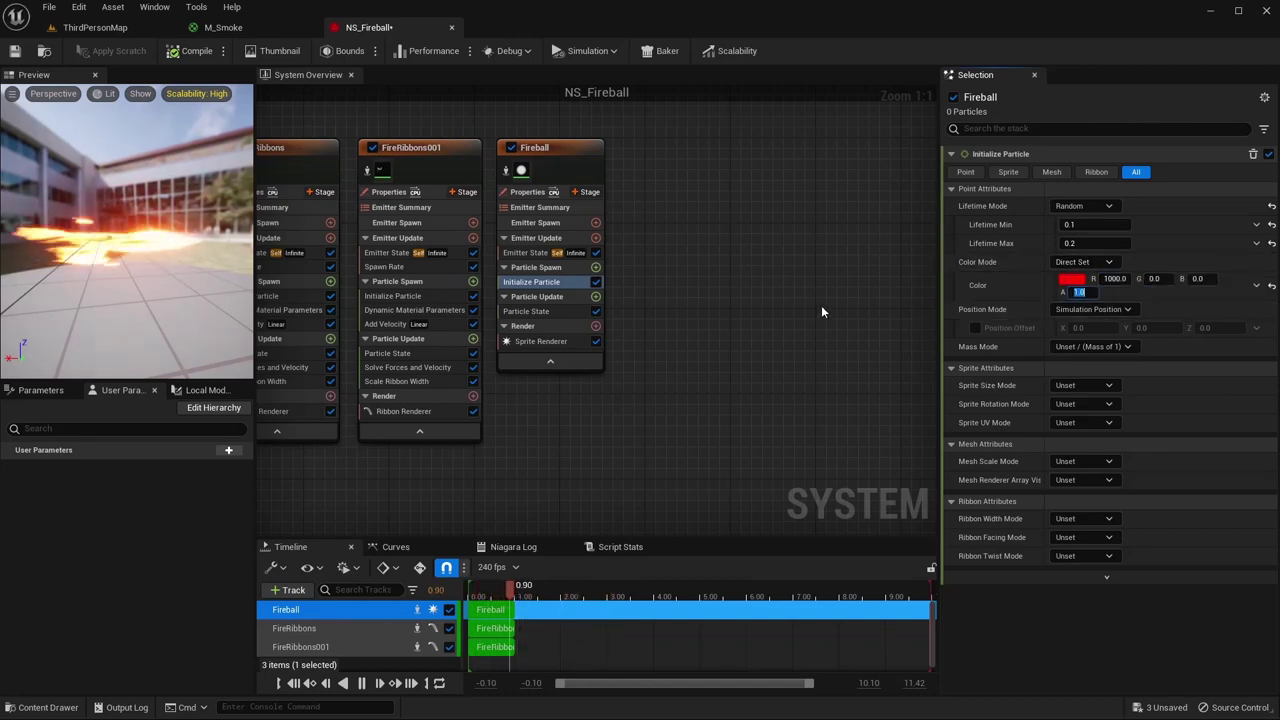
click(1090, 386)
click(1105, 418)
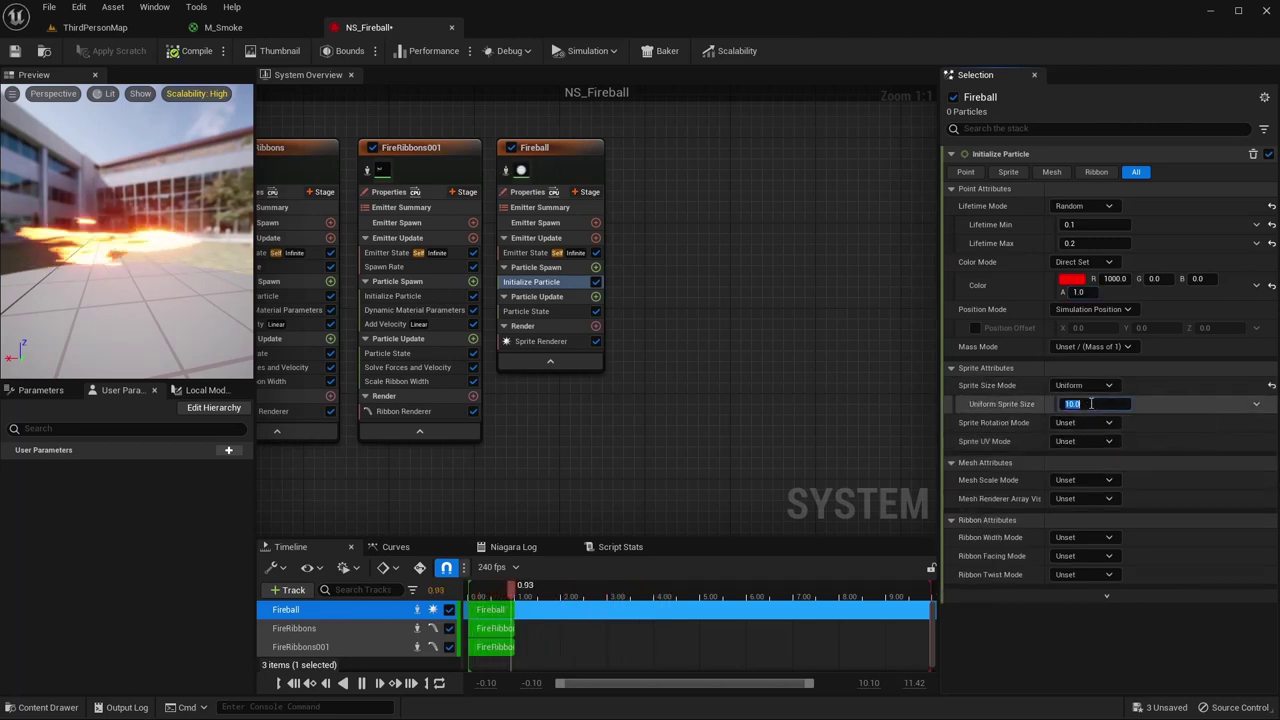
- Add a Spawn Rate module to Fireball's Emitter Update group and set its SpawnRate to 250
click(595, 238)
text(spawn rate)
key(Return)
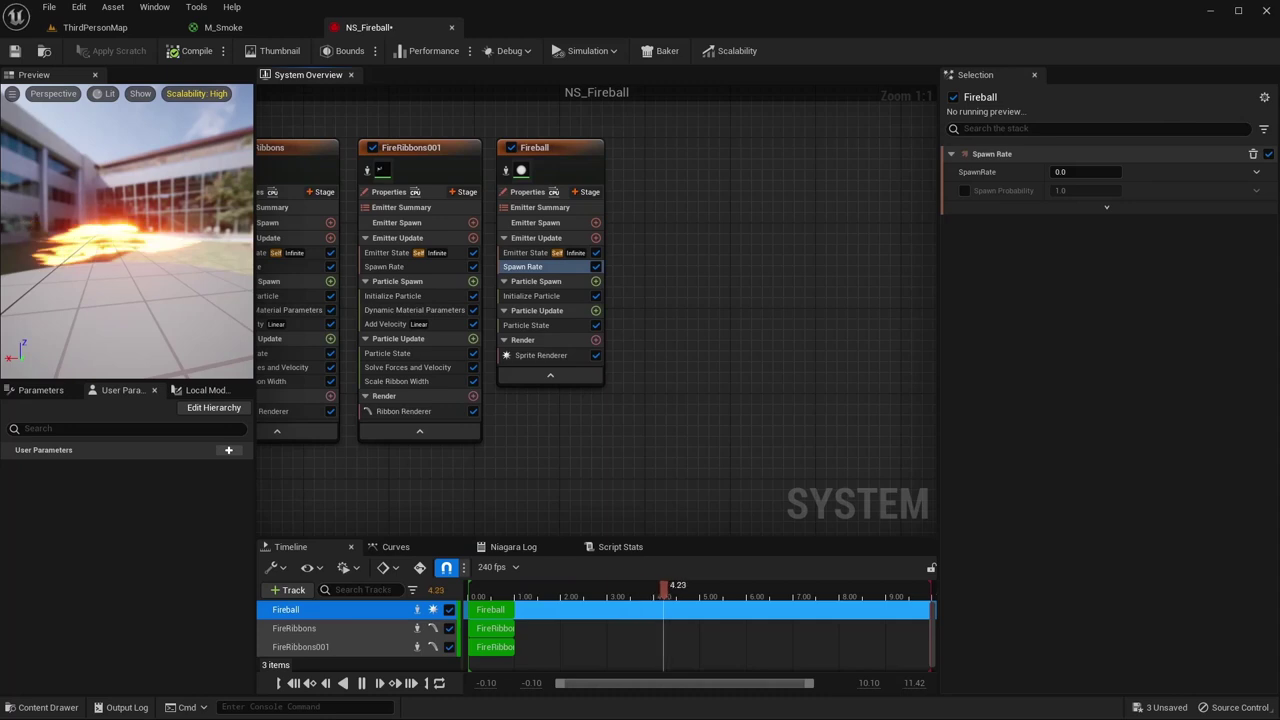
click(1062, 172)
text(250)
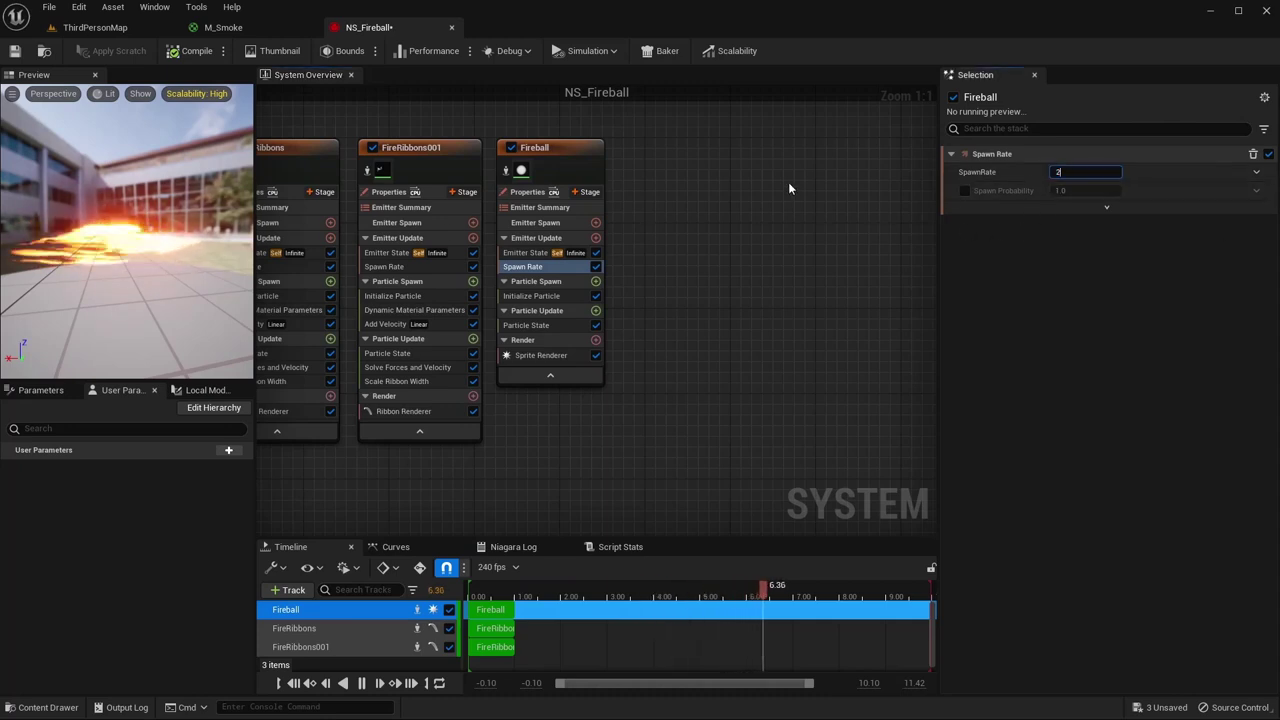
key(Return)
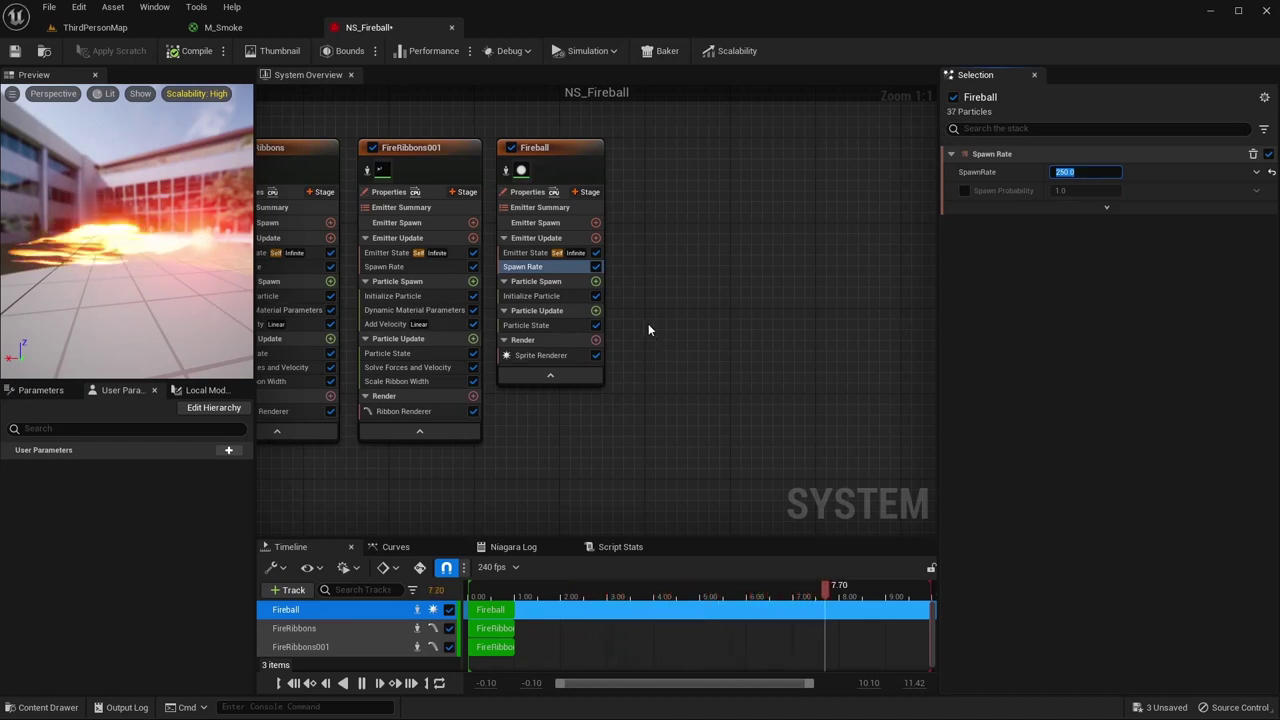
- Add a Scale Sprite Size module to Fireball's Particle Update group and apply the descending linear curve template
click(596, 313)
text(sca)
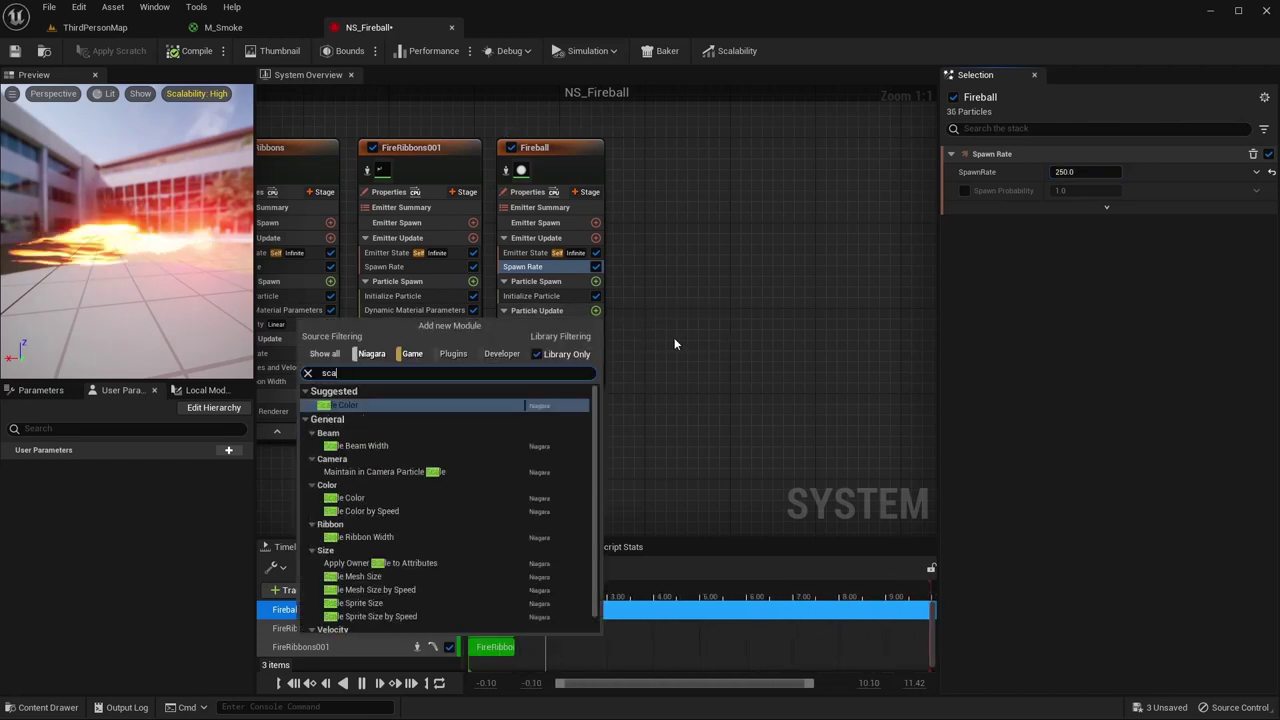
text(le sprite)
key(Return)
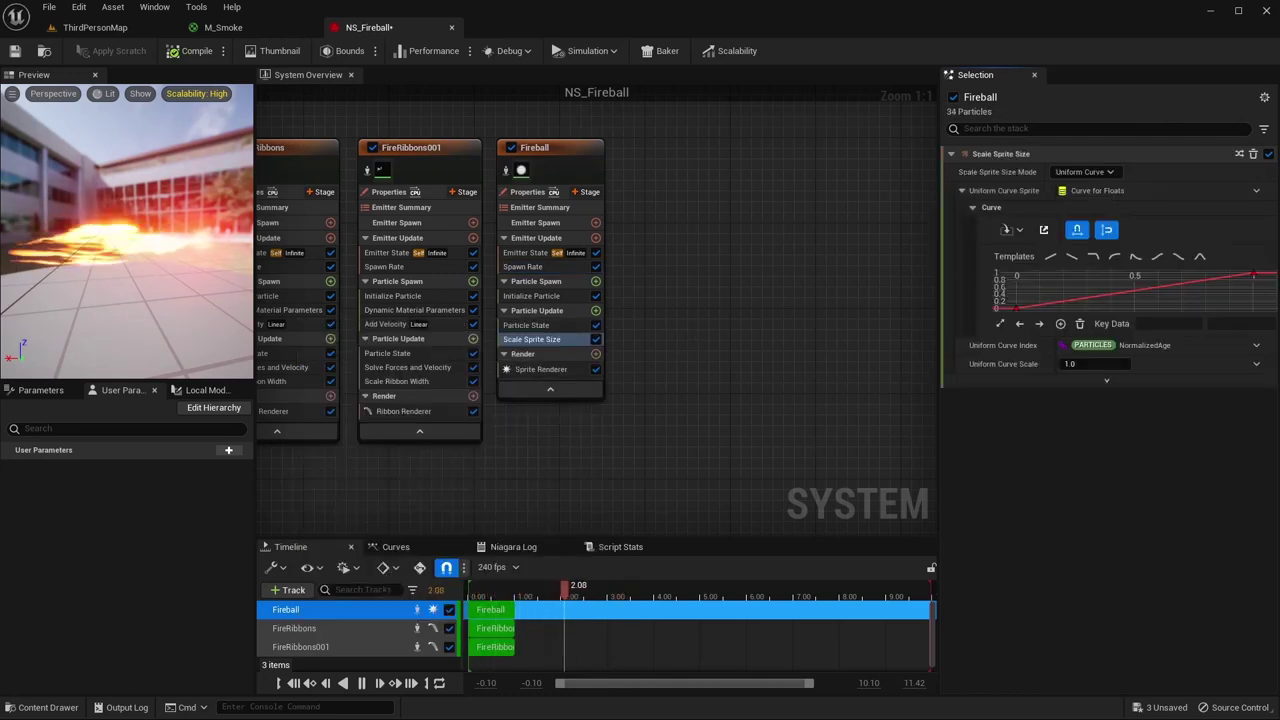
click(1074, 257)
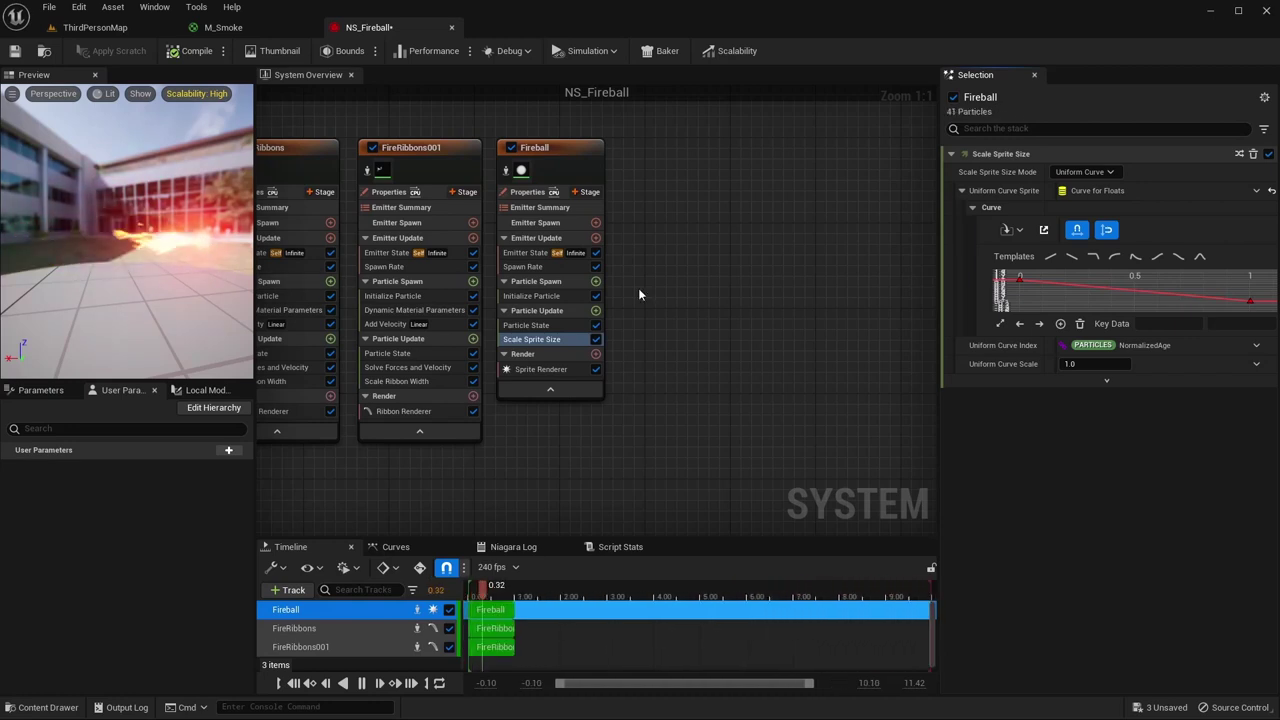
- Add a Curl Noise Force module to Fireball's Particle Update group with a Noise Strength of 250
click(595, 310)
text(curl)
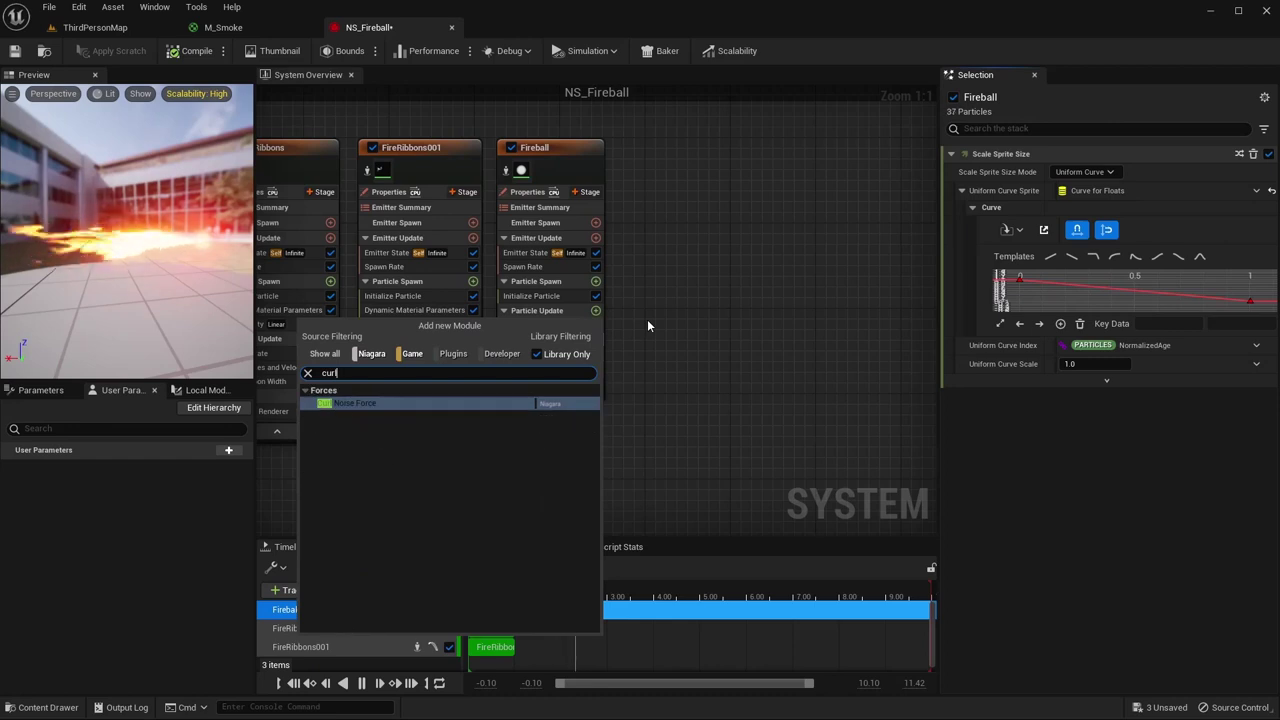
key(Return)
click(1204, 242)
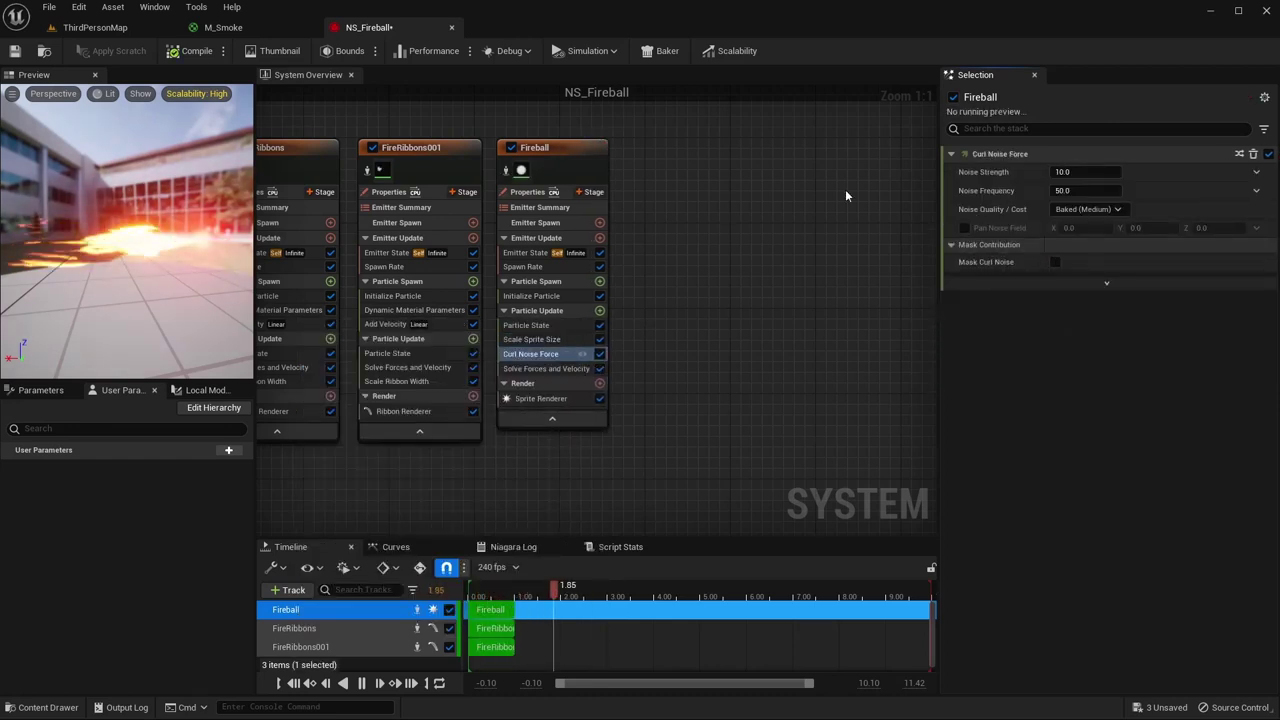
text(250)
key(Return)
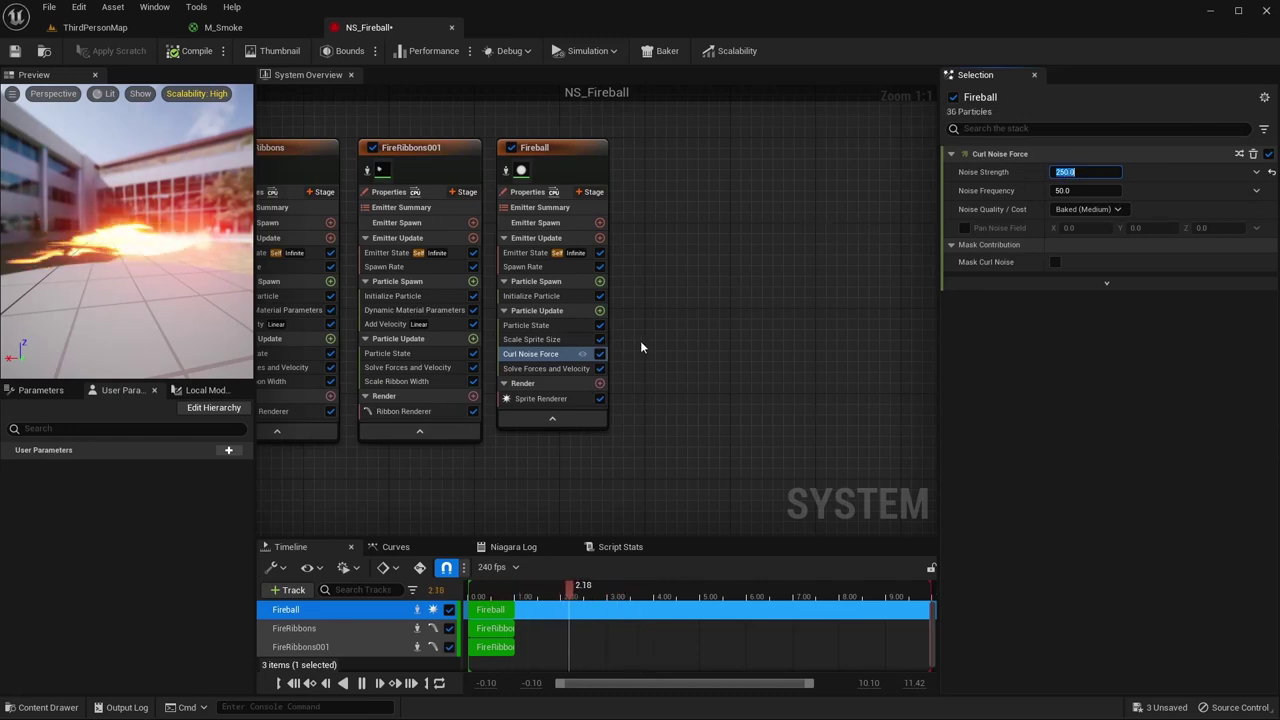
- Add a Scale Color module to Fireball's Particle Update group and drive its Scale Alpha with Float from Curve
click(600, 311)
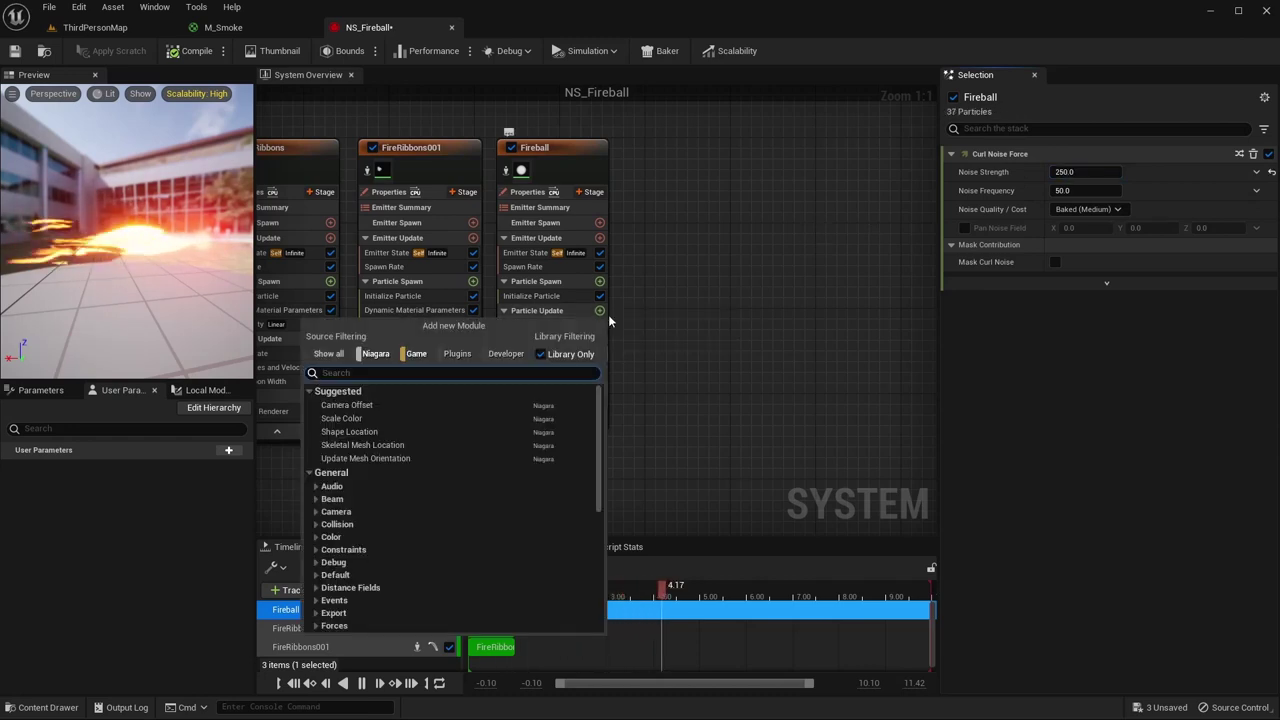
text(scale)
key(Return)
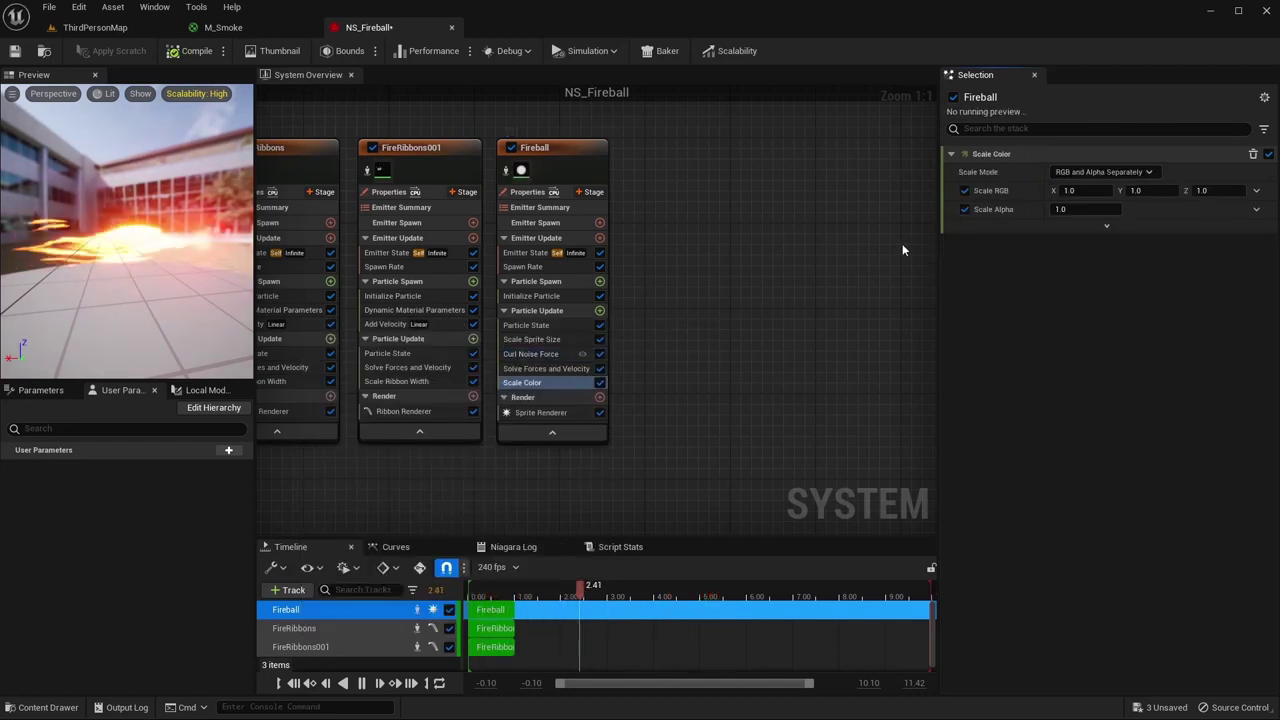
click(1256, 209)
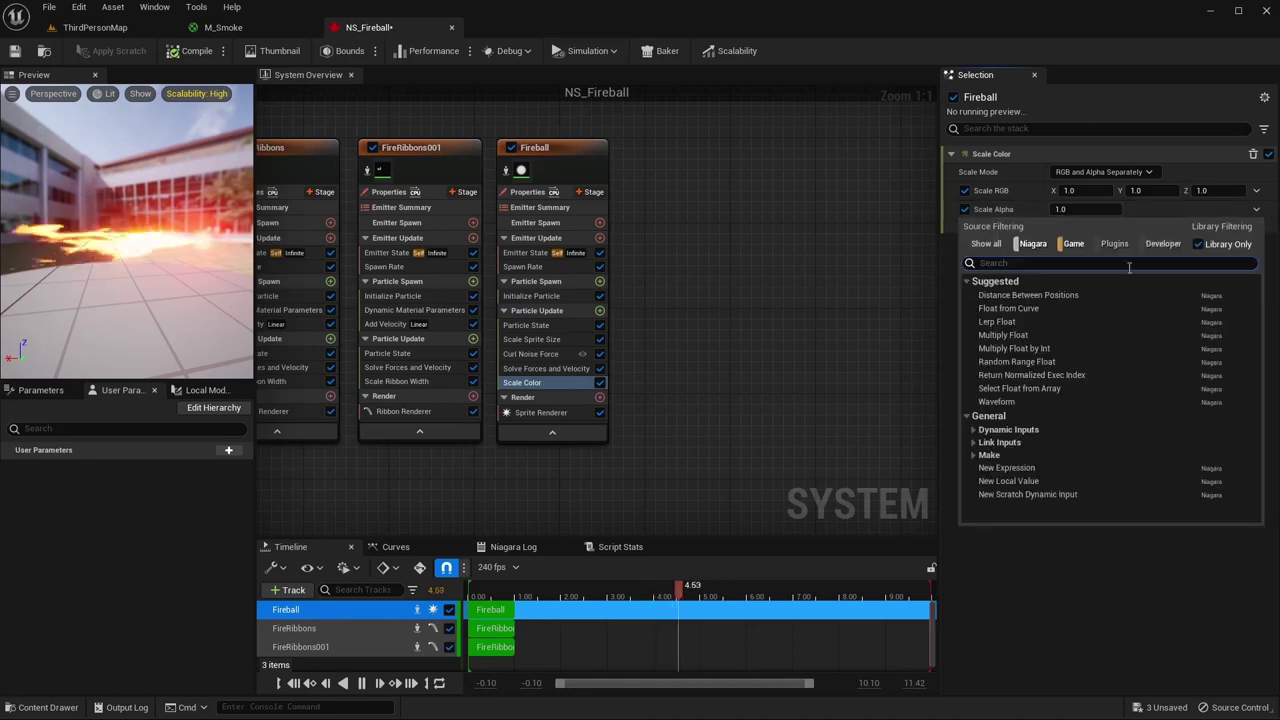
click(1033, 309)
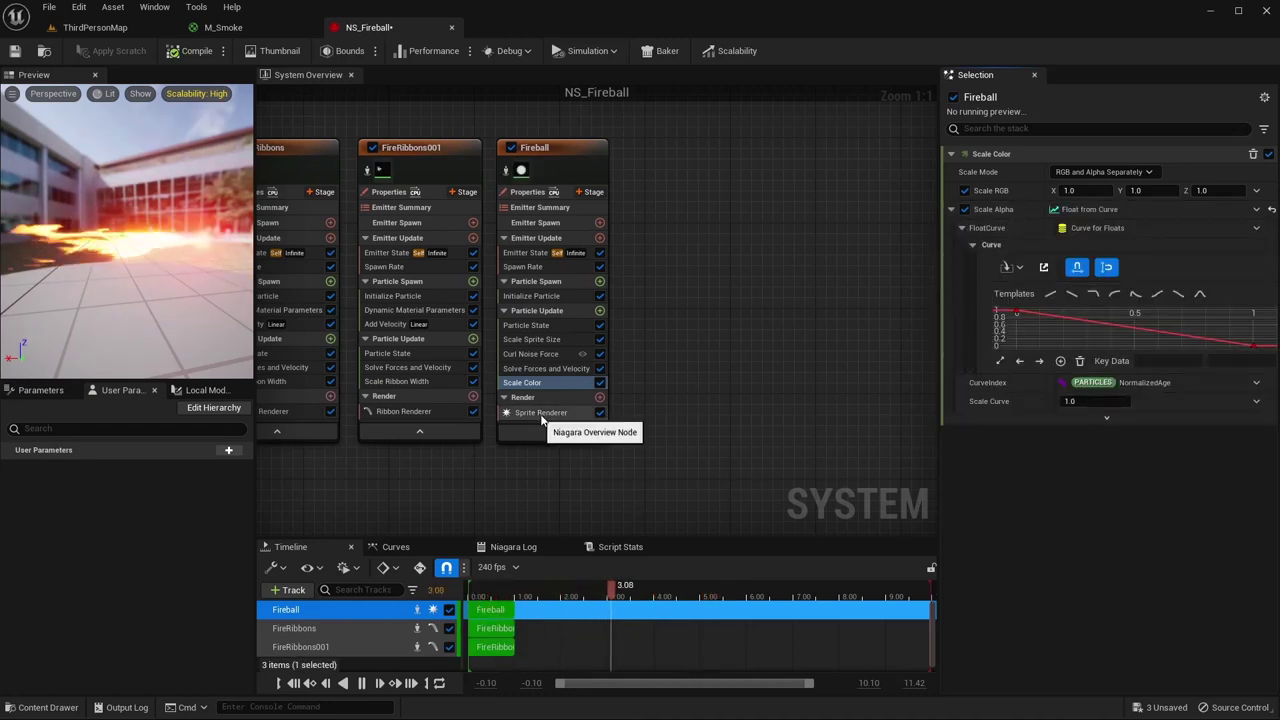
- Add a Light Renderer to the Fireball emitter and set the red component of its Color Add to 5000
click(598, 398)
click(352, 467)
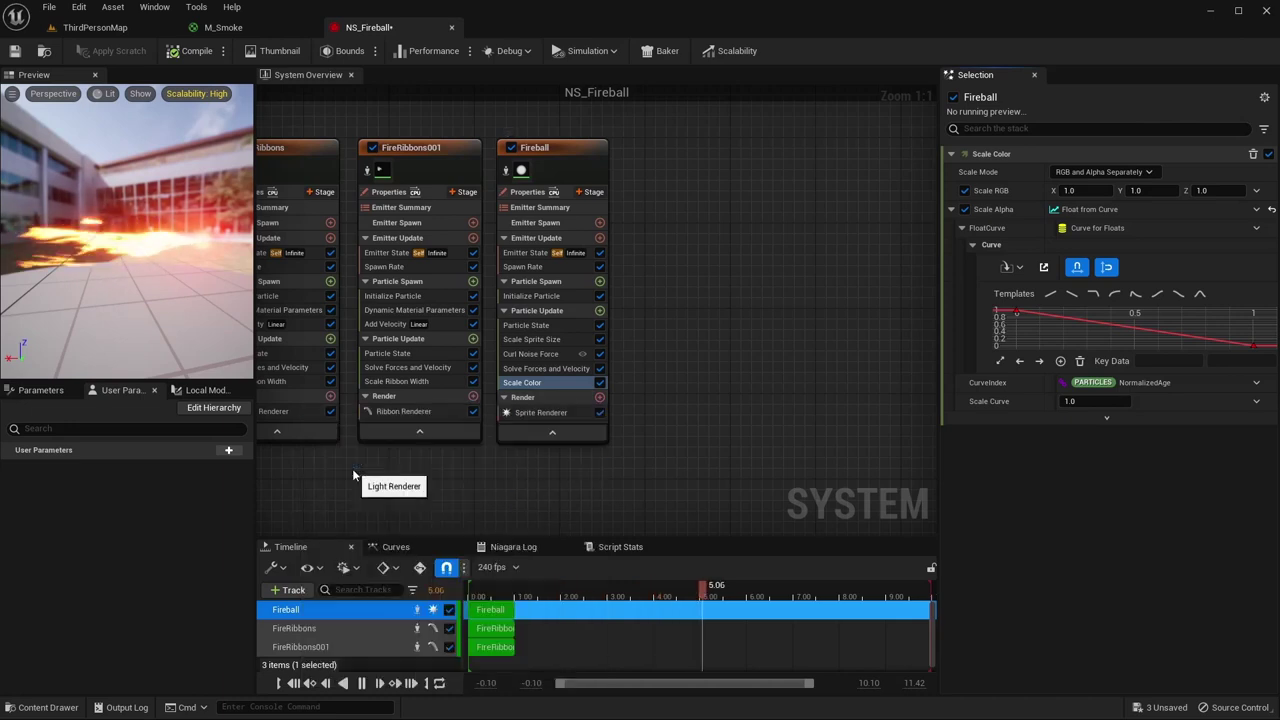
click(1058, 263)
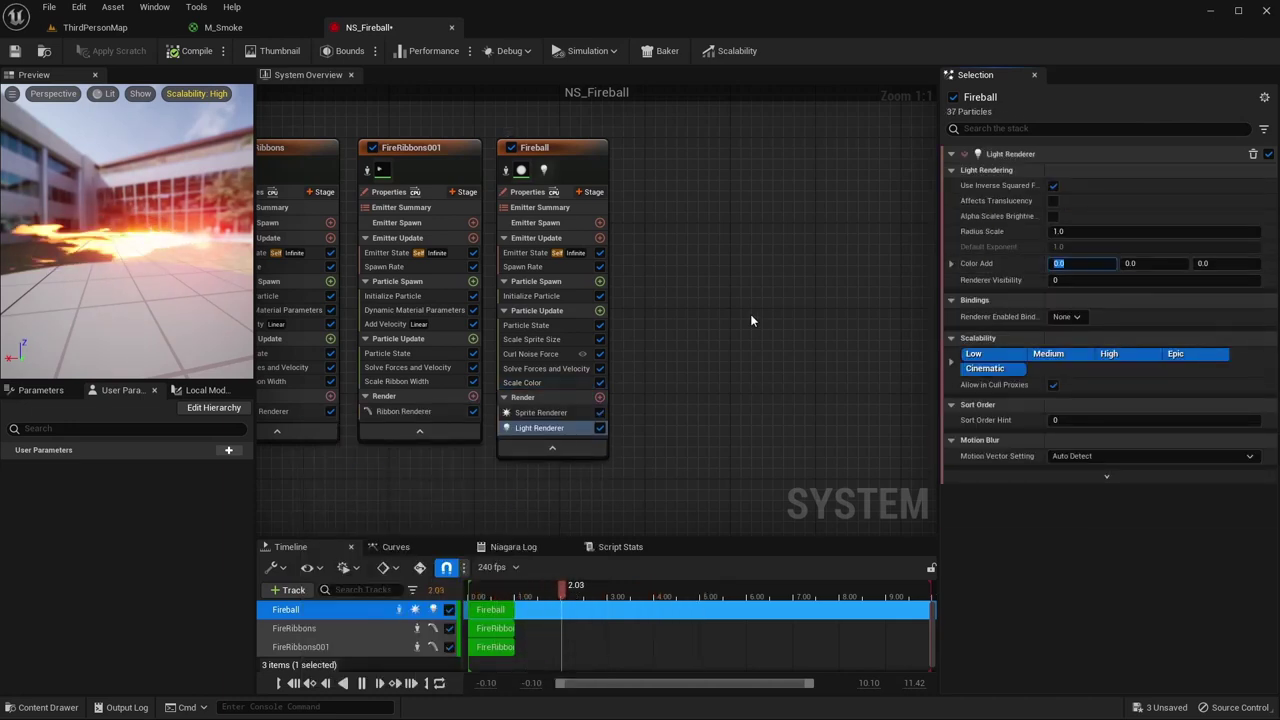
text(5000)
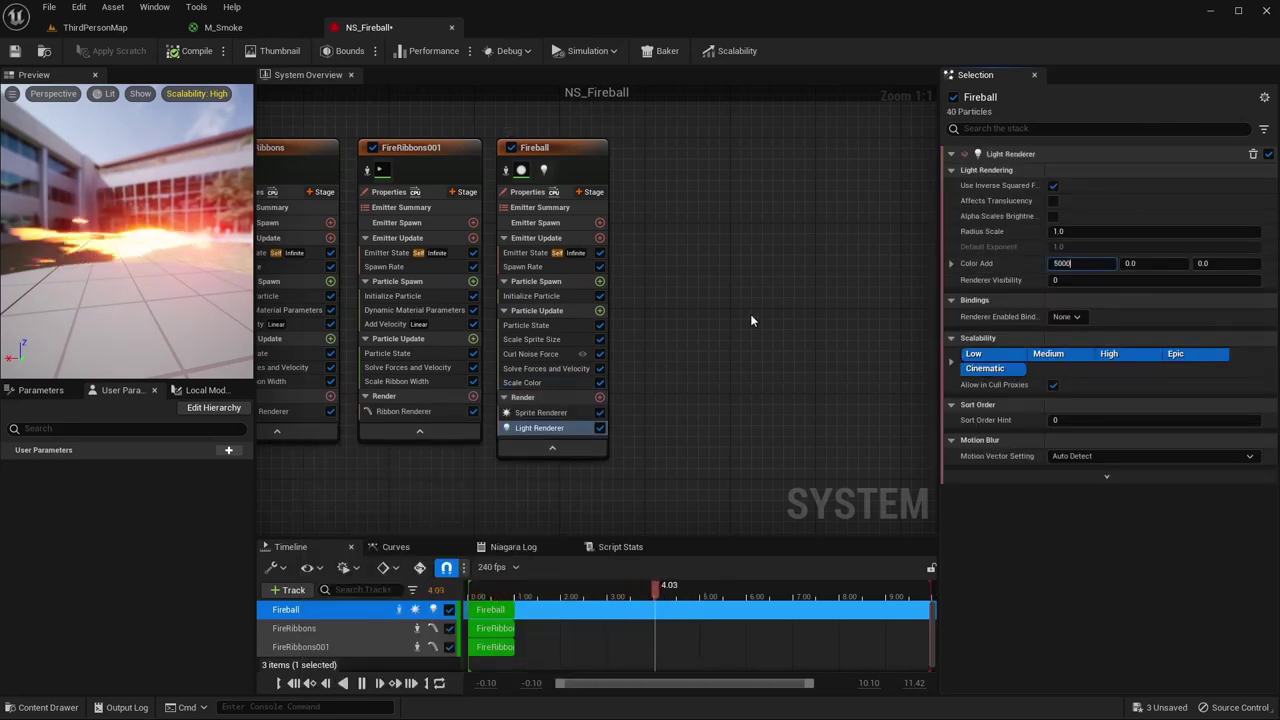
key(Return)
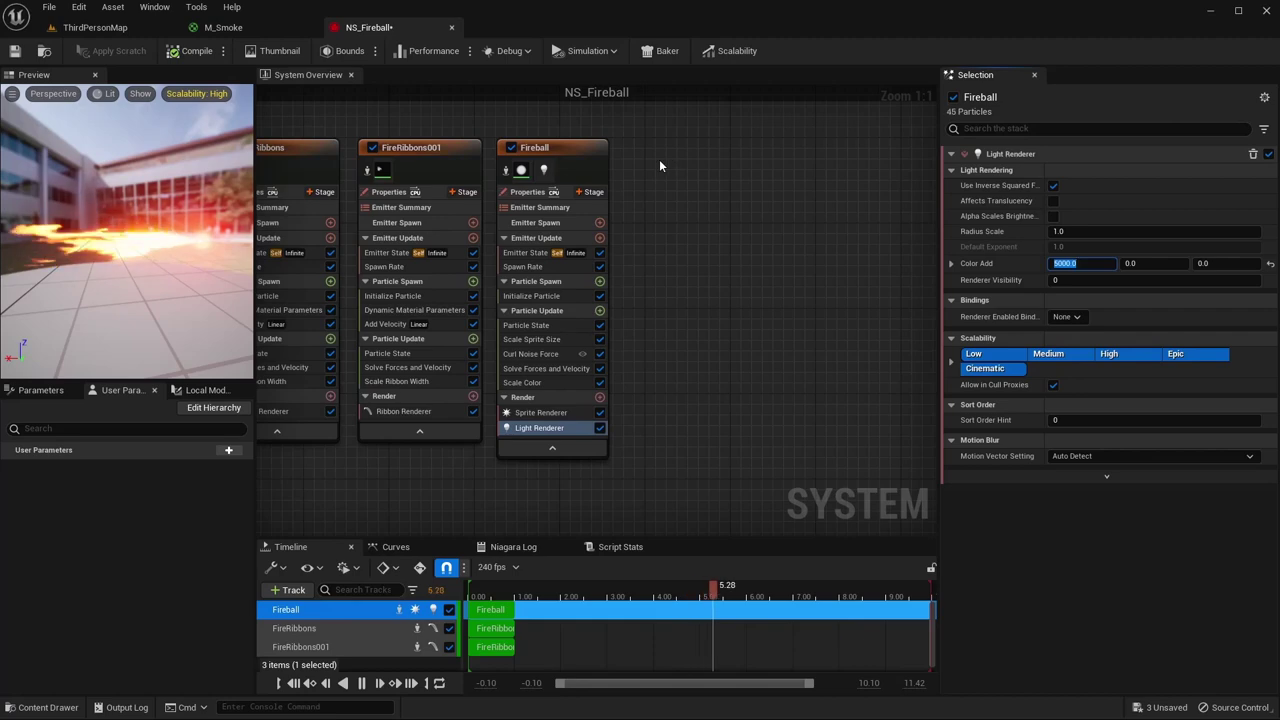
- Add a new Empty emitter to the system, beside the Fireball emitter
right_drag(659, 159, 585, 155)
click(614, 189)
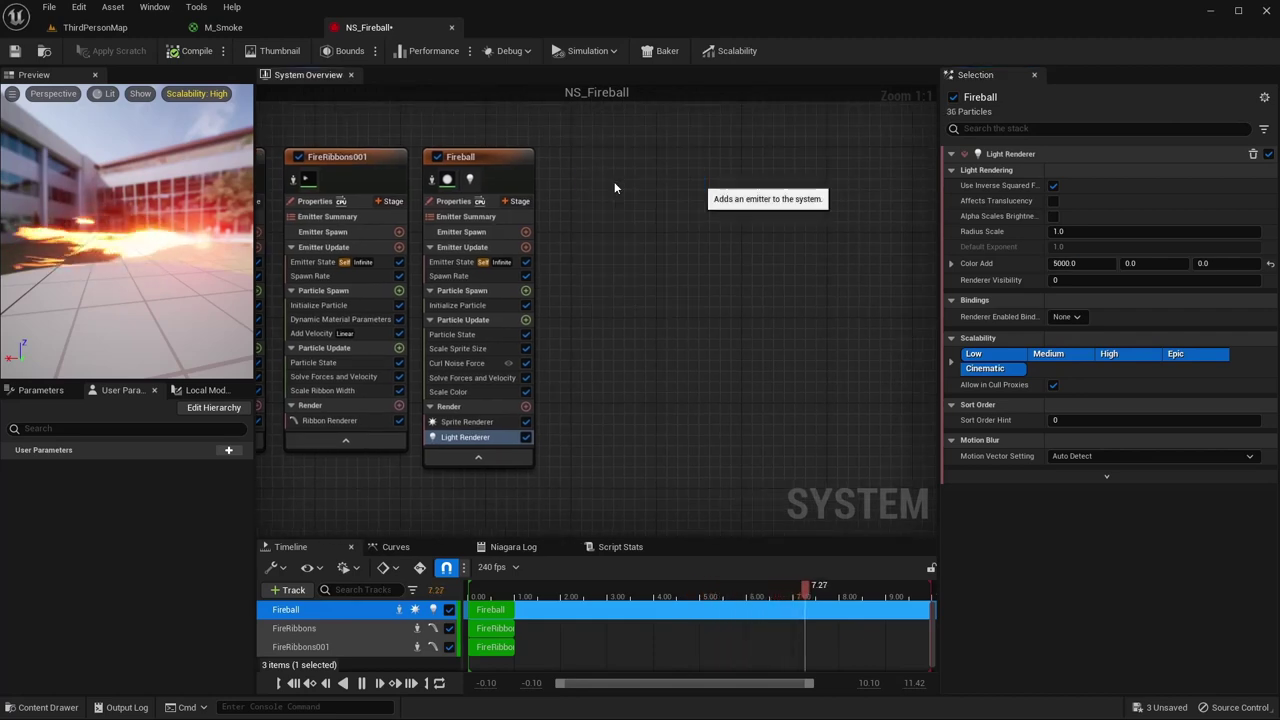
double_click(662, 412)
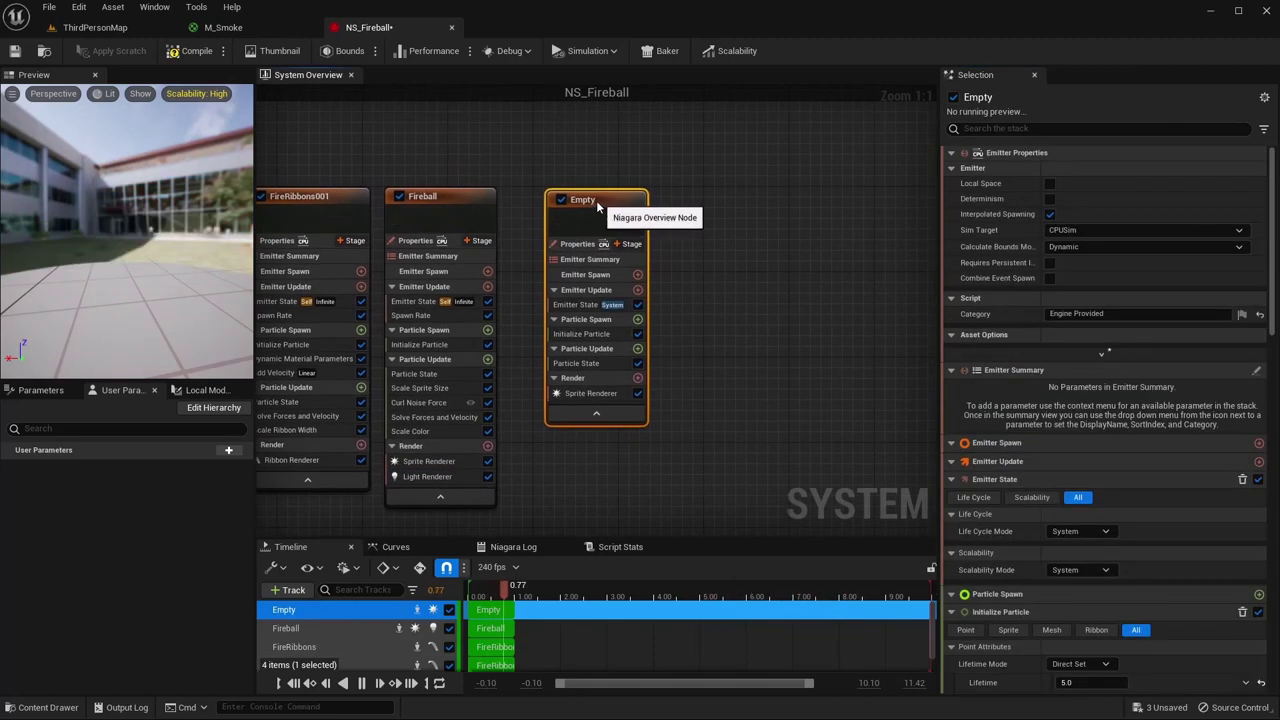
- Rename the new Empty emitter as Smoke
right_click(594, 201)
click(643, 264)
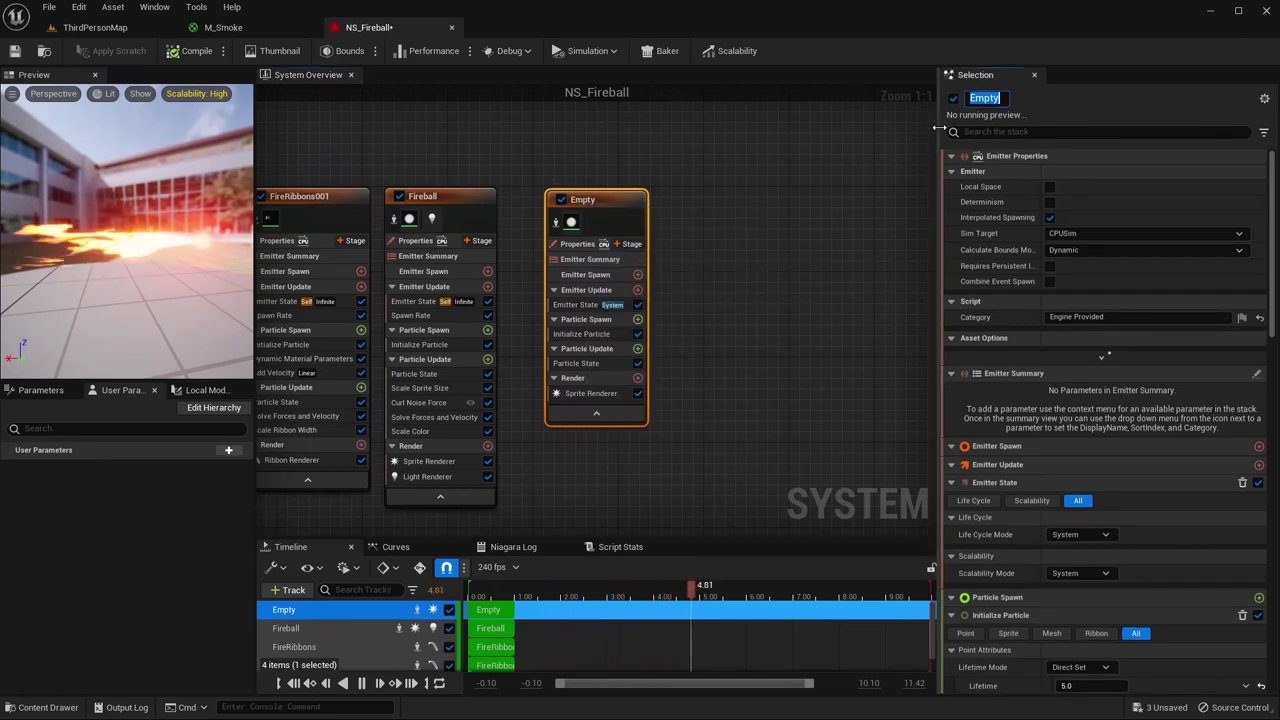
click(990, 100)
double_click(990, 100)
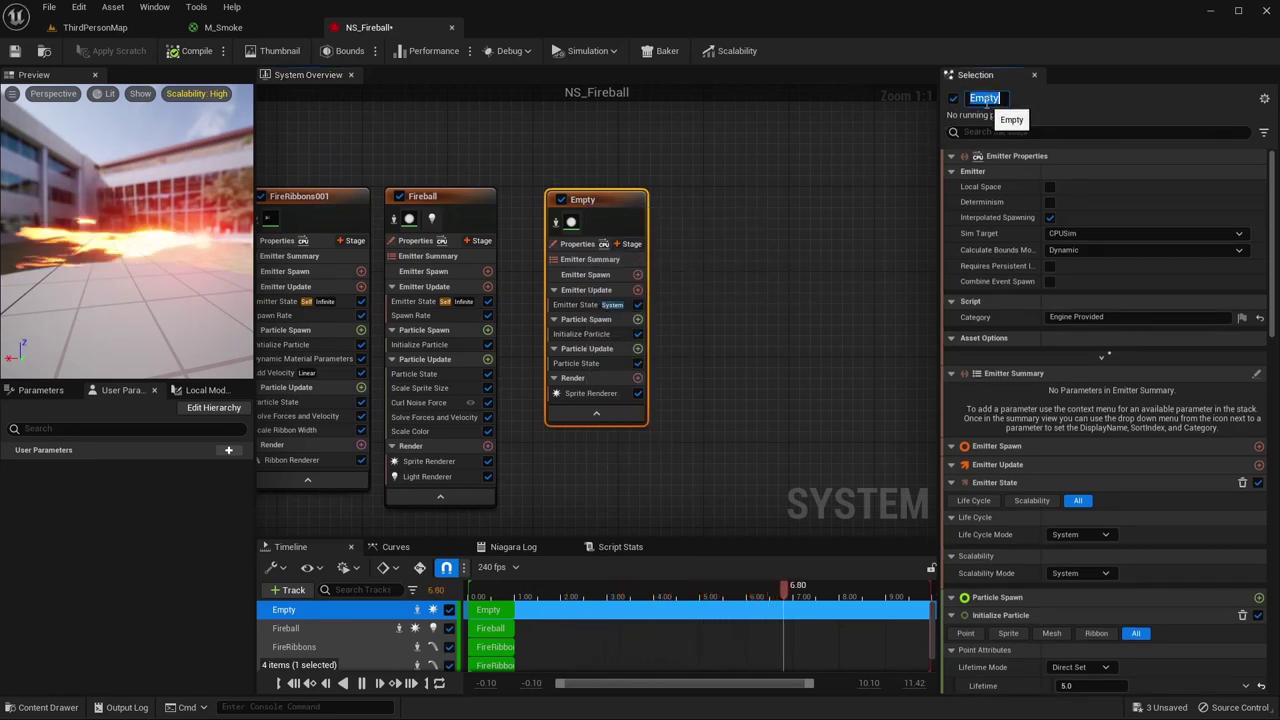
text(keSmoke)
key(Return)
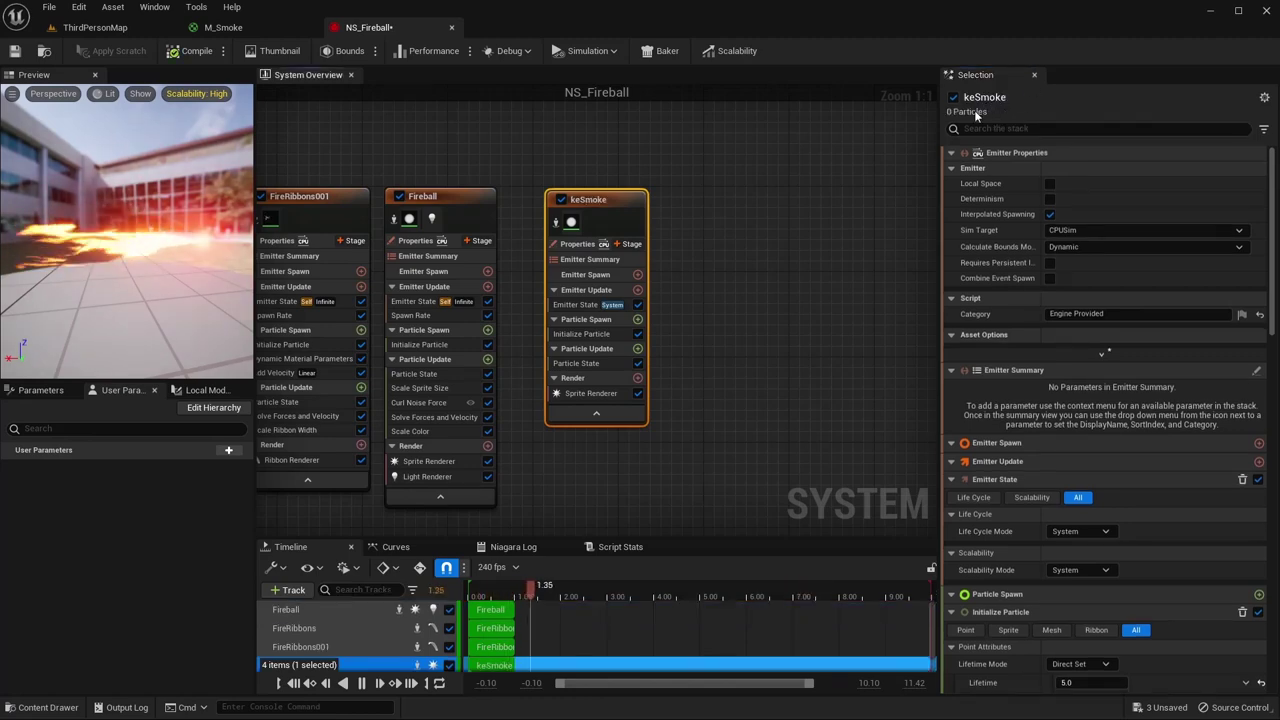
right_click(579, 200)
click(617, 261)
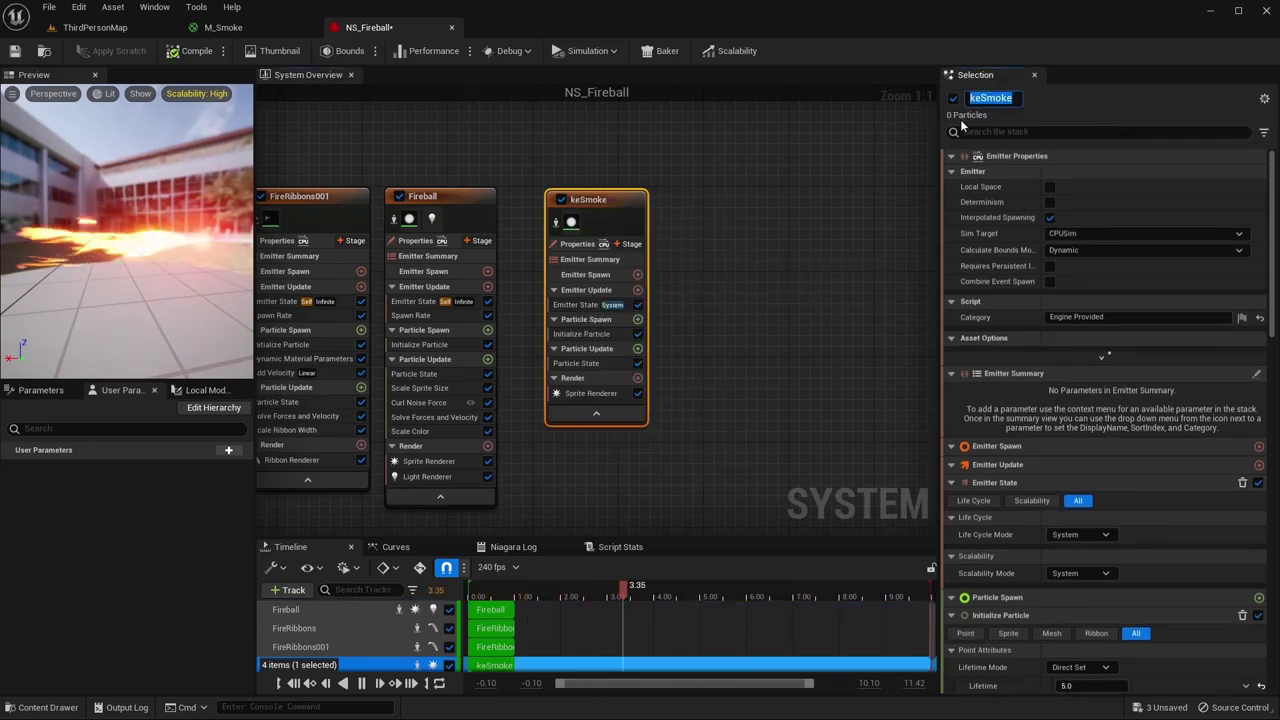
text(Smoke)
key(Return)
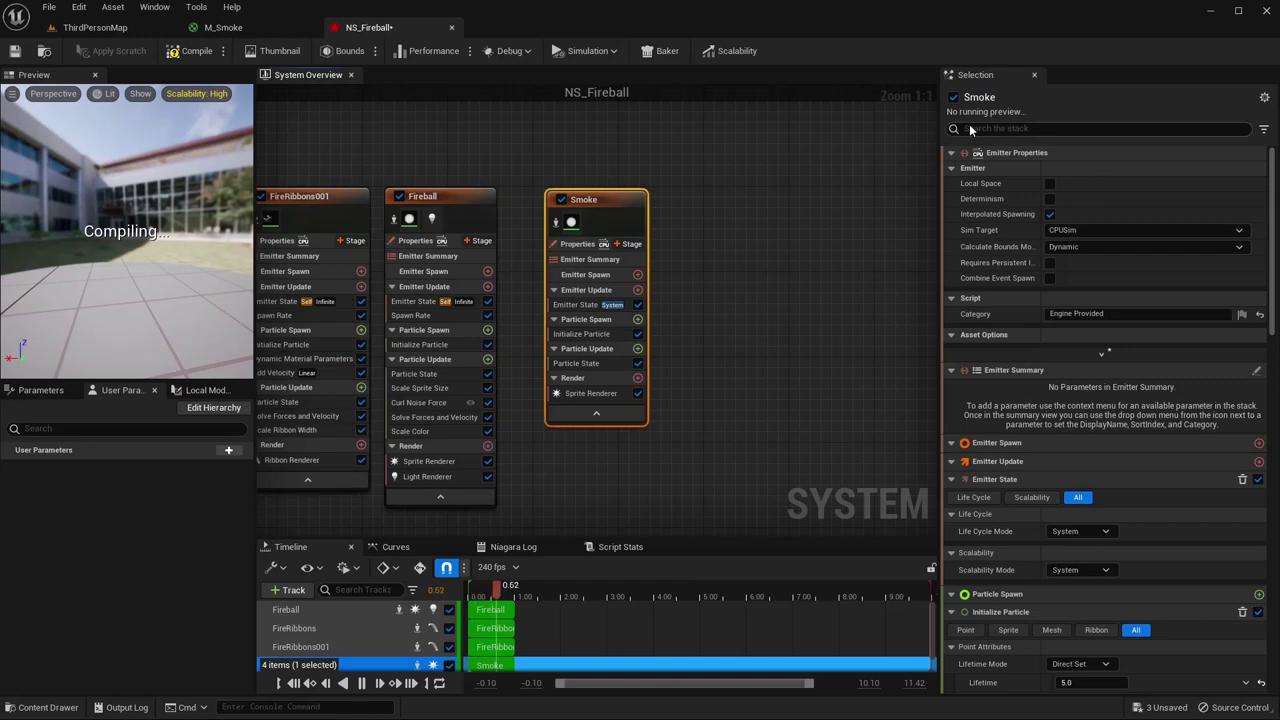
- Set the Life Cycle Mode in Smoke's Emitter State to Self
click(575, 305)
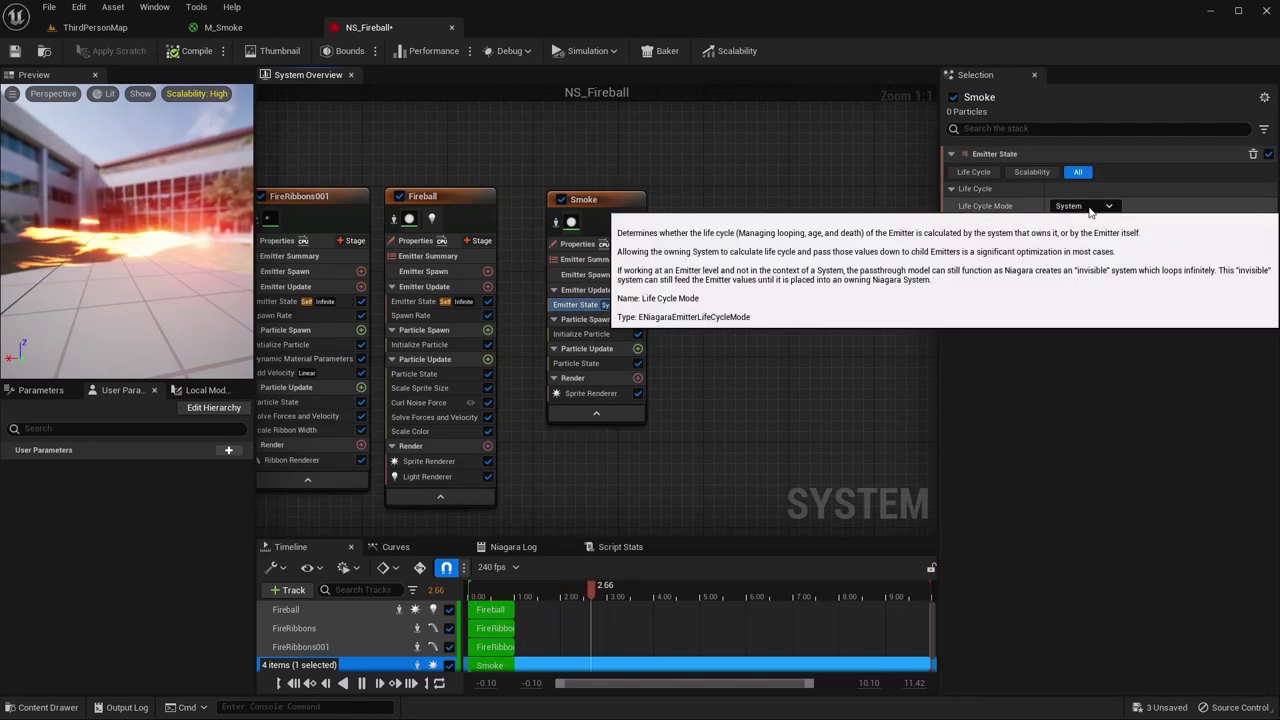
click(1075, 206)
click(1098, 242)
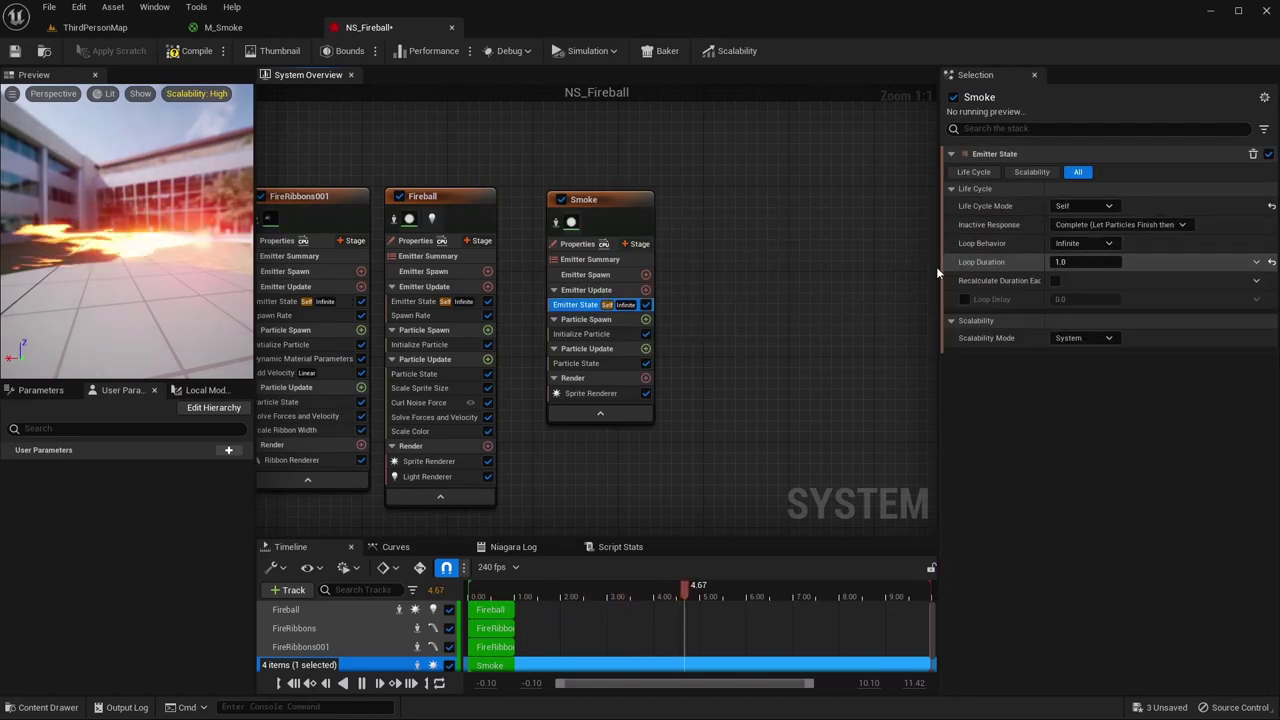
- Add a Spawn Rate module to Smoke's Emitter Update group and set its SpawnRate to 500
click(645, 290)
text(spa)
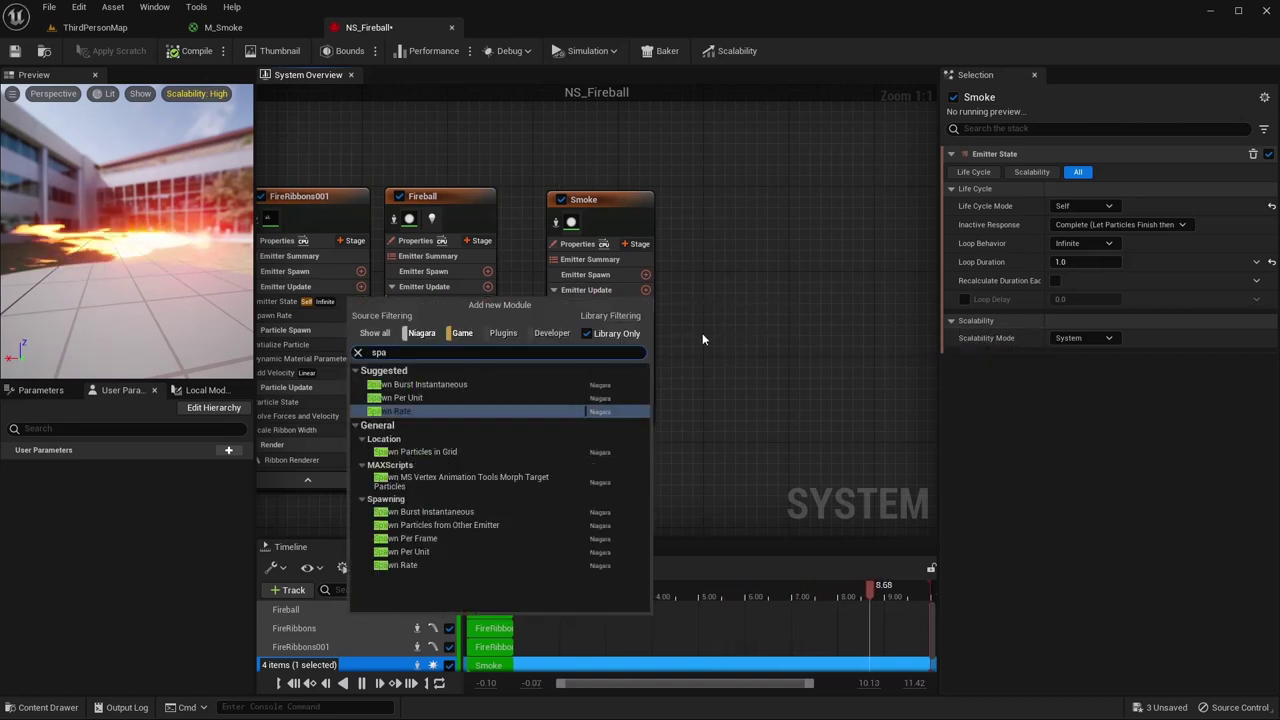
text(wn)
key(Return)
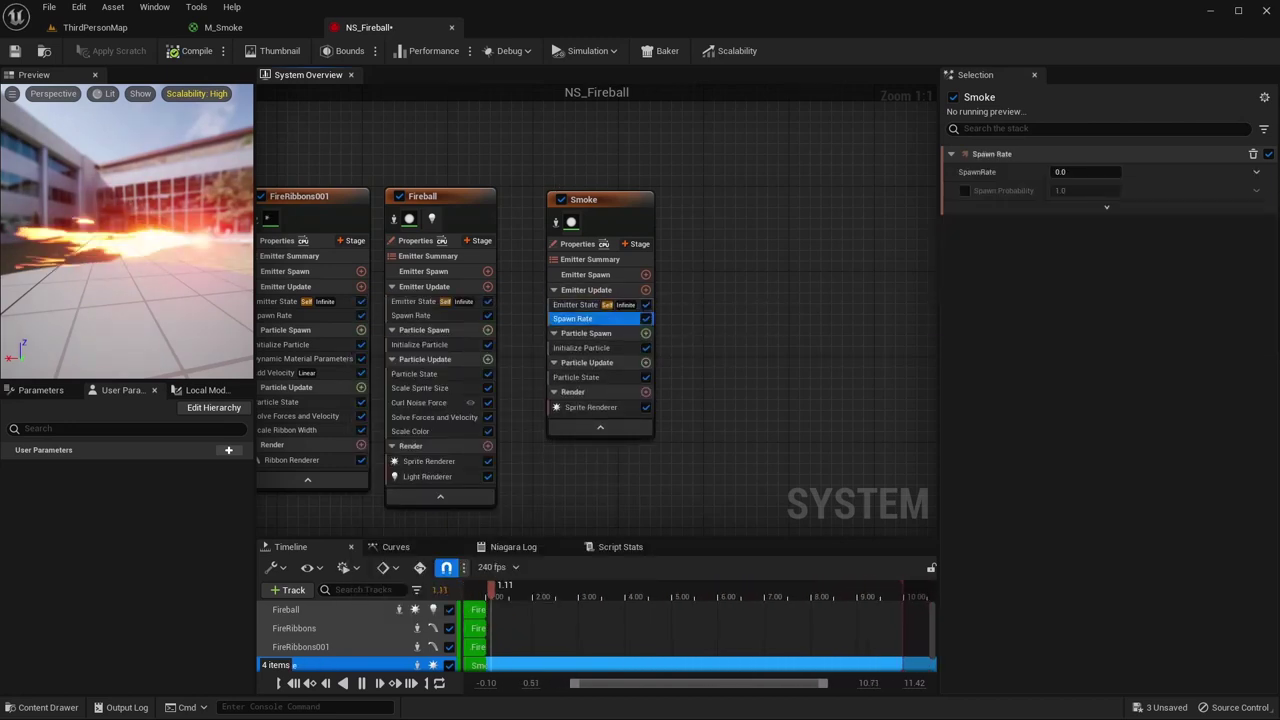
click(1058, 172)
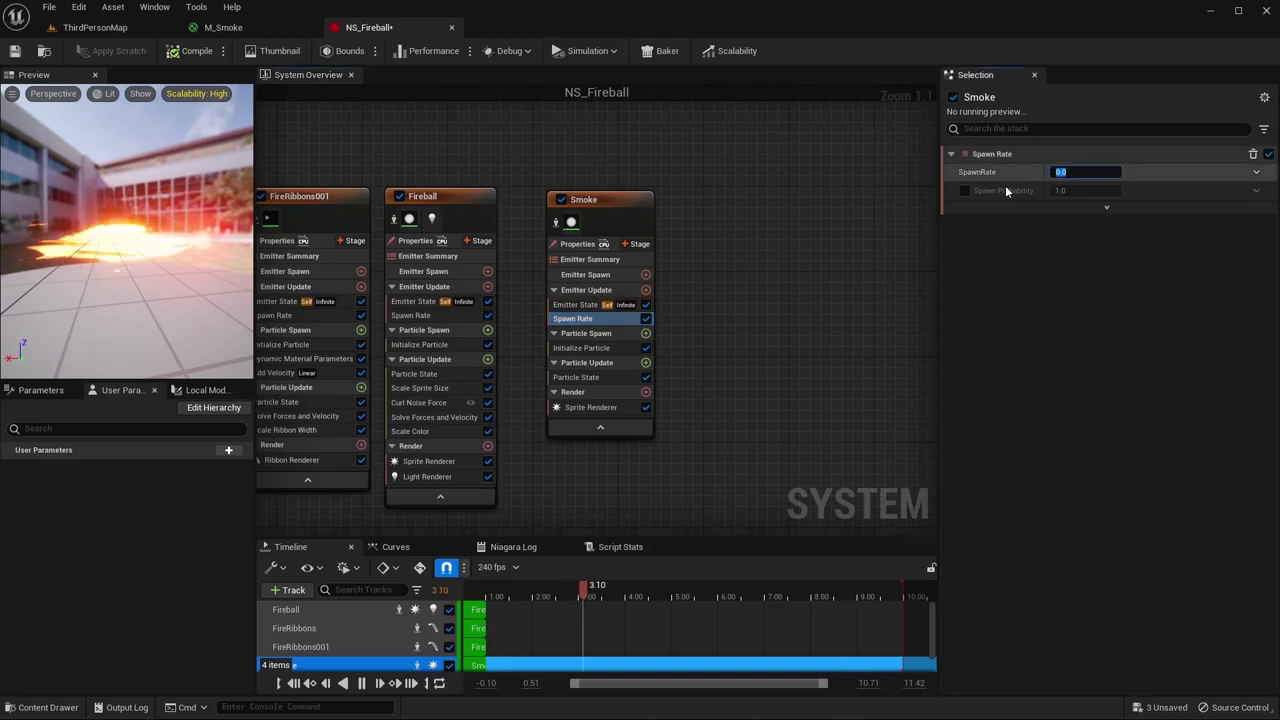
key(Return)
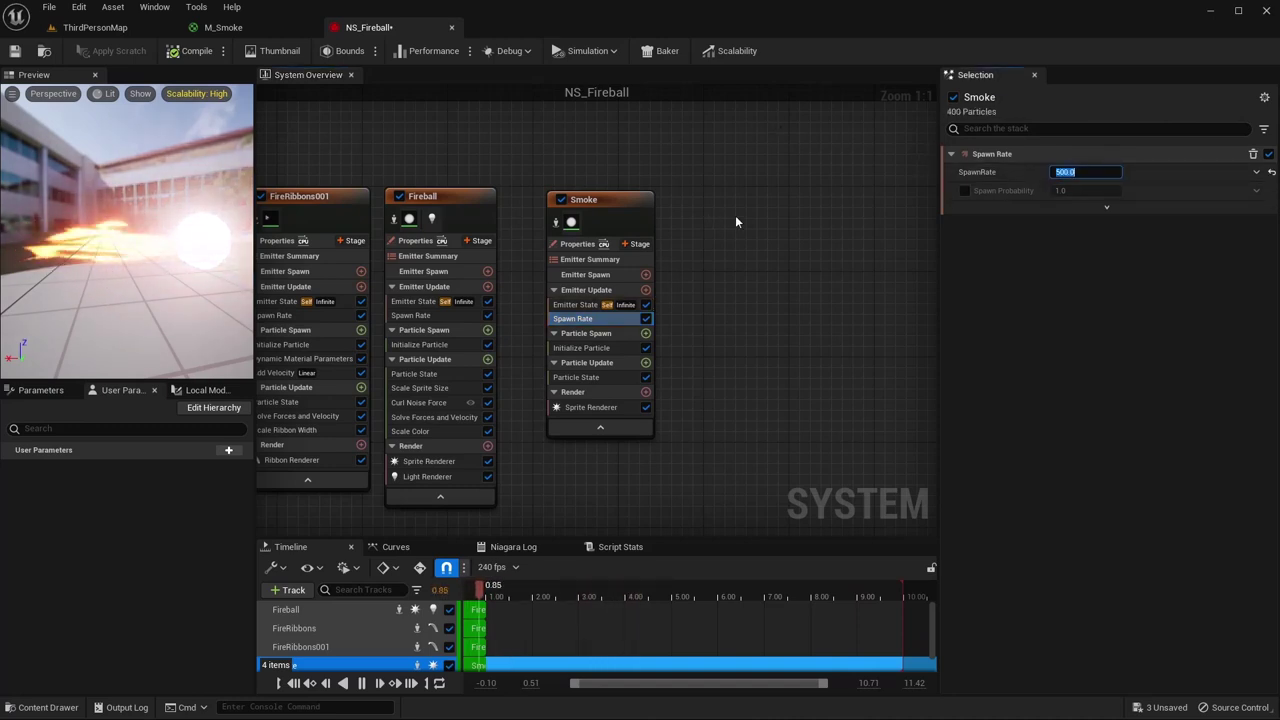
- Align the Smoke emitter node next to Fireball and assign the M_Smoke material to its Sprite Renderer
drag(643, 220, 606, 217)
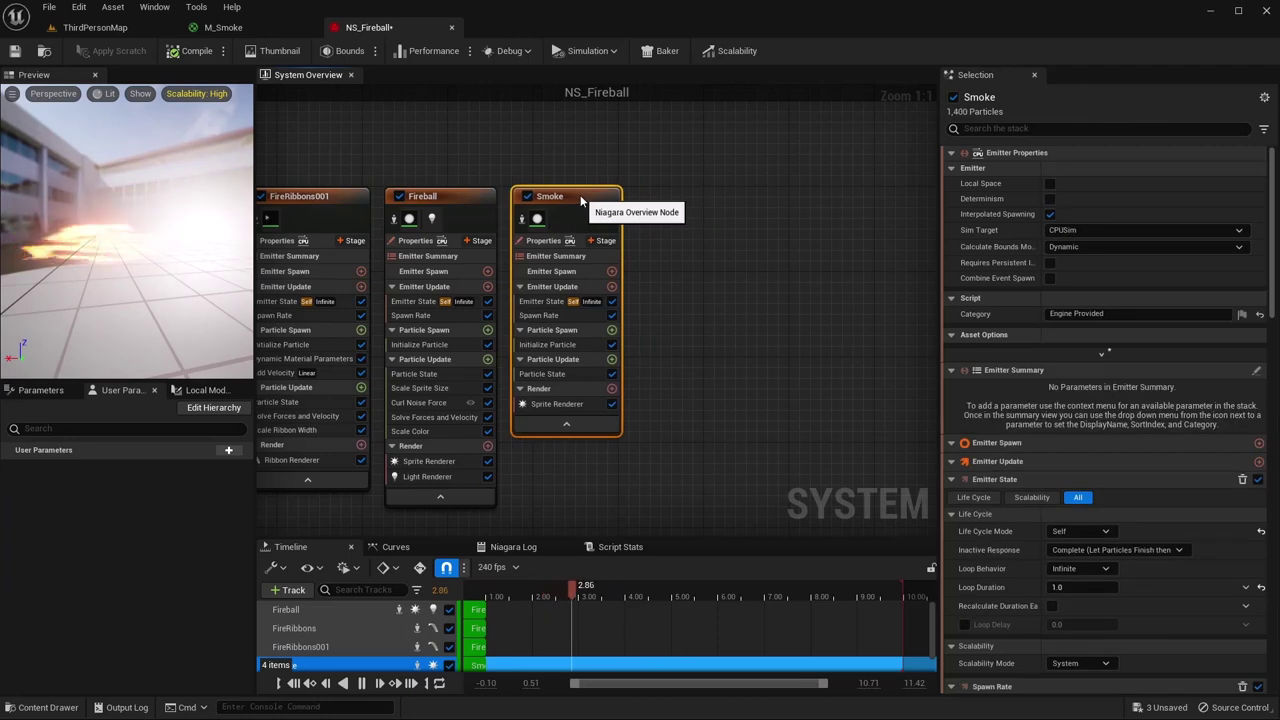
right_drag(710, 378, 668, 349)
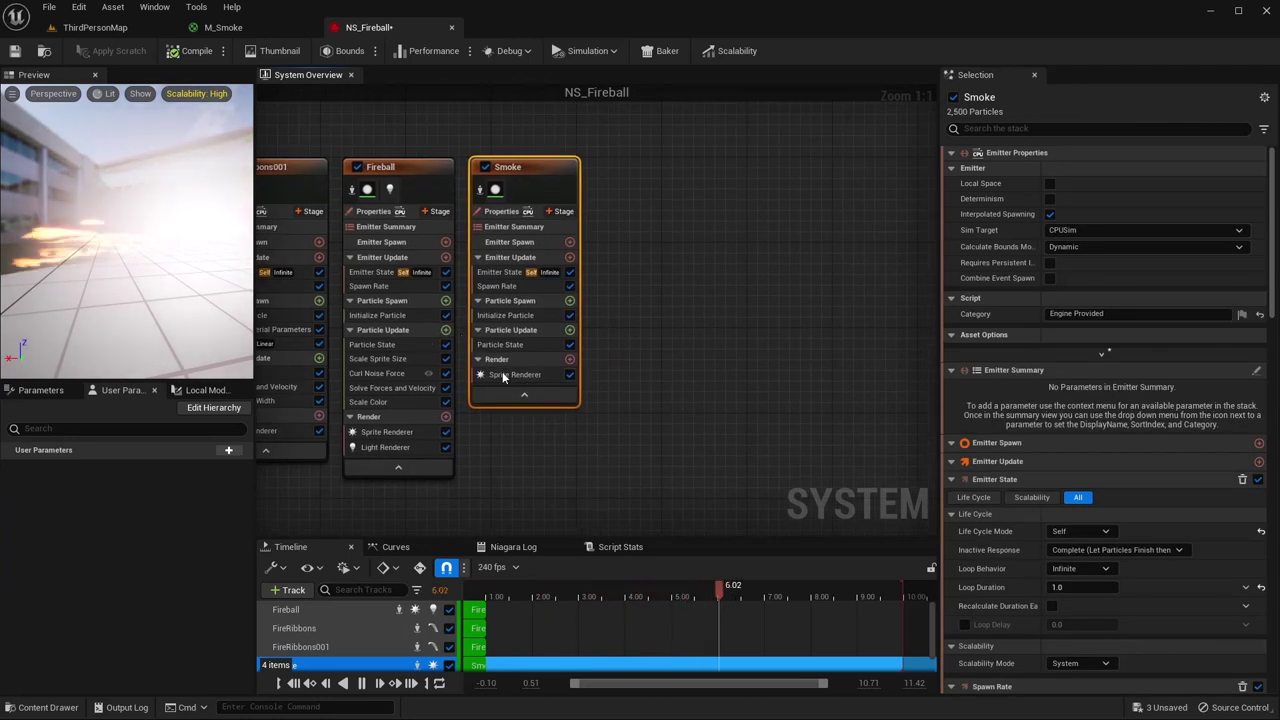
click(503, 375)
click(1154, 190)
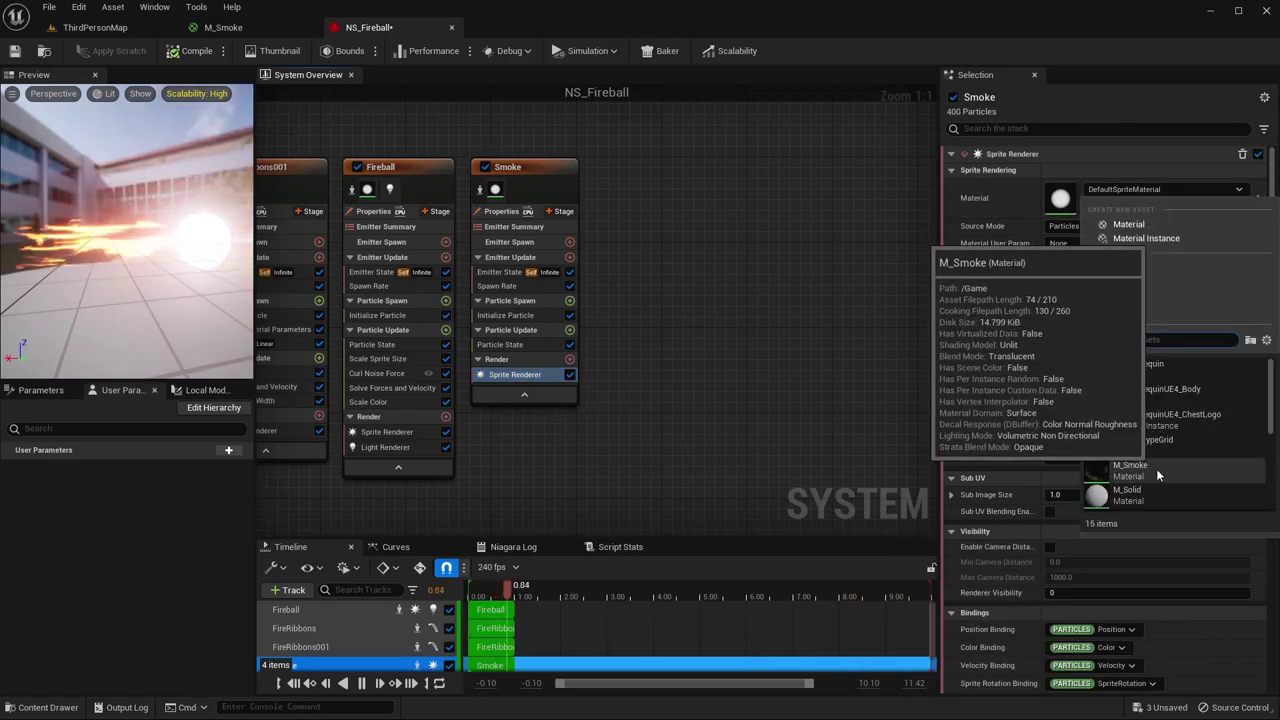
click(1156, 468)
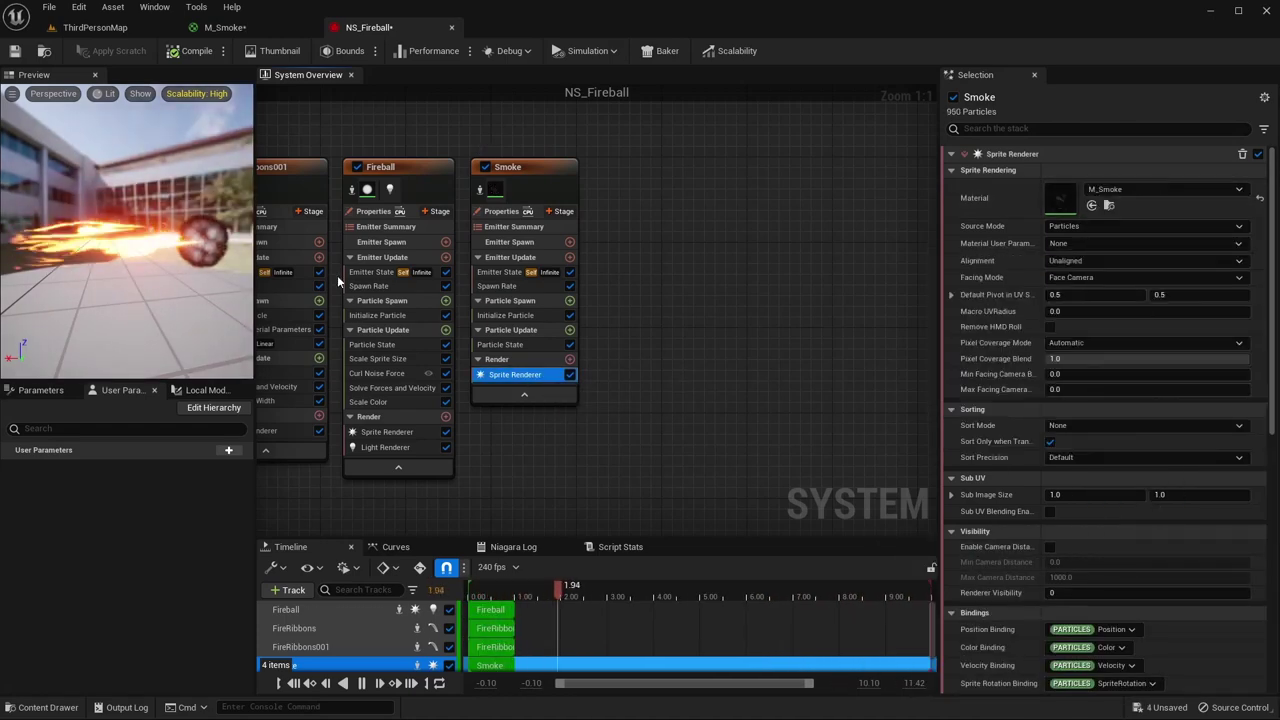
- Set Smoke's particle Lifetime Mode to Random, with a Lifetime Min of 0.1 and a Lifetime Max of 0.7
click(530, 315)
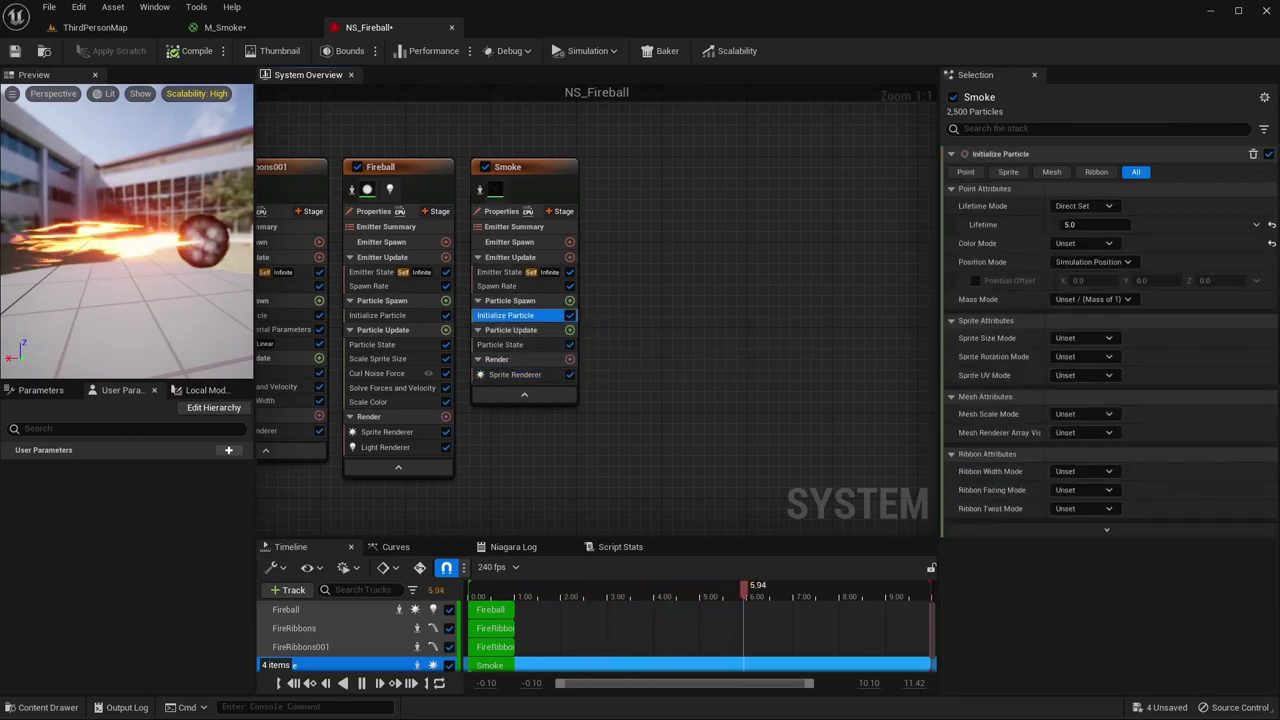
click(1097, 208)
click(1102, 239)
click(1090, 224)
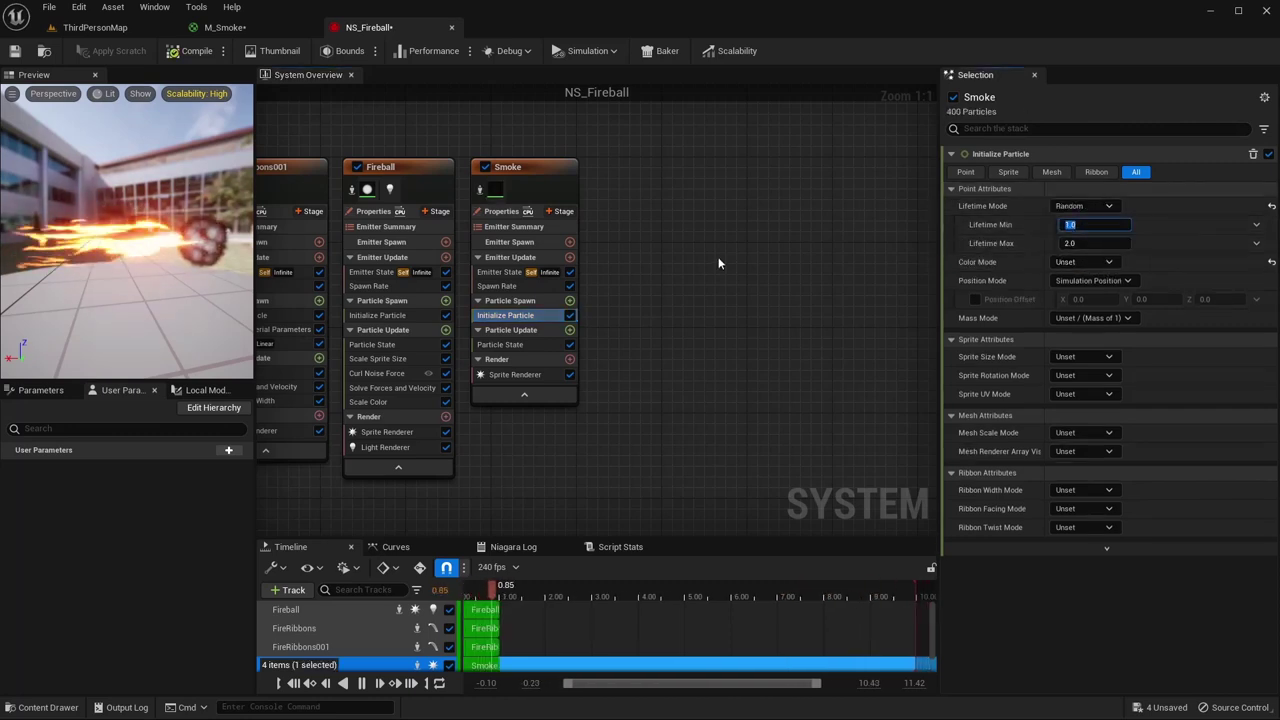
text(0.7)
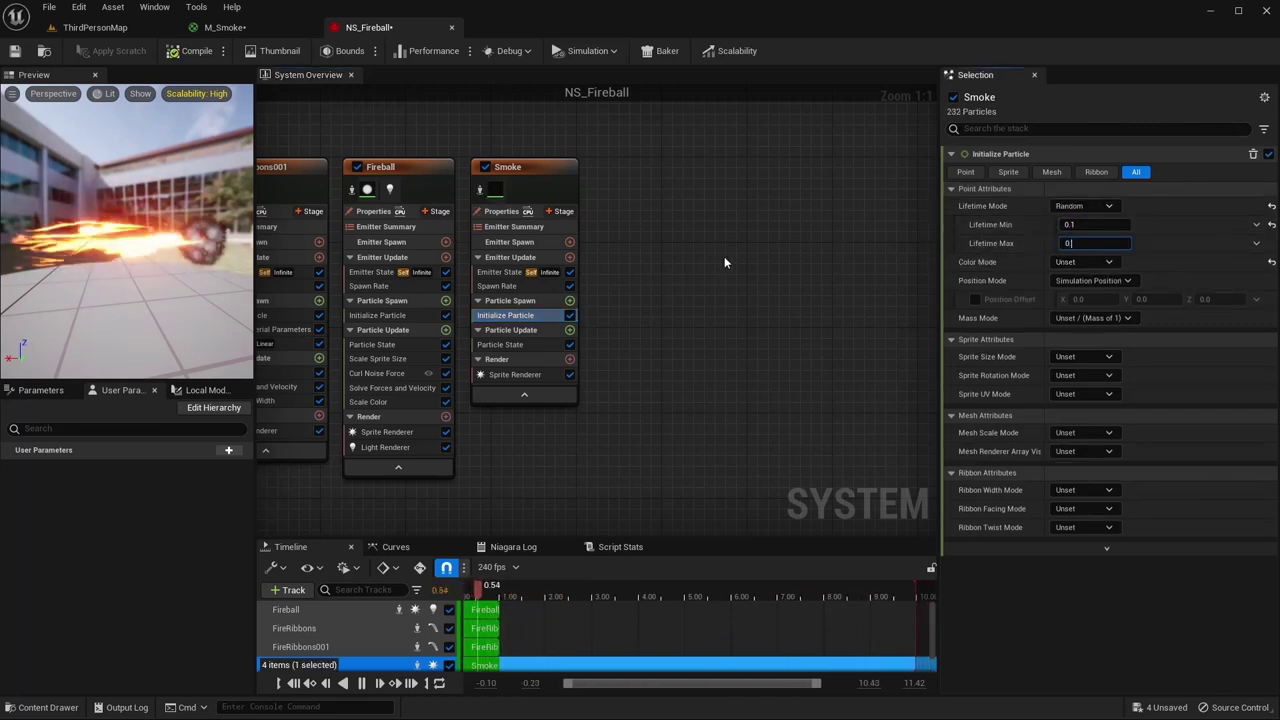
key(Tab)
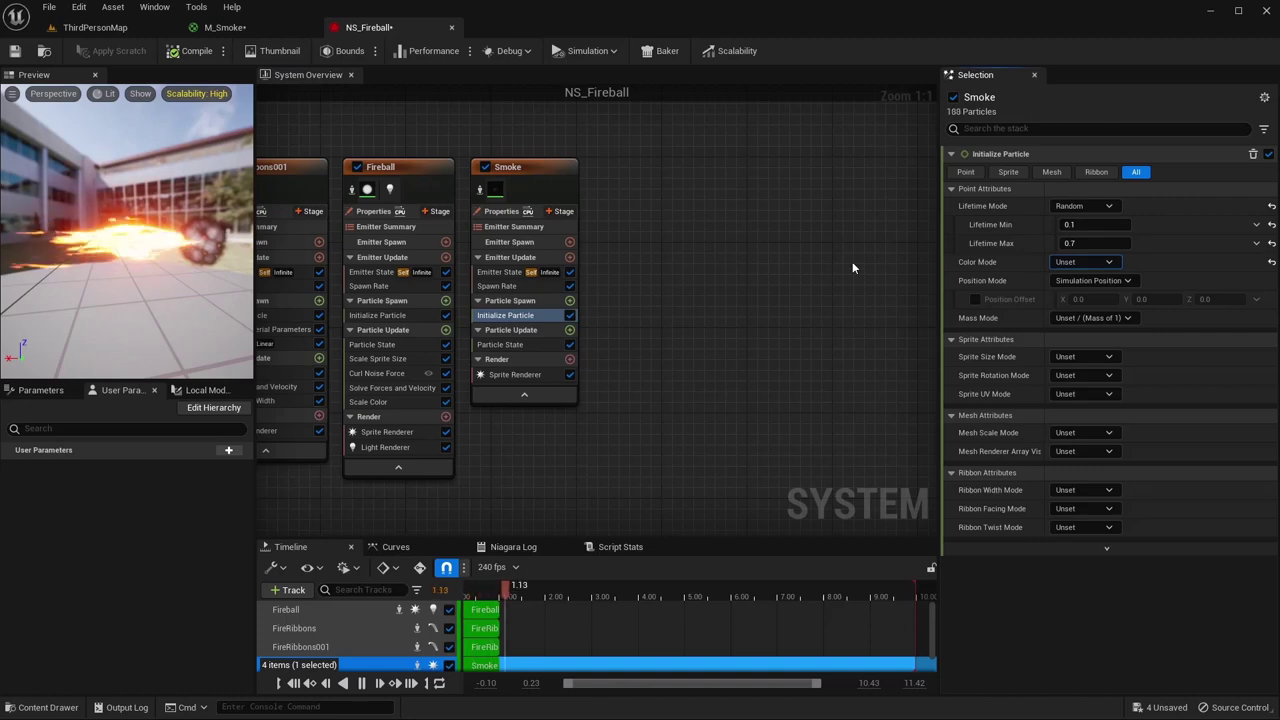
- Set Smoke's particle Color Mode to Direct Set and choose black as the color
click(1083, 261)
click(1085, 295)
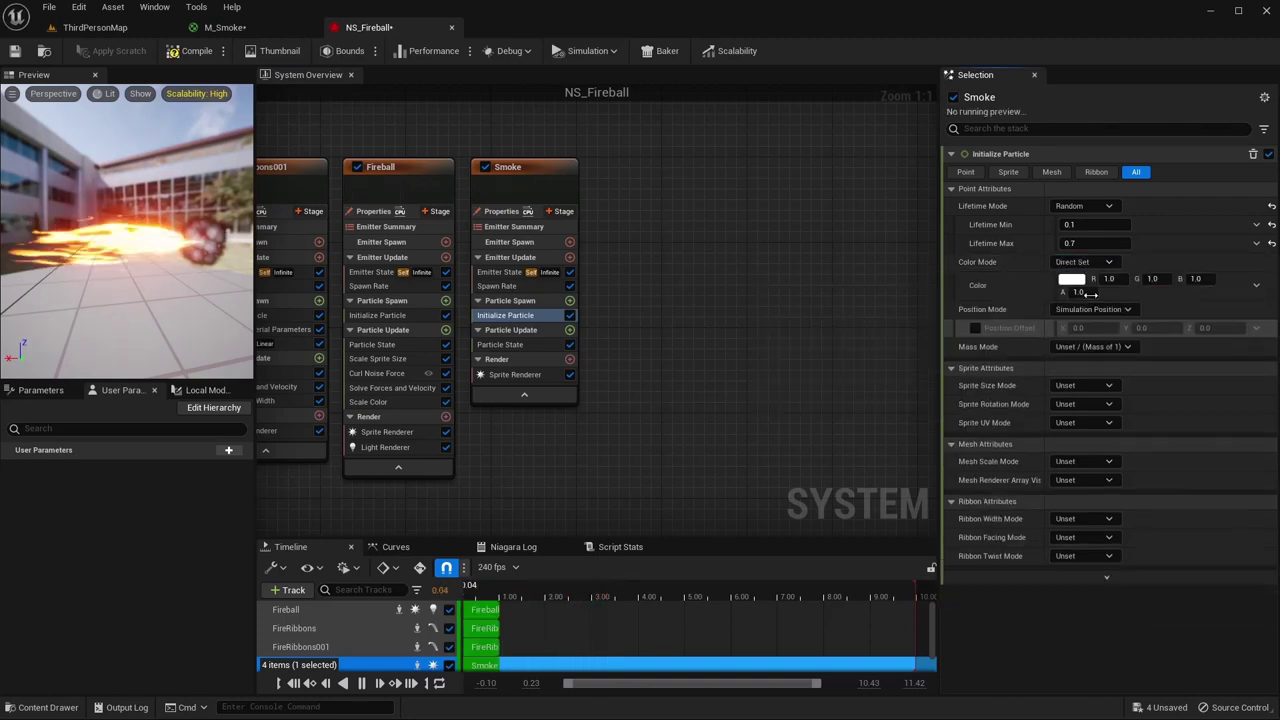
click(1072, 280)
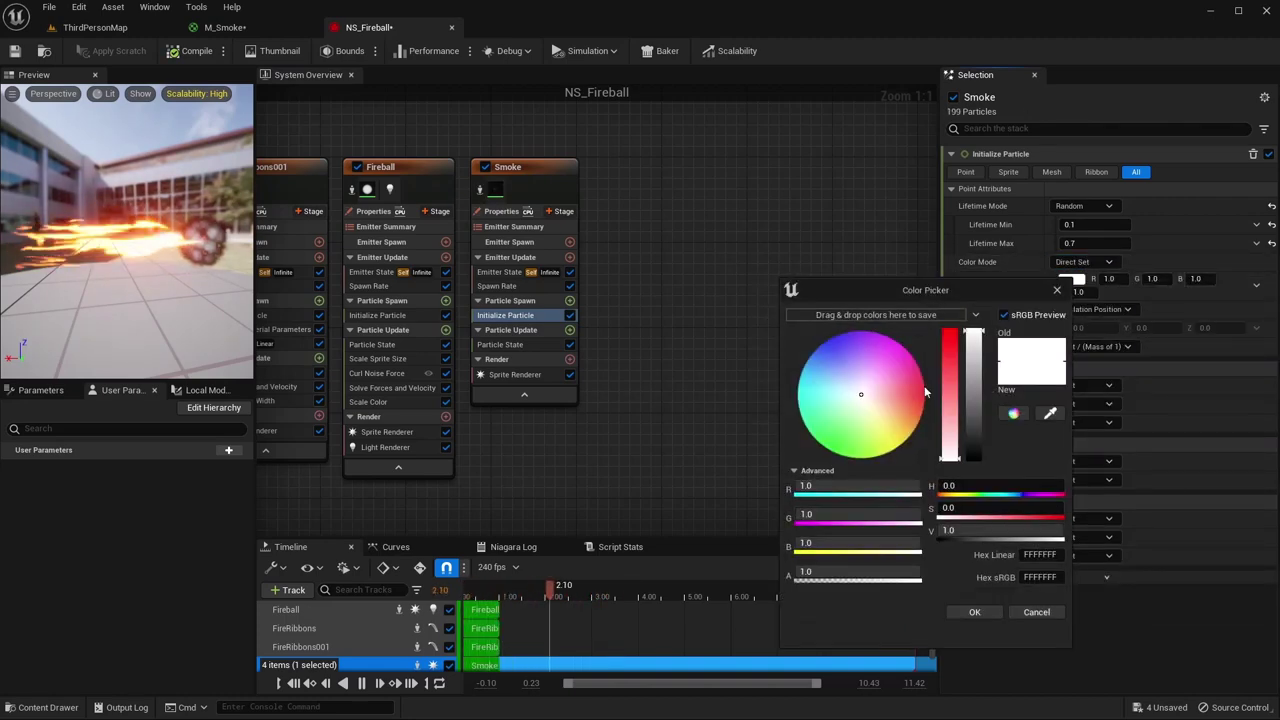
drag(973, 390, 975, 458)
click(975, 612)
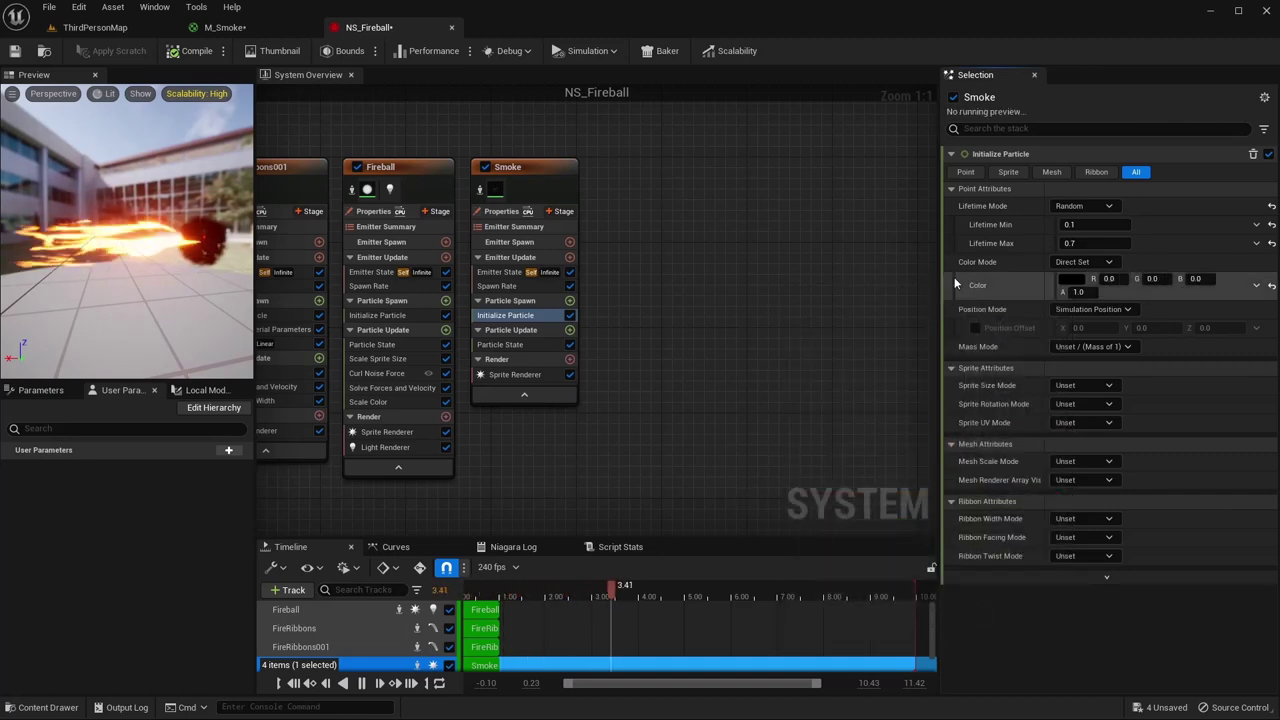
- Set Smoke's Sprite Size Mode to Random Uniform with a minimum of 20 and maximum of 80, and its Sprite Rotation Mode to Random
click(1080, 386)
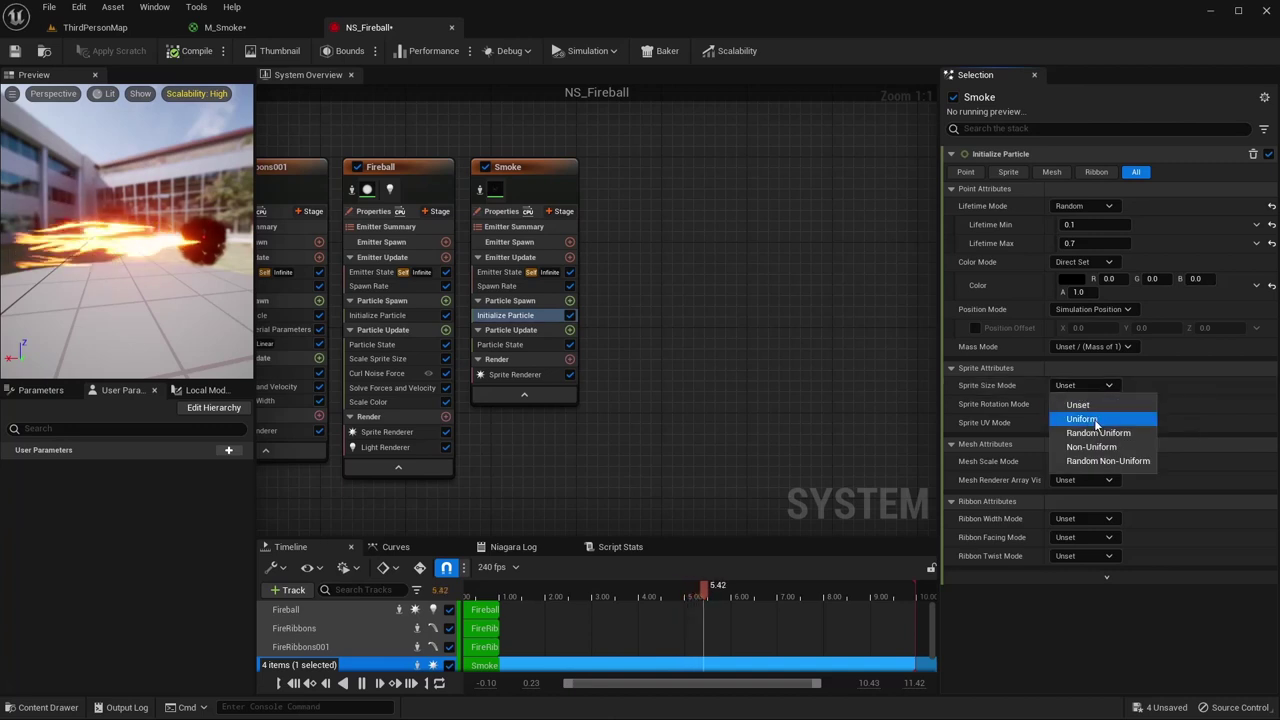
click(1098, 432)
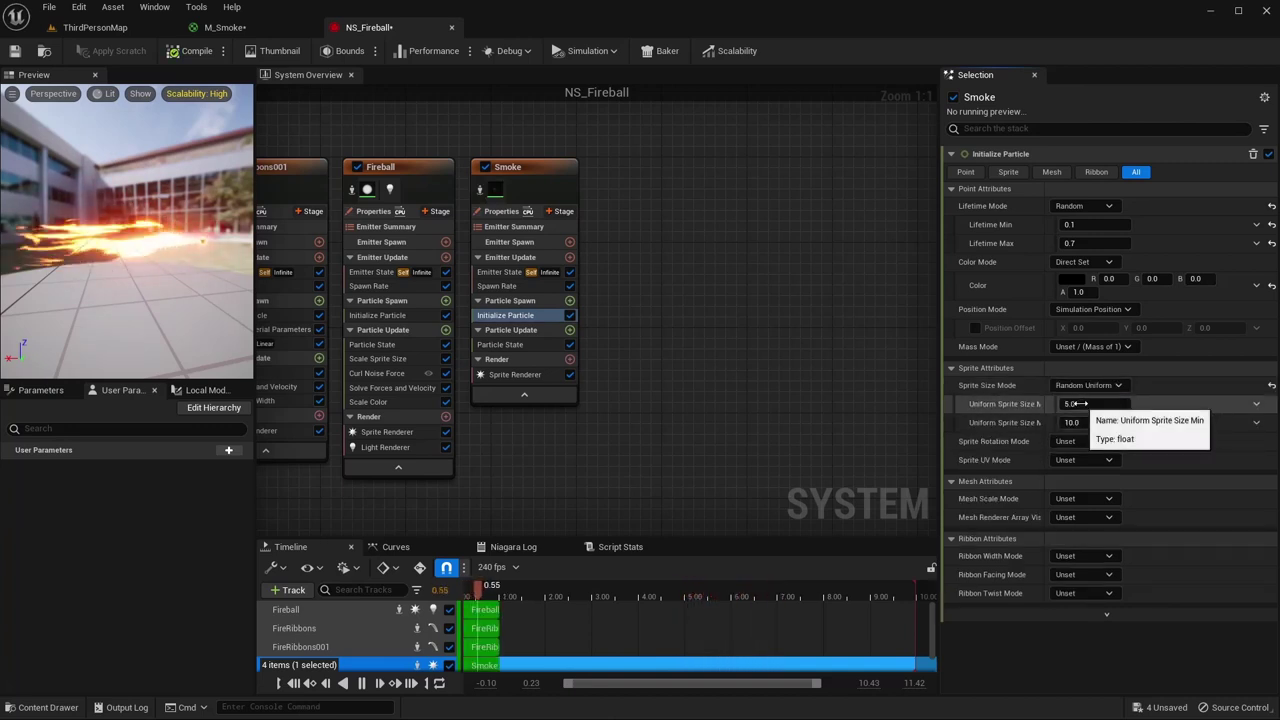
click(1095, 404)
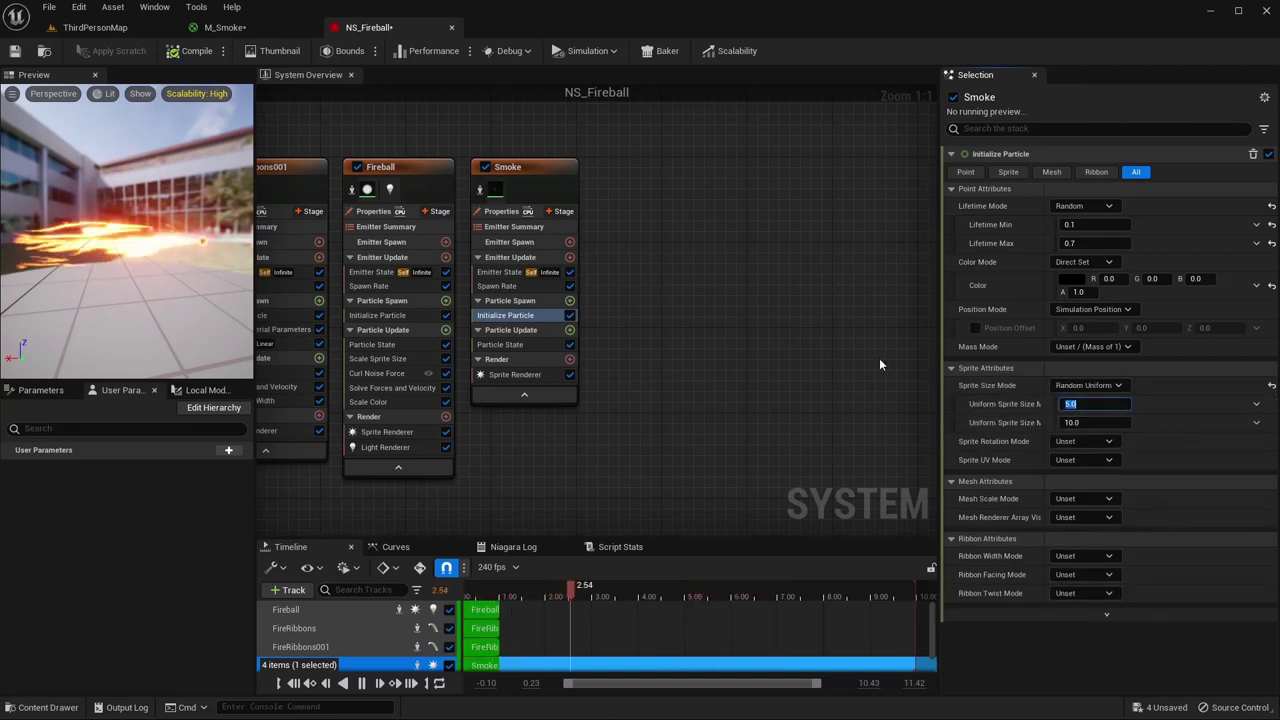
text(20)
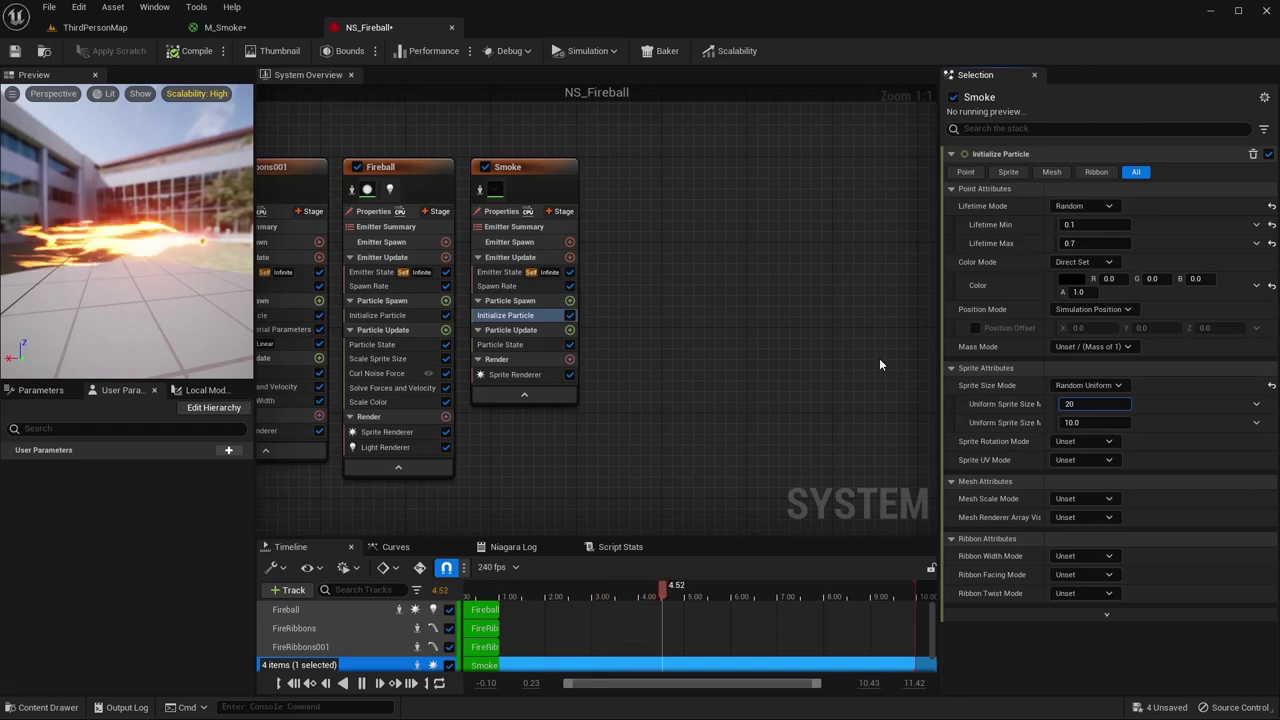
key(Tab)
text(80)
key(Tab)
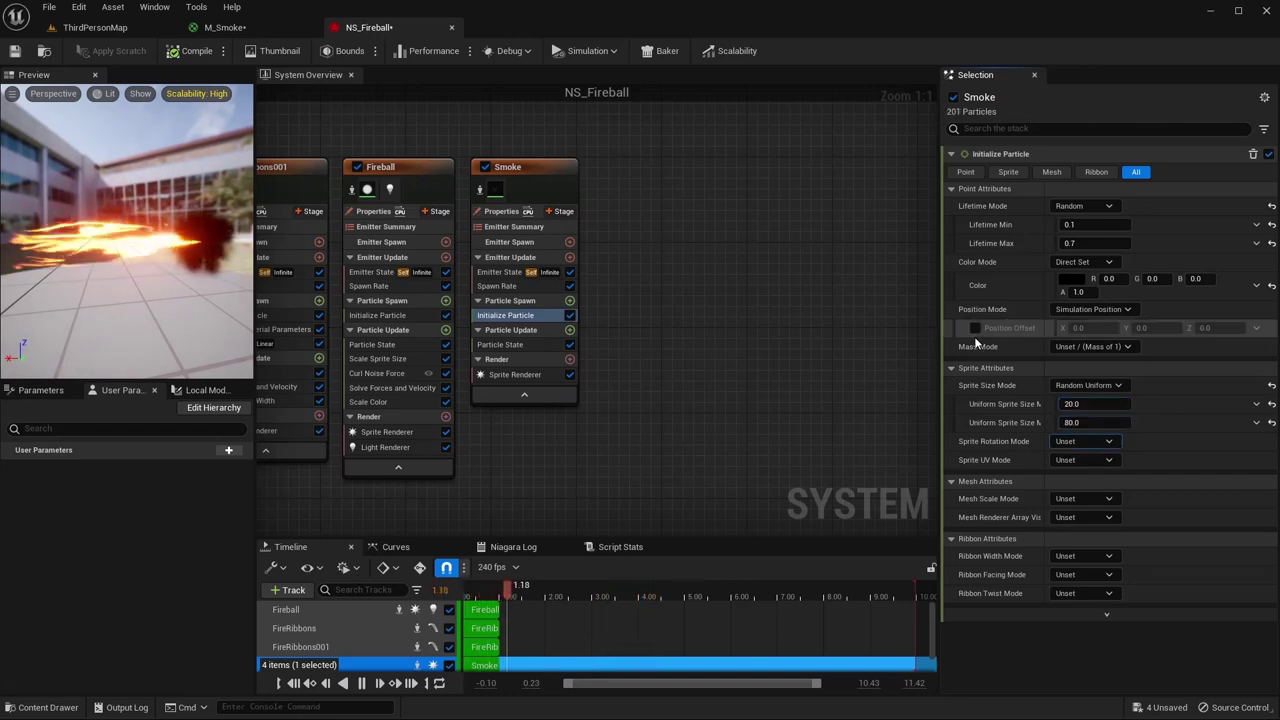
click(1080, 441)
click(1103, 476)
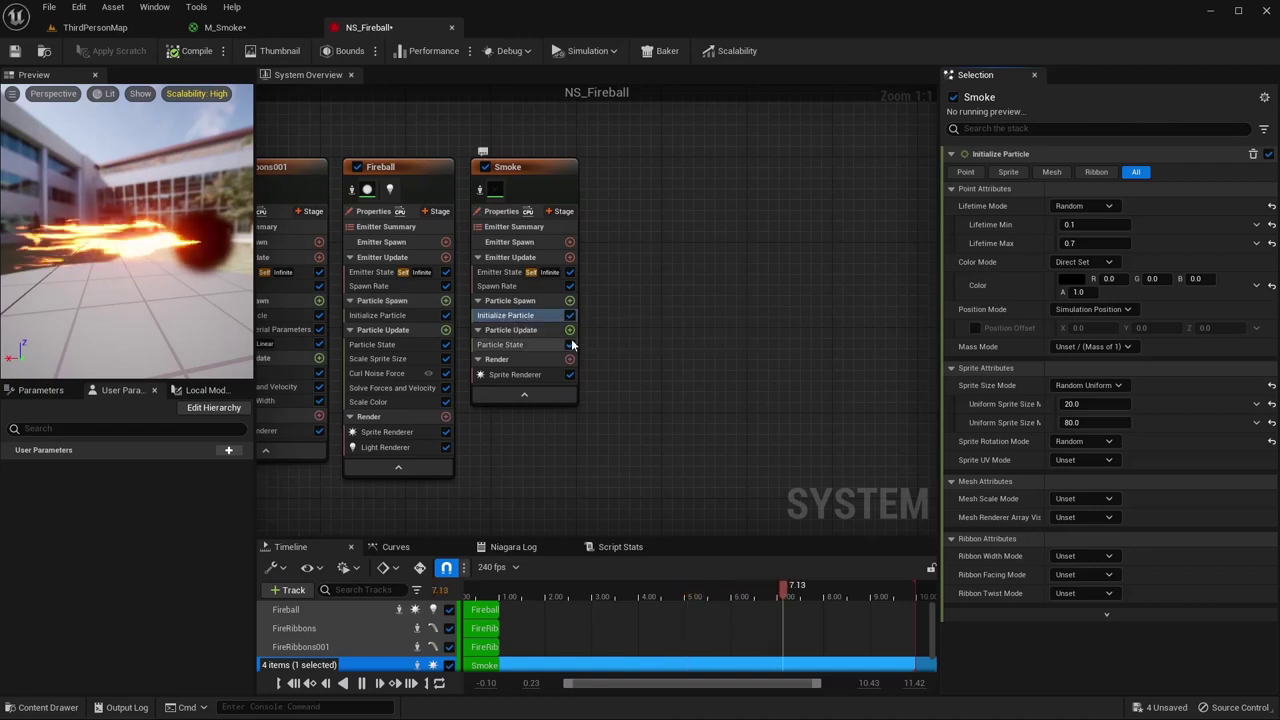
- Add a Shape Location module to Smoke's Particle Spawn group and set its Sphere Radius to 5
click(569, 301)
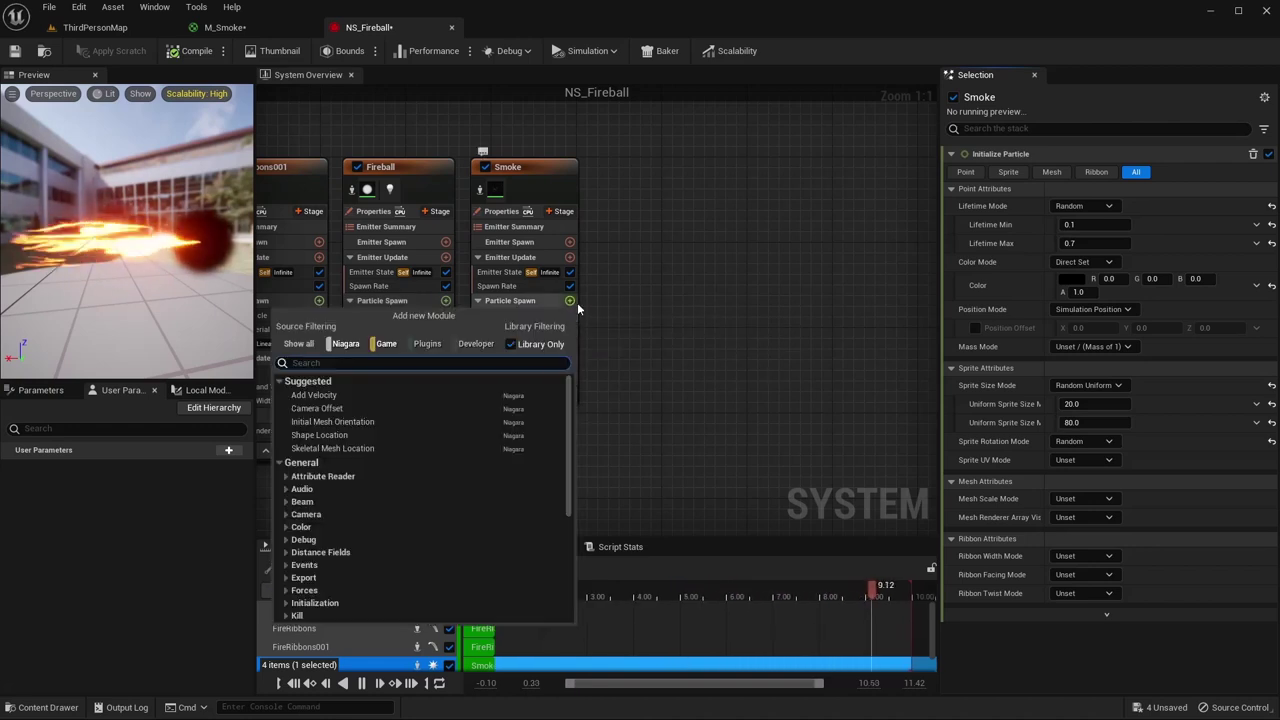
text(sh)
key(Return)
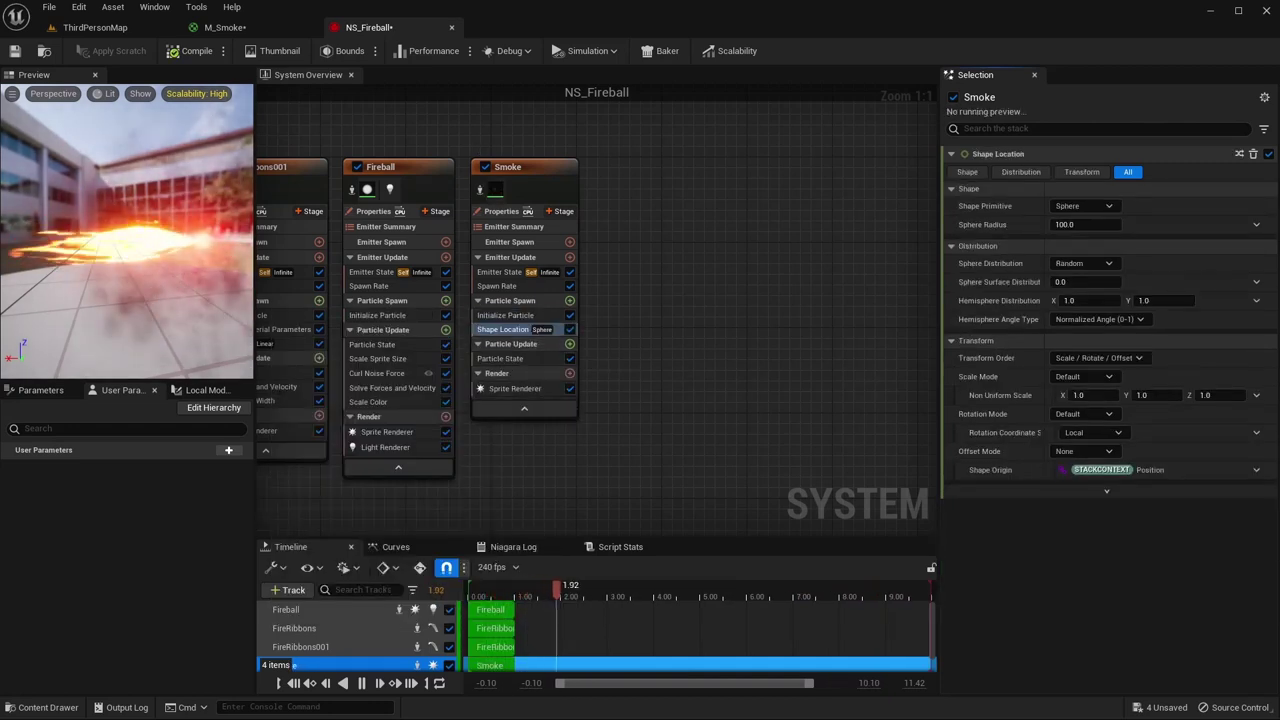
click(1070, 224)
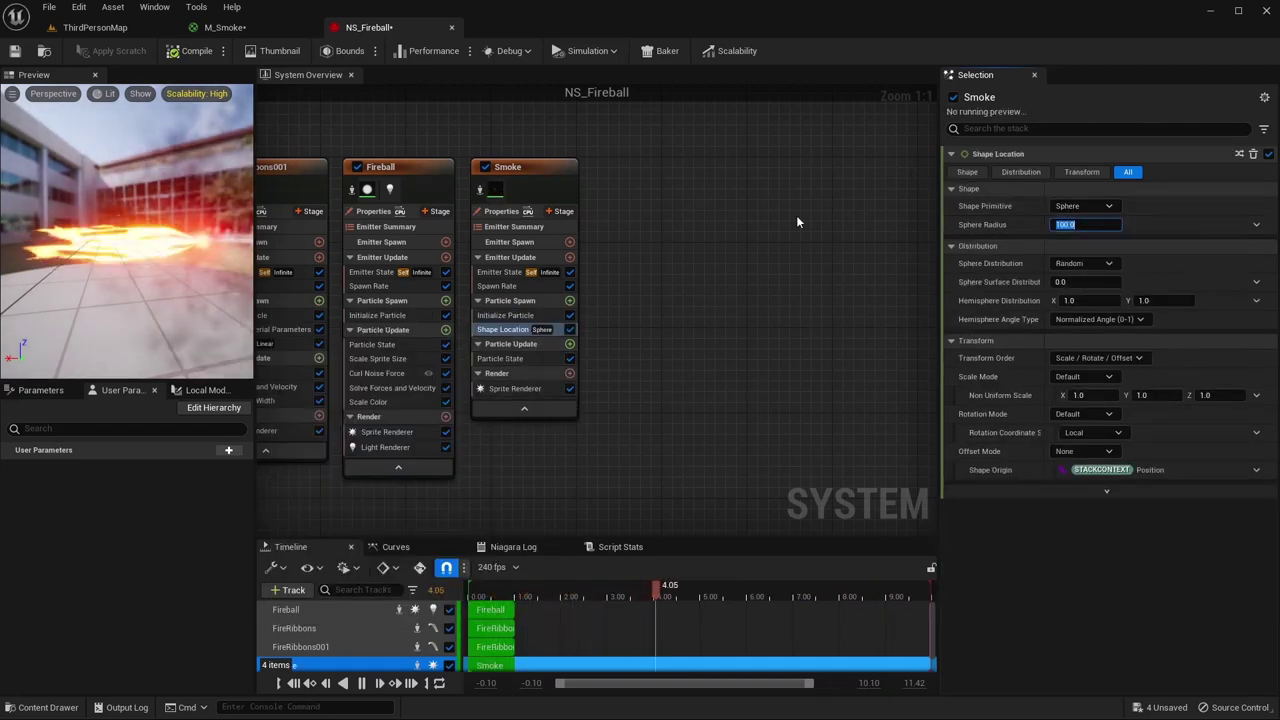
text(5)
key(Return)
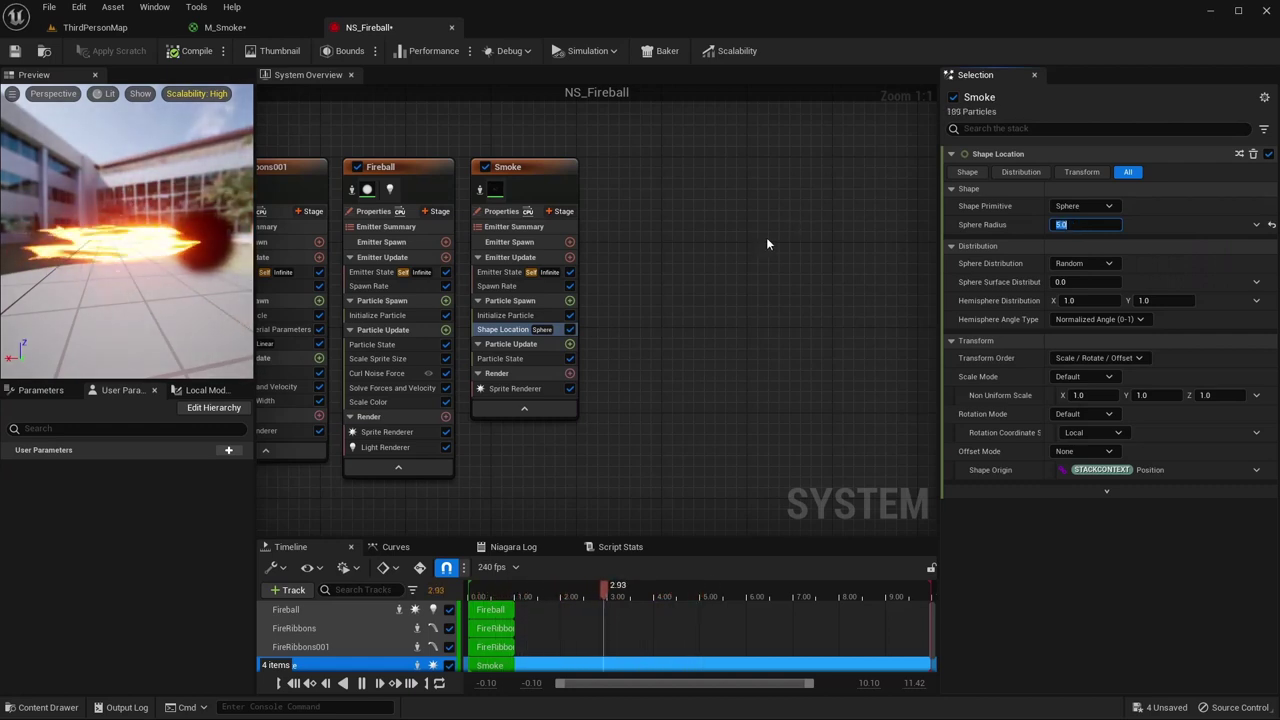
- Add a Scale Sprite Size module to Smoke's Particle Update group and apply the Linear Ramp Down curve template
click(570, 344)
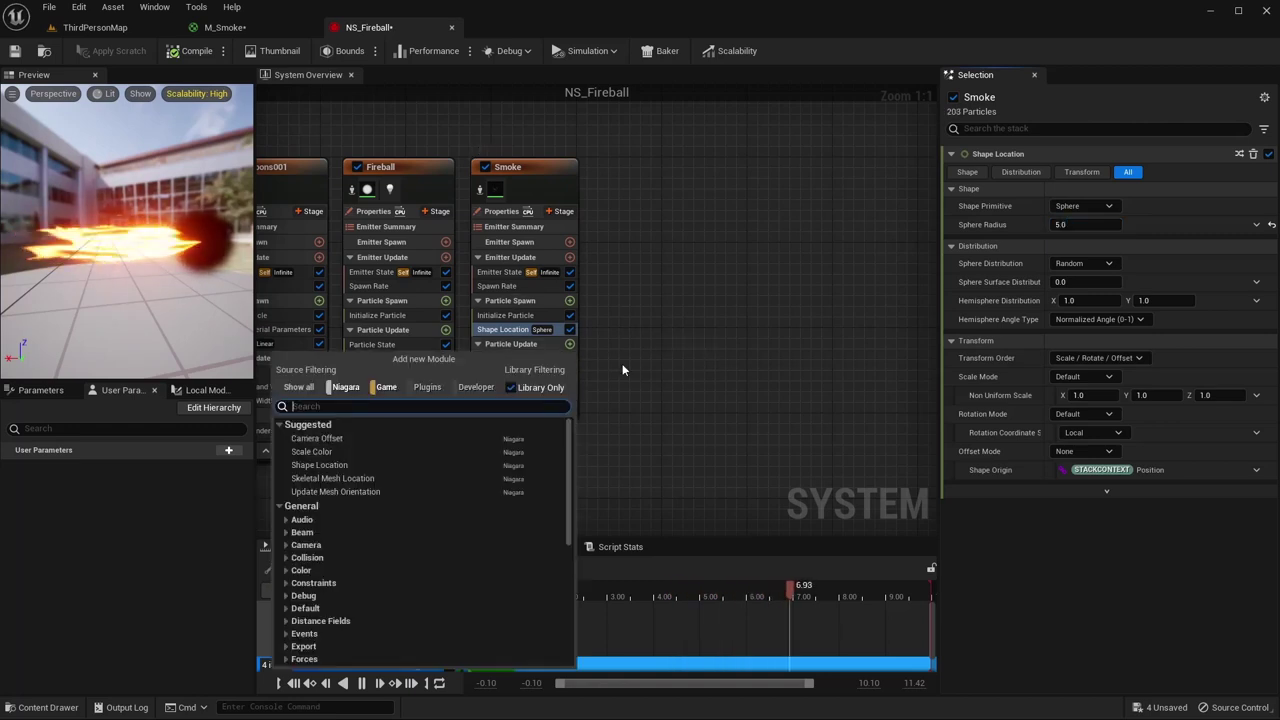
text(scale spri)
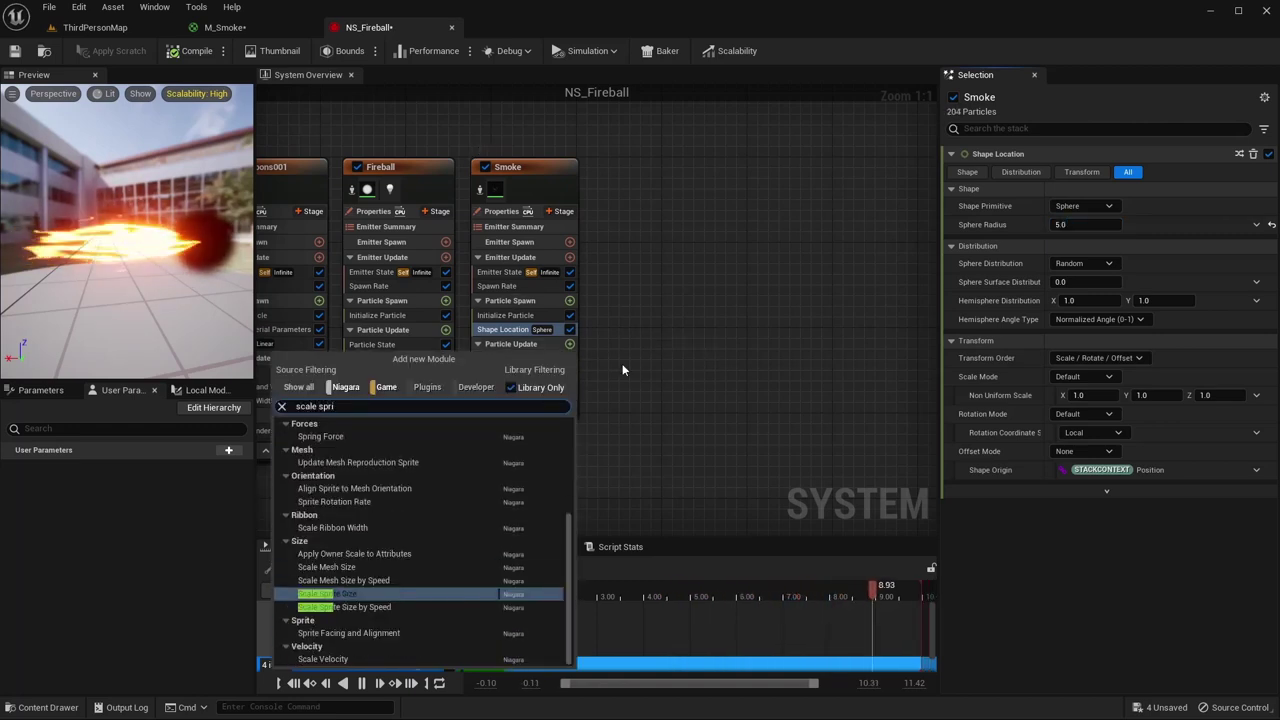
key(Return)
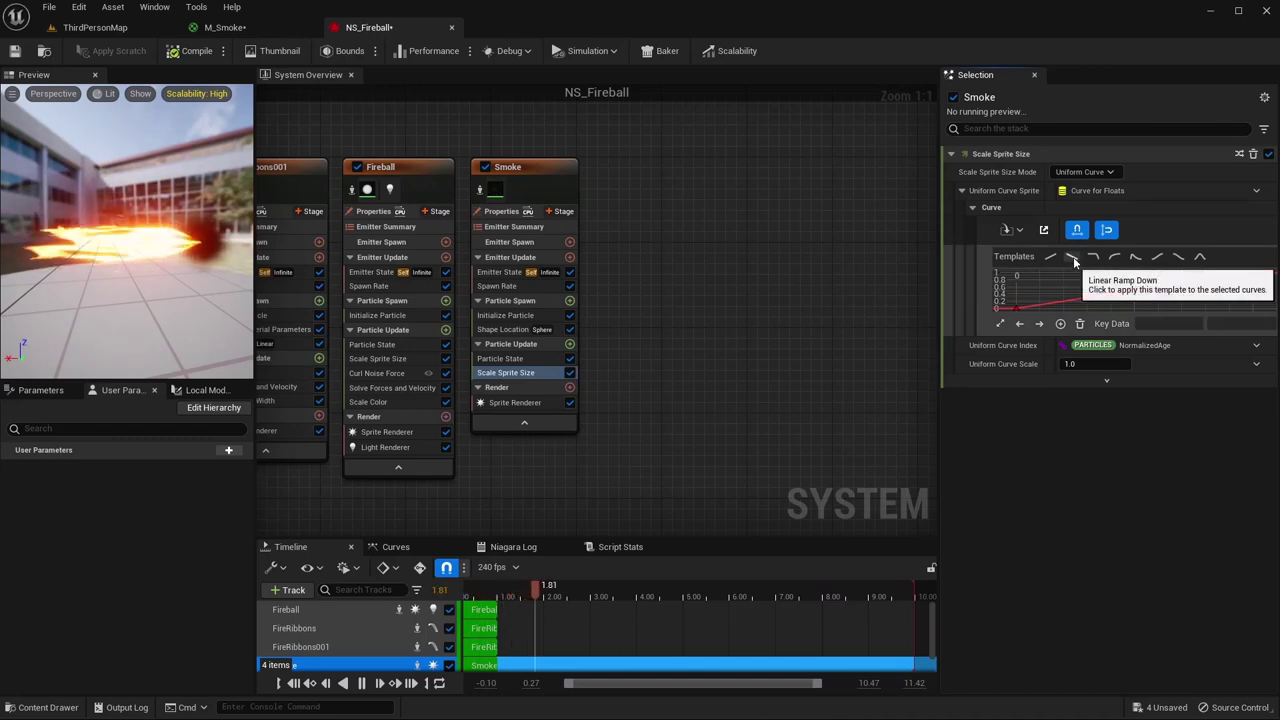
click(1072, 258)
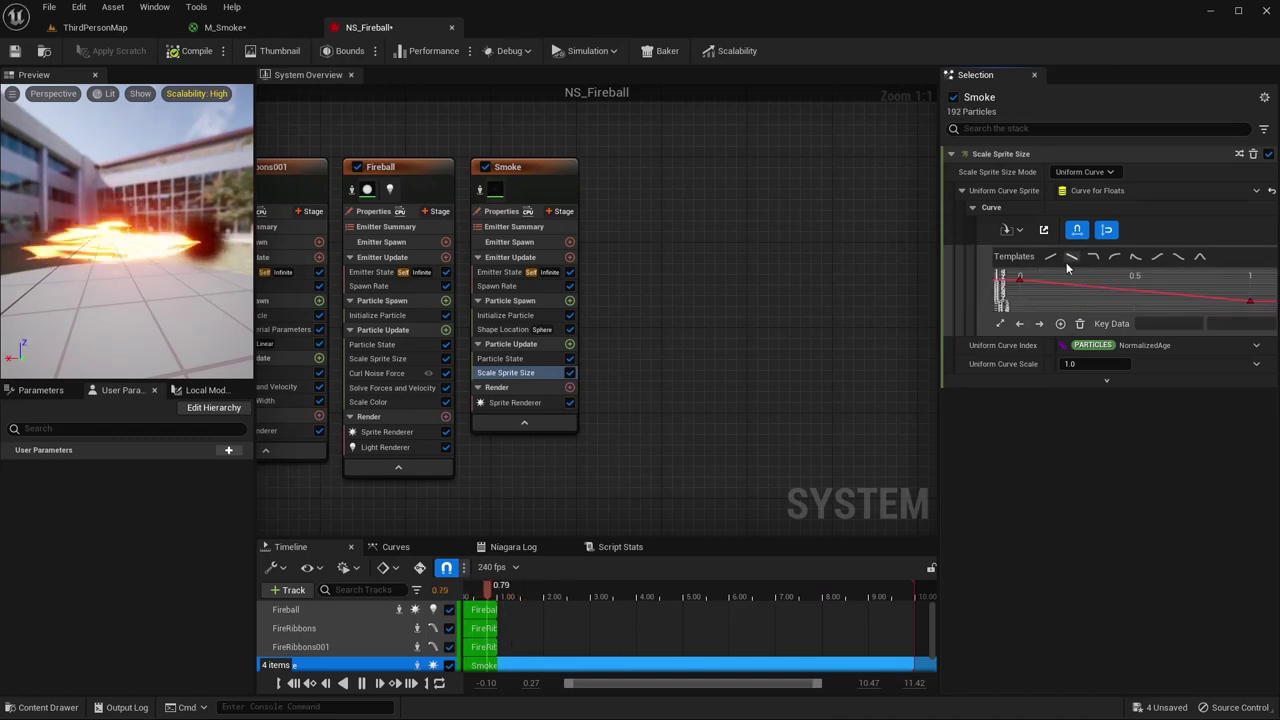
- Add a Drag module to Smoke's Particle Update group and fix its missing Solve Forces and Velocity dependency
click(570, 344)
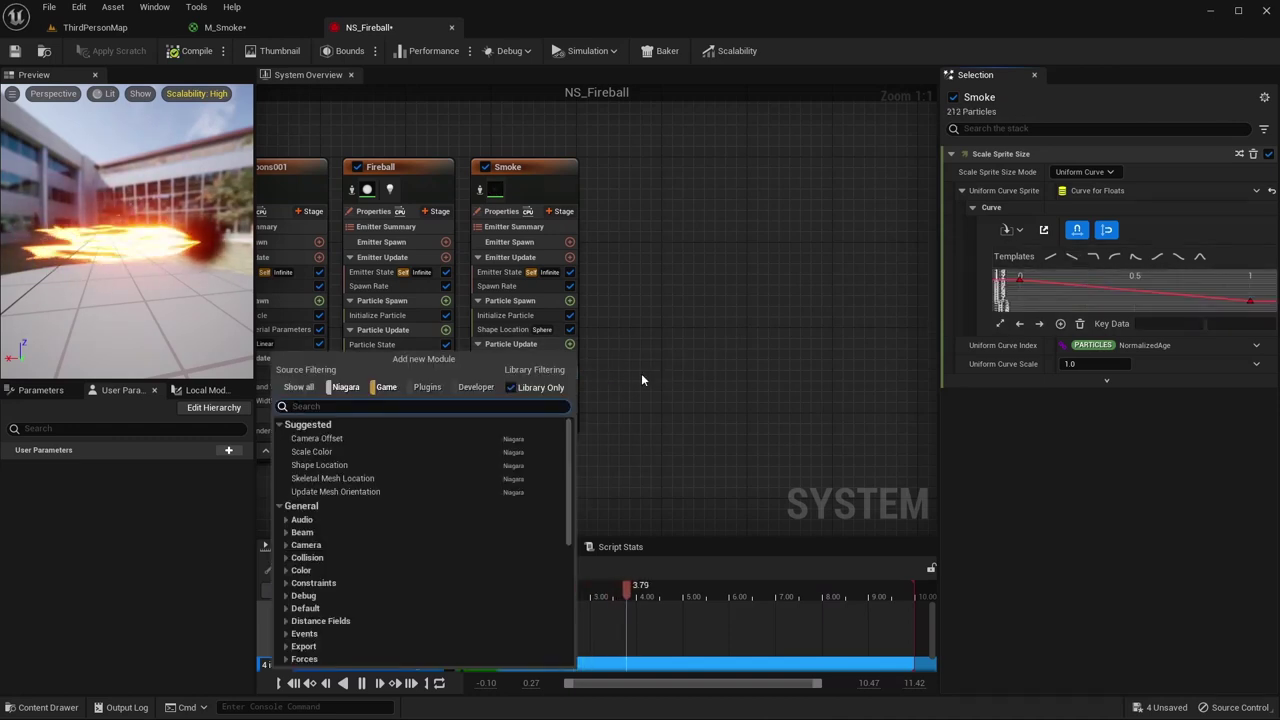
text(drag)
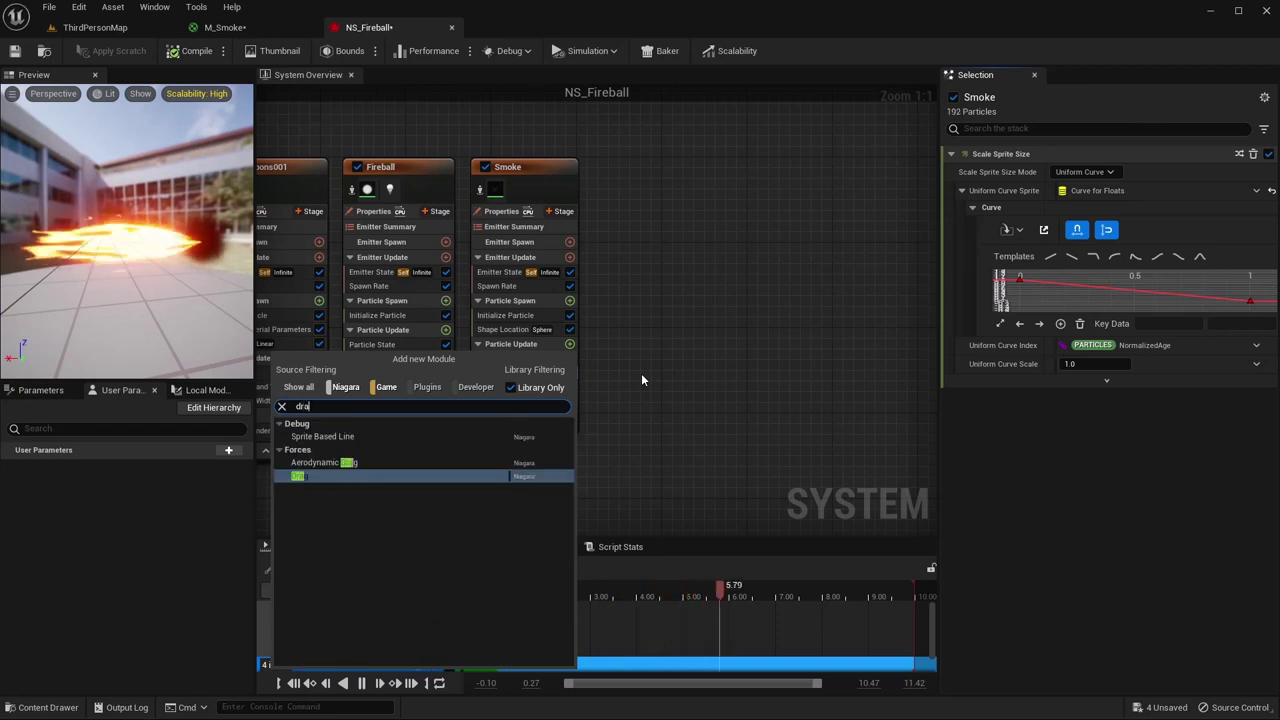
key(Return)
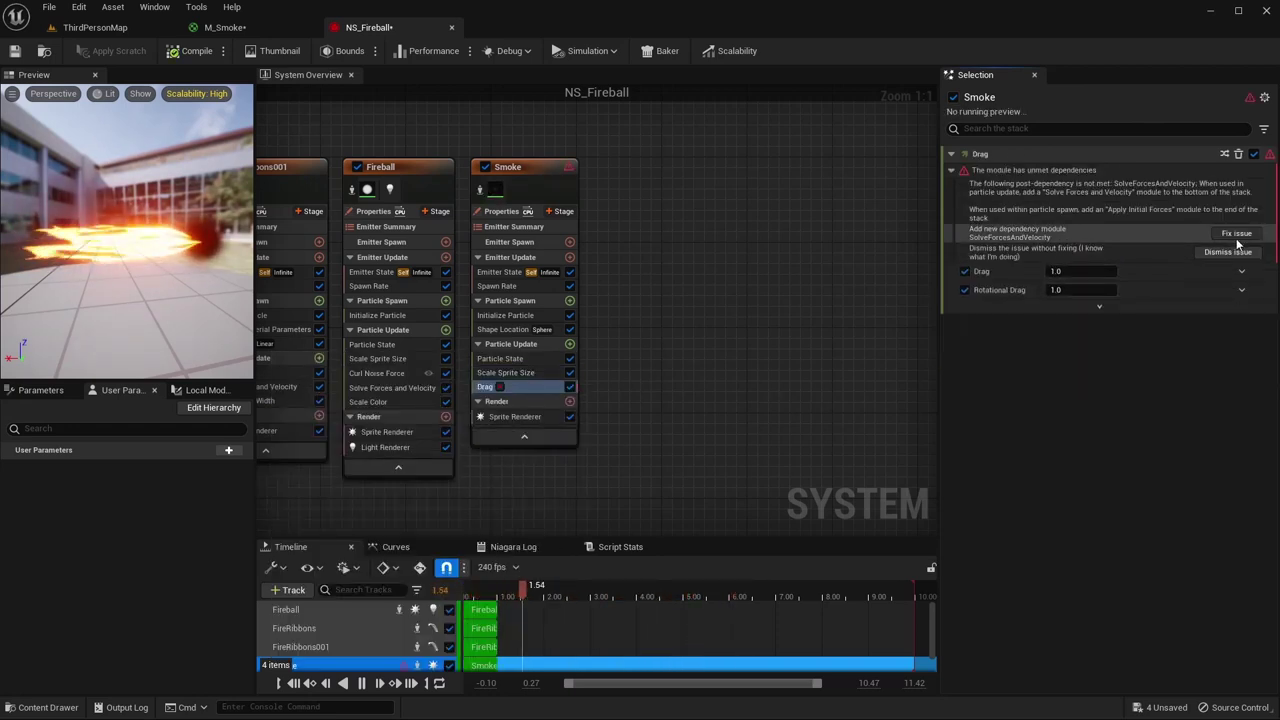
click(1236, 232)
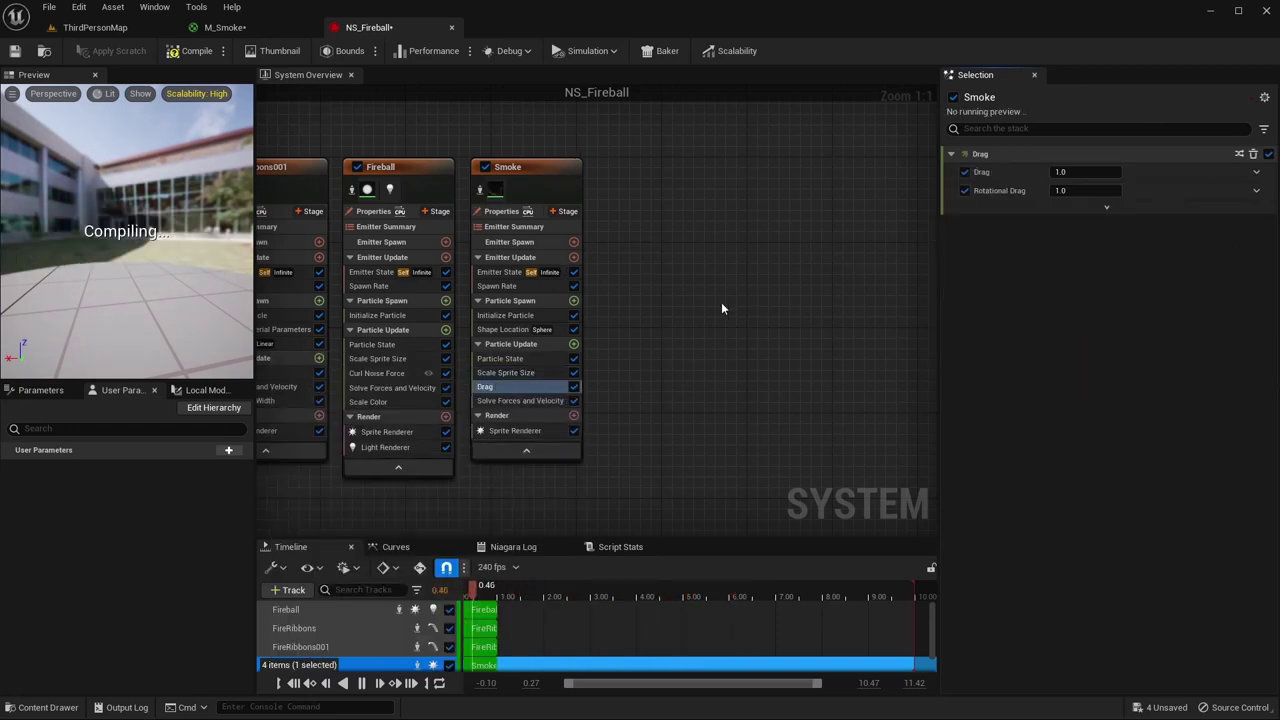
- Add a Curl Noise Force module to Smoke's Particle Update group and set its Noise Strength to 500
click(573, 344)
text(cu)
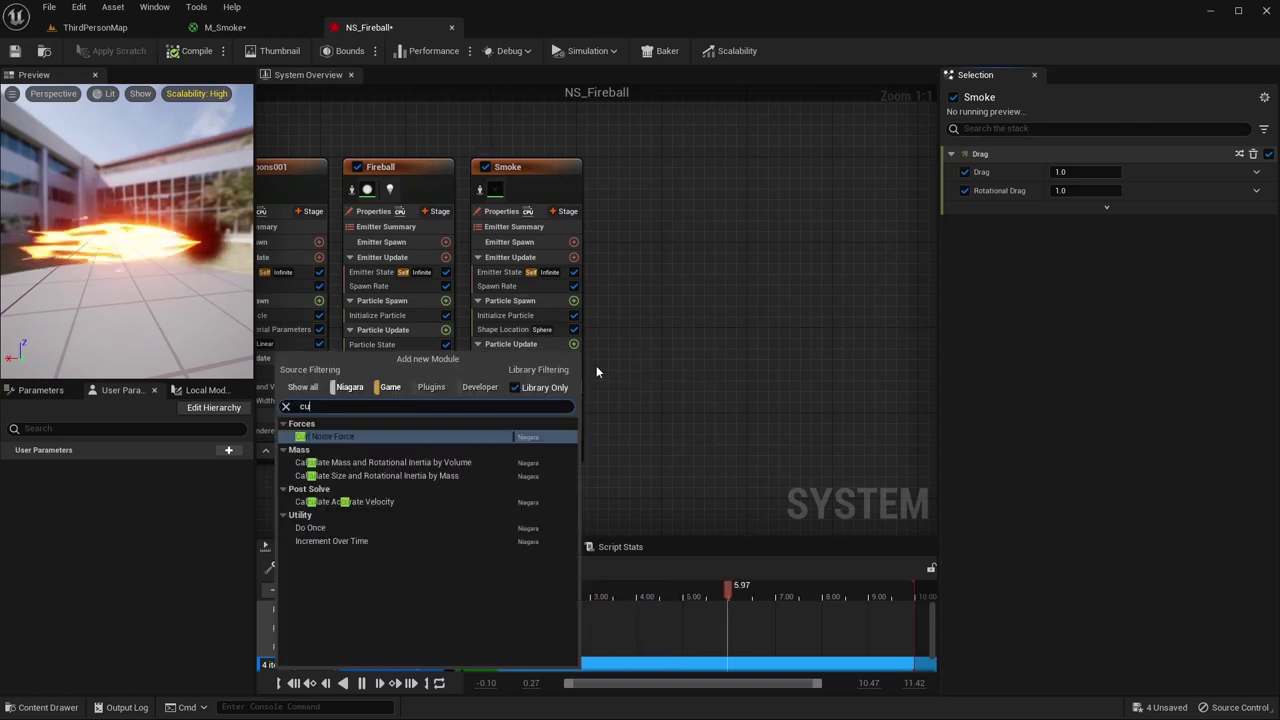
text(rl)
key(Return)
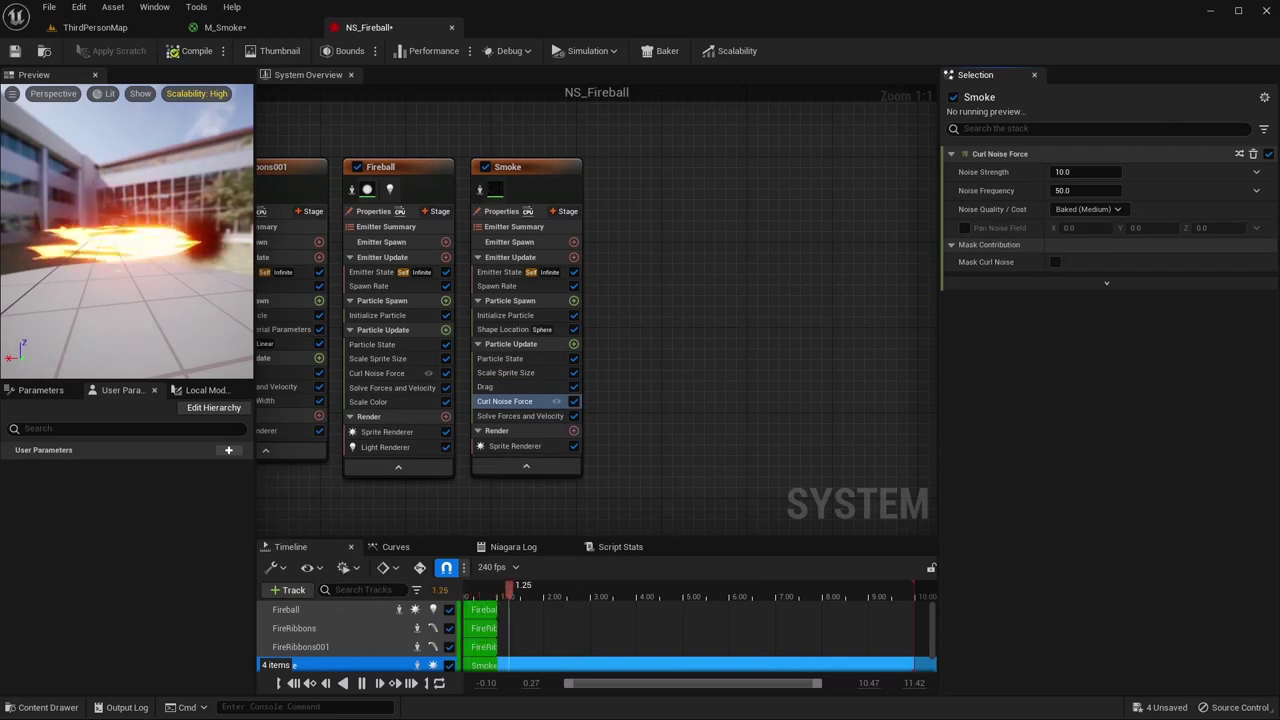
click(1085, 172)
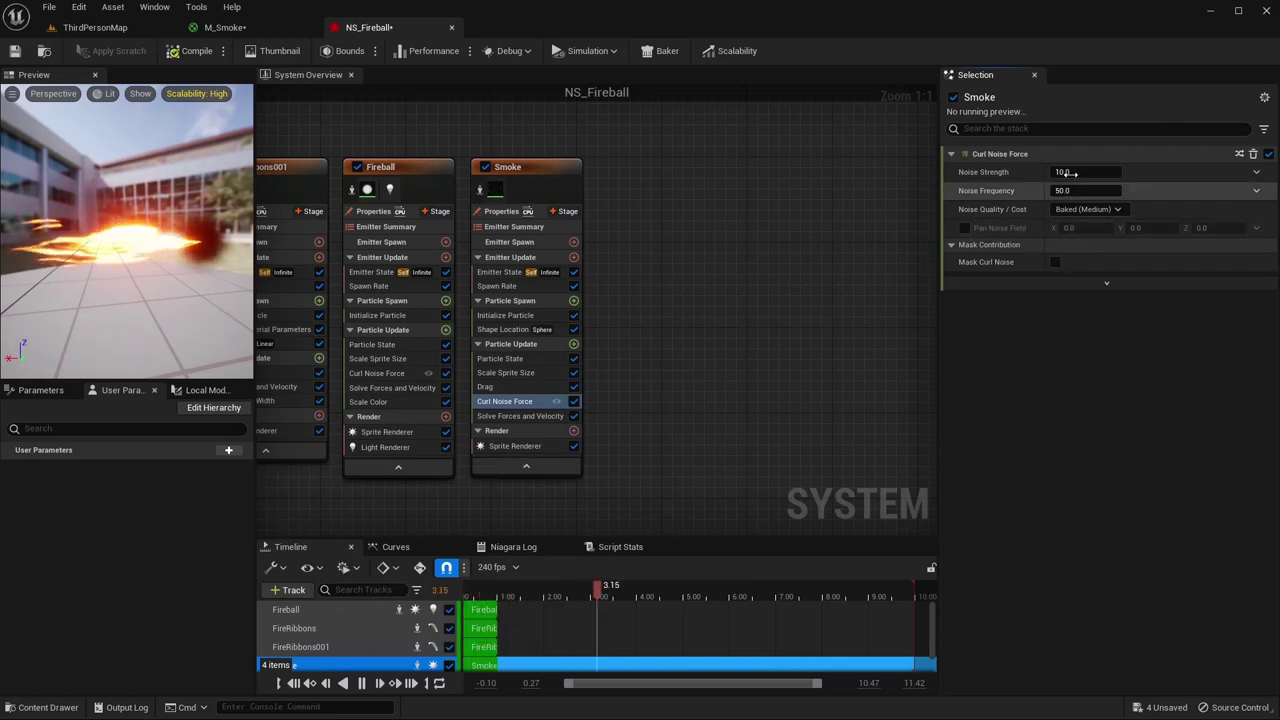
text(500)
key(Return)
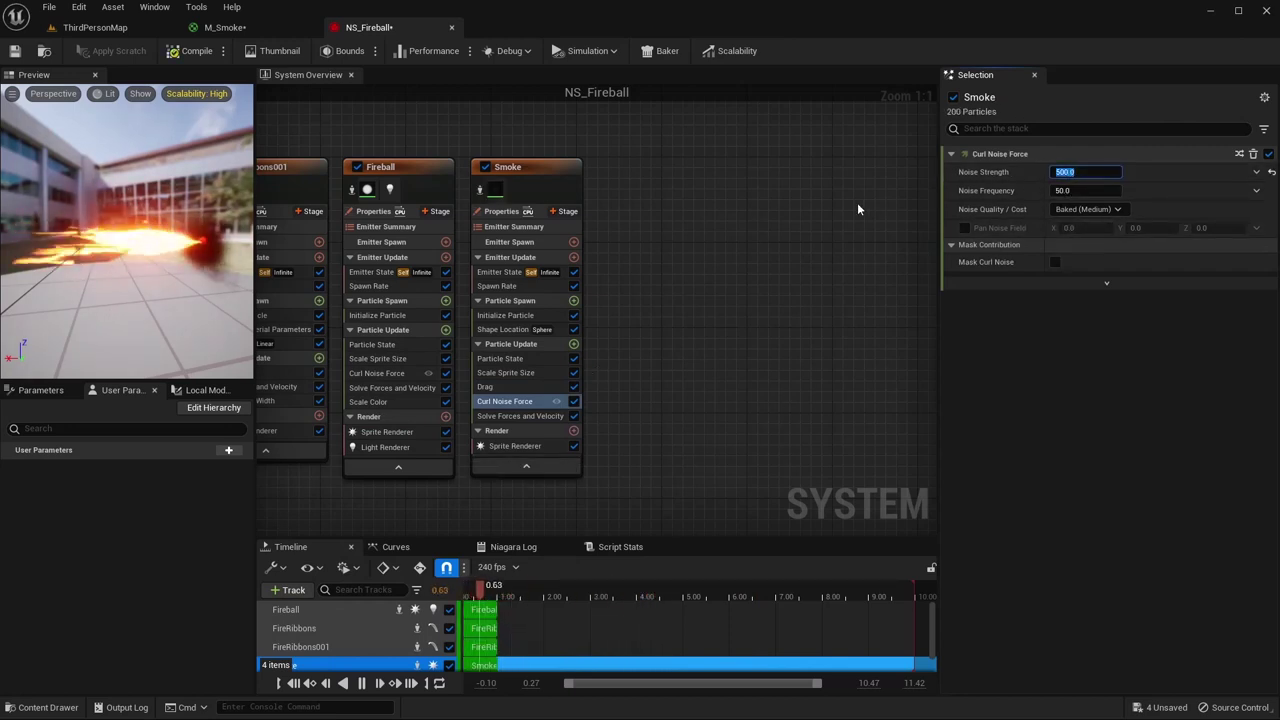
- Add a Gravity Force module to Smoke's Particle Update using a Random Range Vector, minimum (0, 0, 200) and maximum (0, 0, 500)
click(574, 344)
text(gravity)
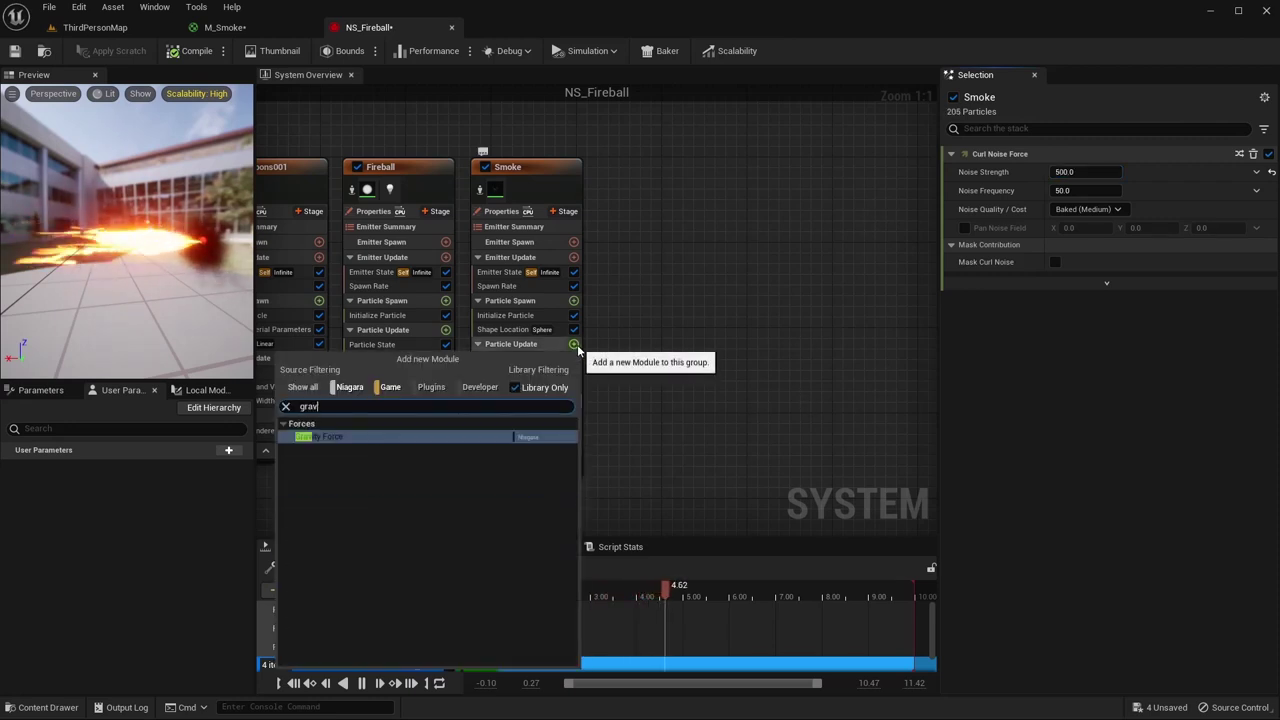
key(Return)
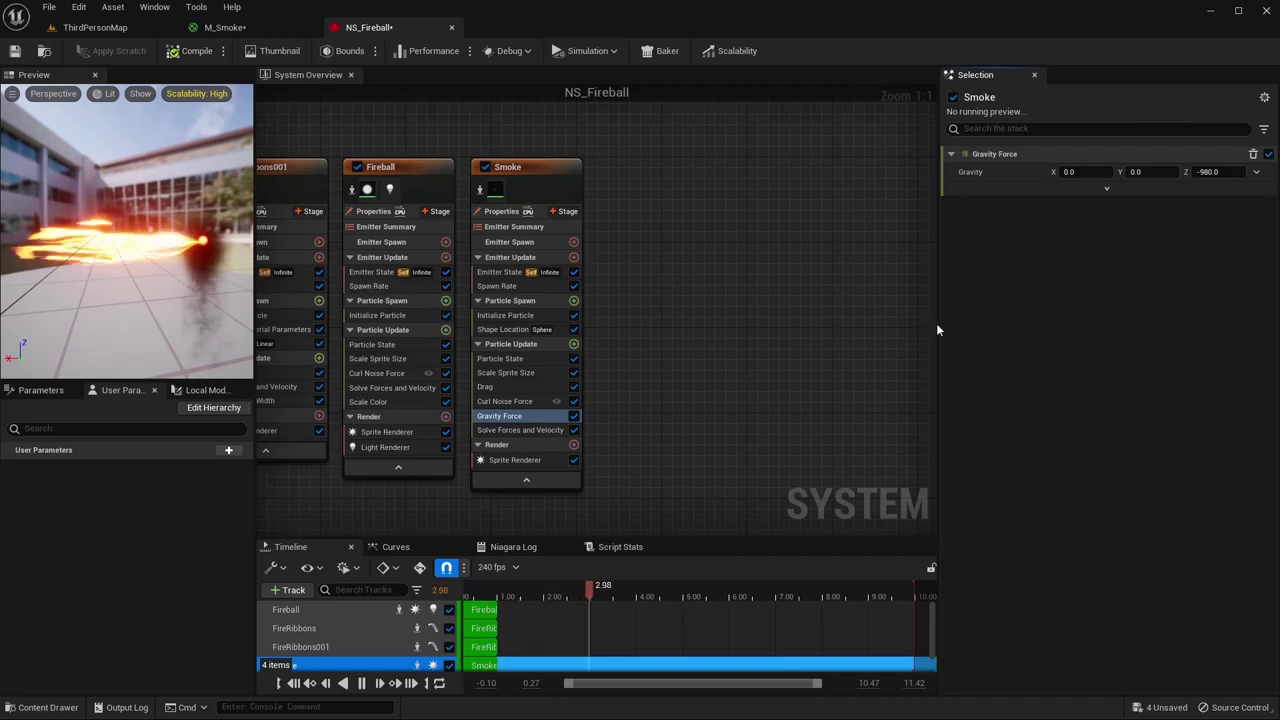
click(1257, 173)
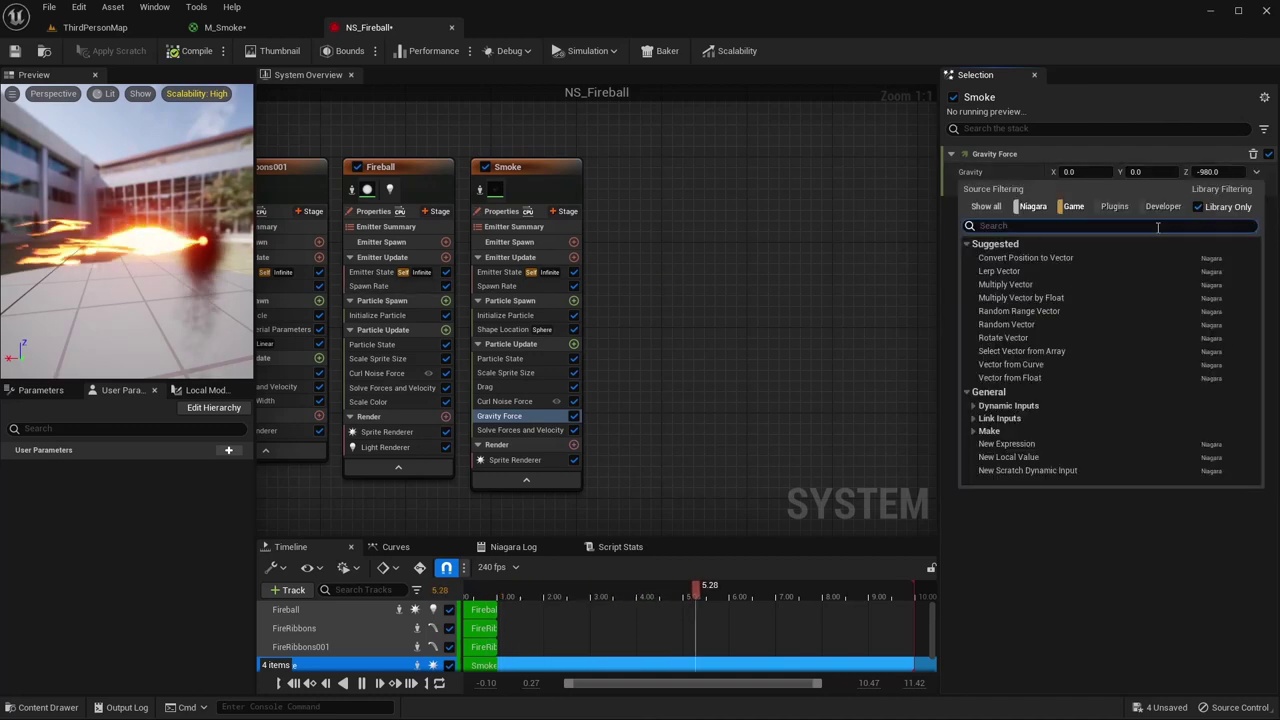
click(1038, 312)
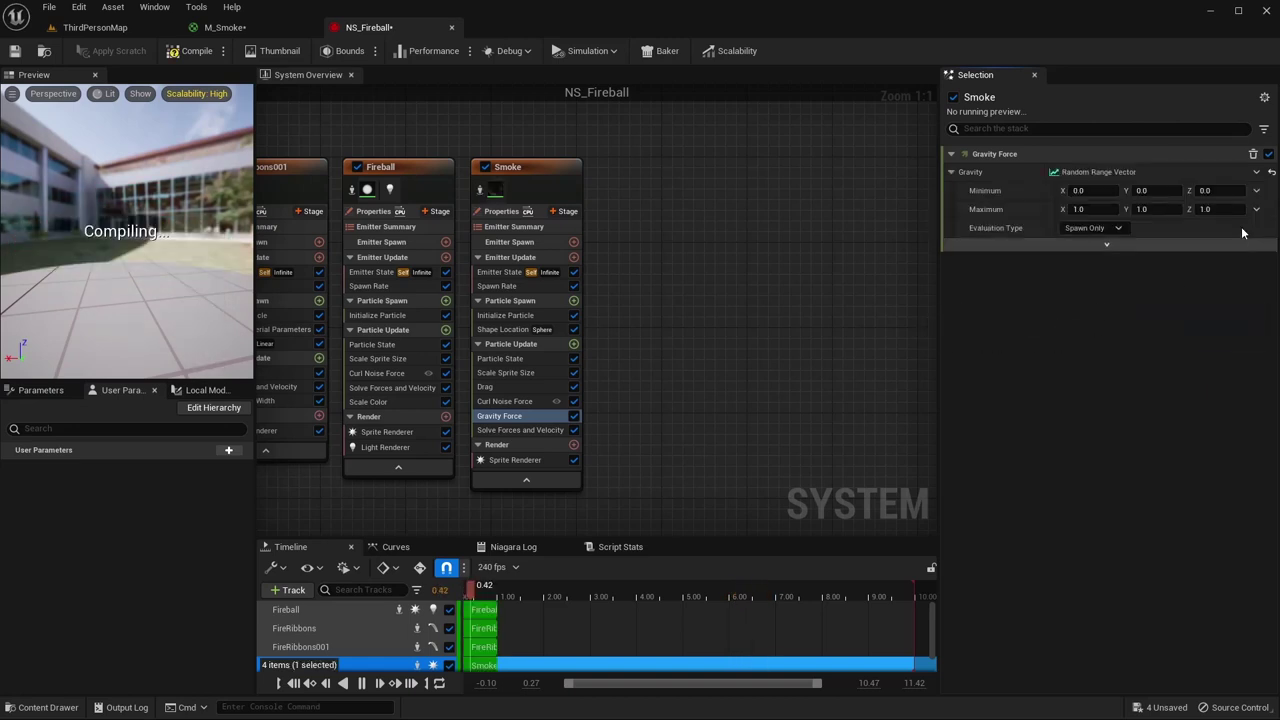
click(1210, 190)
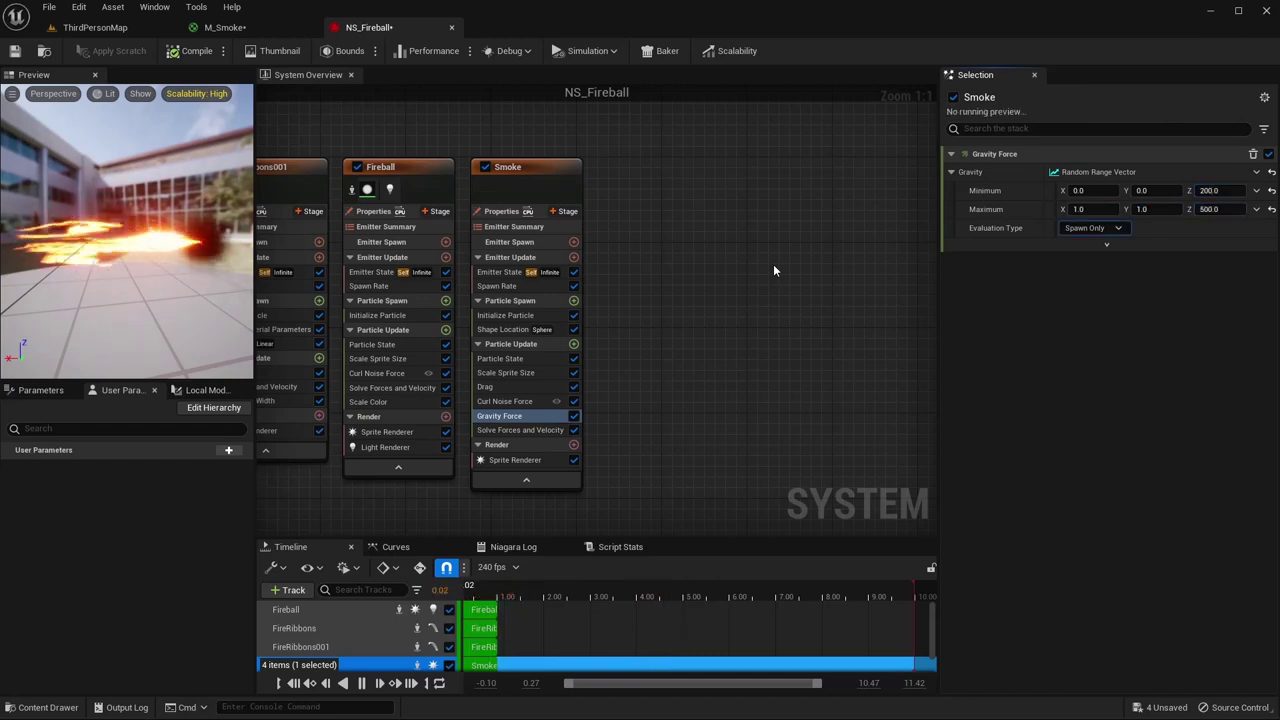
click(1080, 209)
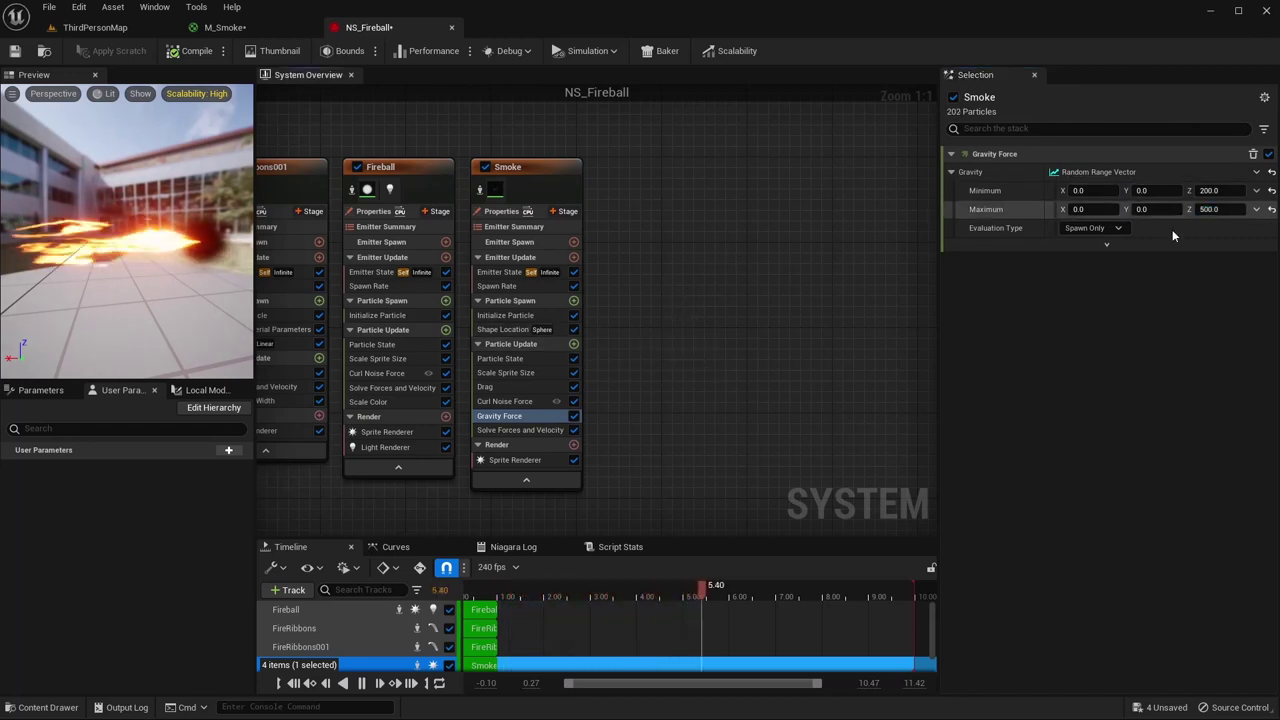
- Add a Dynamic Material Parameters module to Smoke's Particle Update group, setting UVs to 1 and Density to 2
click(574, 344)
text(dyn)
key(Return)
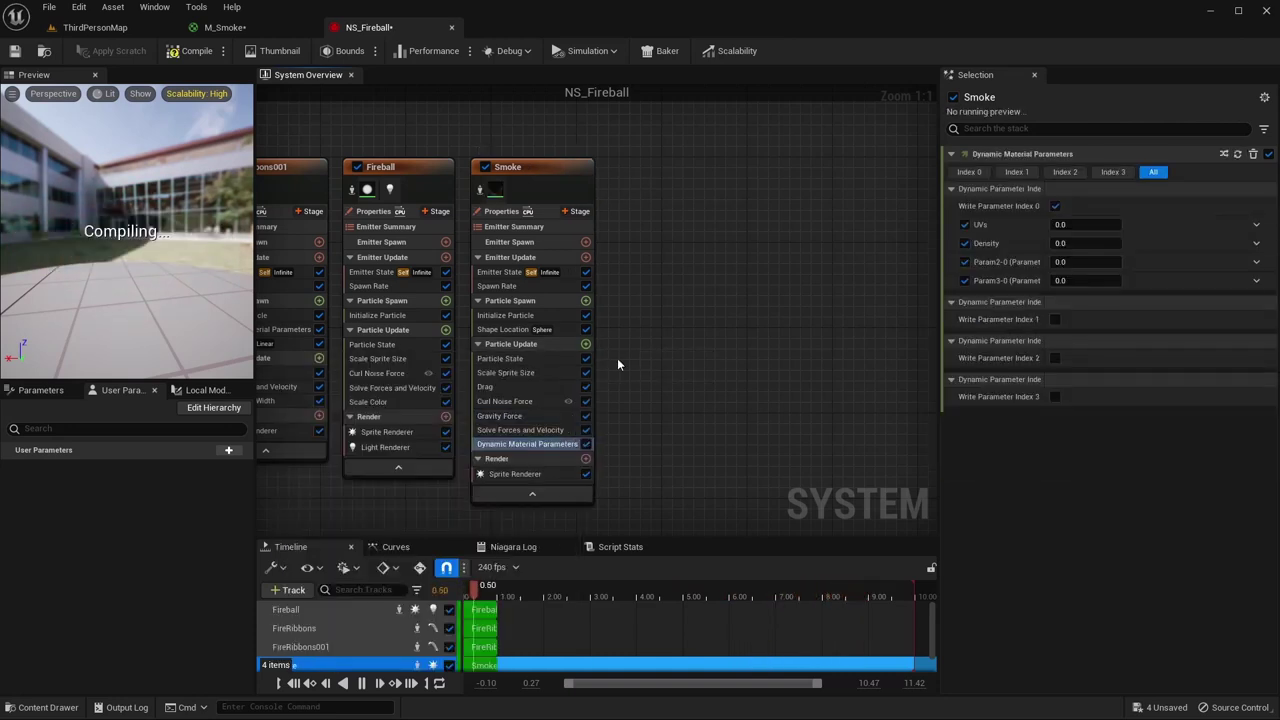
click(1071, 225)
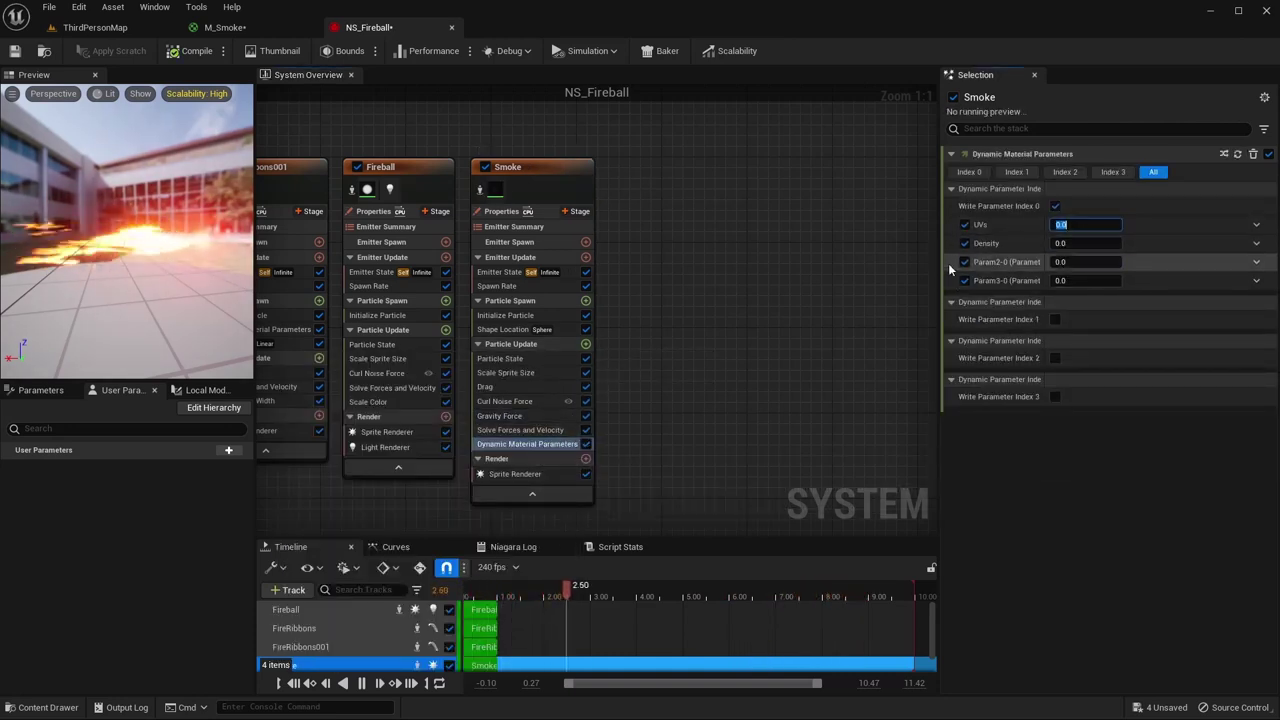
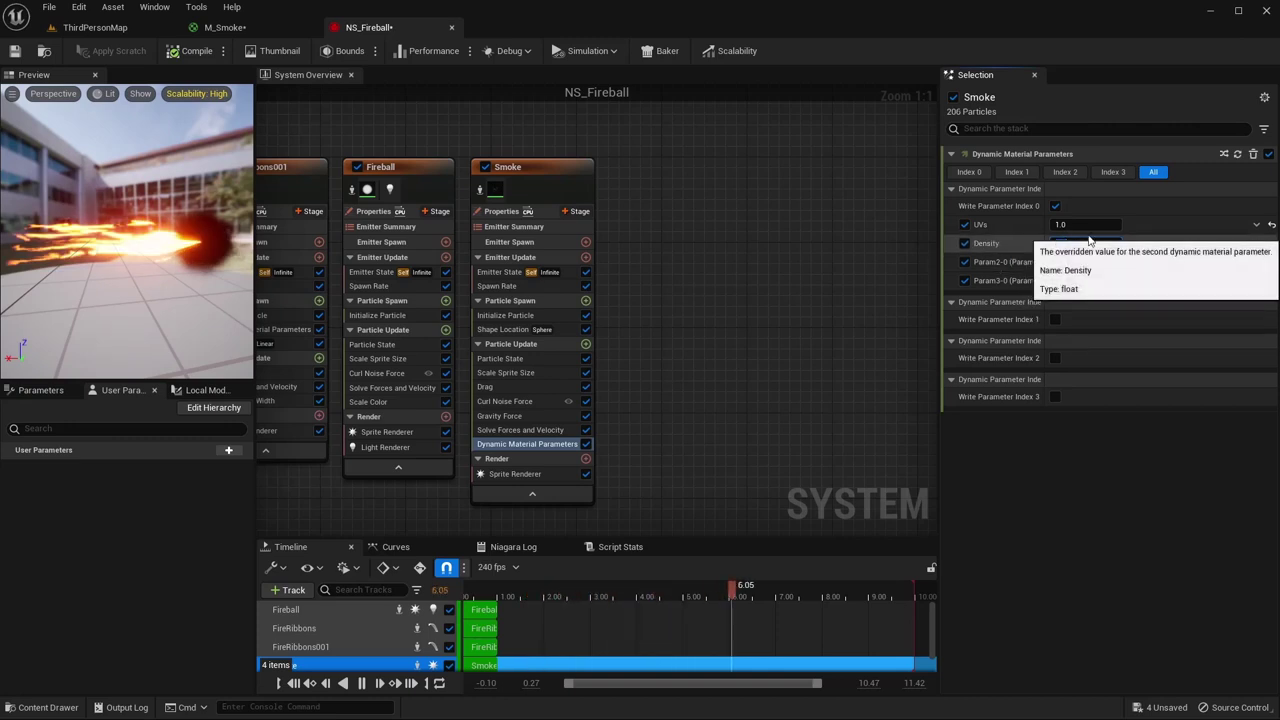
- Set the UVs dynamic parameter to a Random Range Float with minimum 0.1 and maximum 0.8, and save the system
click(1256, 225)
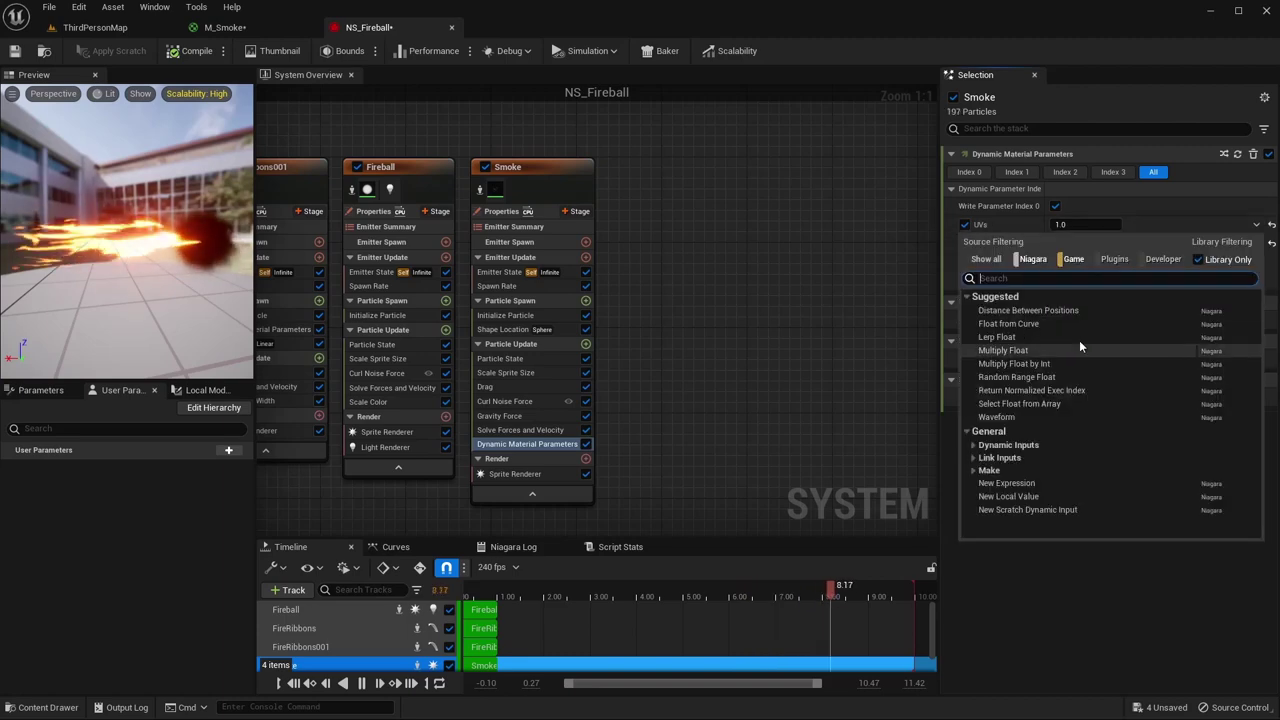
click(1020, 378)
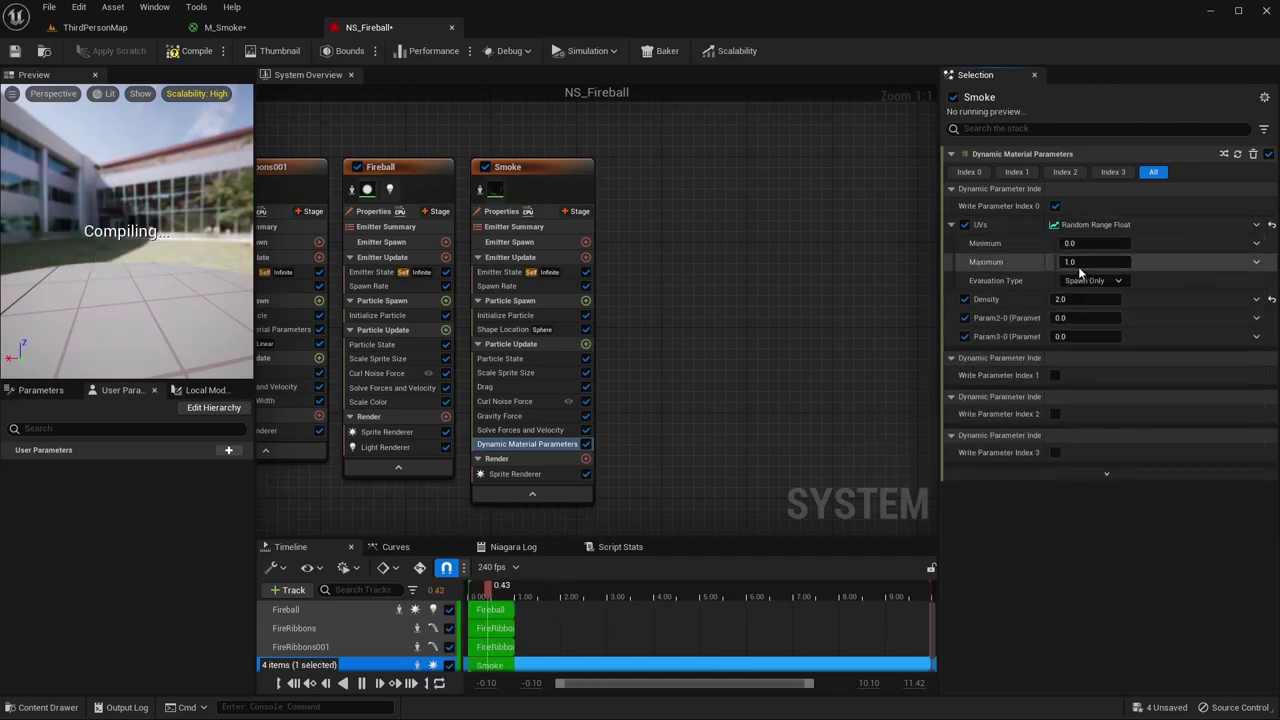
click(1085, 243)
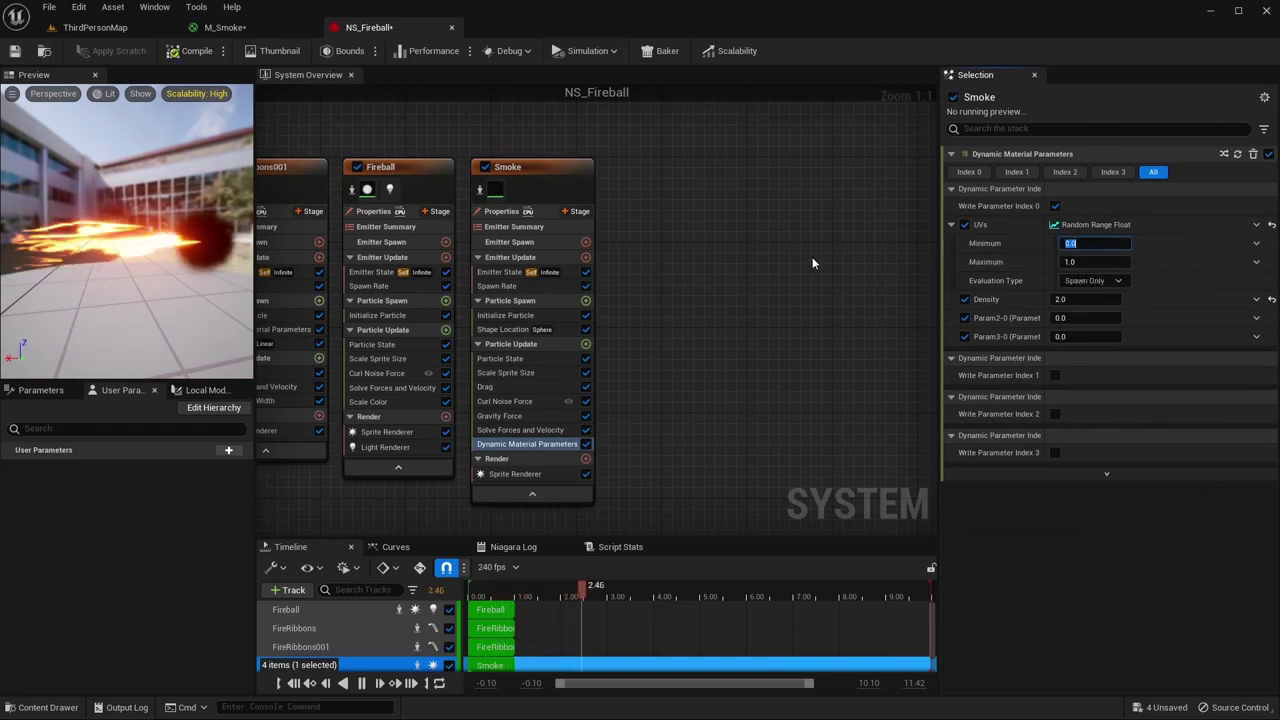
text(0)
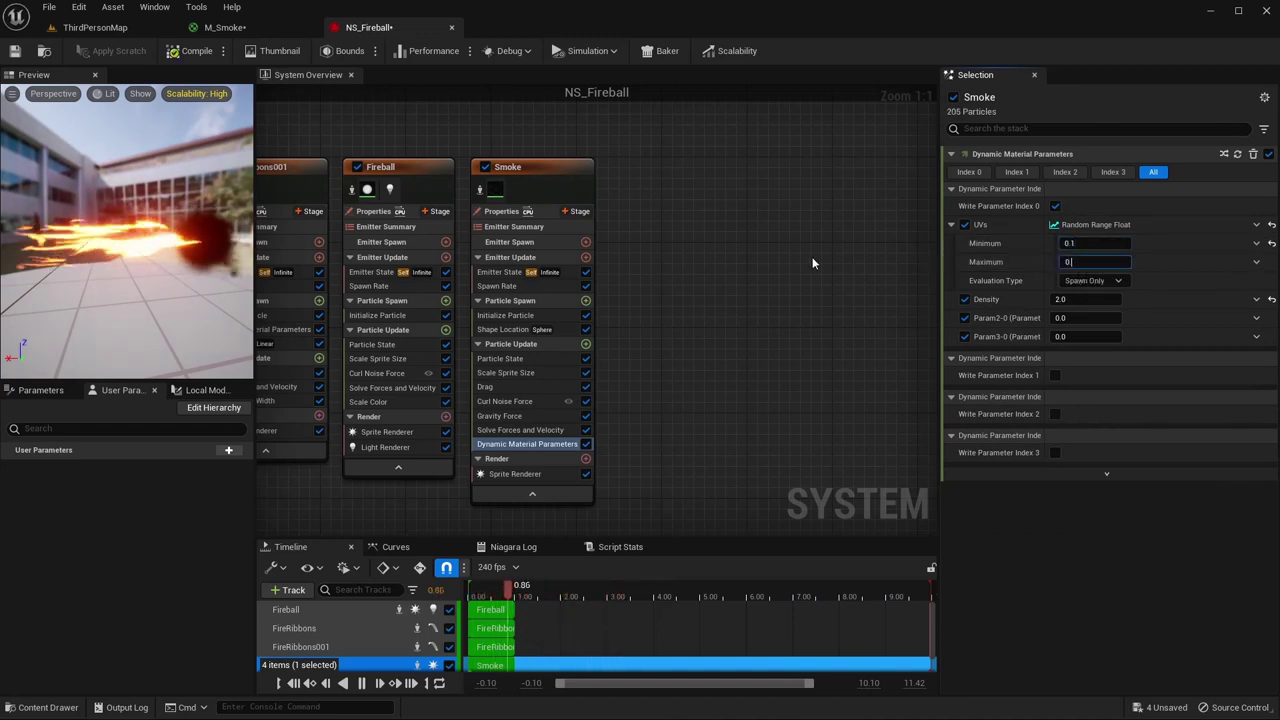
text(.8)
key(Return)
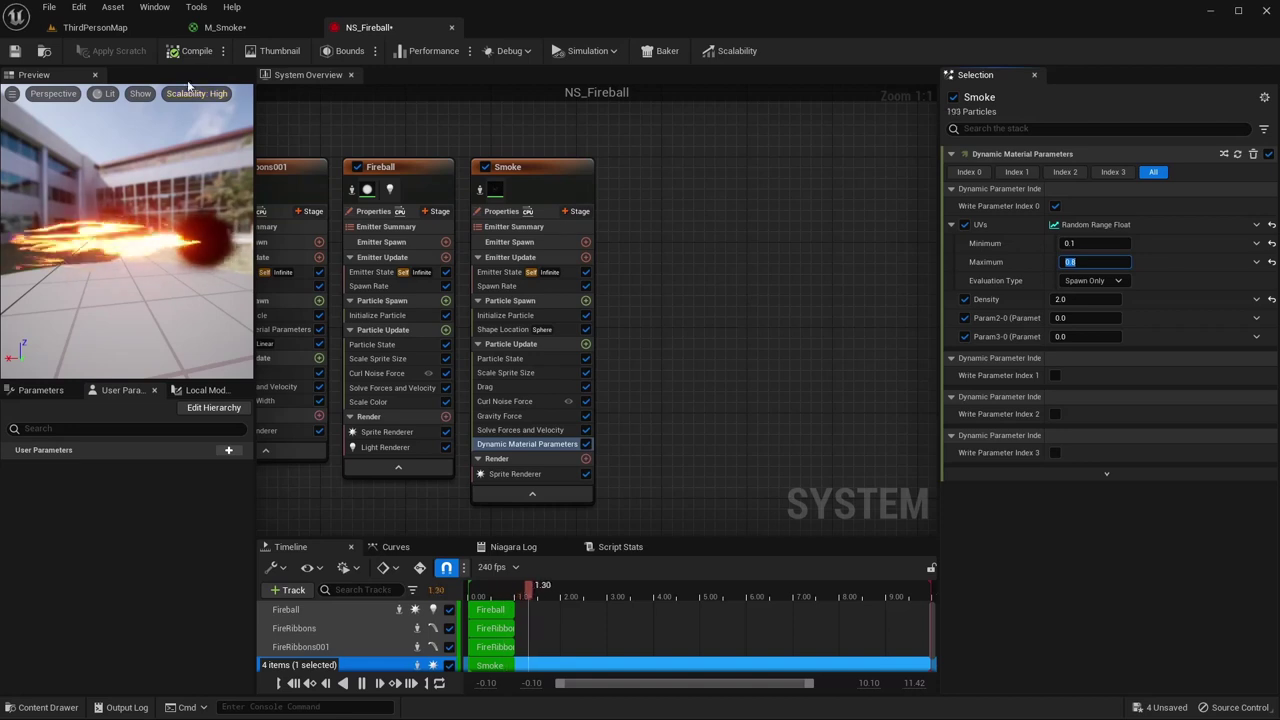
click(14, 50)
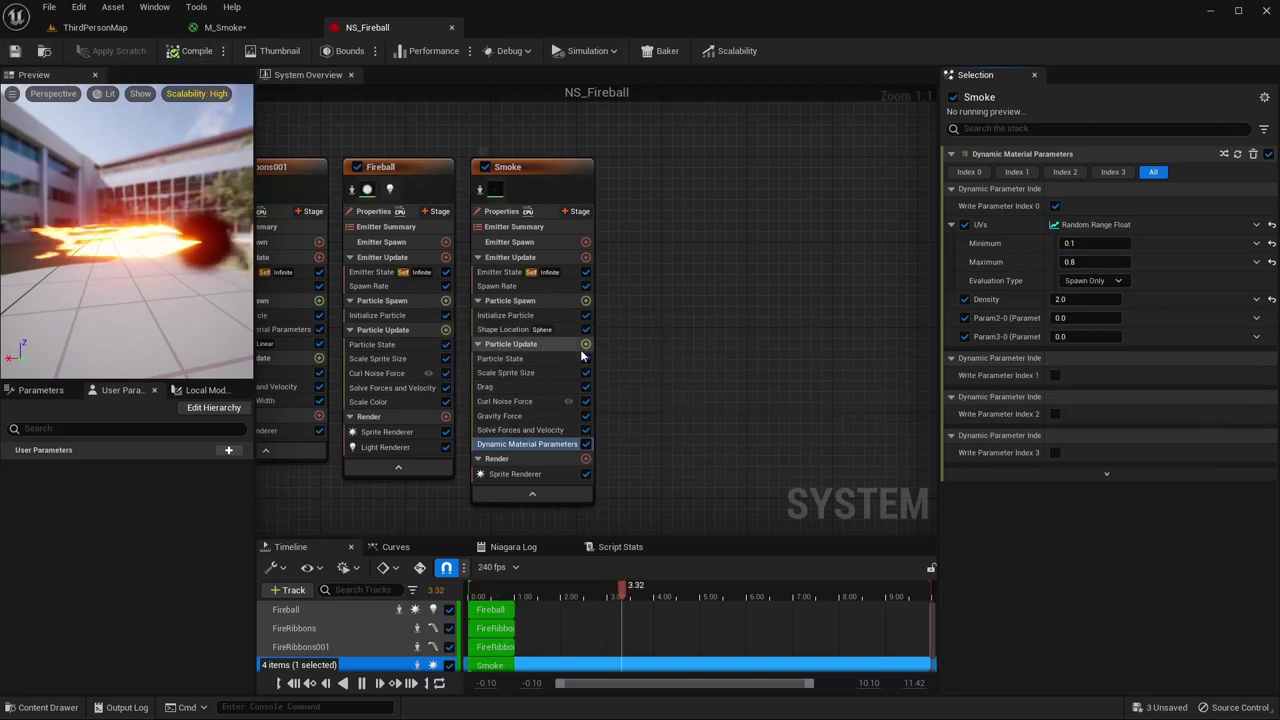
- Add a Scale Color module to Smoke's Particle Update group, drive Scale Alpha with Float from Curve, and save
click(585, 344)
text(scale col)
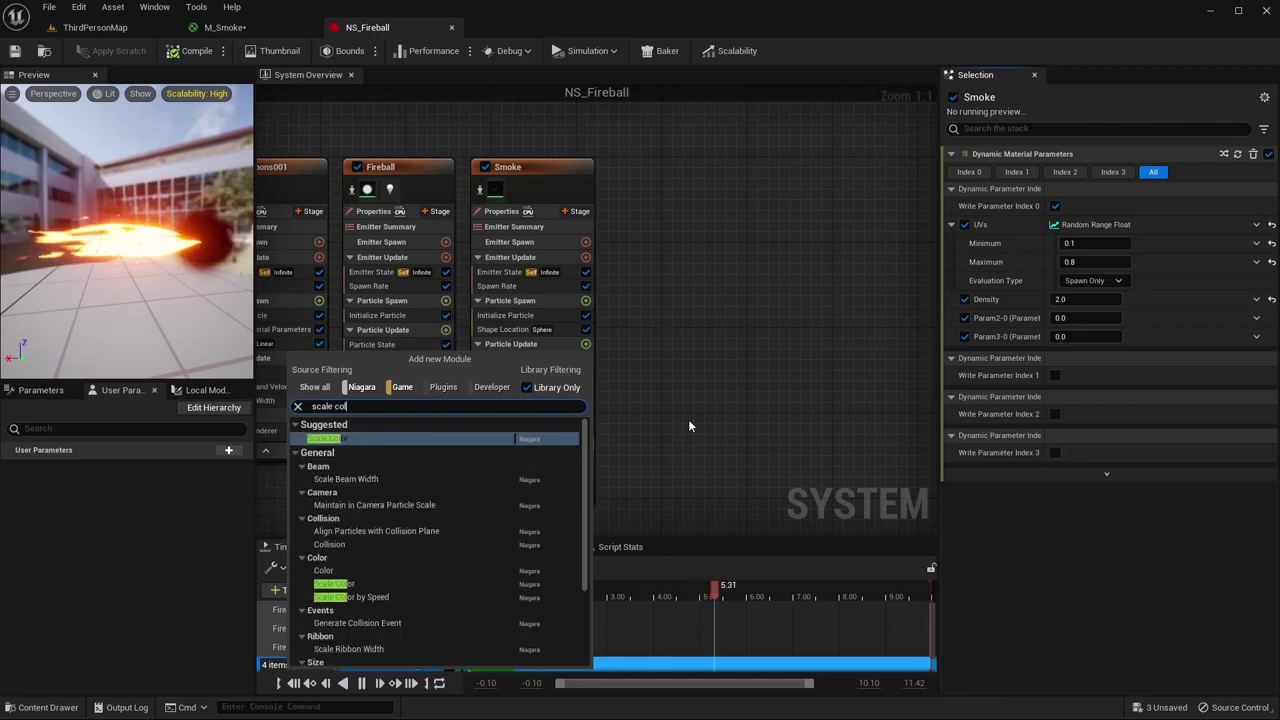
key(Return)
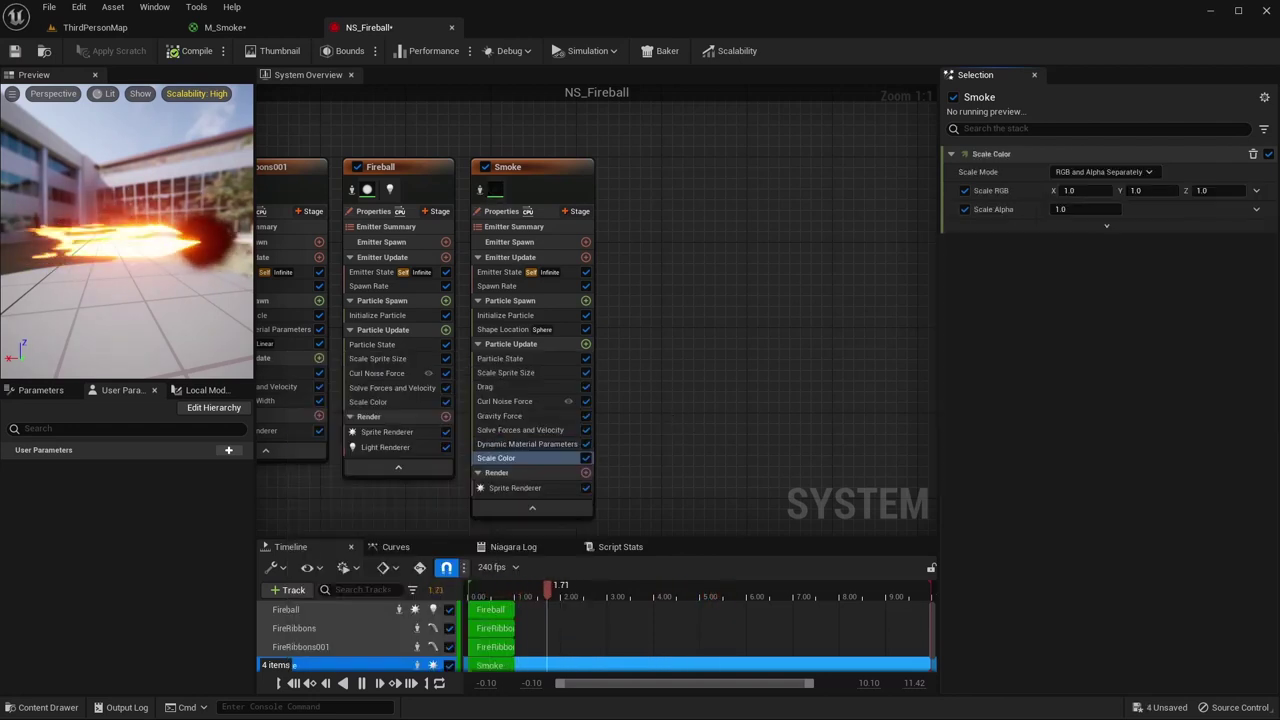
click(1256, 209)
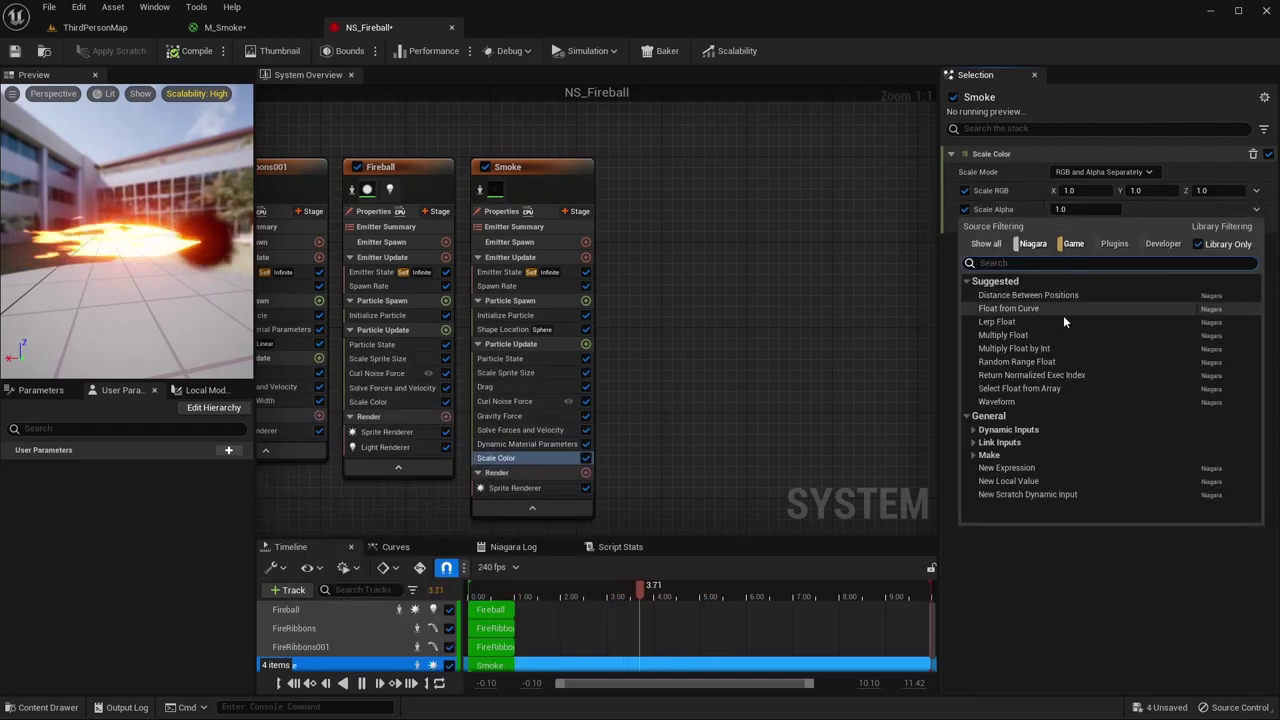
click(1038, 323)
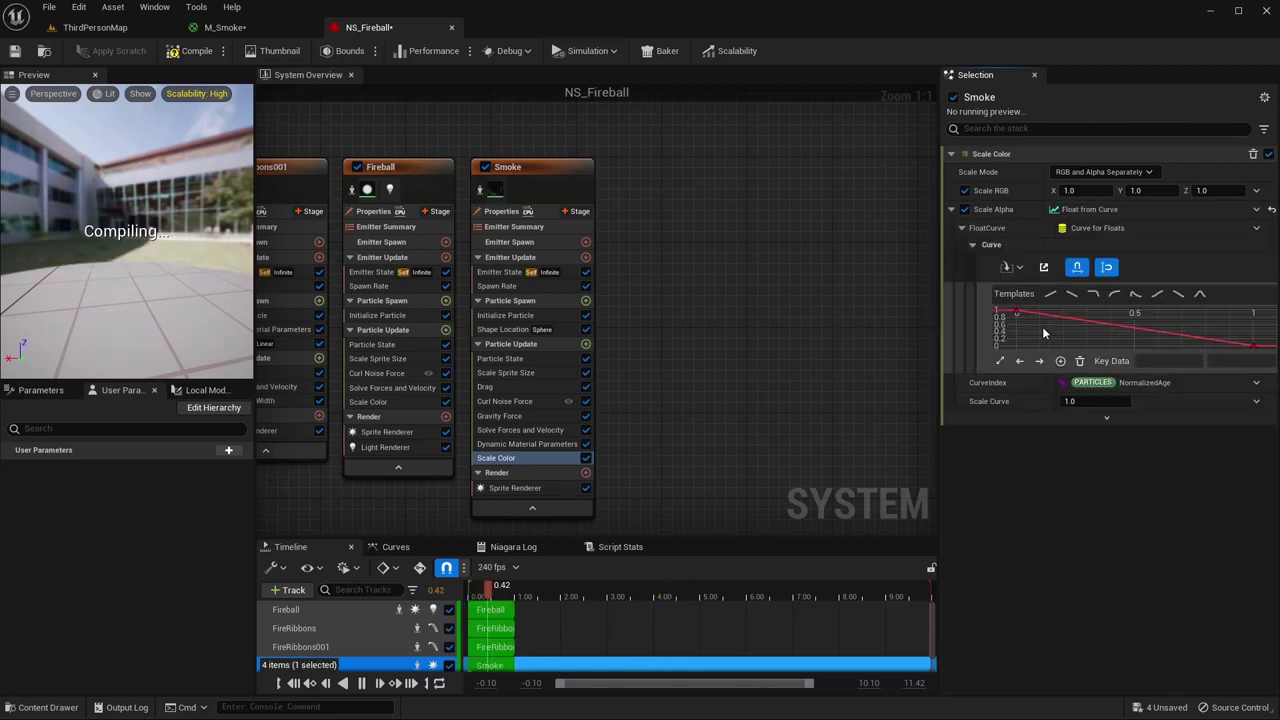
click(15, 51)
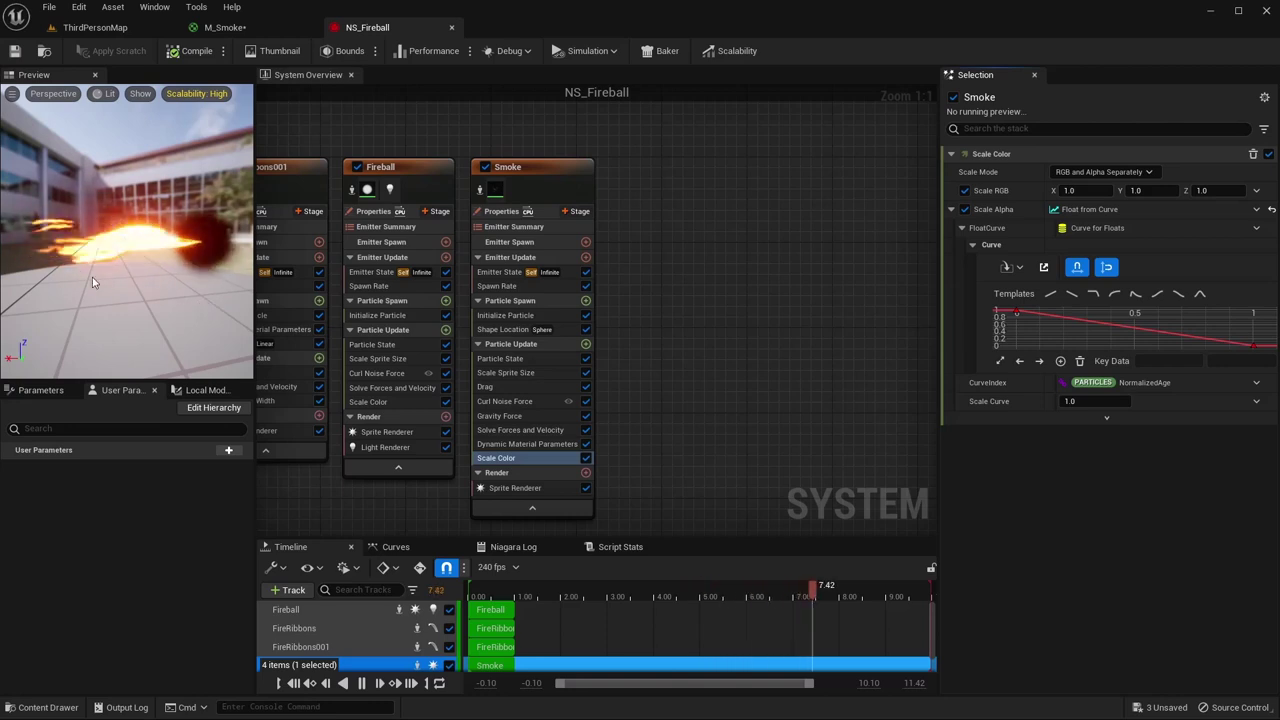
- Create an Actor Blueprint named BP_Projectile in ThirdPersonMap's Content folder view
click(68, 26)
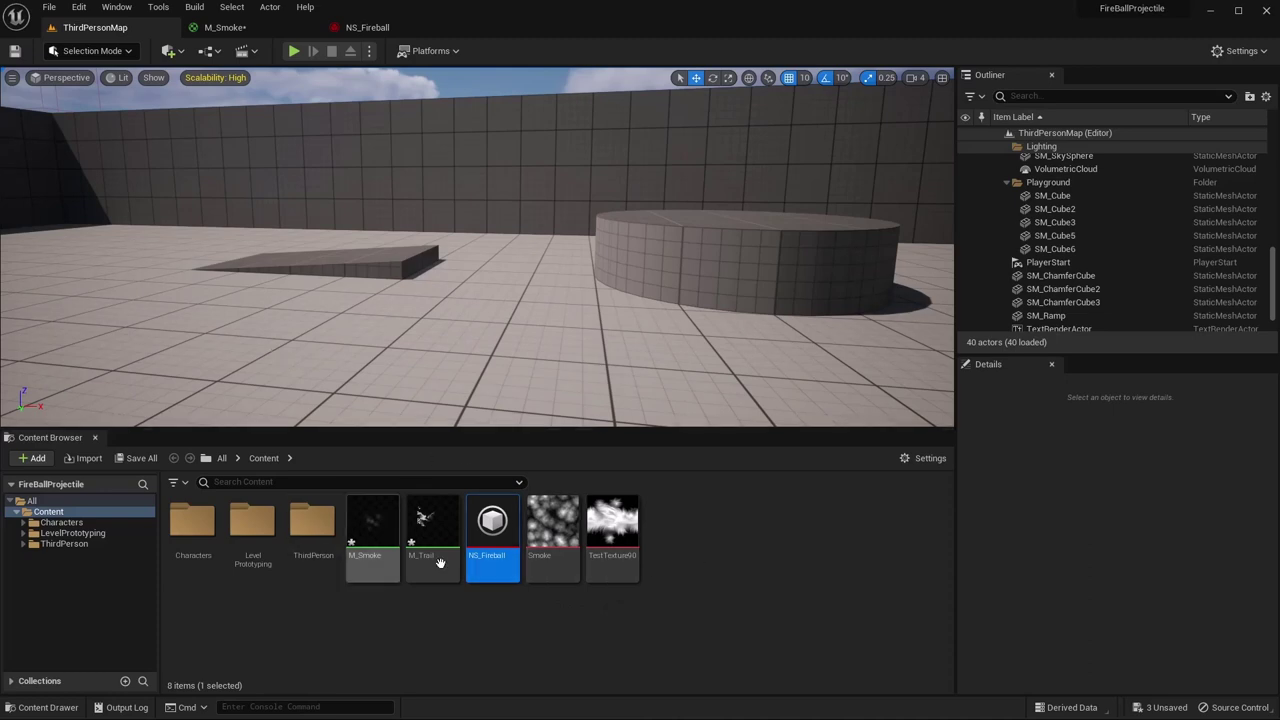
right_click(694, 541)
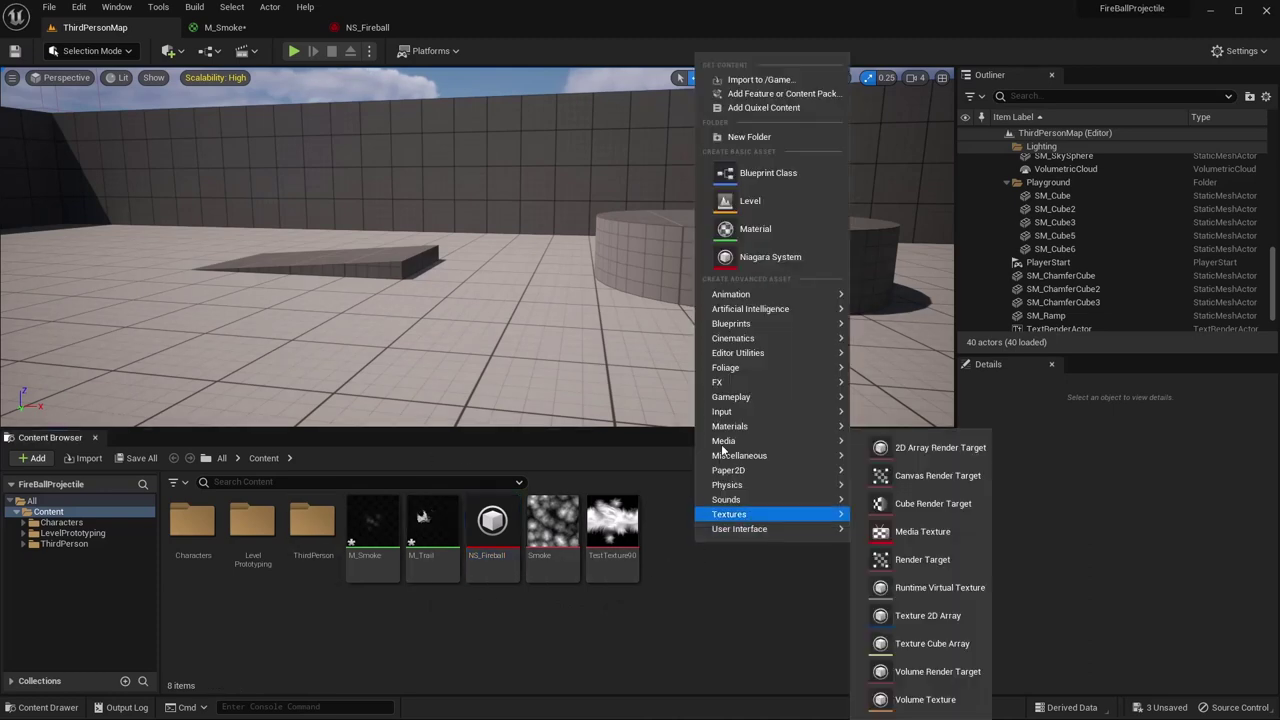
click(752, 290)
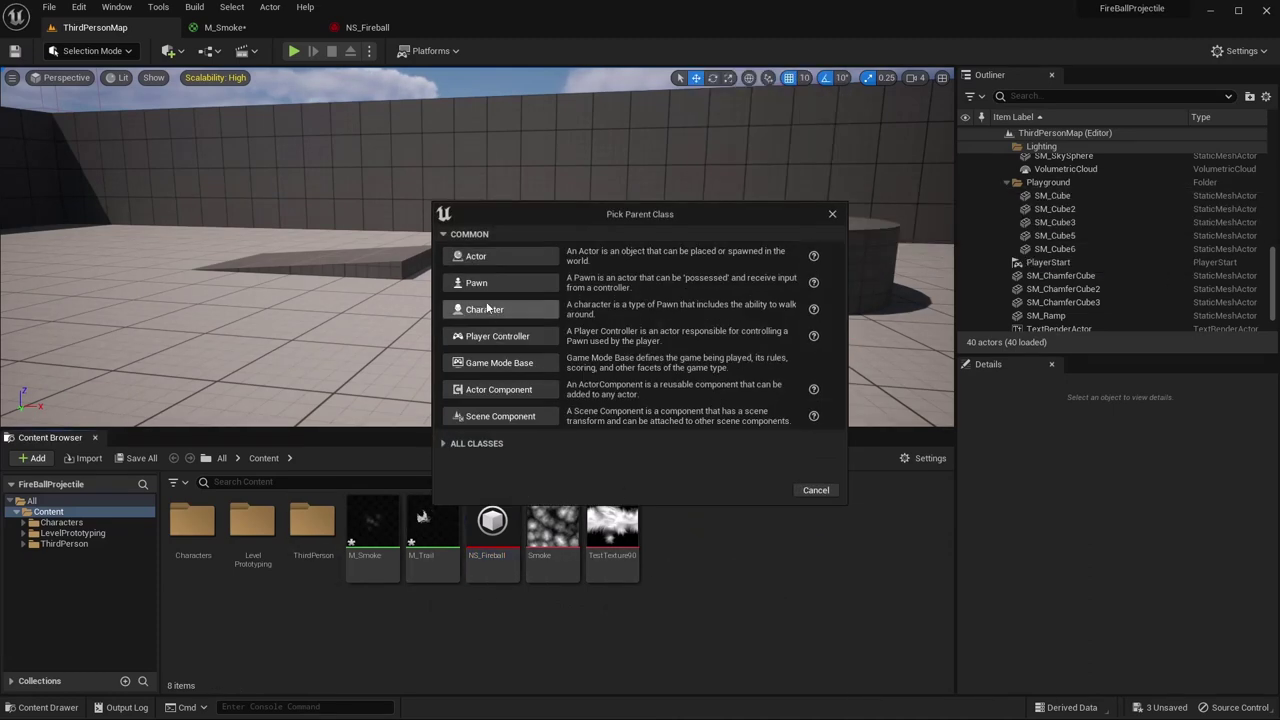
click(487, 308)
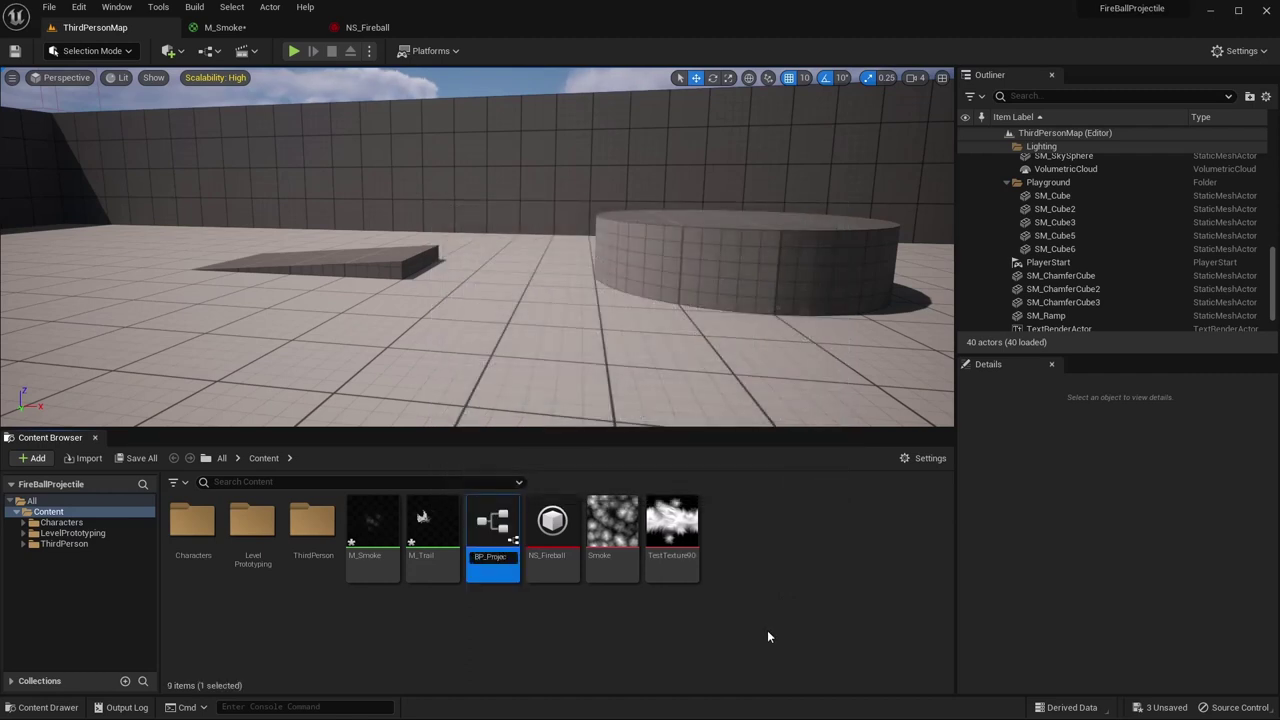
text(BP_Projectile)
key(Return)
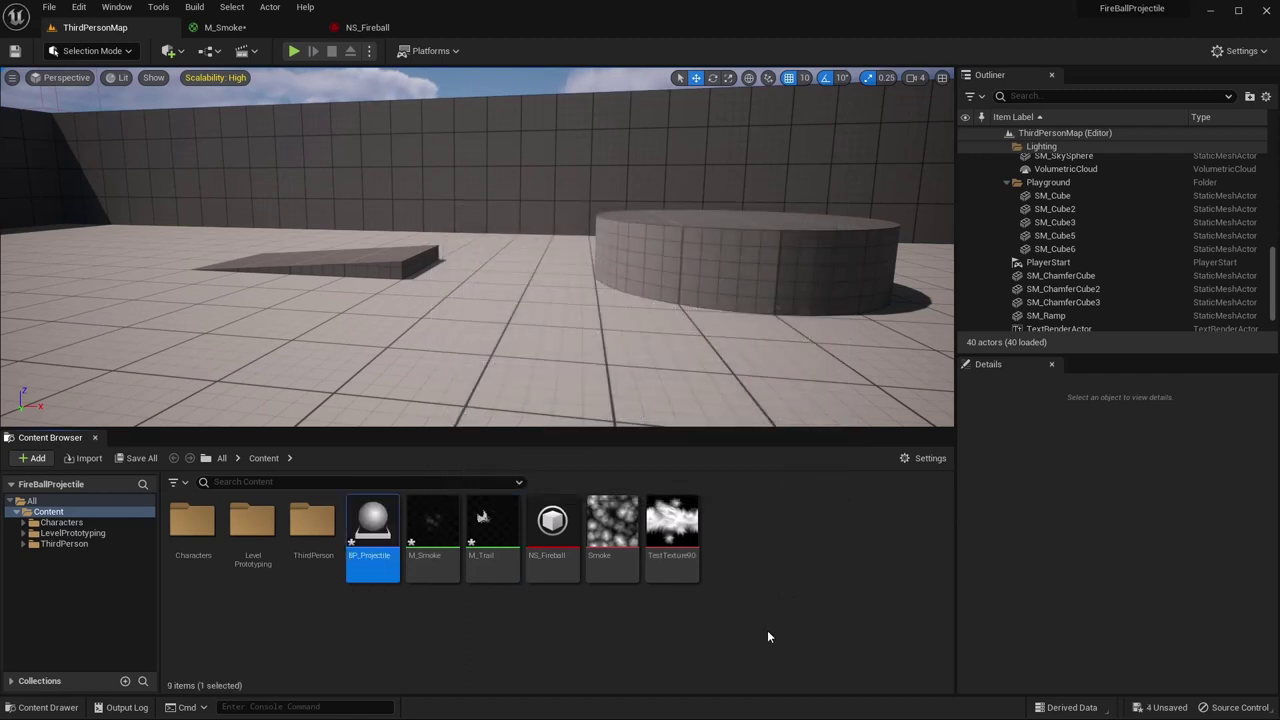
- Open BP_Projectile and add a Niagara Particle System component under DefaultSceneRoot
double_click(363, 546)
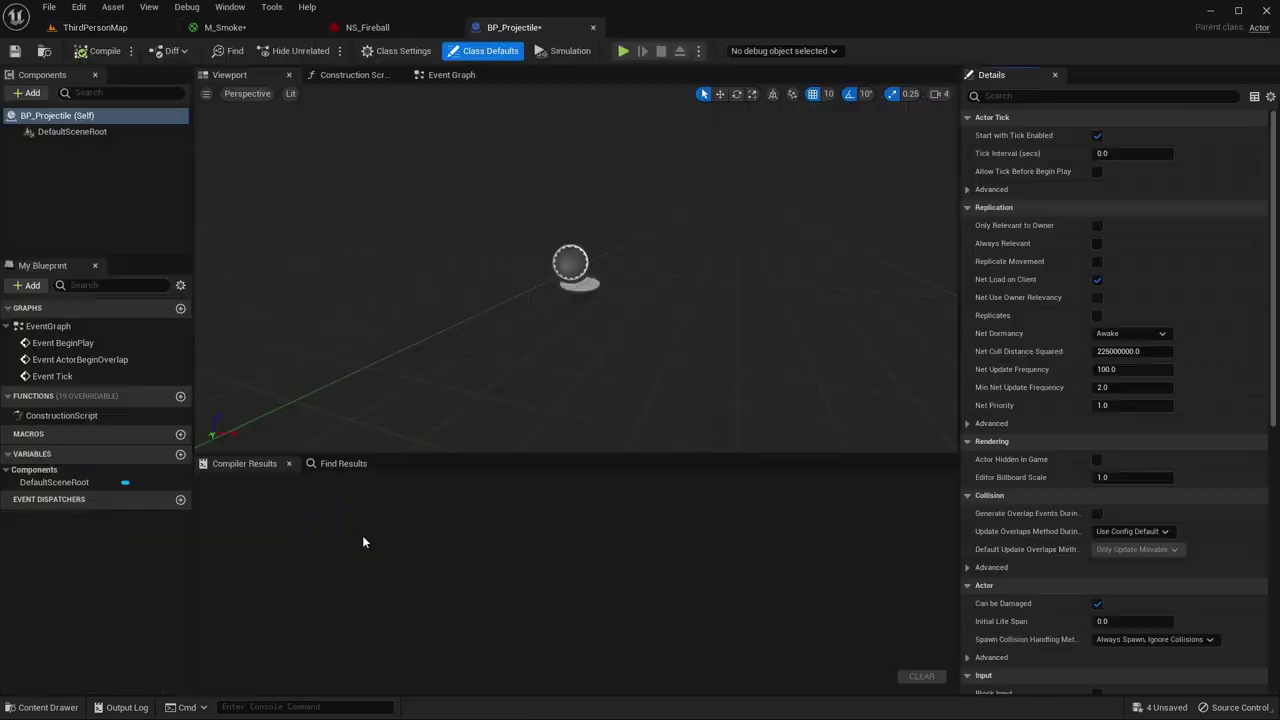
click(90, 134)
click(32, 93)
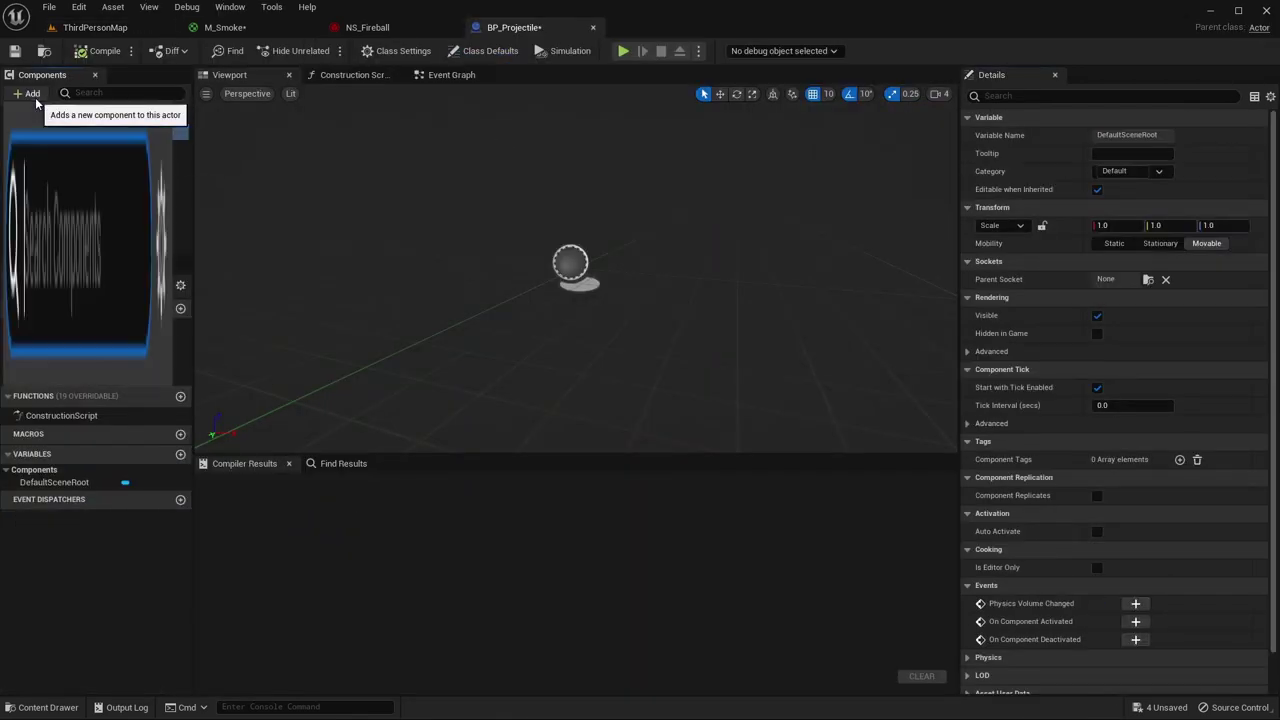
click(39, 181)
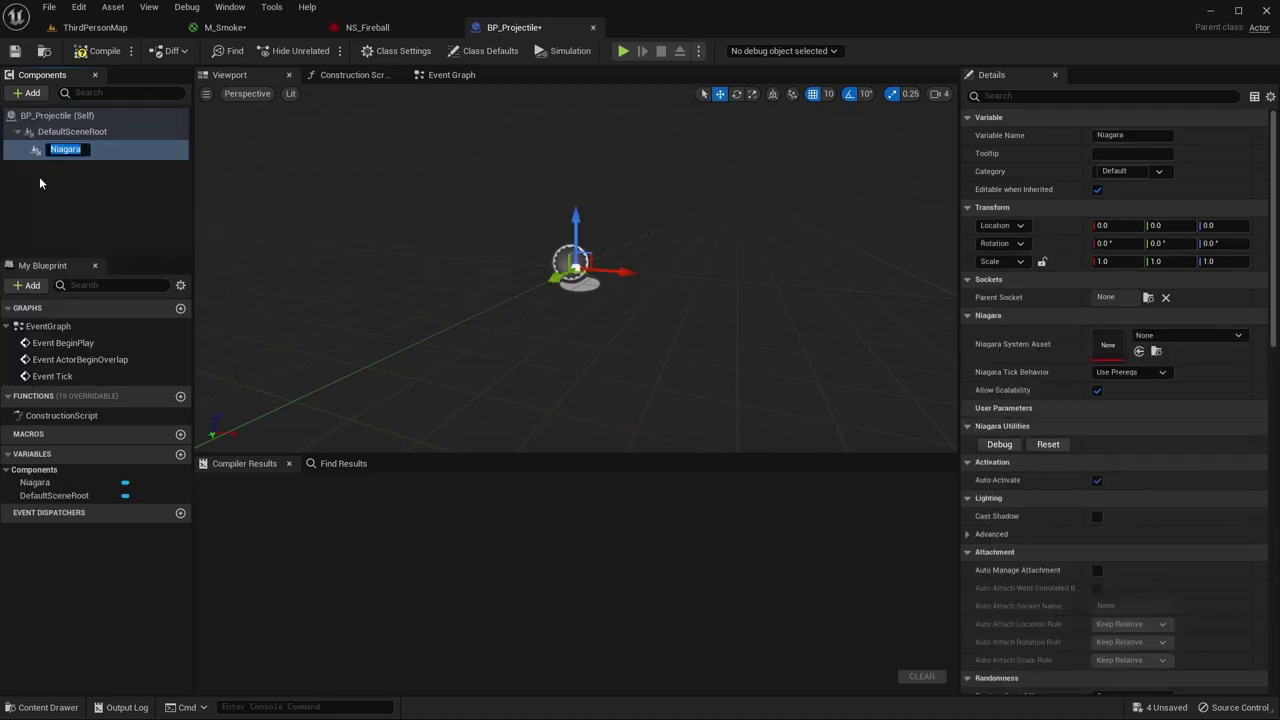
click(78, 194)
click(74, 148)
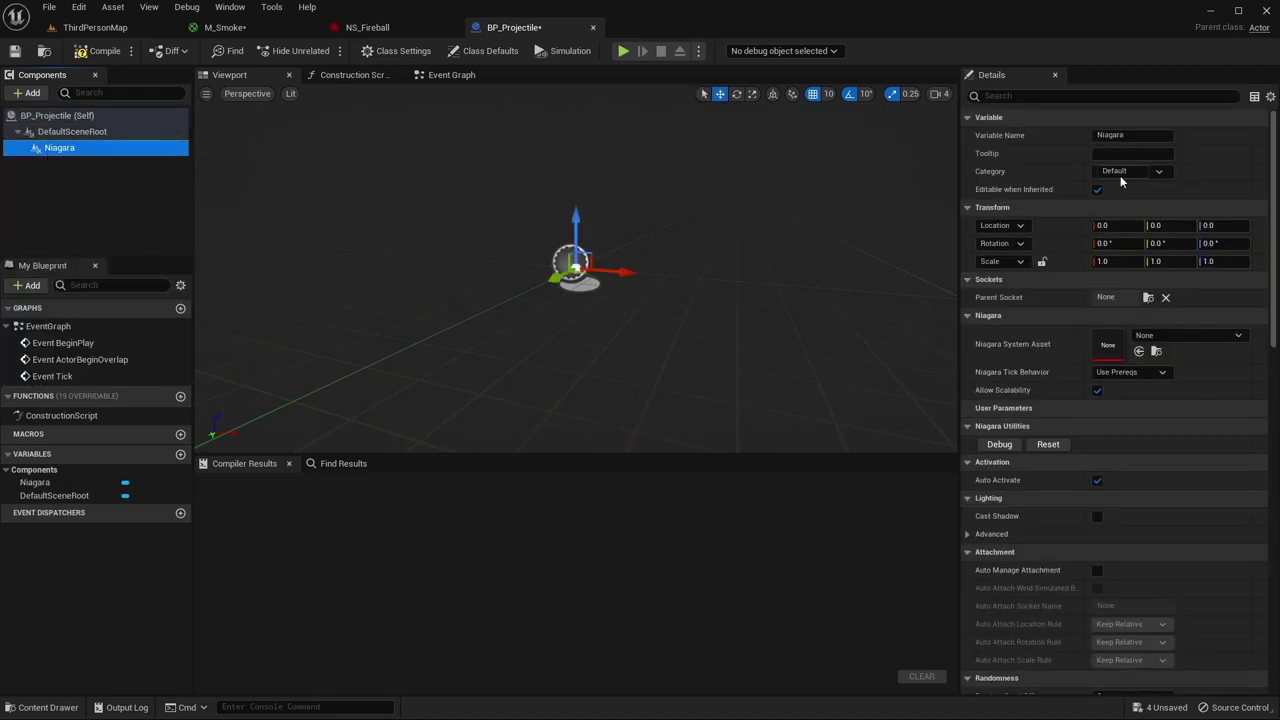
- Assign NS_Fireball to the Niagara component, turn off its Auto Activate option, and compile BP_Projectile
click(1172, 335)
click(1150, 487)
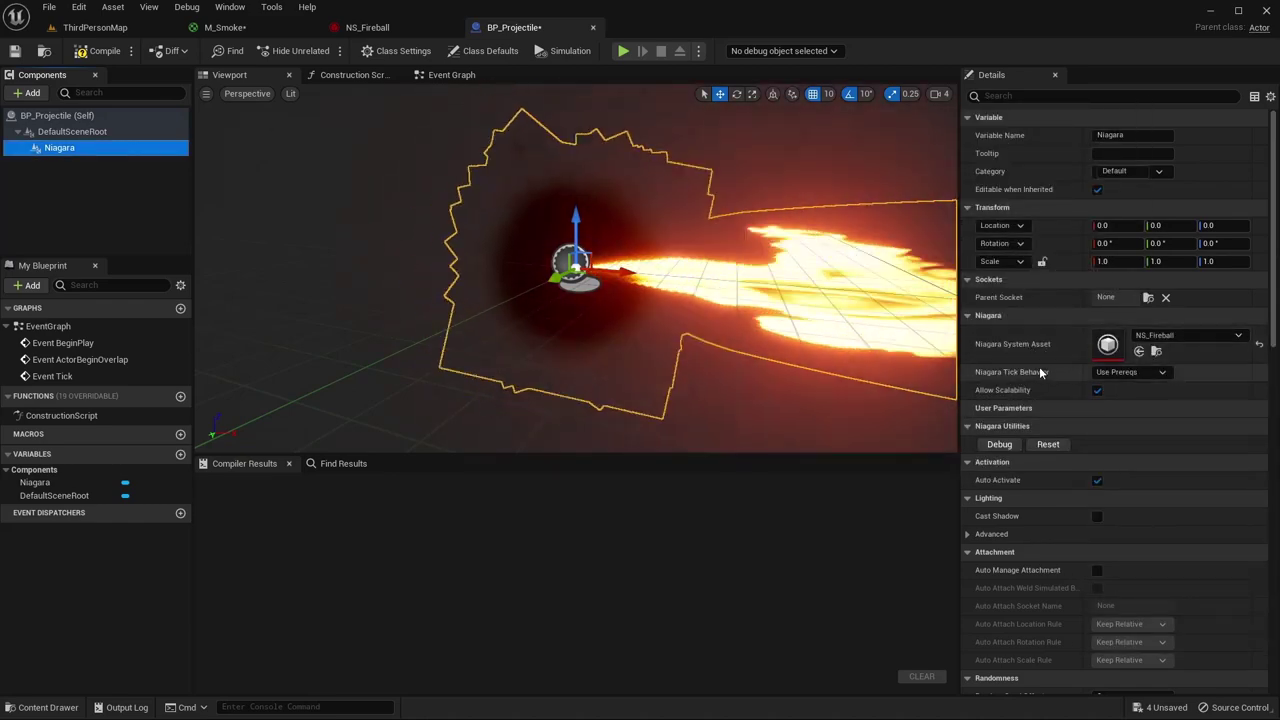
click(1097, 481)
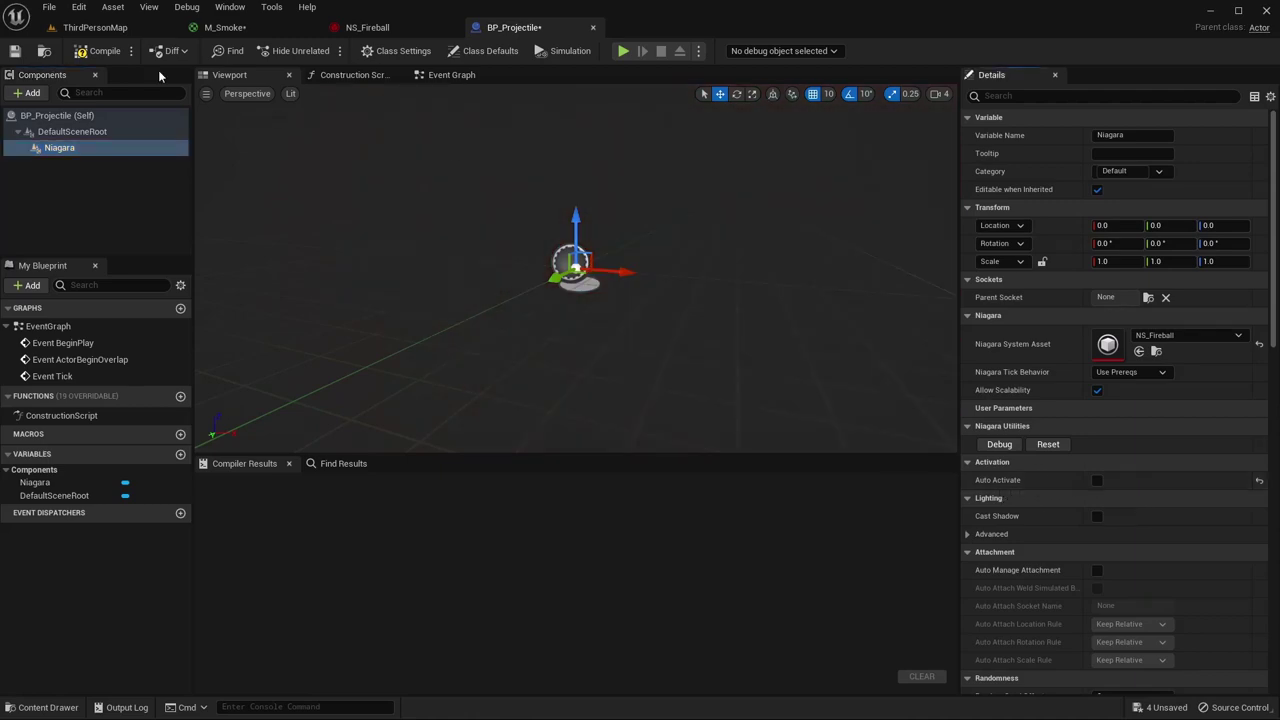
click(100, 51)
- Disable the Add Velocity modules of the FireRibbons and FireRibbons001 emitters in NS_Fireball and save the system
click(362, 28)
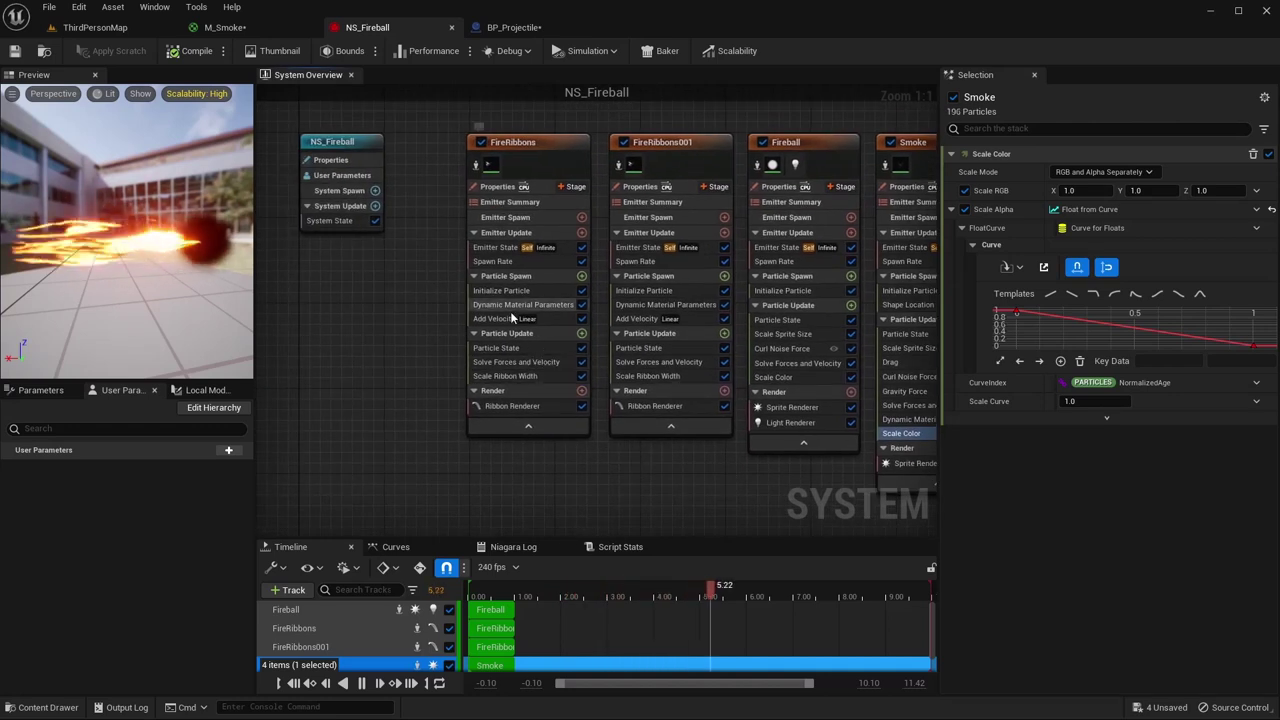
click(581, 318)
click(724, 319)
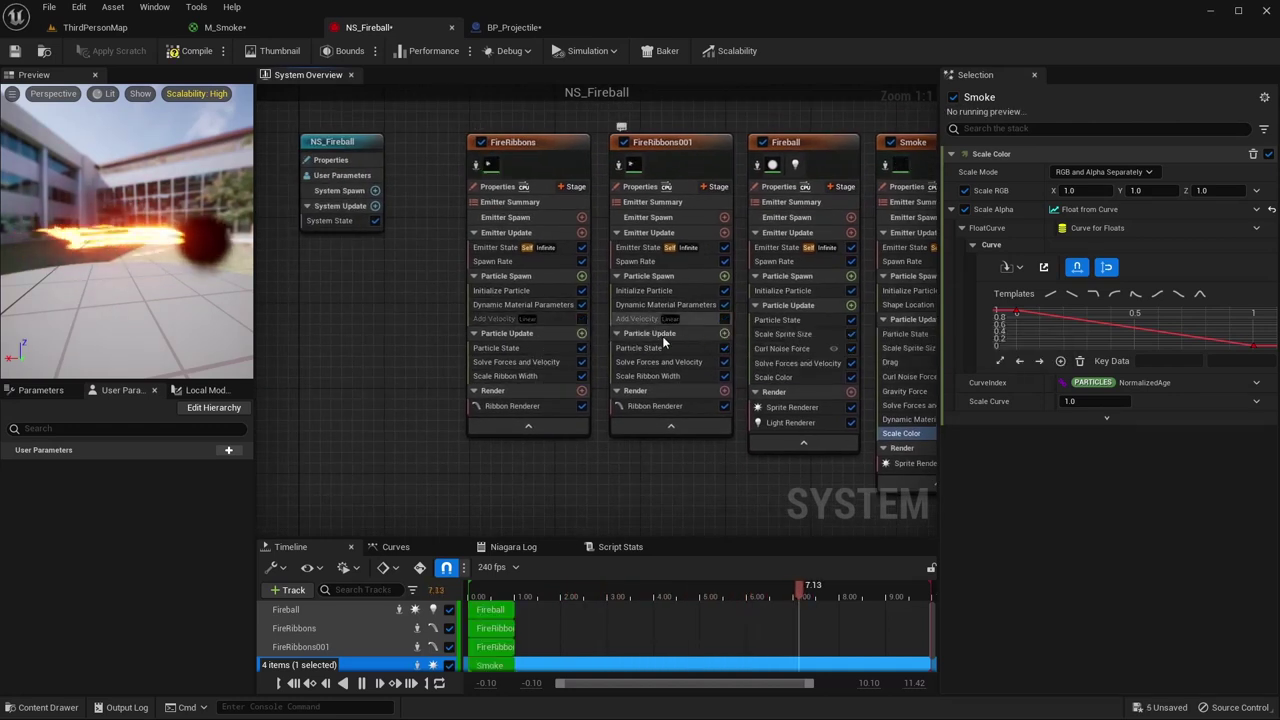
click(15, 51)
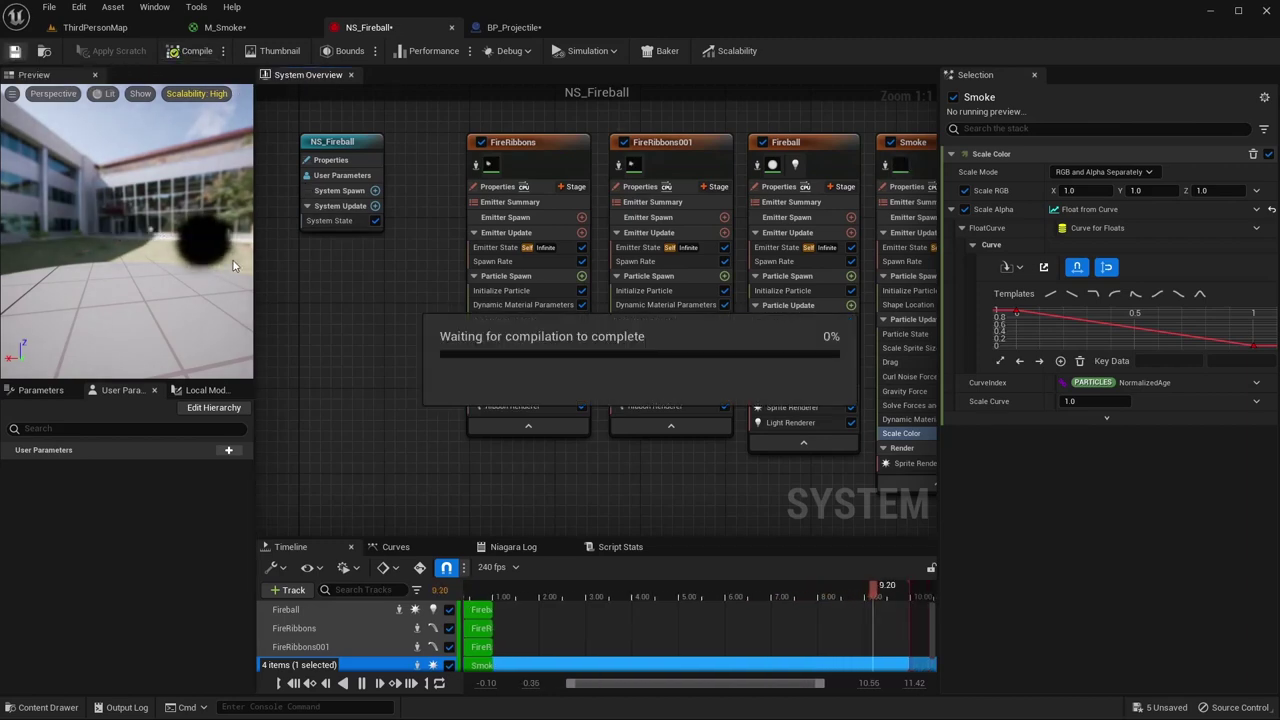
- Add a Projectile Movement component to BP_Projectile, then compile and save the Blueprint
click(511, 28)
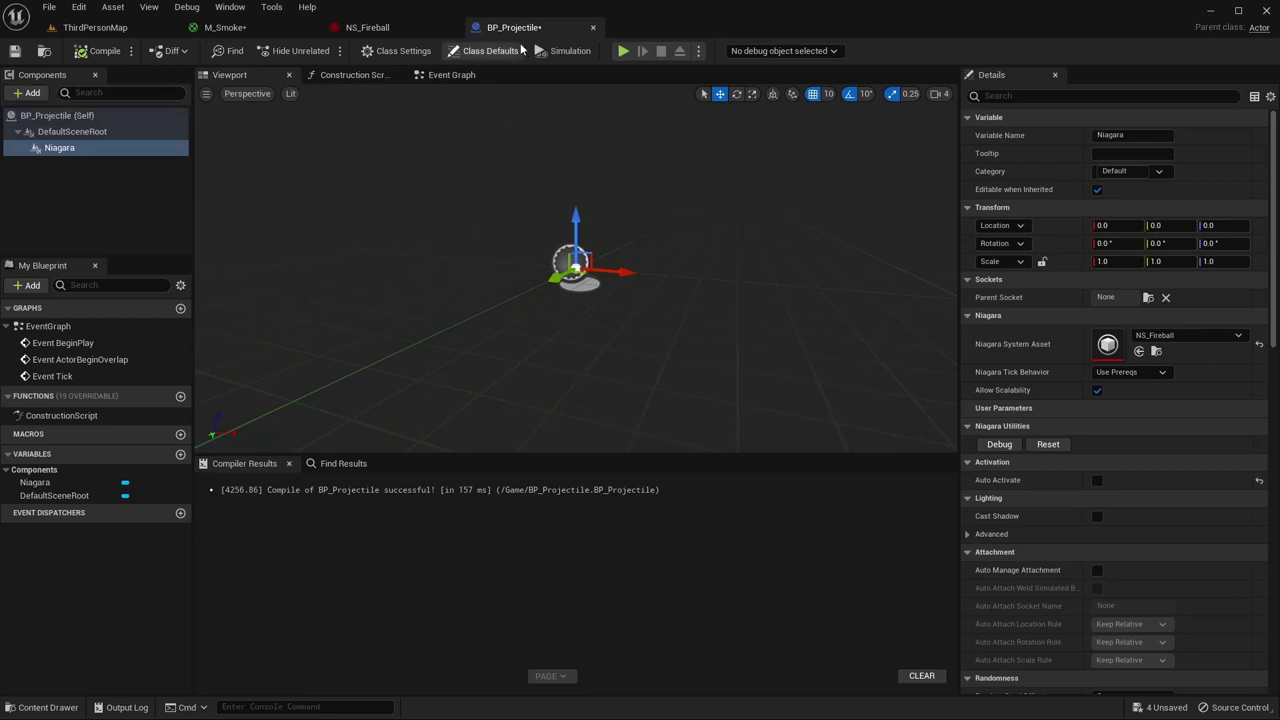
click(33, 93)
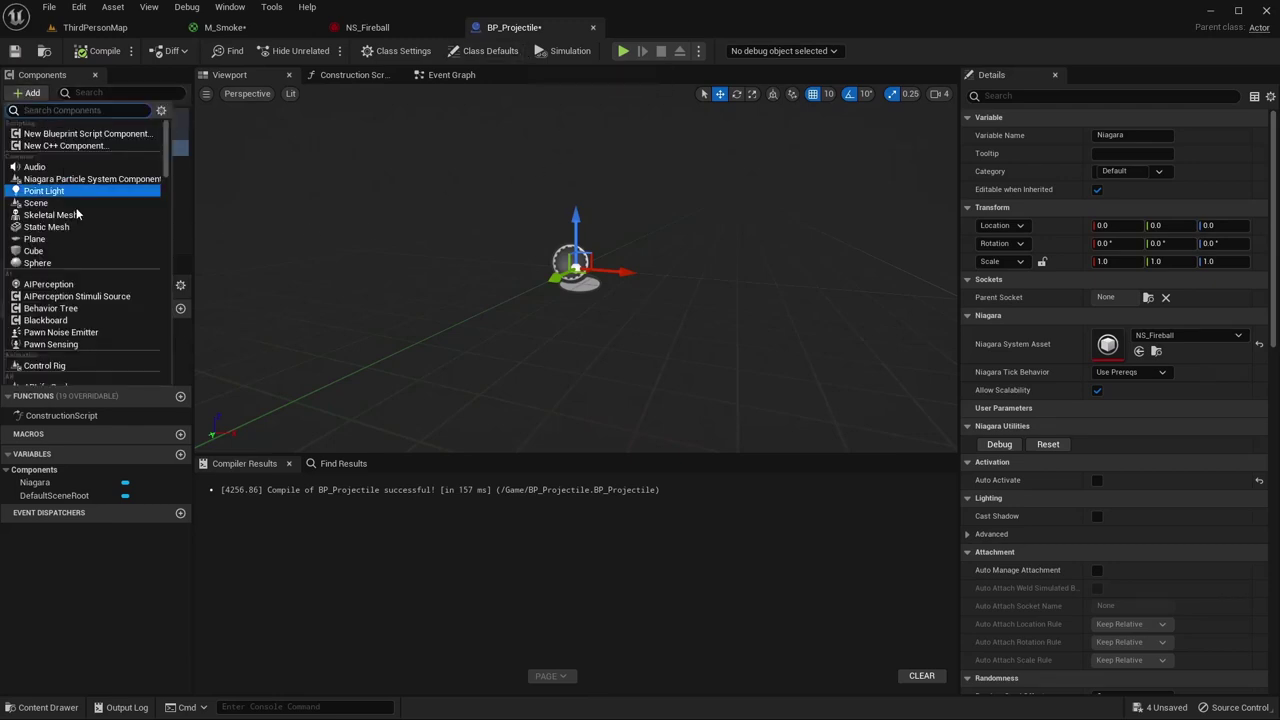
text(projecti)
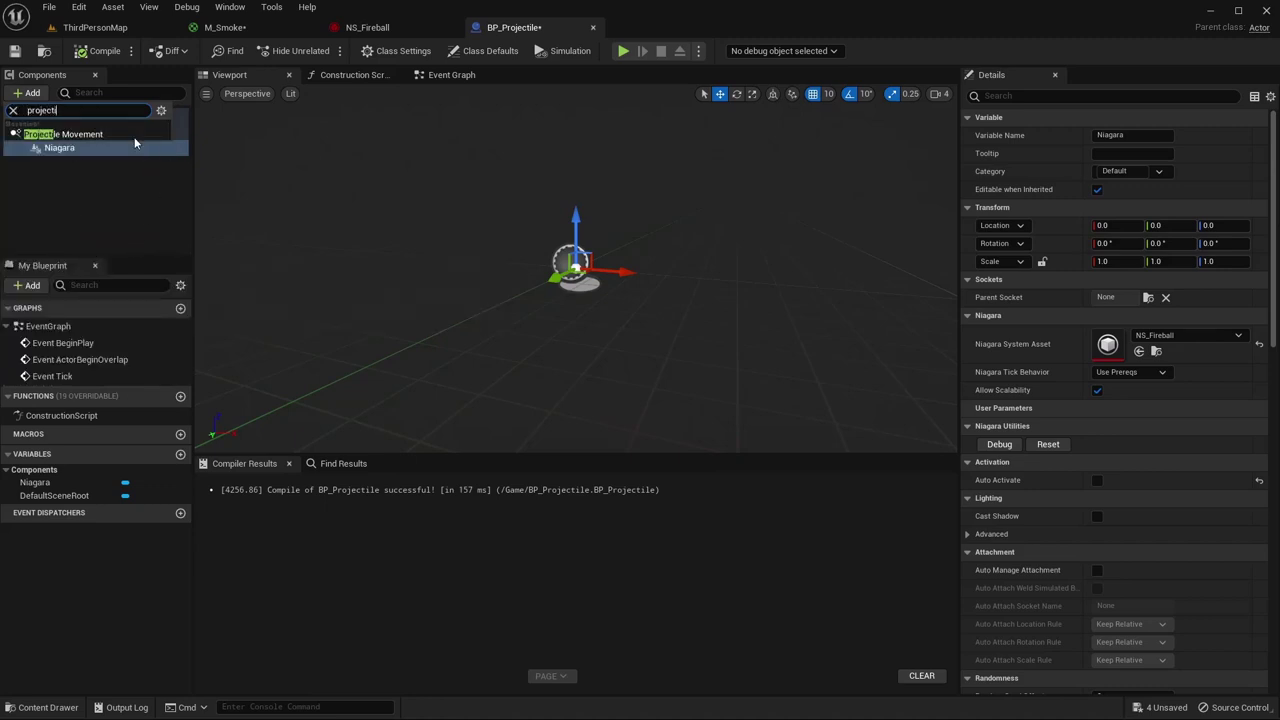
click(107, 133)
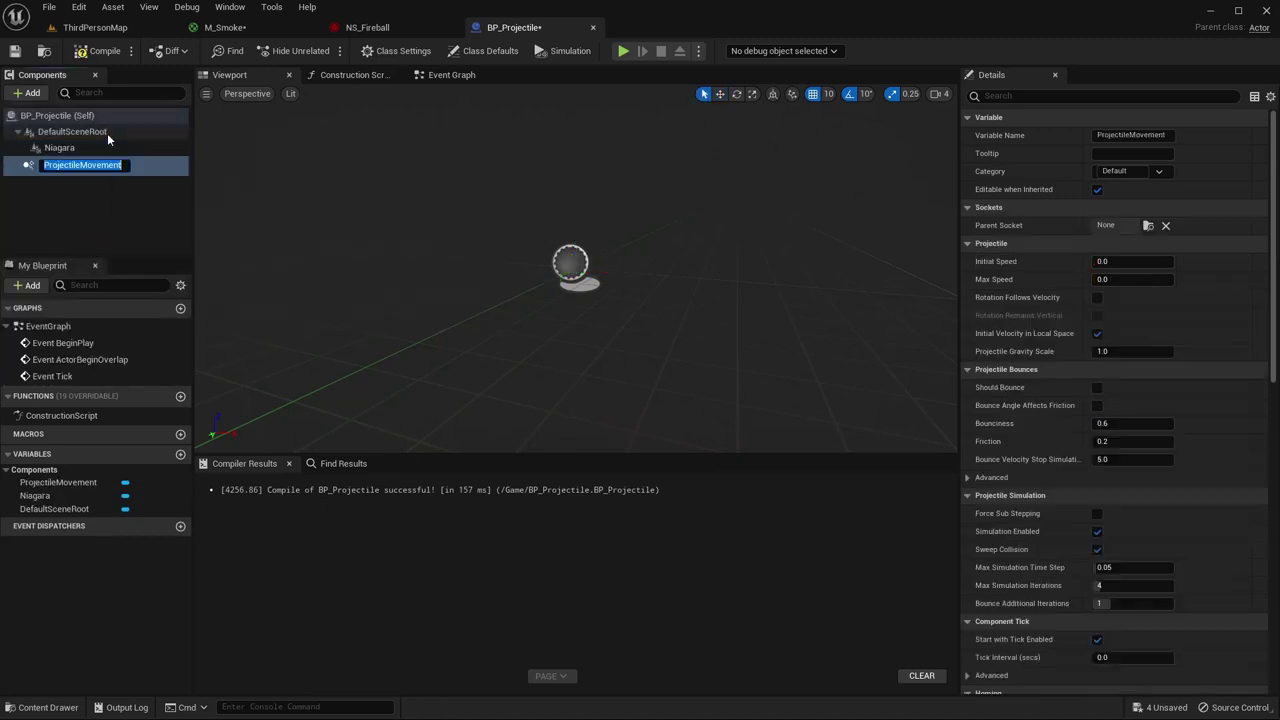
click(95, 50)
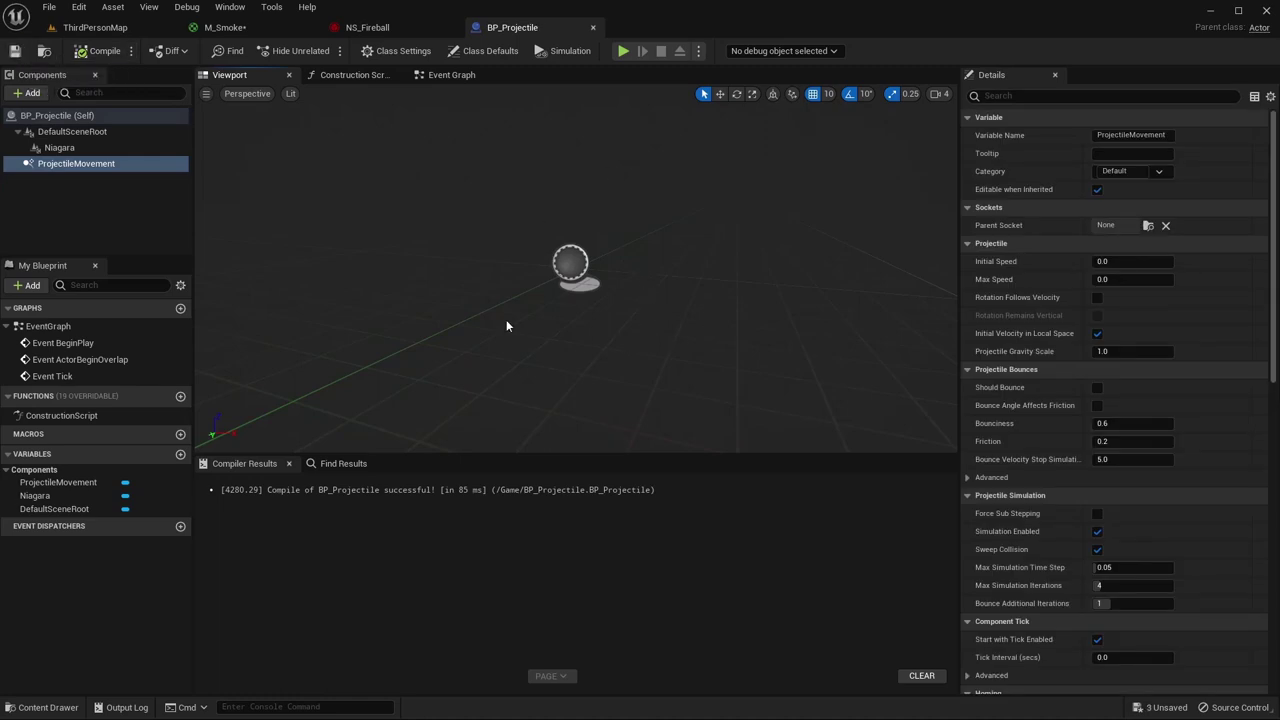
- Create another Actor Blueprint in the Content folder and name it BP_Shooter
click(95, 28)
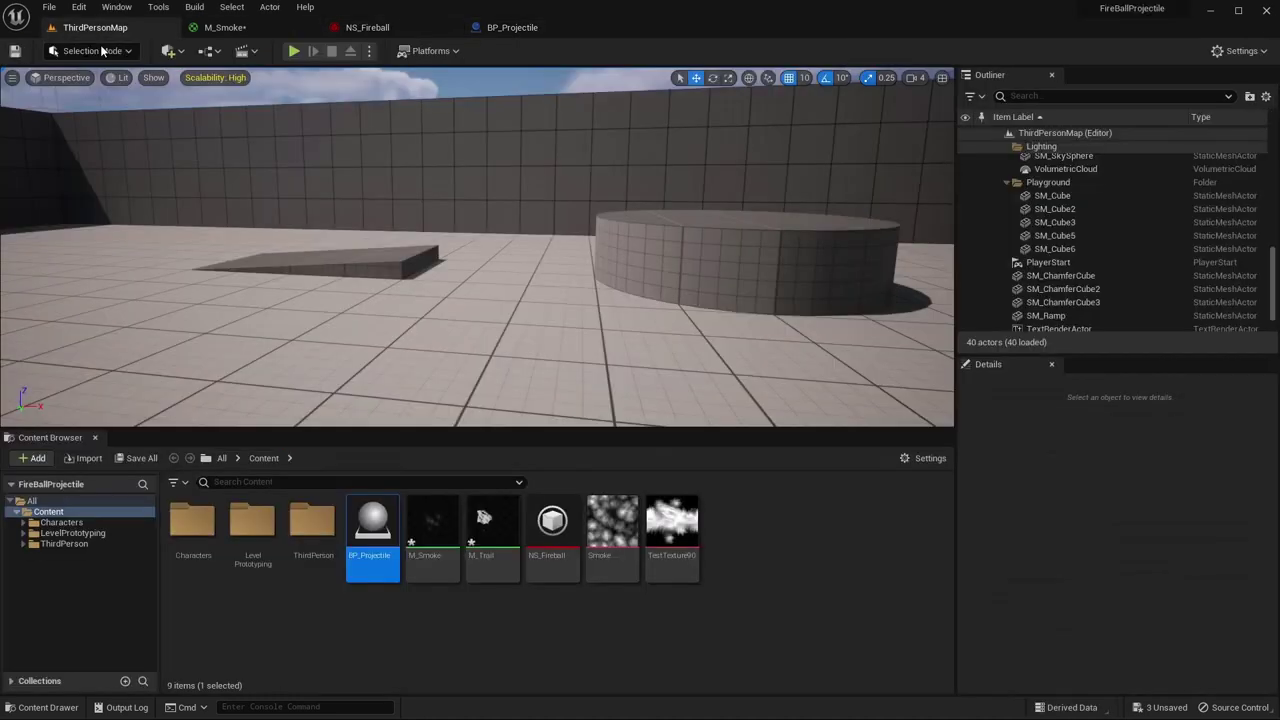
right_click(746, 538)
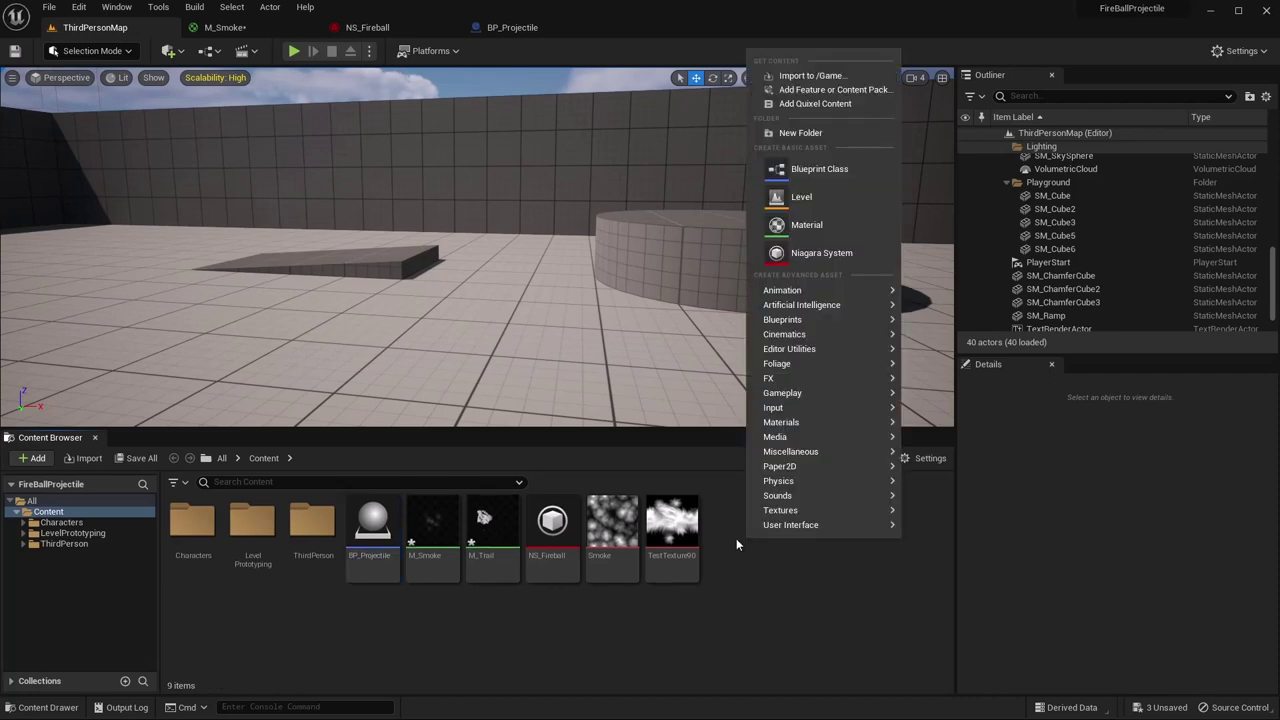
click(799, 172)
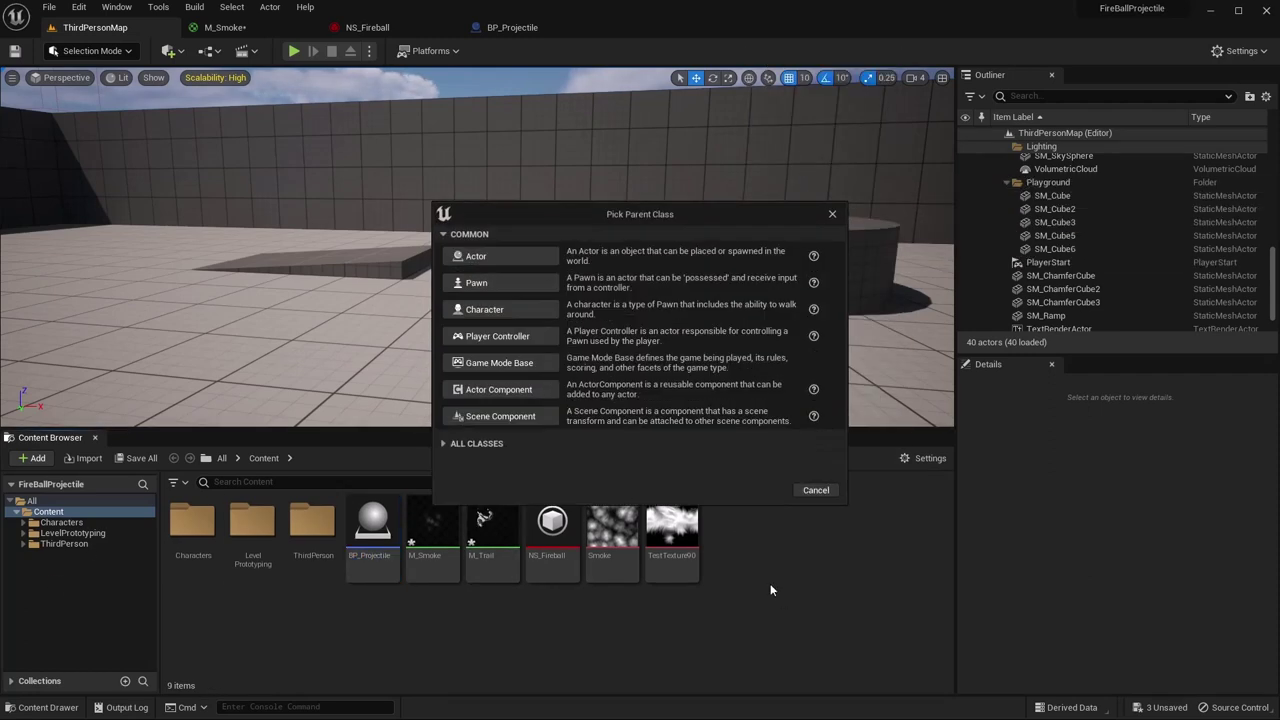
click(515, 262)
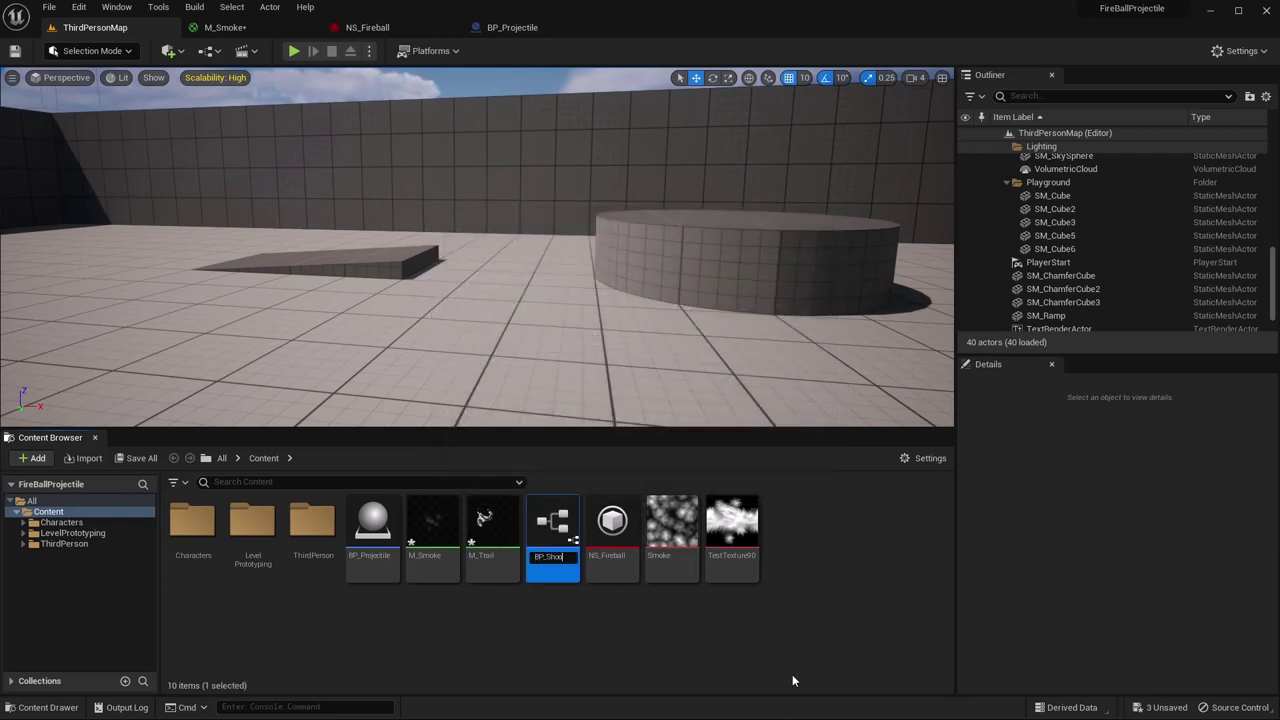
key(Return)
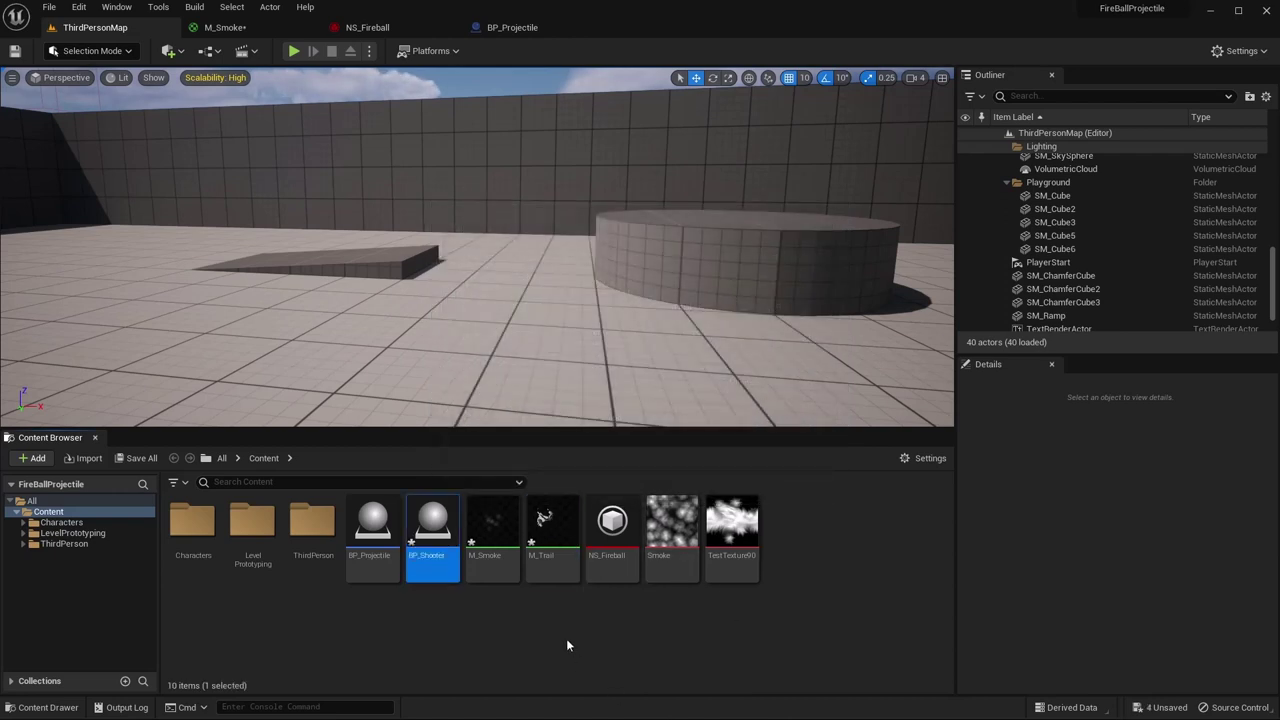
- Open and compile BP_Shooter, and delete the ActorBeginOverlap and Tick events from its Event Graph
double_click(423, 522)
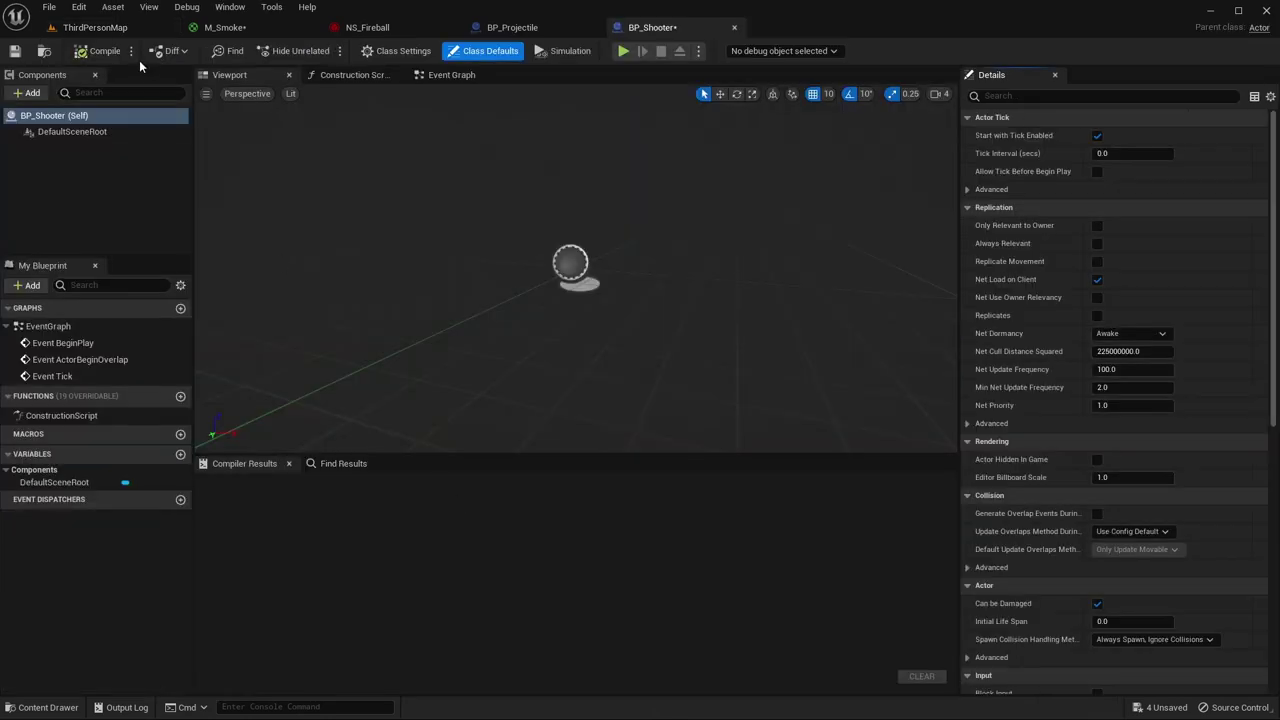
click(105, 52)
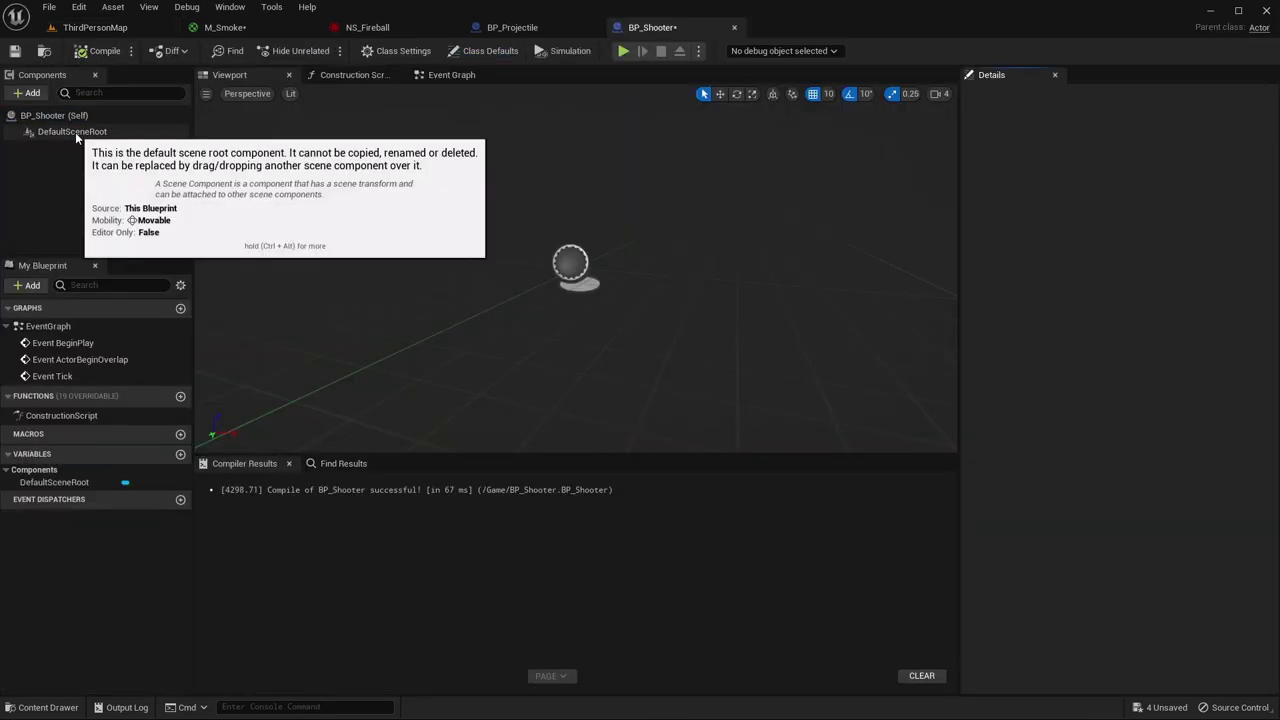
click(458, 78)
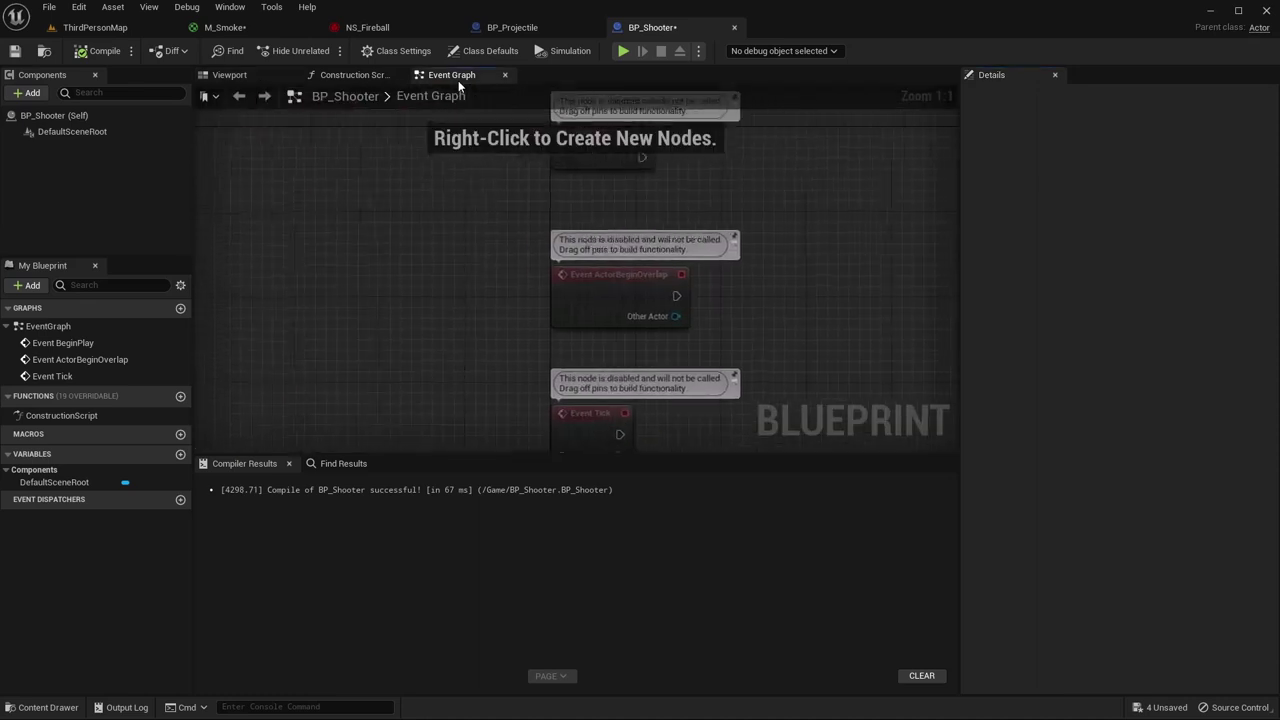
drag(313, 404, 327, 399)
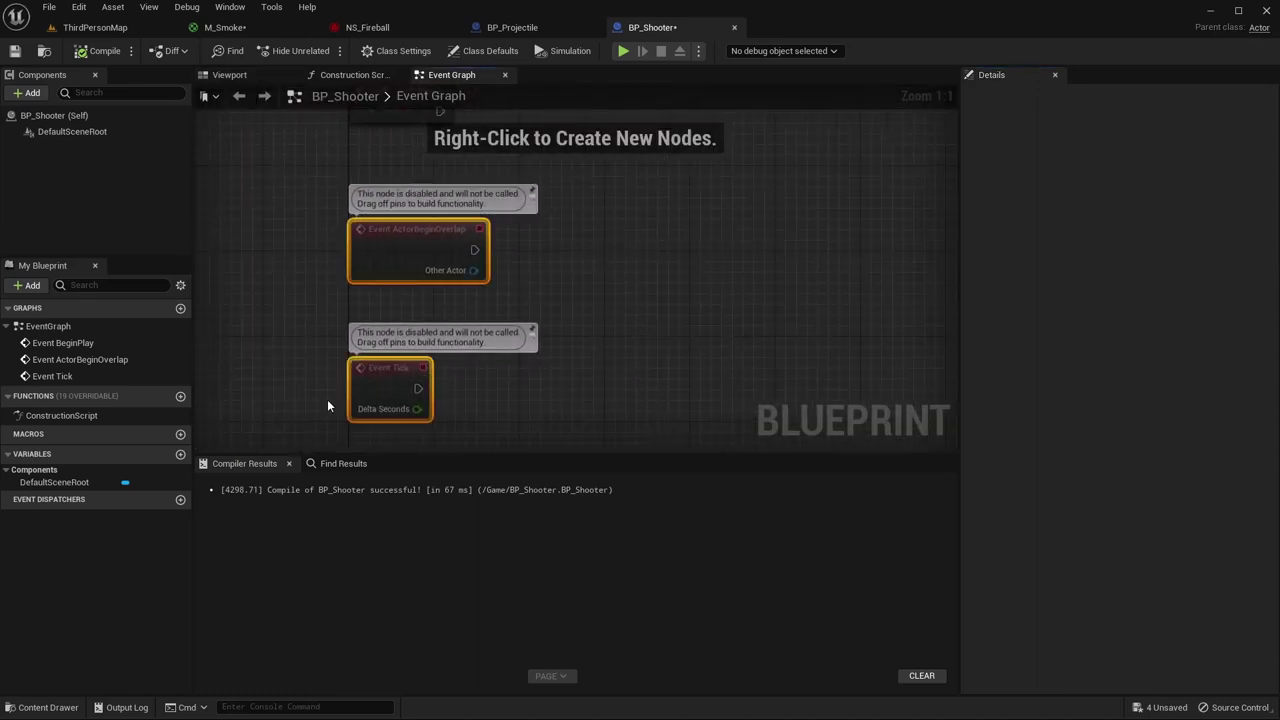
key(Delete)
- Add a Spawn Actor from Class node after Event BeginPlay and set its class to BP_Projectile
right_drag(427, 218, 368, 394)
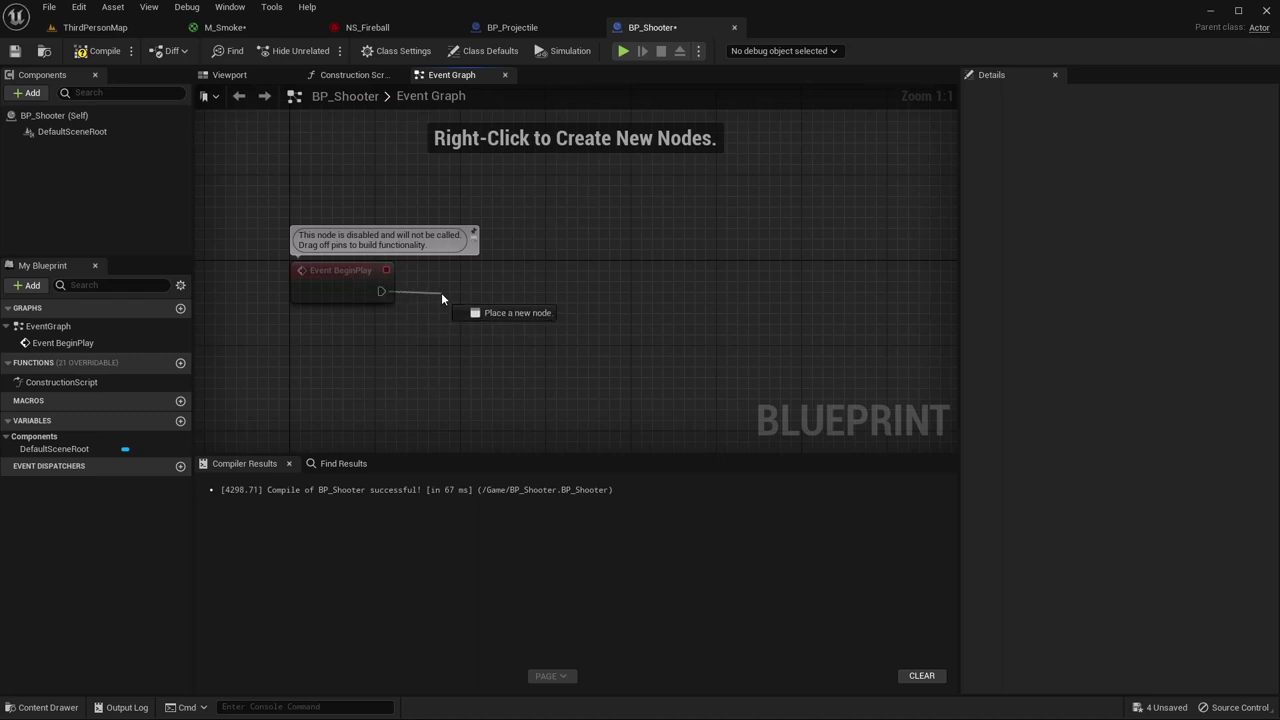
drag(441, 292, 441, 292)
text(spawn)
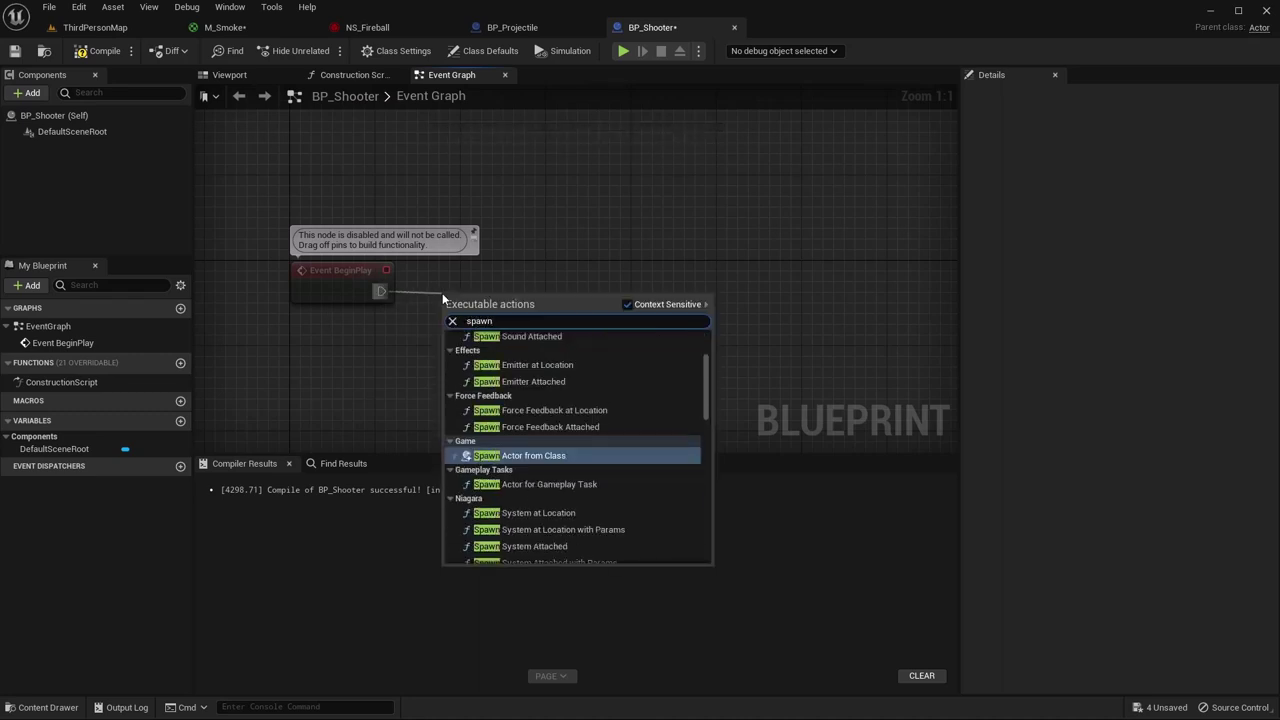
key(Return)
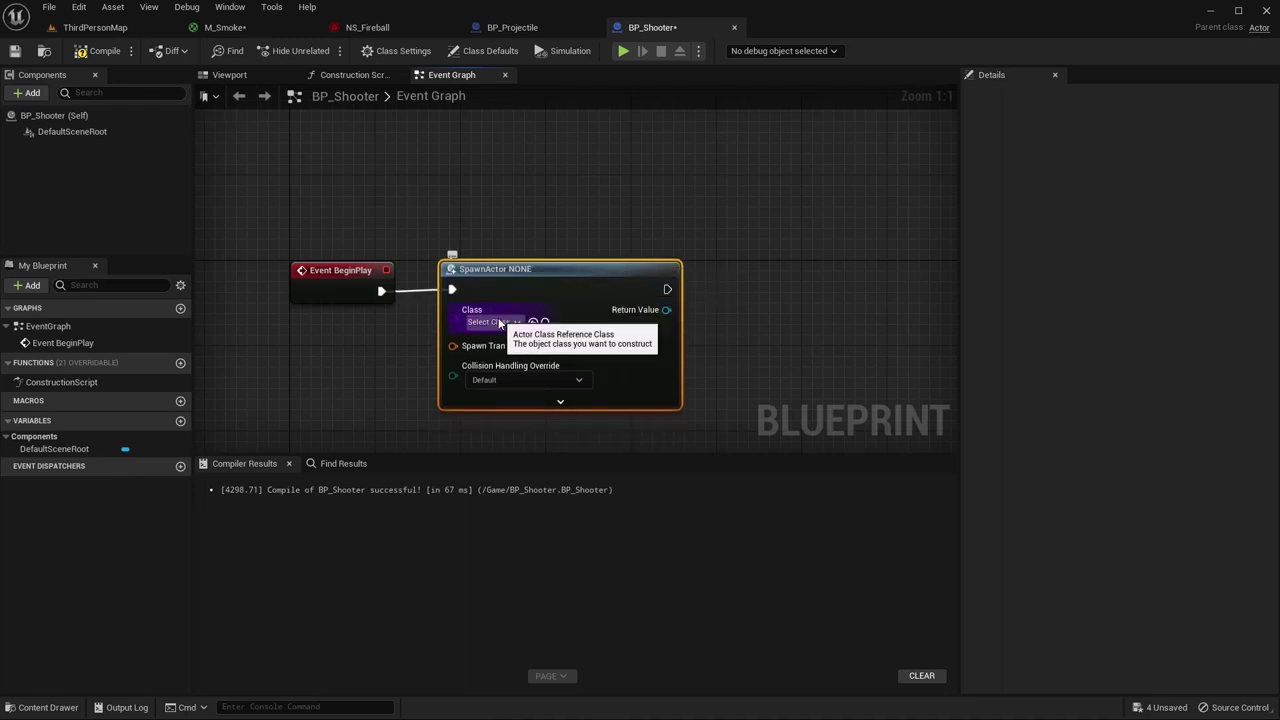
click(508, 322)
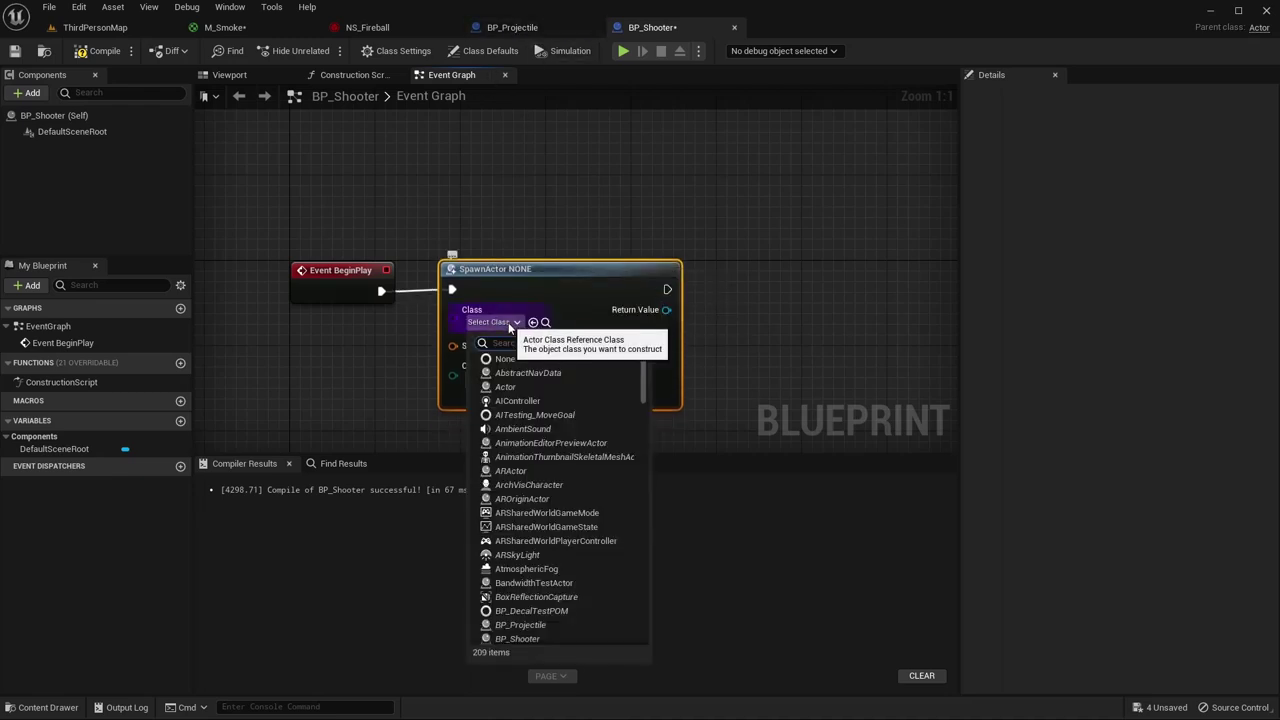
text(project)
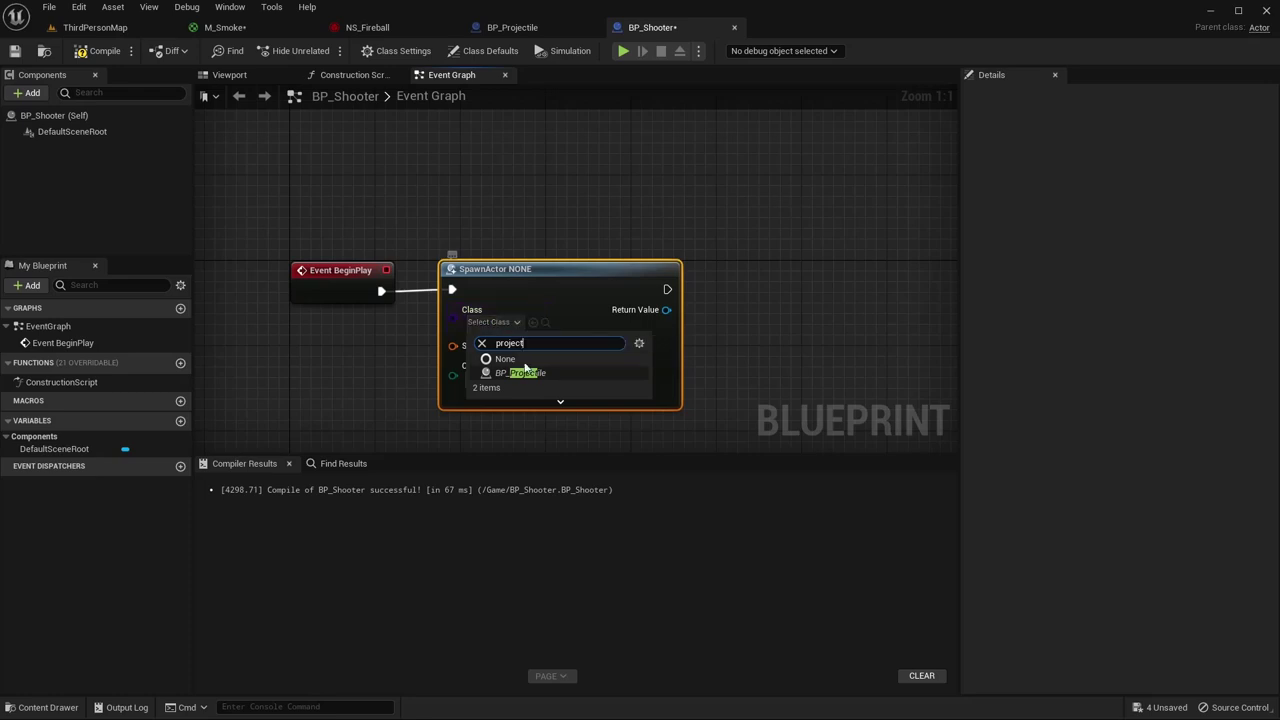
click(524, 373)
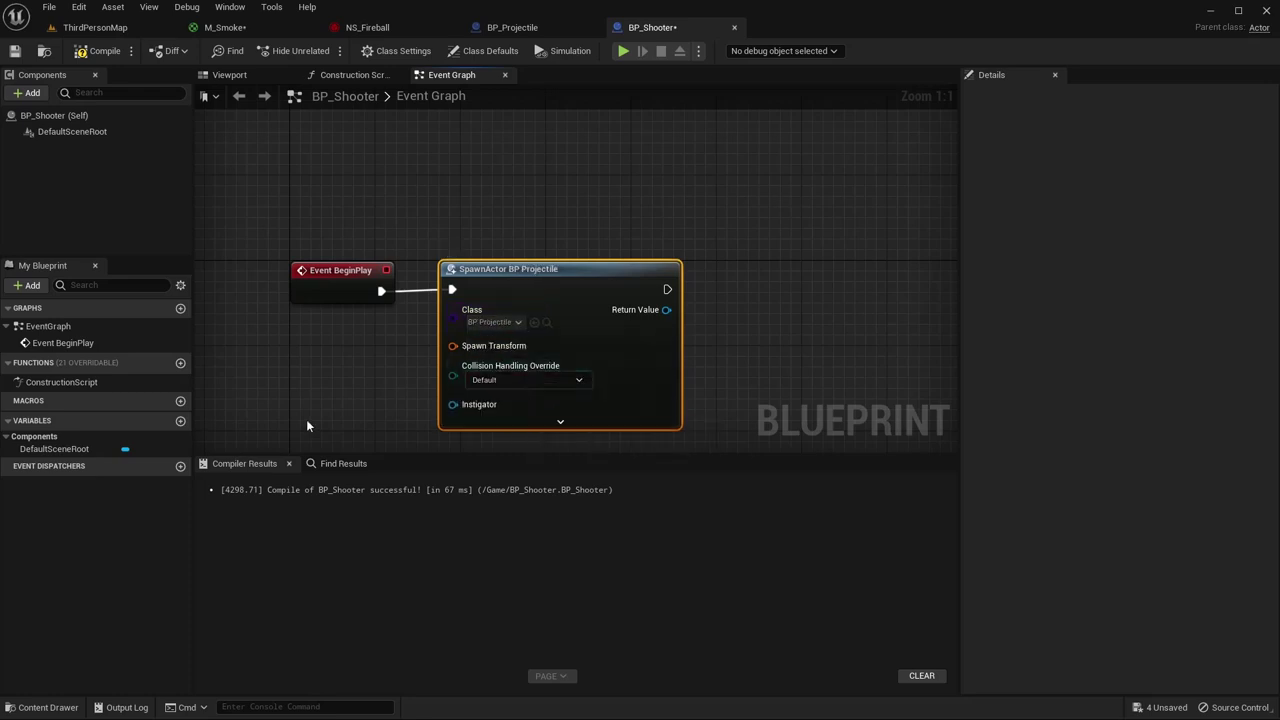
- Feed the Spawn Transform input with a Get World Transform node taken from a DefaultSceneRoot reference
click(70, 135)
drag(71, 140, 212, 312)
right_drag(212, 312, 362, 287)
drag(361, 286, 310, 279)
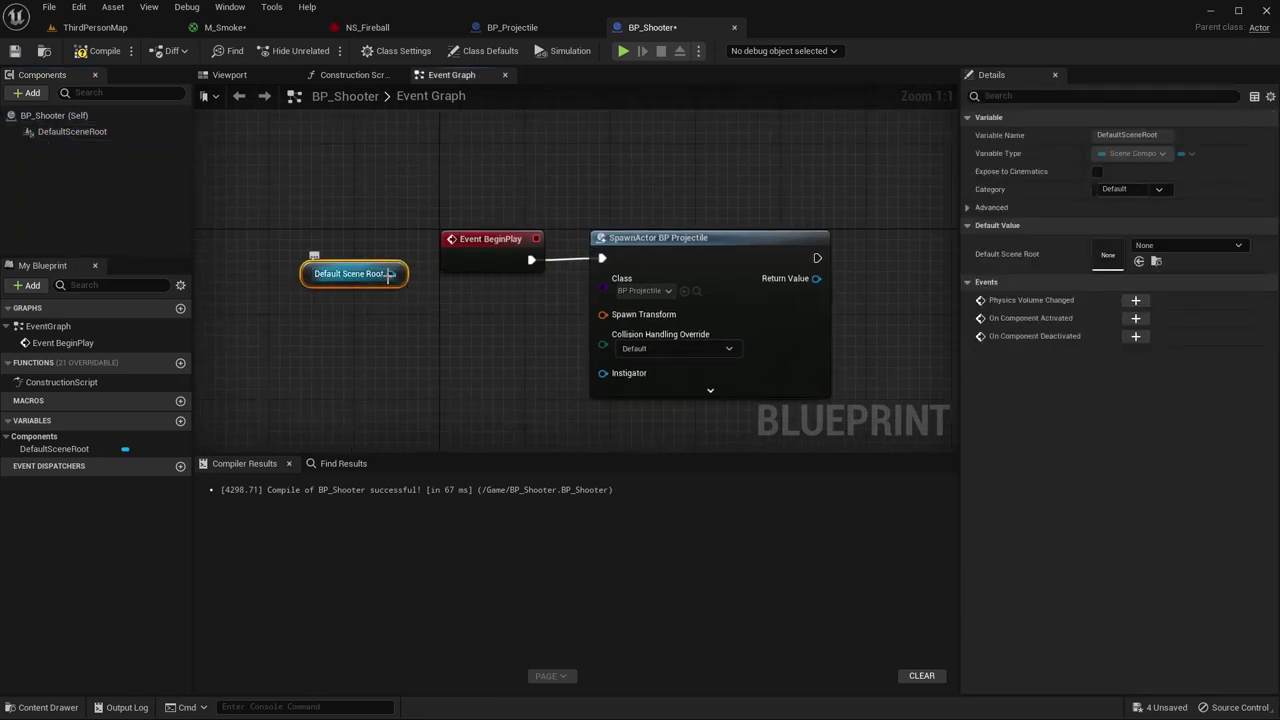
drag(392, 274, 405, 340)
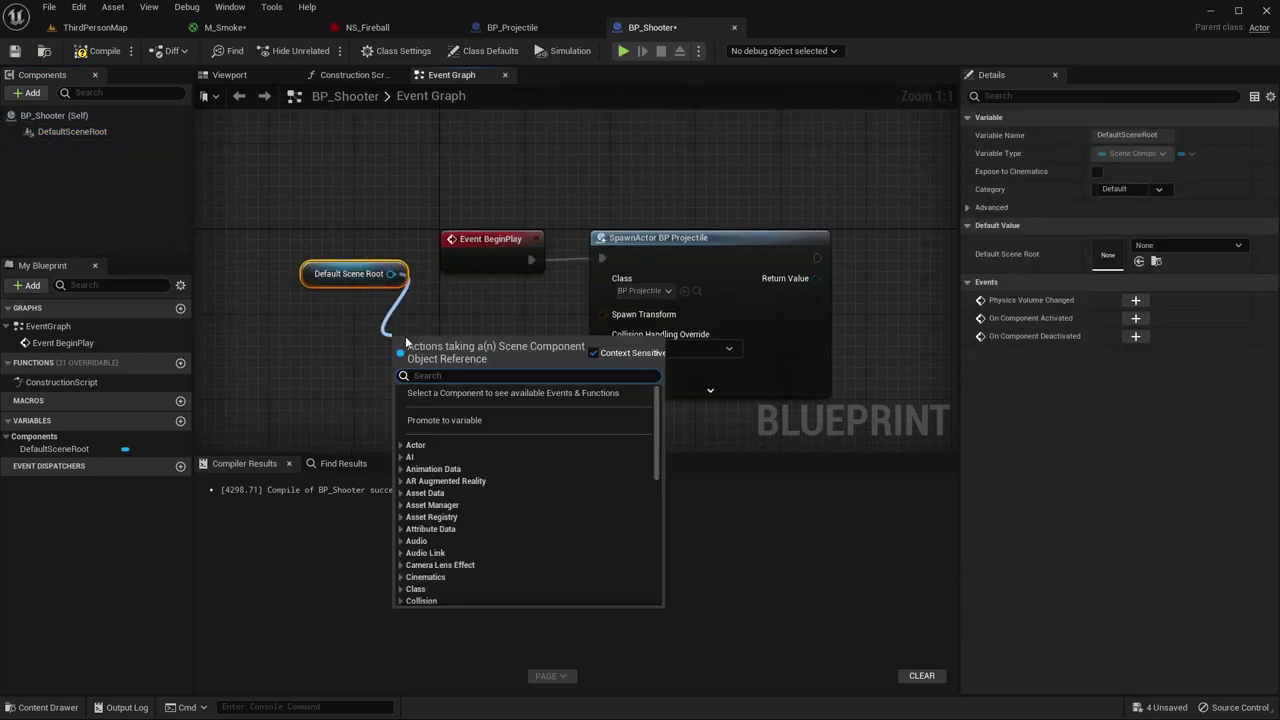
text(get world tran)
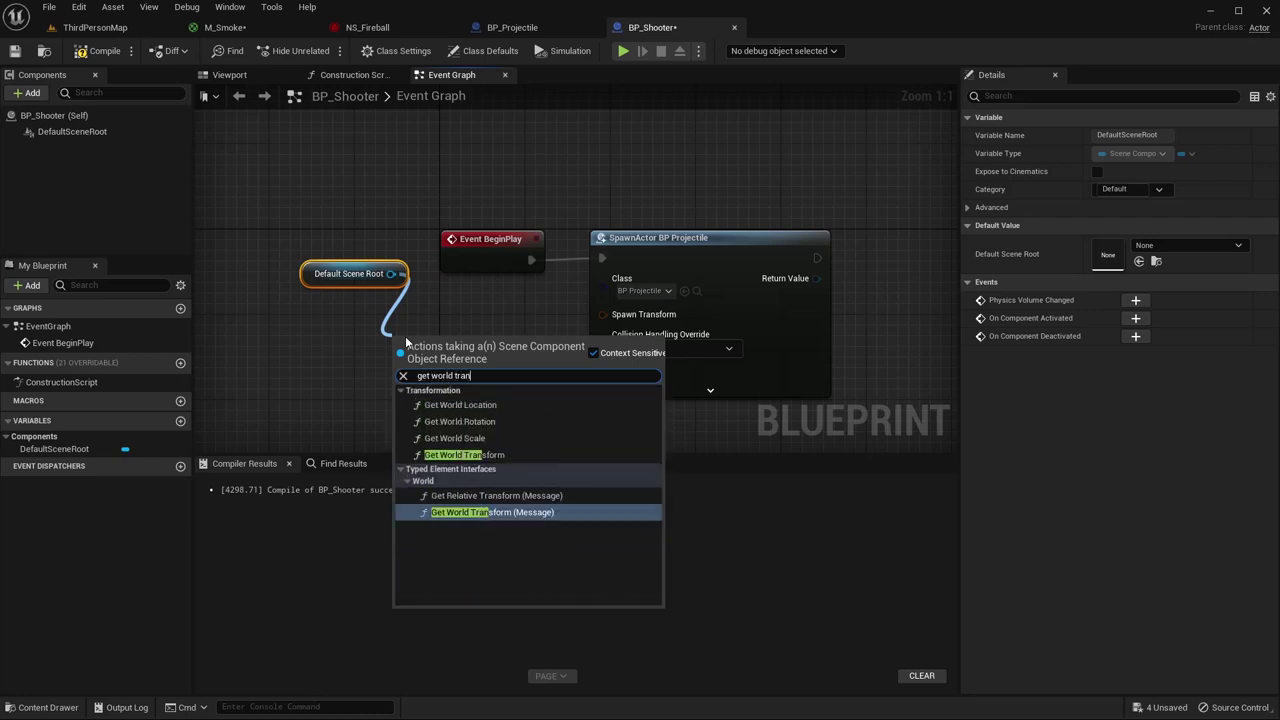
text(s)
key(Return)
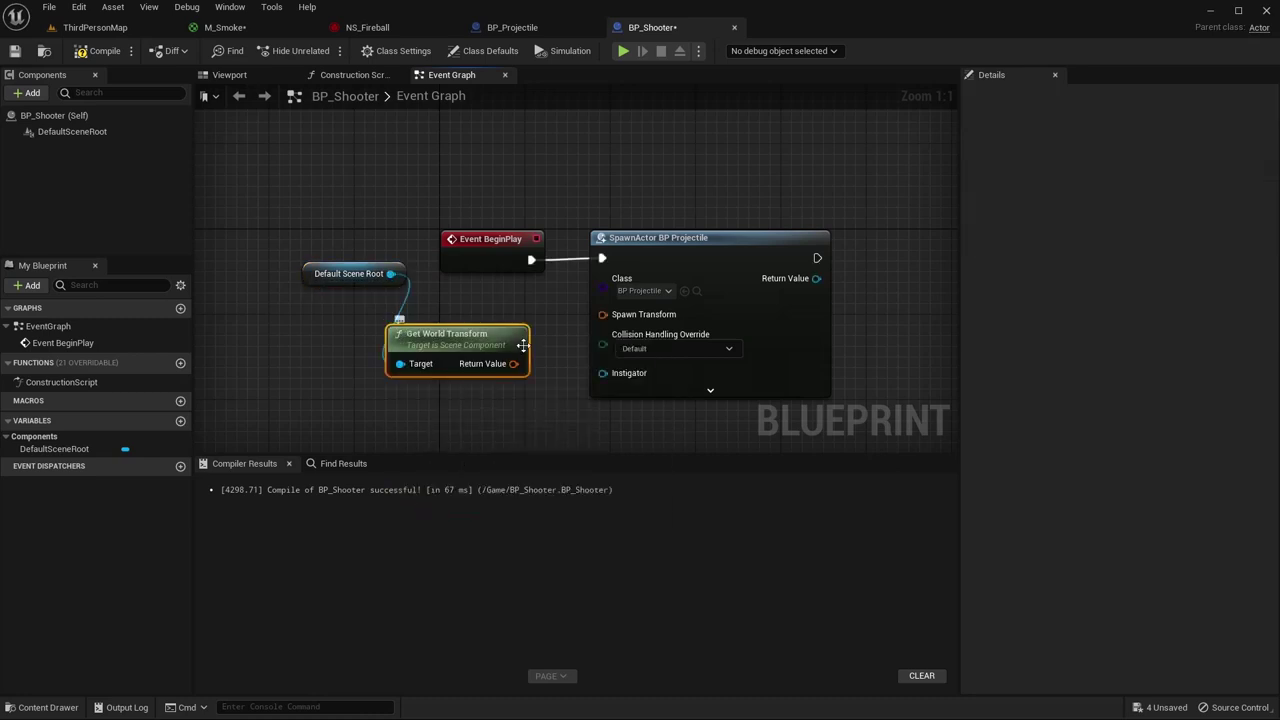
drag(513, 363, 582, 313)
- Get the Niagara component from the spawned projectile's Return Value
right_drag(869, 284, 469, 294)
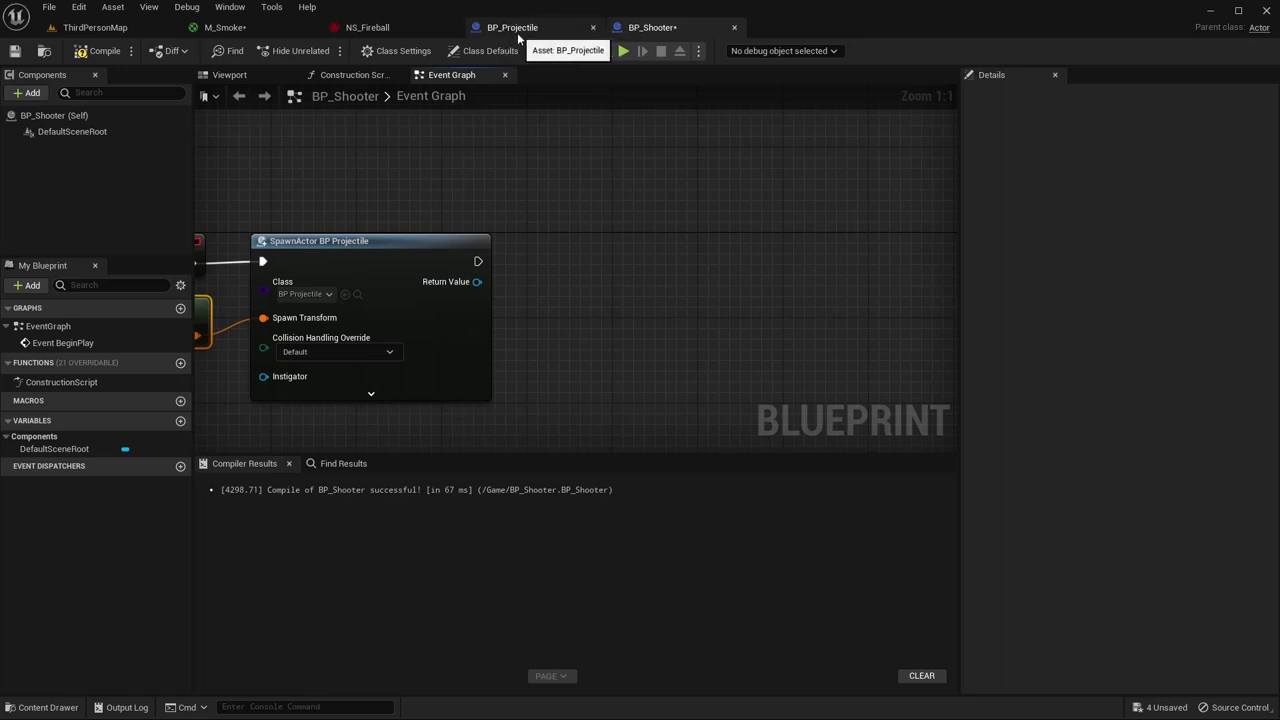
drag(477, 281, 514, 283)
drag(543, 216, 545, 209)
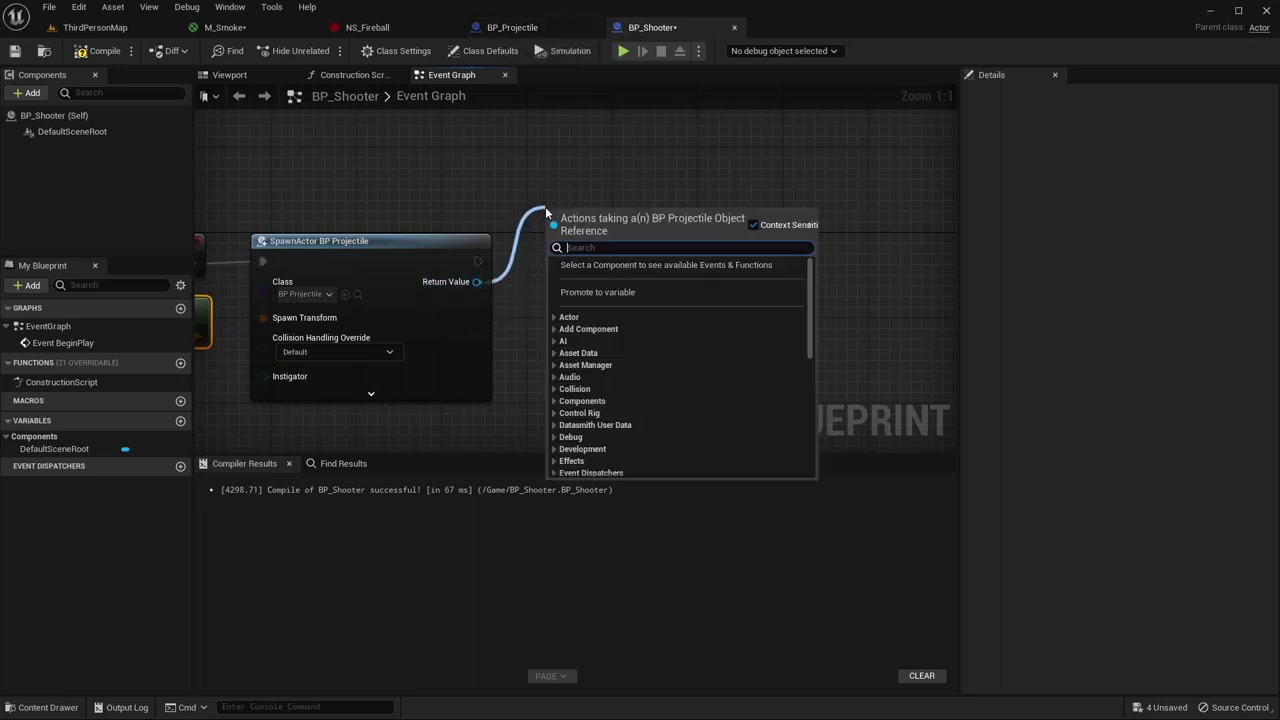
text(niagara)
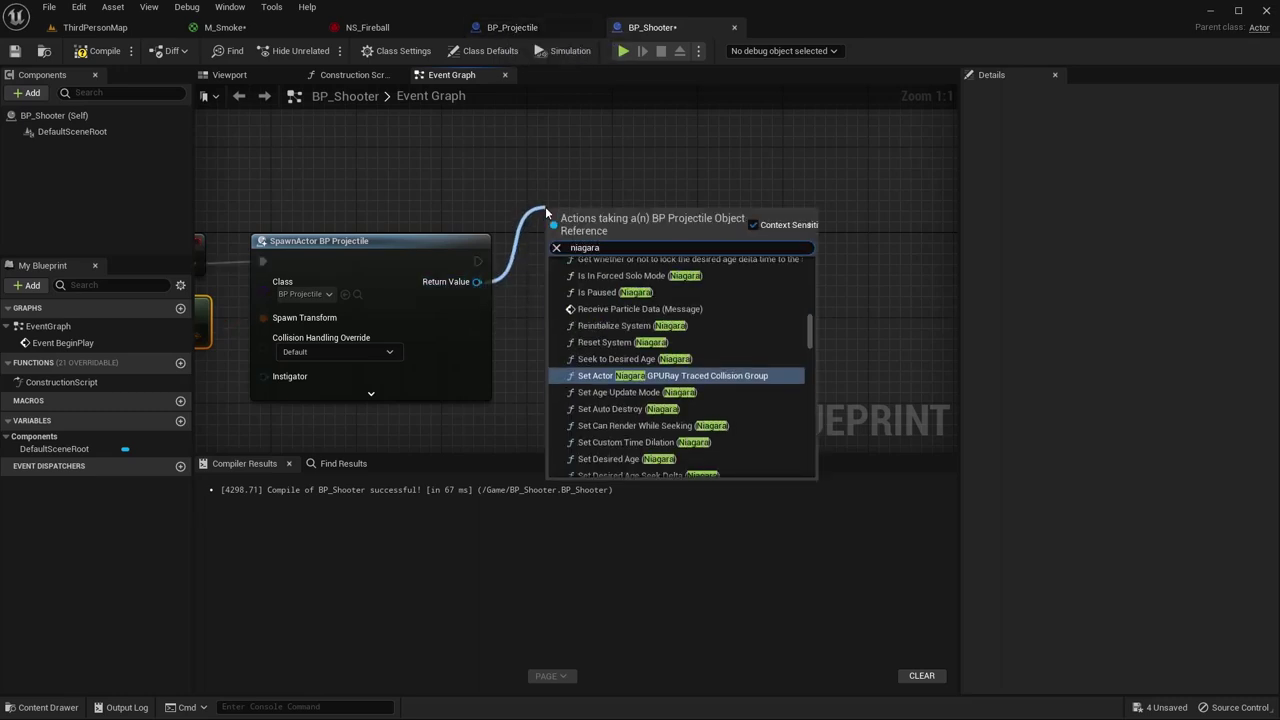
drag(818, 333, 812, 465)
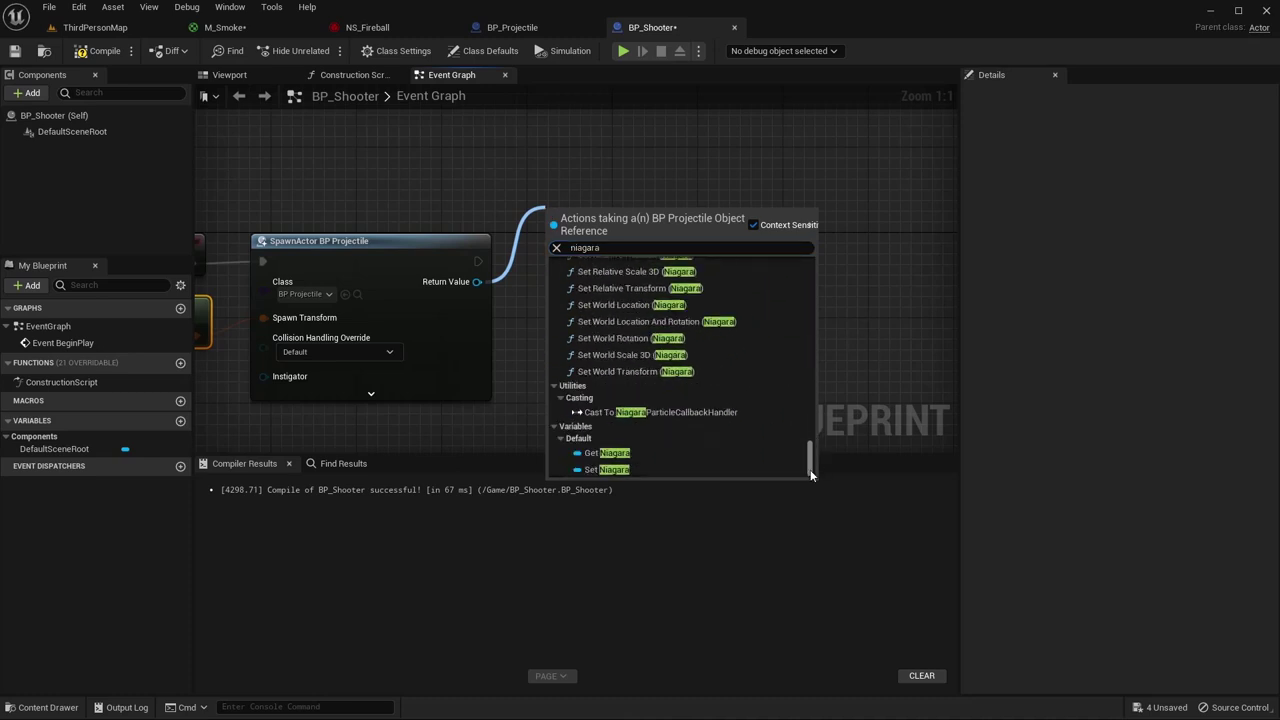
click(609, 453)
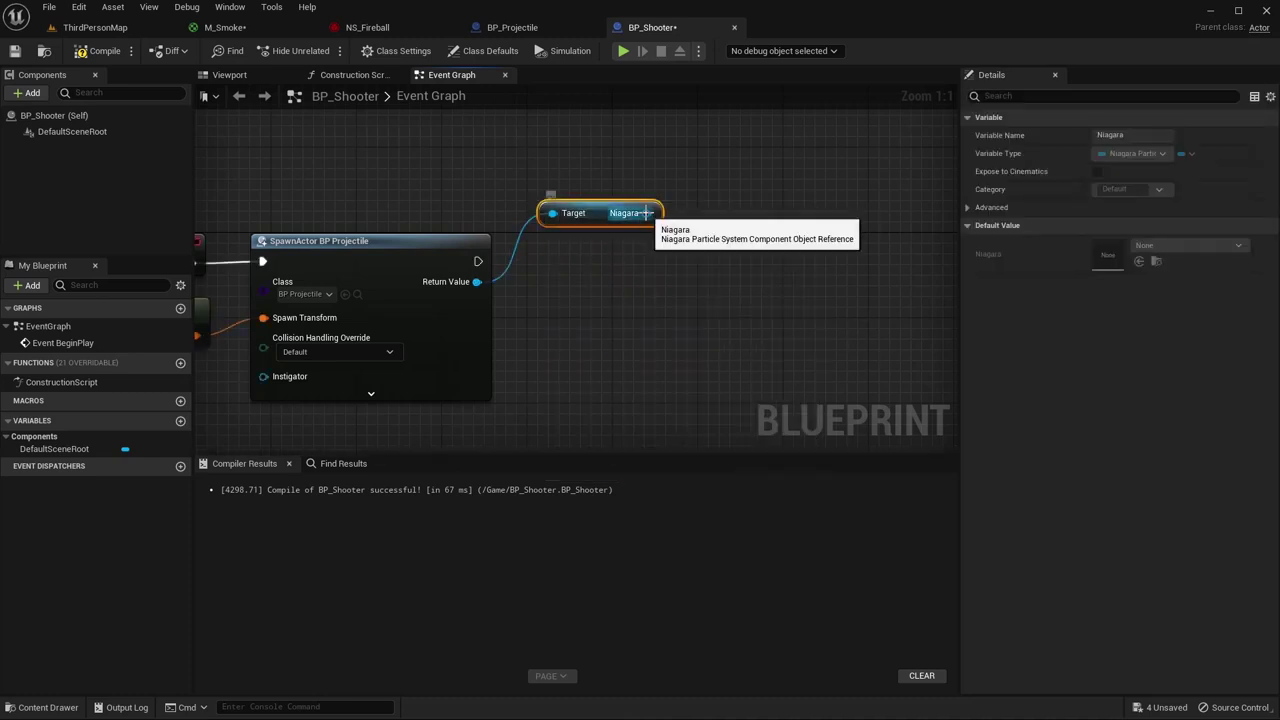
- Add a Set Active node for the Niagara component, executed after the spawn node, with New Active and Reset enabled
drag(646, 213, 657, 266)
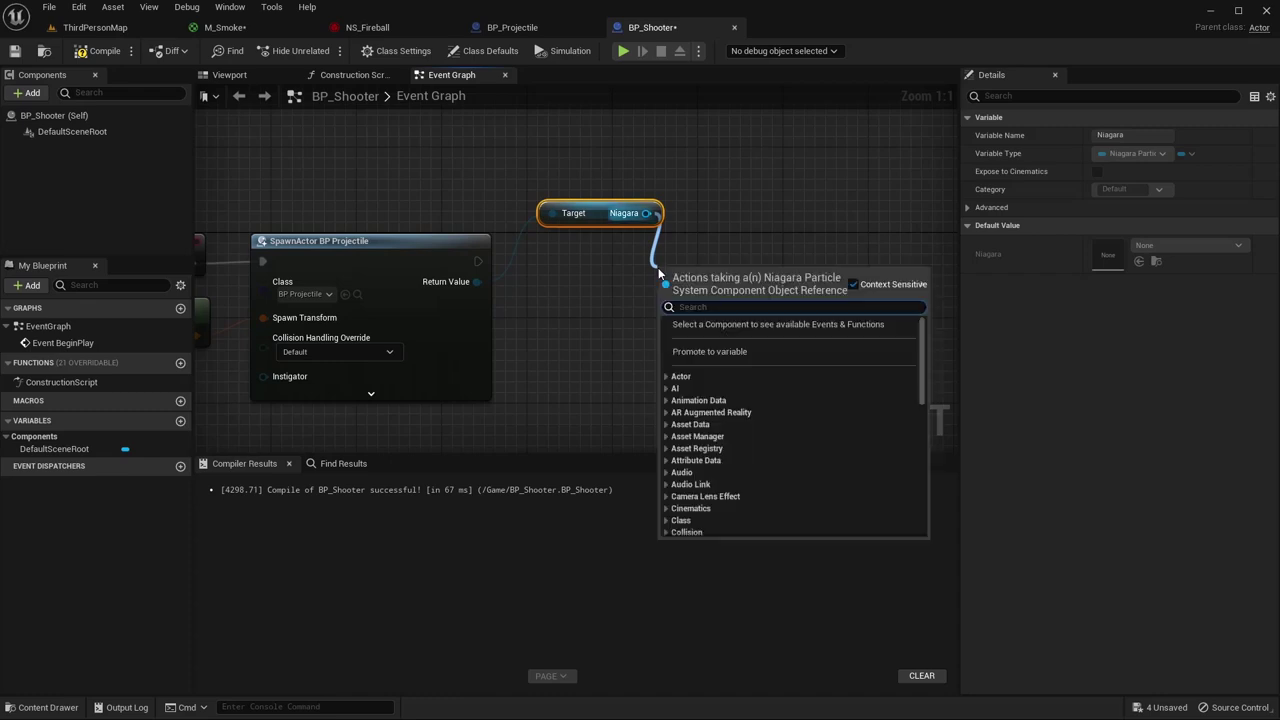
text(set active)
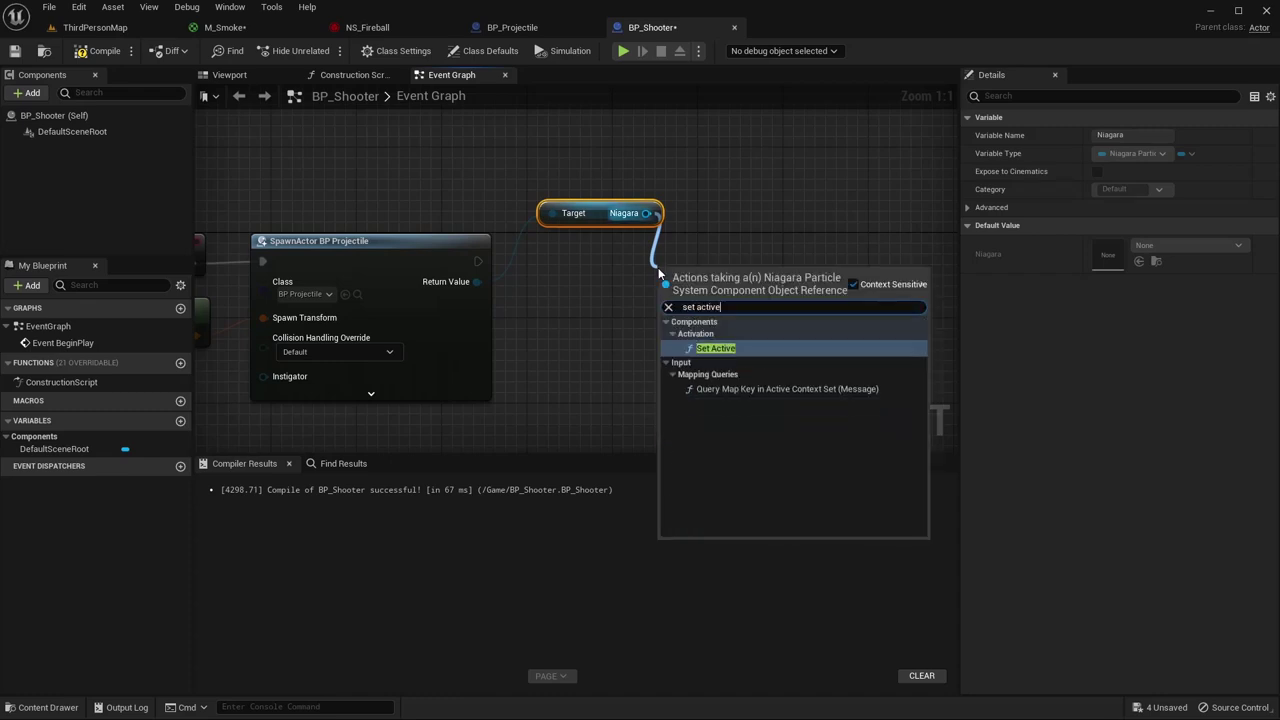
key(Return)
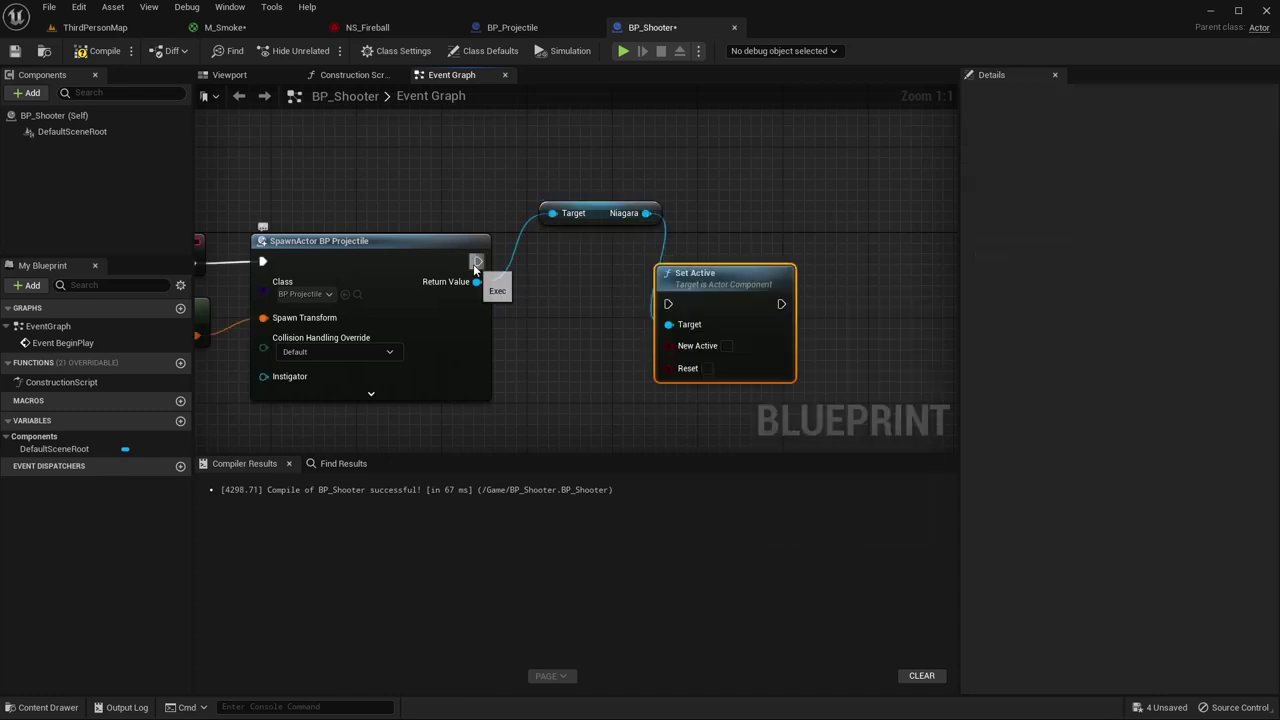
drag(700, 275, 689, 232)
click(597, 219)
drag(597, 219, 565, 208)
click(716, 302)
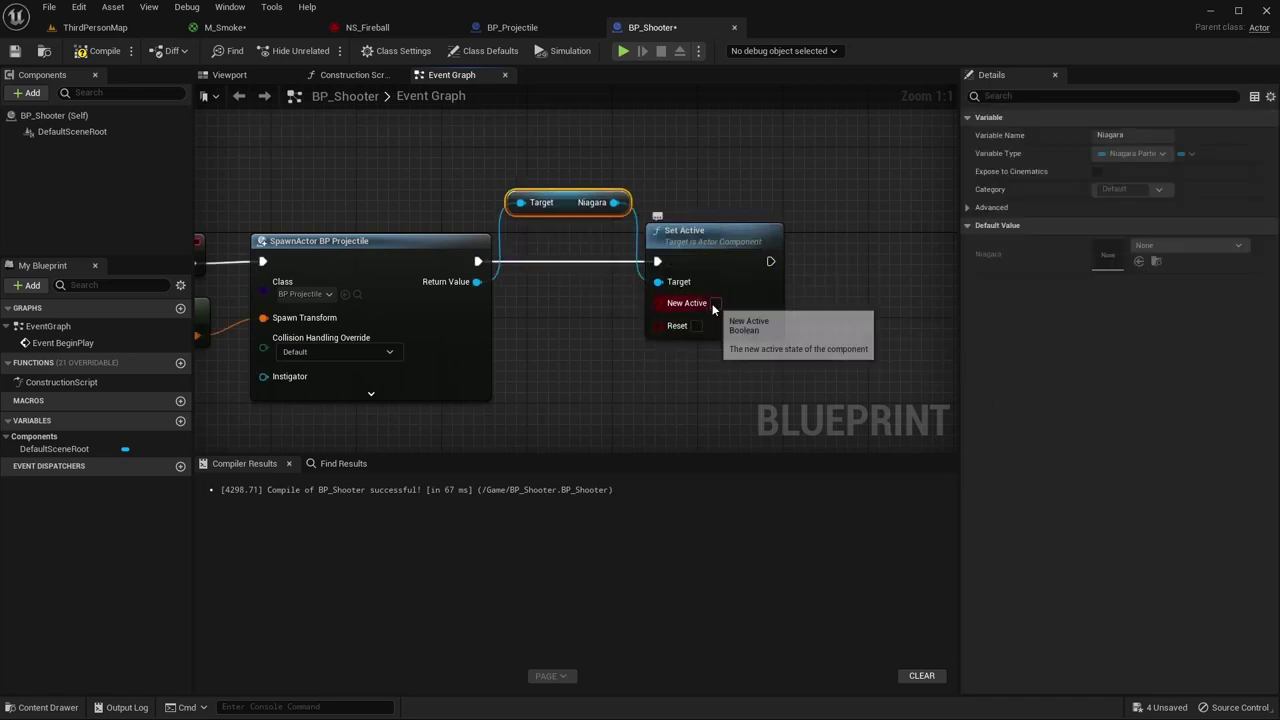
click(696, 325)
right_drag(671, 377, 713, 359)
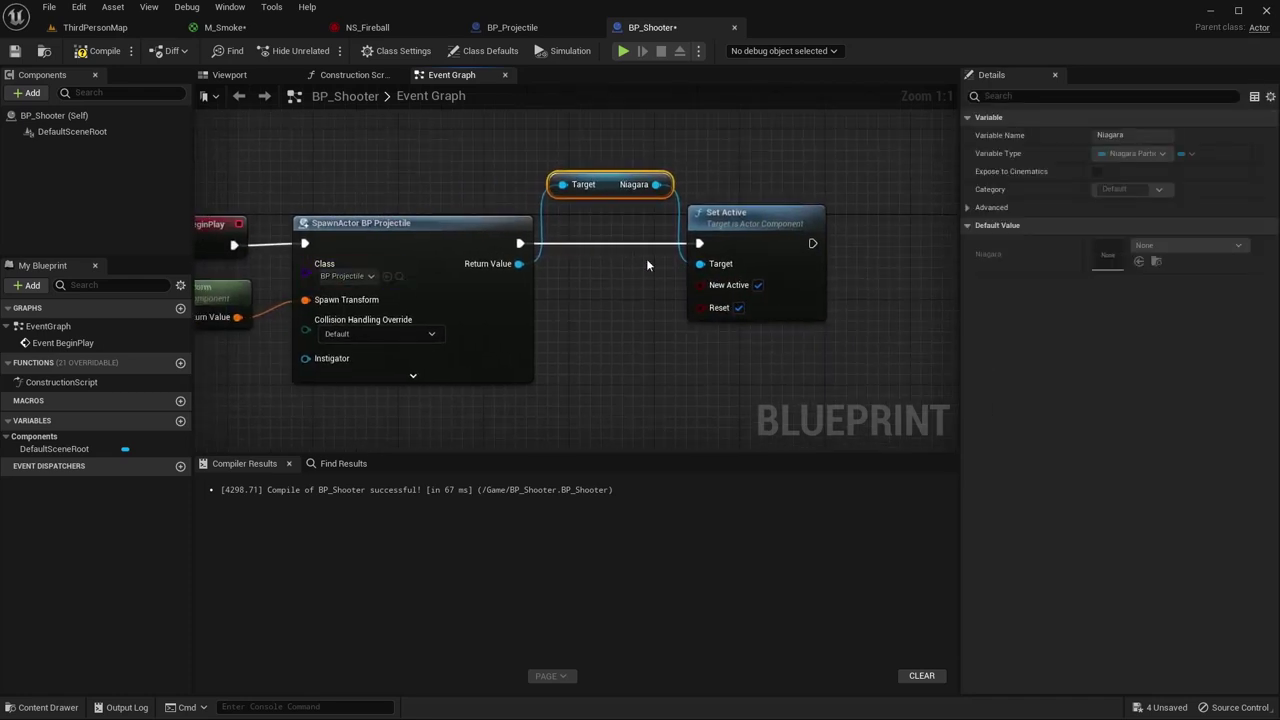
- Get the Projectile Movement component from the spawned projectile's Return Value and place its node above Set Active
right_drag(785, 311, 523, 249)
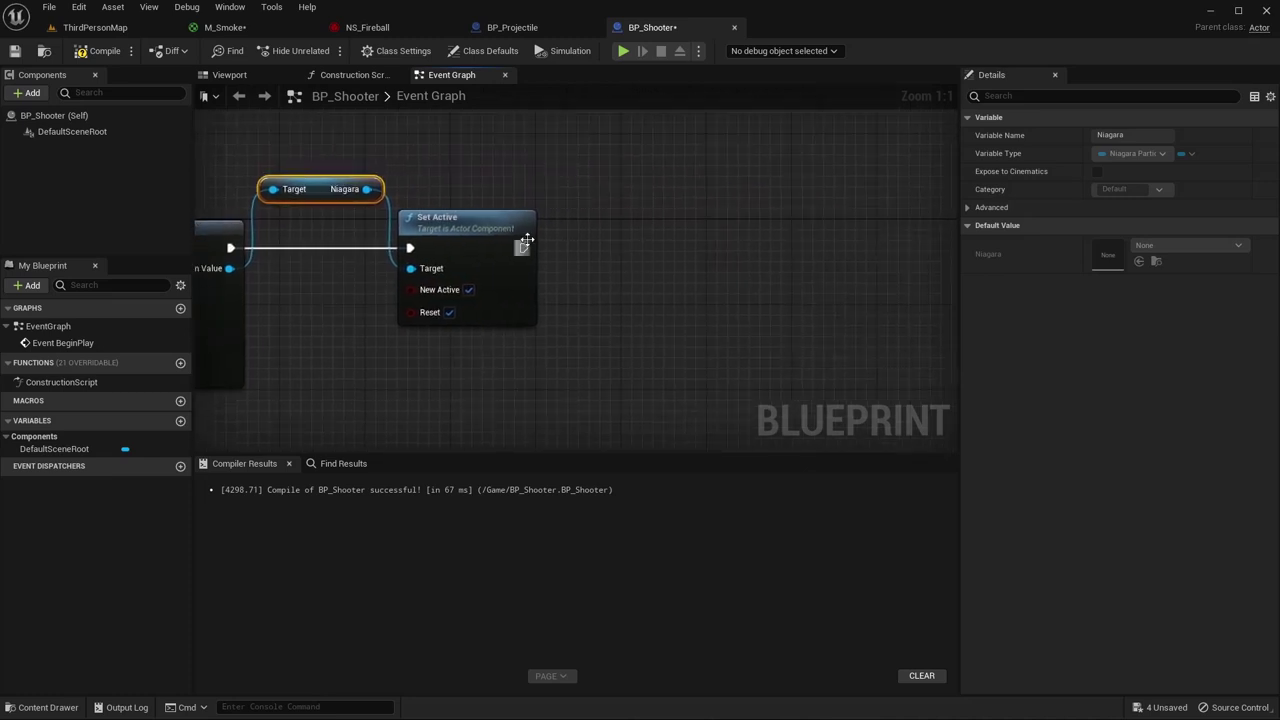
right_drag(224, 282, 333, 287)
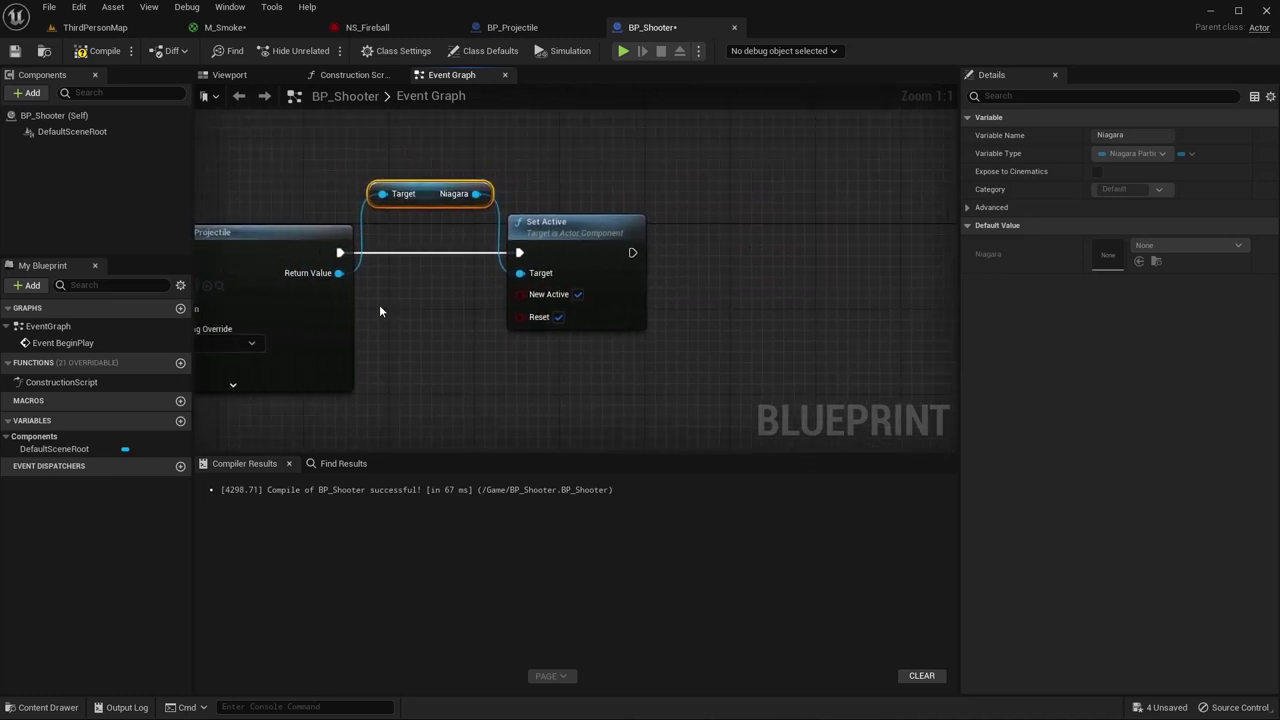
drag(338, 273, 640, 170)
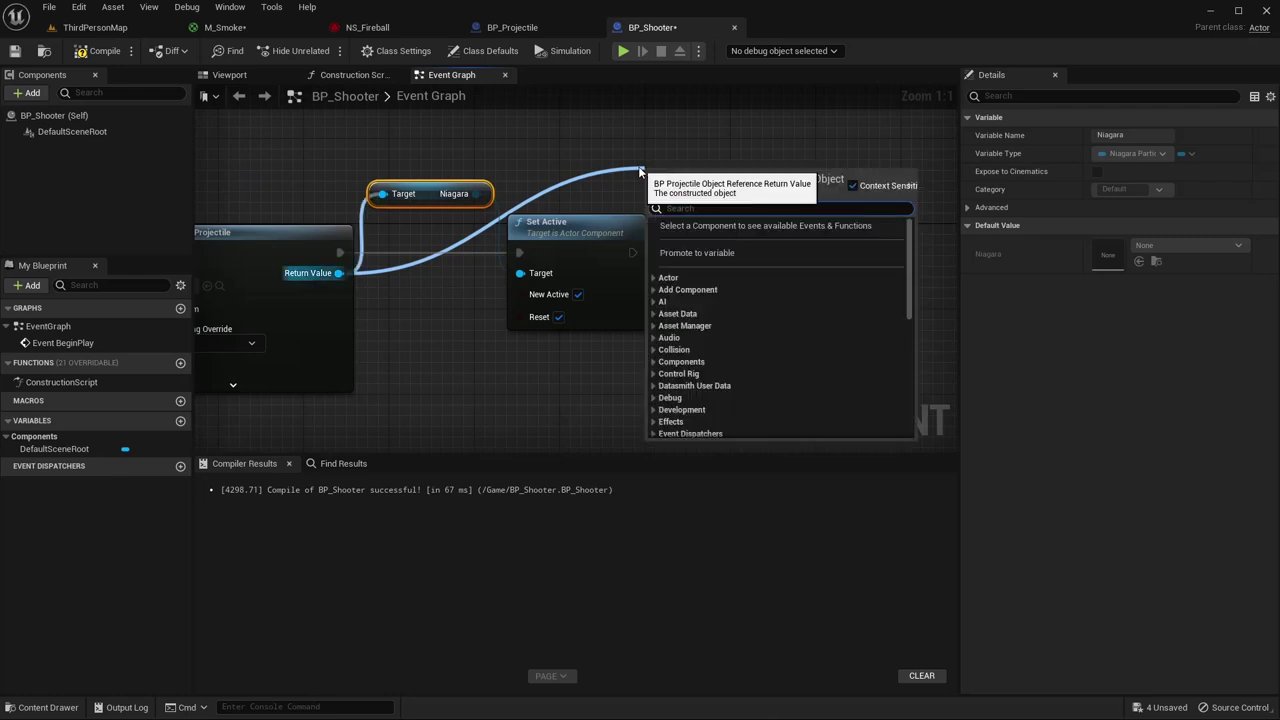
text(get projecti)
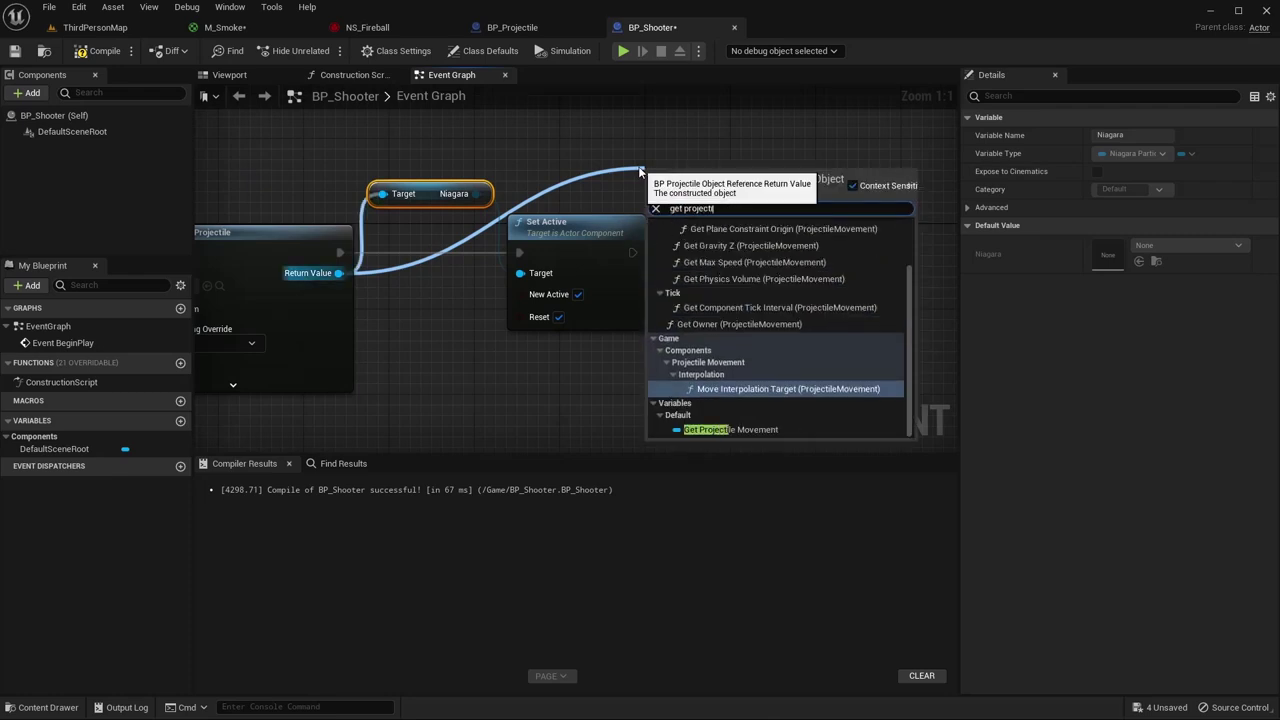
click(707, 423)
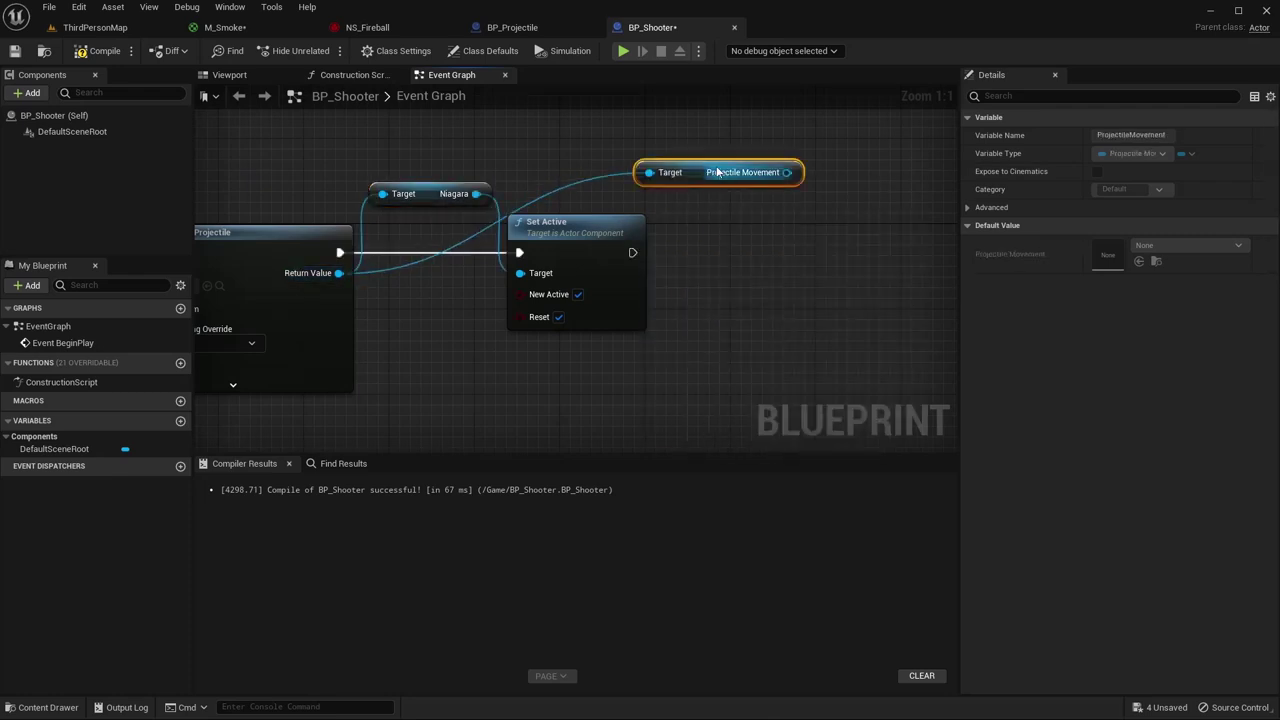
drag(717, 172, 633, 182)
right_drag(633, 182, 541, 176)
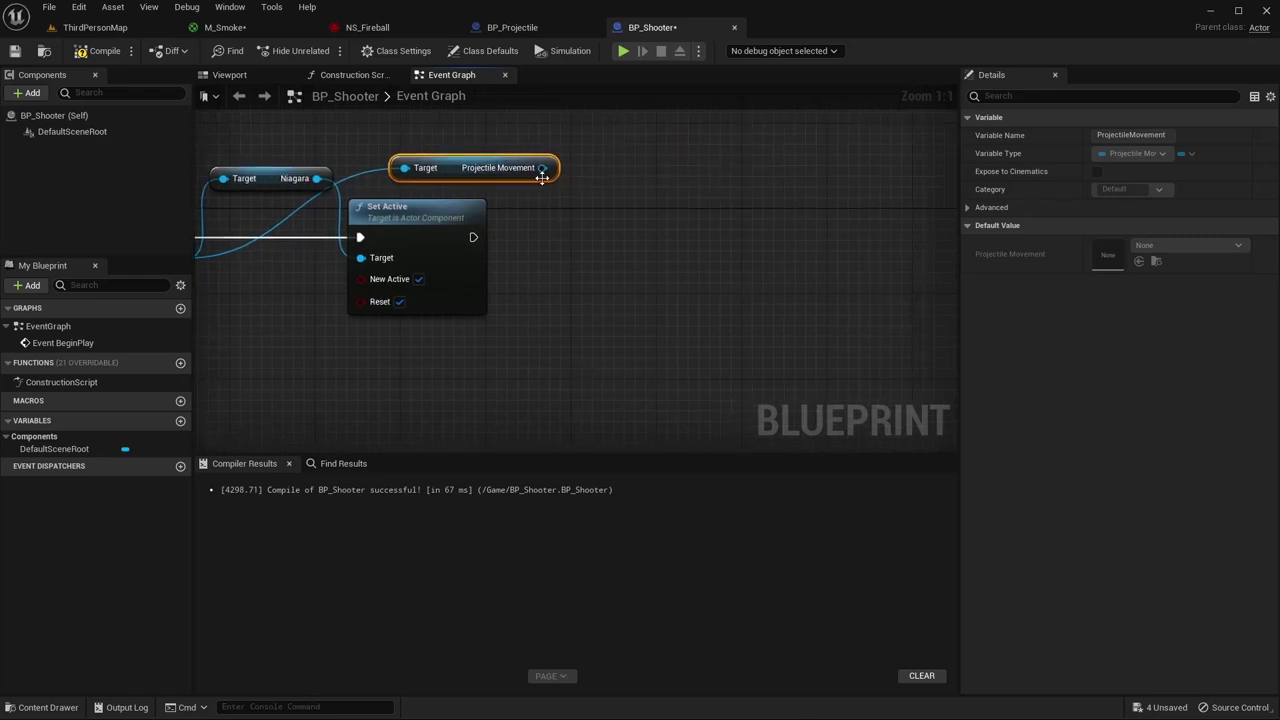
- Add a Set Velocity node for Projectile Movement, executed after Set Active, with the X velocity set to 500
drag(541, 176, 595, 219)
text(set)
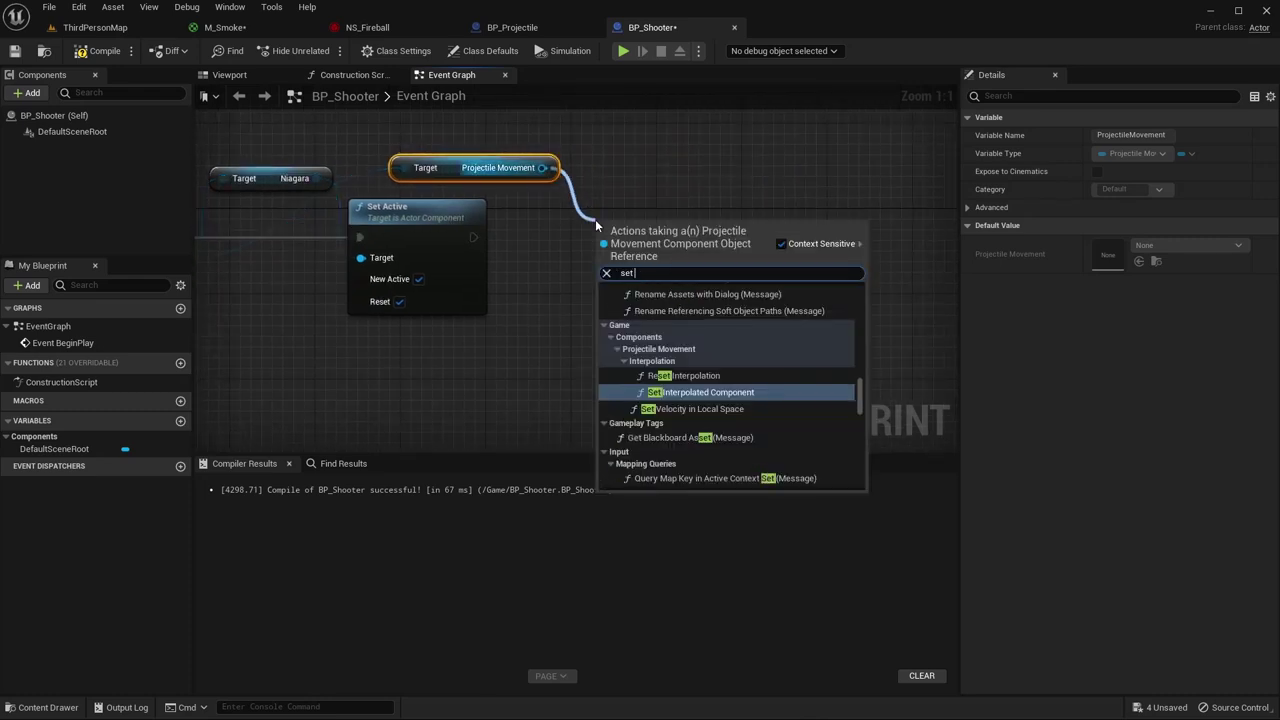
text( velo)
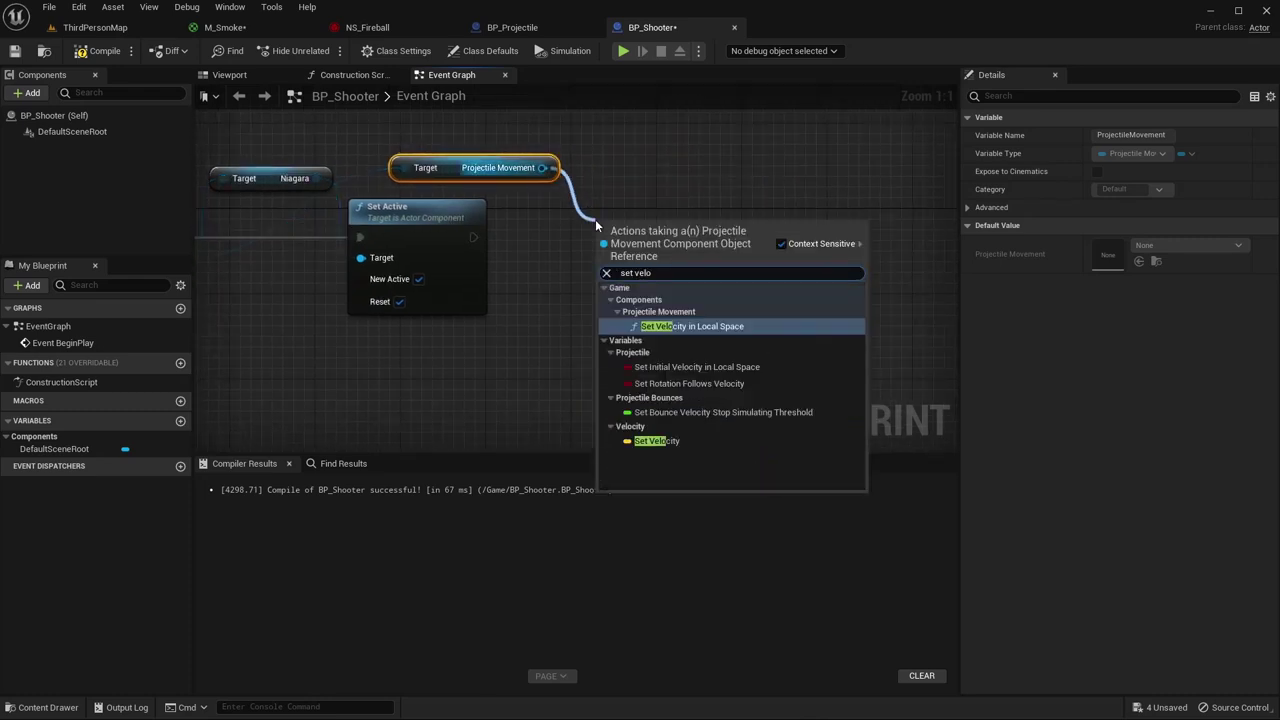
click(656, 441)
drag(472, 237, 634, 231)
click(628, 270)
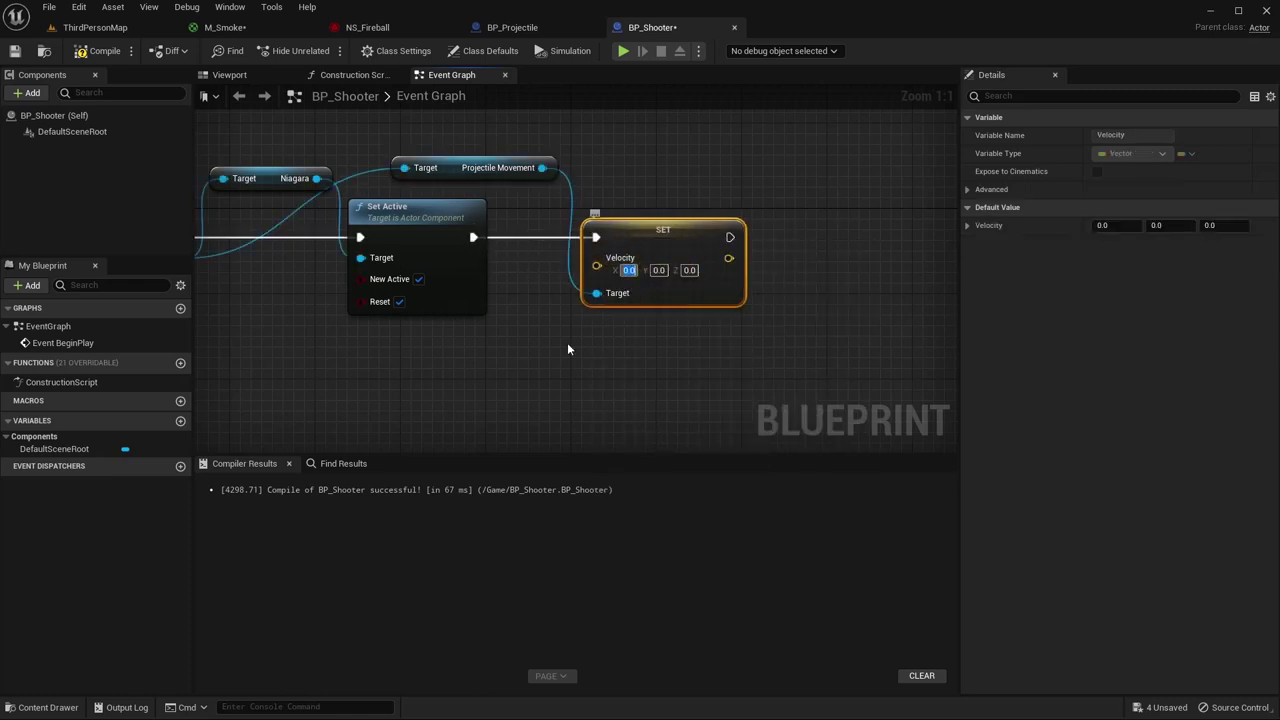
text(500)
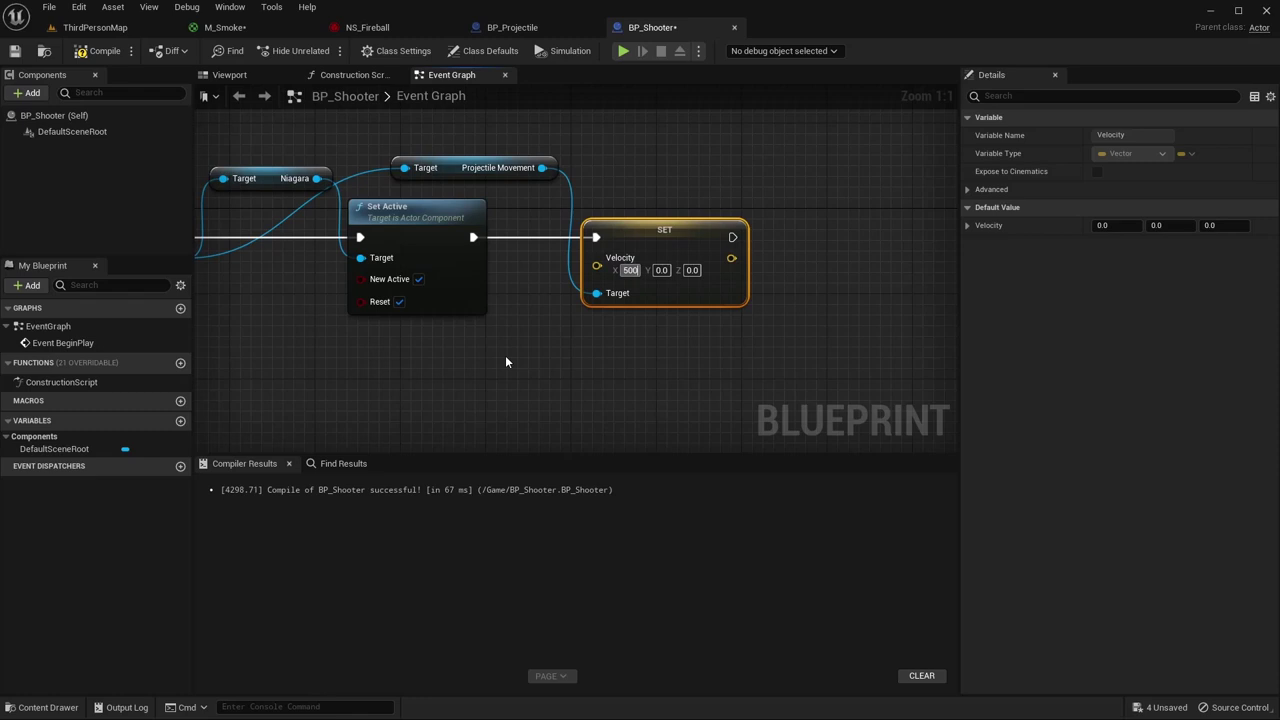
key(Return)
right_drag(550, 355, 420, 335)
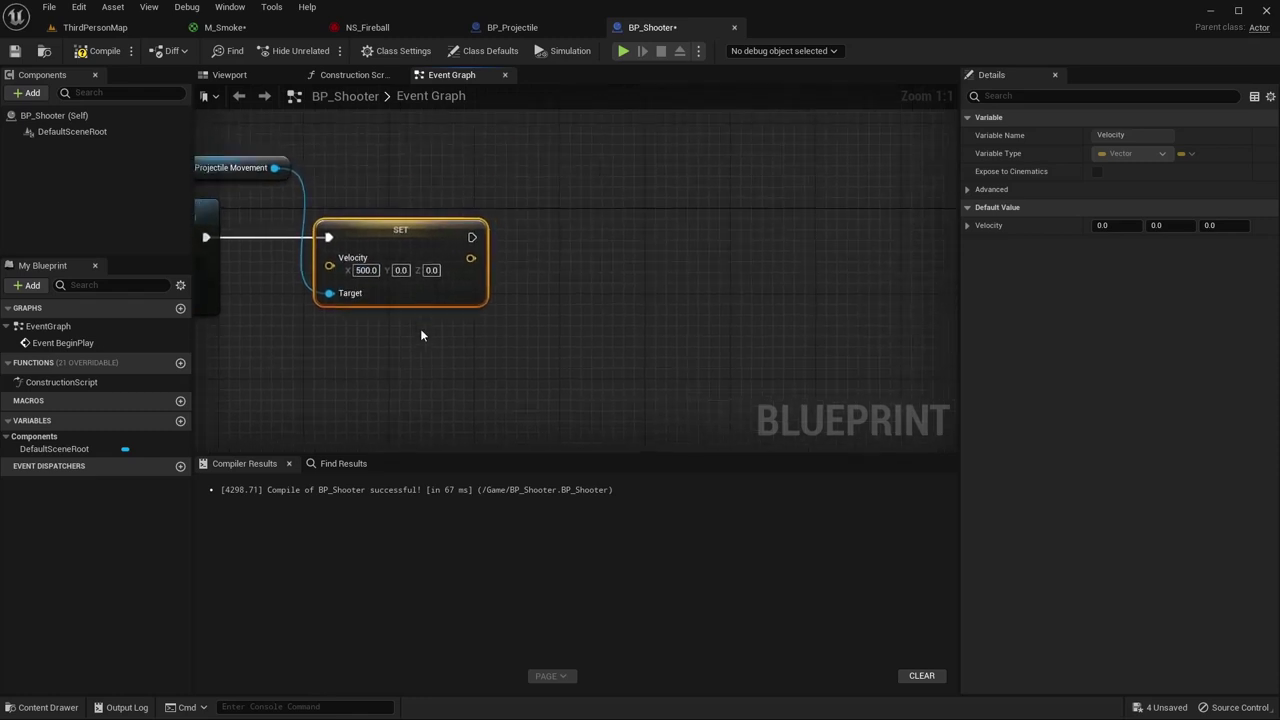
- Add a Set Projectile Gravity Scale node for Projectile Movement at 0.0, executed after and aligned with Set Velocity, and compile the blueprint
right_drag(334, 186, 434, 195)
drag(373, 177, 642, 226)
text(set gr)
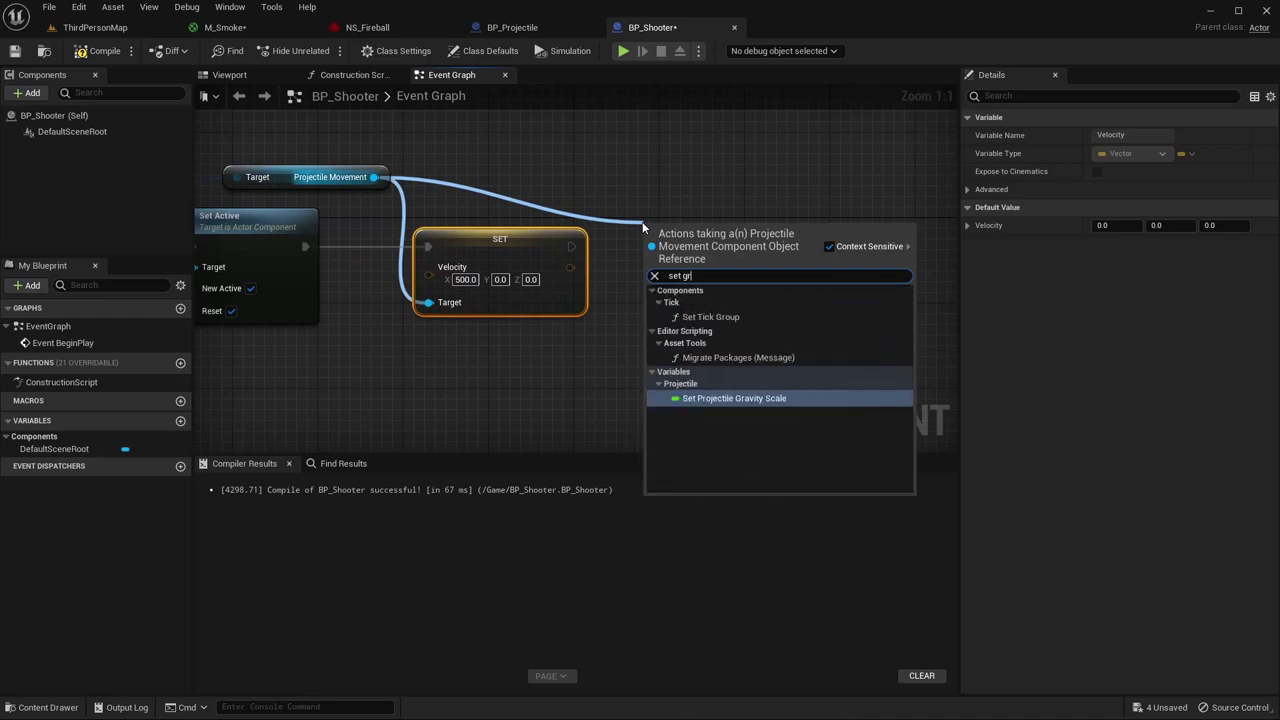
key(Return)
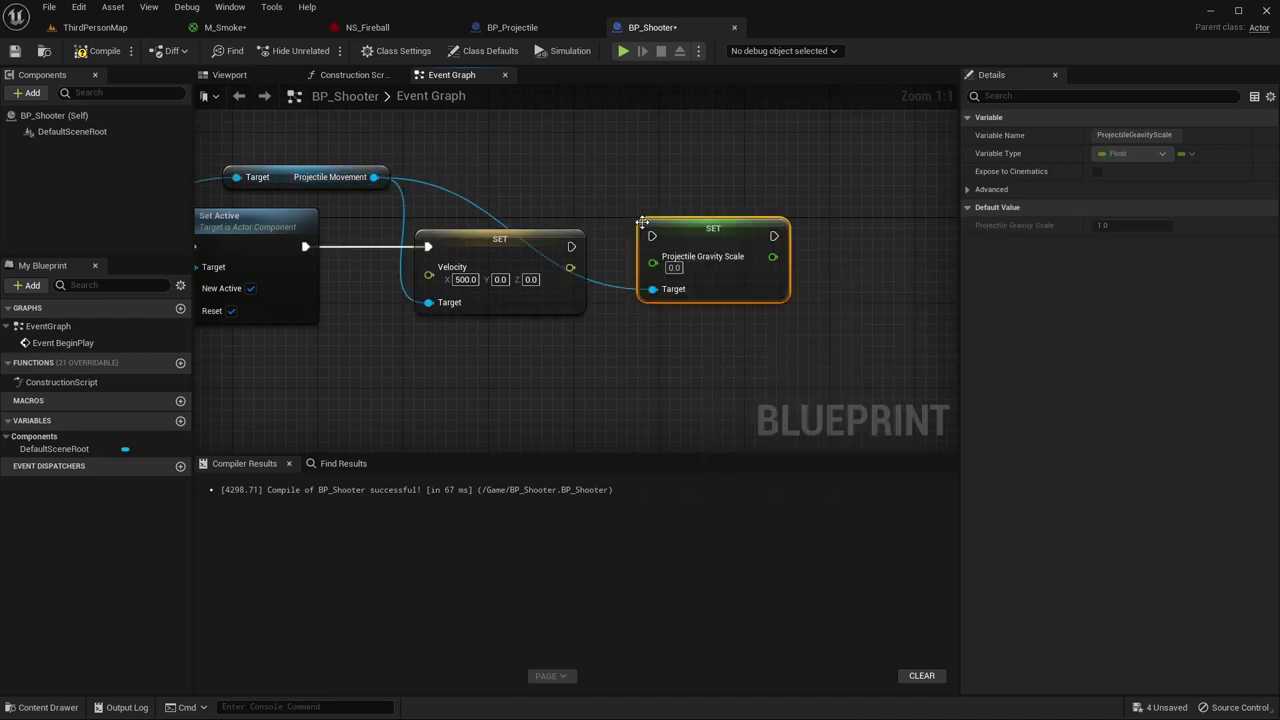
drag(569, 247, 655, 236)
key(q)
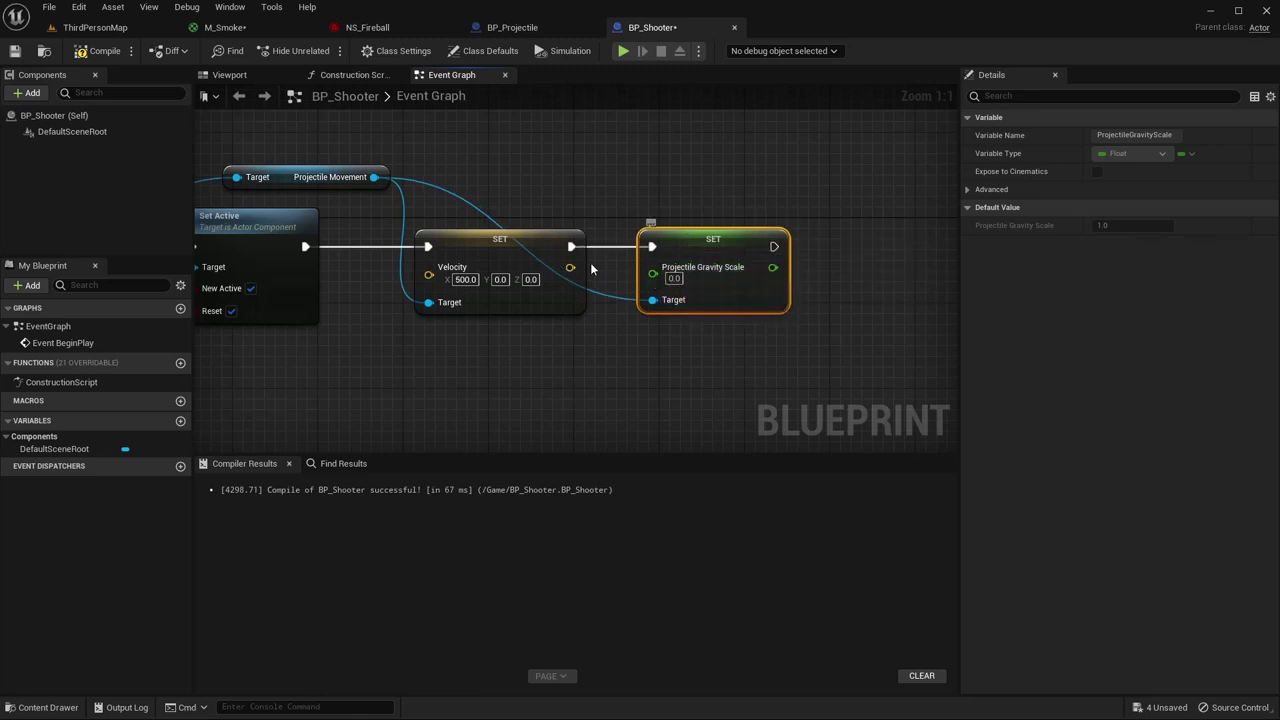
click(95, 52)
- Place a BP_Shooter actor in ThirdPersonMap on the open floor beside the low ramp, at about X 700, Y 510, Z 70
right_drag(383, 297, 621, 286)
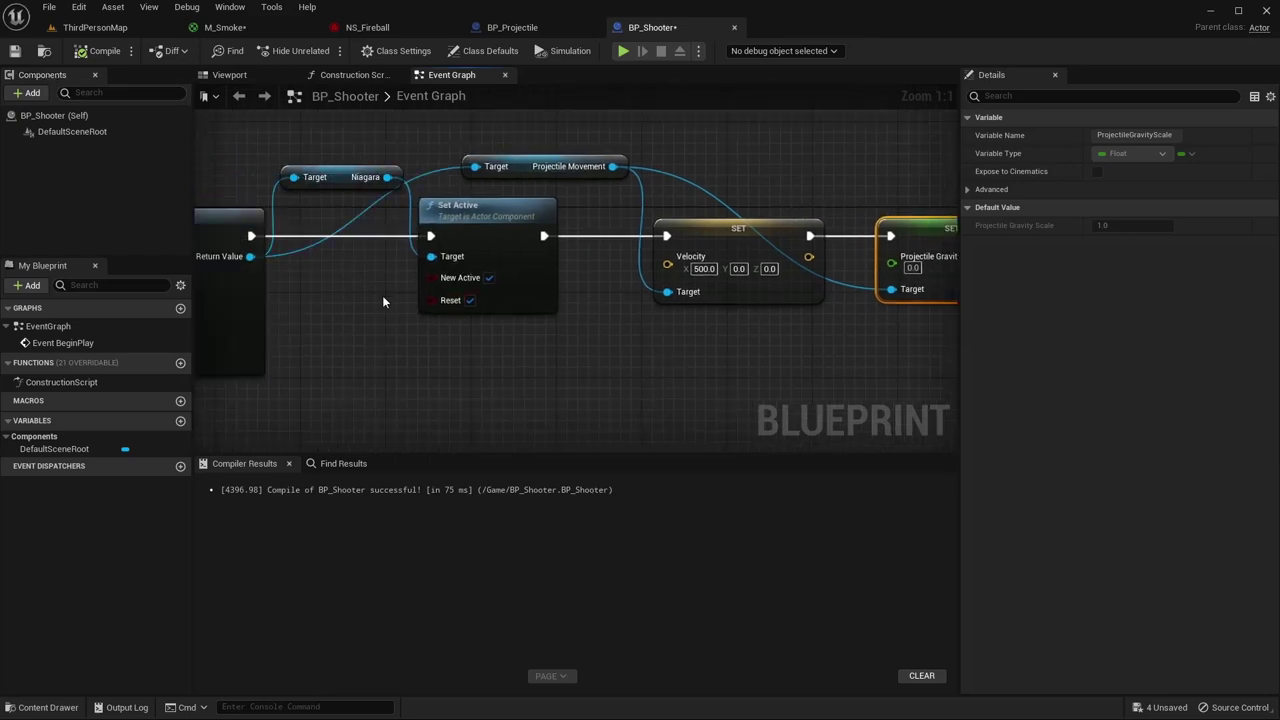
click(95, 27)
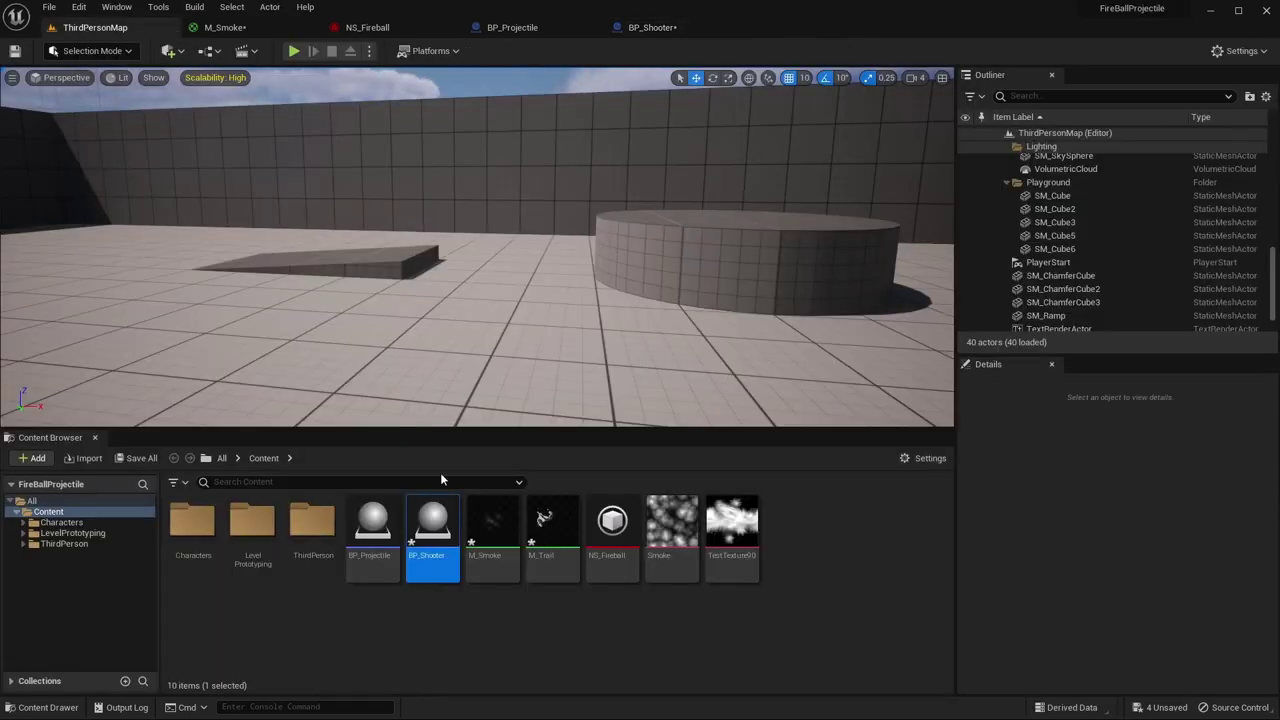
mouse_move(565, 420)
right_down()
mouse_move(540, 410)
mouse_move(550, 400)
mouse_move(565, 420)
right_up()
drag(433, 530, 443, 291)
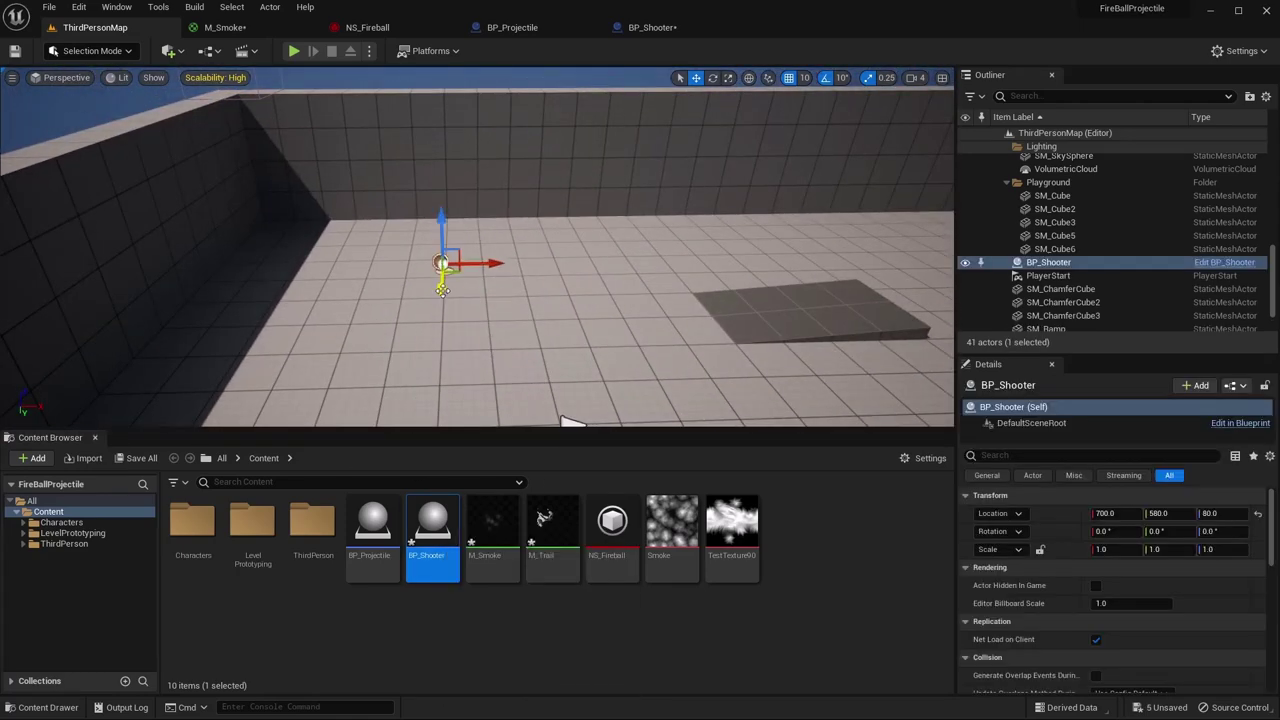
- Play the level in a new editor window, enlarge the preview, walk the character towards the shooter, and stop playing
click(368, 52)
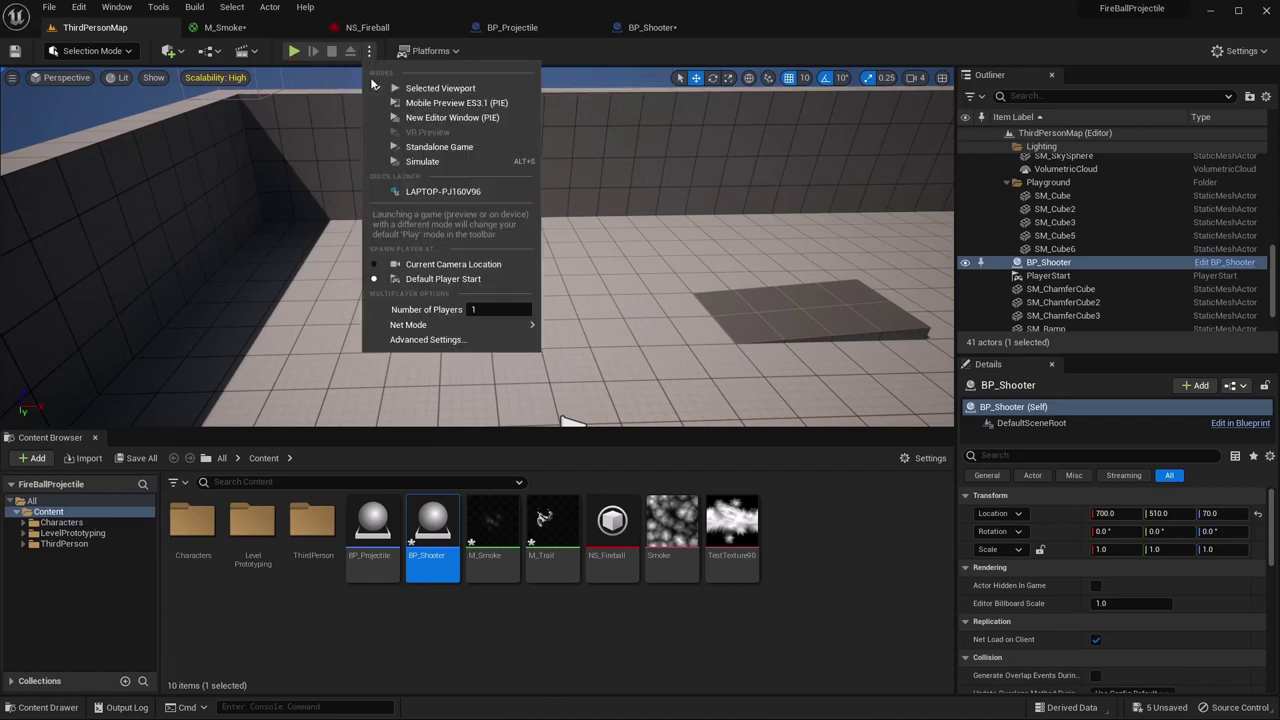
click(410, 115)
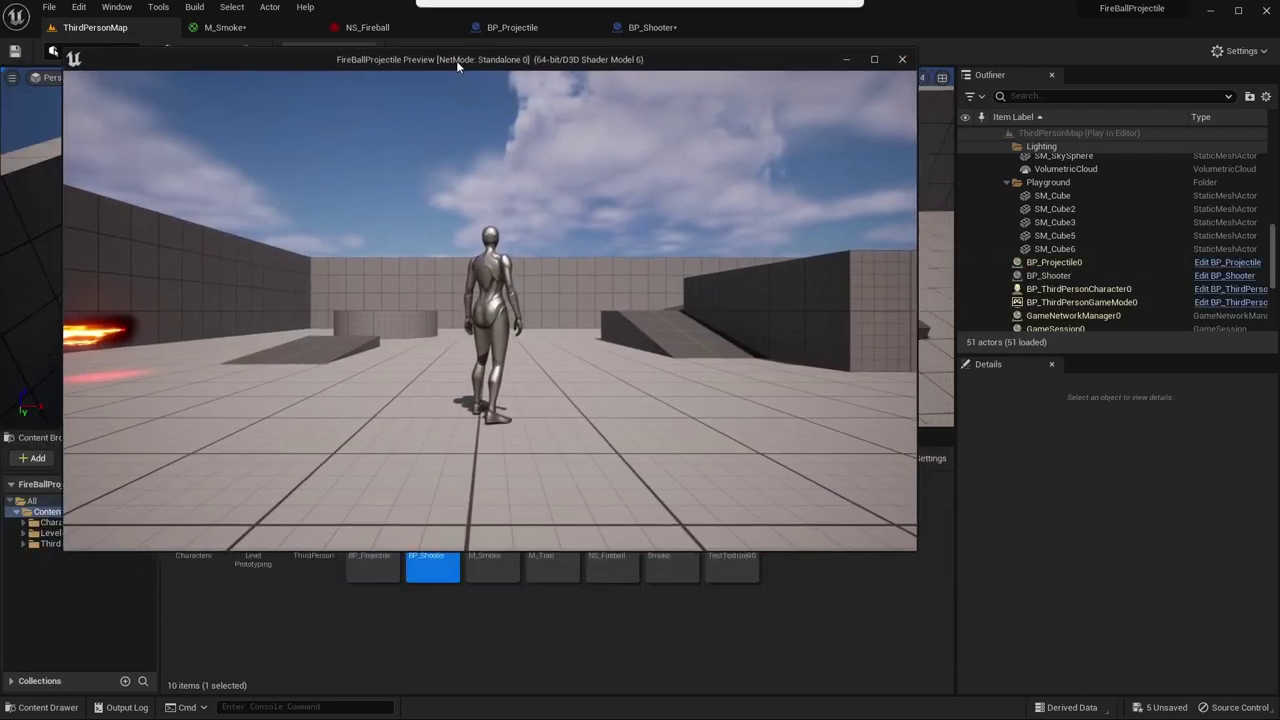
drag(456, 60, 397, 20)
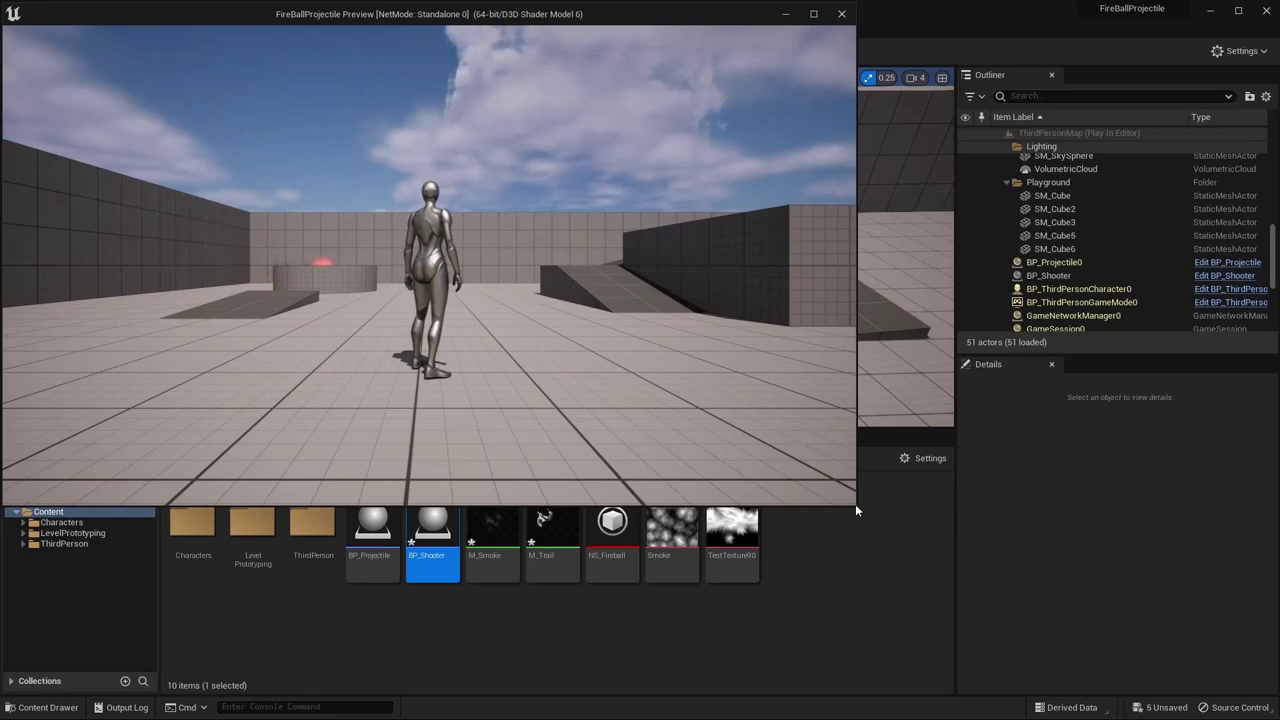
drag(855, 504, 1264, 708)
click(1174, 631)
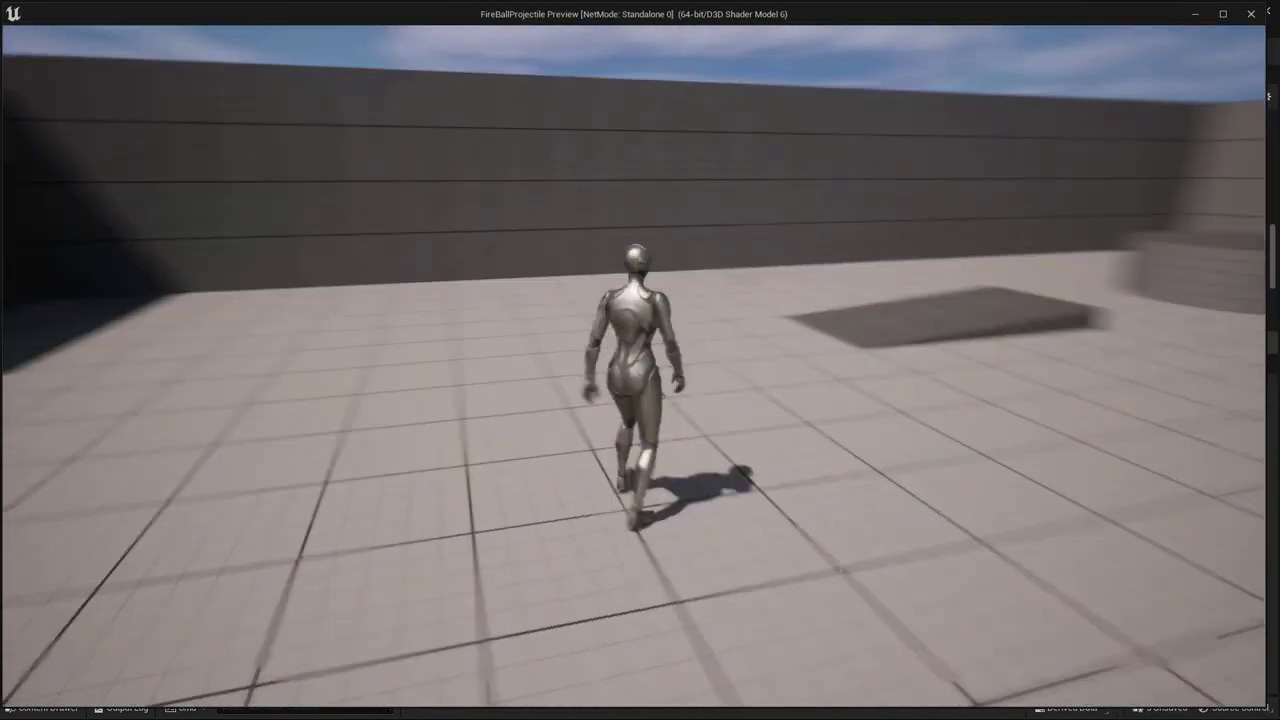
key(w)
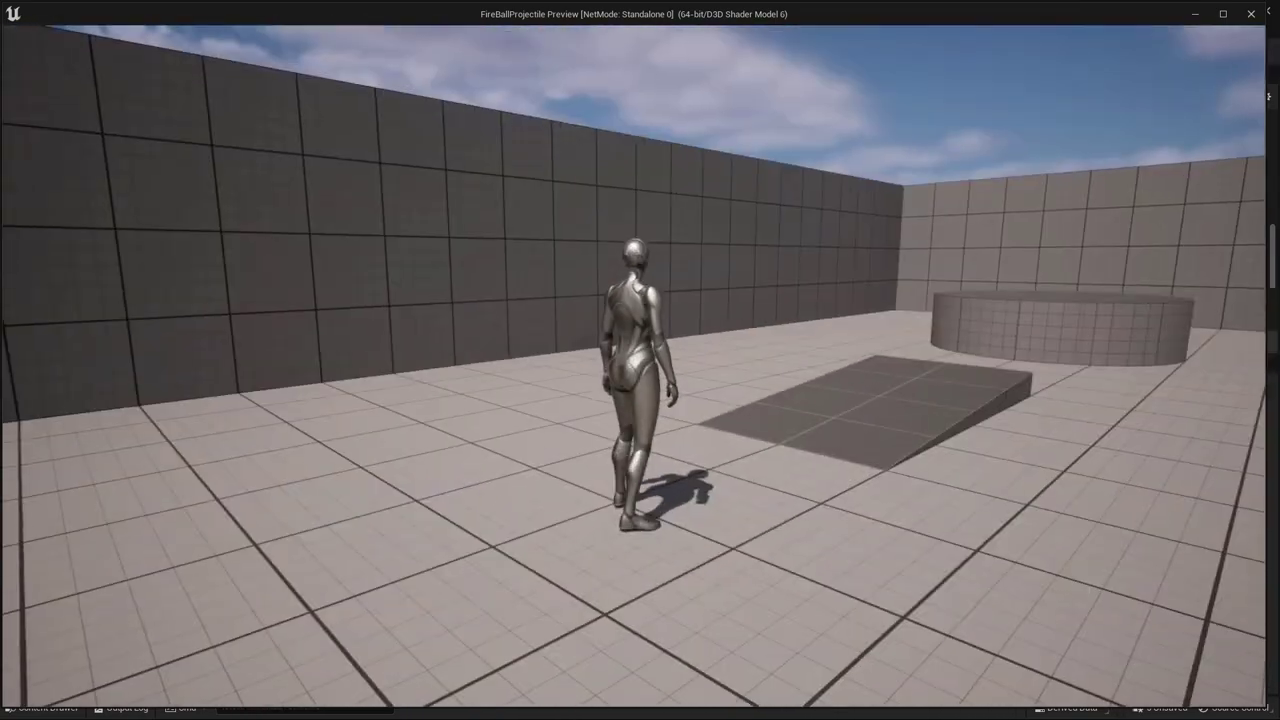
key(Escape)
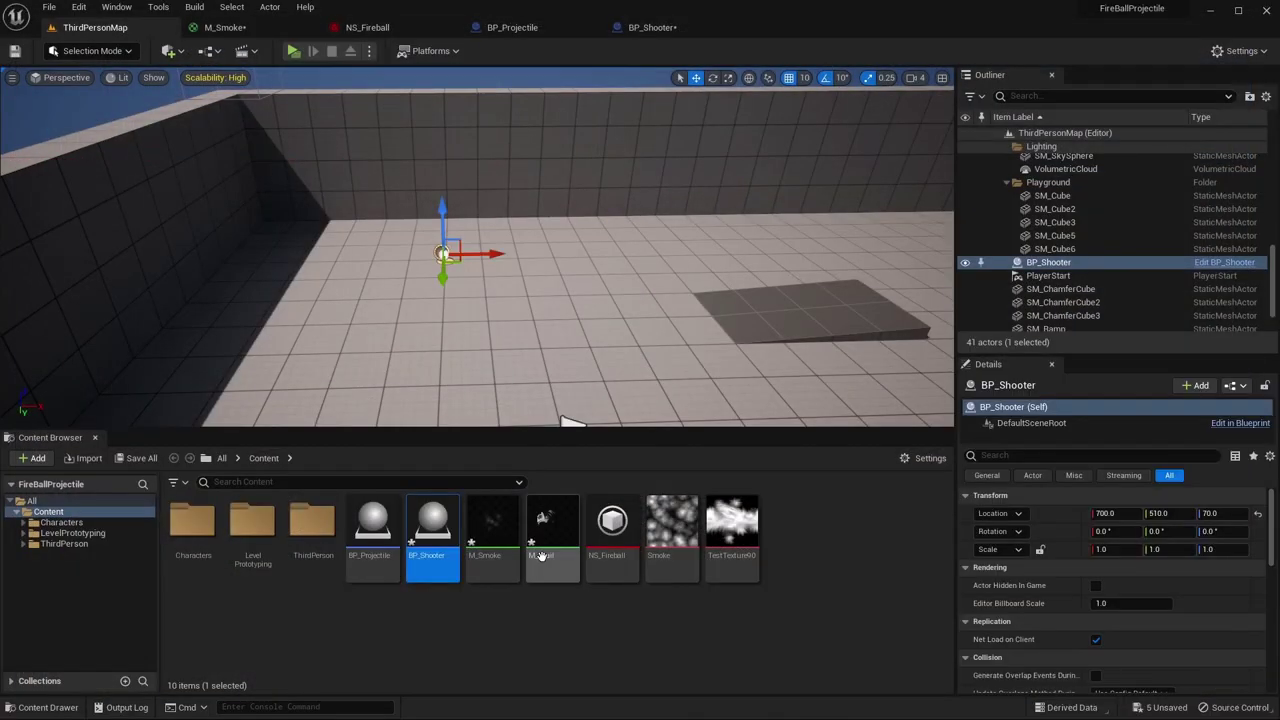
- Break the link between Event BeginPlay and SpawnActor BP Projectile in BP_Shooter, and move Event BeginPlay well above the spawn nodes
click(672, 29)
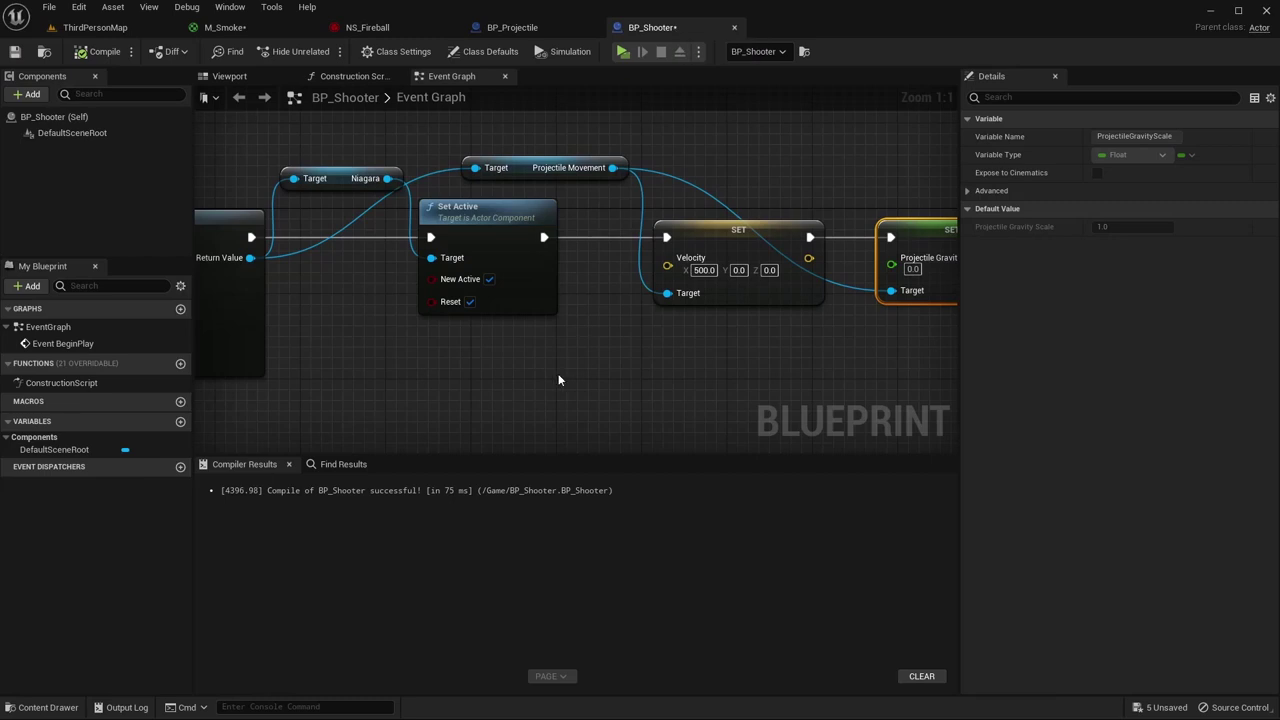
scroll(558, 380, down, 4)
scroll(443, 290, up, 4)
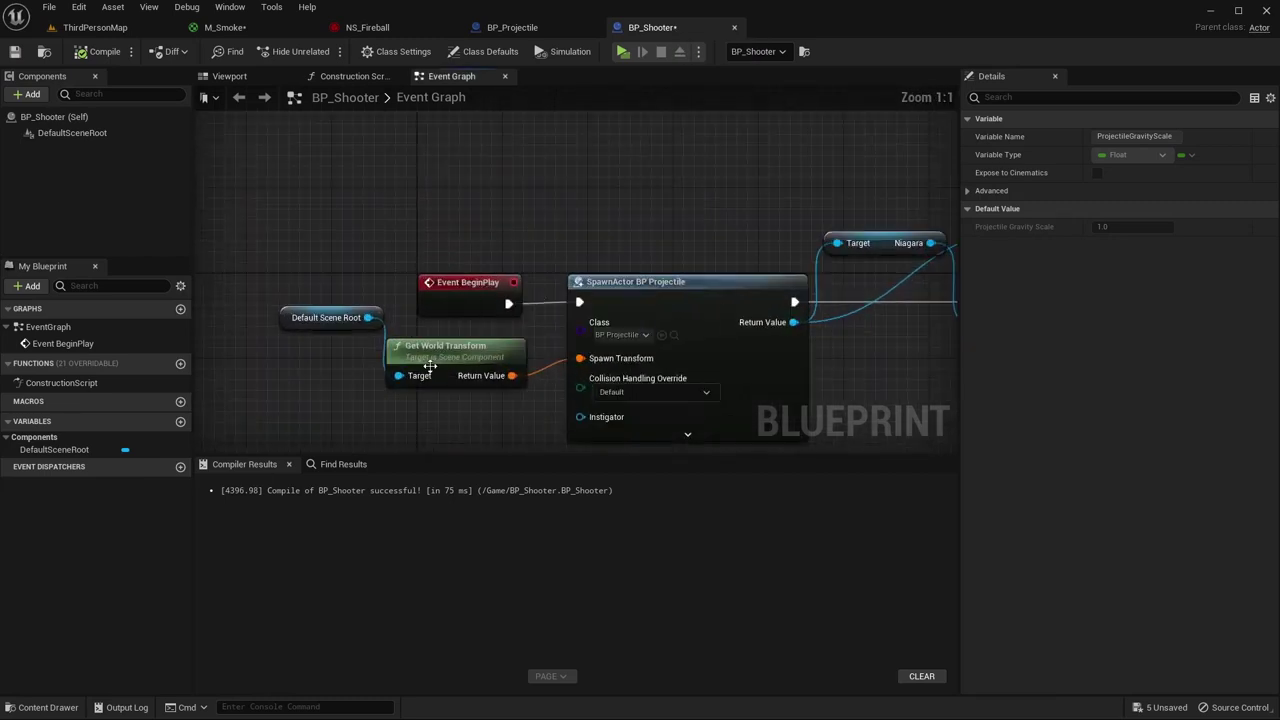
right_click(513, 307)
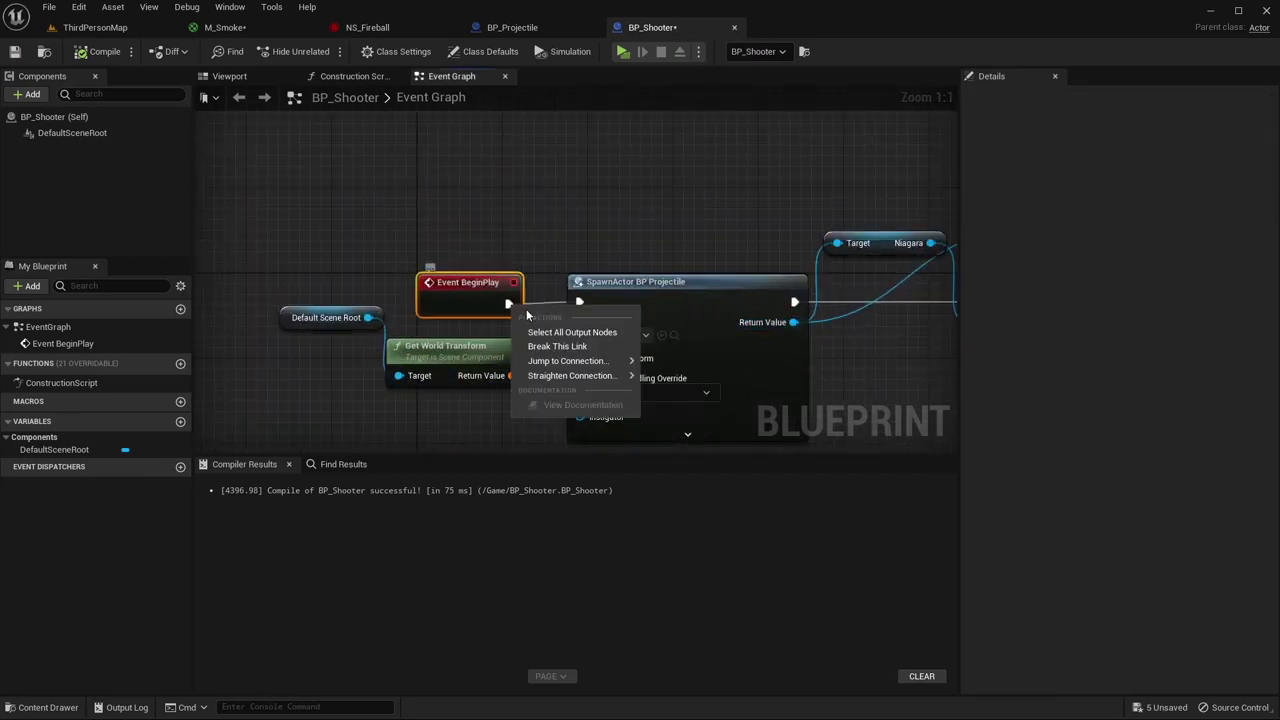
click(560, 423)
drag(486, 286, 497, 183)
- Add a Set Timer by Function Name node executed from Event BeginPlay, with Time set to 2.0 and Looping enabled
drag(575, 190, 578, 188)
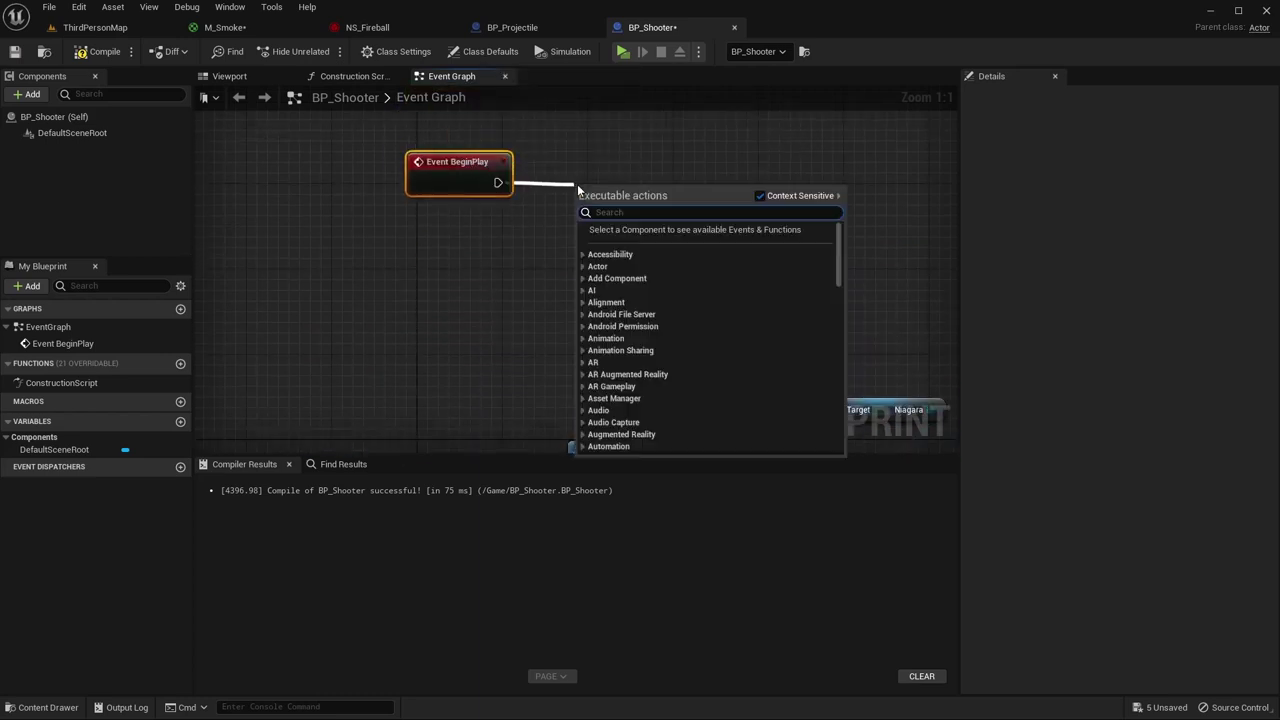
text(timer)
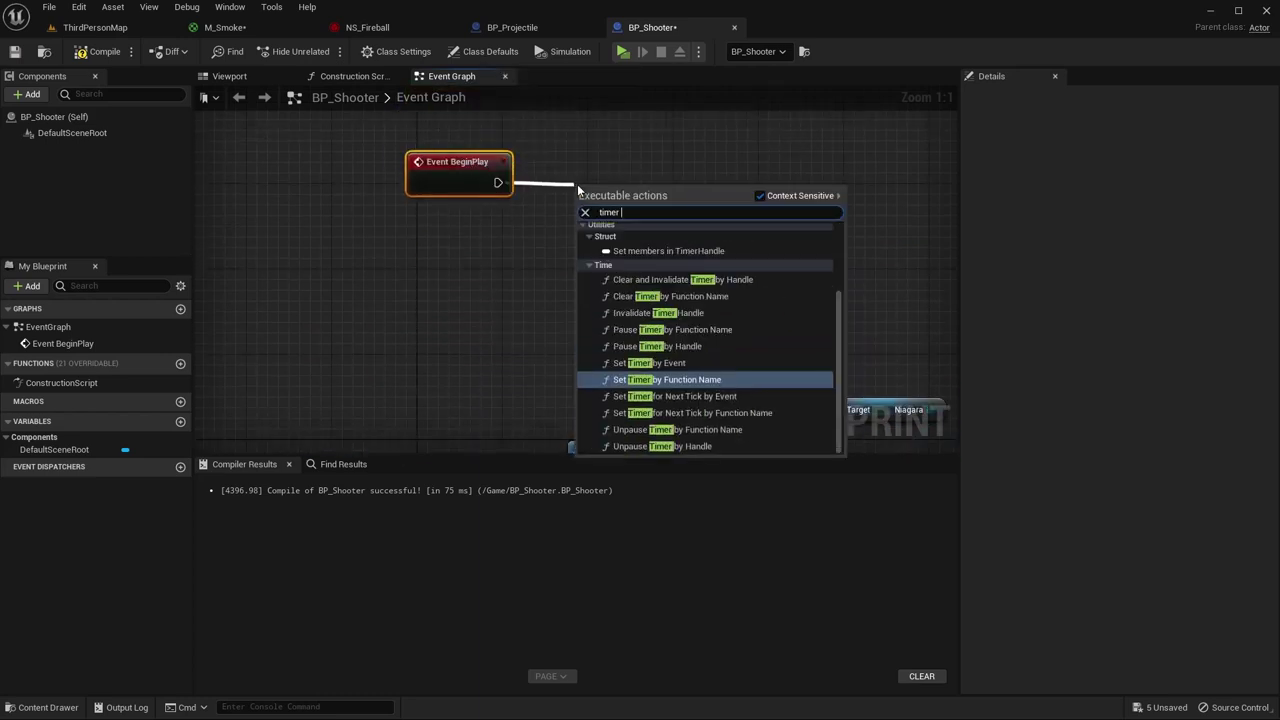
key(Return)
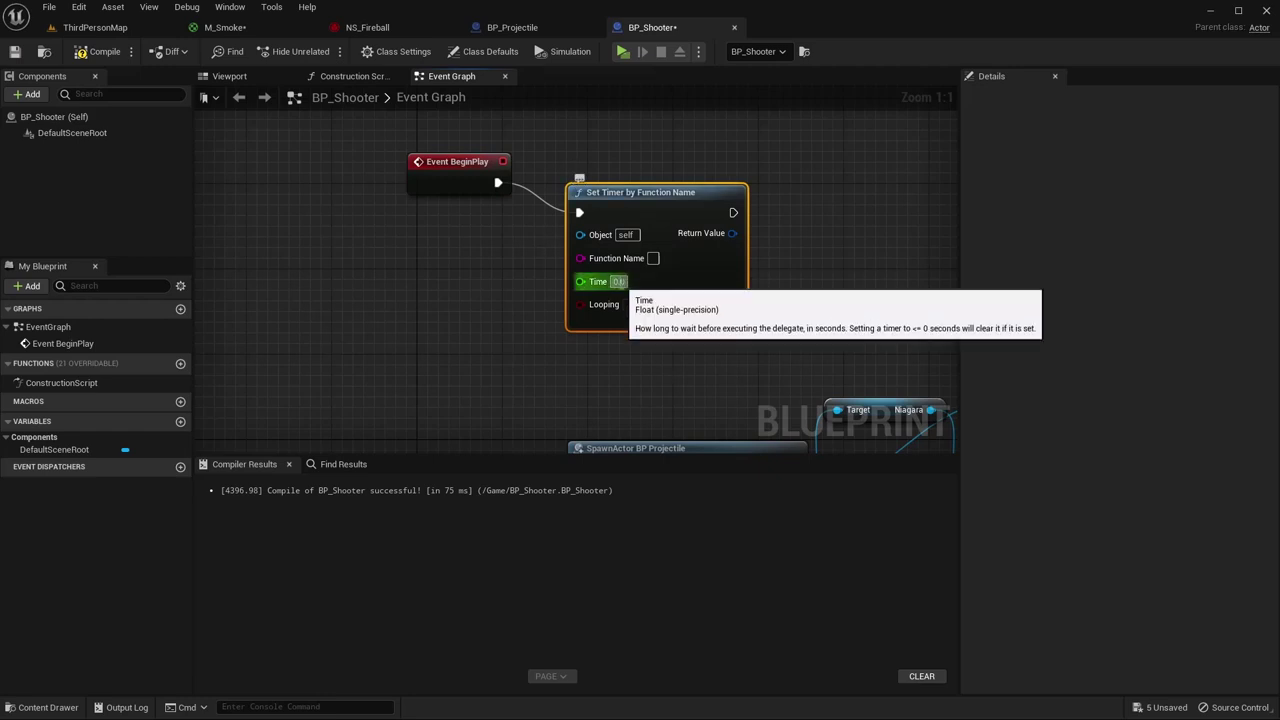
click(619, 281)
text(2)
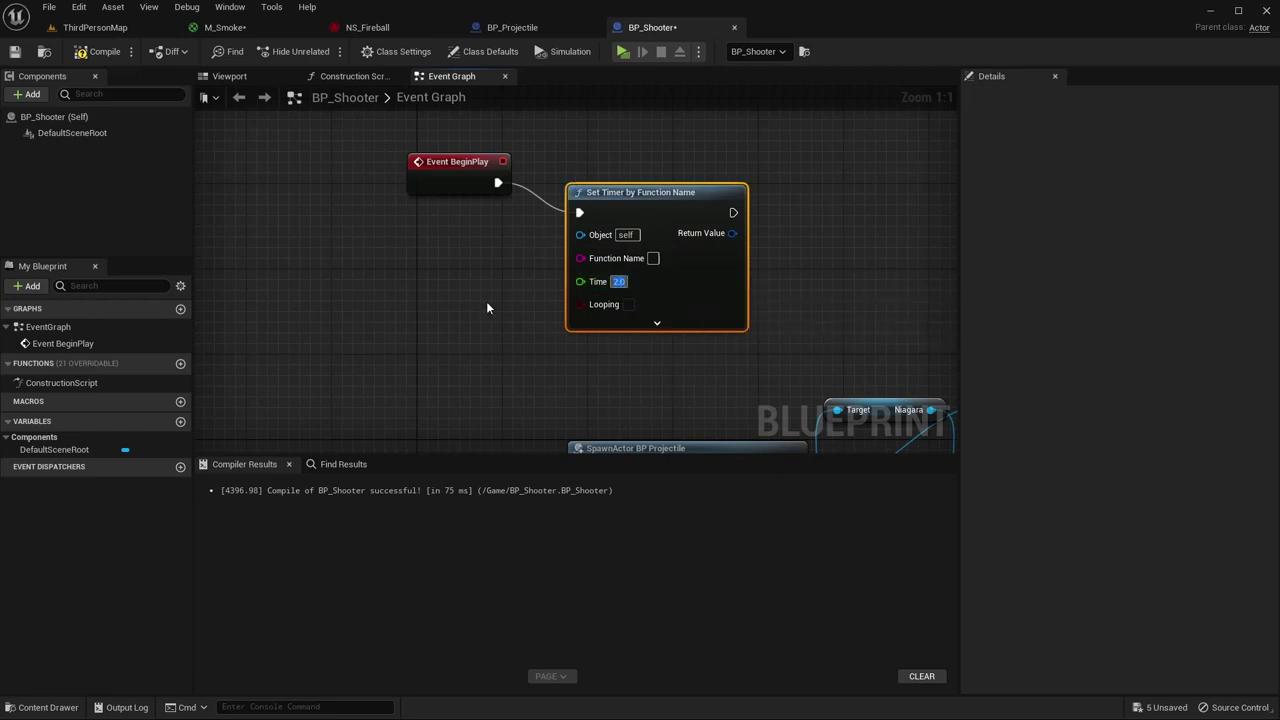
click(627, 305)
- Add a custom event named Spawn and connect its execution output to the SpawnActor BP Projectile node
right_drag(546, 414, 530, 281)
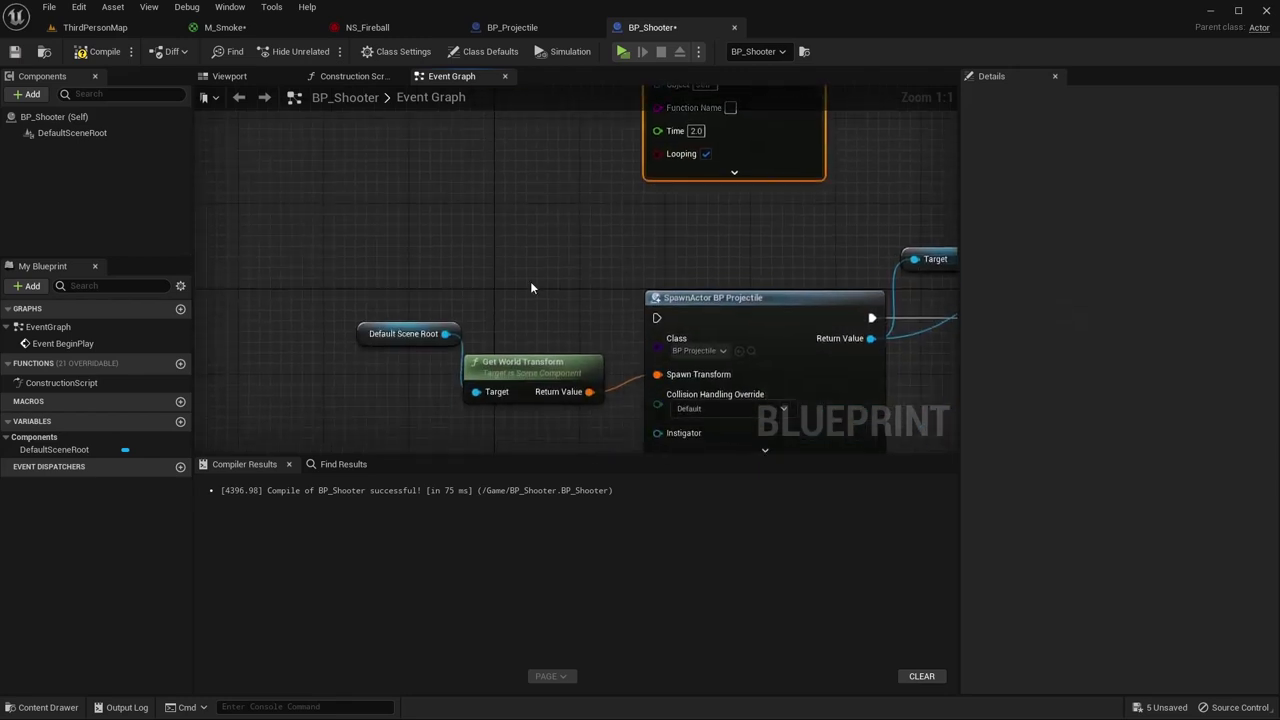
right_click(480, 268)
text(custom)
key(Return)
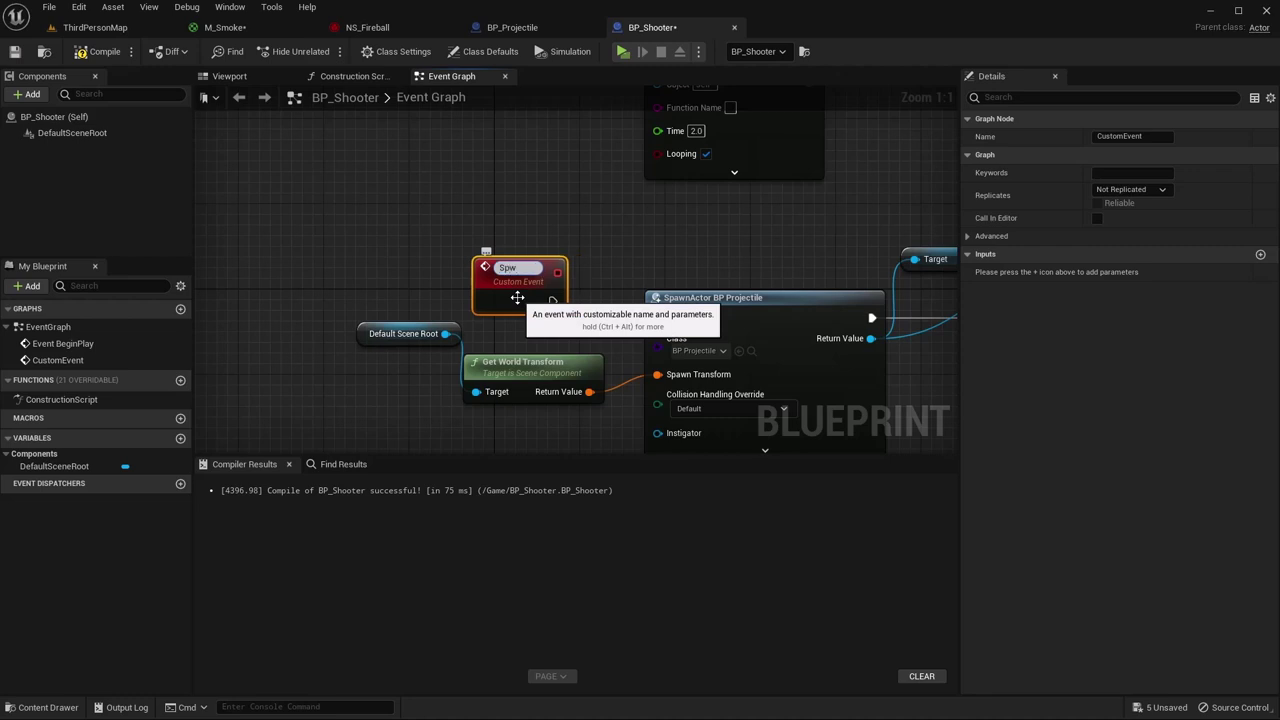
key(Return)
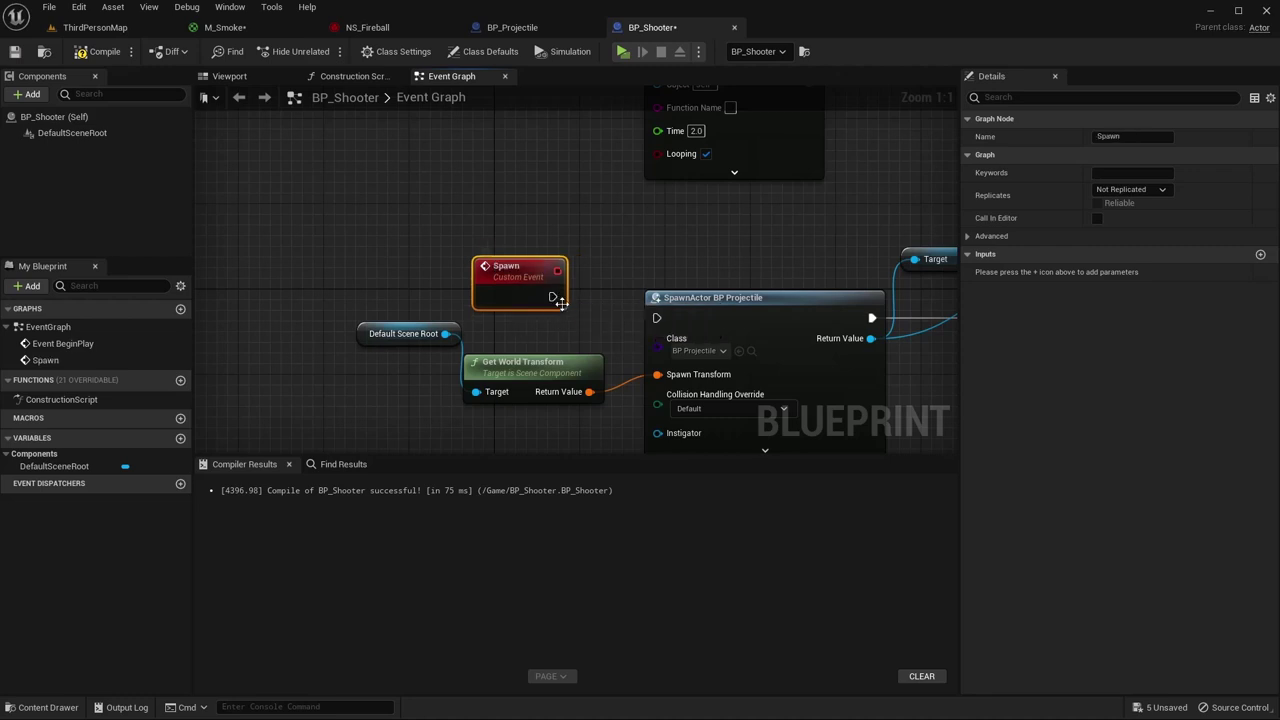
drag(554, 298, 662, 267)
- Set the Function Name of the Set Timer by Function Name node to Spawn
right_drag(662, 267, 687, 261)
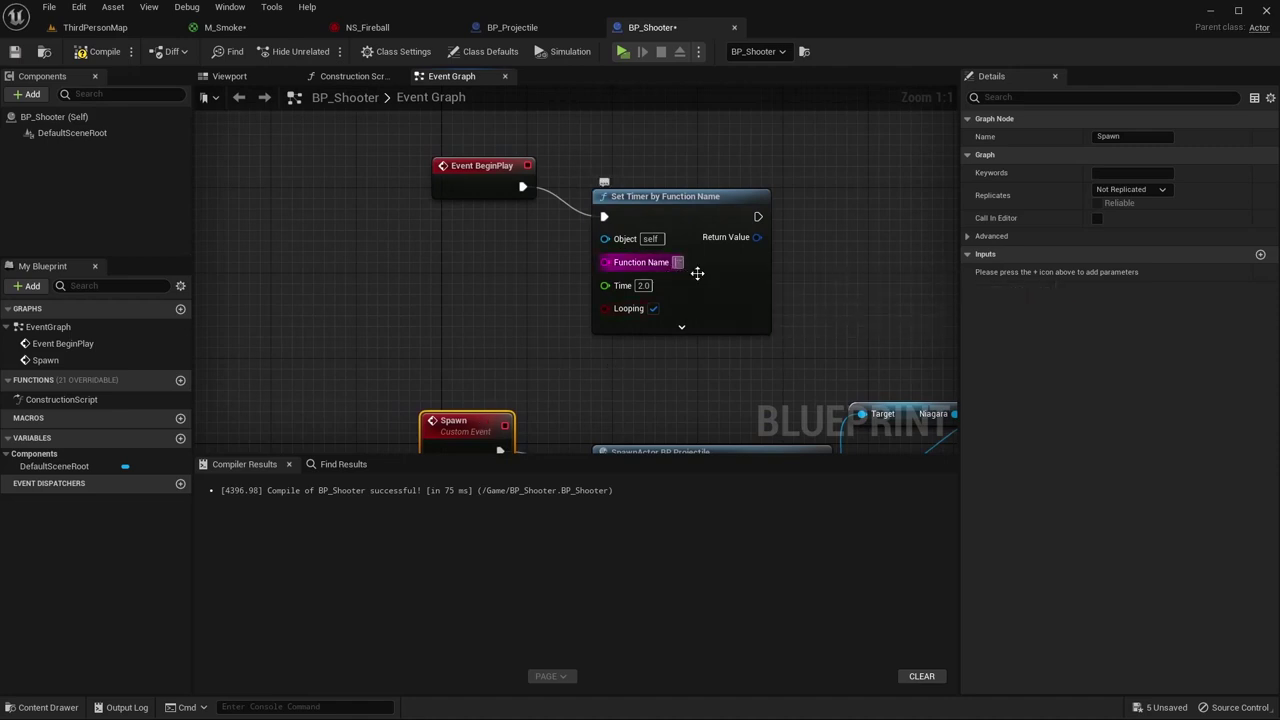
text(Spawn)
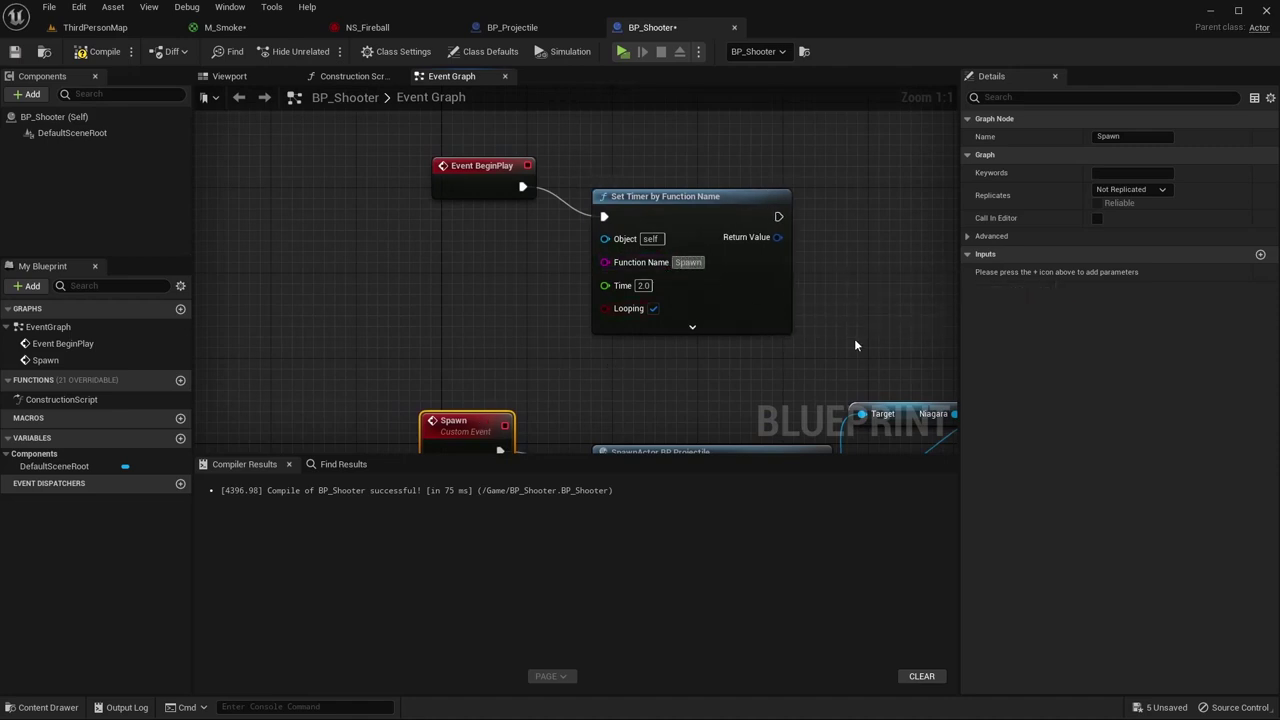
key(Return)
- Play ThirdPersonMap again, walk the character around to watch the repeatedly fired fireballs, and stop playing
click(112, 27)
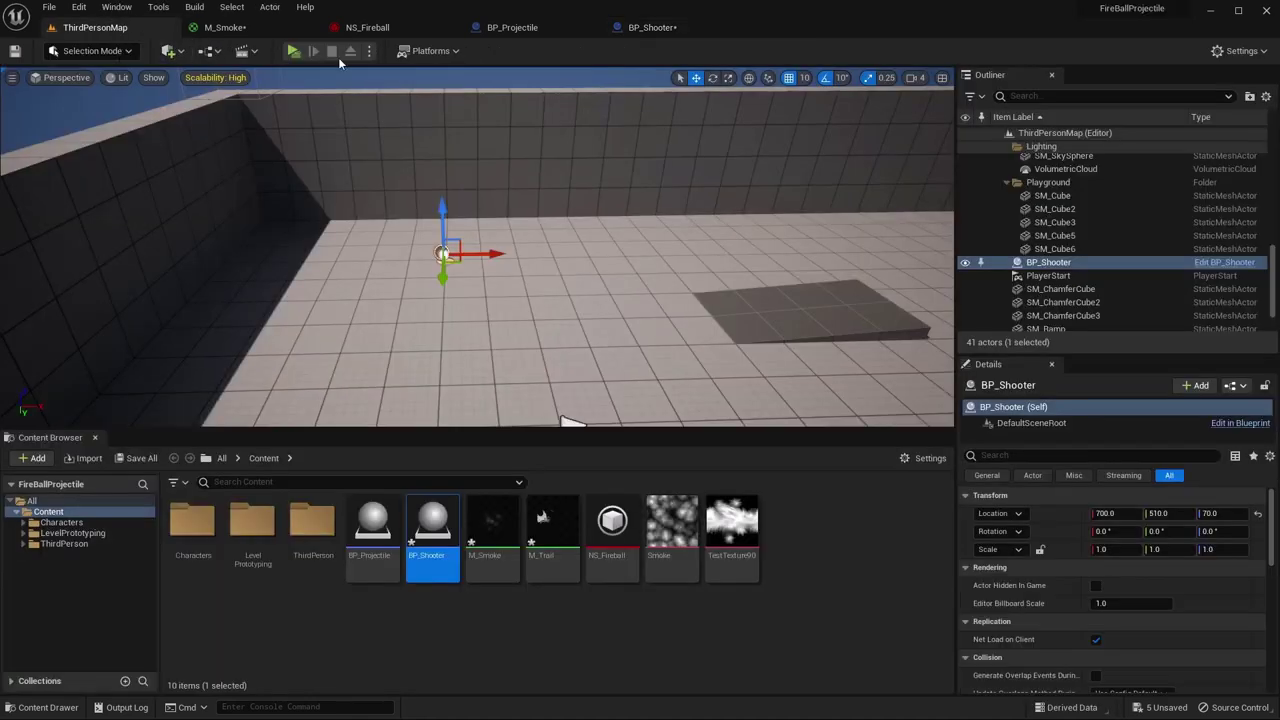
click(294, 51)
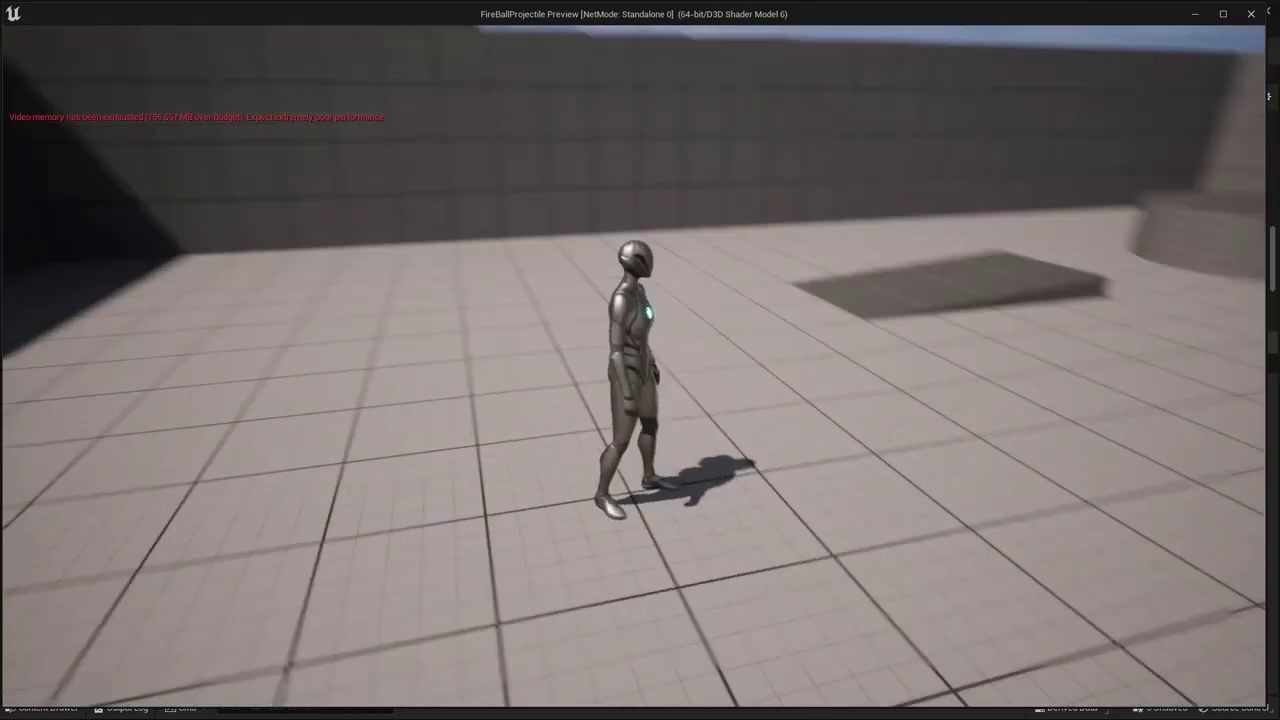
key(w)
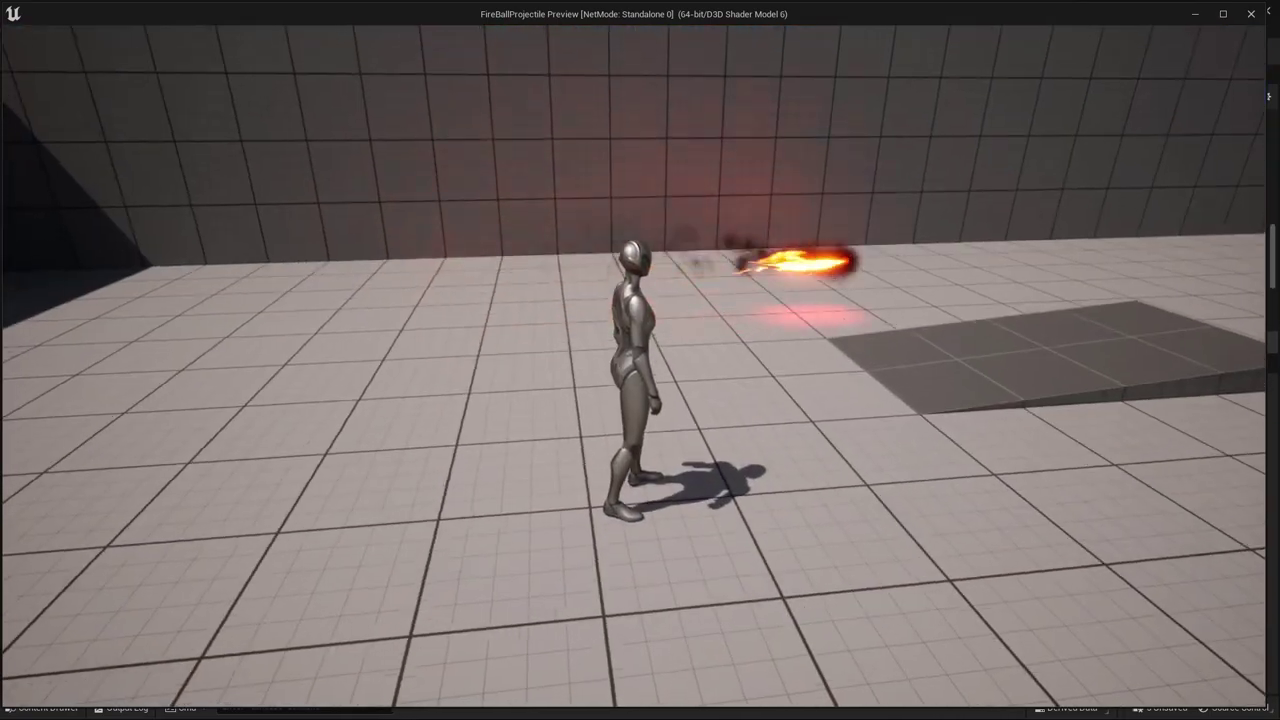
key(w)
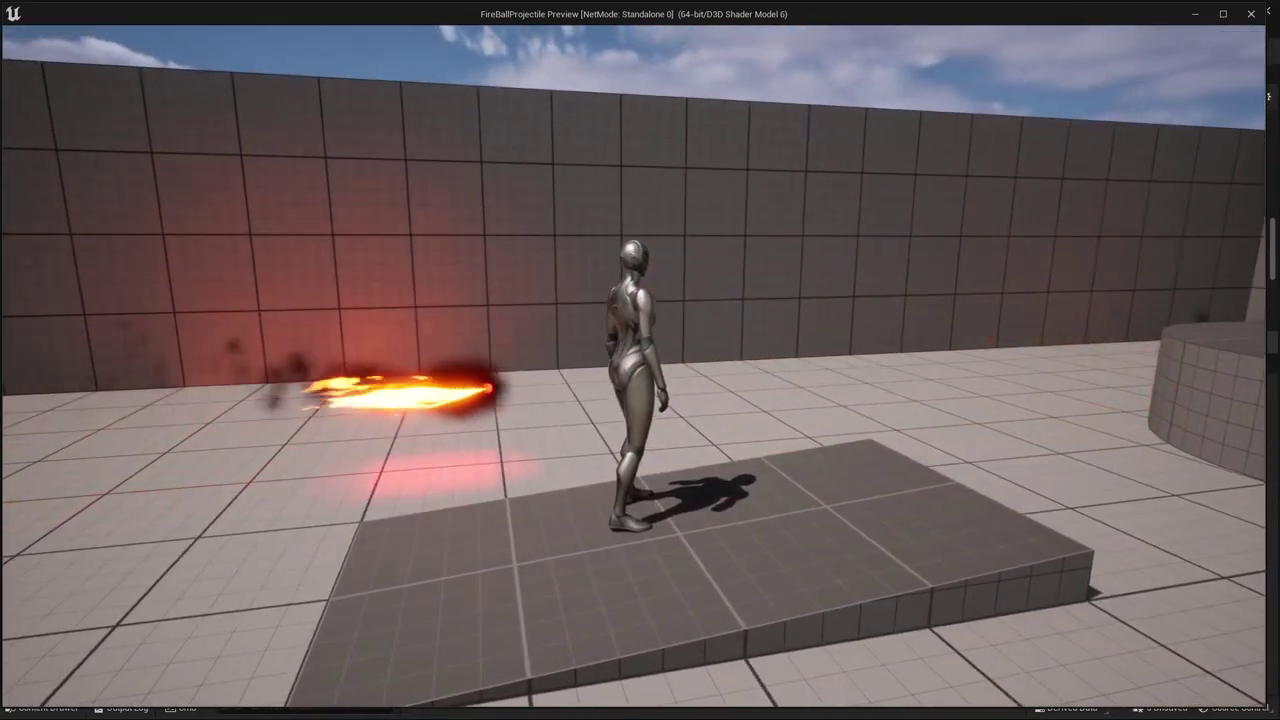
key(Escape)
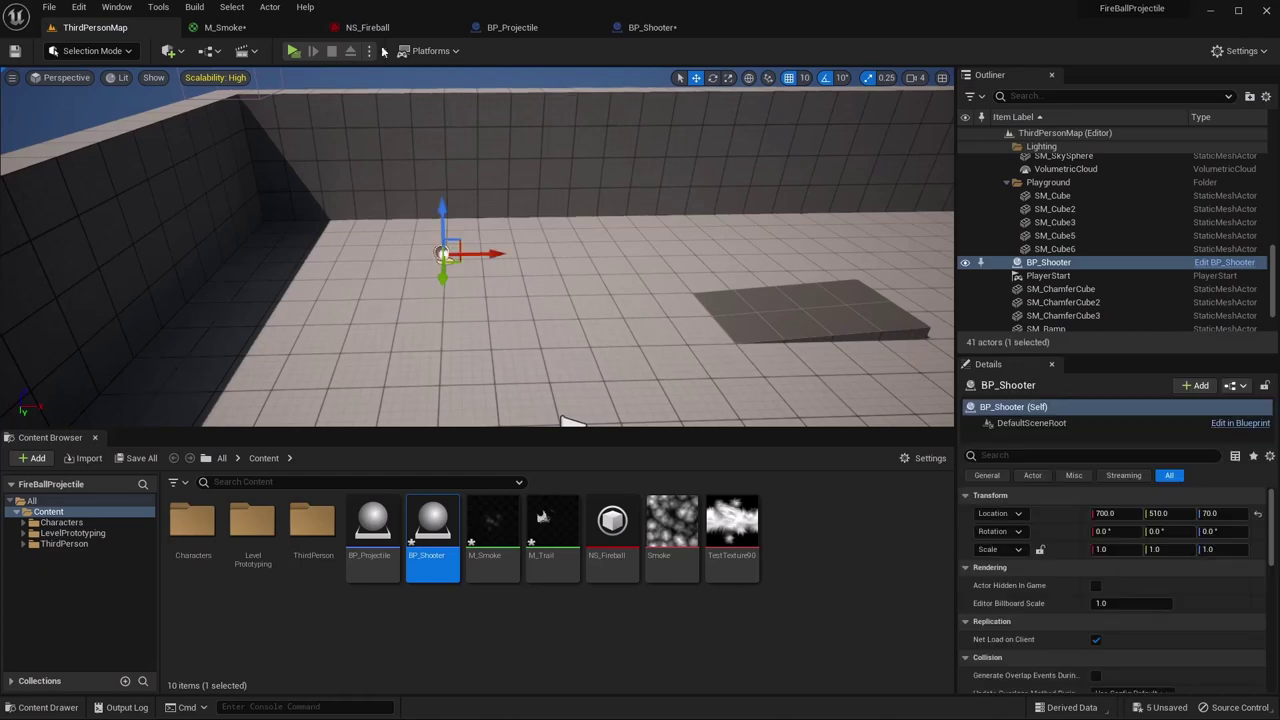
- Delete the disabled Add Velocity modules from the FireRibbons001 and FireRibbons emitters in NS_Fireball, and save the system
click(388, 30)
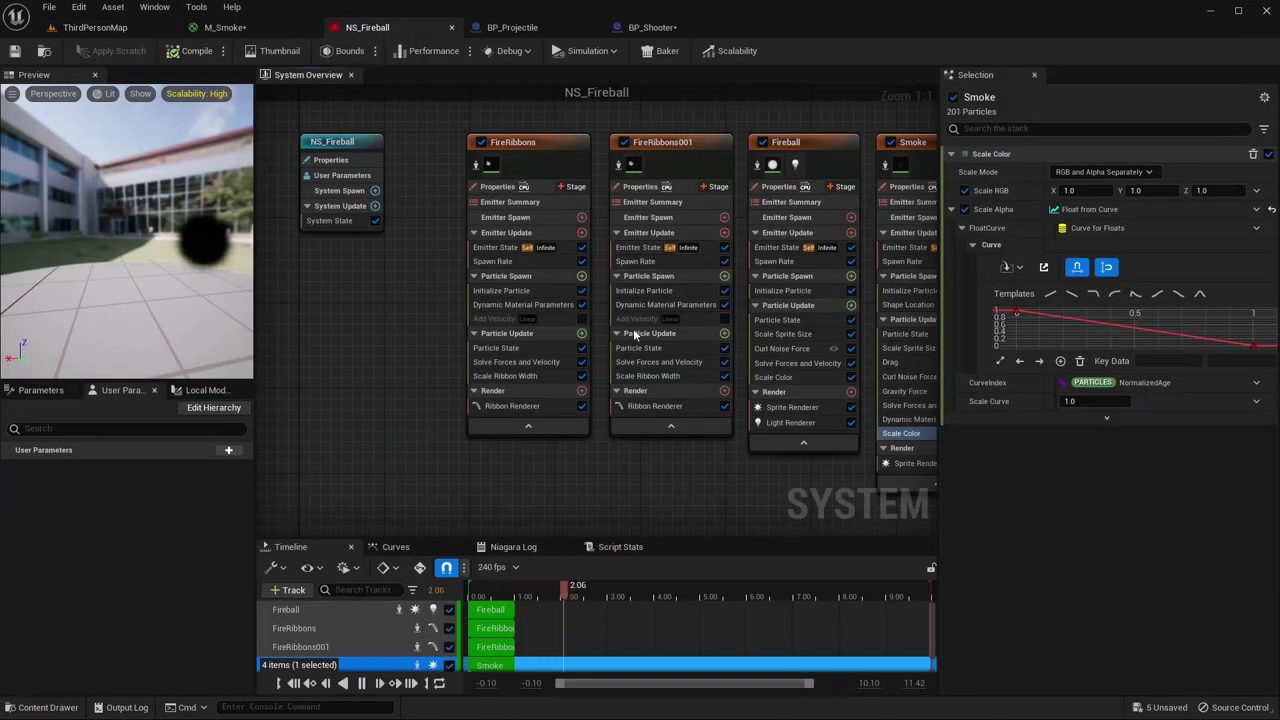
right_click(368, 353)
click(670, 459)
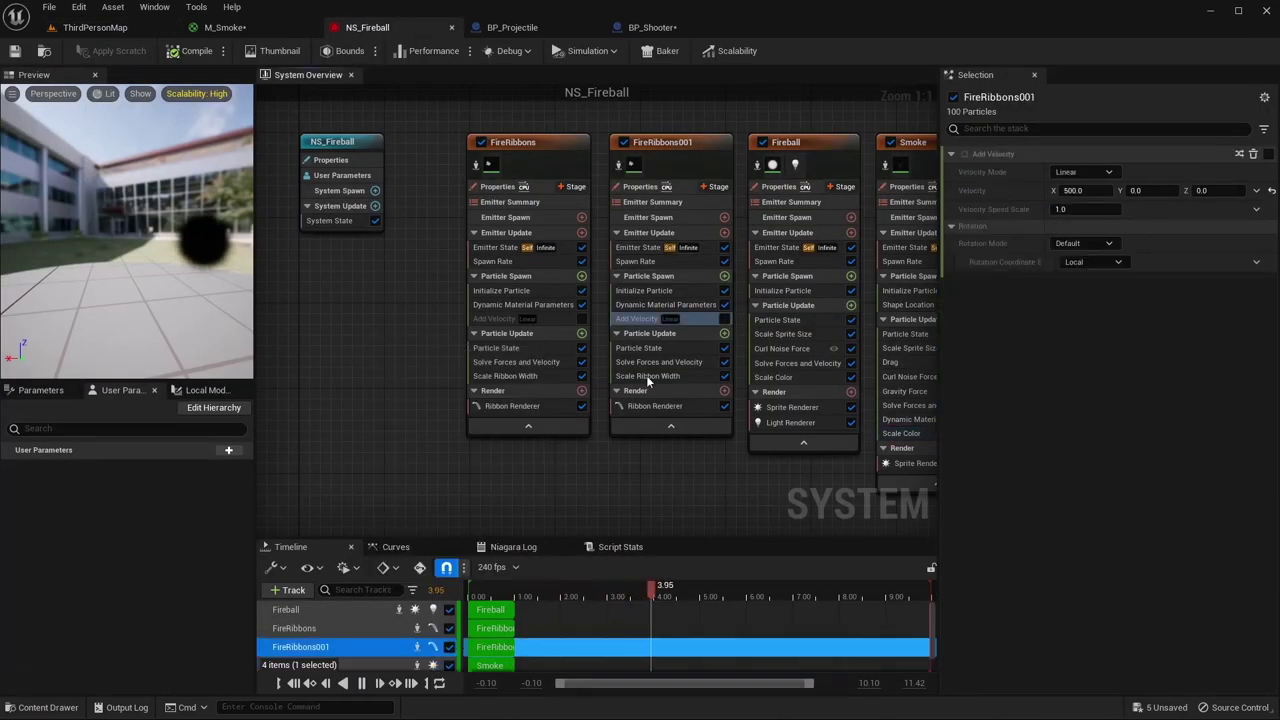
right_click(642, 320)
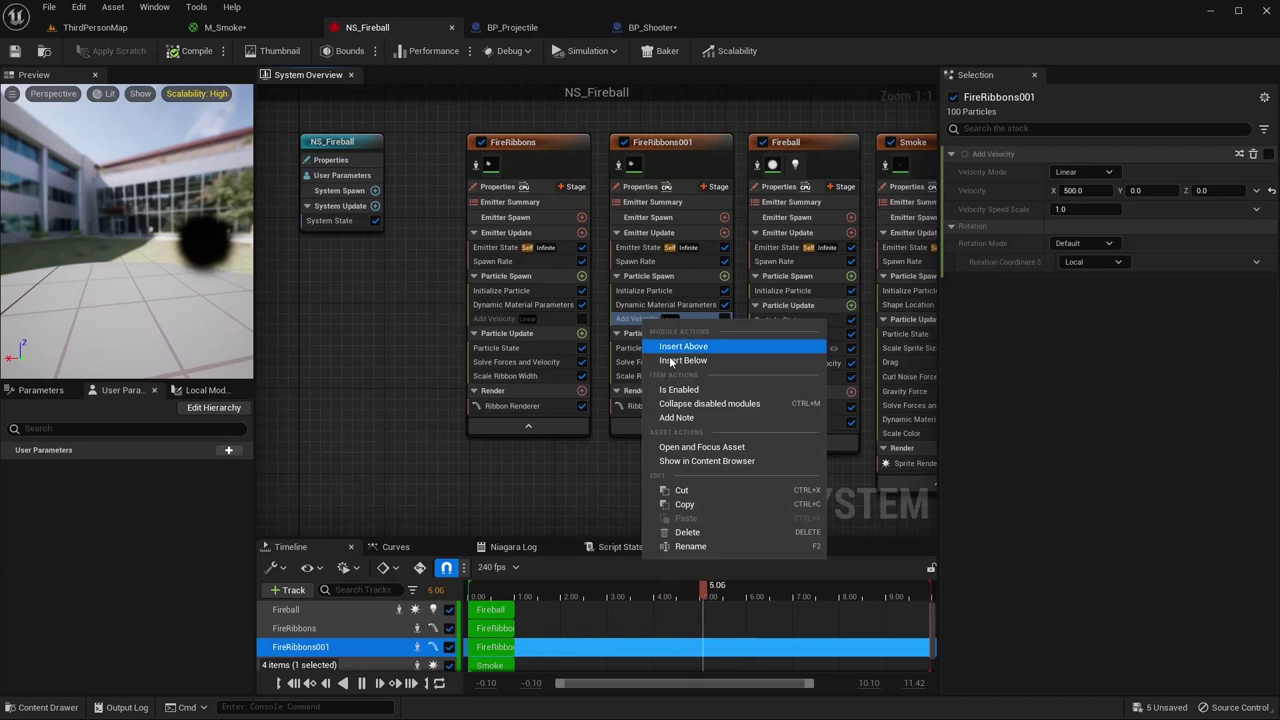
click(687, 532)
right_click(504, 317)
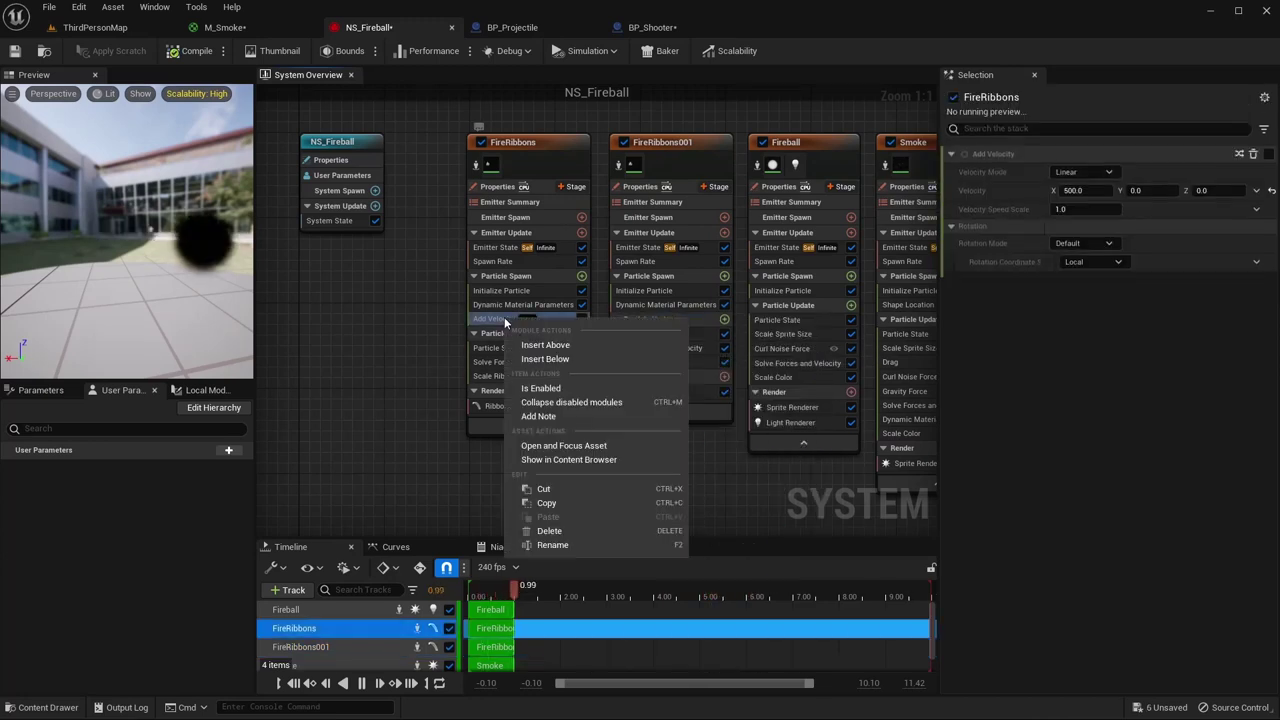
click(569, 526)
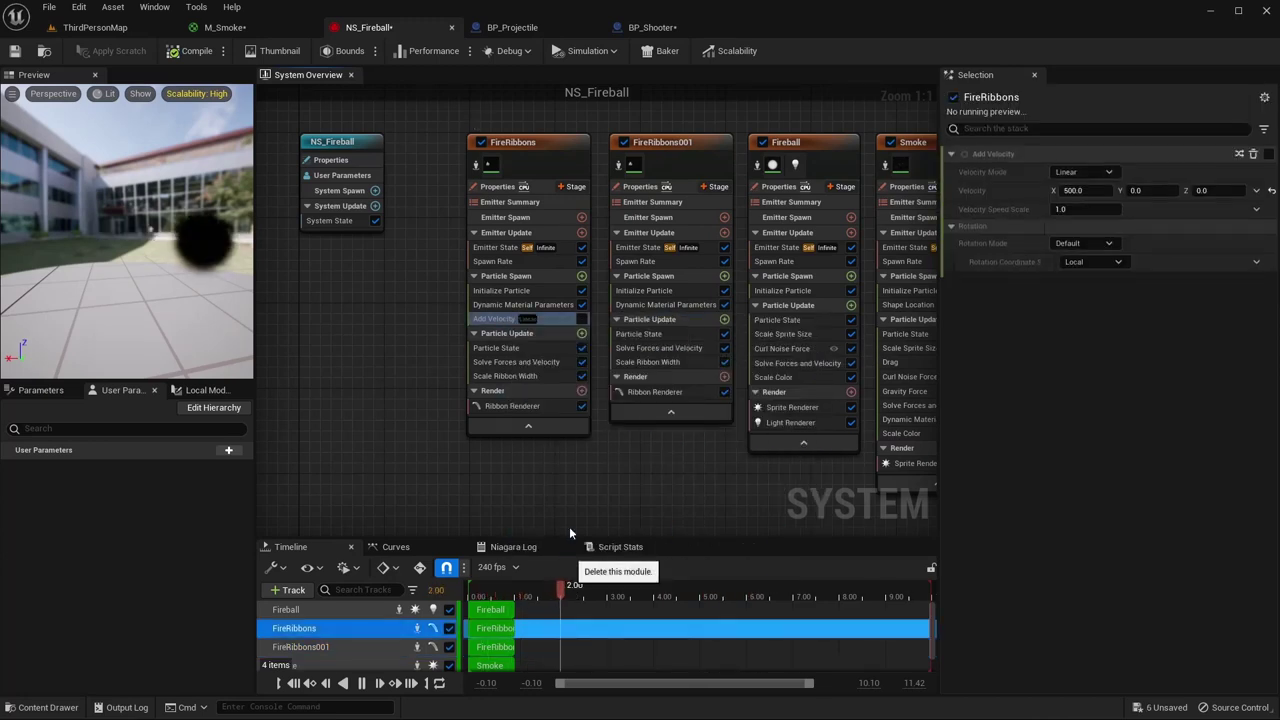
click(15, 51)
- Set the Smoke emitter's SpawnRate to 250 in NS_Fireball
right_drag(704, 467, 315, 462)
click(515, 285)
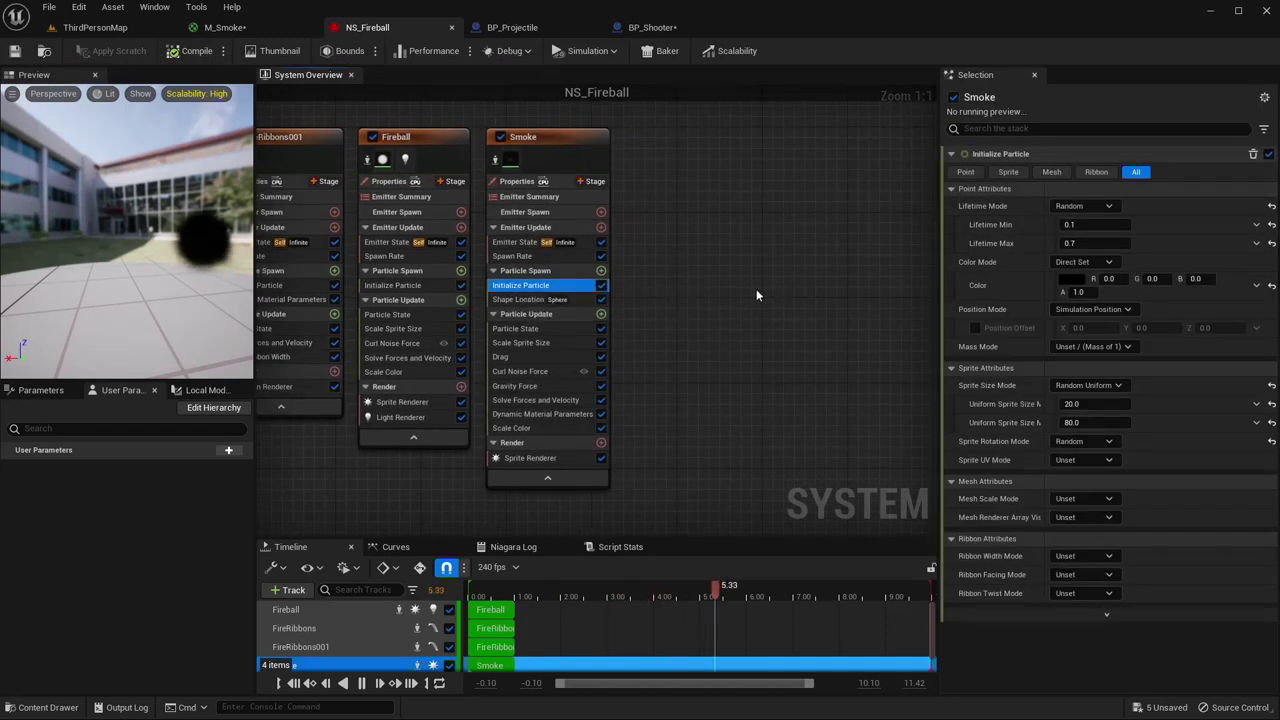
click(540, 255)
click(1073, 176)
text(250)
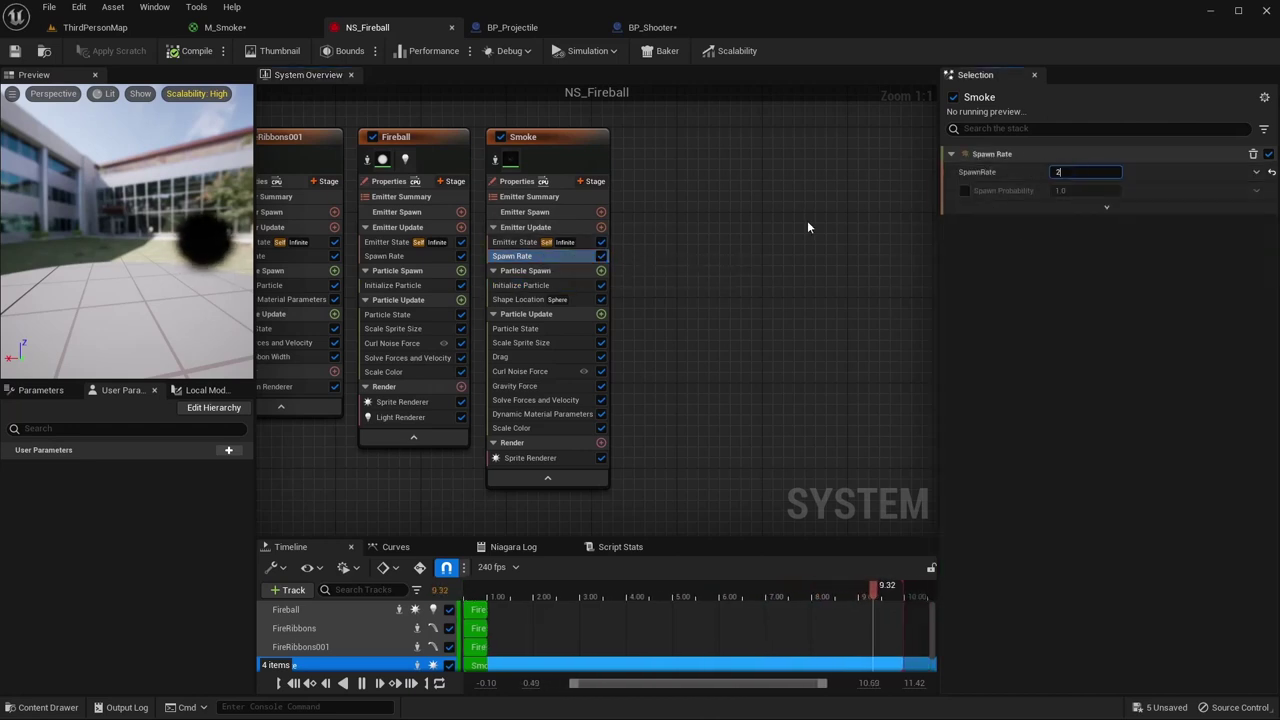
key(Return)
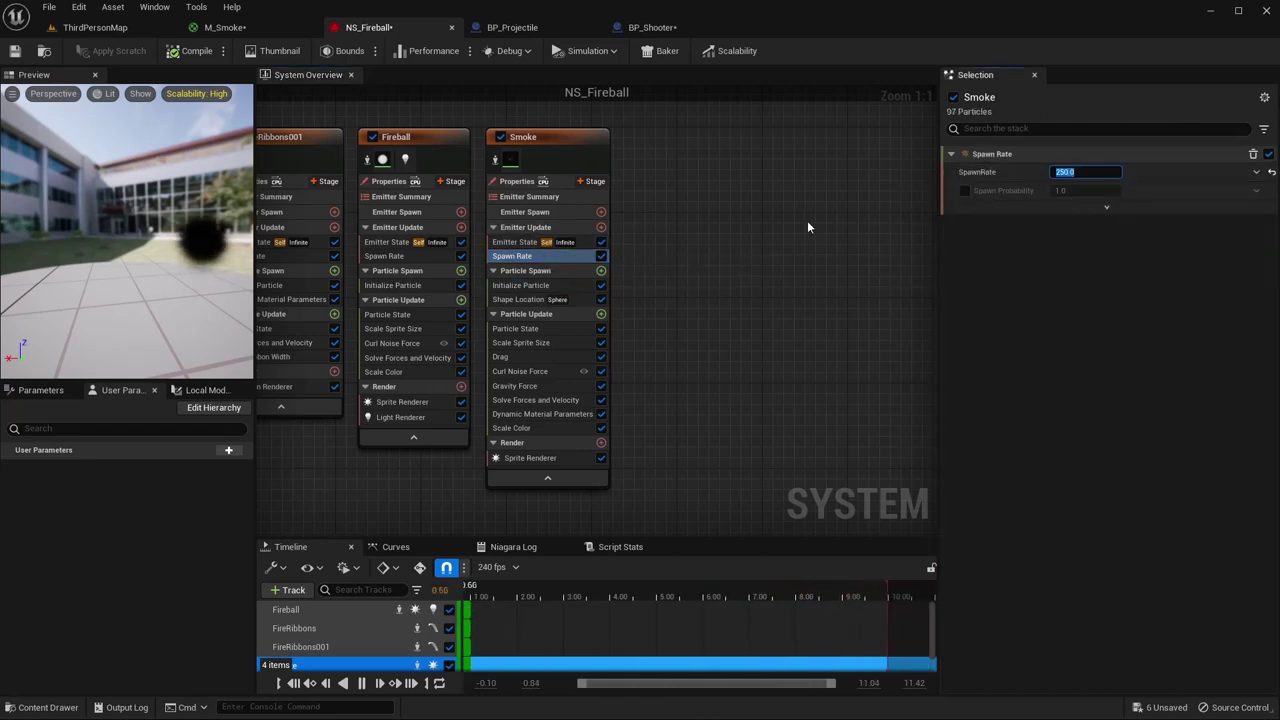
- Set Density to 1.5 in the Smoke emitter's Dynamic Material Parameters and save the system
click(526, 287)
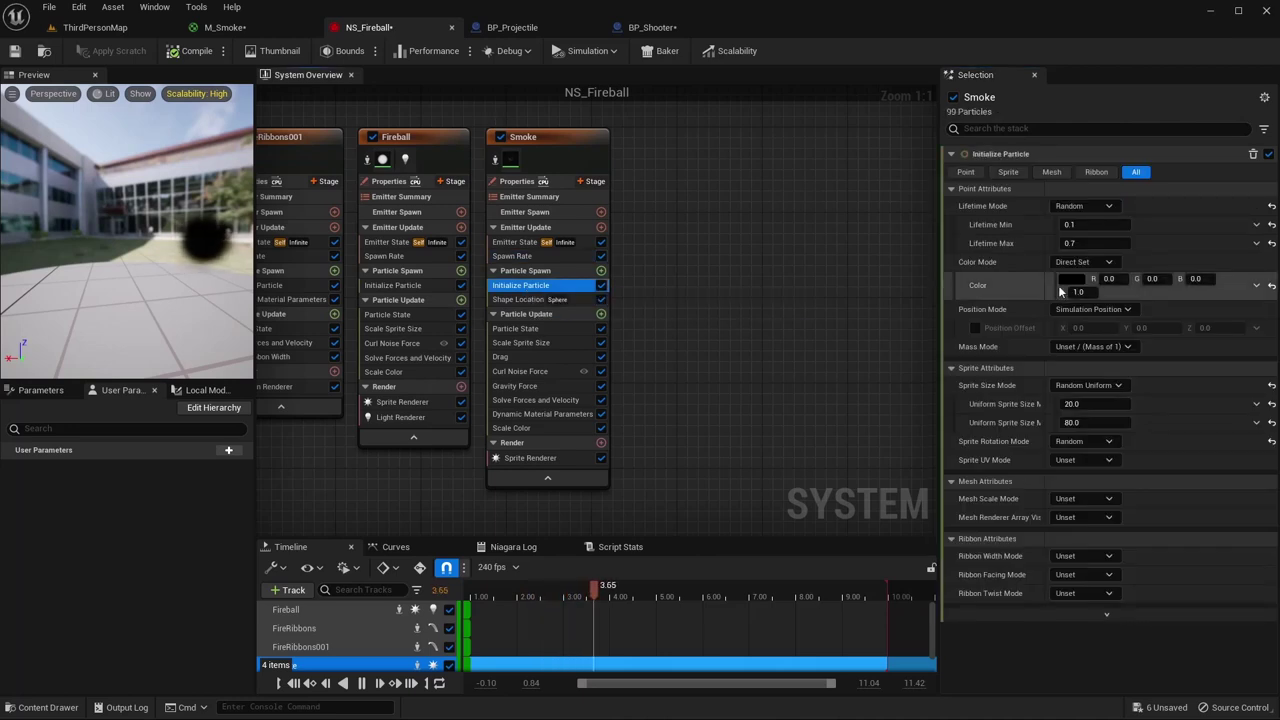
click(1093, 243)
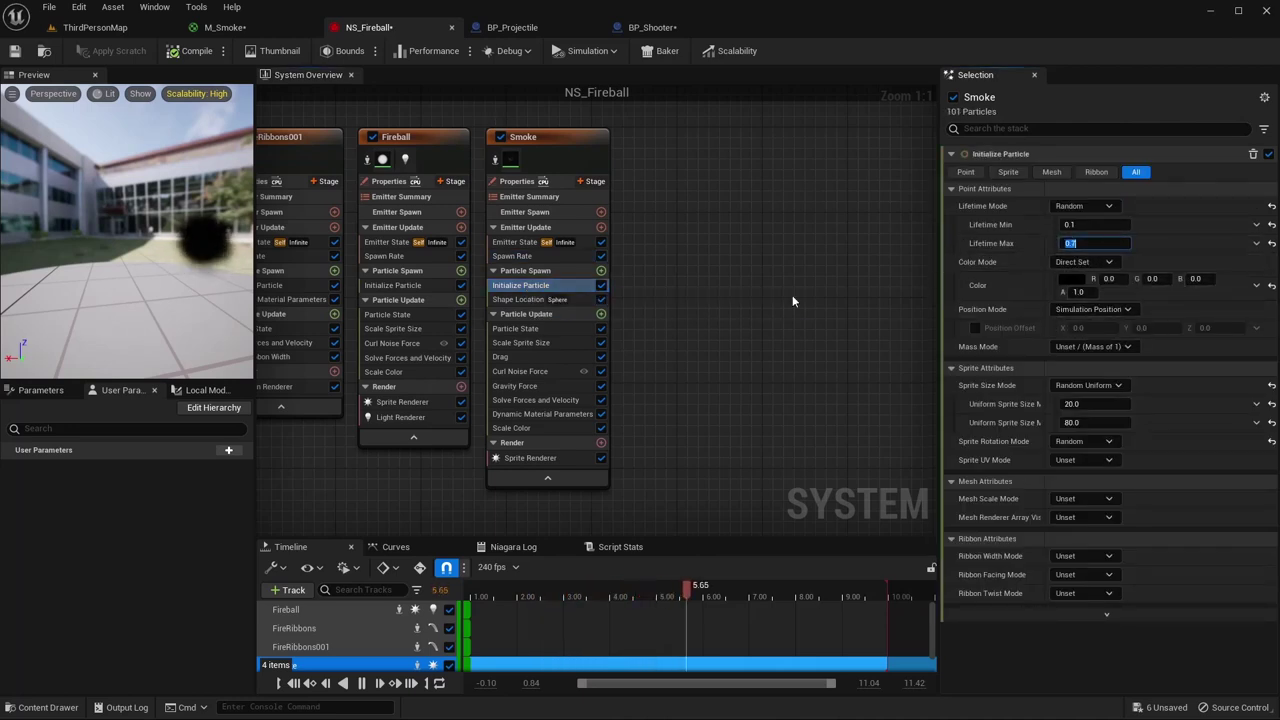
click(547, 412)
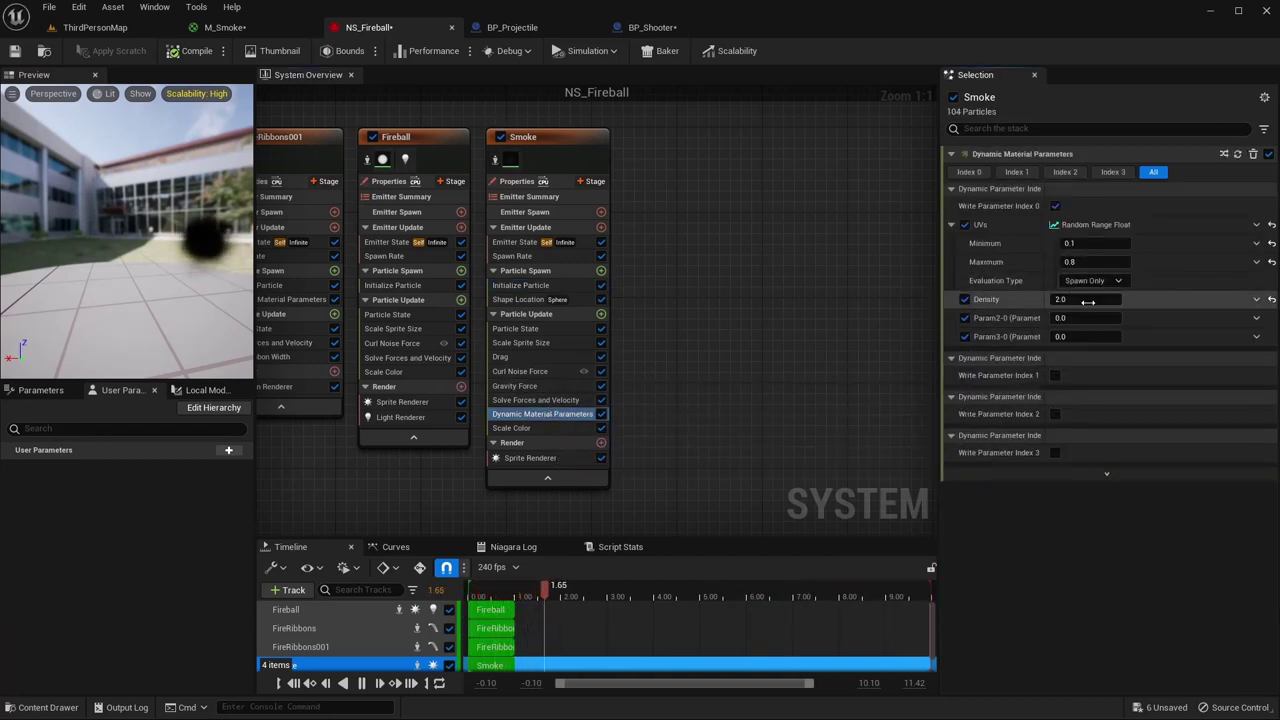
click(1088, 301)
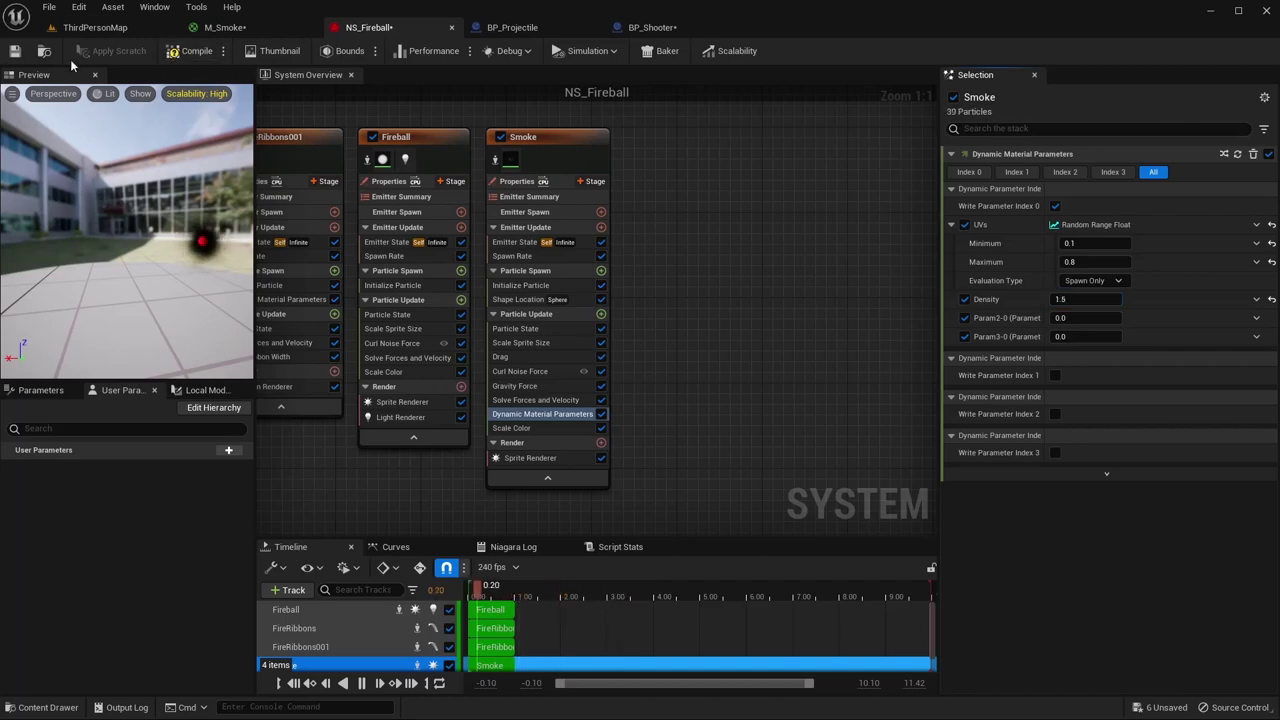
- Play ThirdPersonMap, move the character to observe the adjusted smoke on the fireballs, and stop playing
click(100, 28)
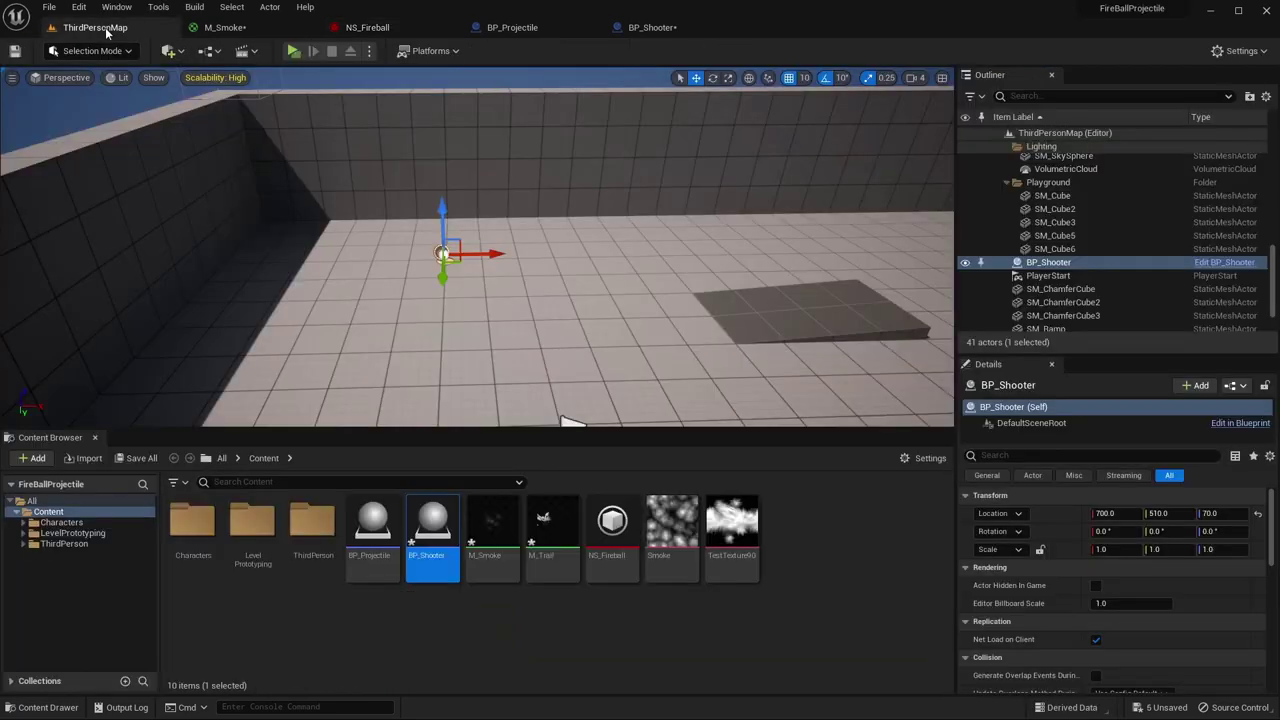
key(alt+p)
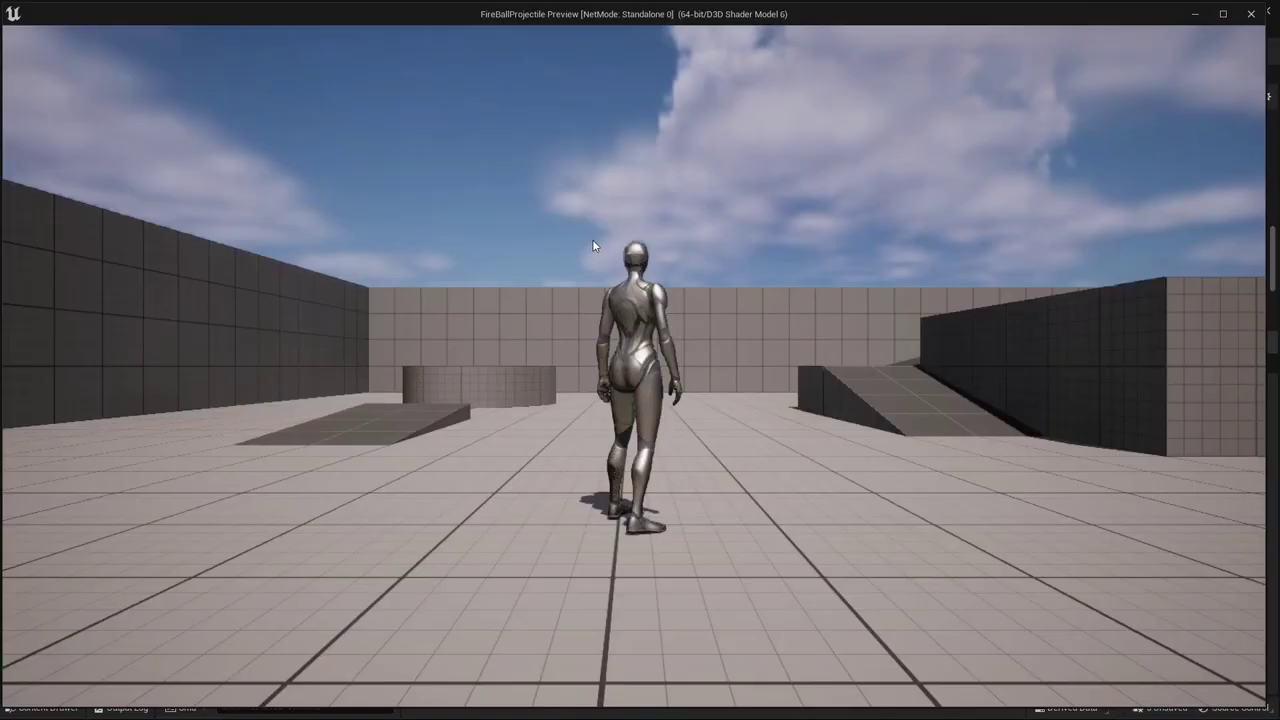
key(w)
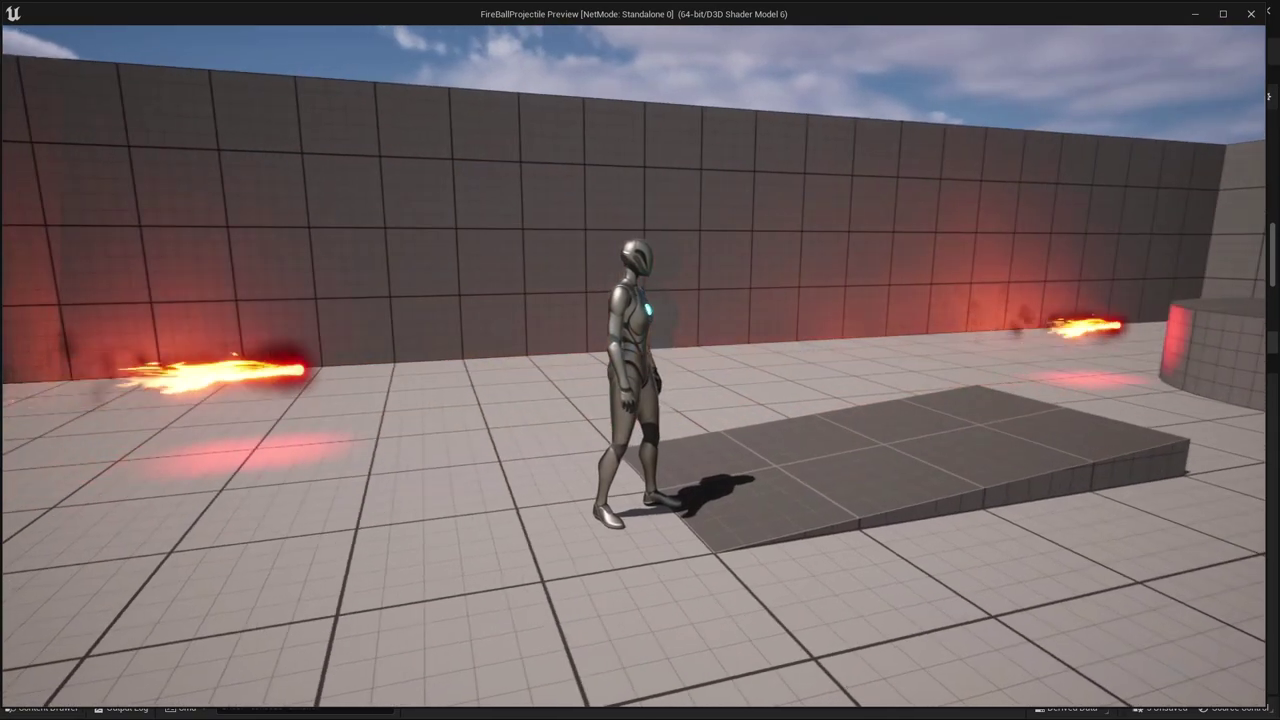
key(Escape)
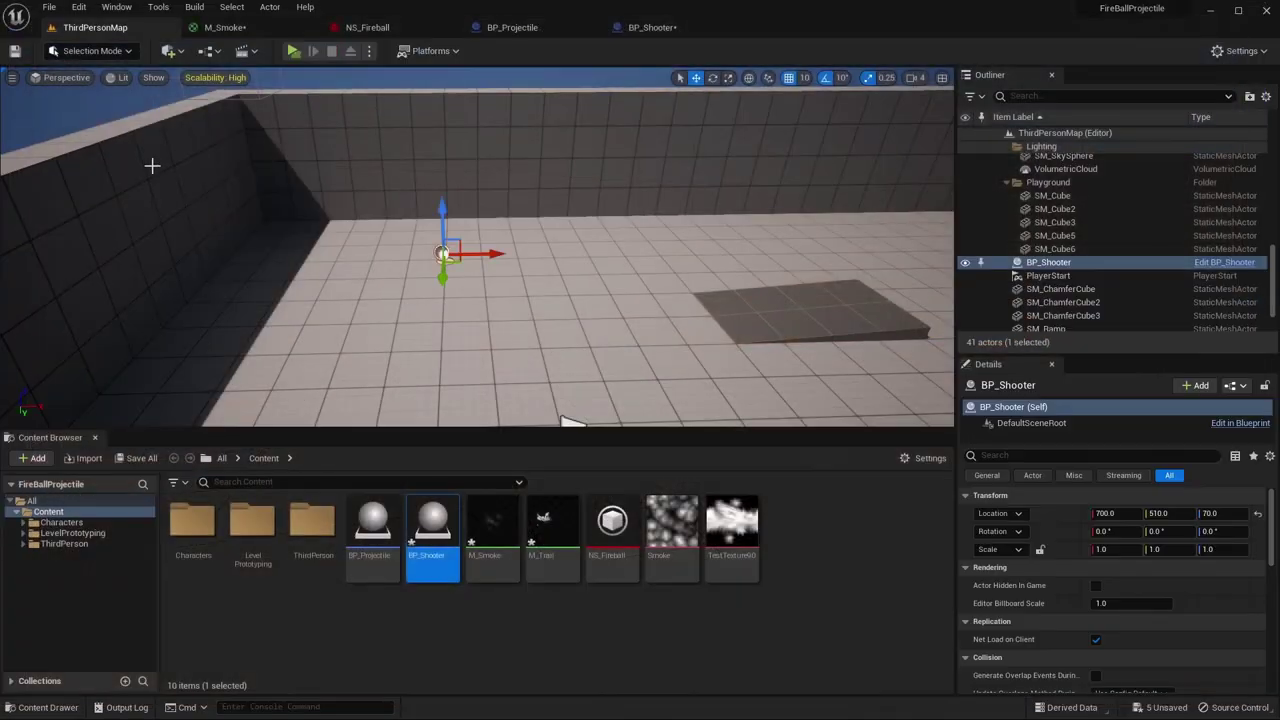
- Set the Sphere Radius in the Smoke emitter's Shape Location module of NS_Fireball to 2
click(375, 37)
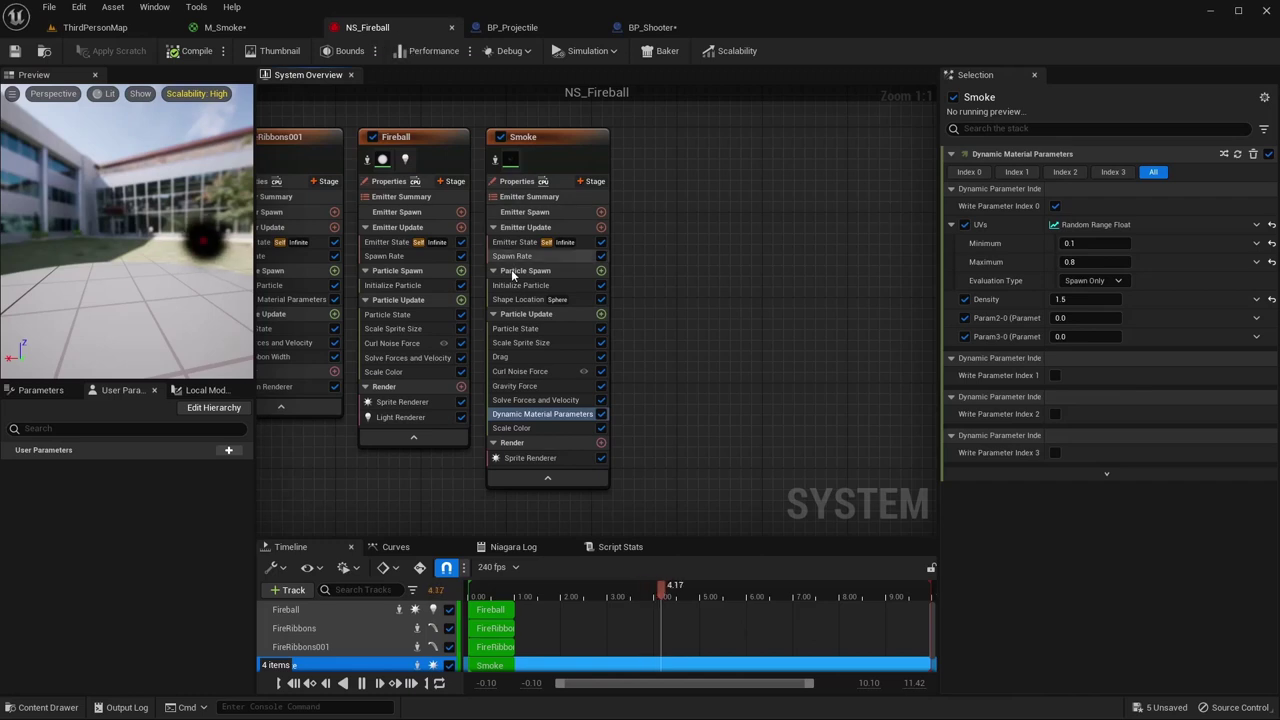
click(530, 299)
click(1078, 224)
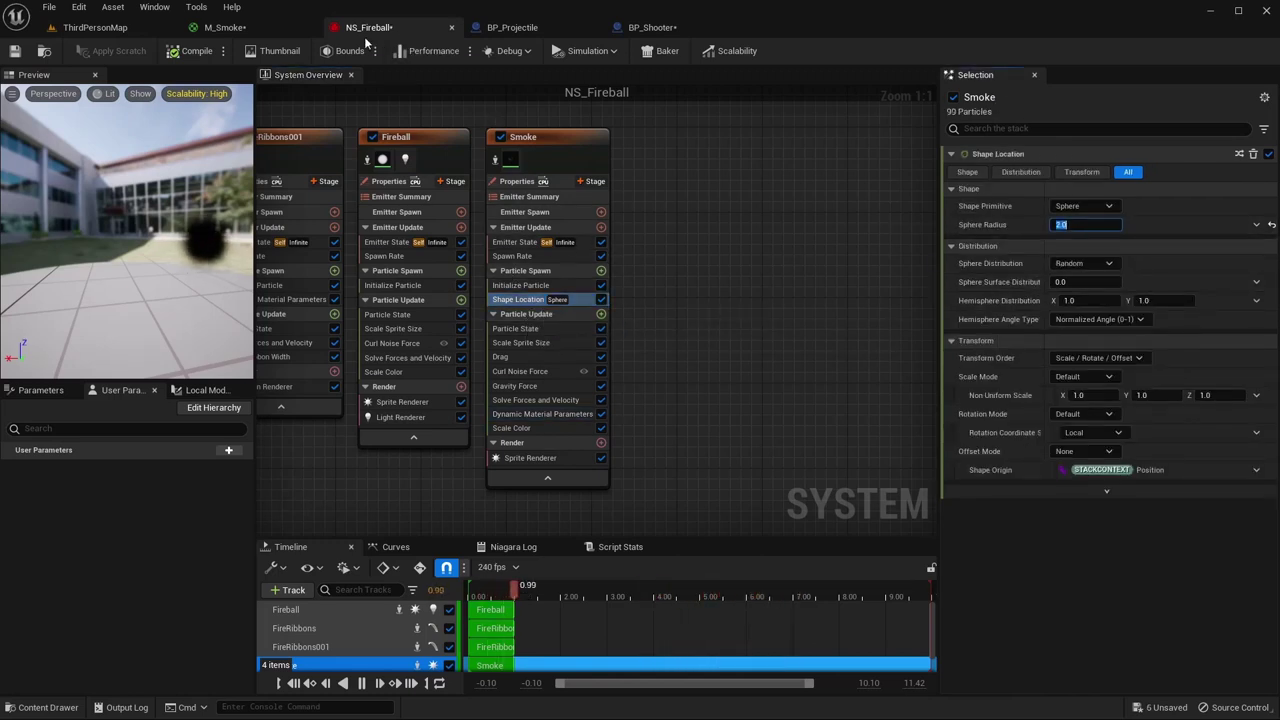
- Play ThirdPersonMap, run the character beside the fireballs' path to examine their trails and smoke, and stop playing
click(123, 26)
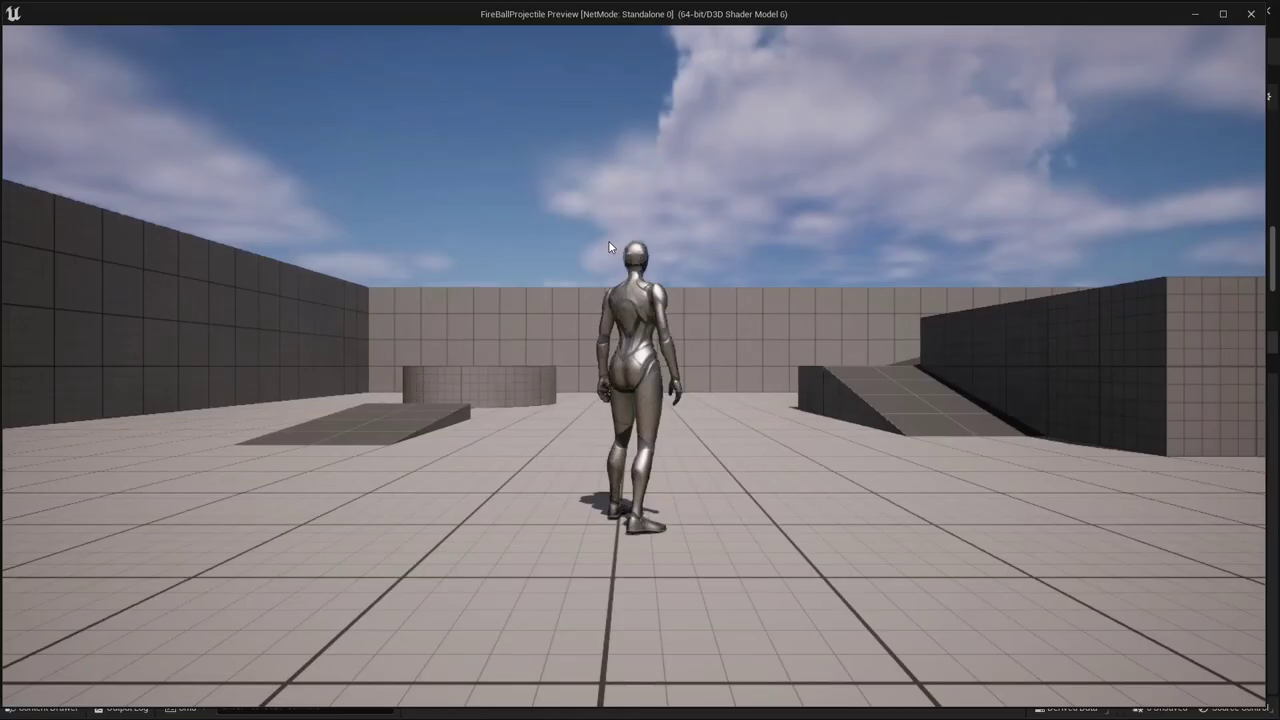
key(w)
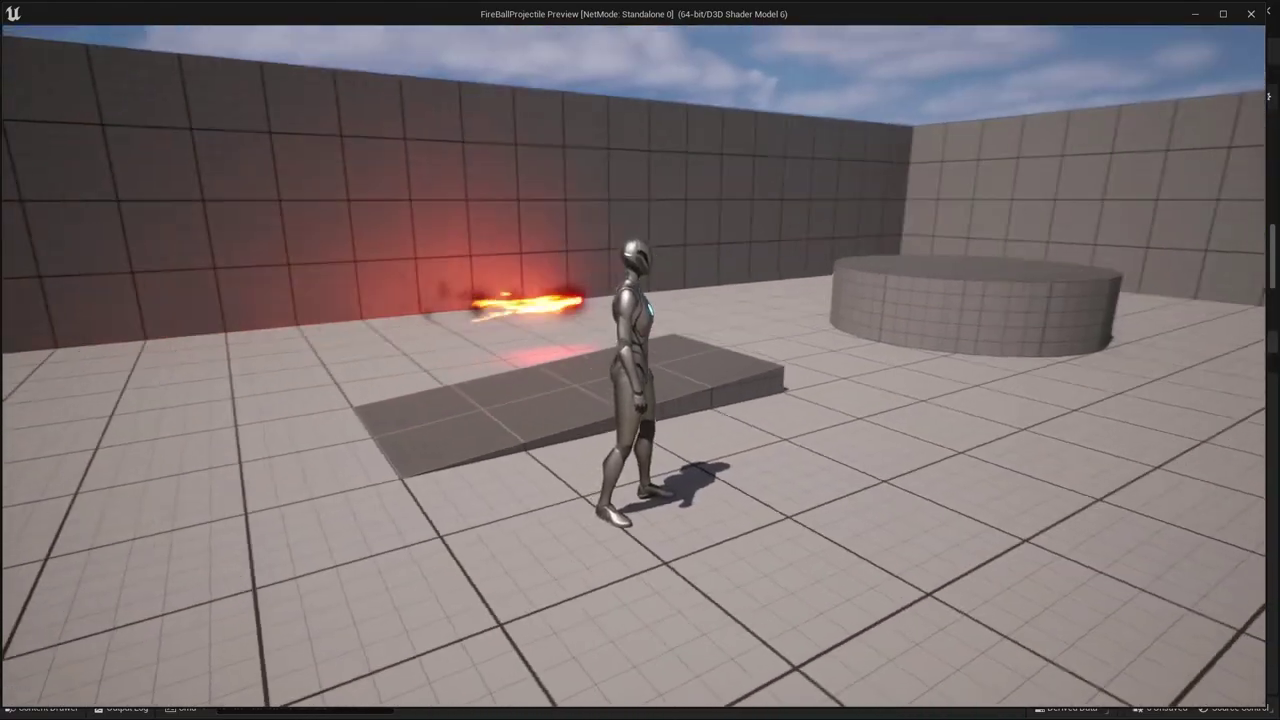
key(w)
key(w)
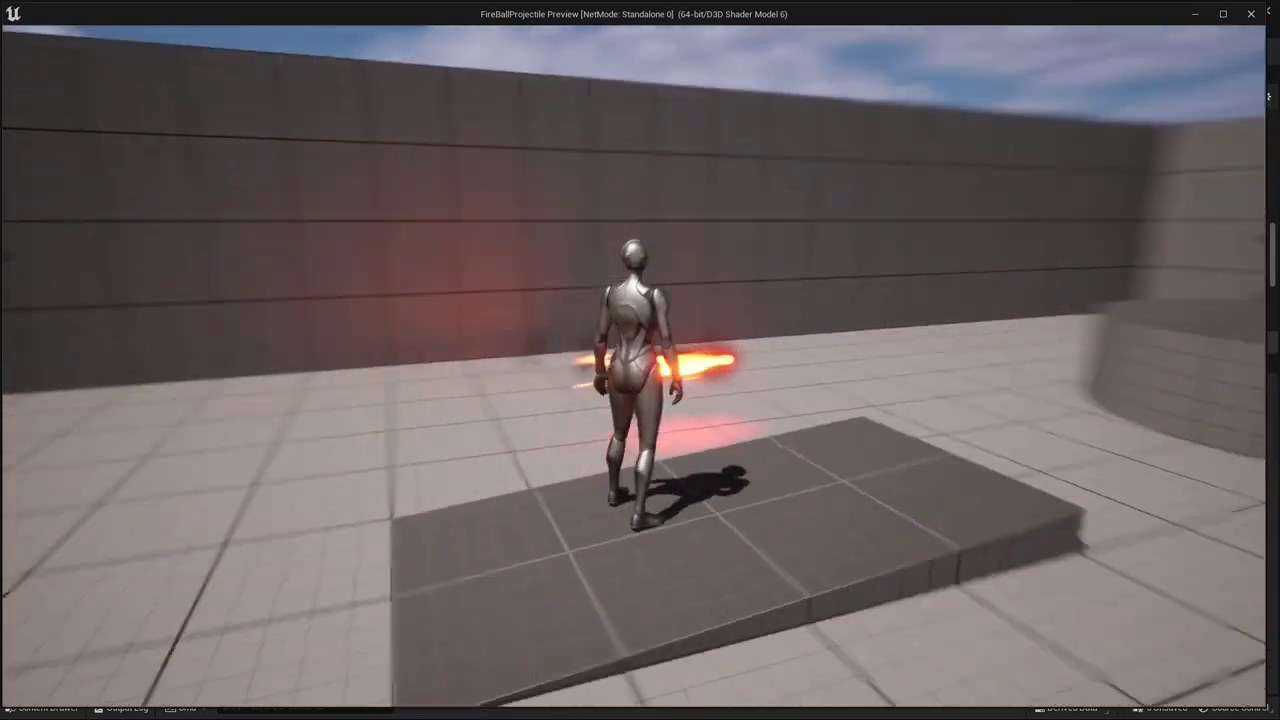
key(w)
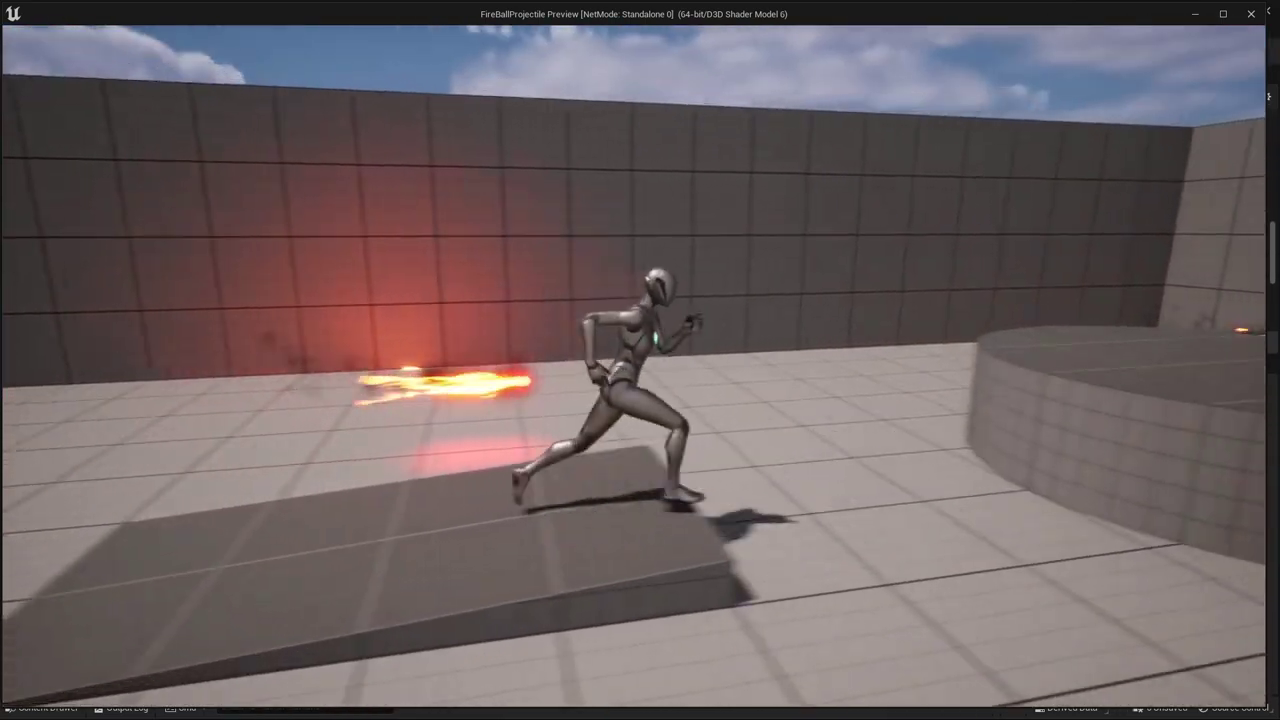
key(s)
key(d)
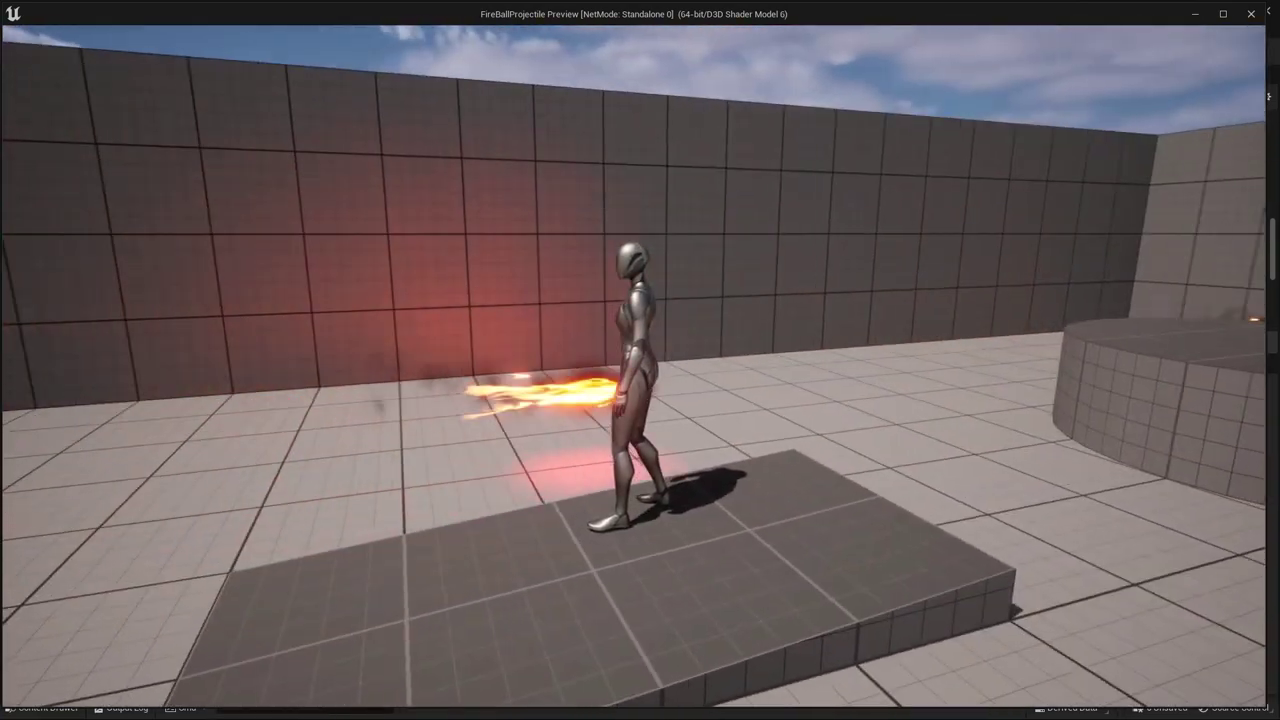
key(Escape)
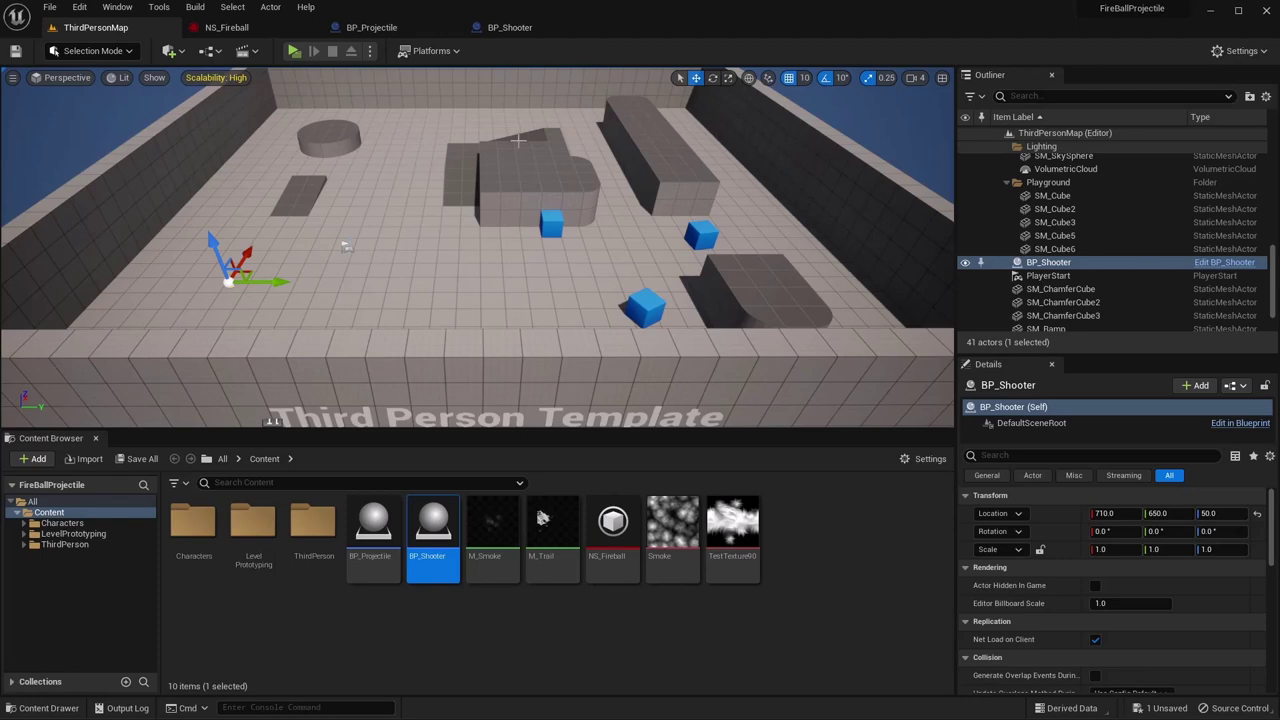
- Set the X component of the SET Velocity node in BP_Shooter to 2000 and compile the blueprint
click(510, 27)
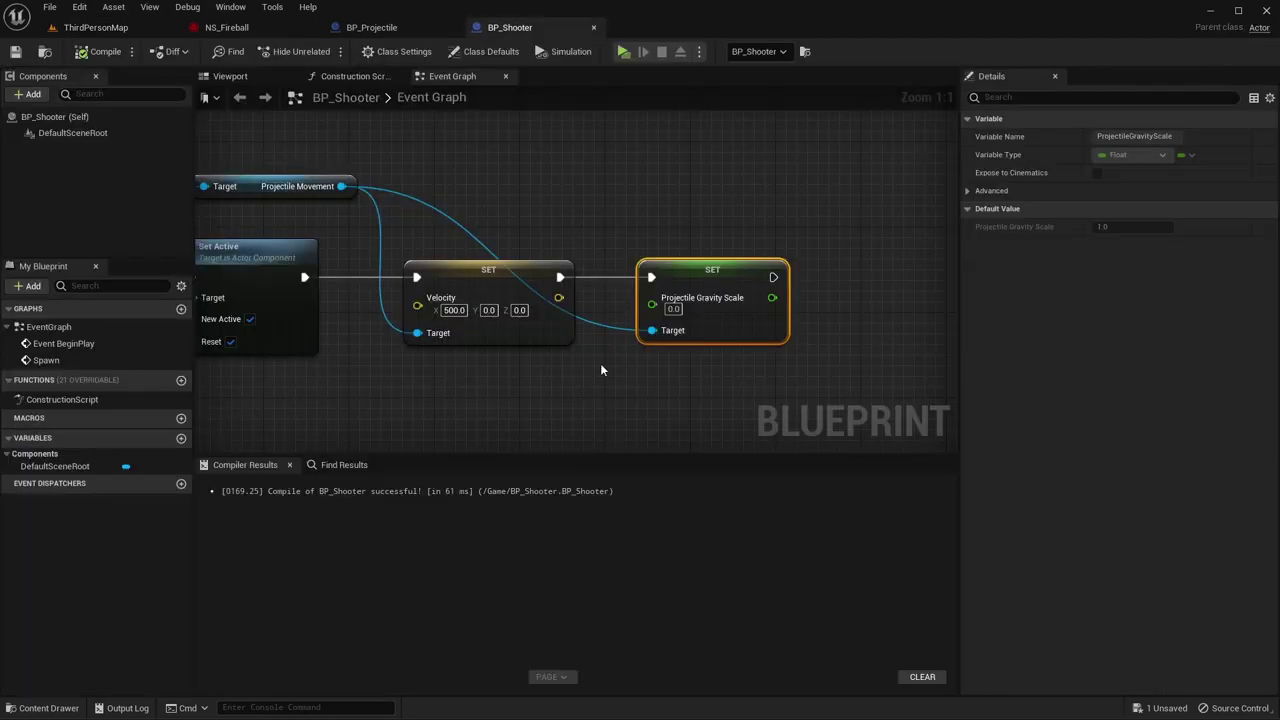
right_drag(500, 335, 617, 334)
click(571, 310)
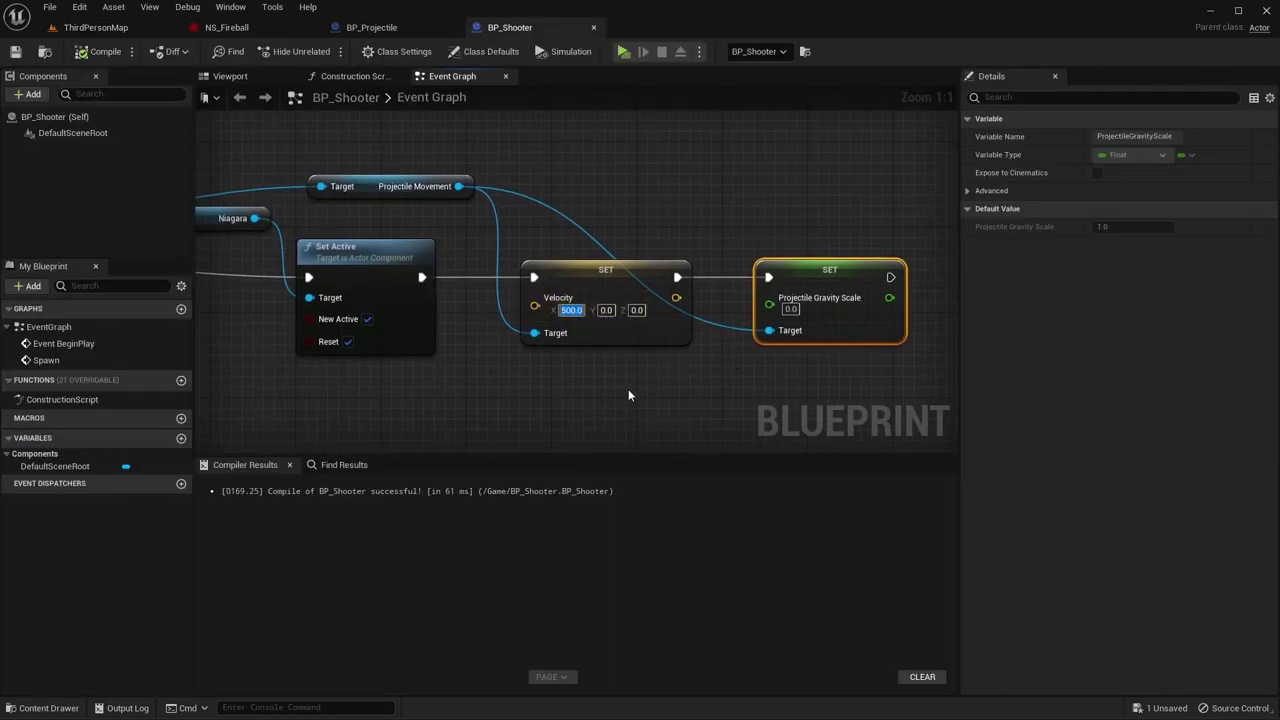
text(2000)
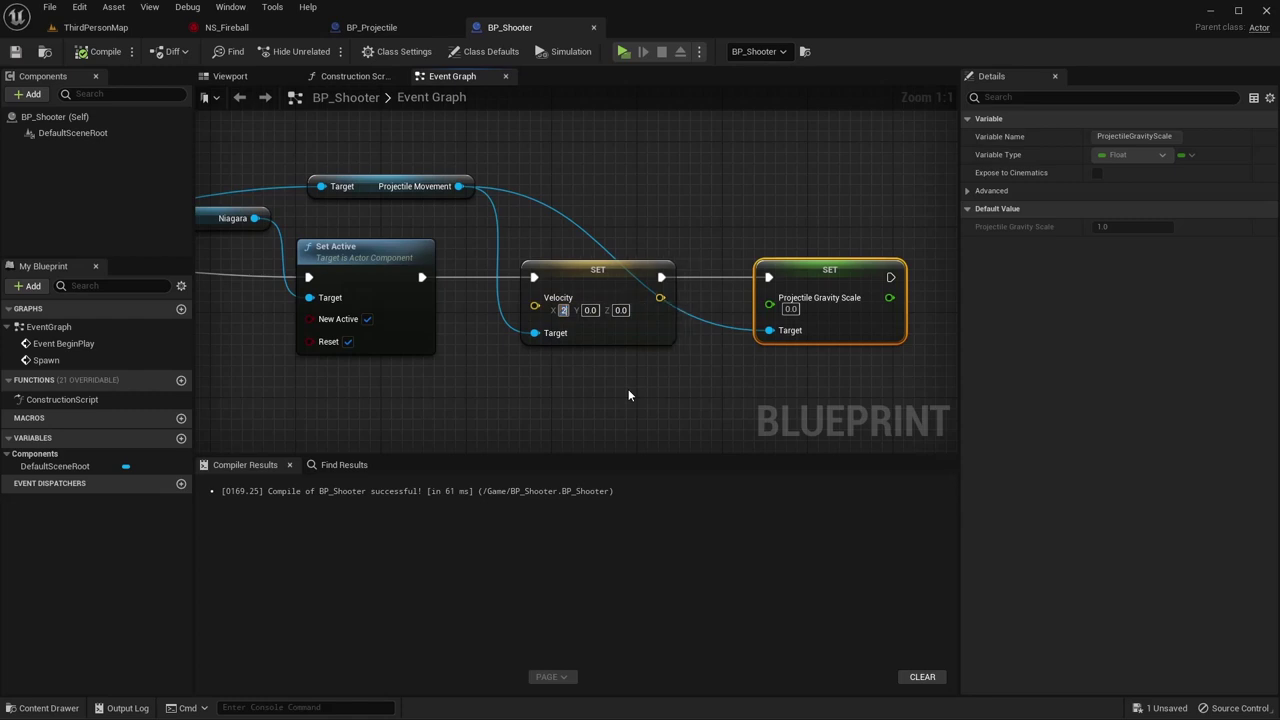
key(Return)
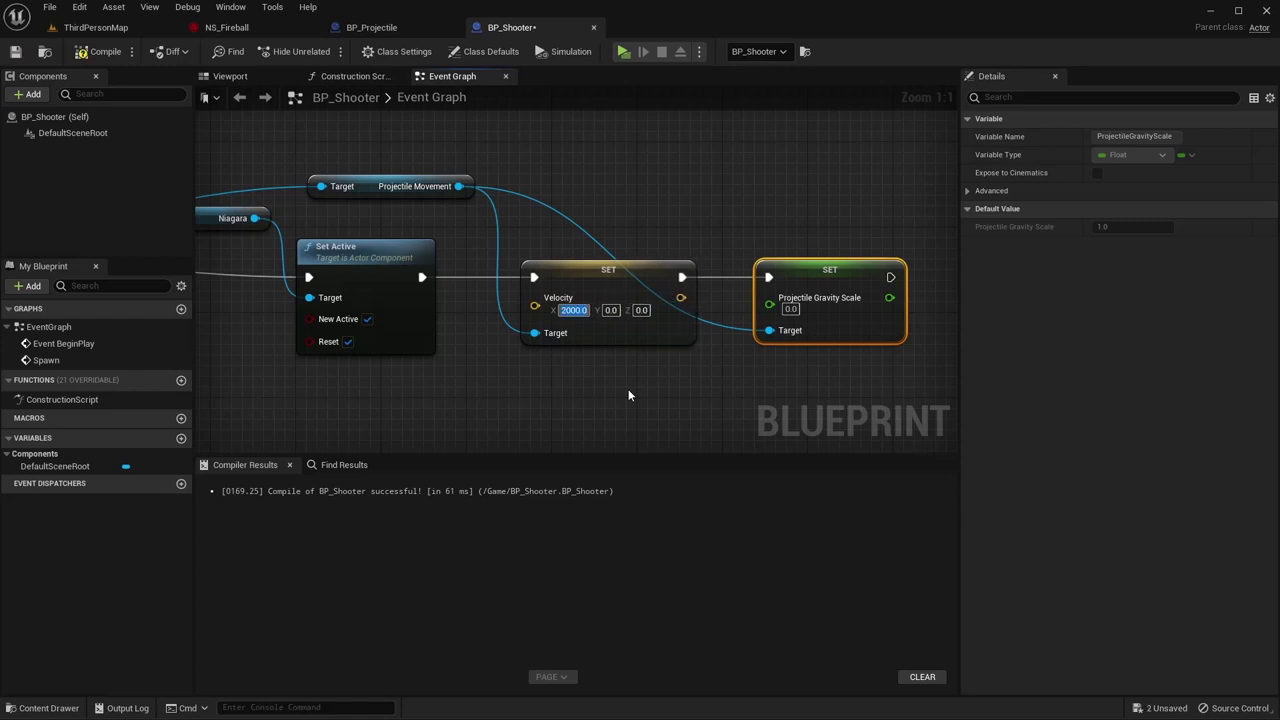
click(100, 51)
- Play ThirdPersonMap, watch the fireballs at the higher launch velocity, and stop playing
click(95, 27)
click(295, 51)
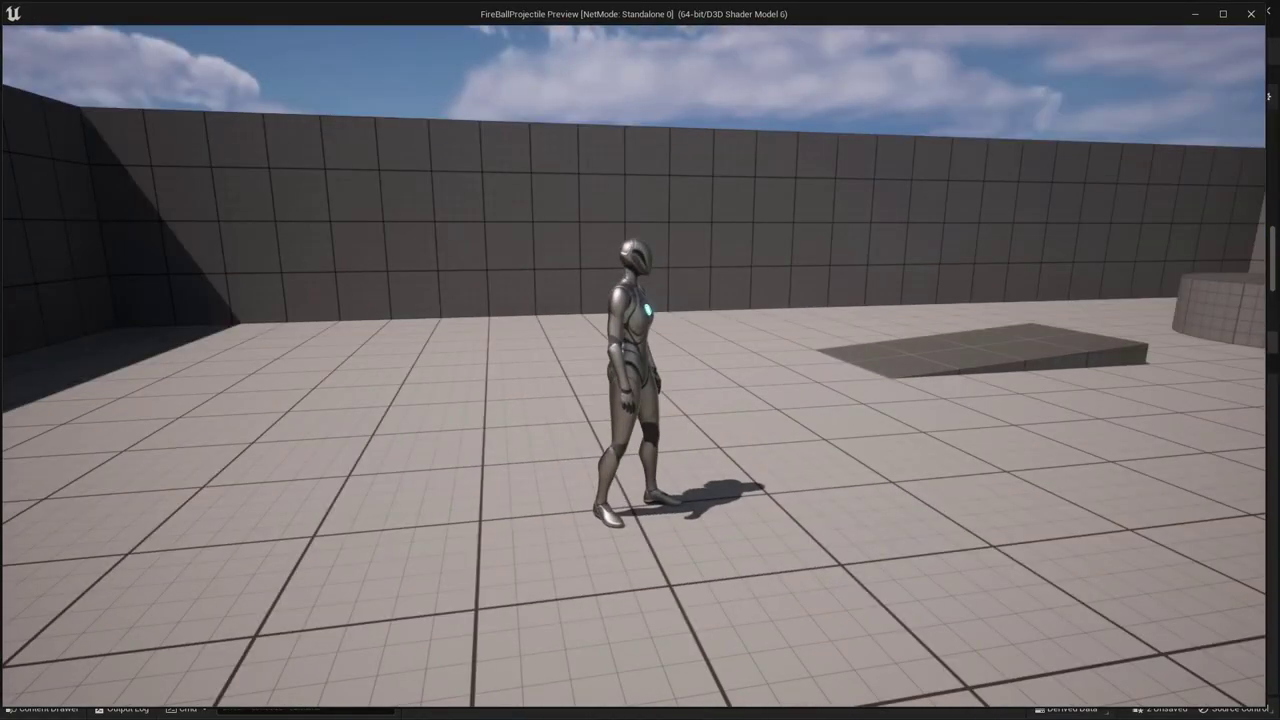
click(640, 360)
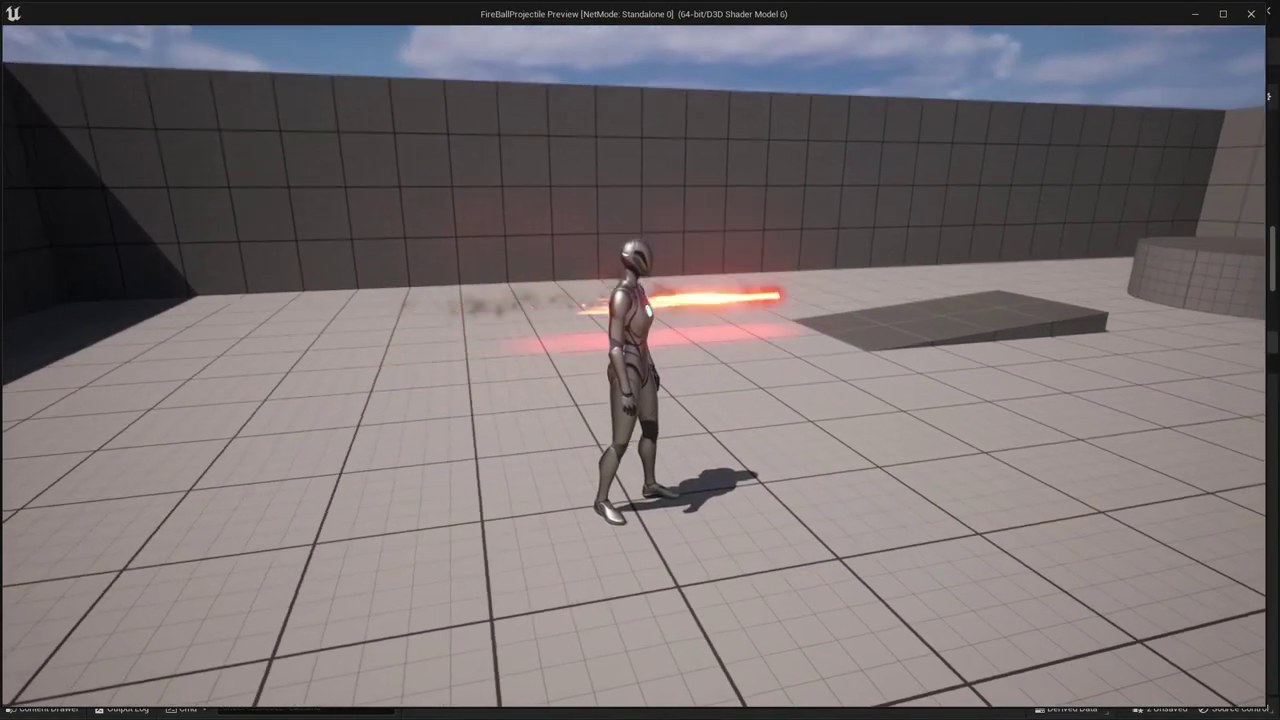
click(640, 360)
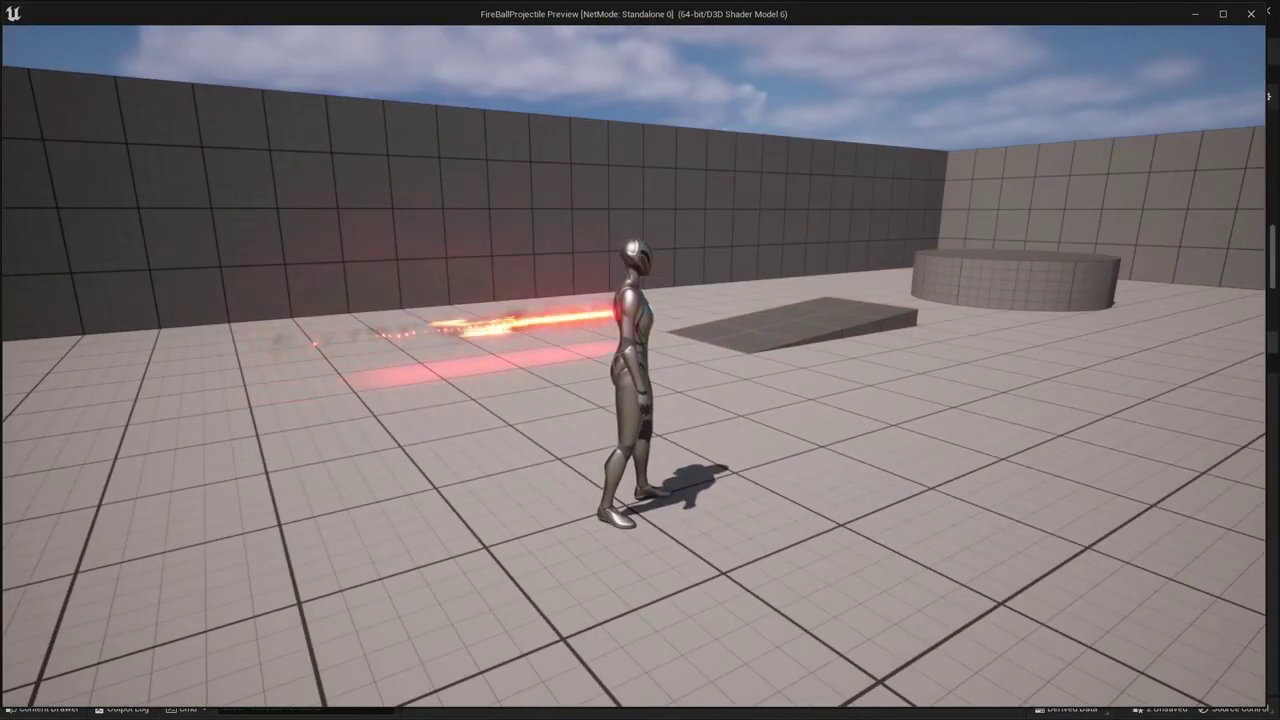
key(Escape)
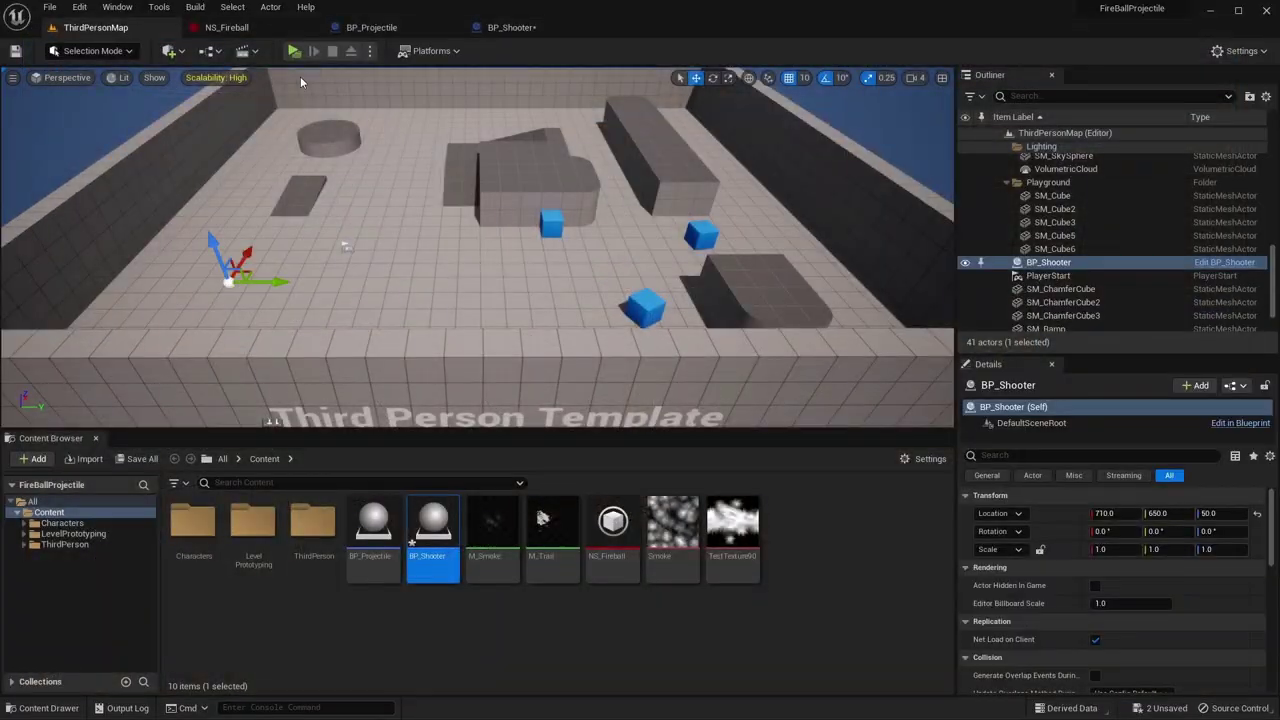
- Set the Lifetime in the FireRibbons emitter's Initialize Particle module of NS_Fireball to 0.125
click(226, 27)
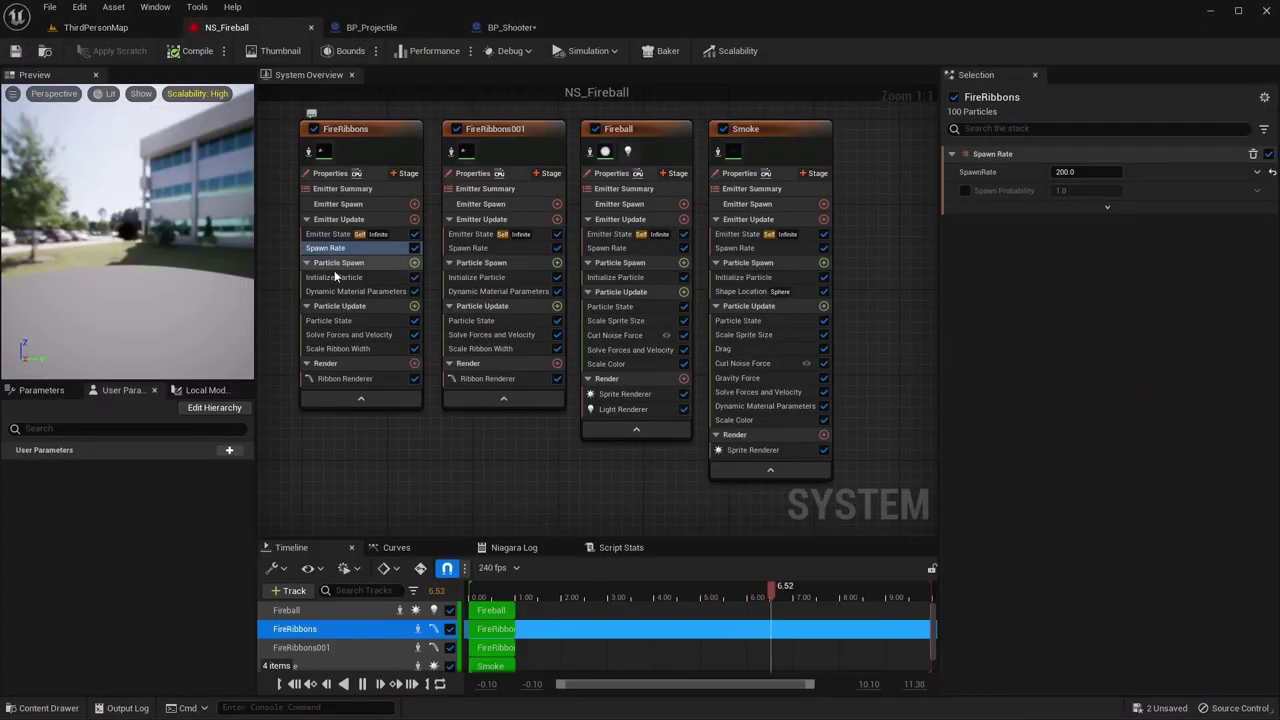
click(336, 277)
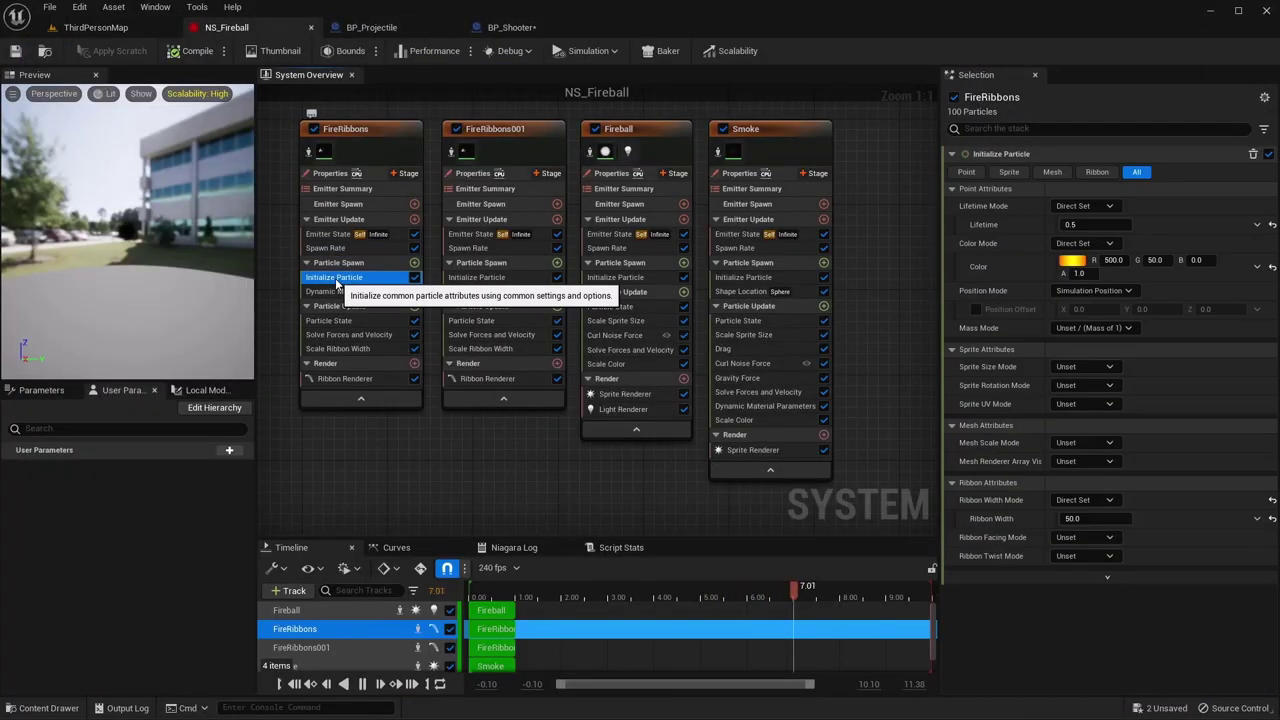
click(1070, 224)
text(0.12)
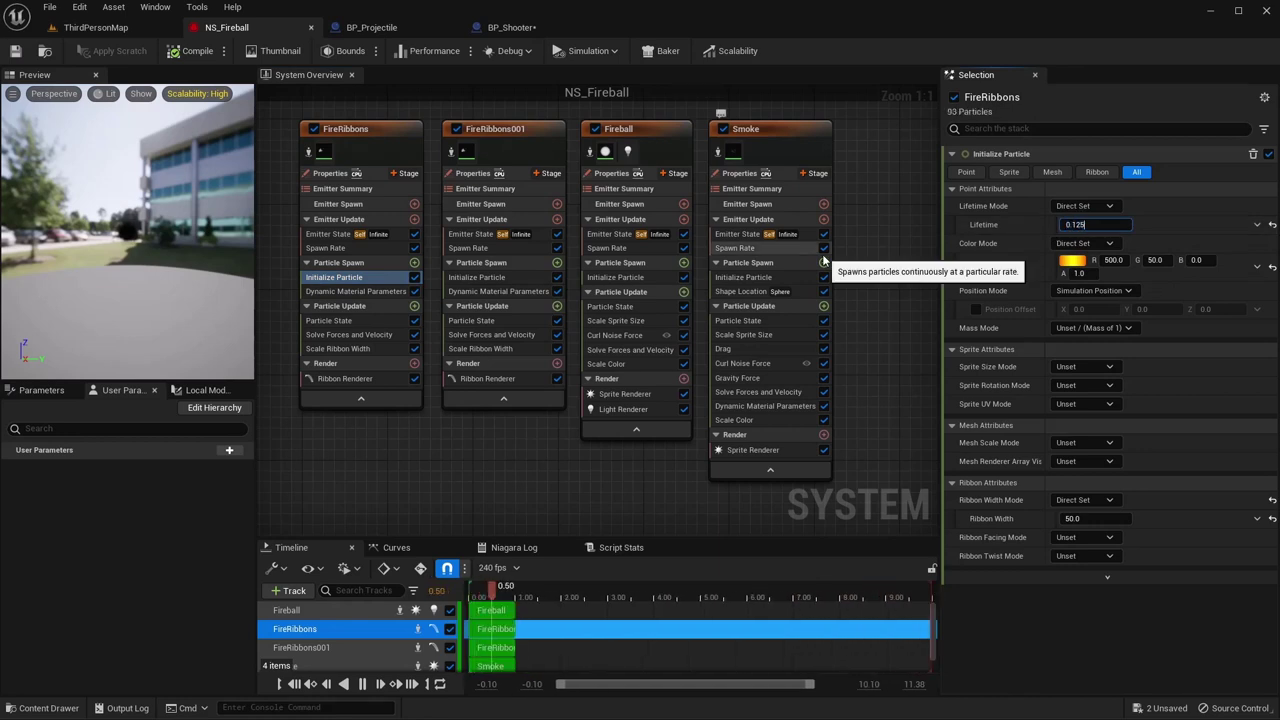
- Set the Lifetime in the FireRibbons001 emitter's Initialize Particle module to 0.125
click(477, 277)
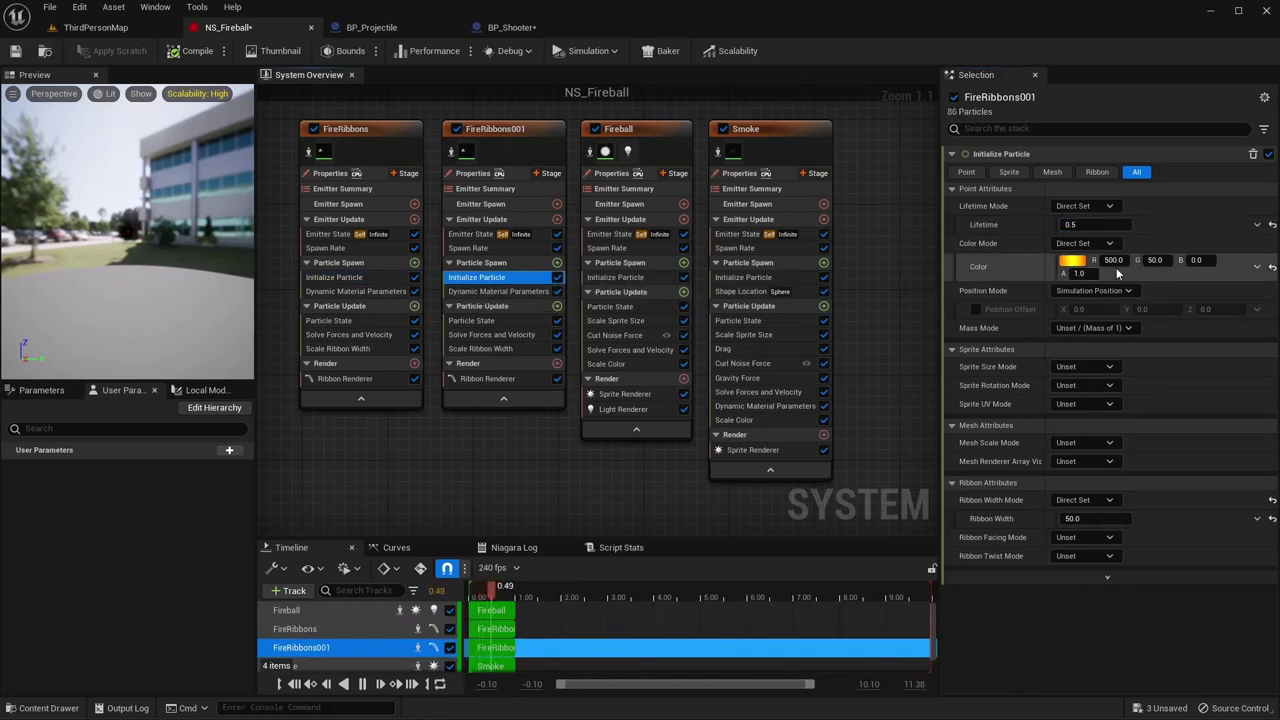
click(1102, 229)
text(0.125)
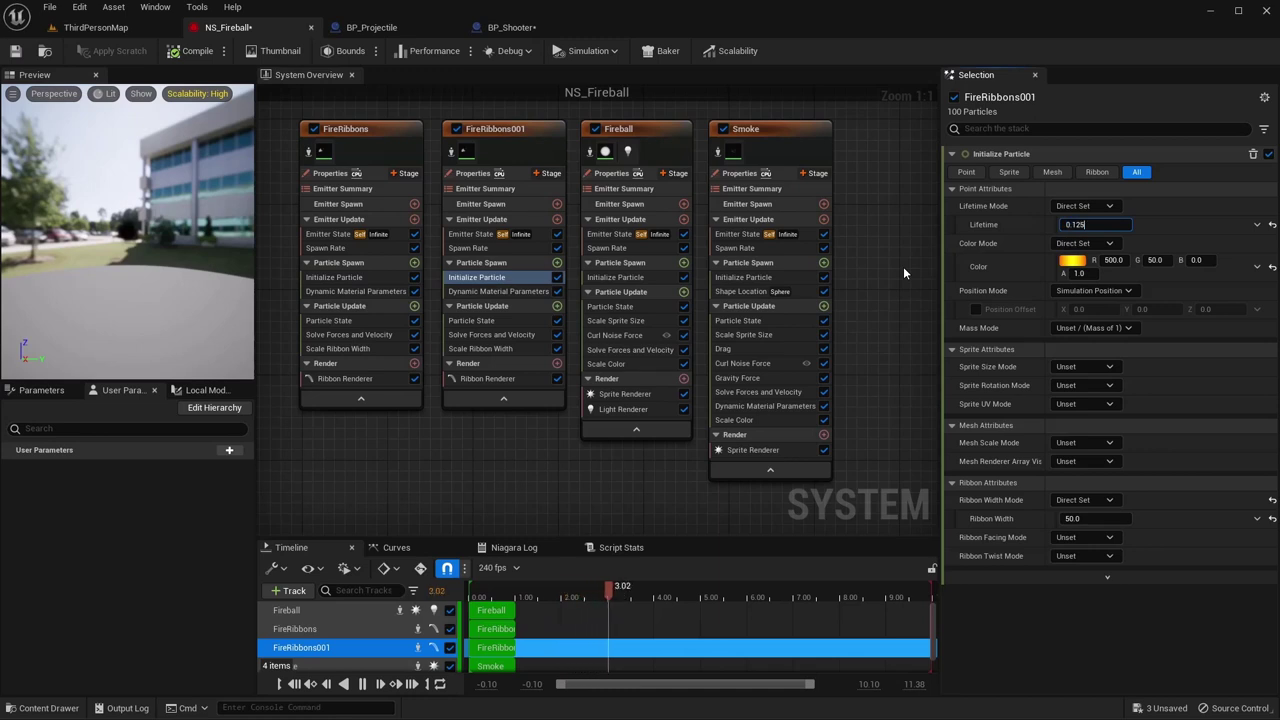
key(Return)
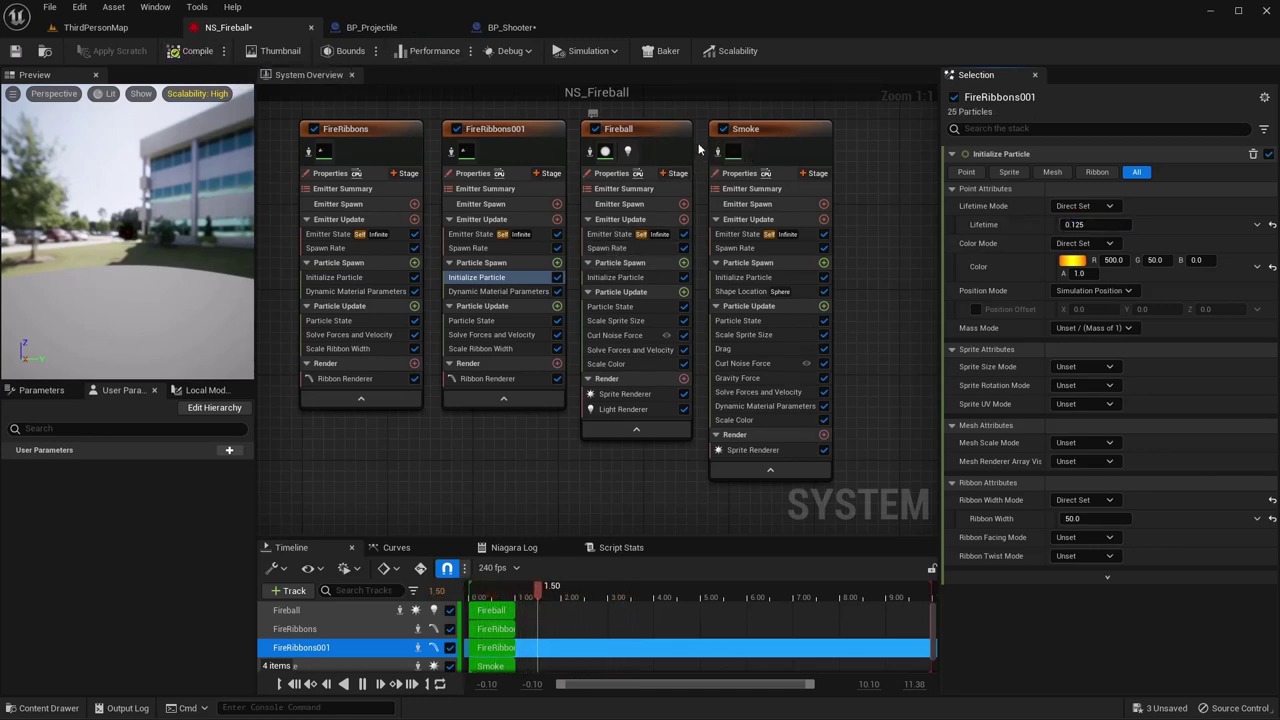
- Set the Fireball emitter's Initialize Particle Lifetime Min to 0.025 and Lifetime Max to 0.05
click(622, 277)
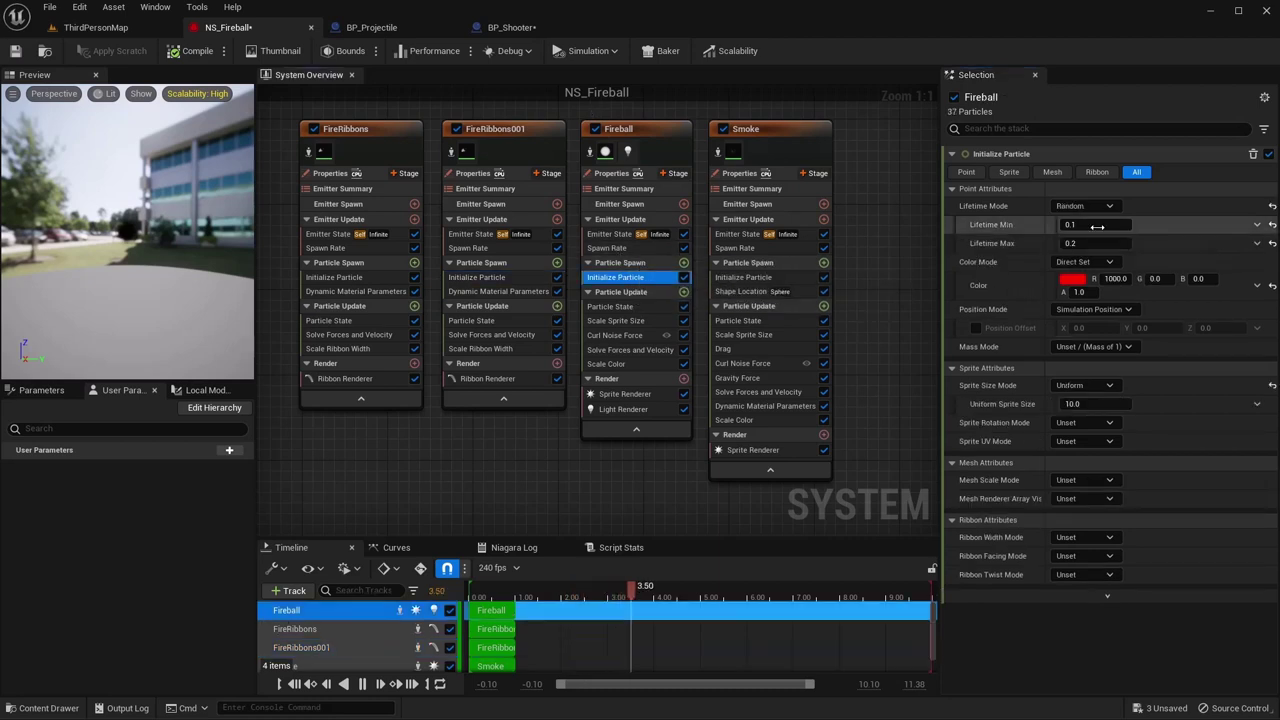
click(1113, 224)
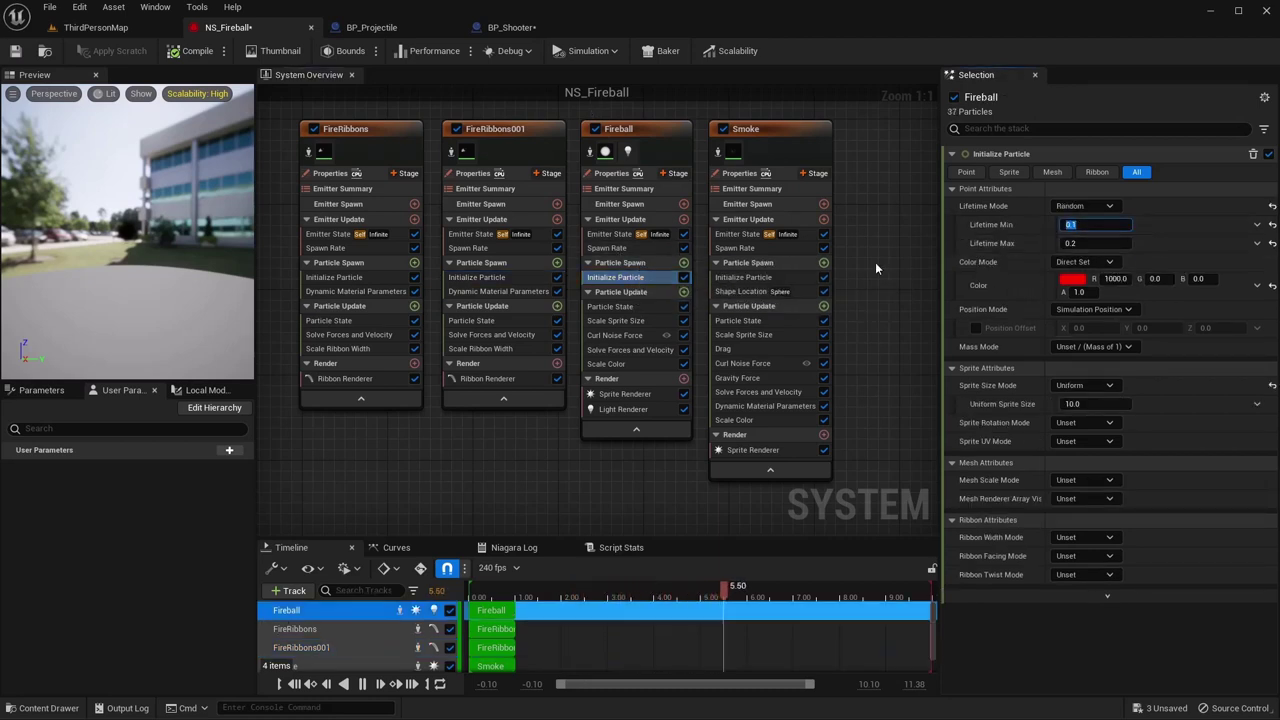
text(0.025)
key(Tab)
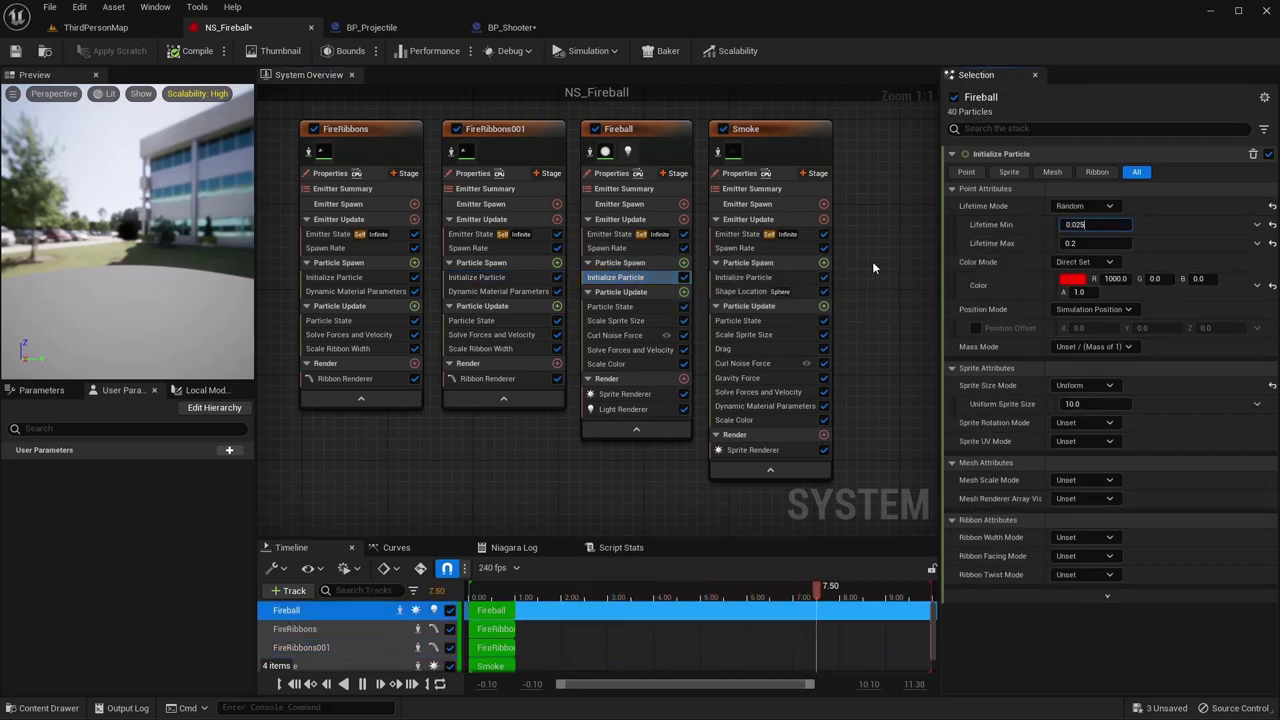
text(0.05)
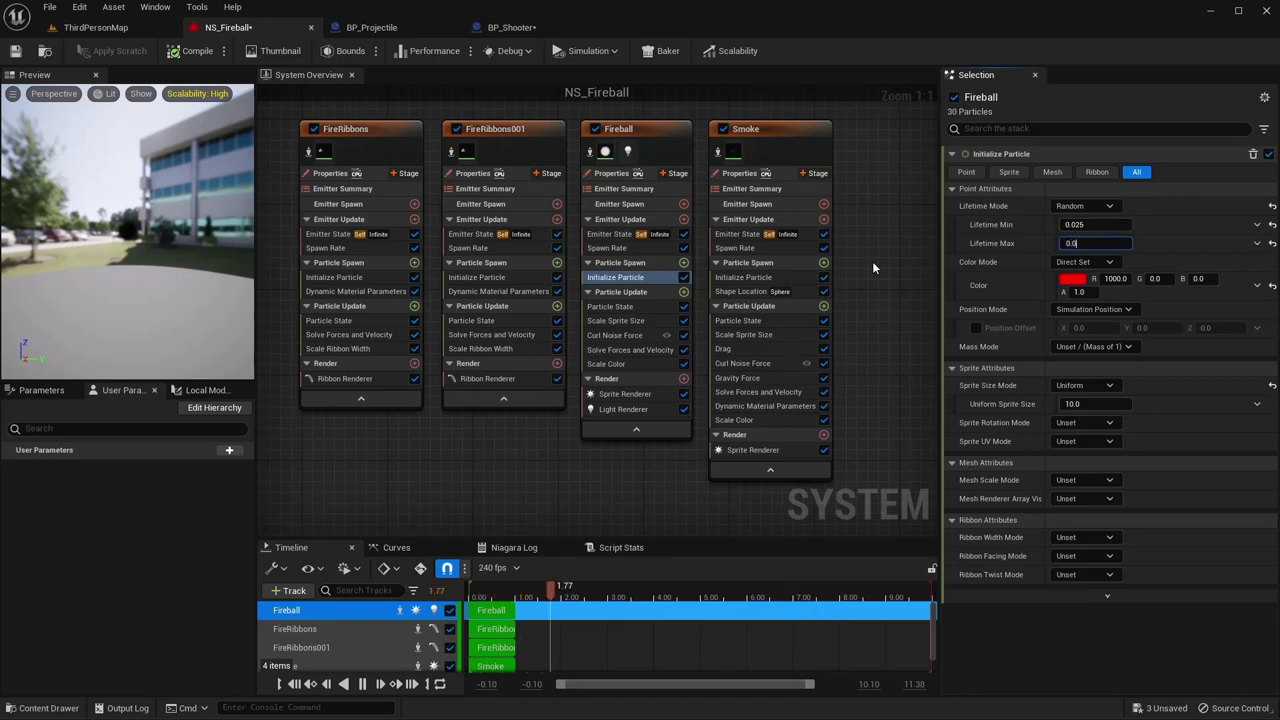
- Play ThirdPersonMap, examine the fast fireballs with the shorter fireball lifetimes, and stop playing
click(139, 30)
click(294, 49)
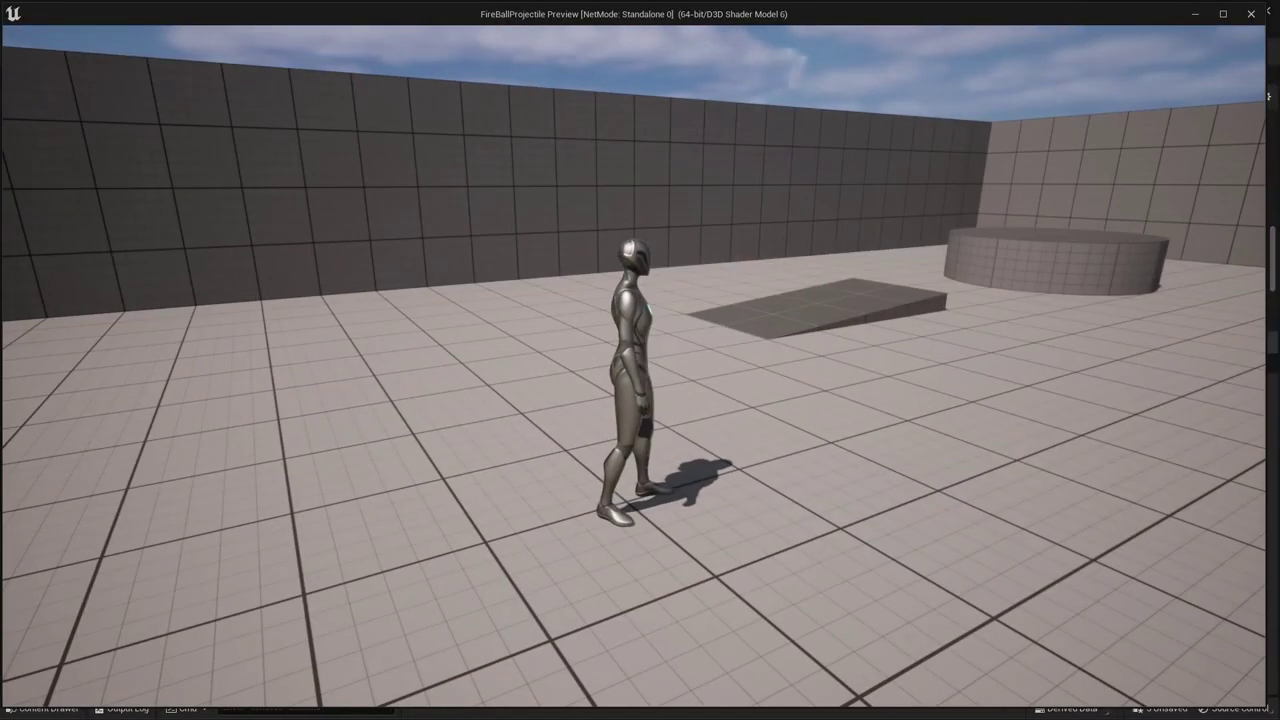
click(590, 245)
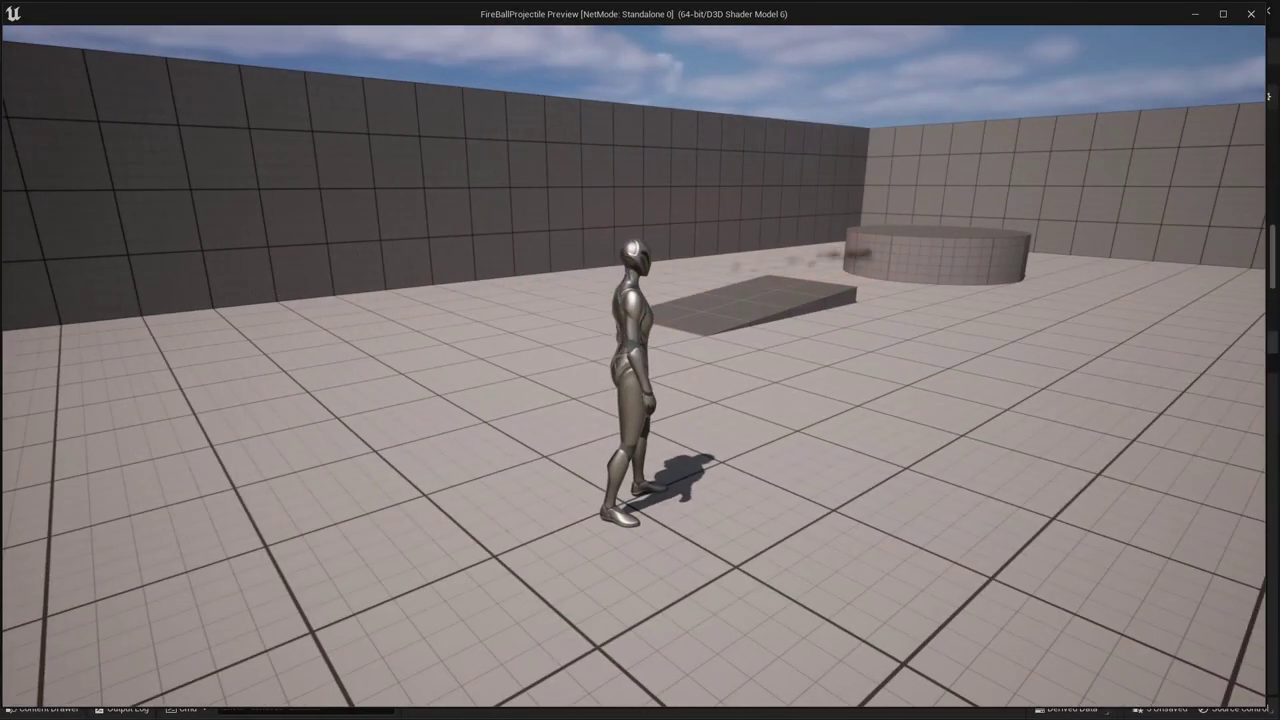
click(640, 360)
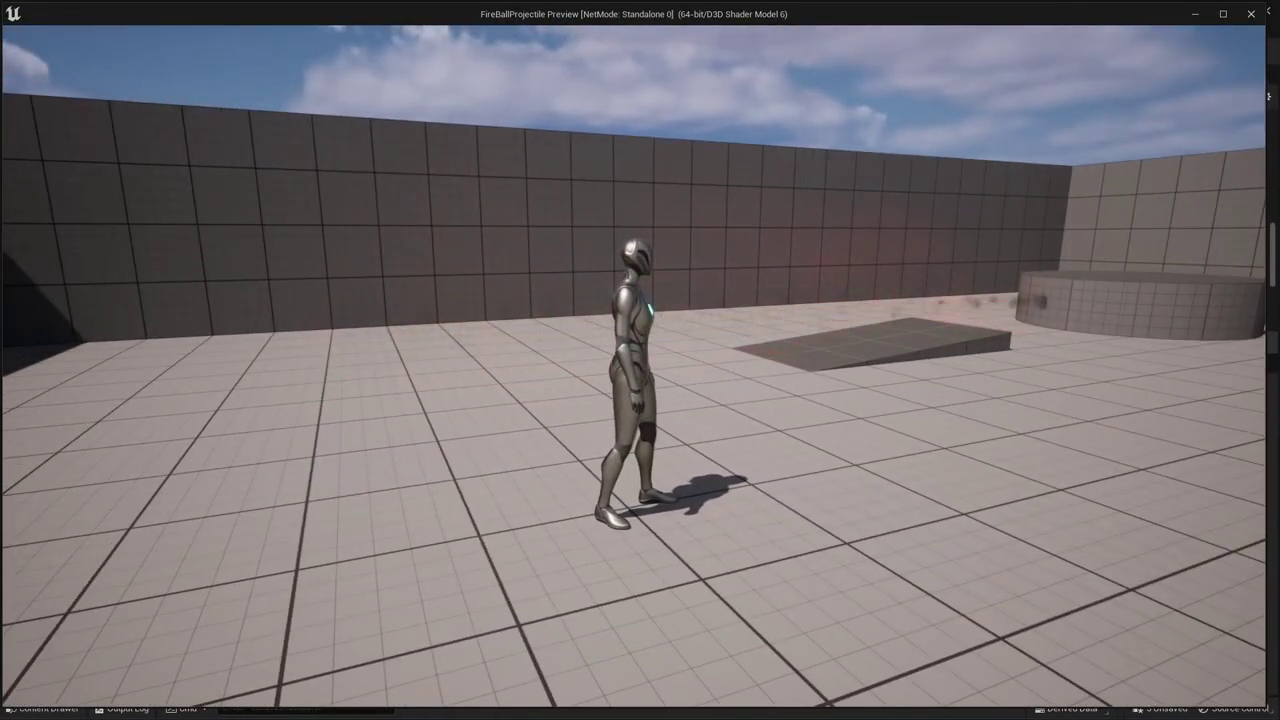
click(640, 360)
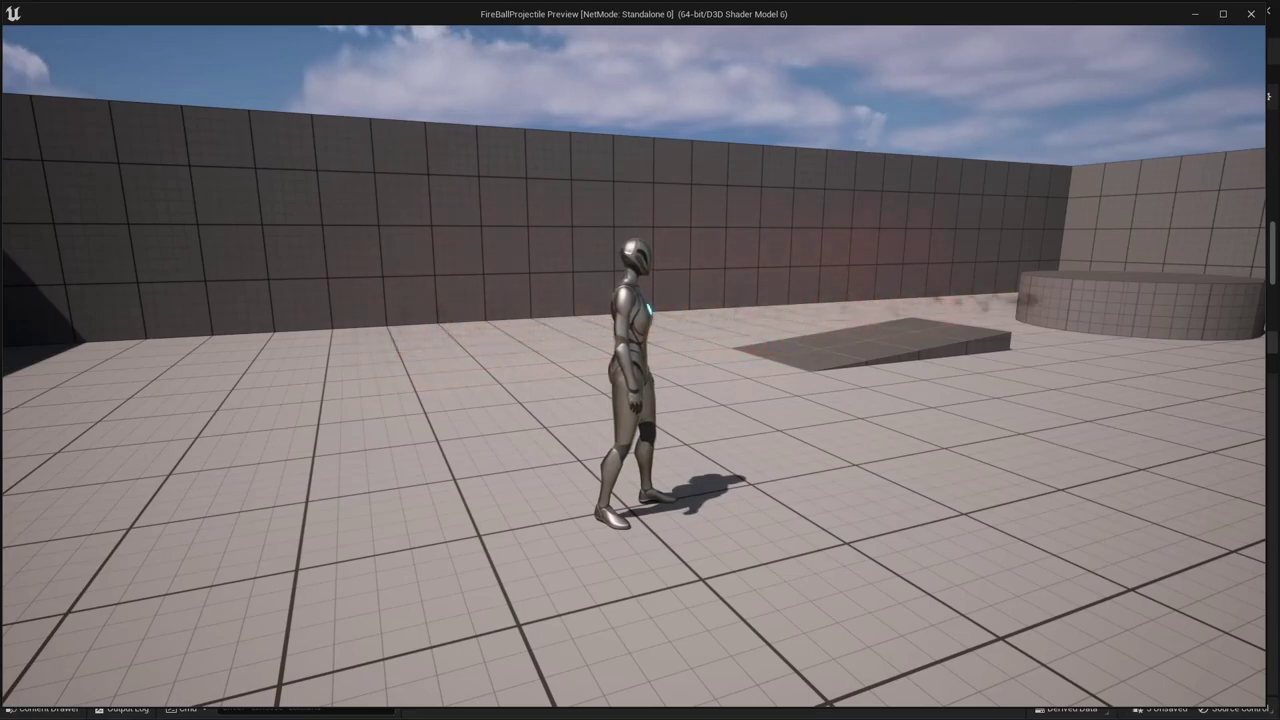
key(Escape)
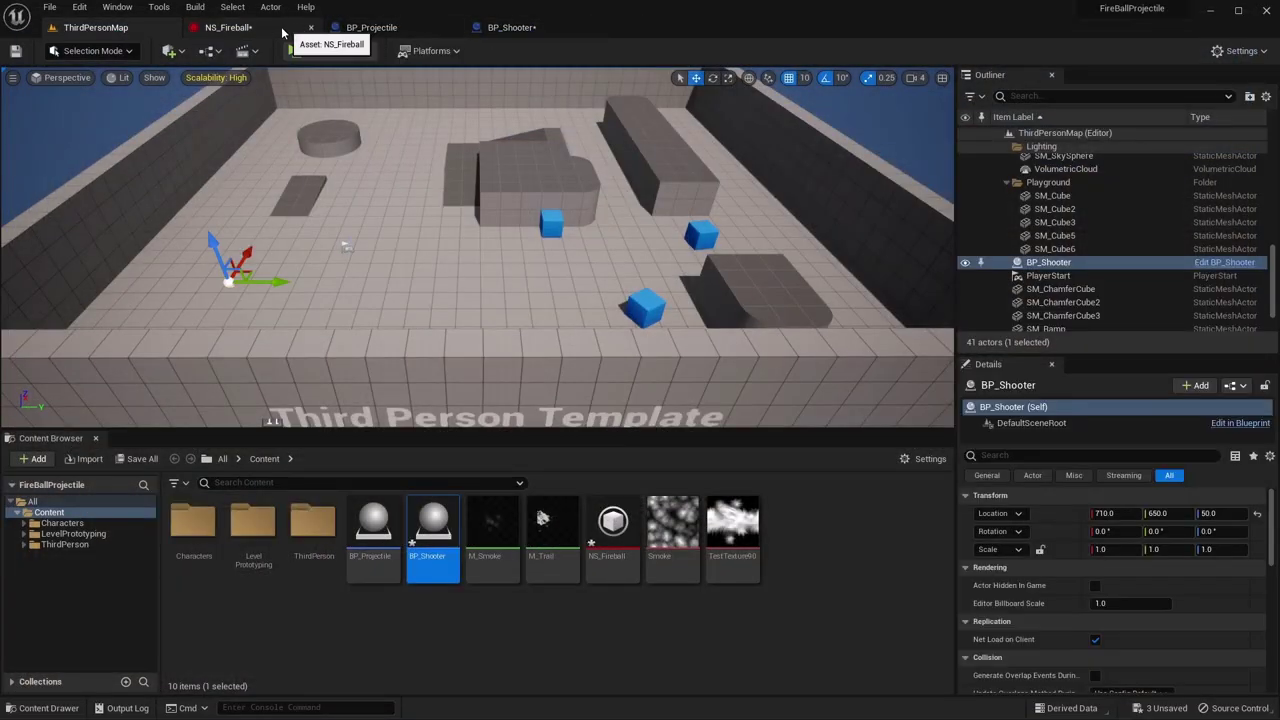
- Link the Lifetime in the FireRibbons emitter's Initialize Particle module of NS_Fireball to a new user parameter
click(250, 28)
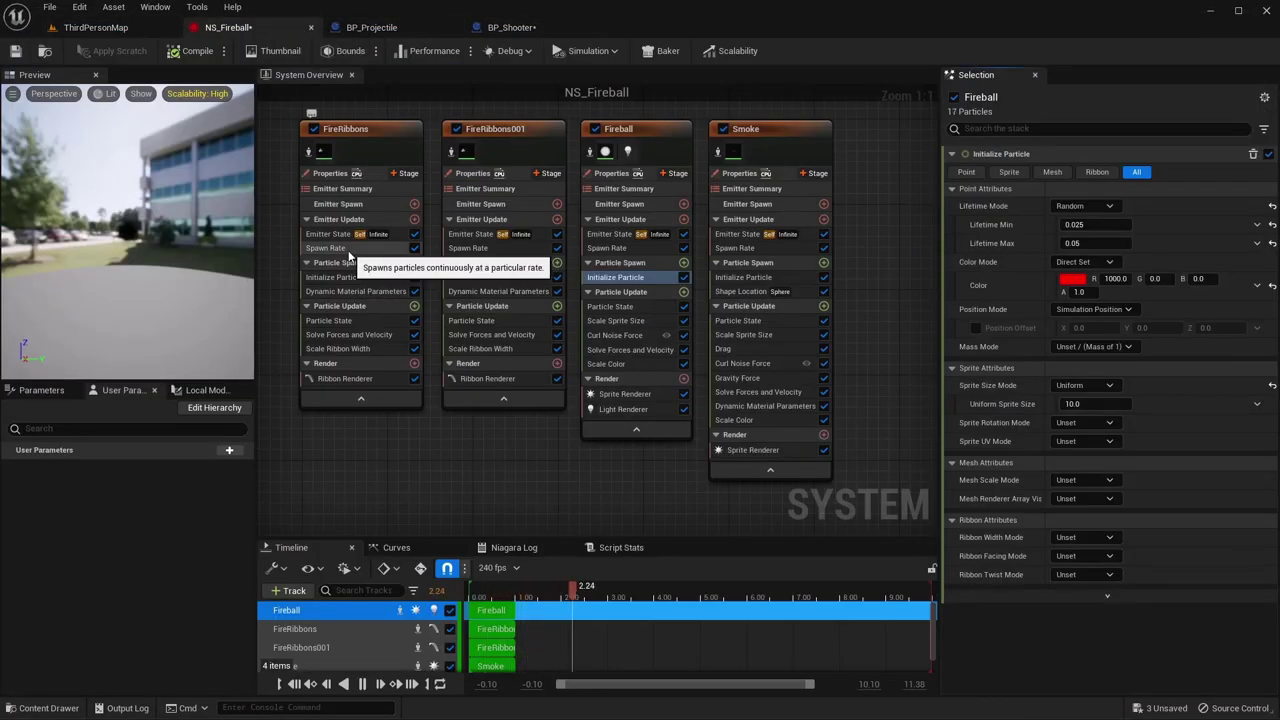
click(355, 279)
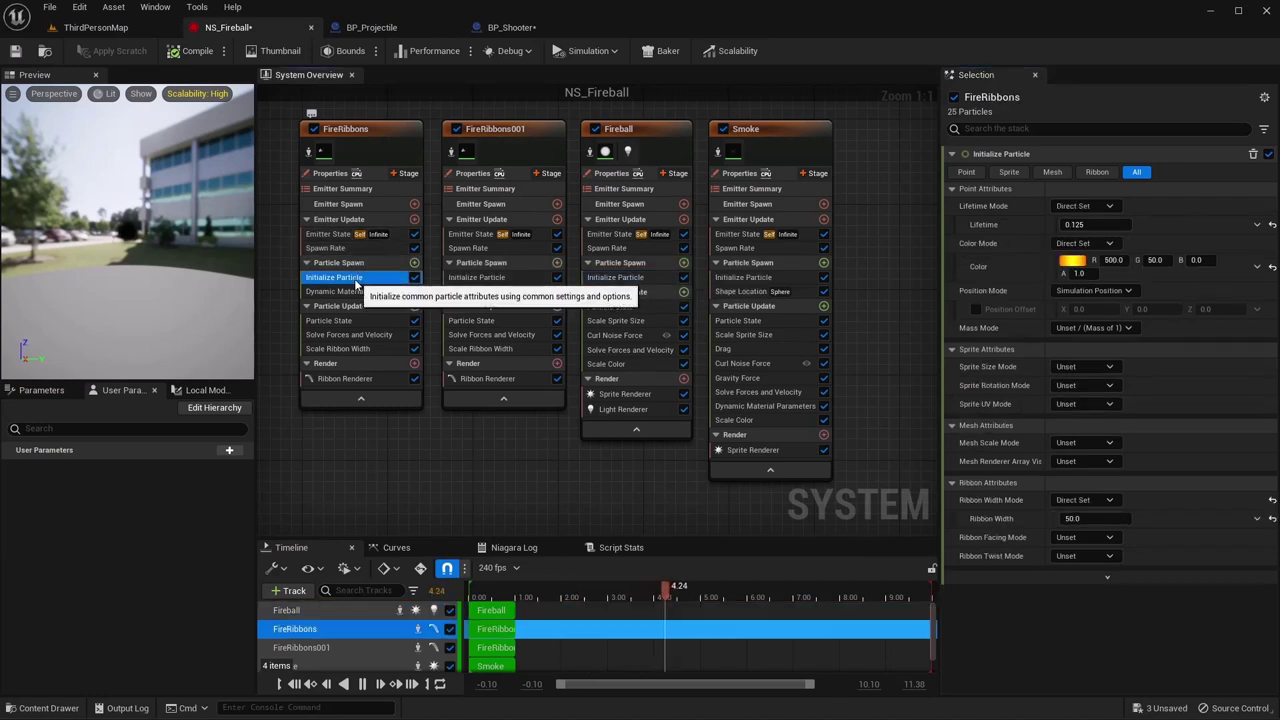
click(1257, 225)
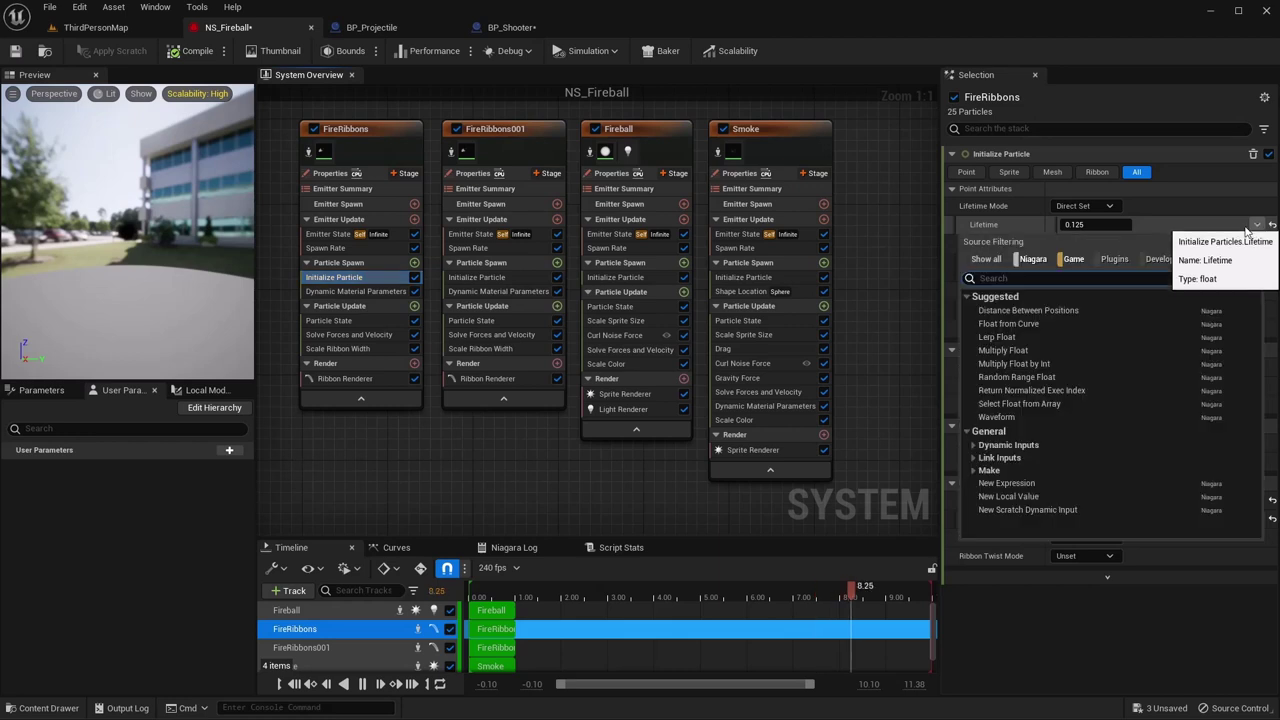
text(user)
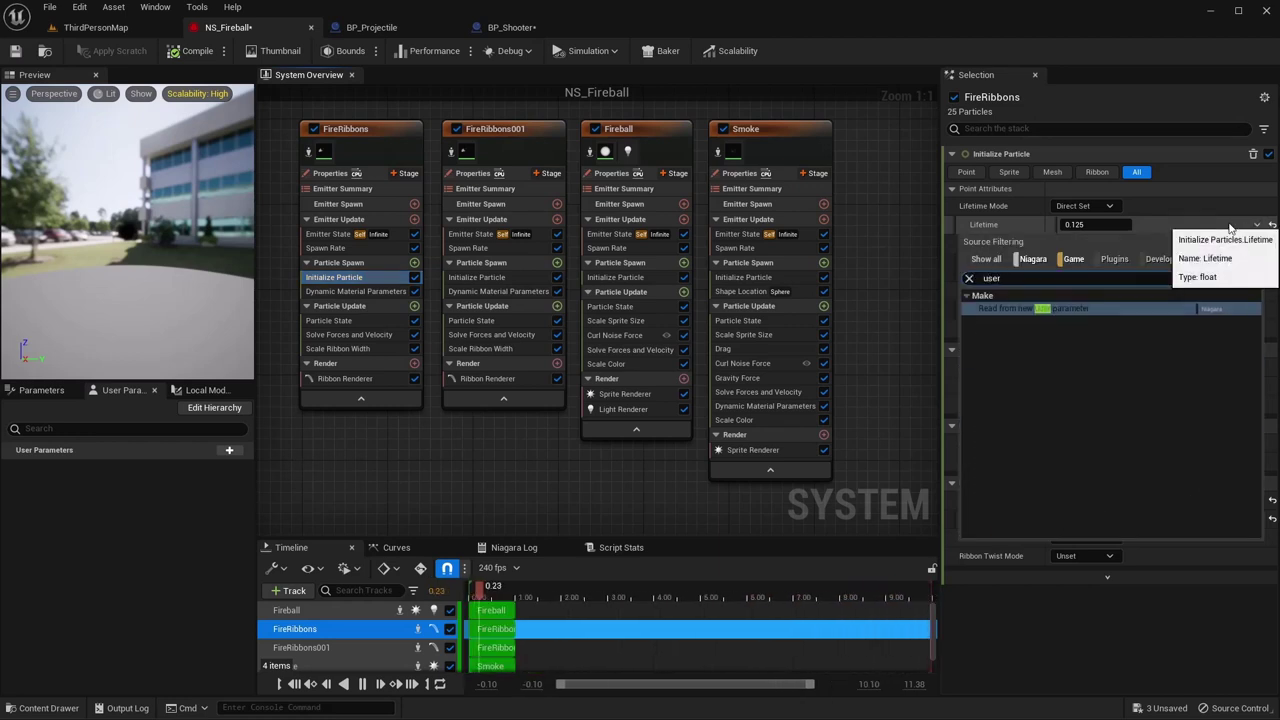
click(1037, 310)
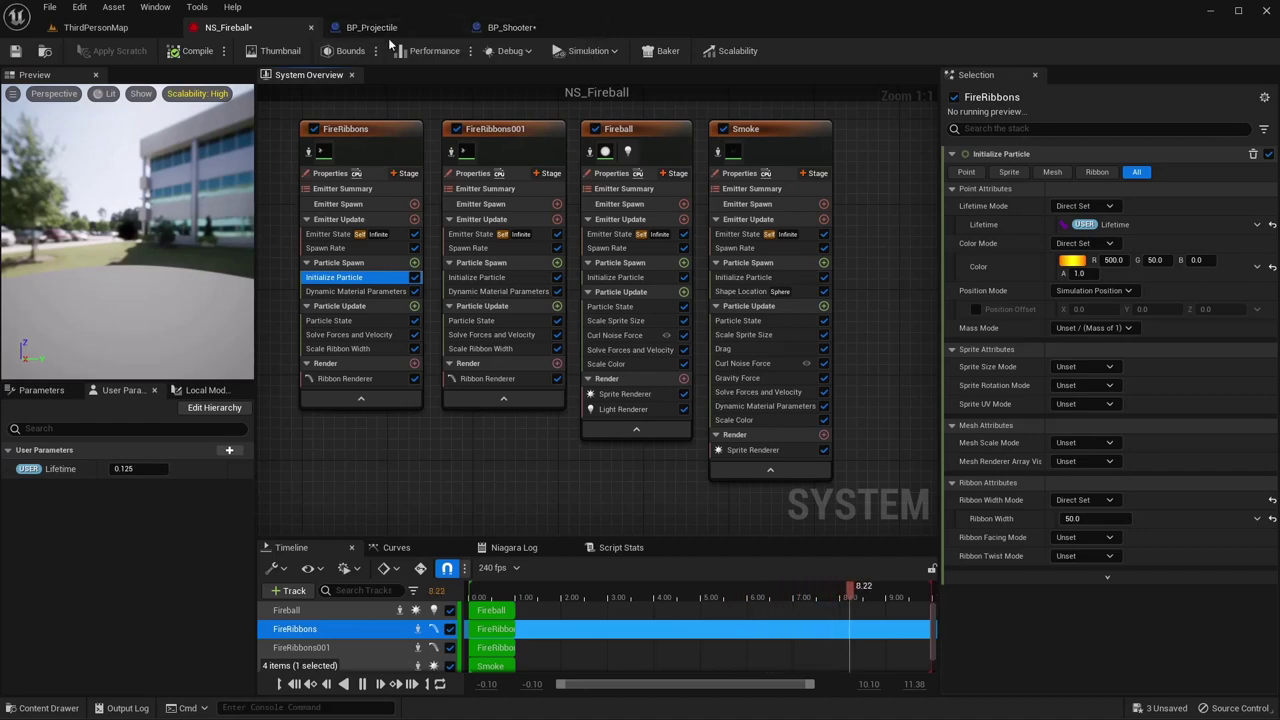
- Review the BP_Shooter event graph from the projectile spawn through Set Active to the Velocity and Projectile Gravity Scale nodes
click(515, 28)
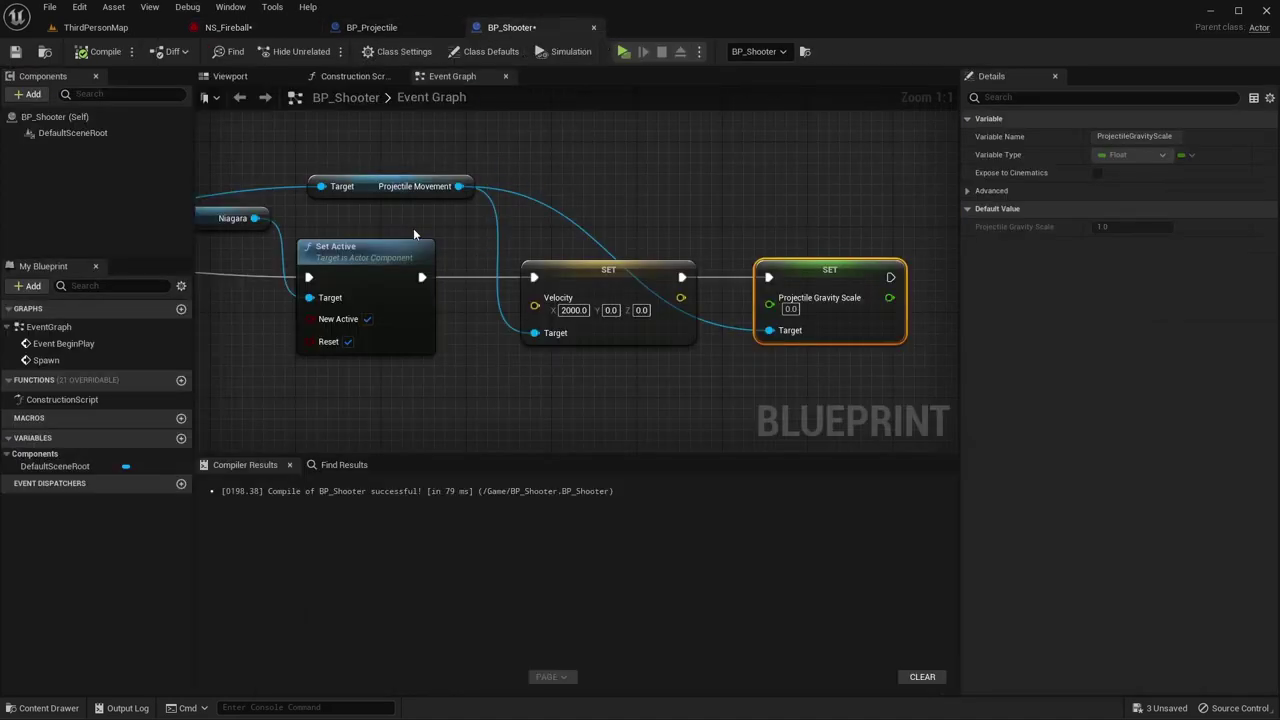
right_drag(413, 233, 353, 272)
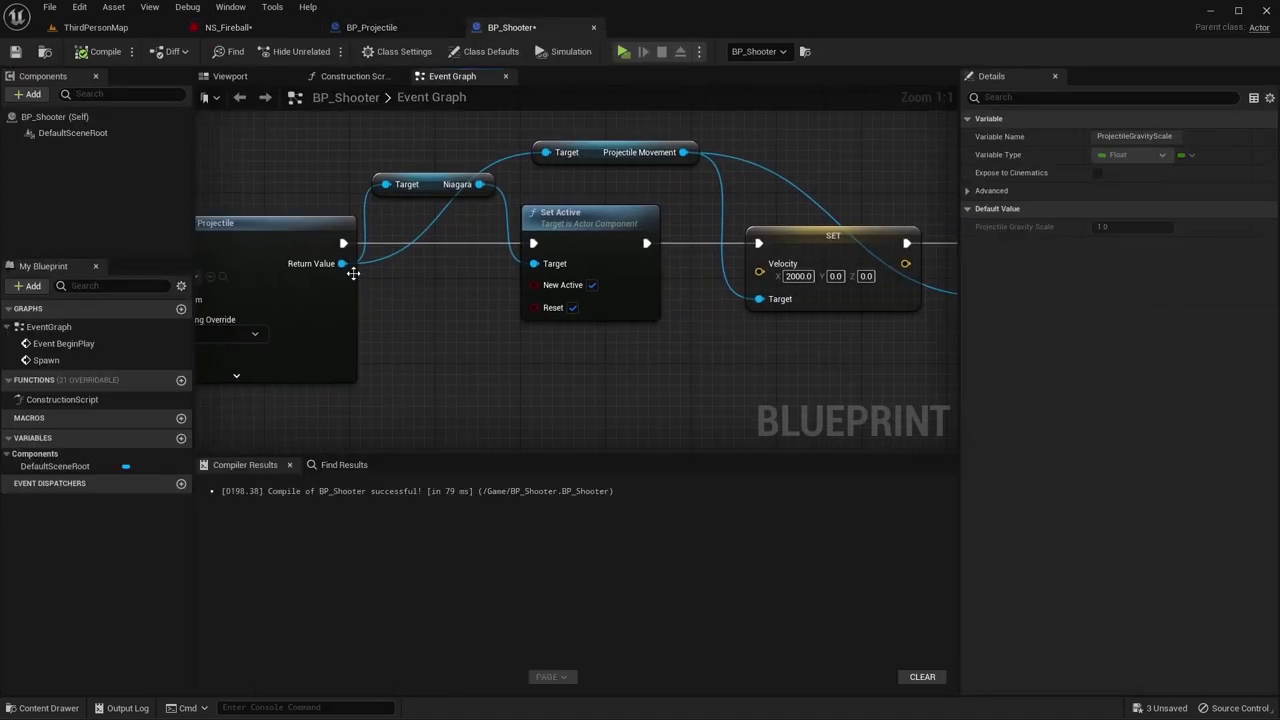
click(415, 29)
right_drag(563, 229, 440, 269)
click(520, 28)
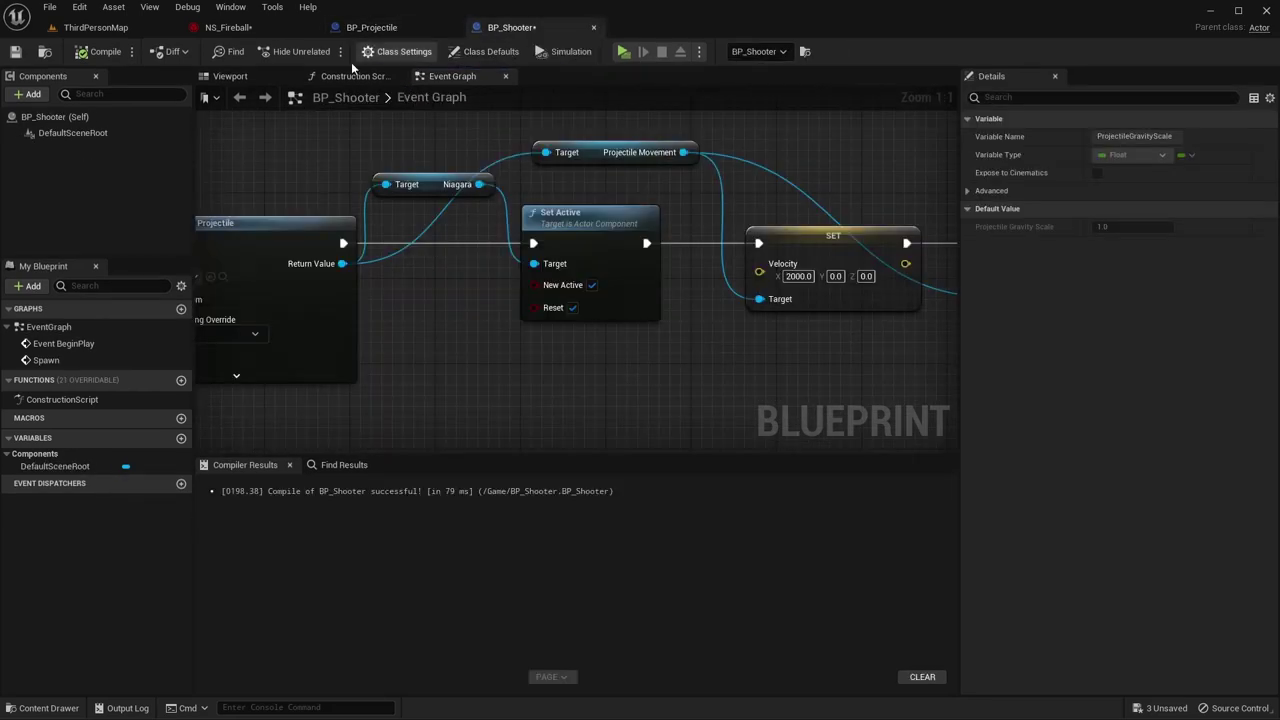
click(108, 30)
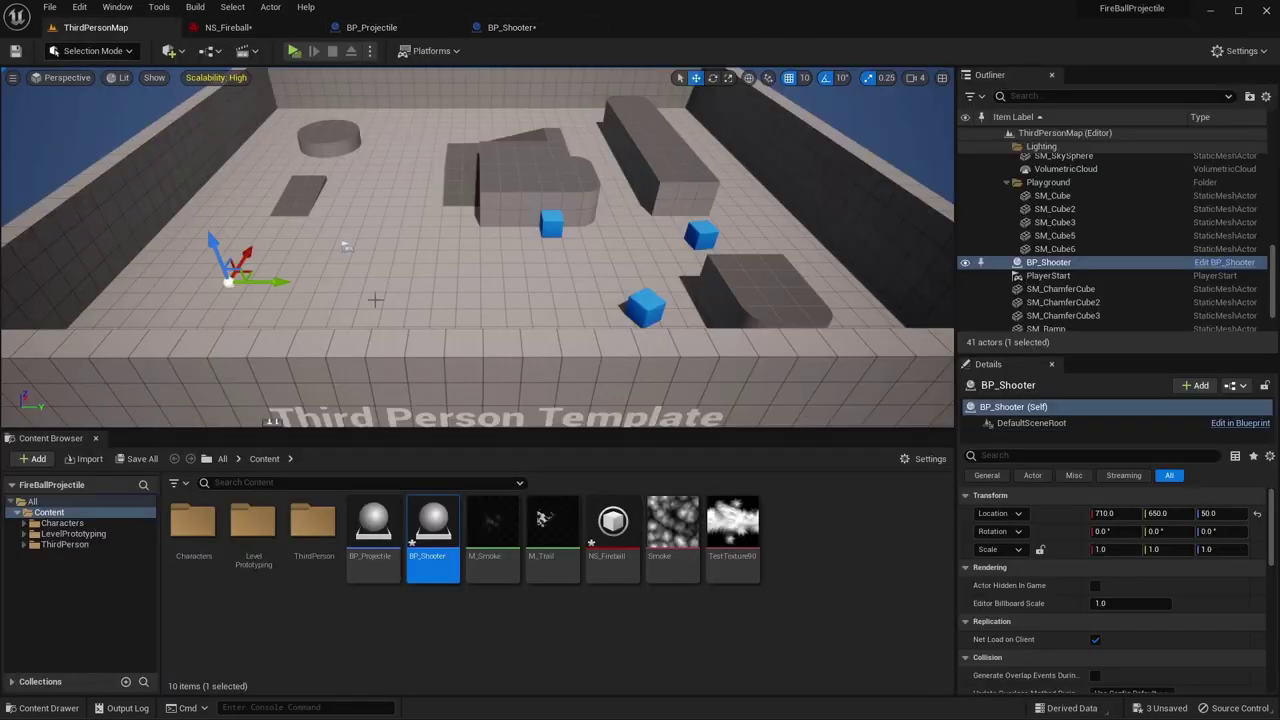
click(510, 27)
right_drag(725, 406, 531, 370)
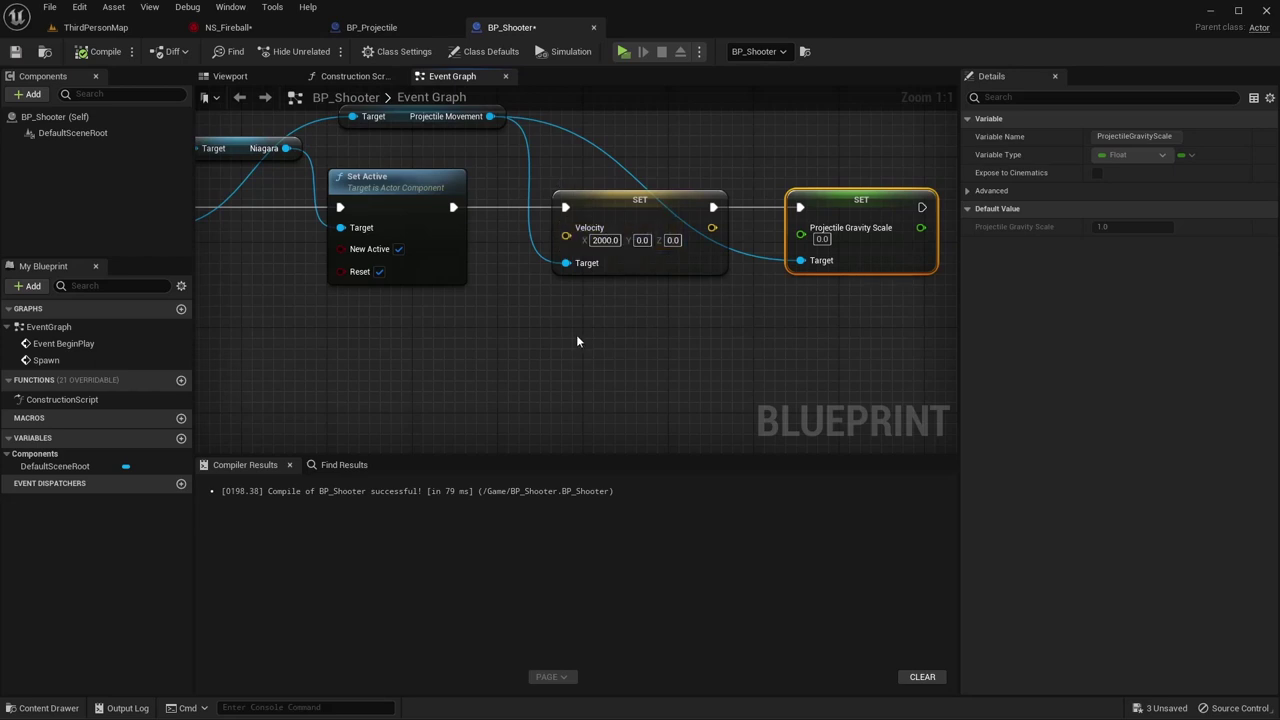
- Unlink the FireRibbons Lifetime in NS_Fireball from the user parameter and set Lifetime to 0.2 in both FireRibbons and FireRibbons001
click(238, 27)
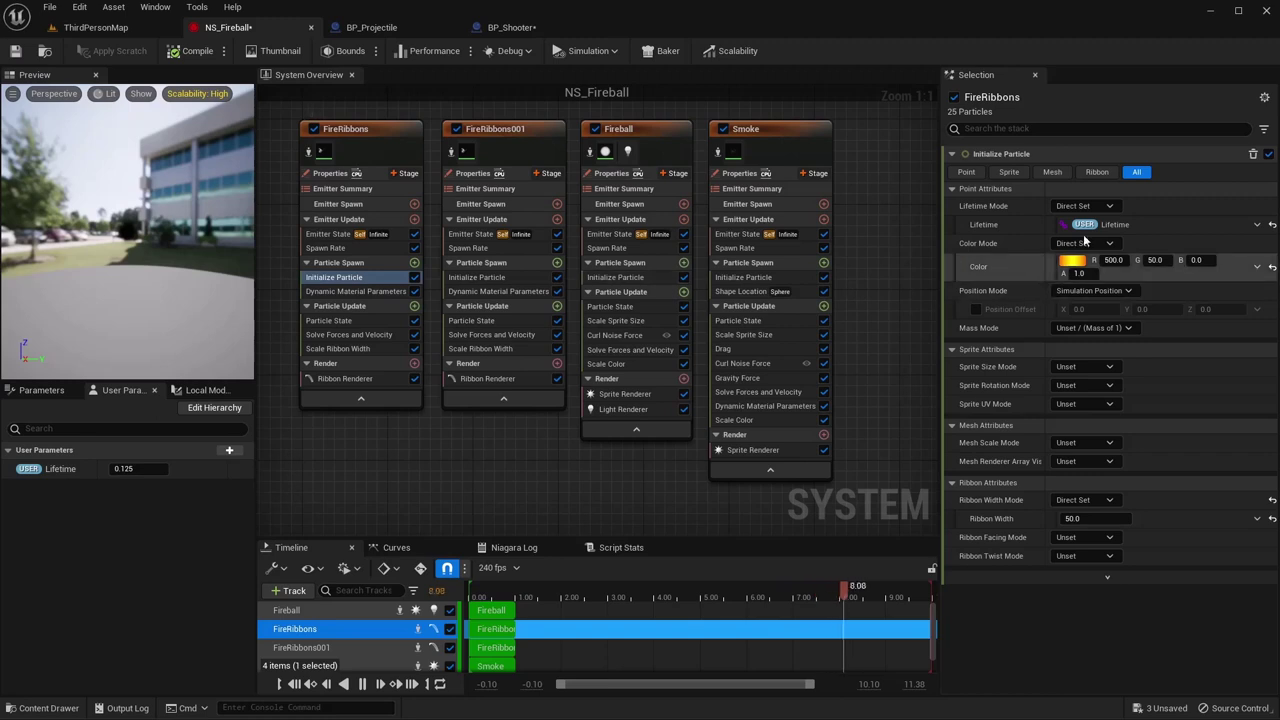
click(1270, 225)
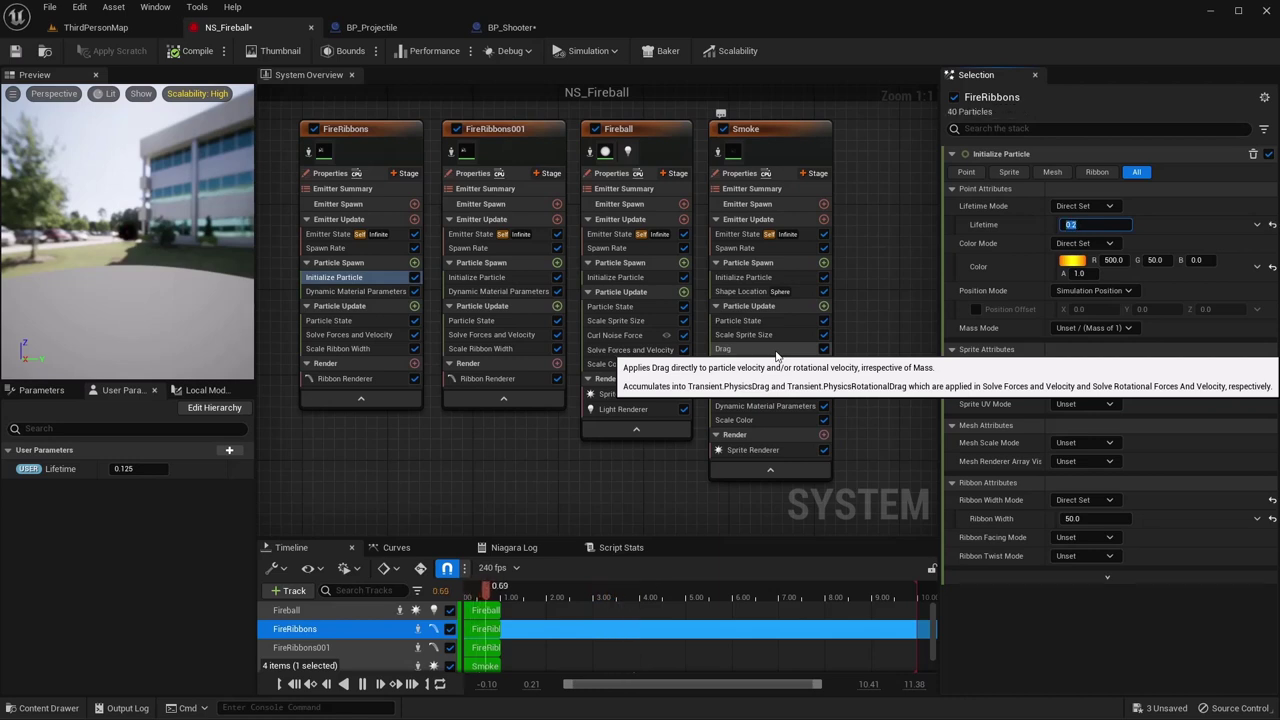
click(478, 277)
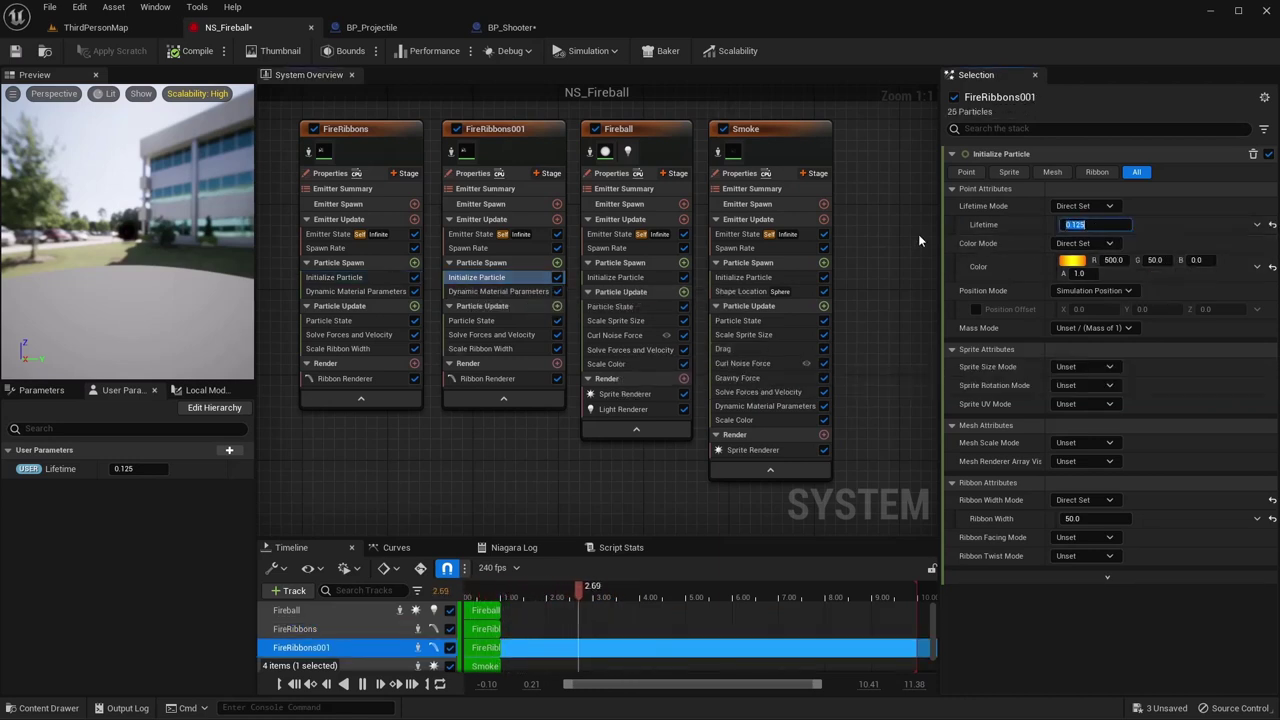
text(0.2)
key(Return)
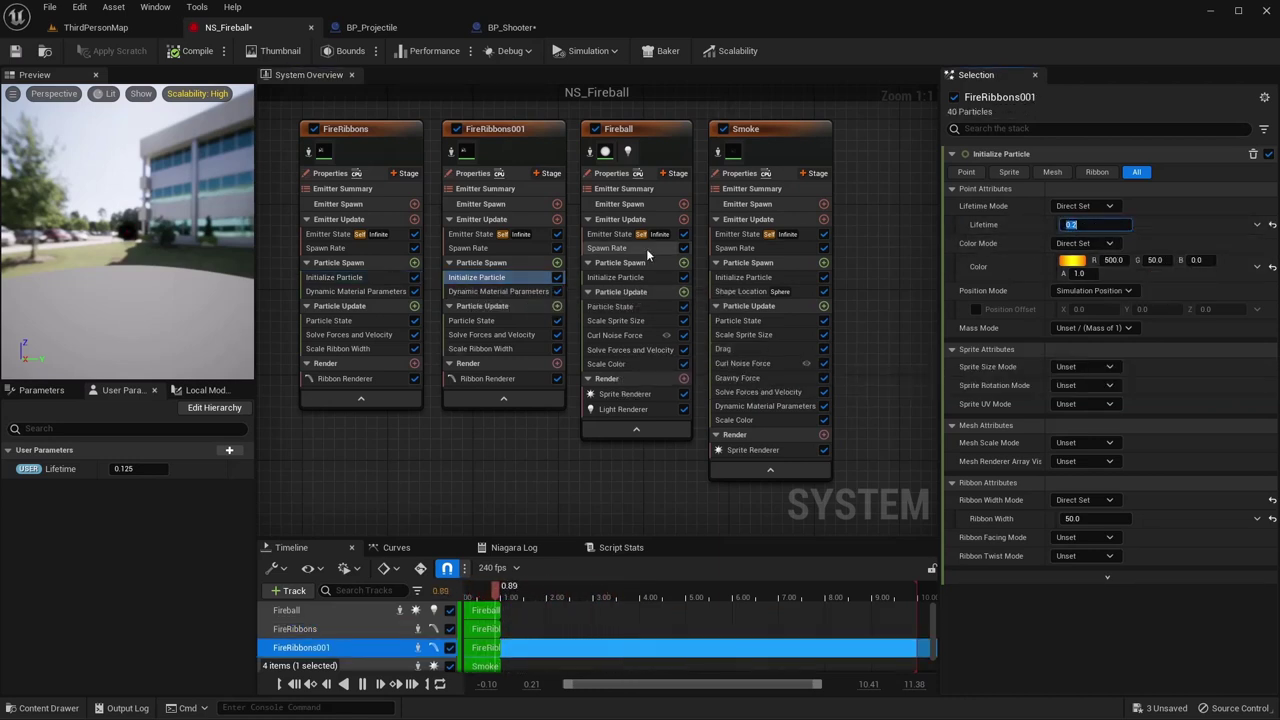
- Set the Fireball emitter's Initialize Particle Lifetime Min to 0.1 and Lifetime Max to 0.2, and save NS_Fireball
click(615, 277)
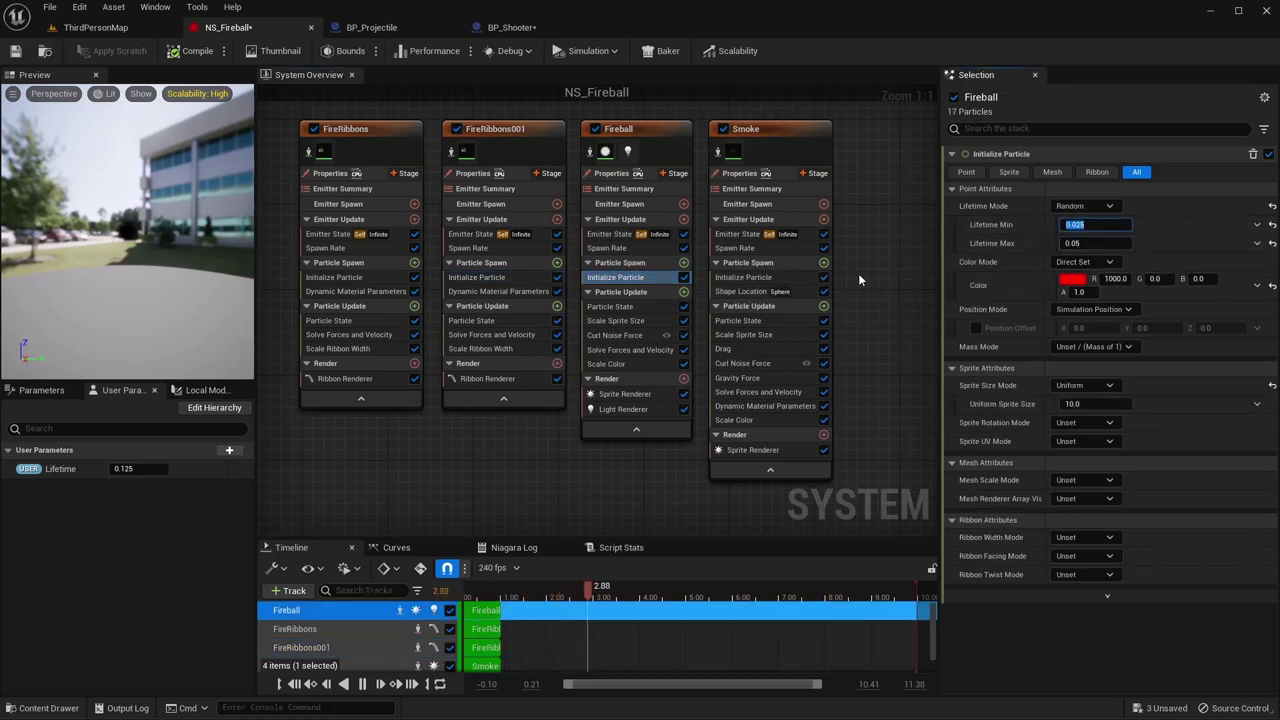
text(0.1)
key(Tab)
text(0.2)
key(Return)
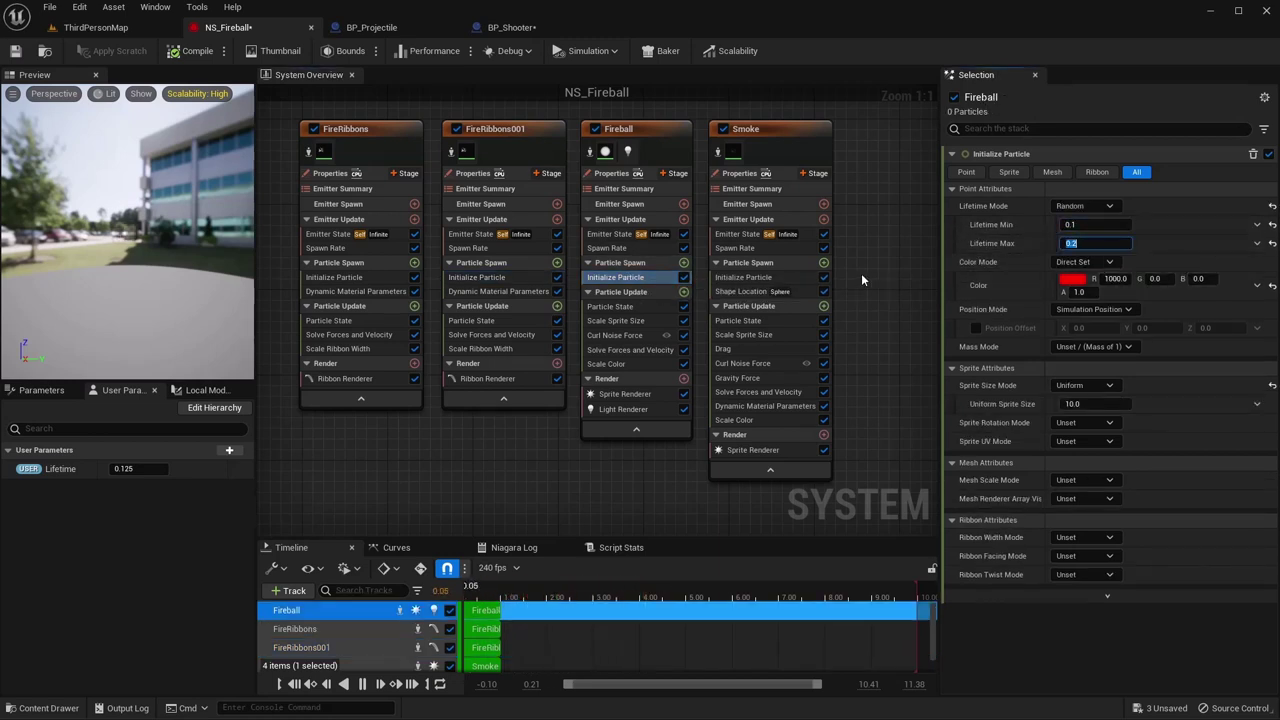
click(768, 277)
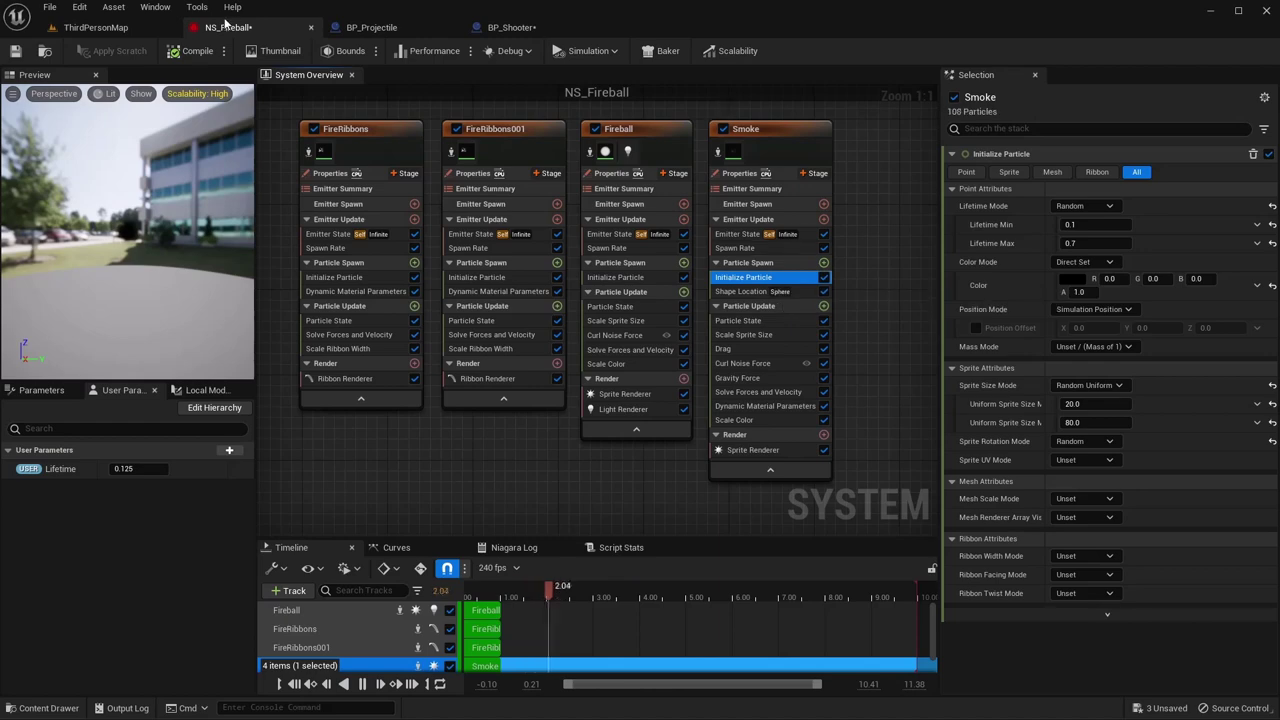
click(42, 52)
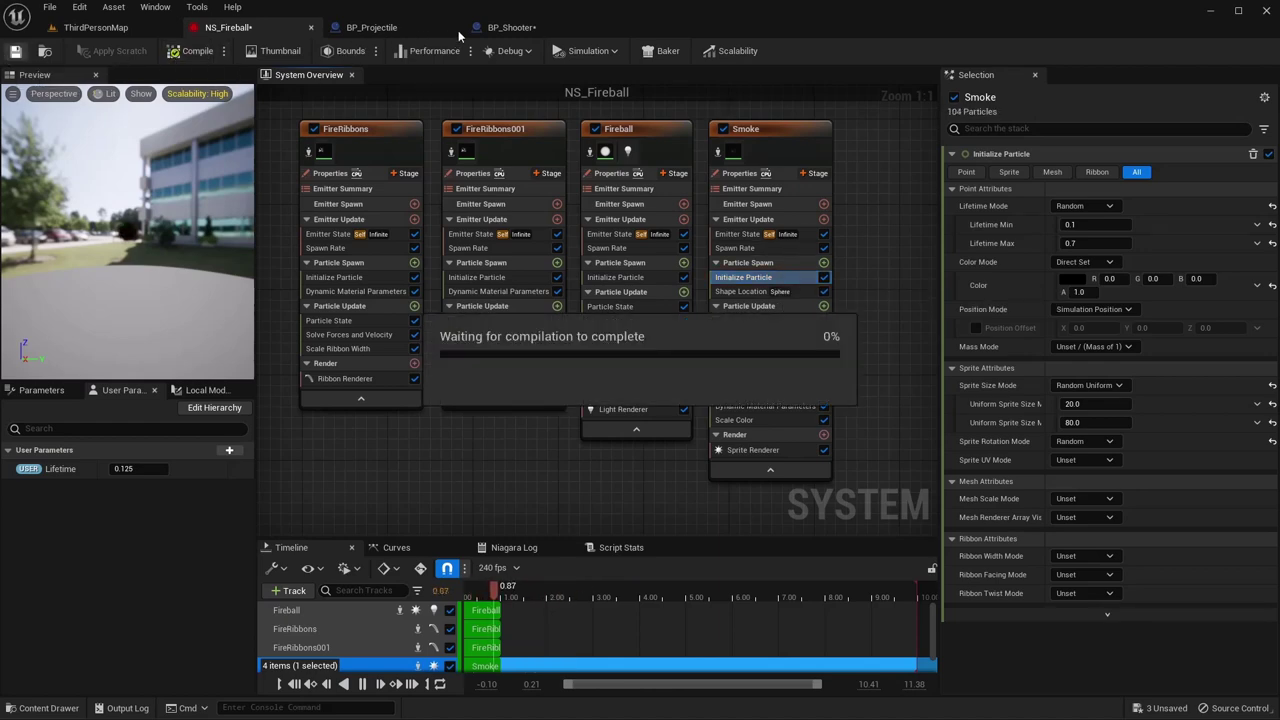
- In BP_Shooter, set Velocity X and Z to 500 and Projectile Gravity Scale to 0.5, and compile the blueprint
click(512, 28)
text(500)
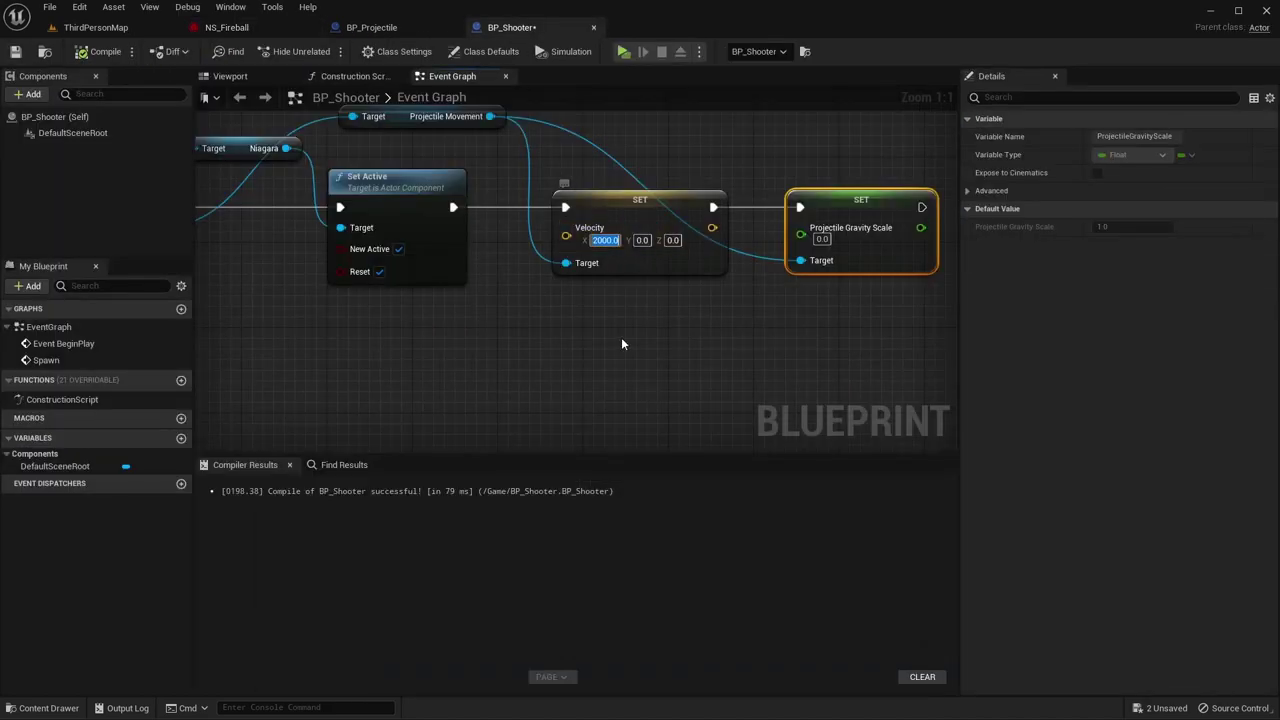
key(Tab)
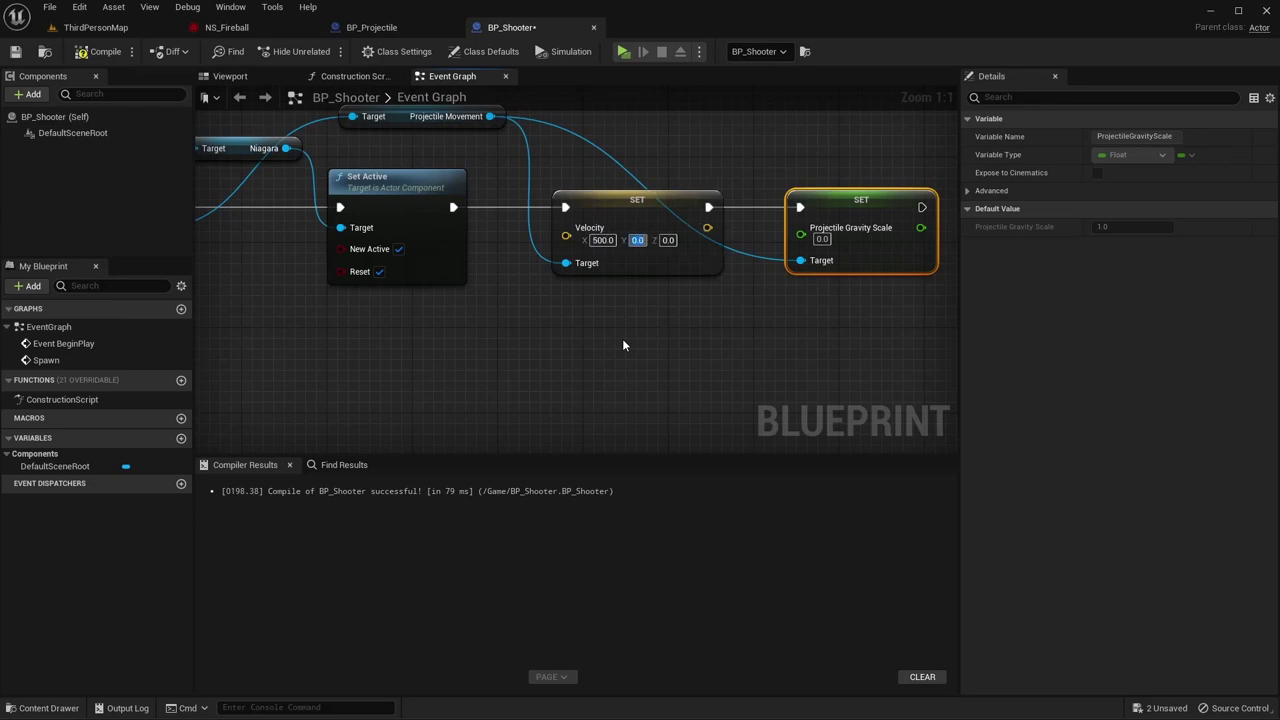
key(Tab)
text(500)
key(Tab)
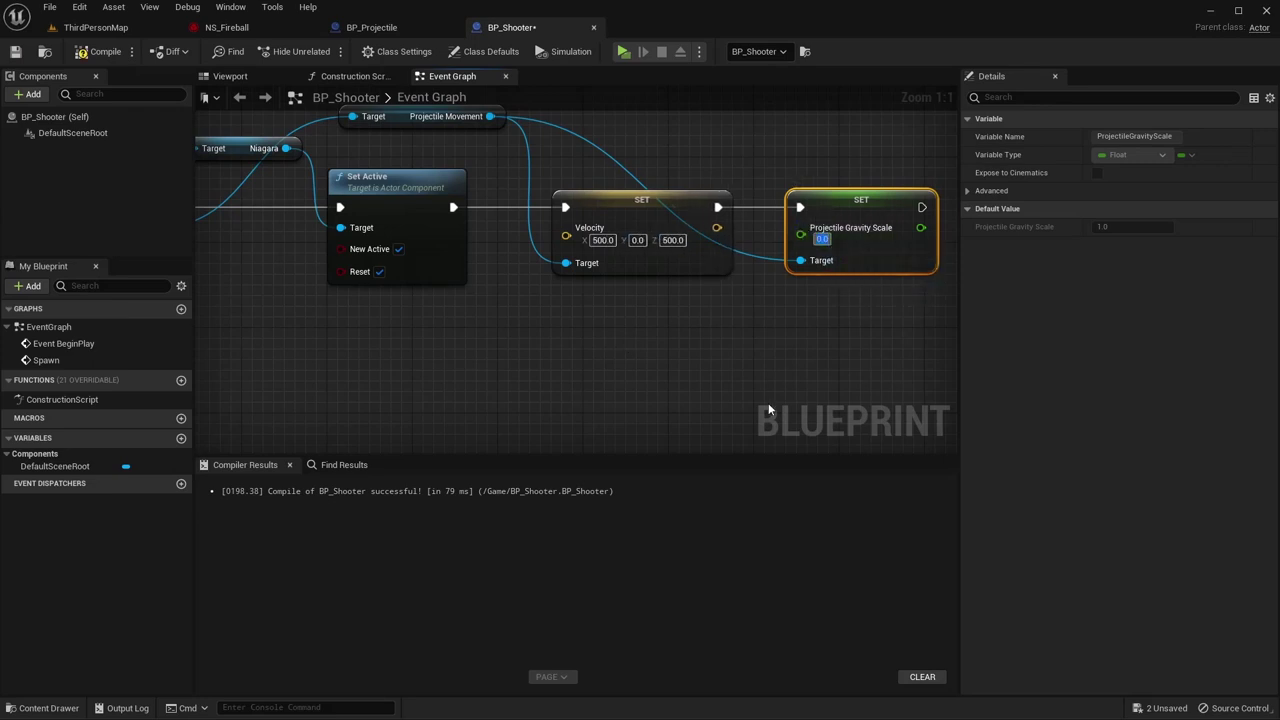
text(0.5)
click(116, 62)
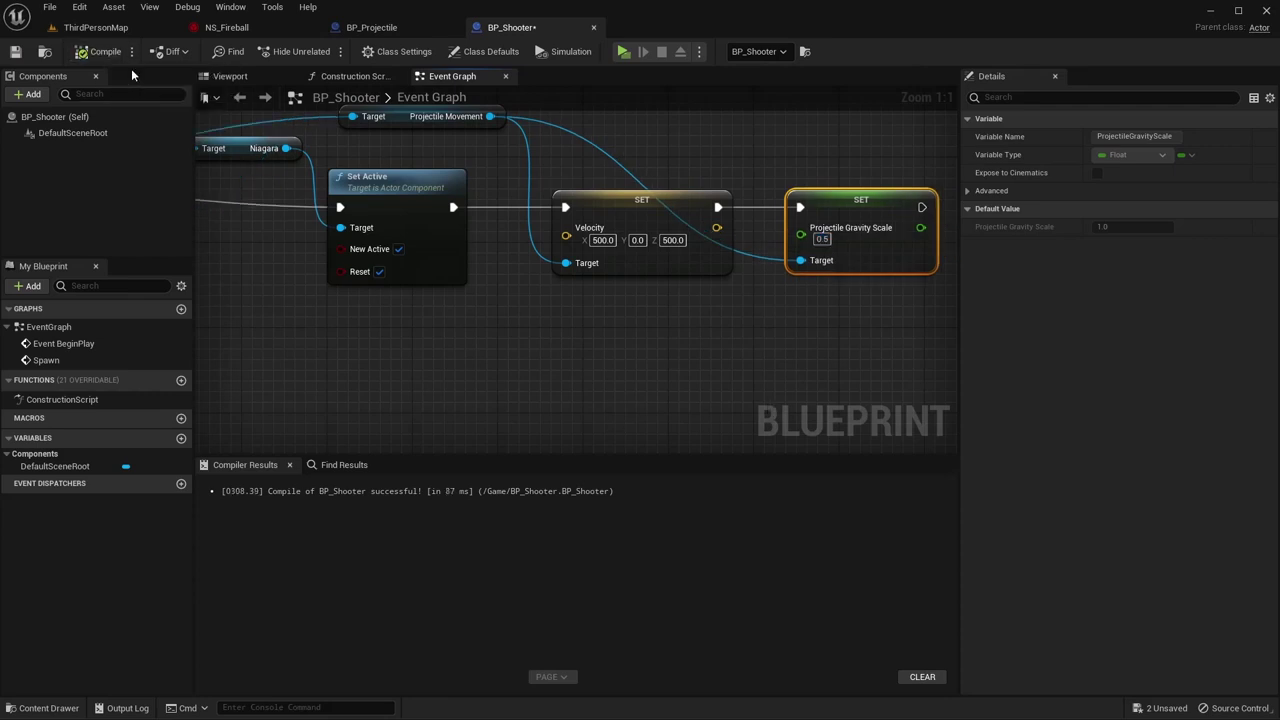
- Play the level, run toward the arcing fireballs to examine their trails, and return to NS_Fireball after stopping
click(623, 51)
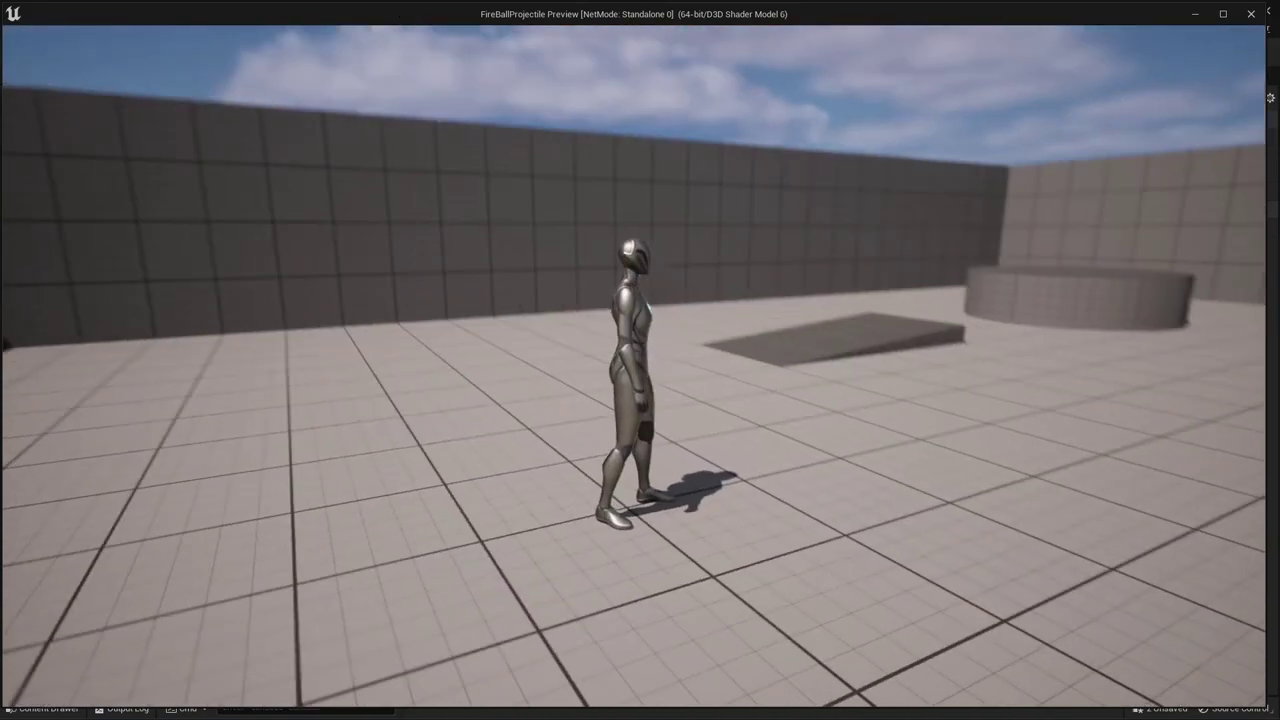
click(699, 290)
key(w)
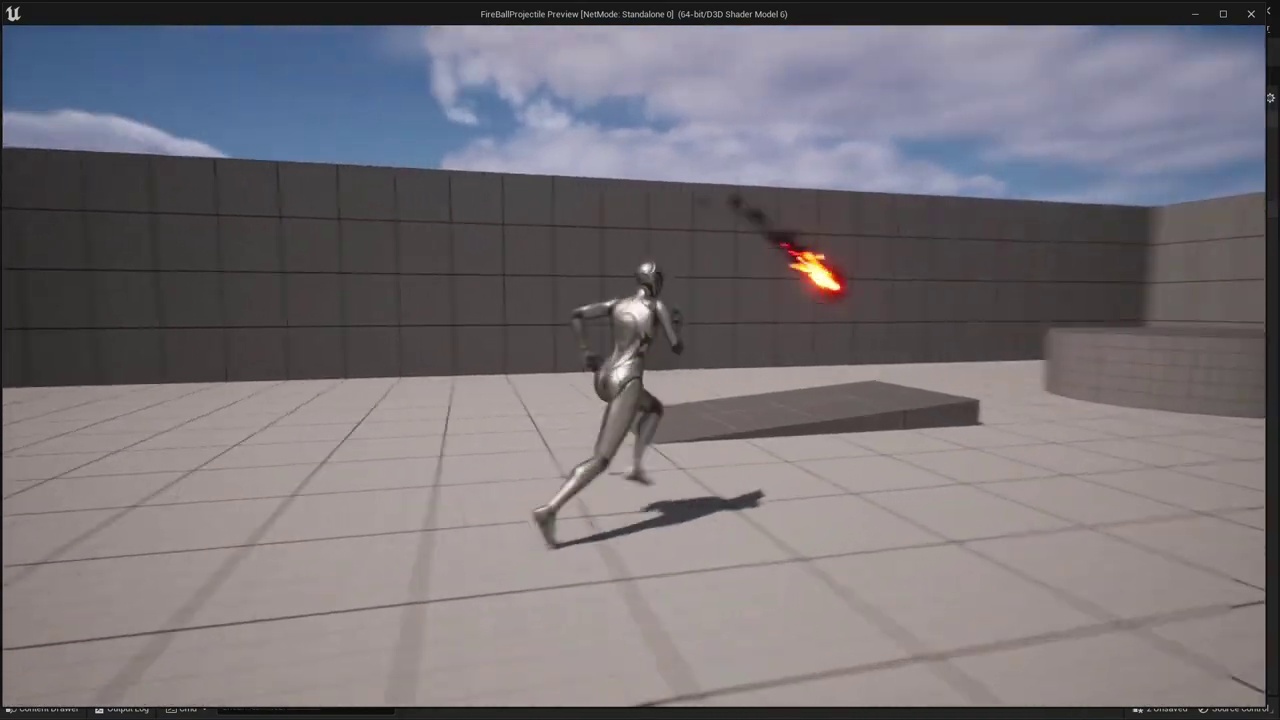
key(w)
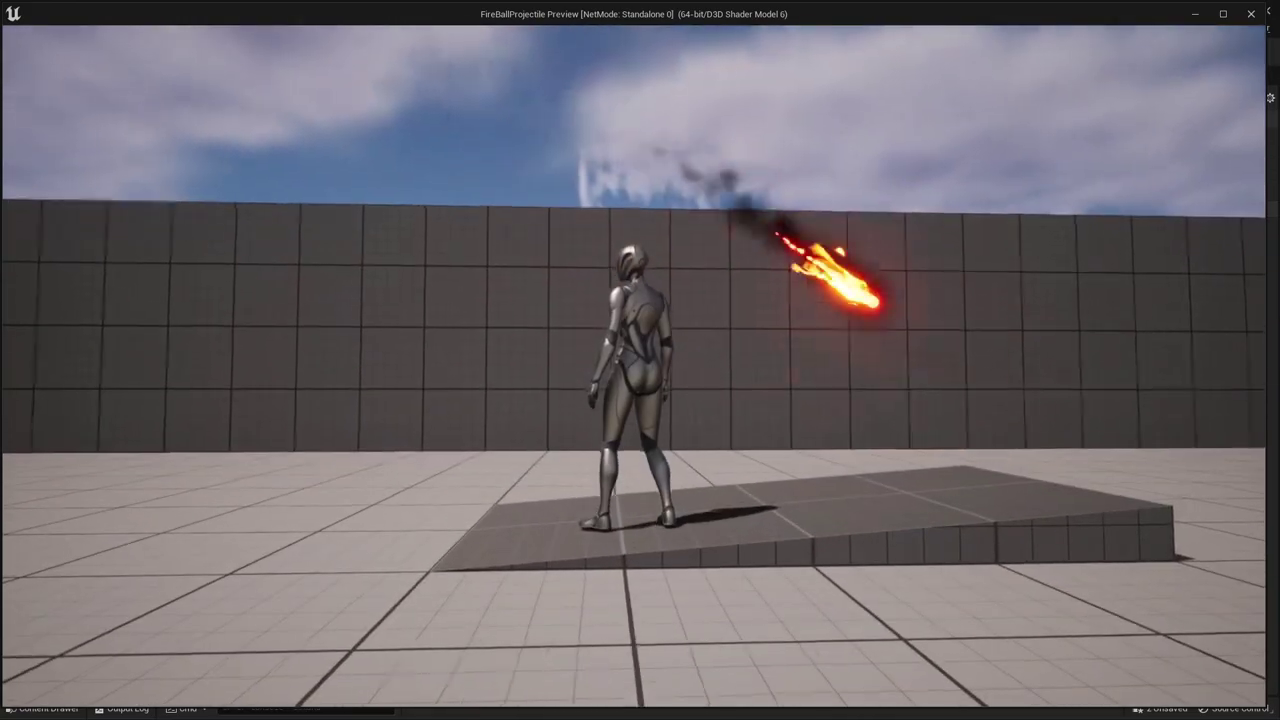
key(Escape)
click(227, 27)
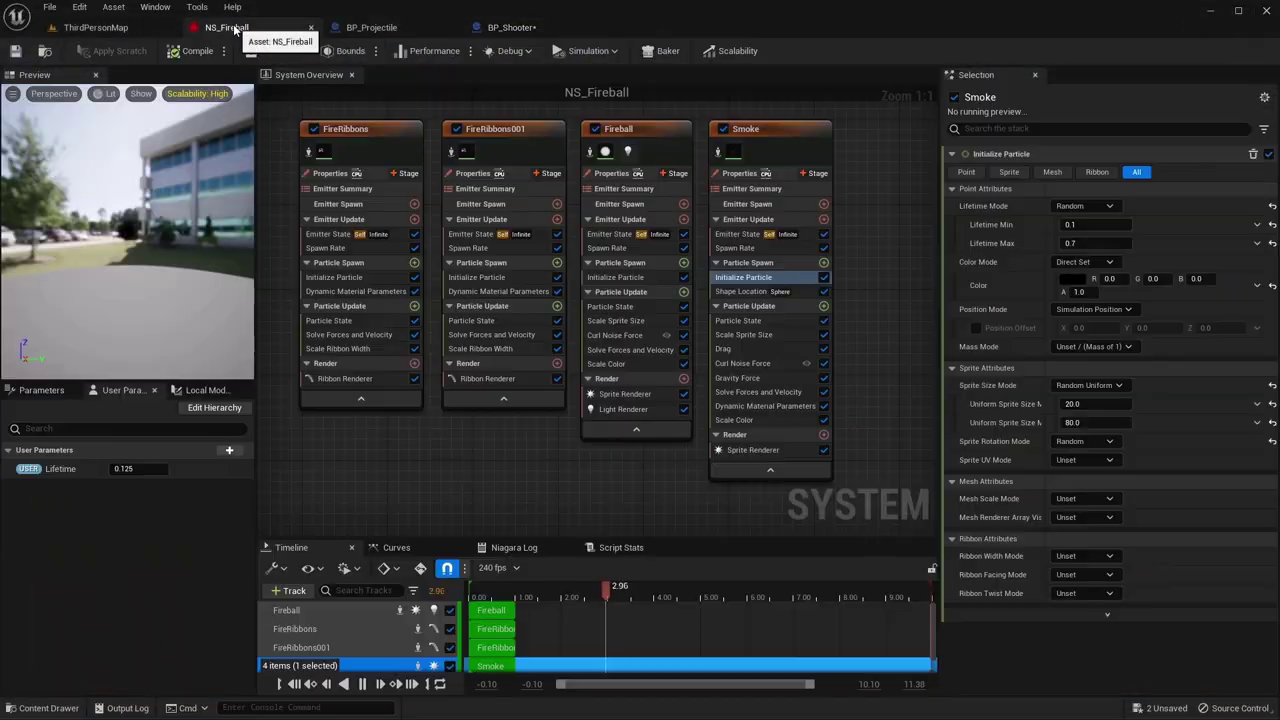
- Set the Initialize Particle Lifetime to 0.5 in both the FireRibbons and FireRibbons001 emitters
click(350, 280)
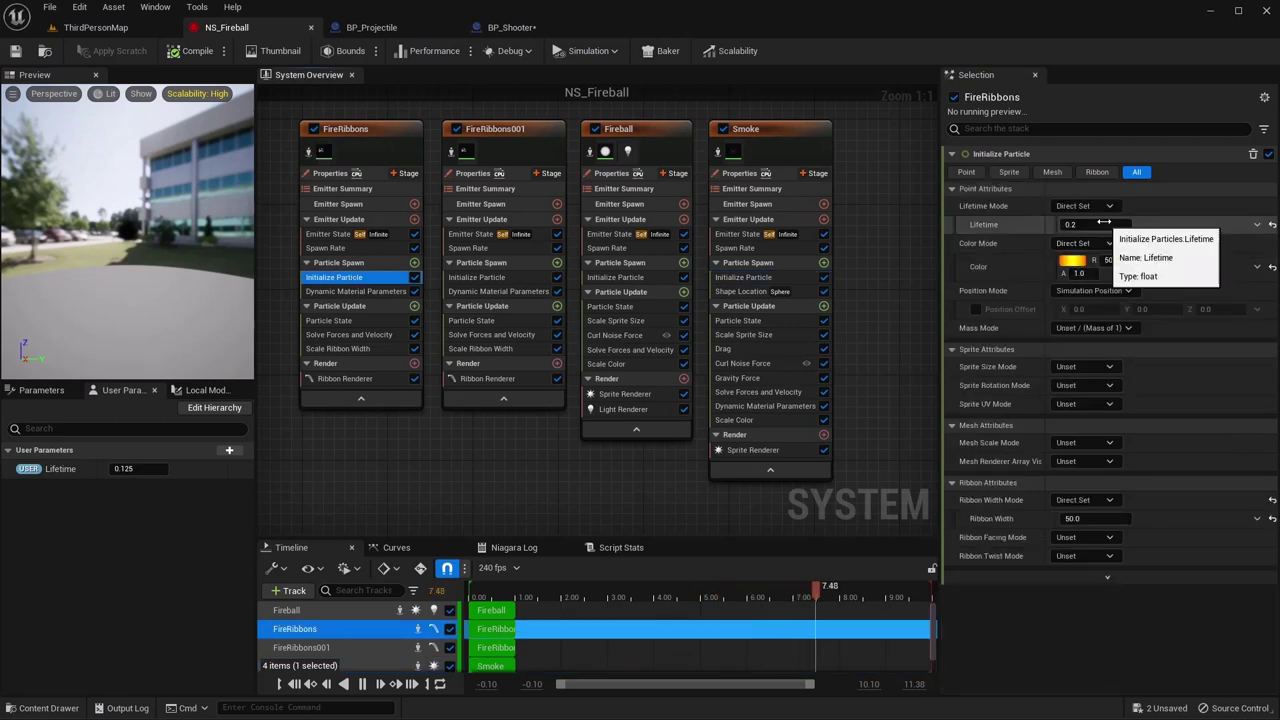
drag(1104, 222, 1140, 222)
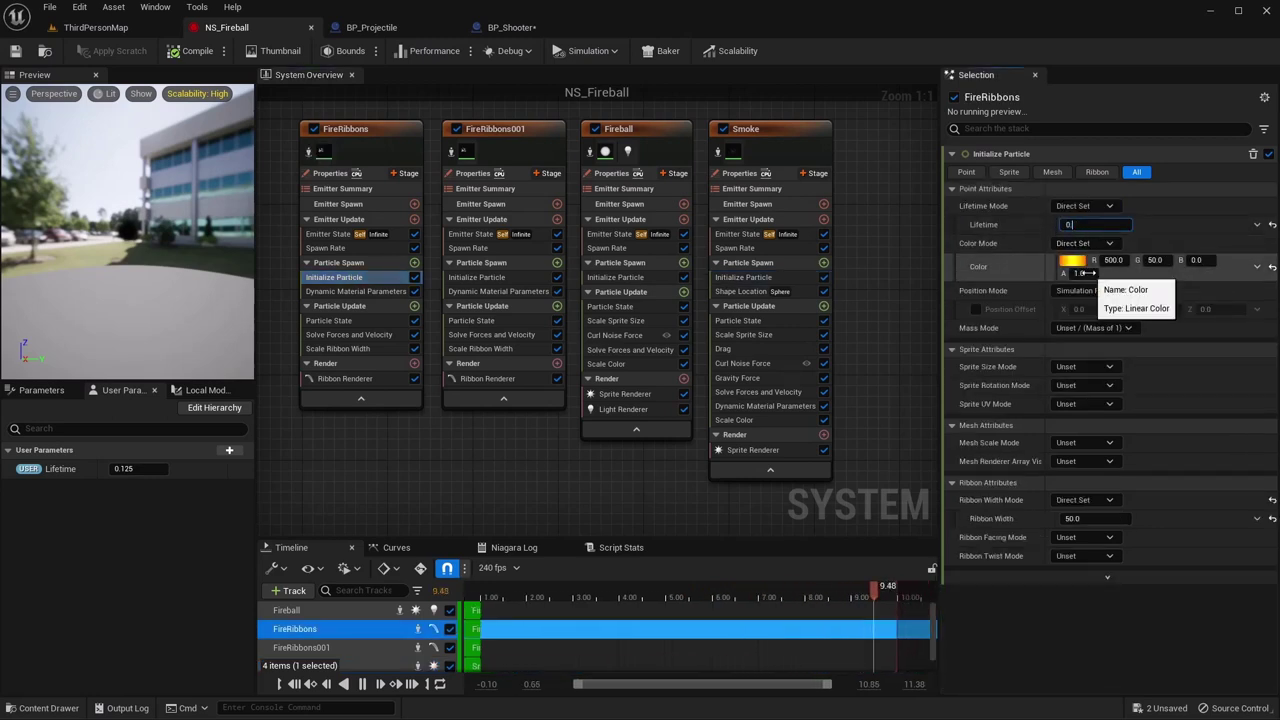
click(477, 277)
click(1095, 225)
text(0.5)
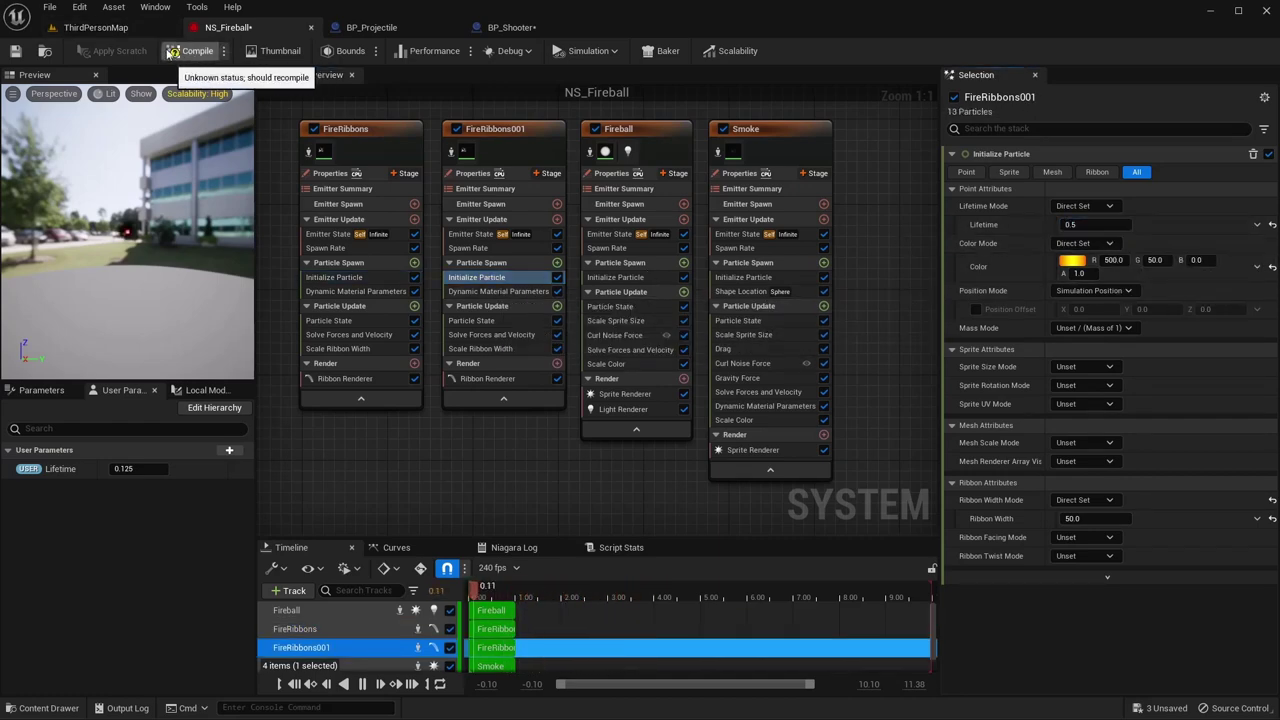
- Play the level to examine the fireball trails with the 0.5 ribbon lifetime, and return to NS_Fireball after stopping
click(105, 28)
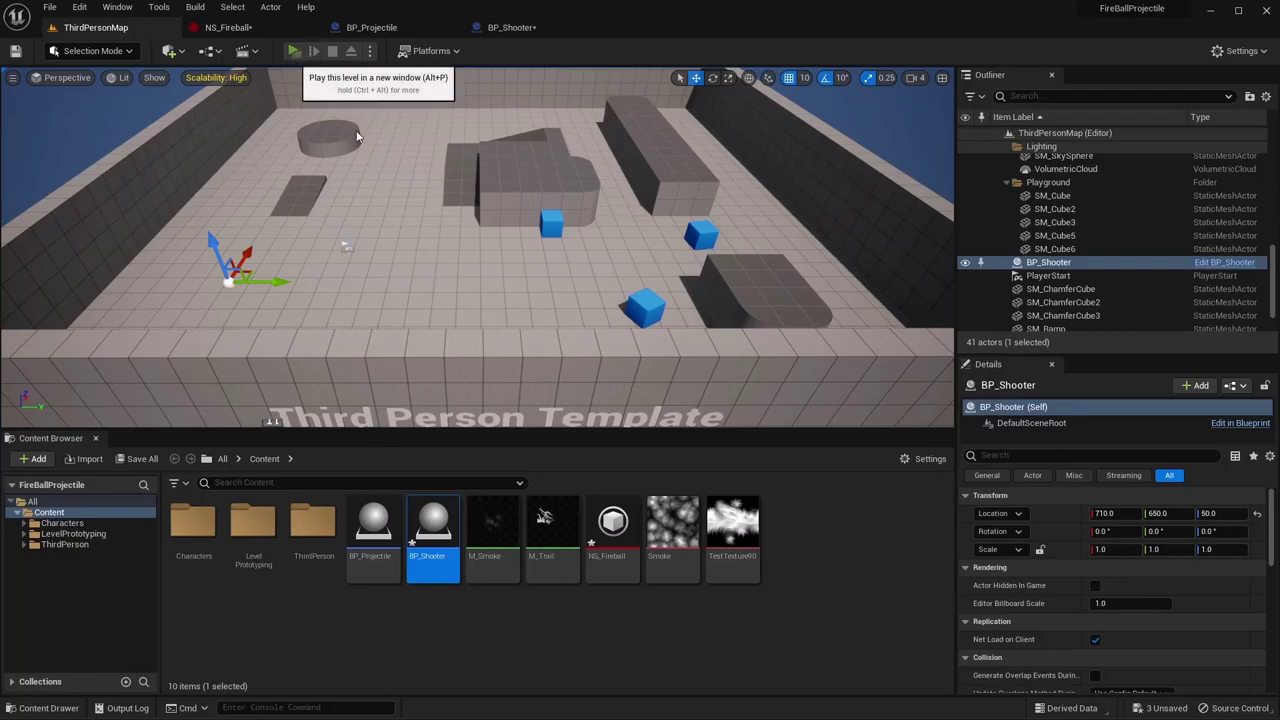
click(295, 53)
key(w)
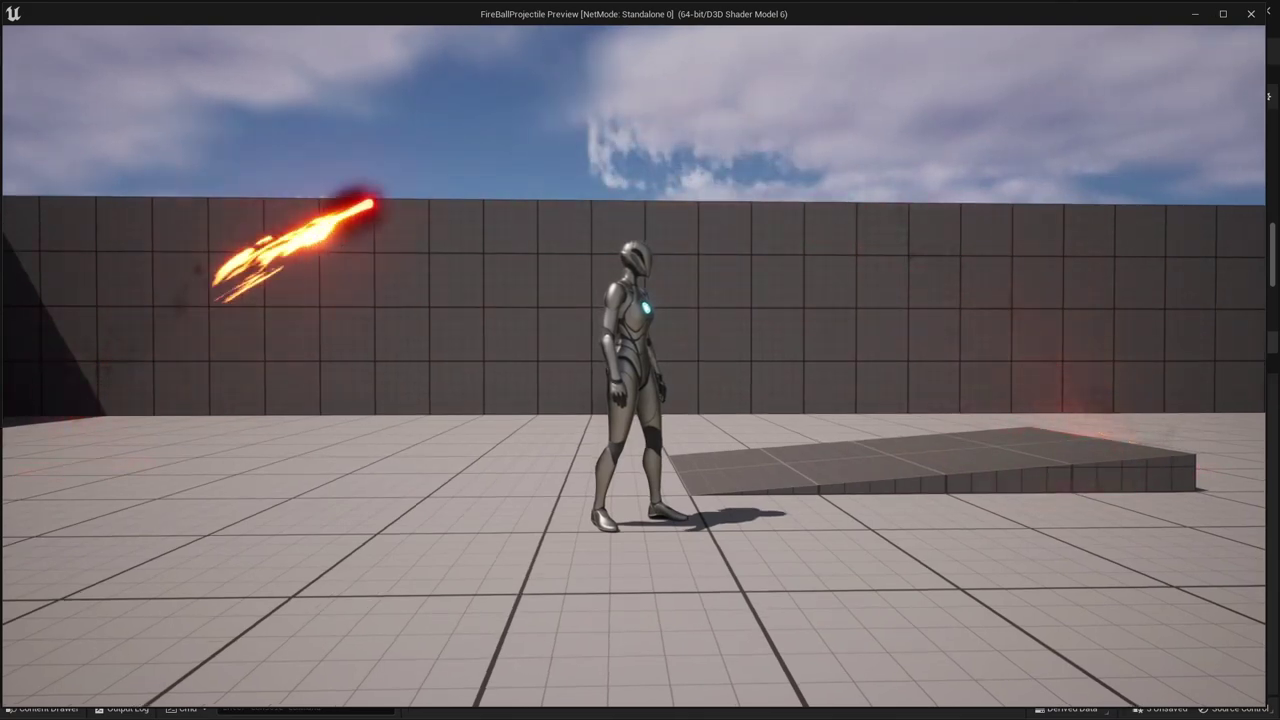
key(Escape)
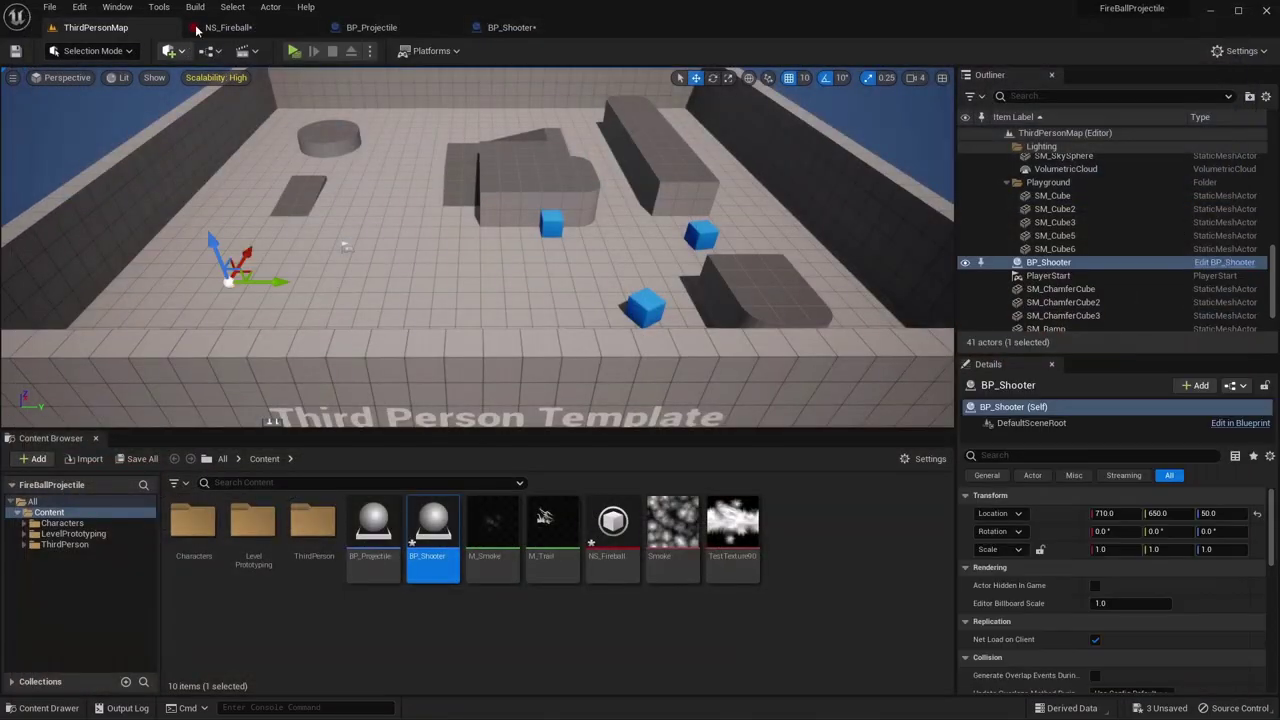
click(236, 32)
- Lower the end key of the Scale Ribbon Width curve in FireRibbons, and set the end key in FireRibbons001 to 0.5
click(340, 247)
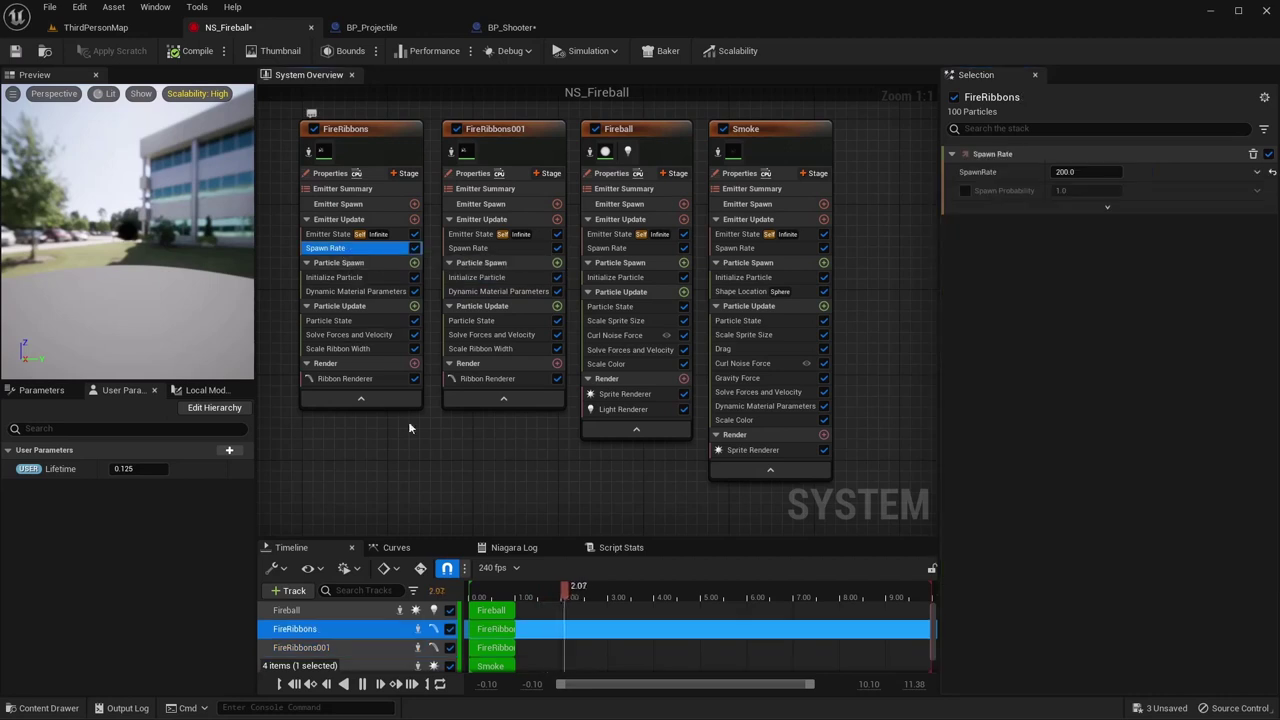
click(340, 277)
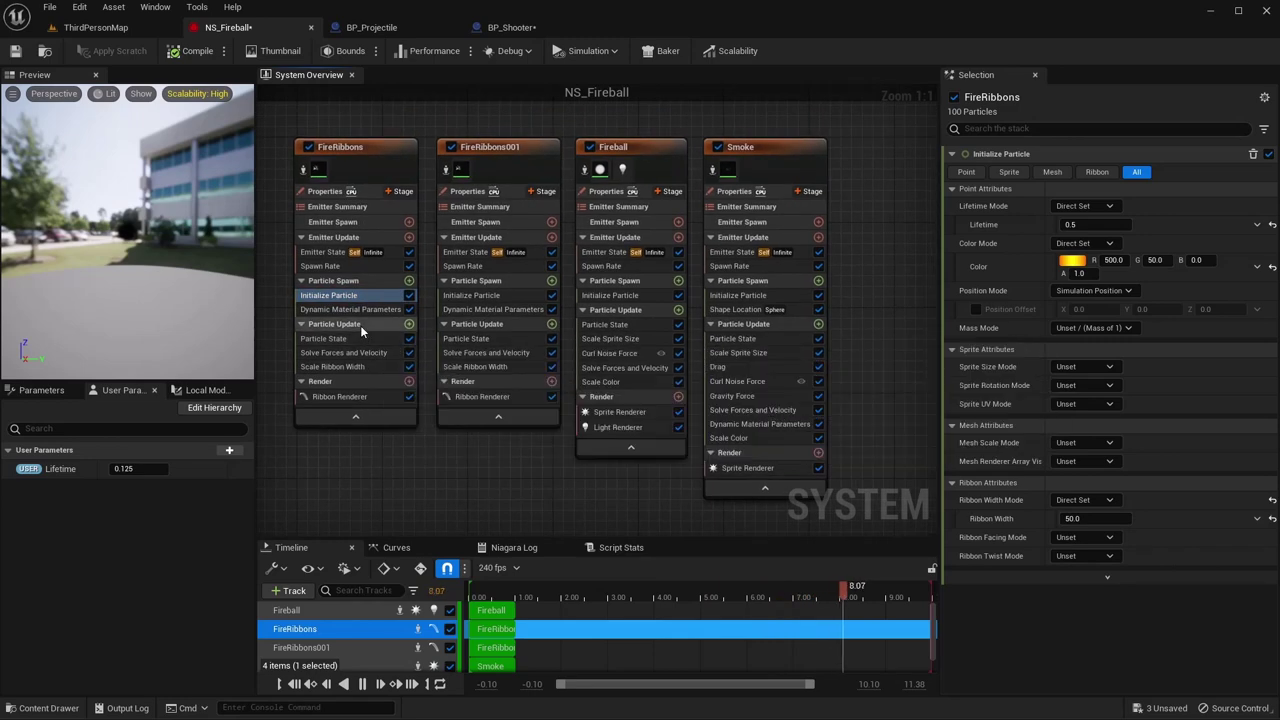
click(350, 309)
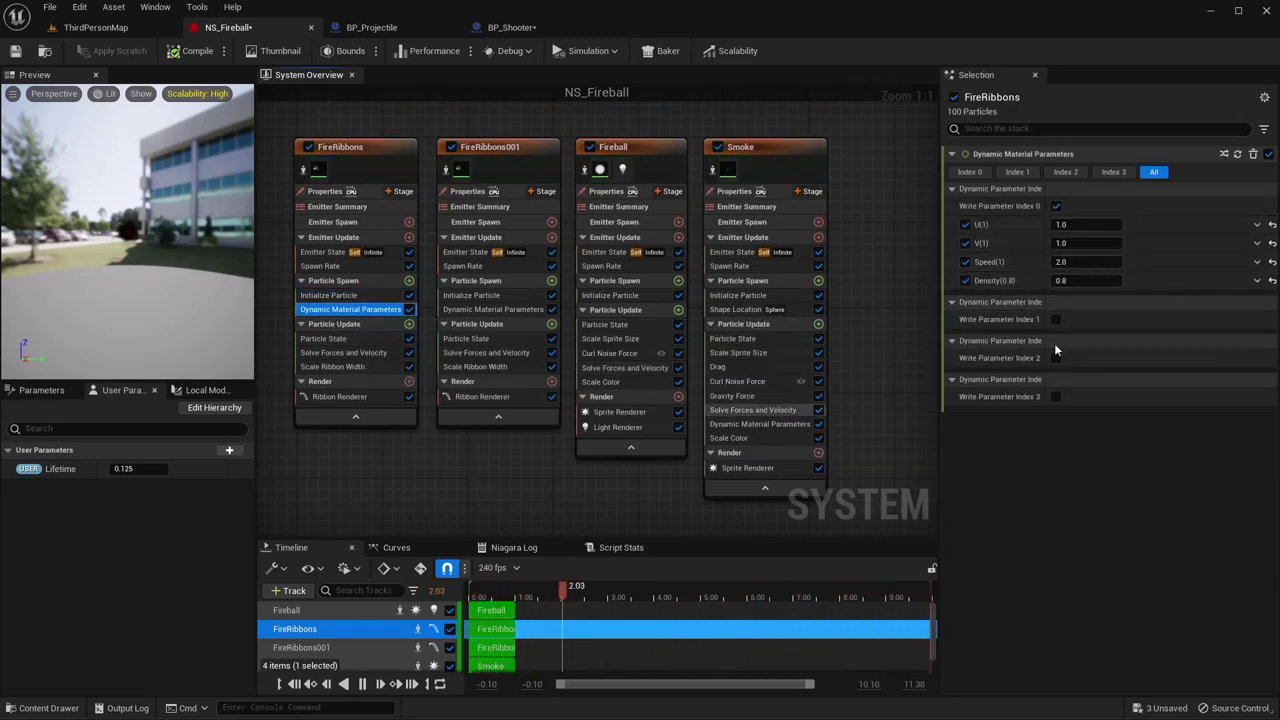
click(352, 367)
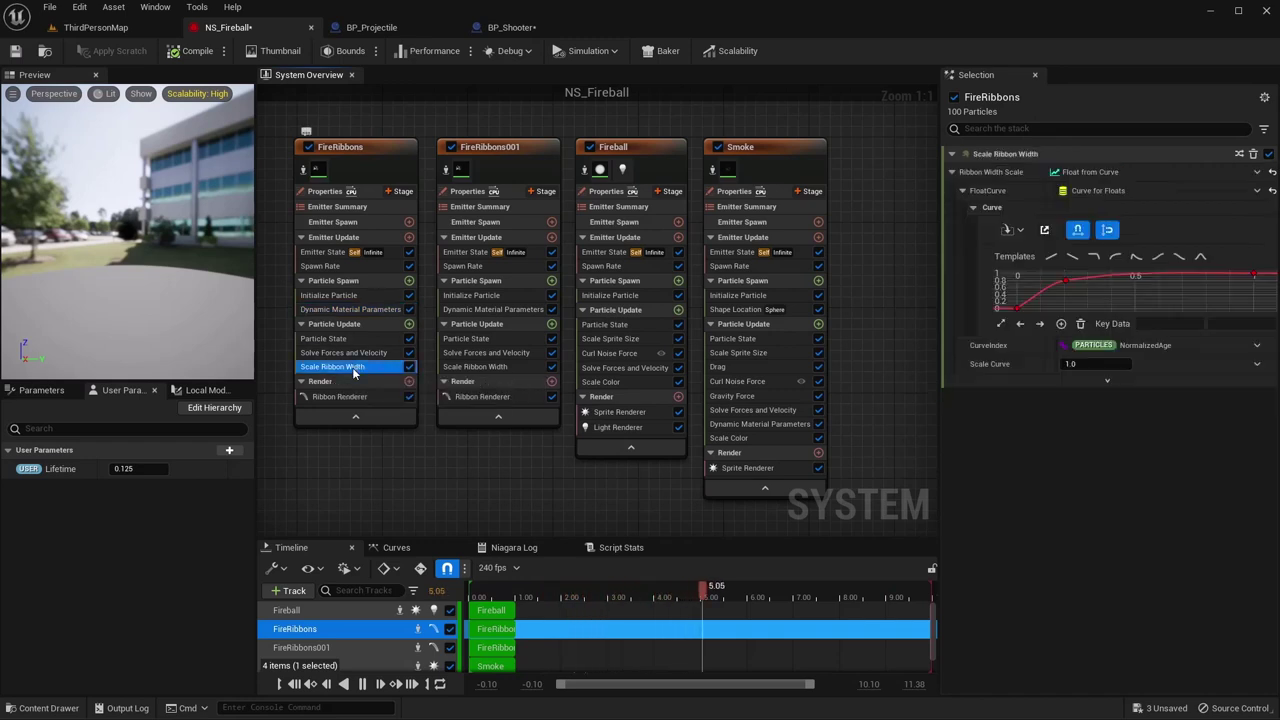
click(1255, 277)
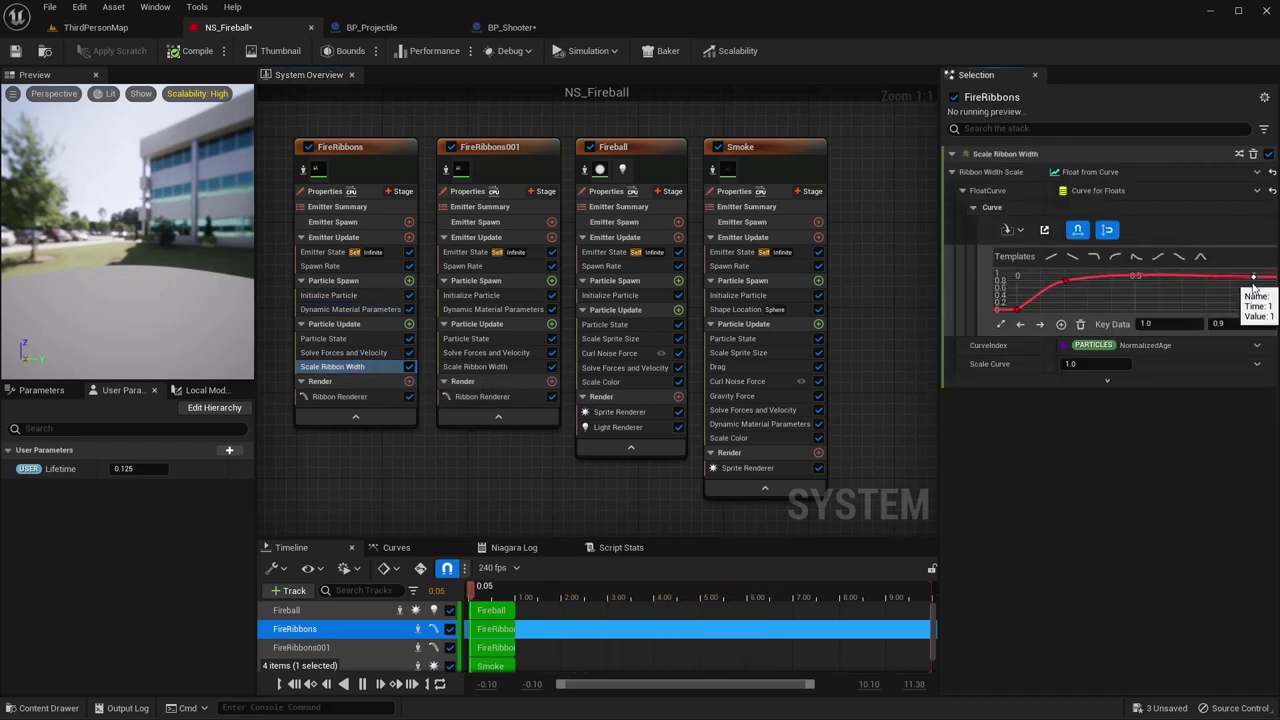
click(500, 367)
mouse_move(1253, 297)
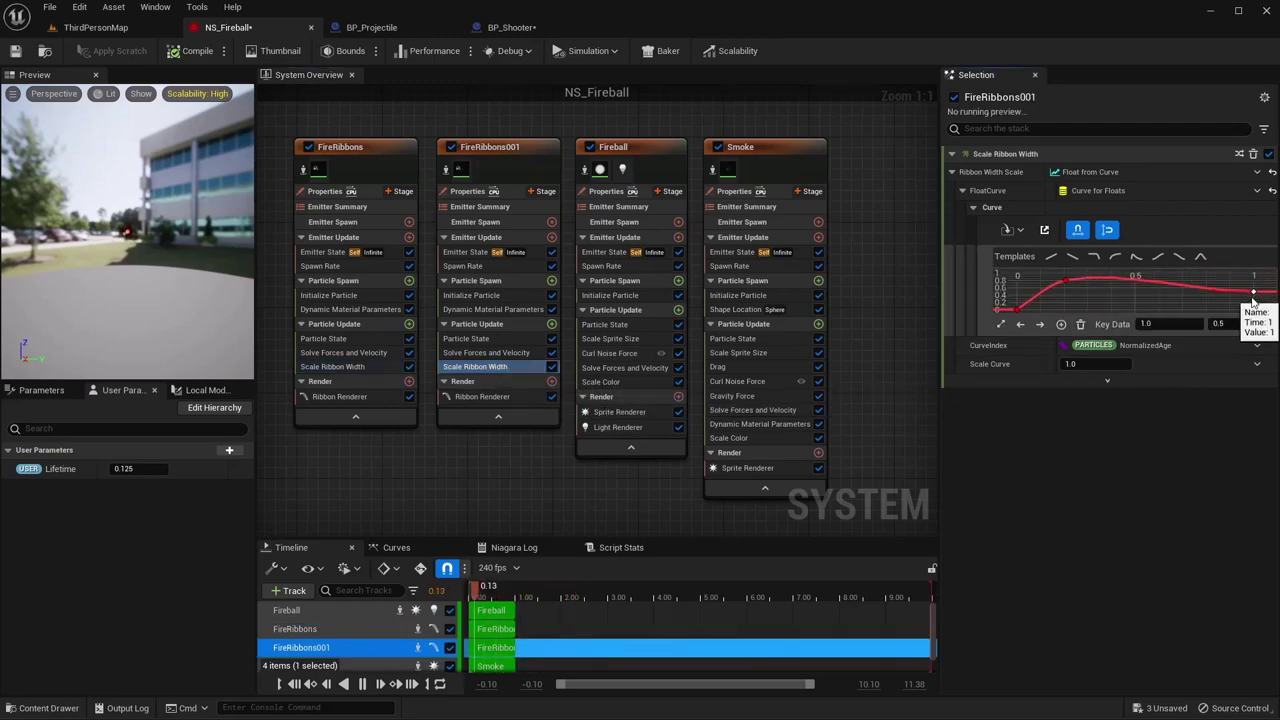
- Play the level and run near the fireballs to examine the tapered ribbon trails, then stop and return to NS_Fireball
click(160, 27)
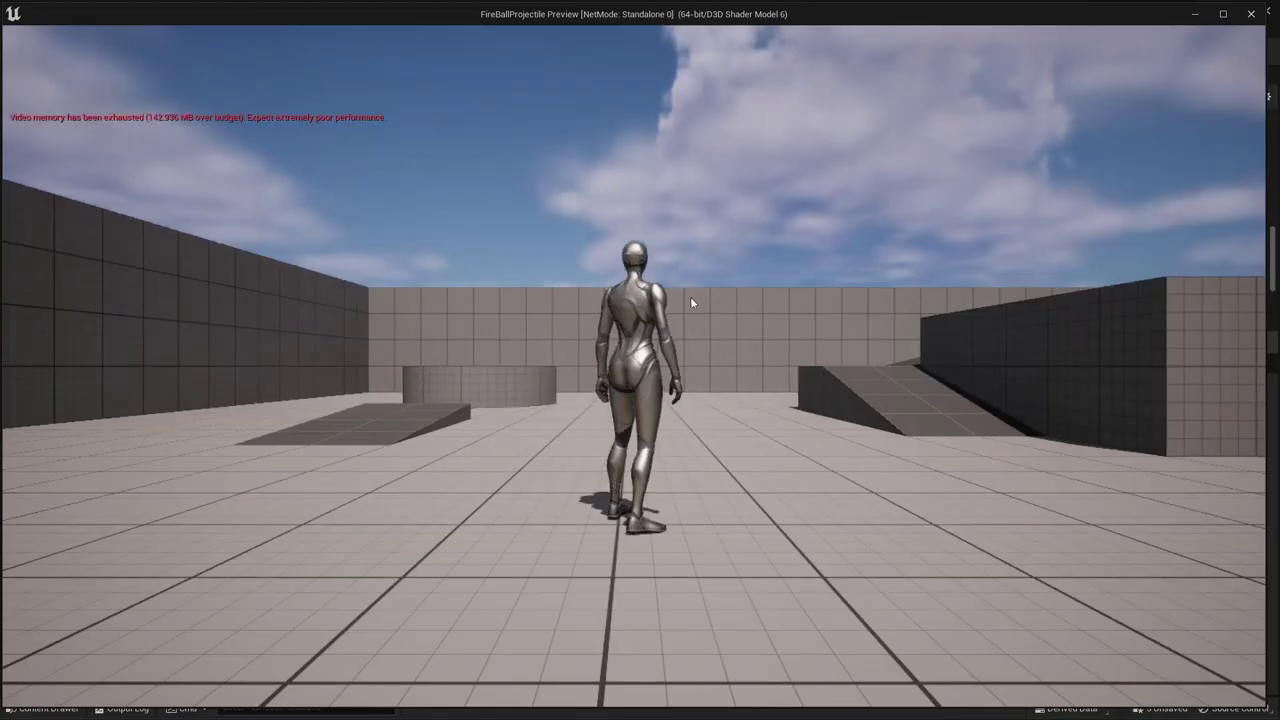
key(w)
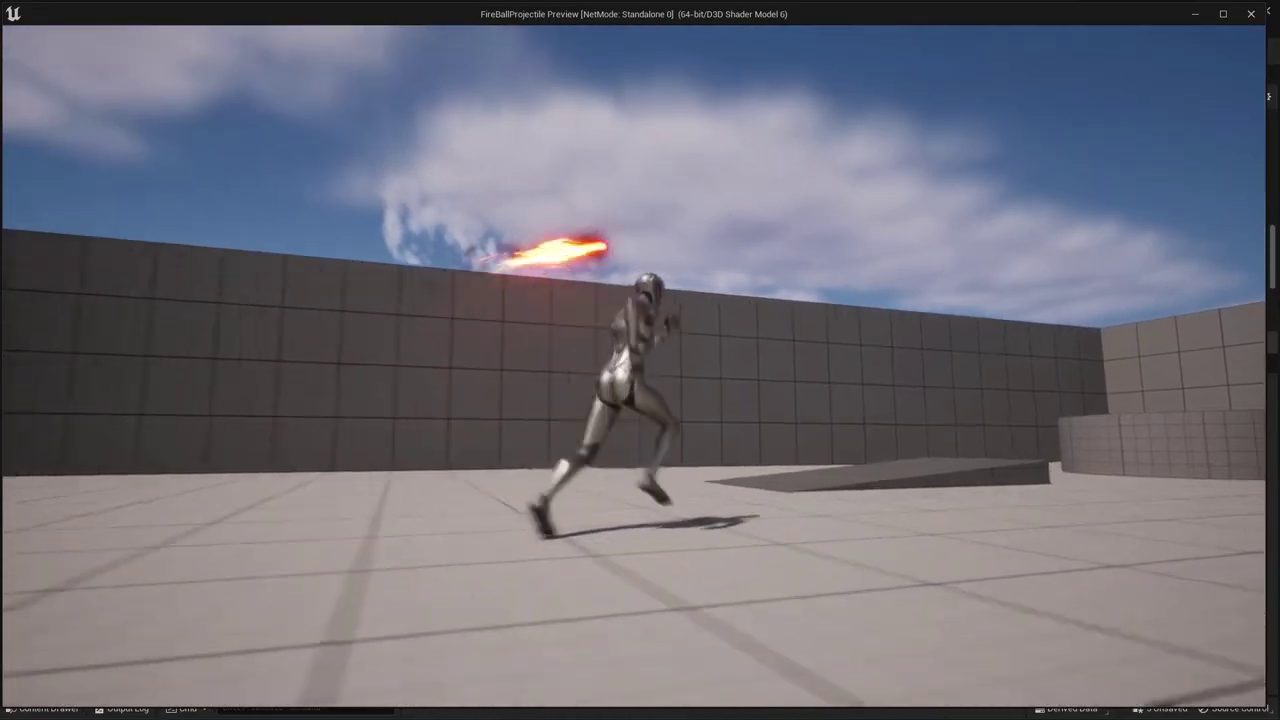
key(d)
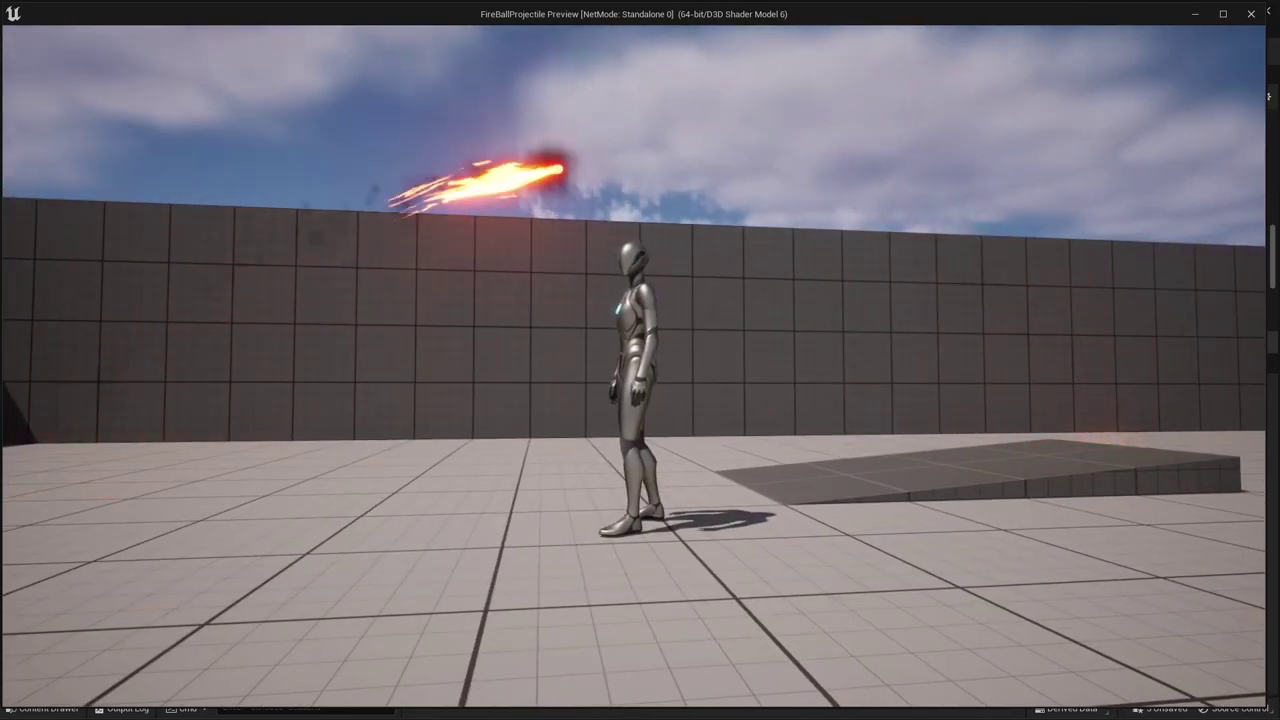
key(Escape)
click(253, 29)
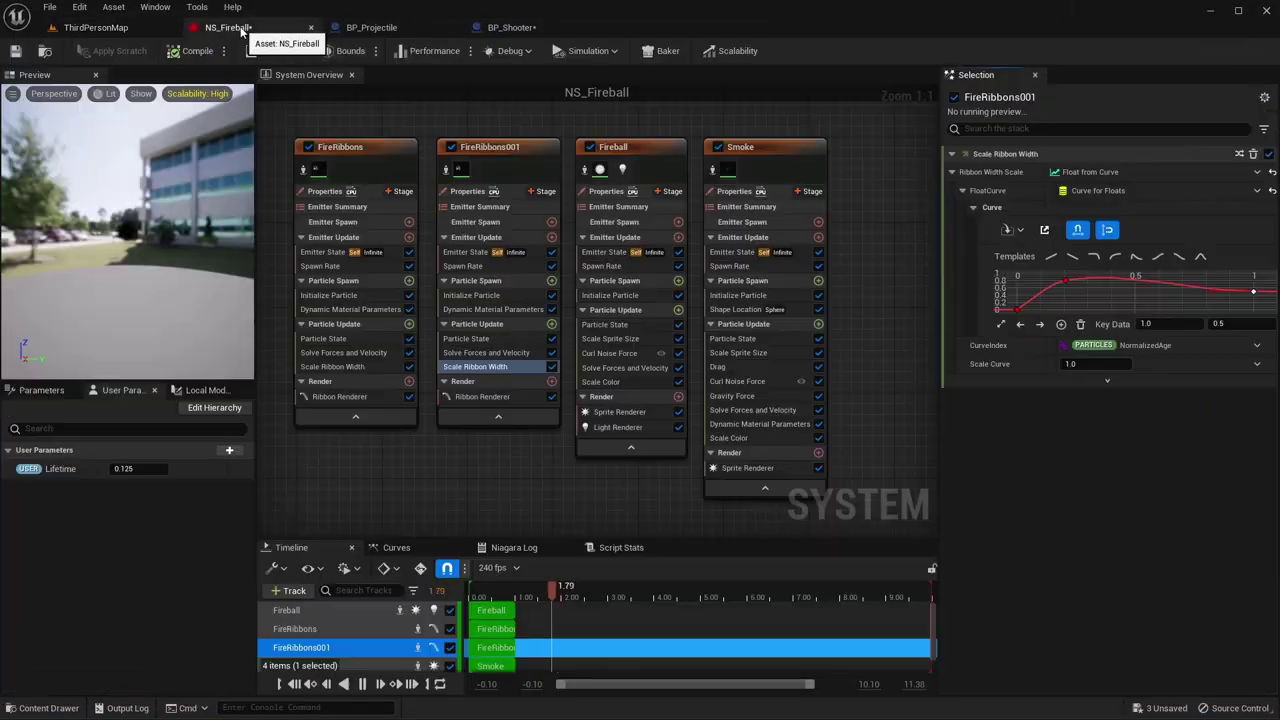